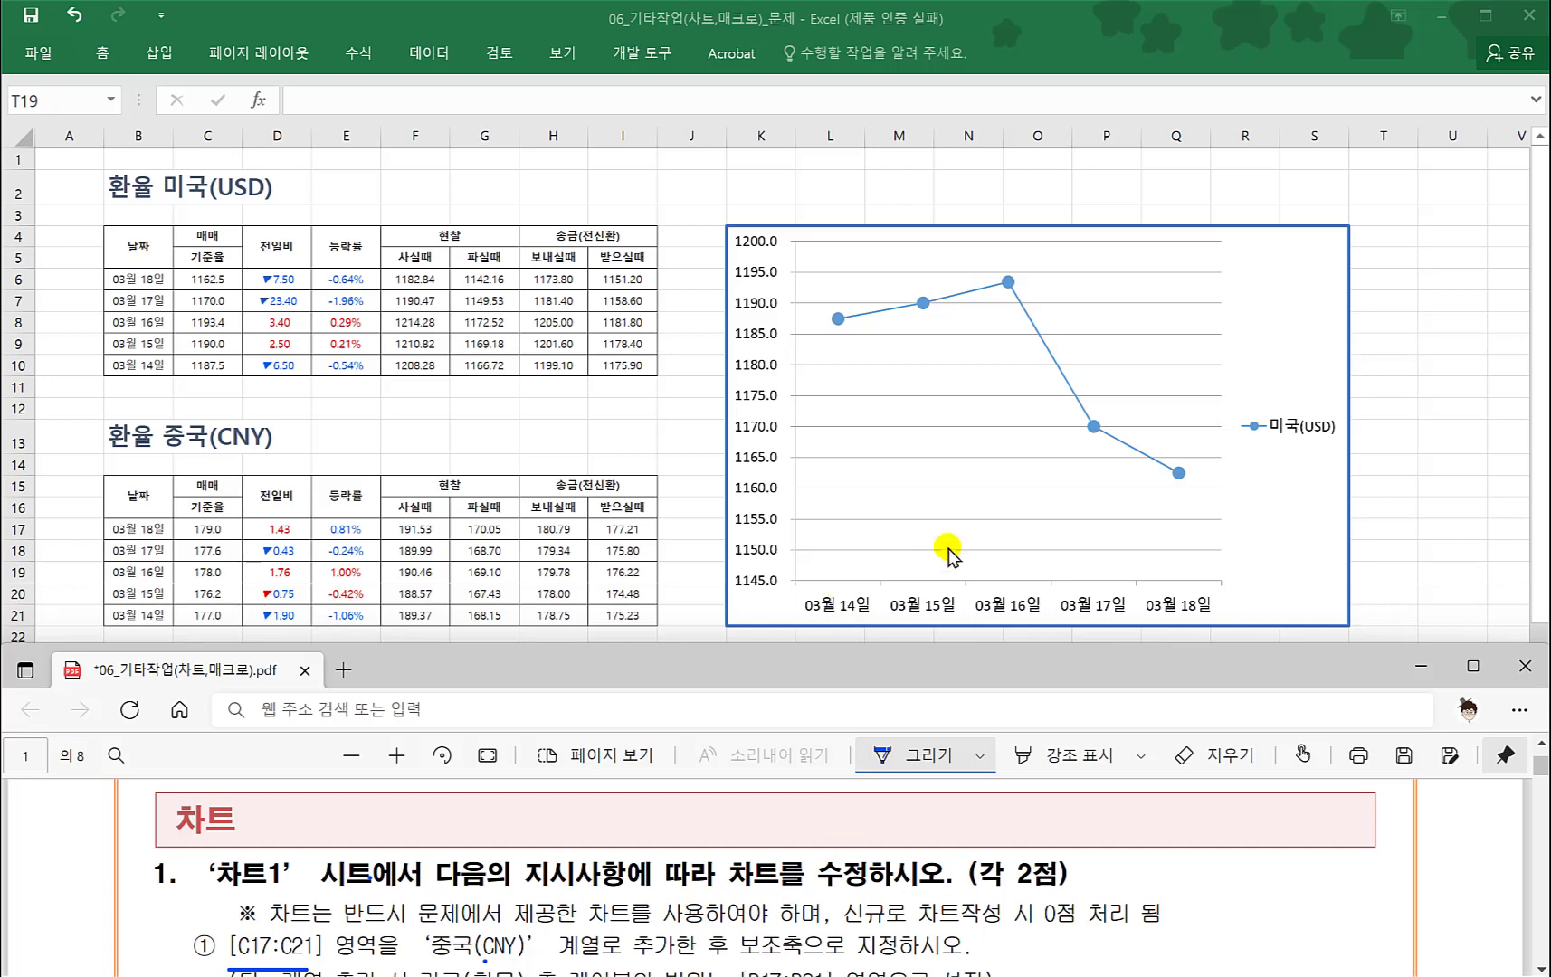
- Underline the series name '중국(CNY)' in the first chart instruction of the PDF
click(1269, 489)
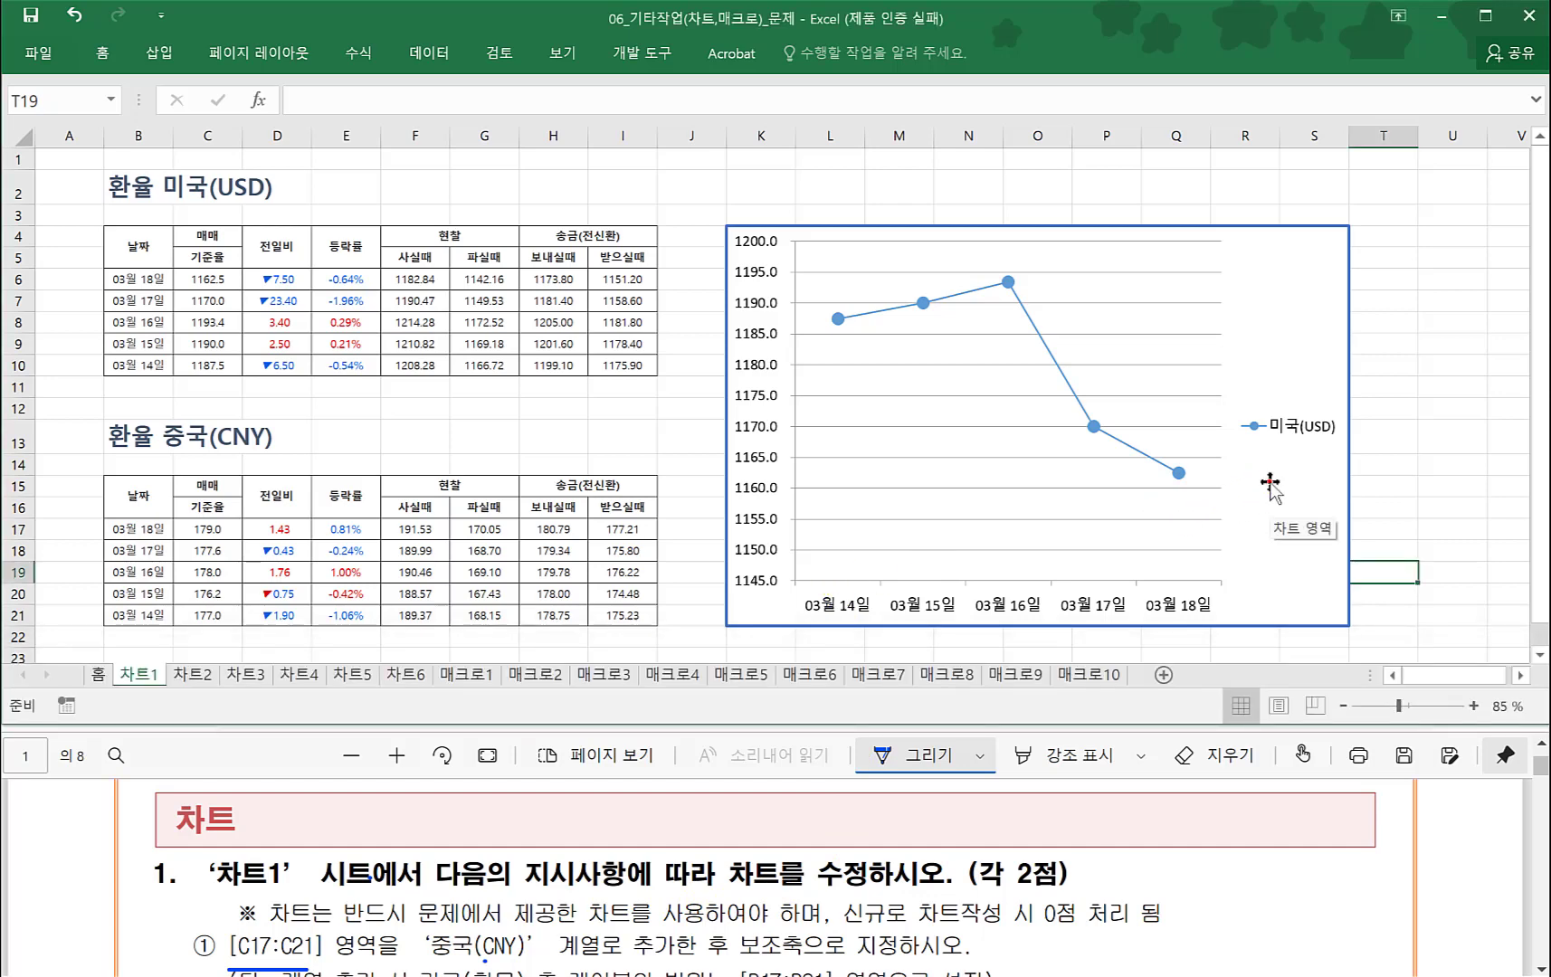
click(363, 946)
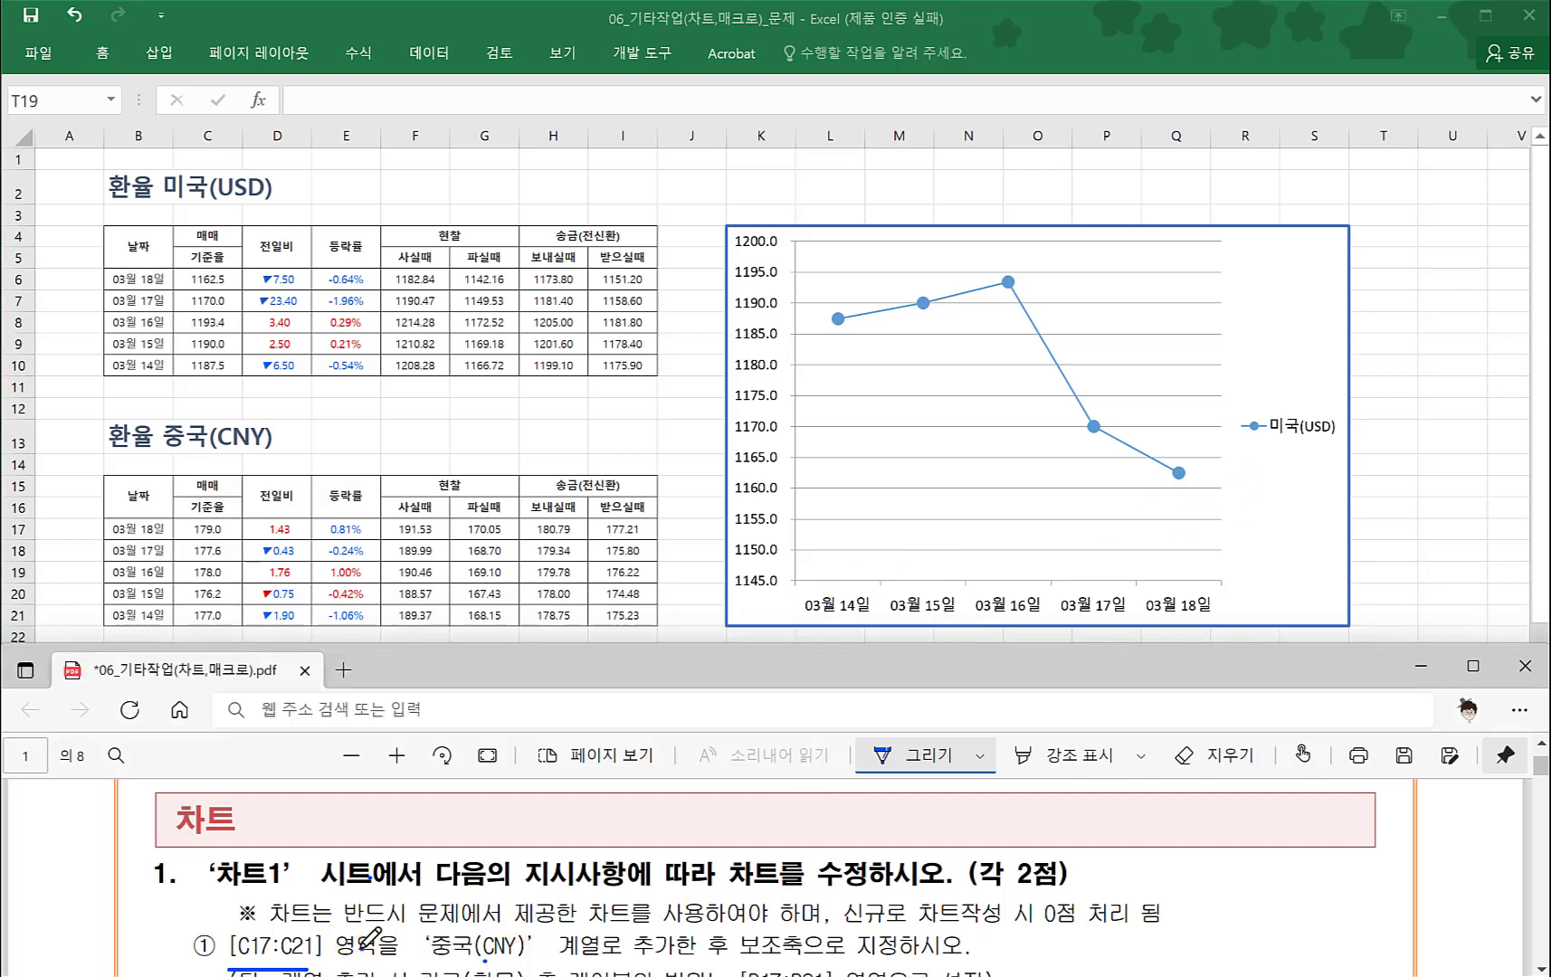
scroll(363, 945, down, 1)
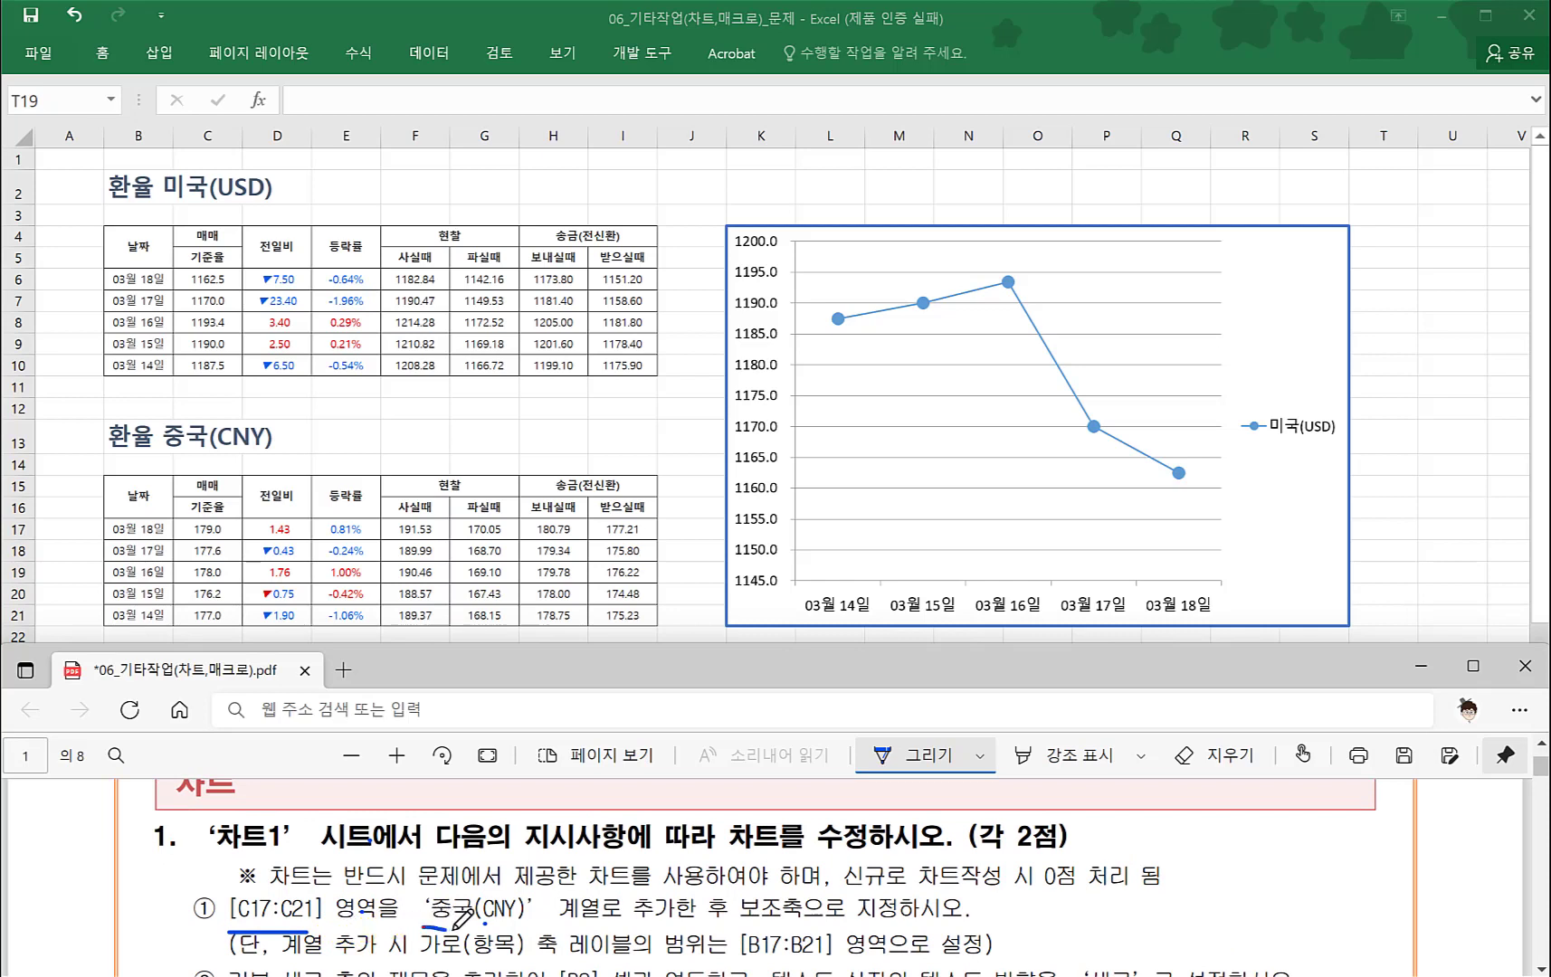
drag(462, 918, 503, 924)
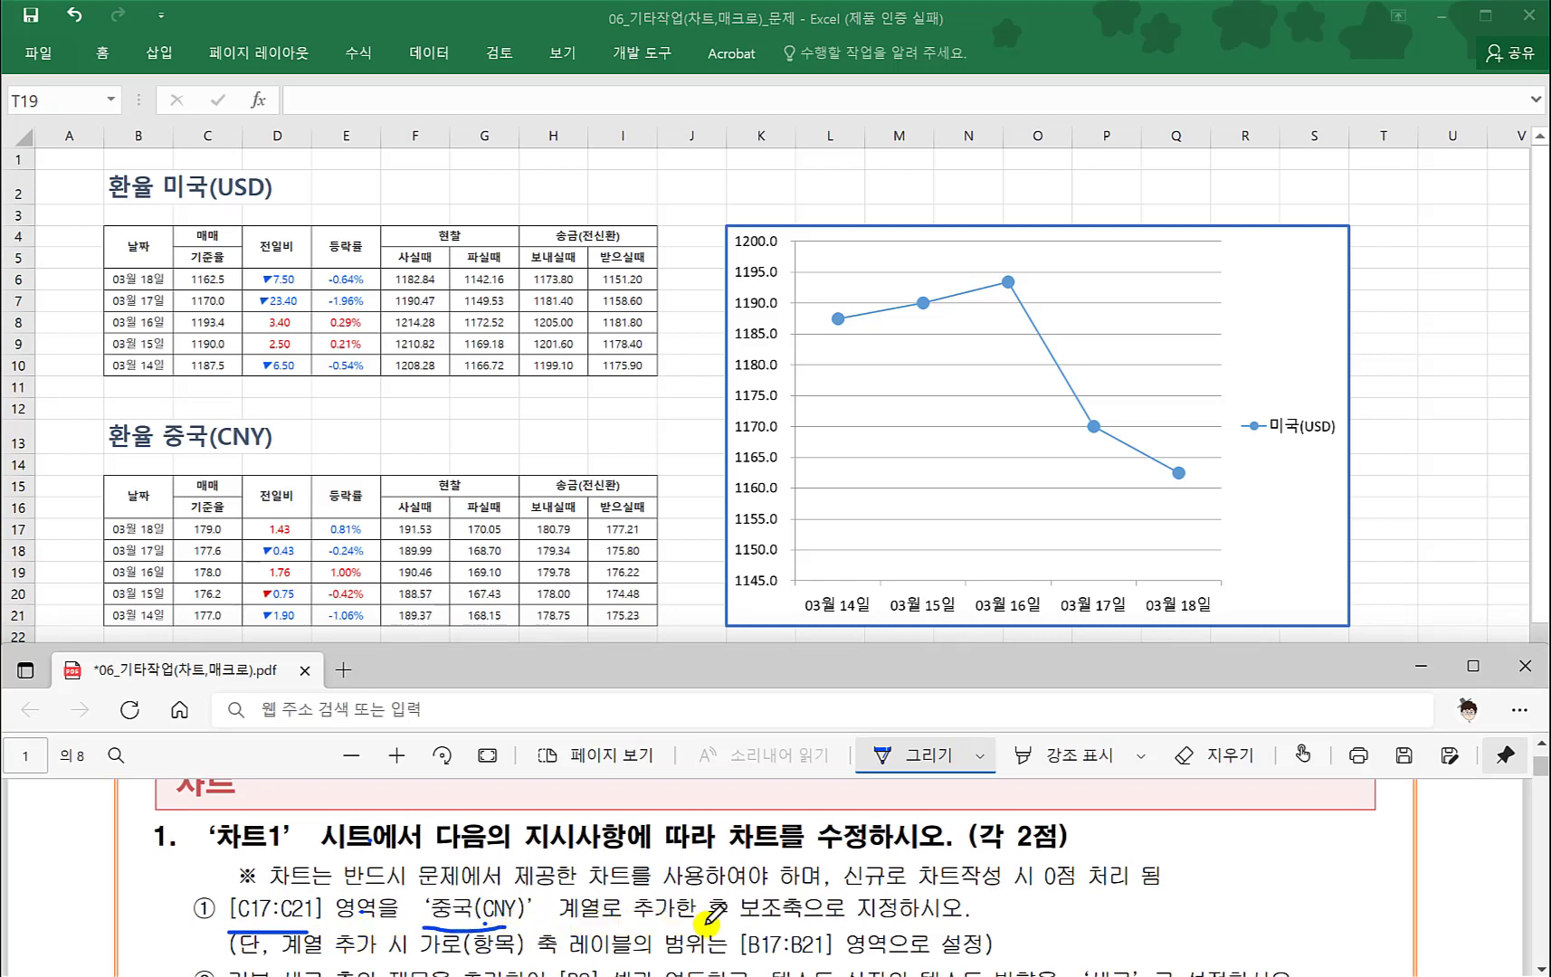
- Open the chart's data source selection and add a new series named 중국(CNY)
click(1256, 541)
right_click(1271, 500)
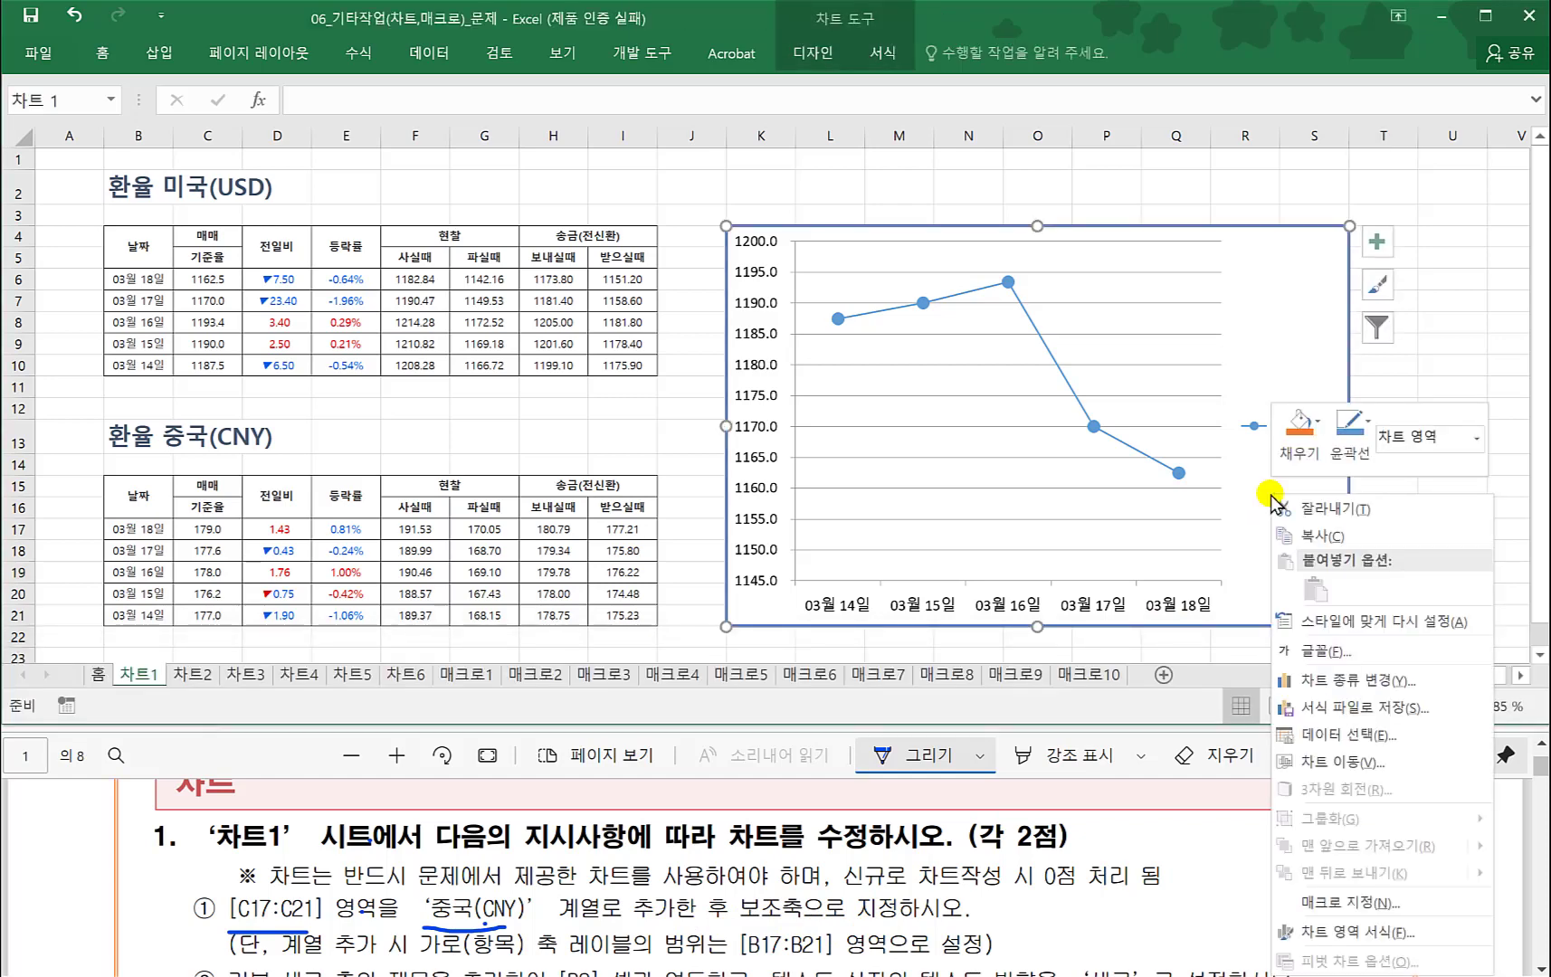
click(1340, 735)
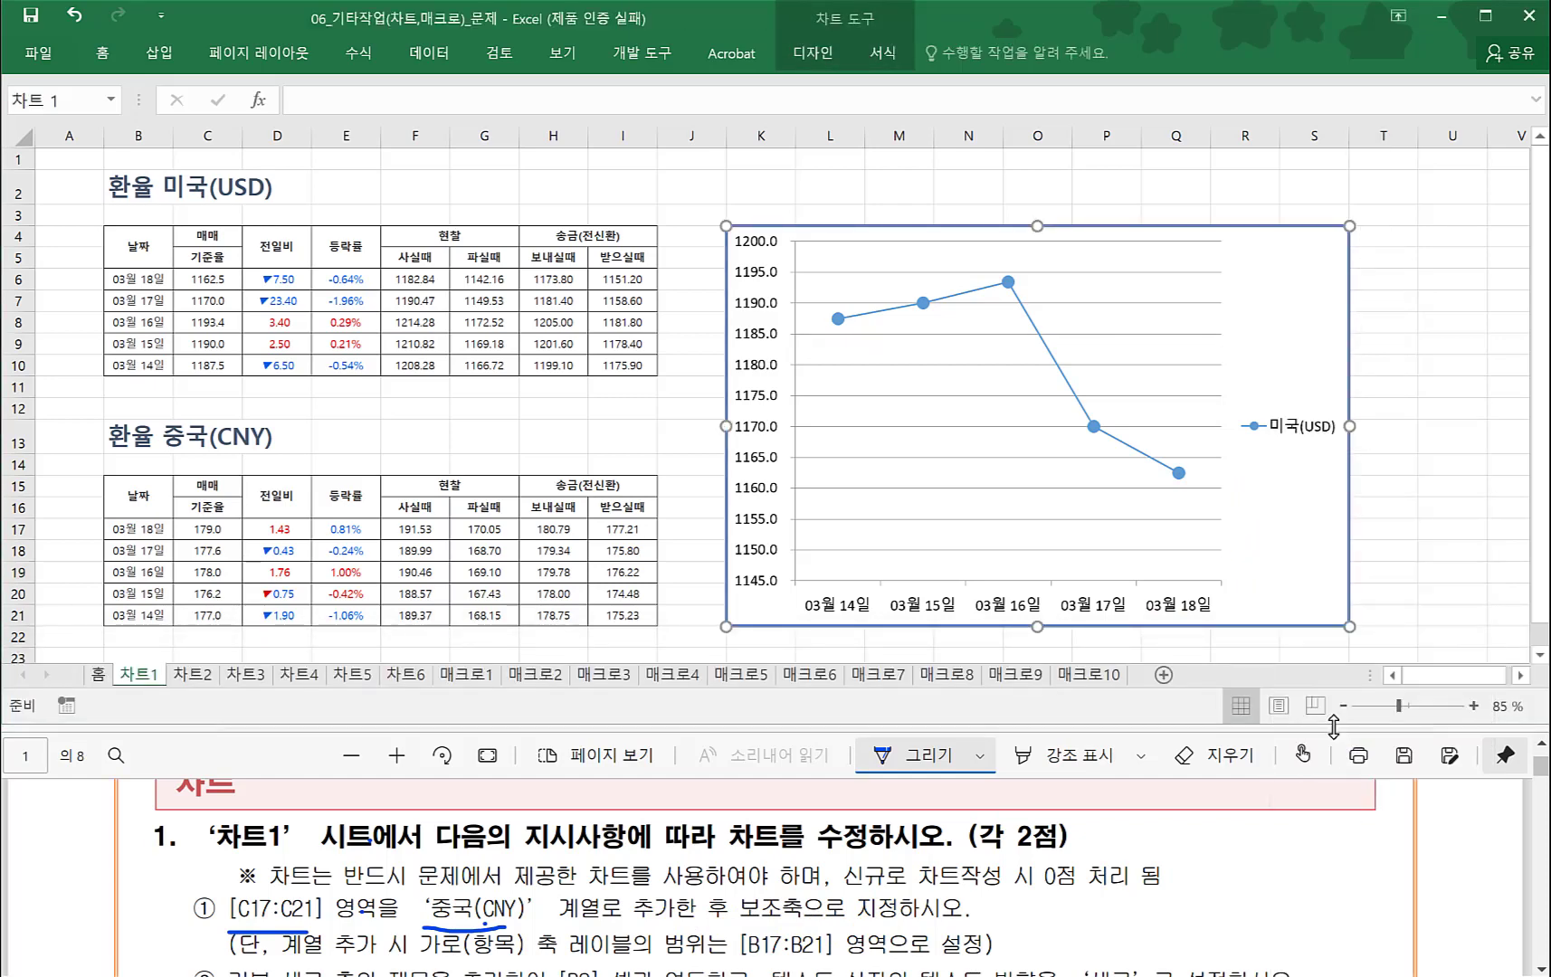
drag(1168, 270, 873, 362)
click(606, 532)
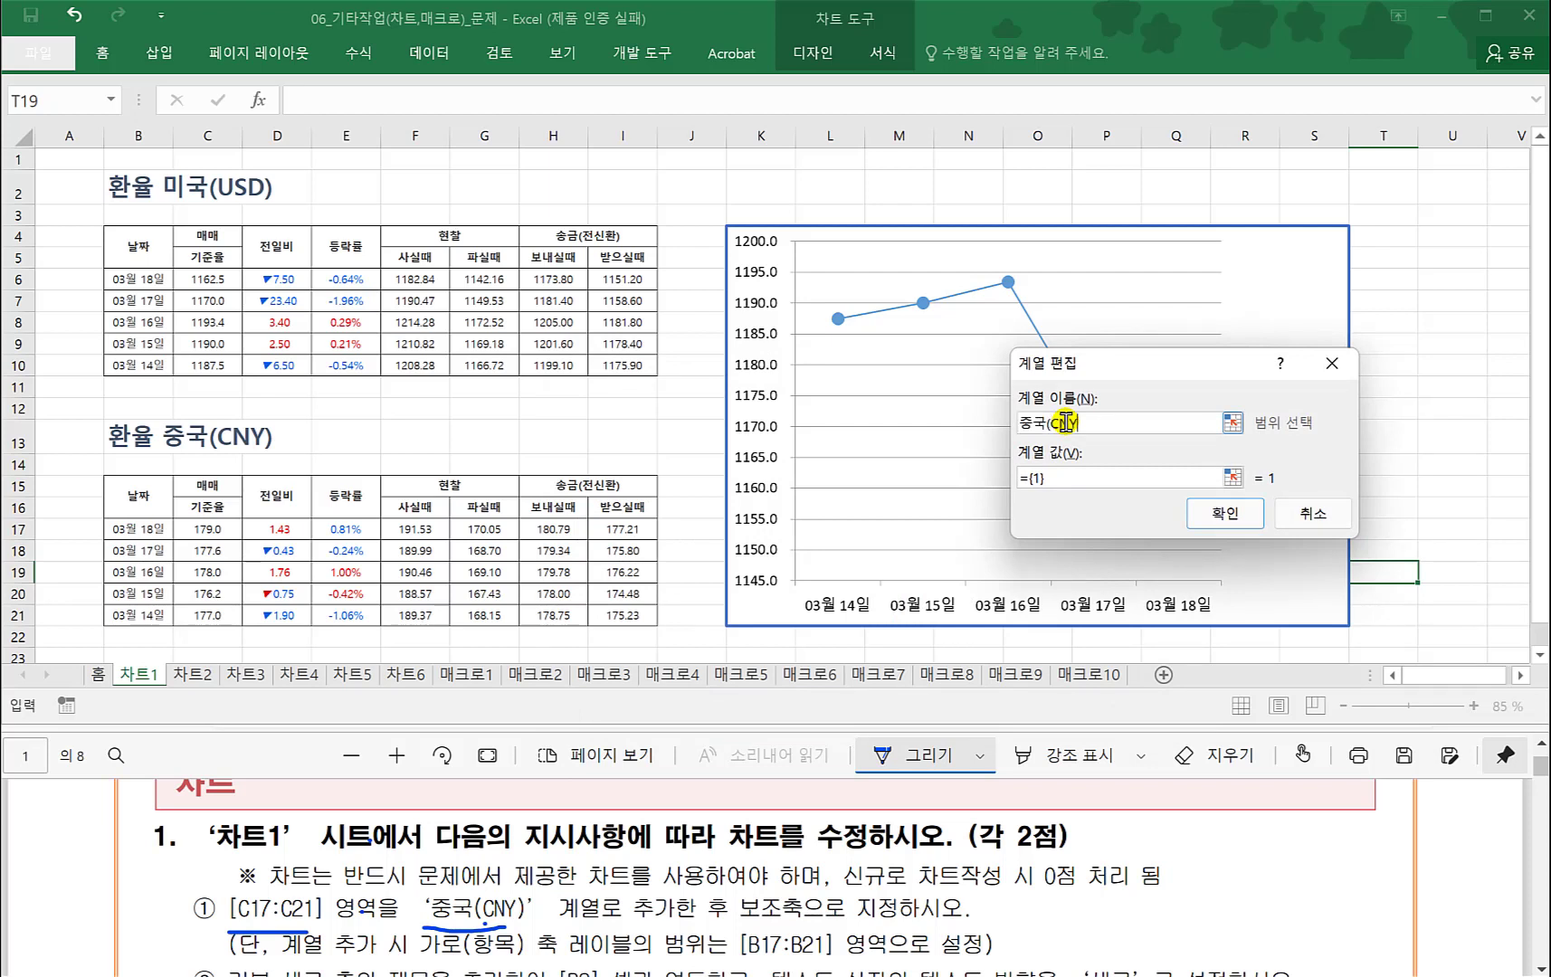
- Circle [C17:C21] in the PDF instruction and set the new series' values to C17:C21 on sheet 차트1
click(1064, 477)
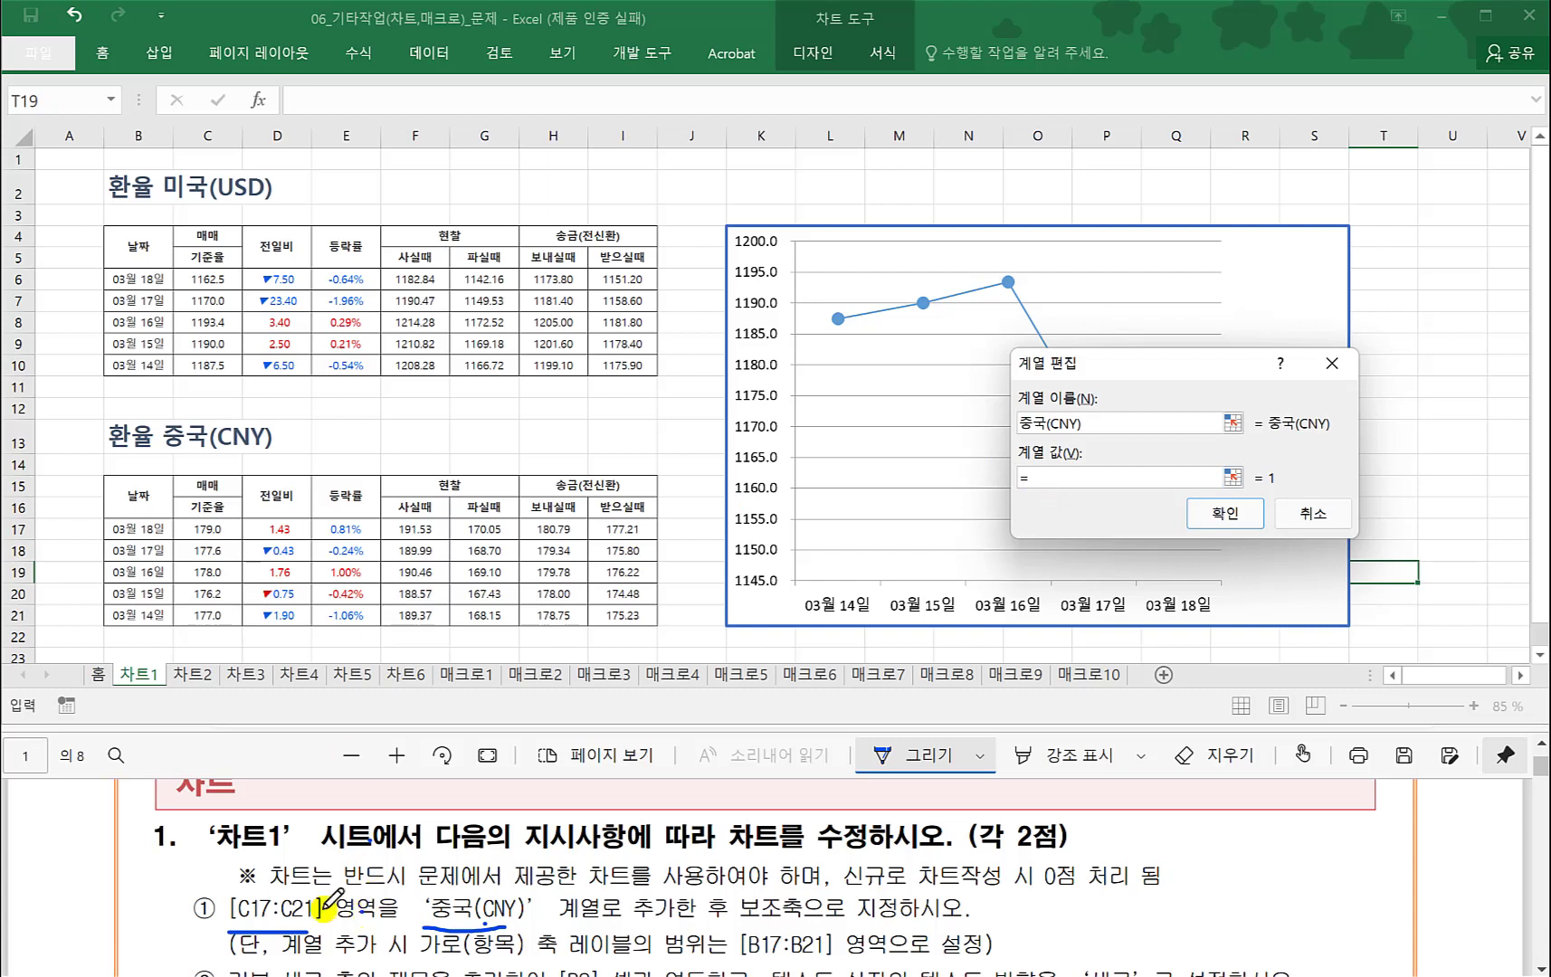
mouse_move(290, 928)
mouse_down()
mouse_move(222, 900)
mouse_move(300, 875)
mouse_move(318, 923)
mouse_move(265, 930)
mouse_up()
click(201, 550)
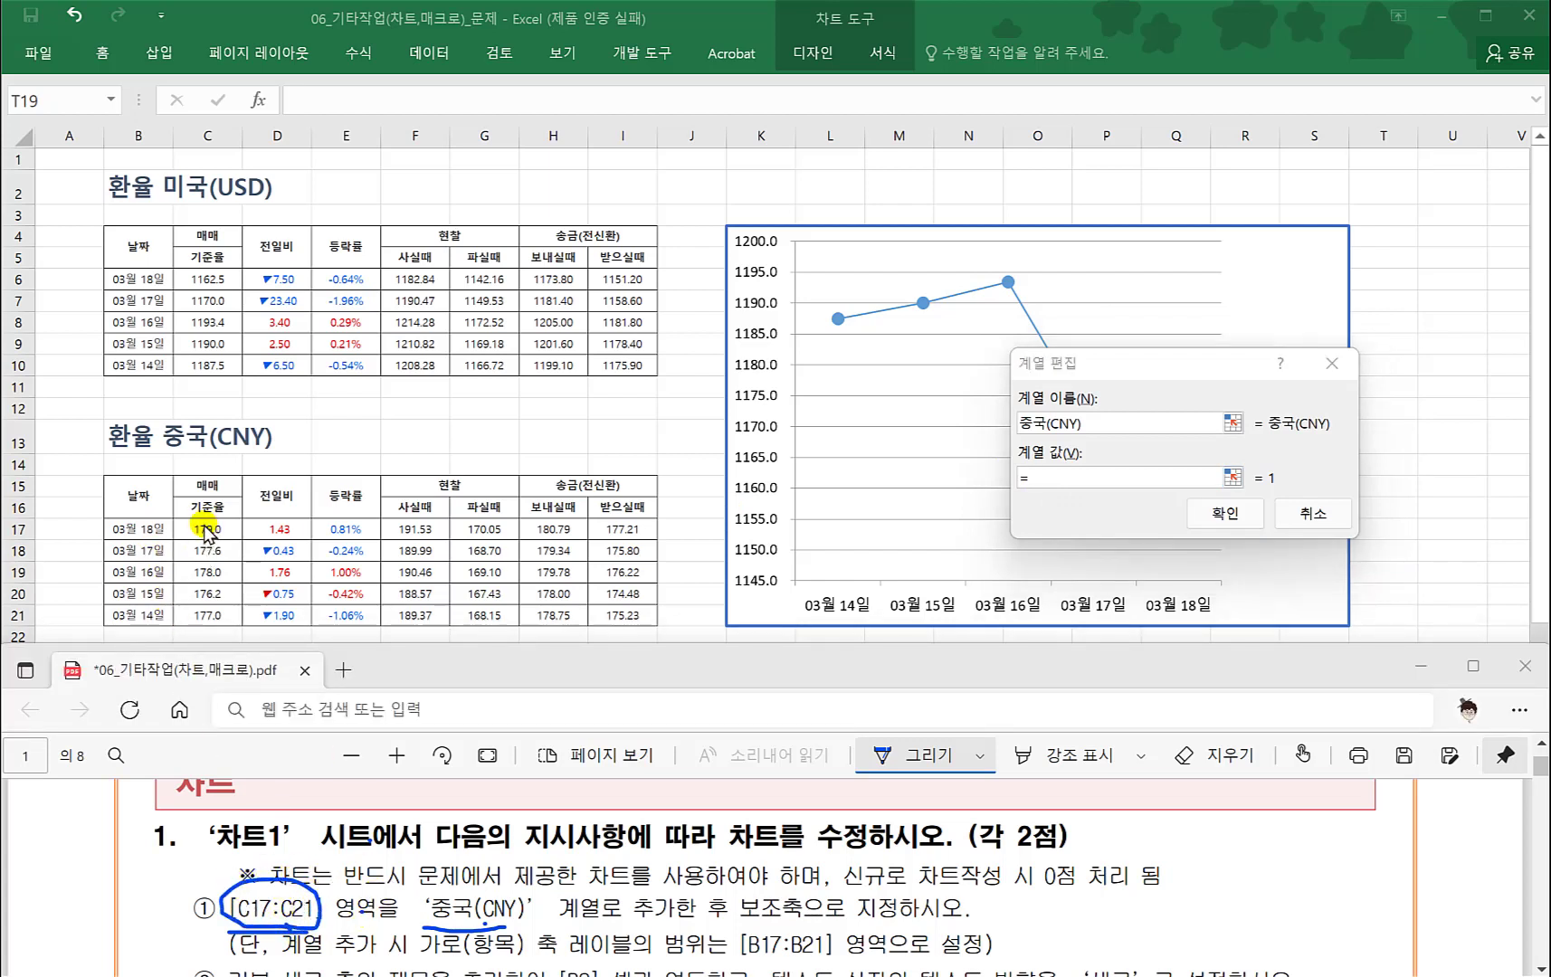
click(1050, 477)
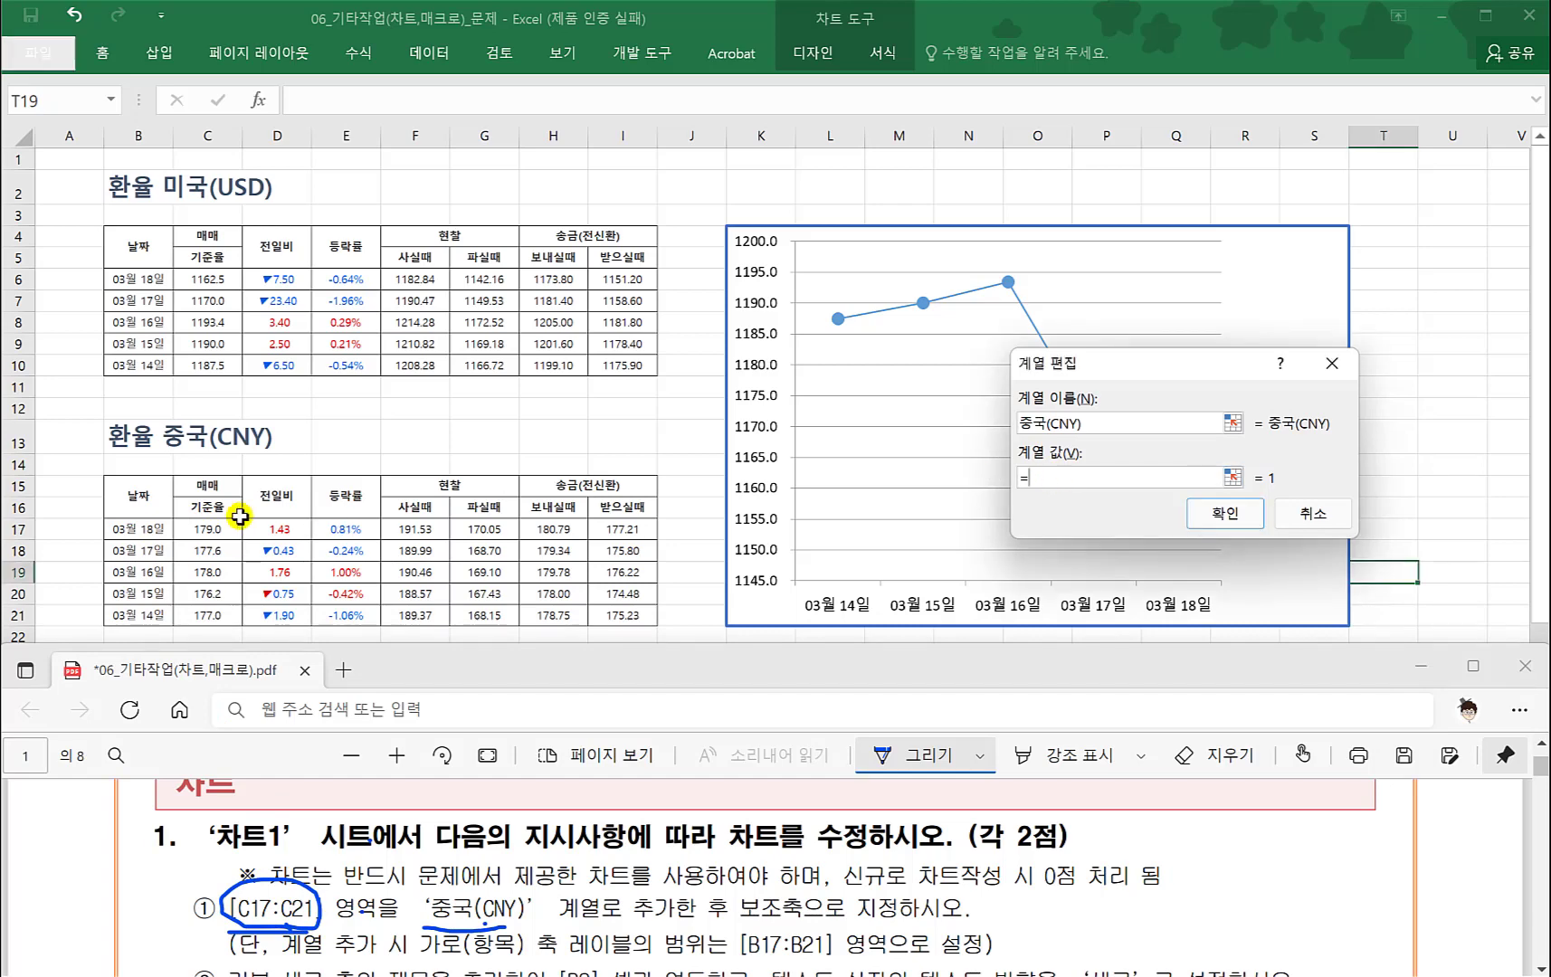
drag(210, 528, 208, 615)
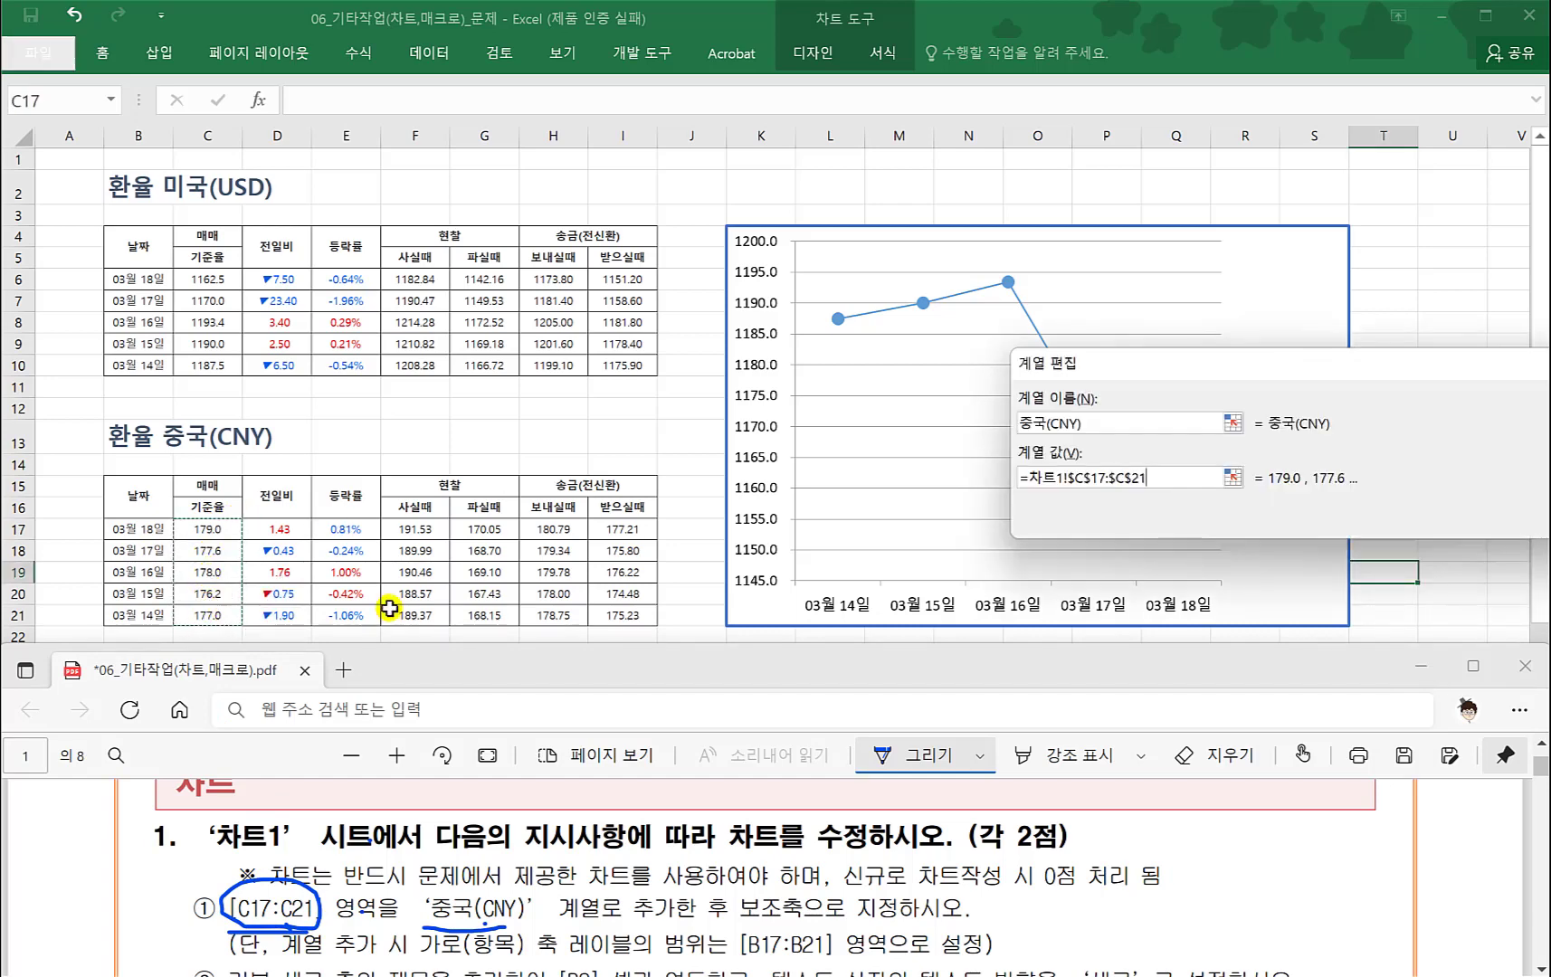
drag(1322, 364, 849, 374)
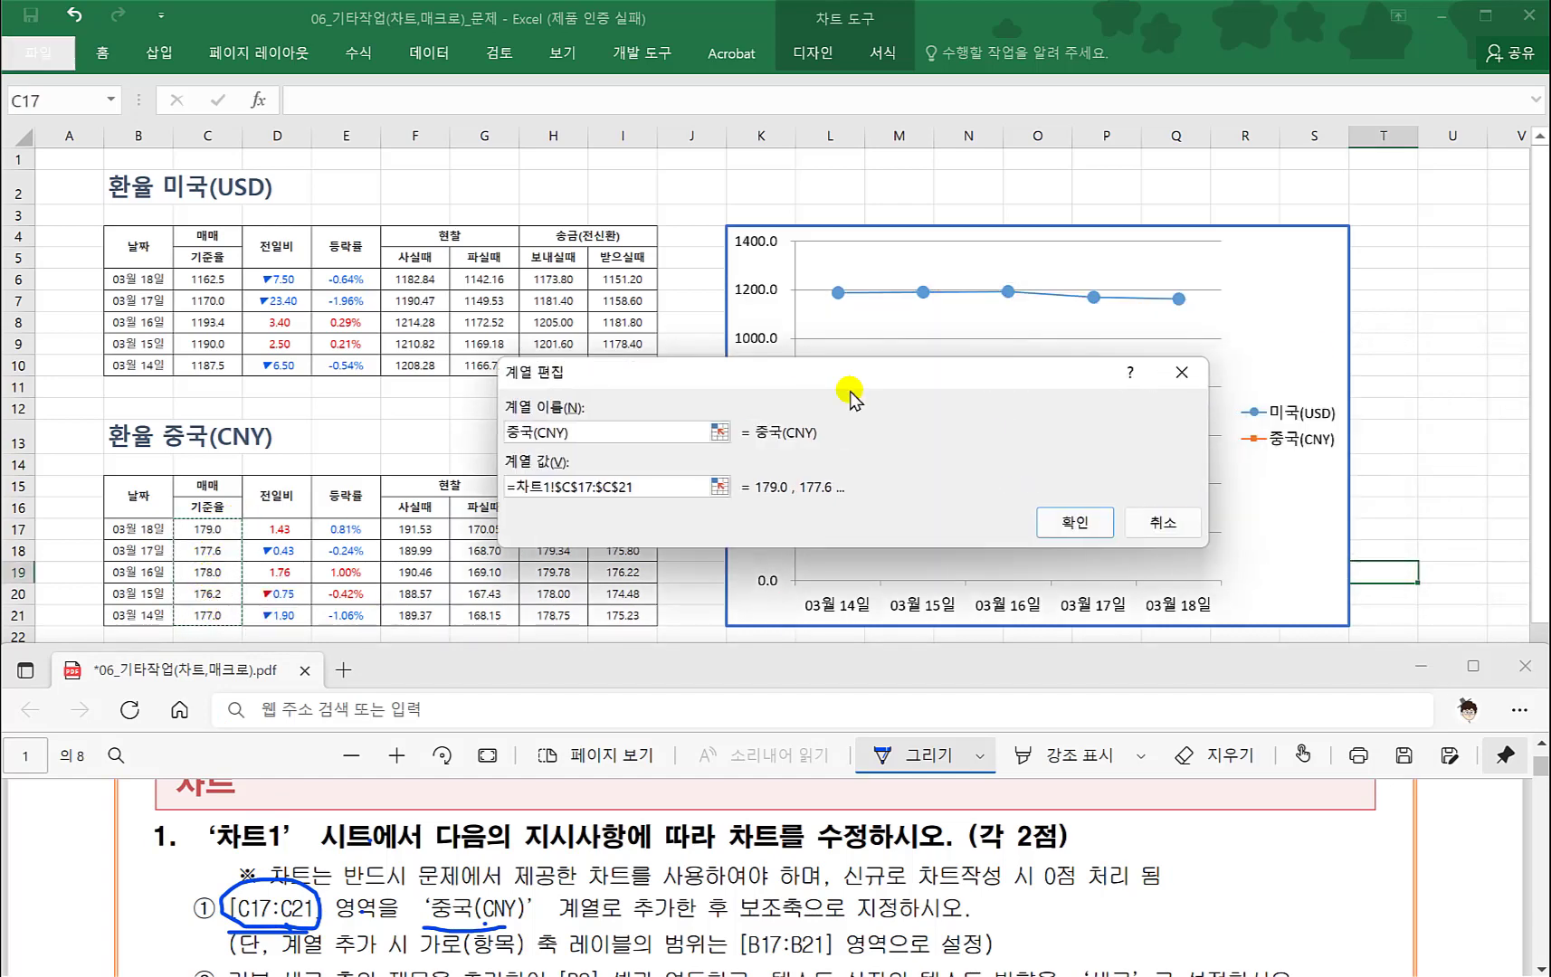
click(1071, 521)
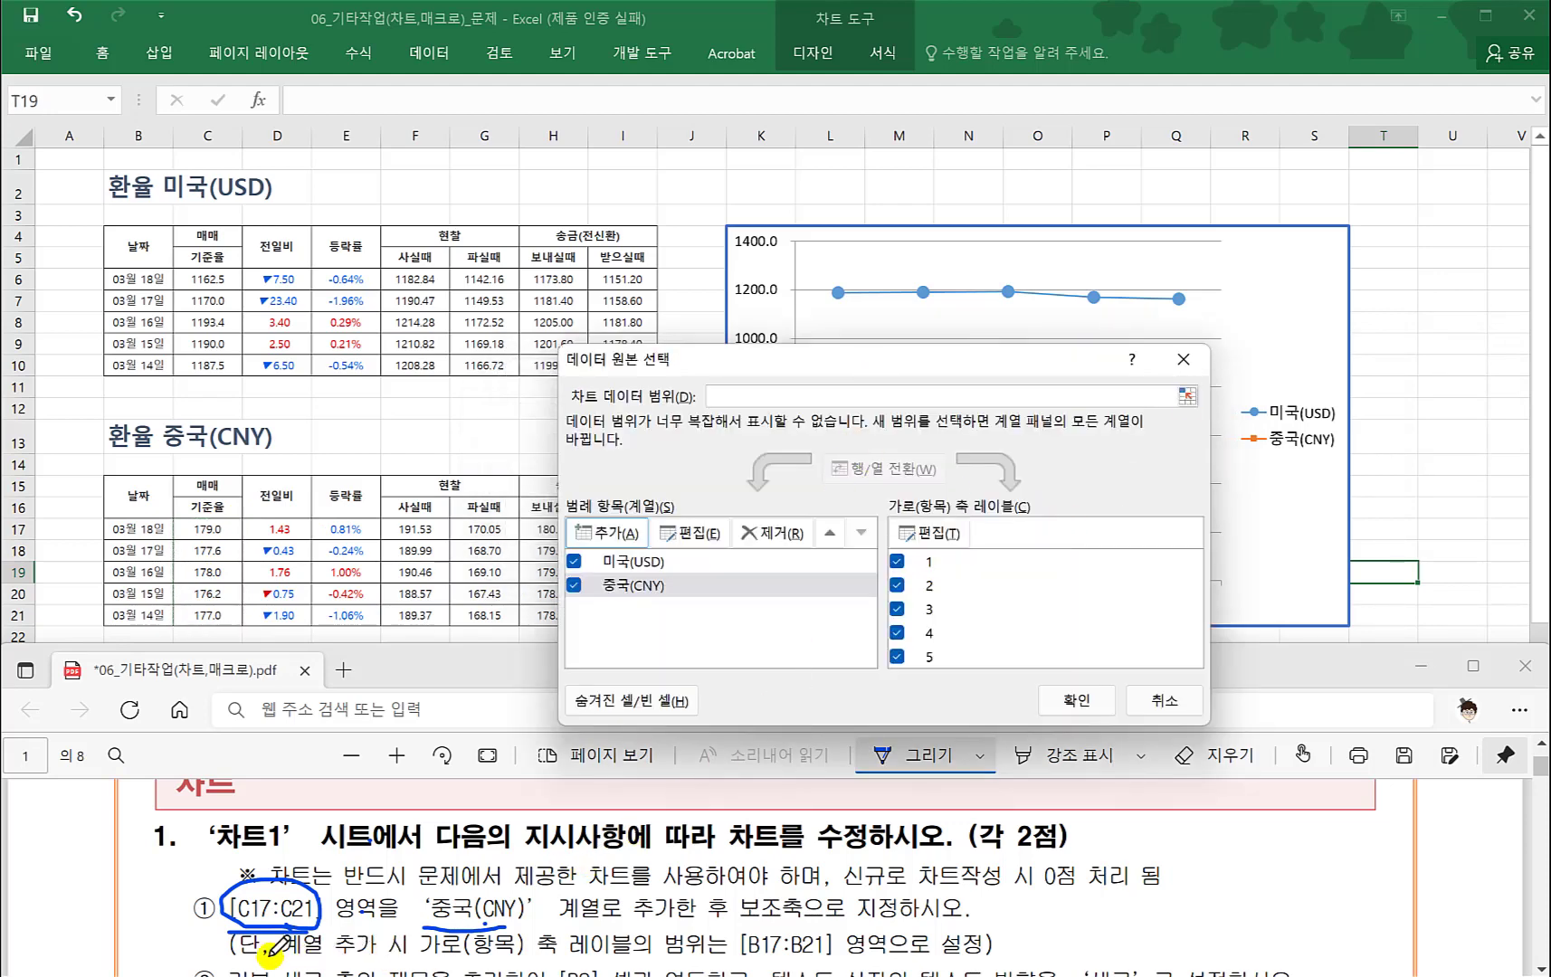
- Mark the axis label instruction with [B17:B21] in the PDF and set the horizontal axis labels to B17:B21, accepting the data source changes
mouse_move(282, 956)
mouse_down()
mouse_move(727, 953)
mouse_move(729, 912)
mouse_move(855, 923)
mouse_move(792, 972)
mouse_move(765, 968)
mouse_up()
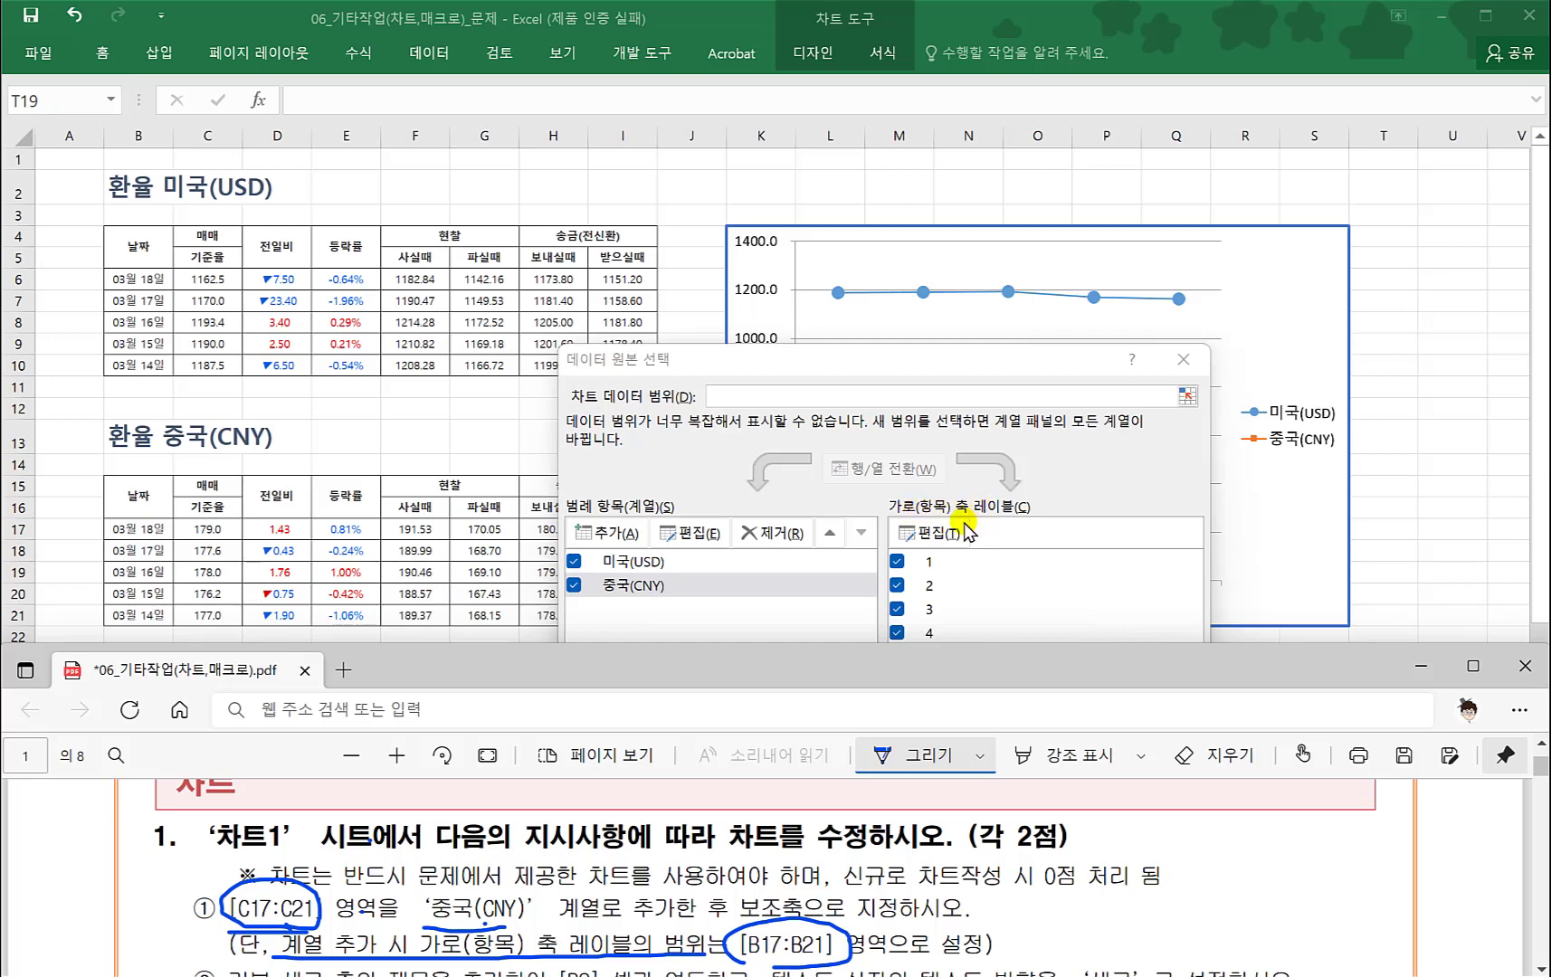
click(934, 532)
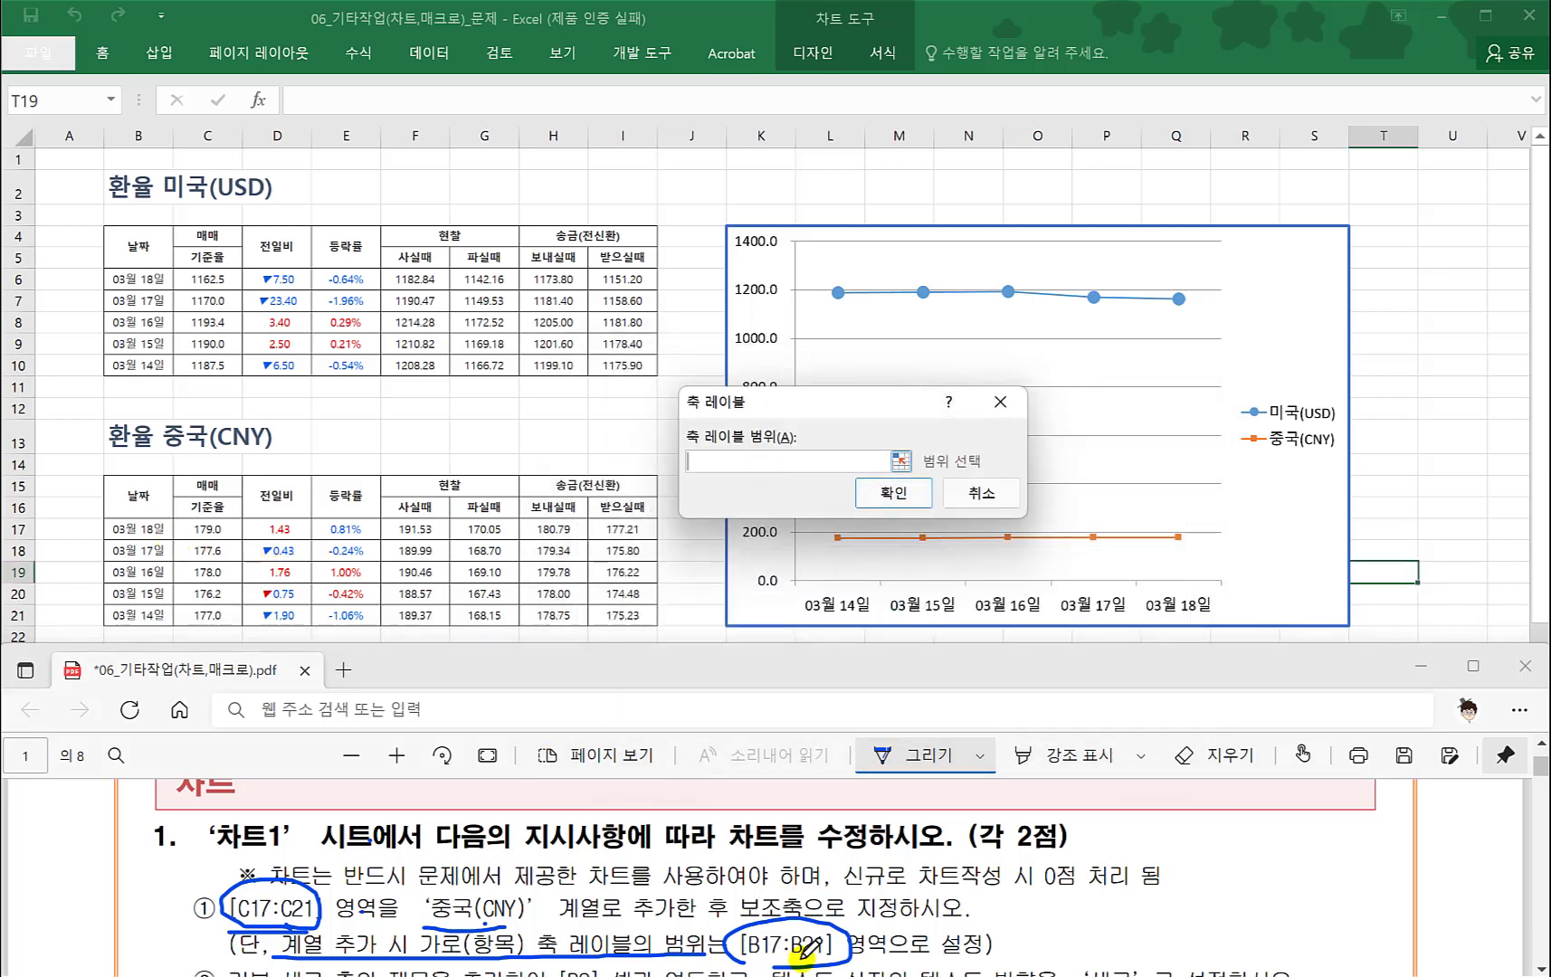
drag(142, 527, 141, 618)
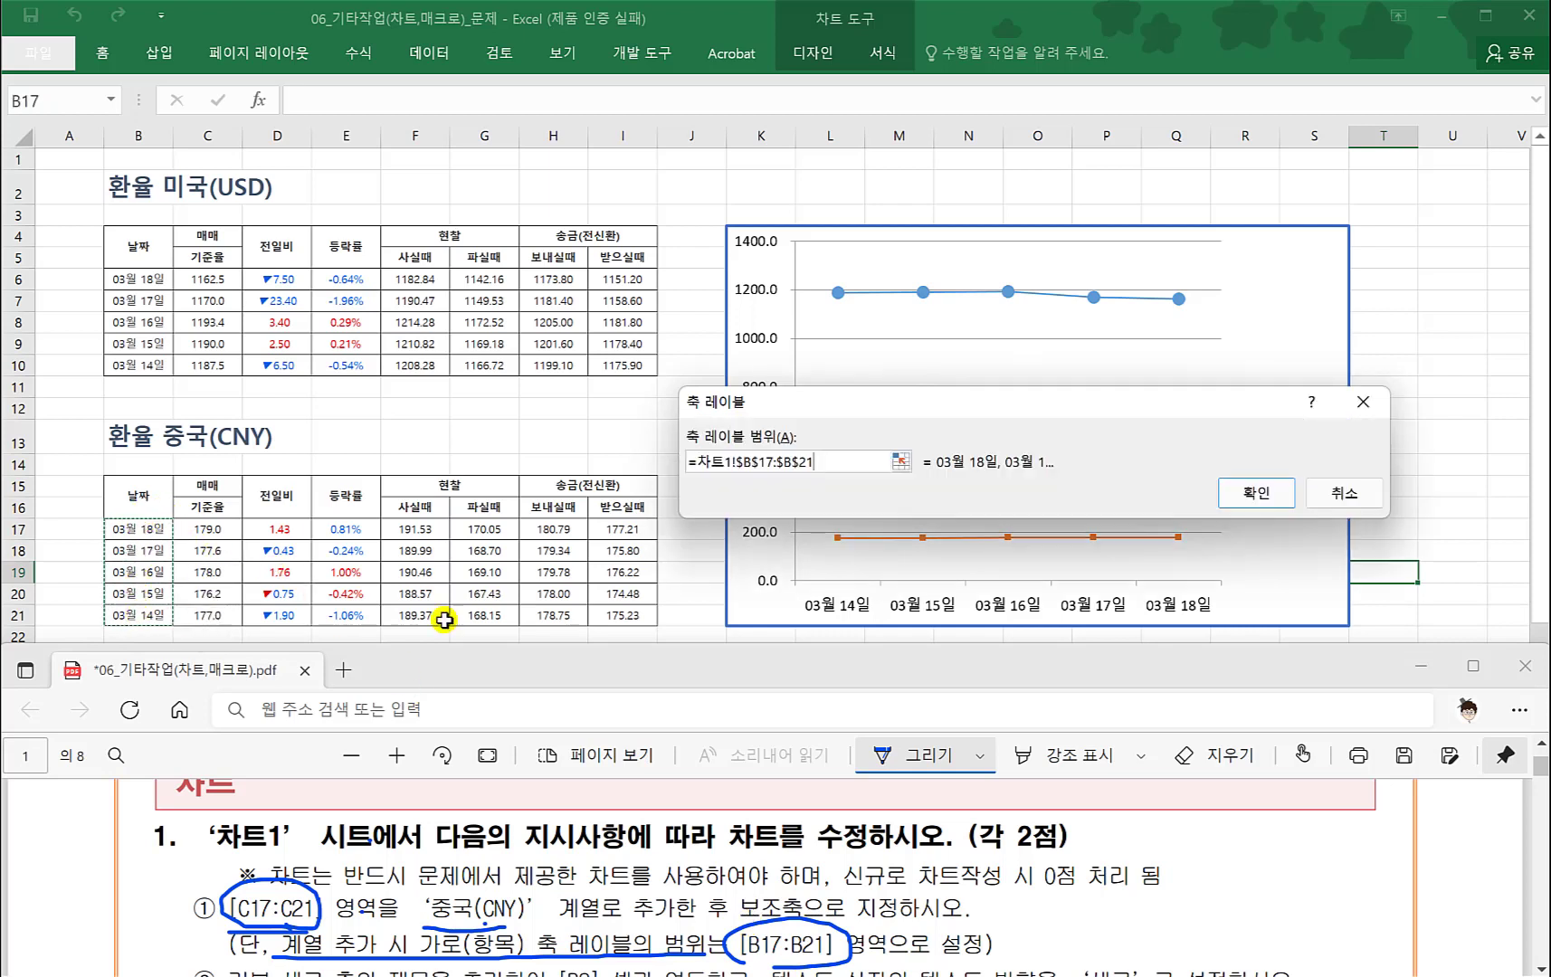
click(1261, 494)
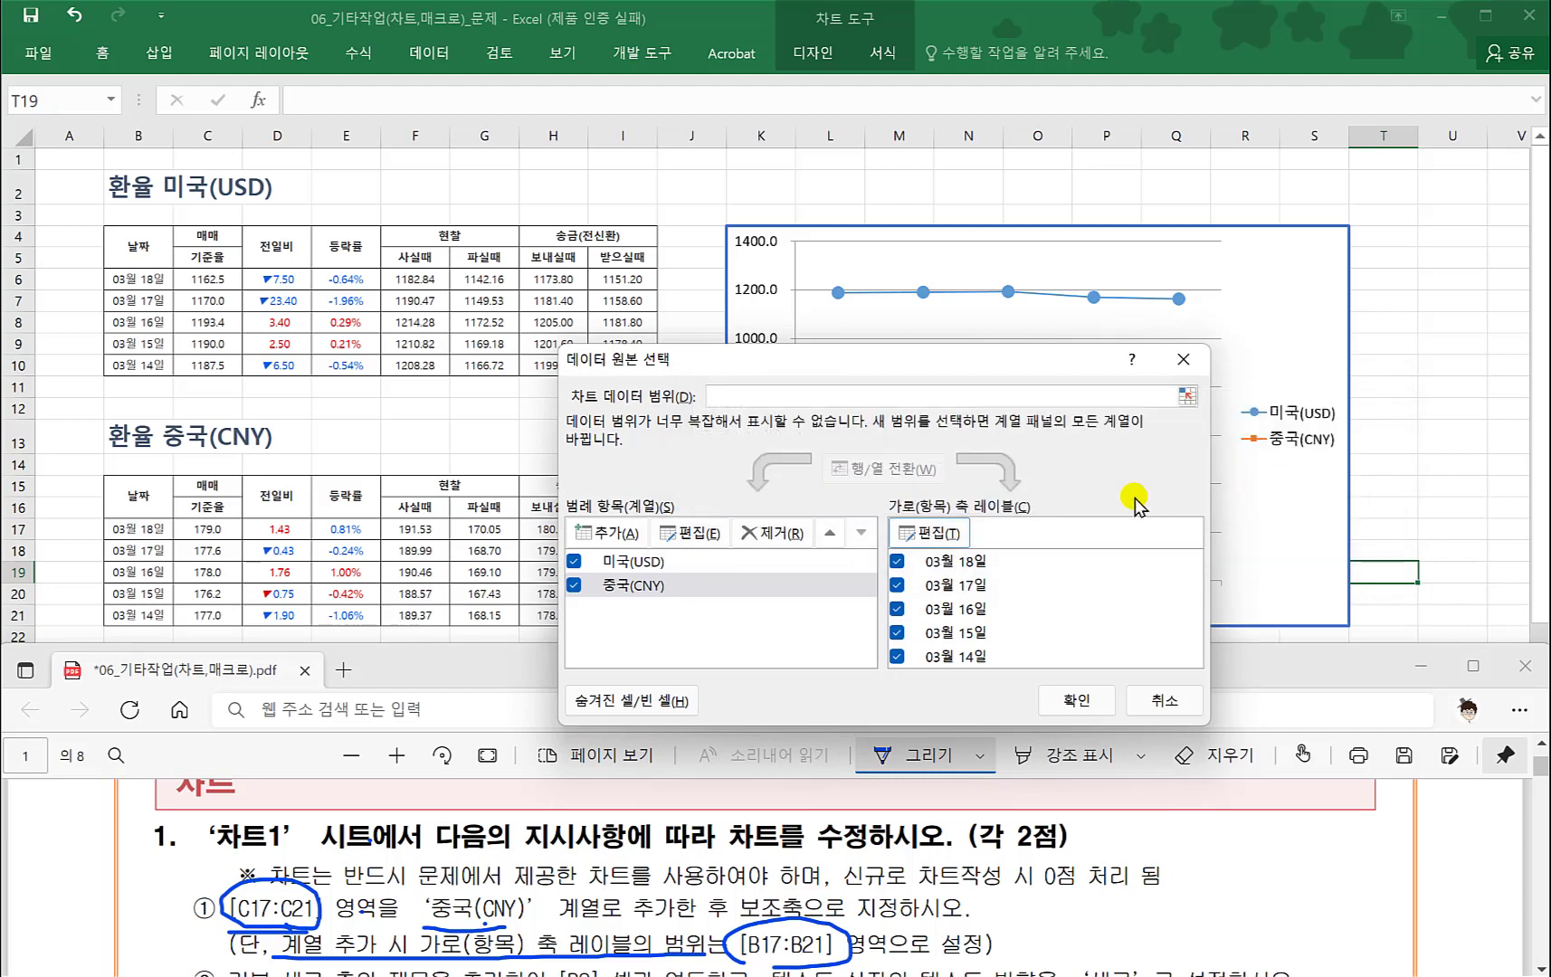
click(1074, 699)
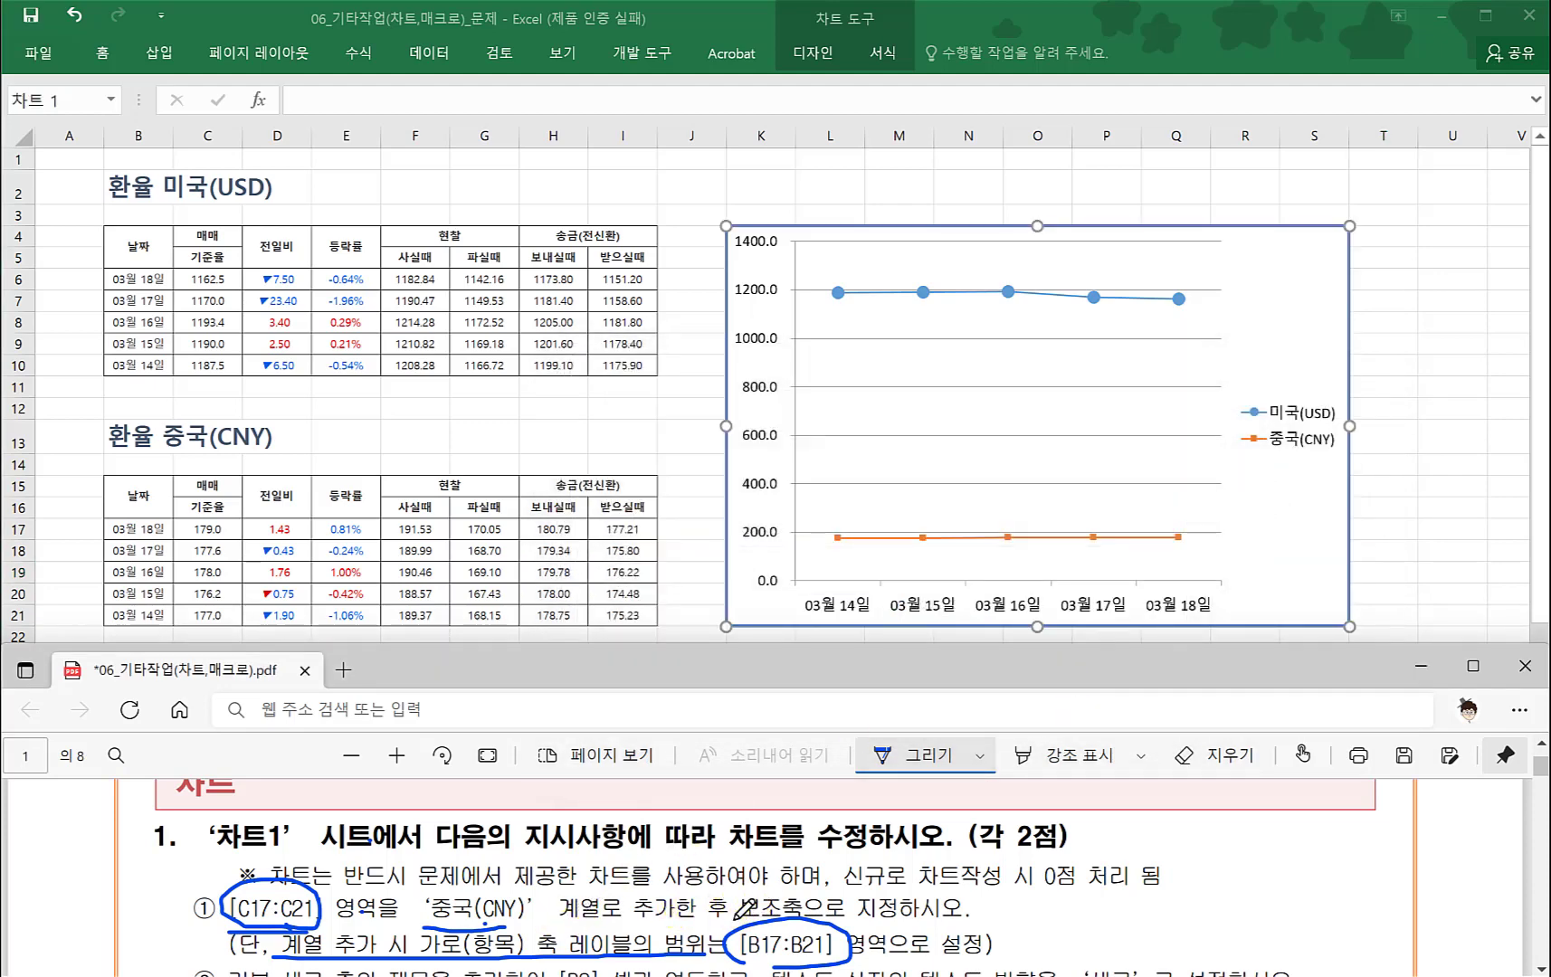
- Circle the word 보조축 in the first instruction of the PDF
mouse_move(790, 912)
mouse_down()
mouse_move(756, 892)
mouse_move(796, 923)
mouse_up()
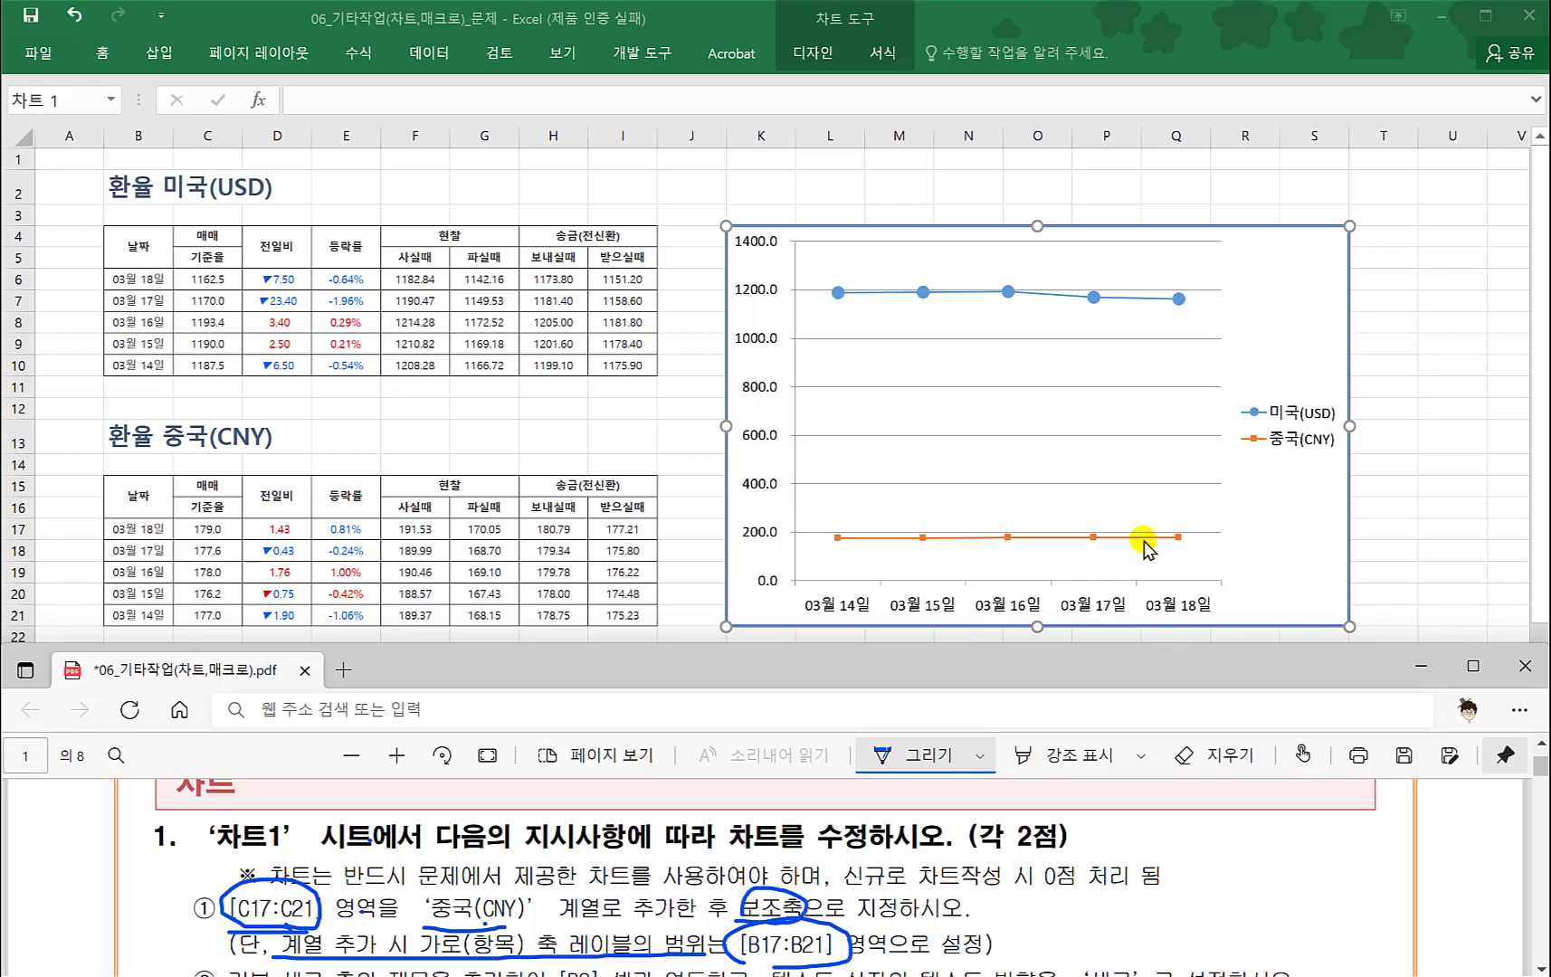
click(1056, 543)
click(1055, 541)
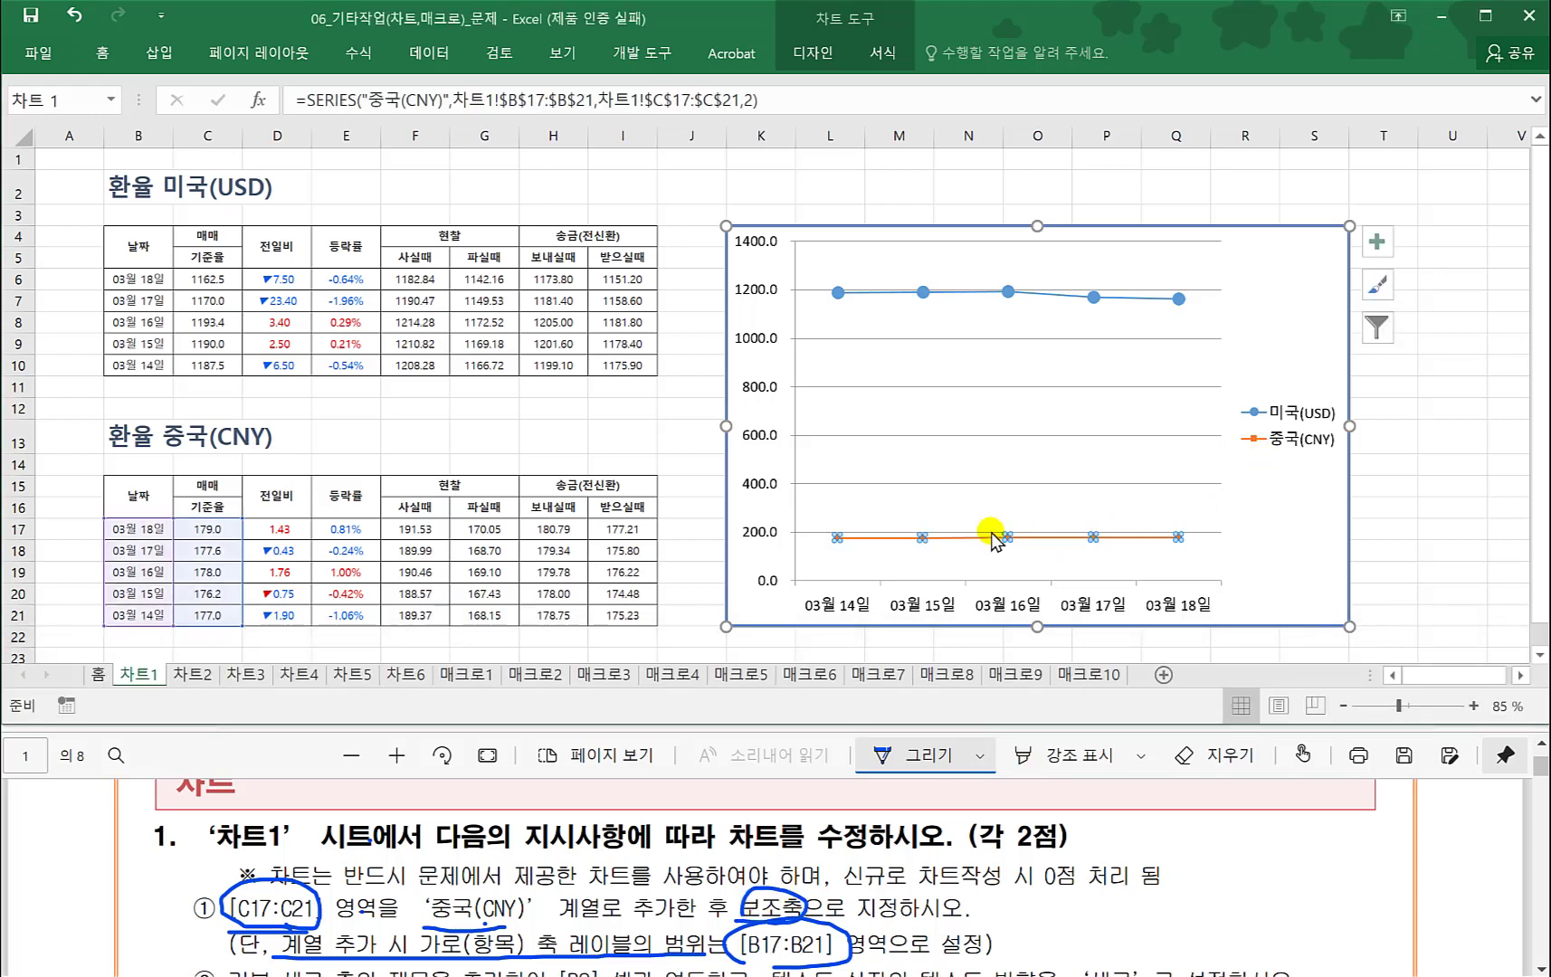
right_click(1026, 536)
click(1023, 537)
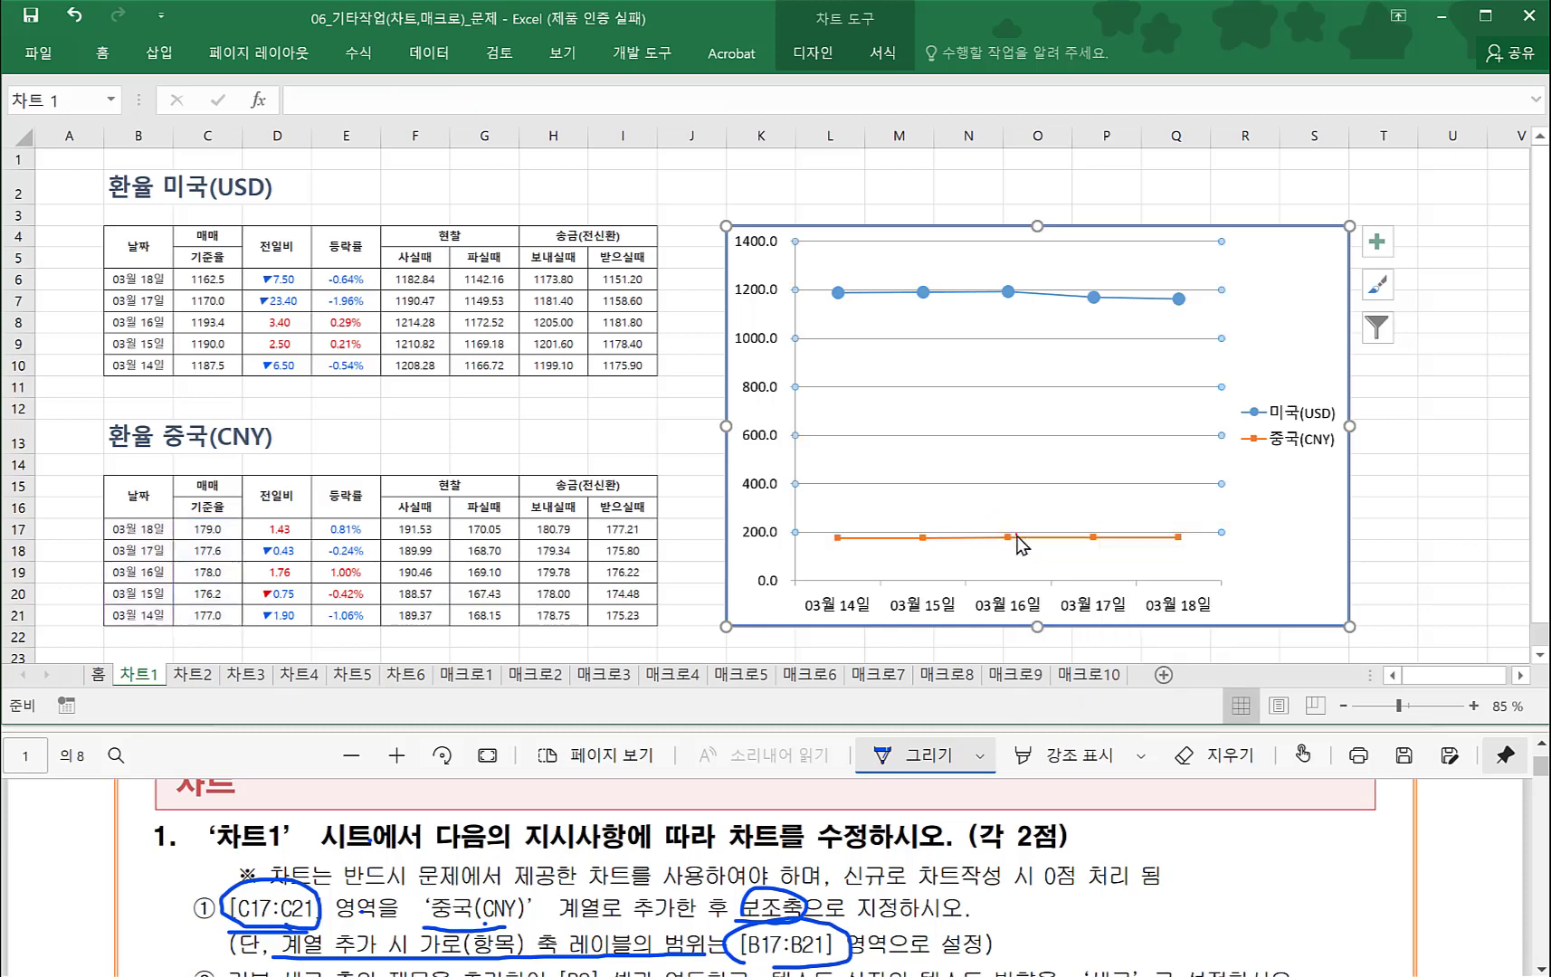
click(1010, 536)
right_click(1011, 536)
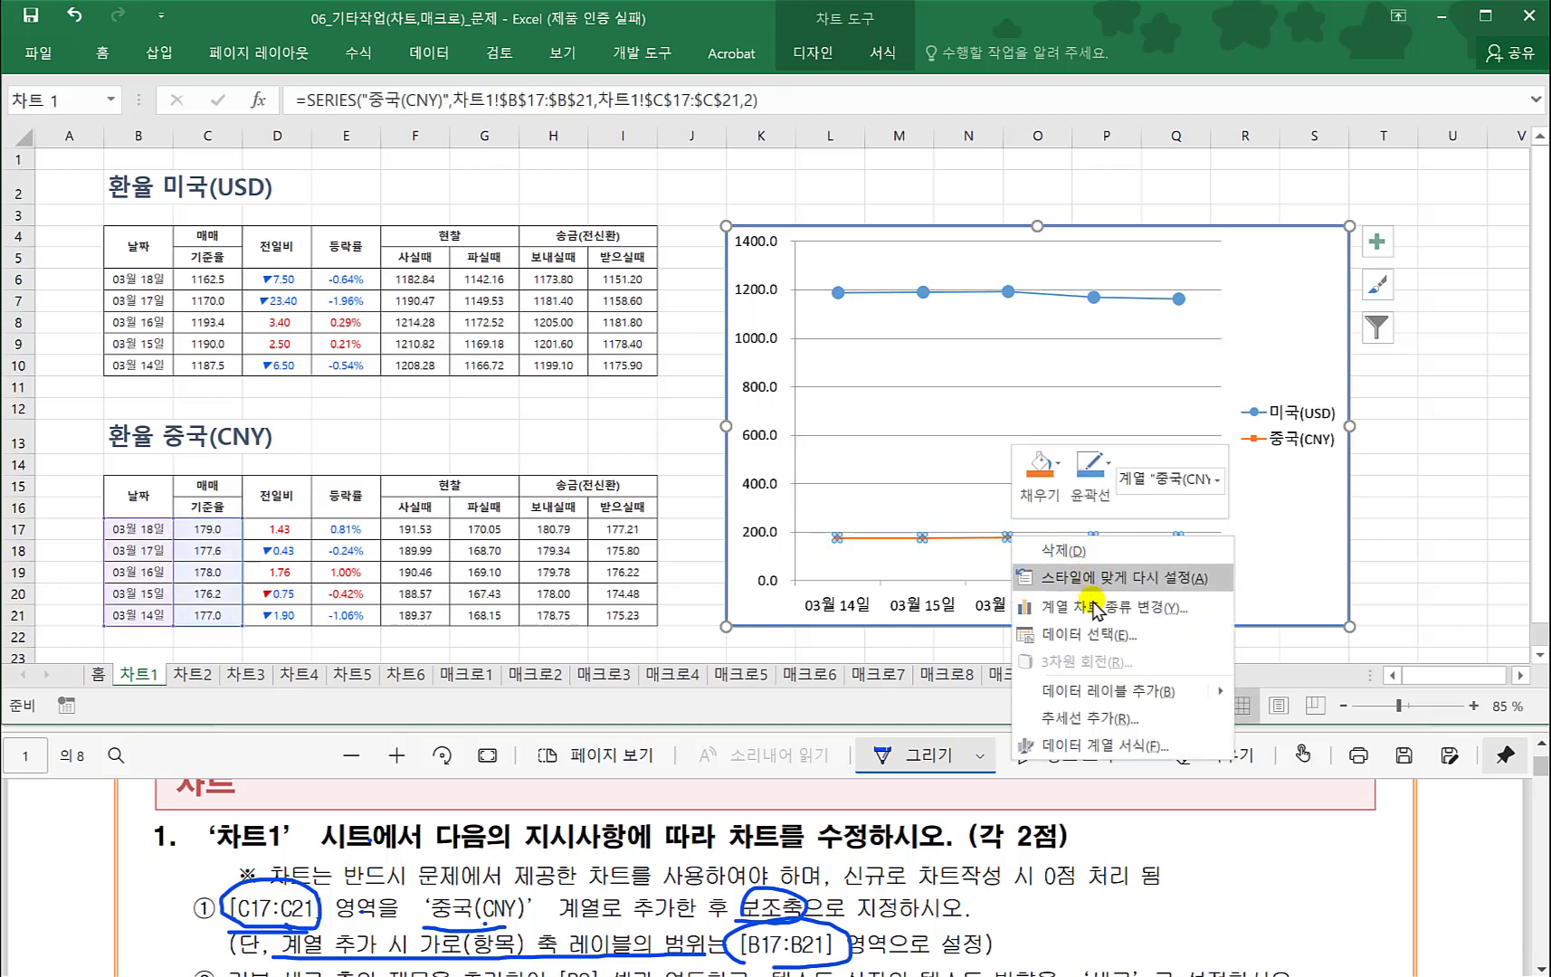
click(1278, 502)
- Assign the 중국(CNY) series to the secondary axis through the series chart type settings, starting from its legend entry
click(1286, 448)
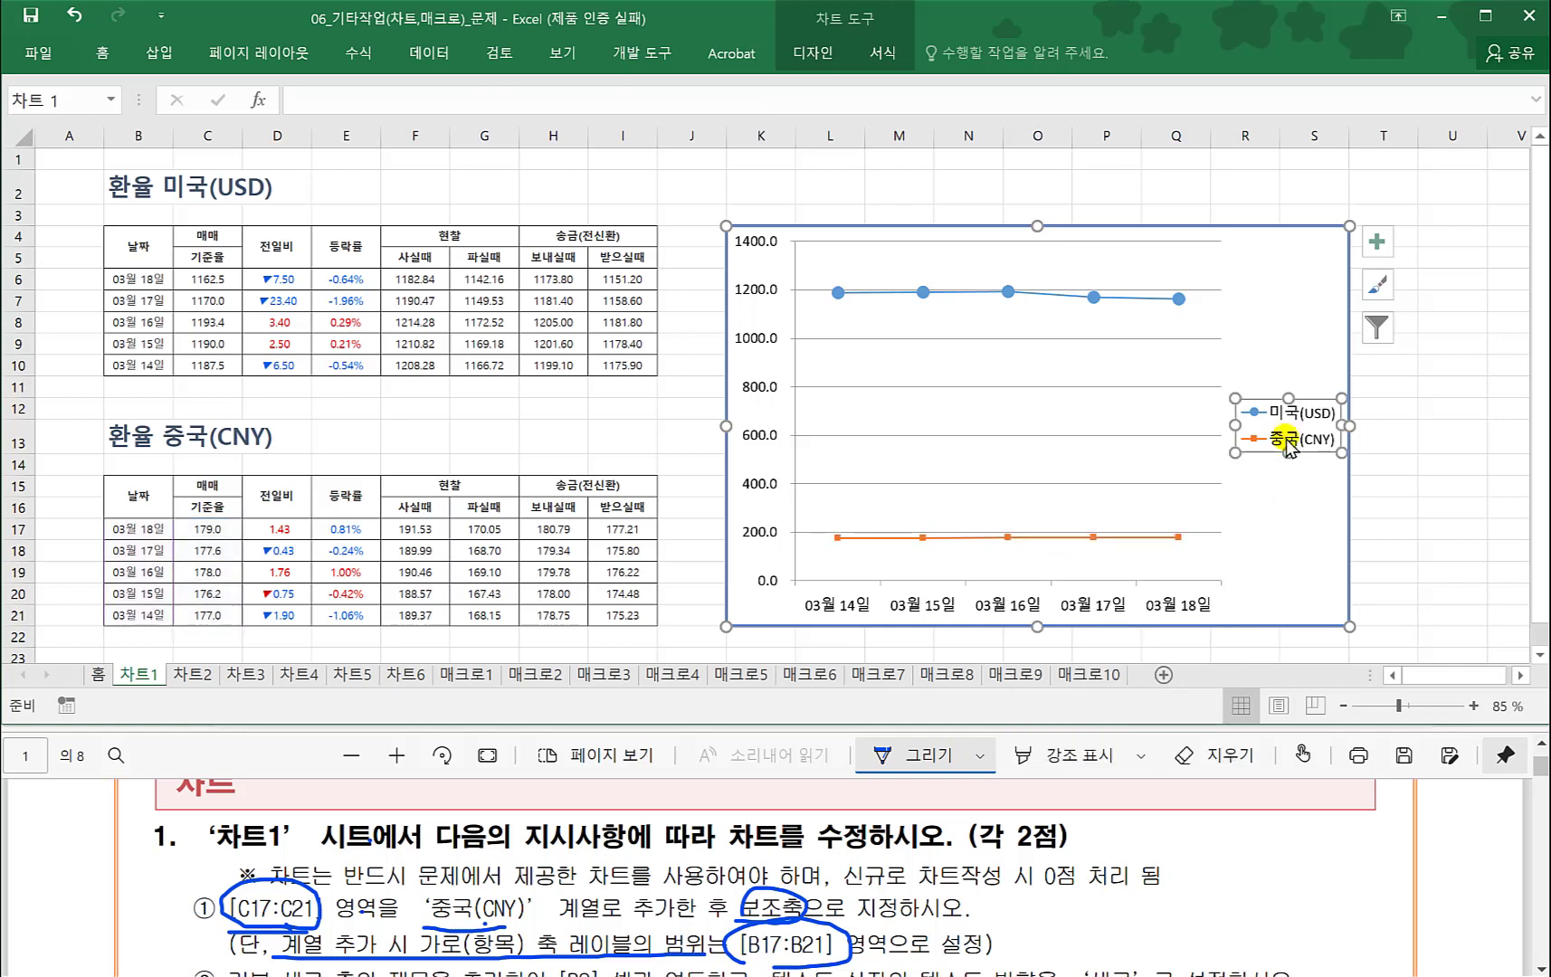
click(1287, 444)
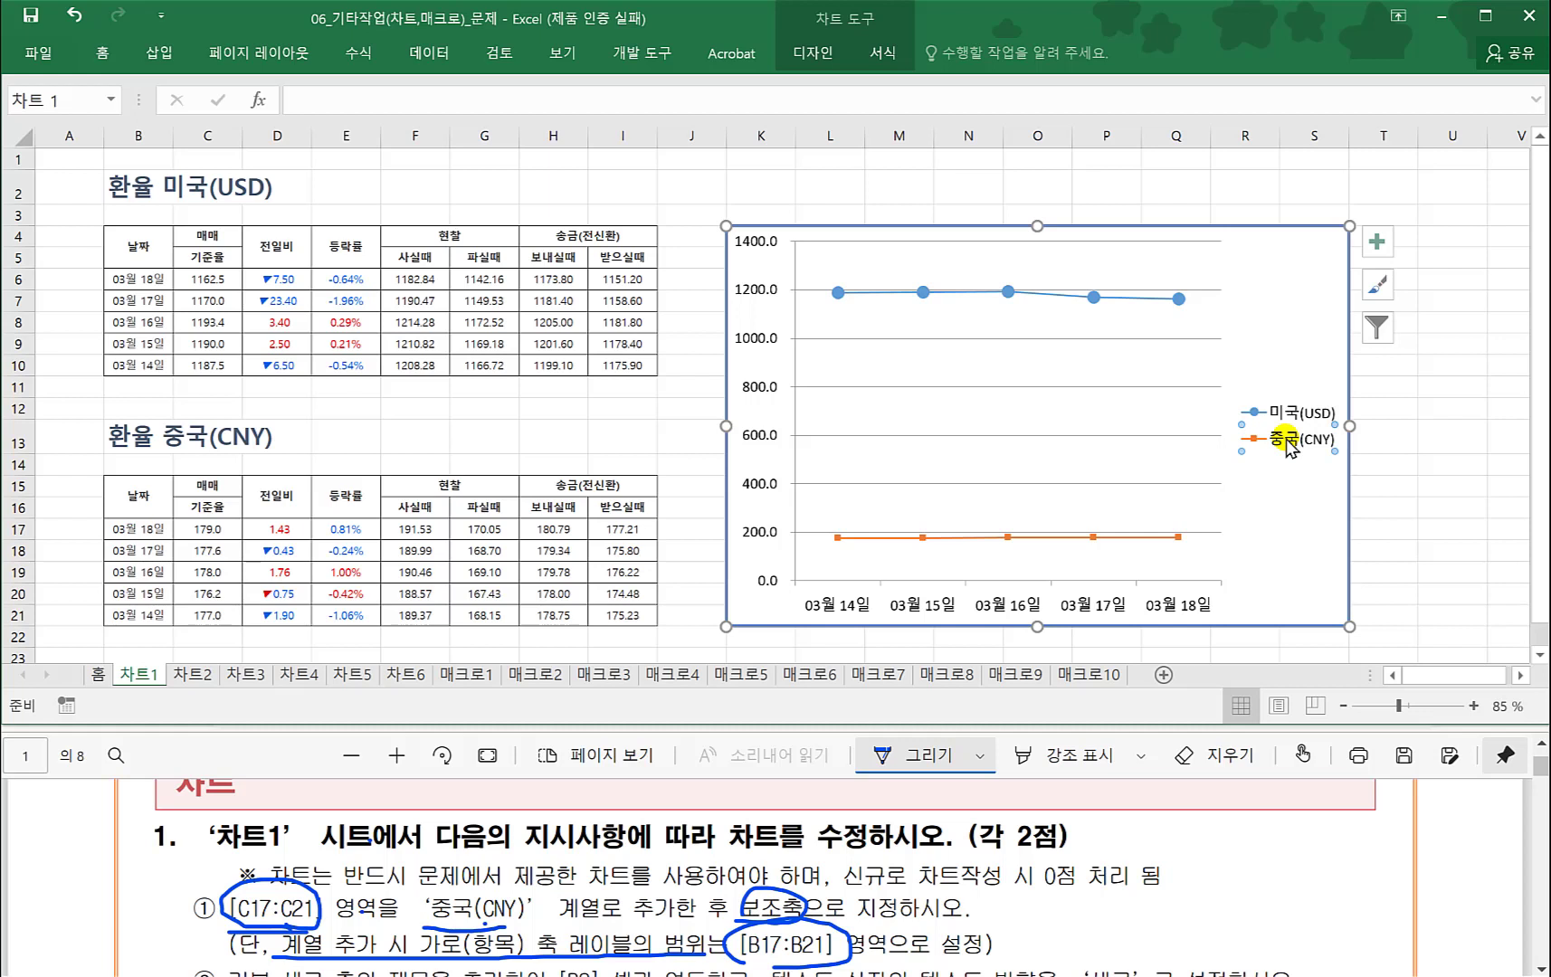
right_click(1288, 445)
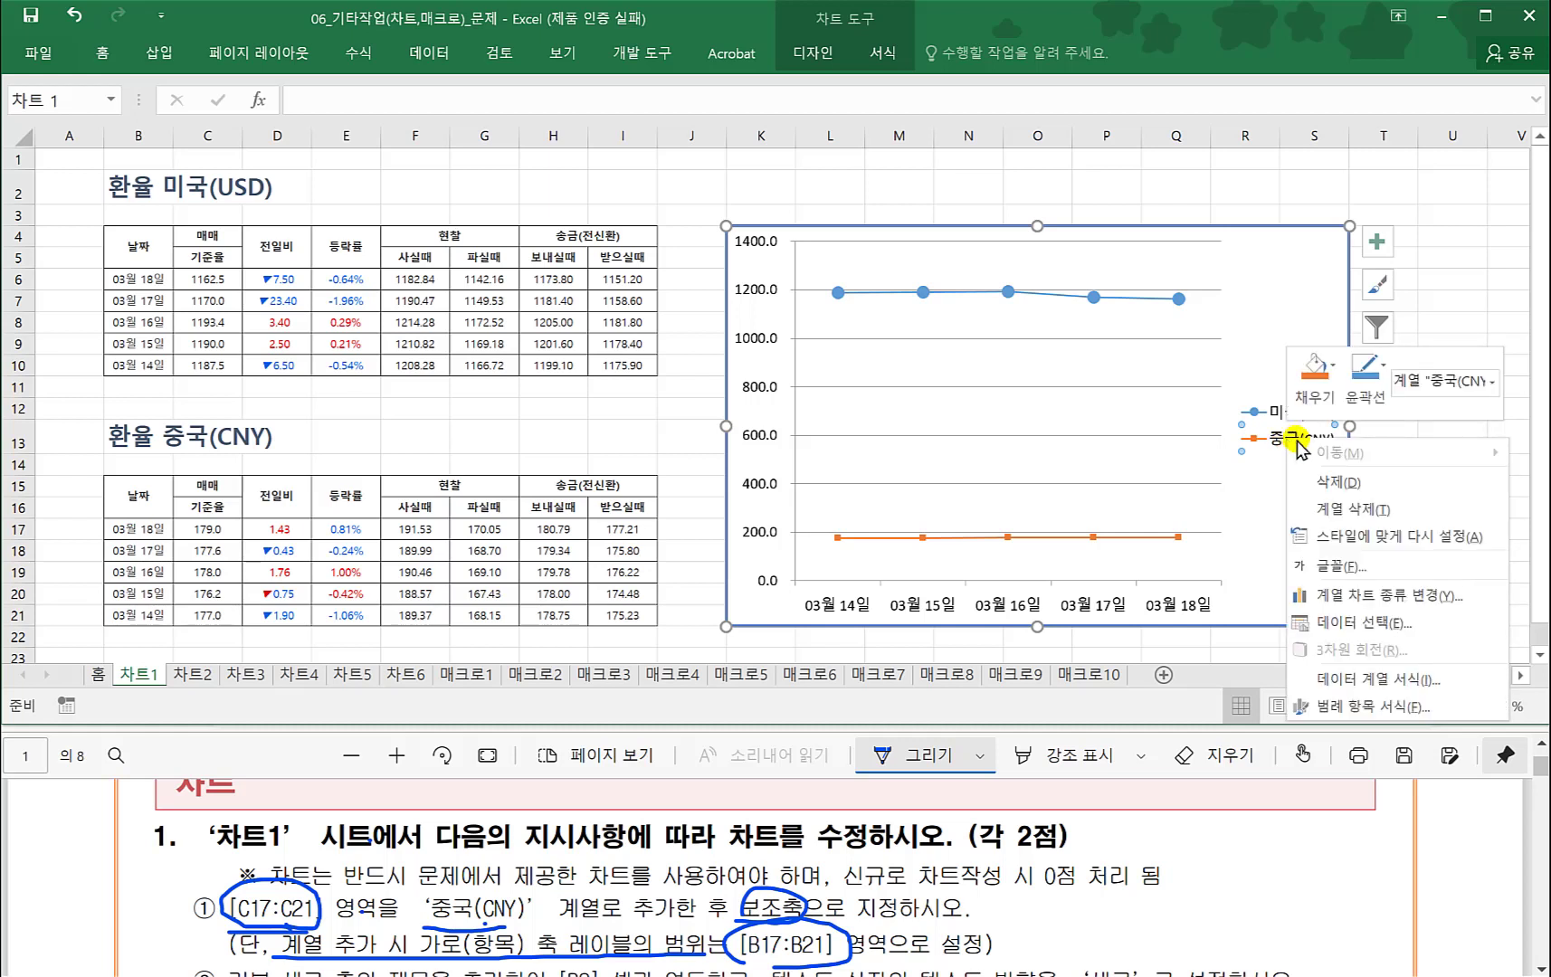
click(1385, 597)
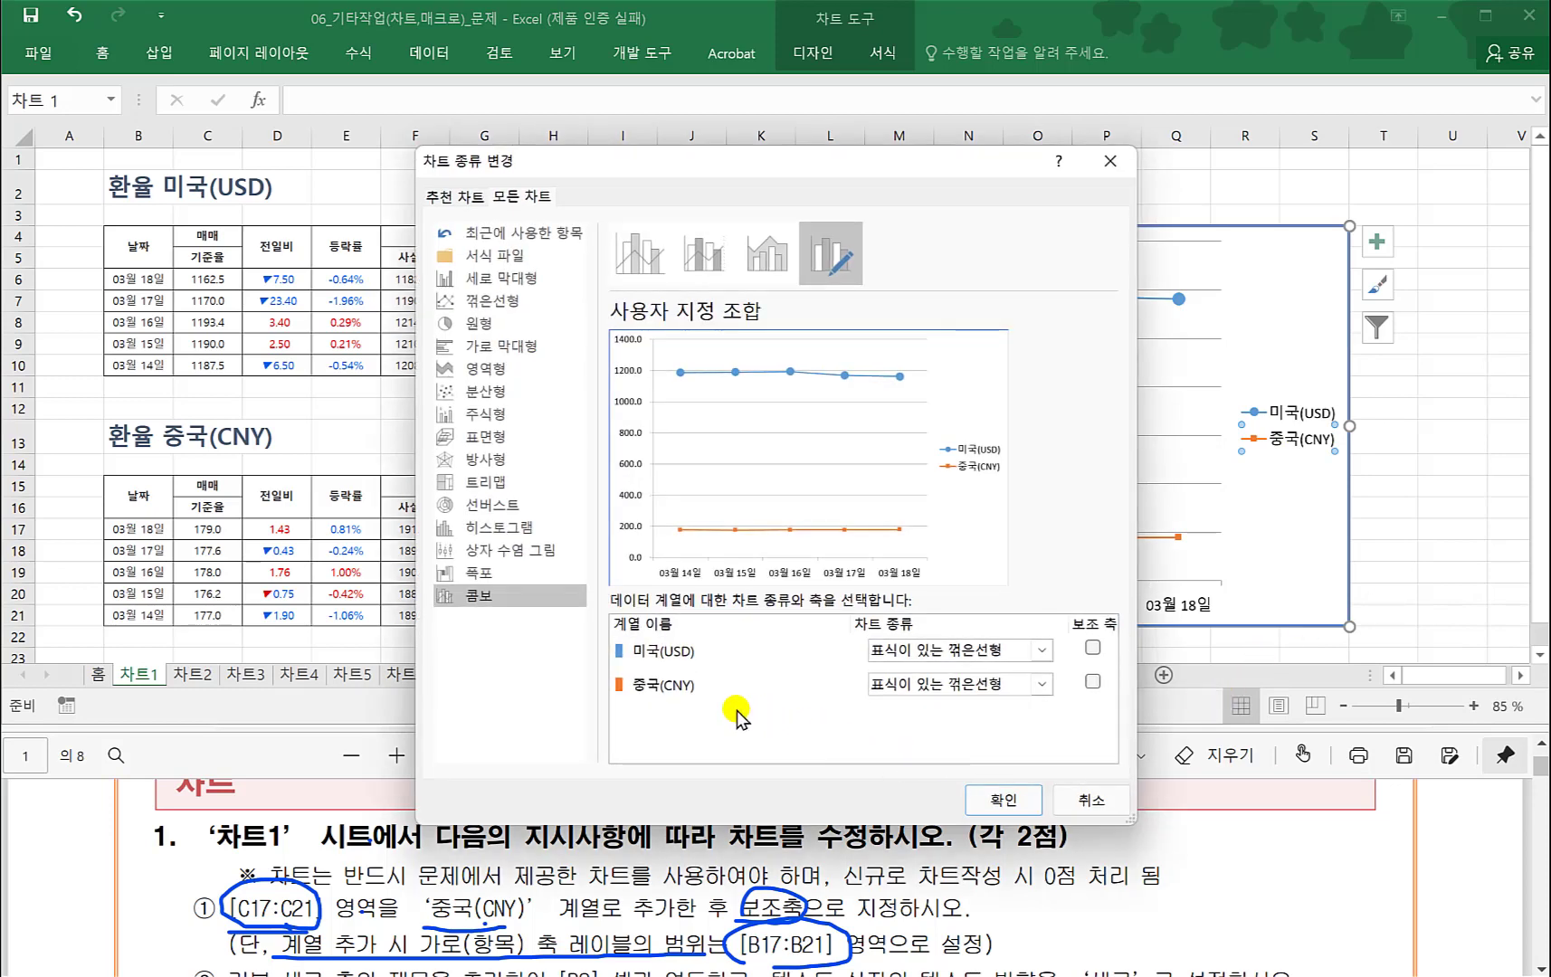
click(1092, 681)
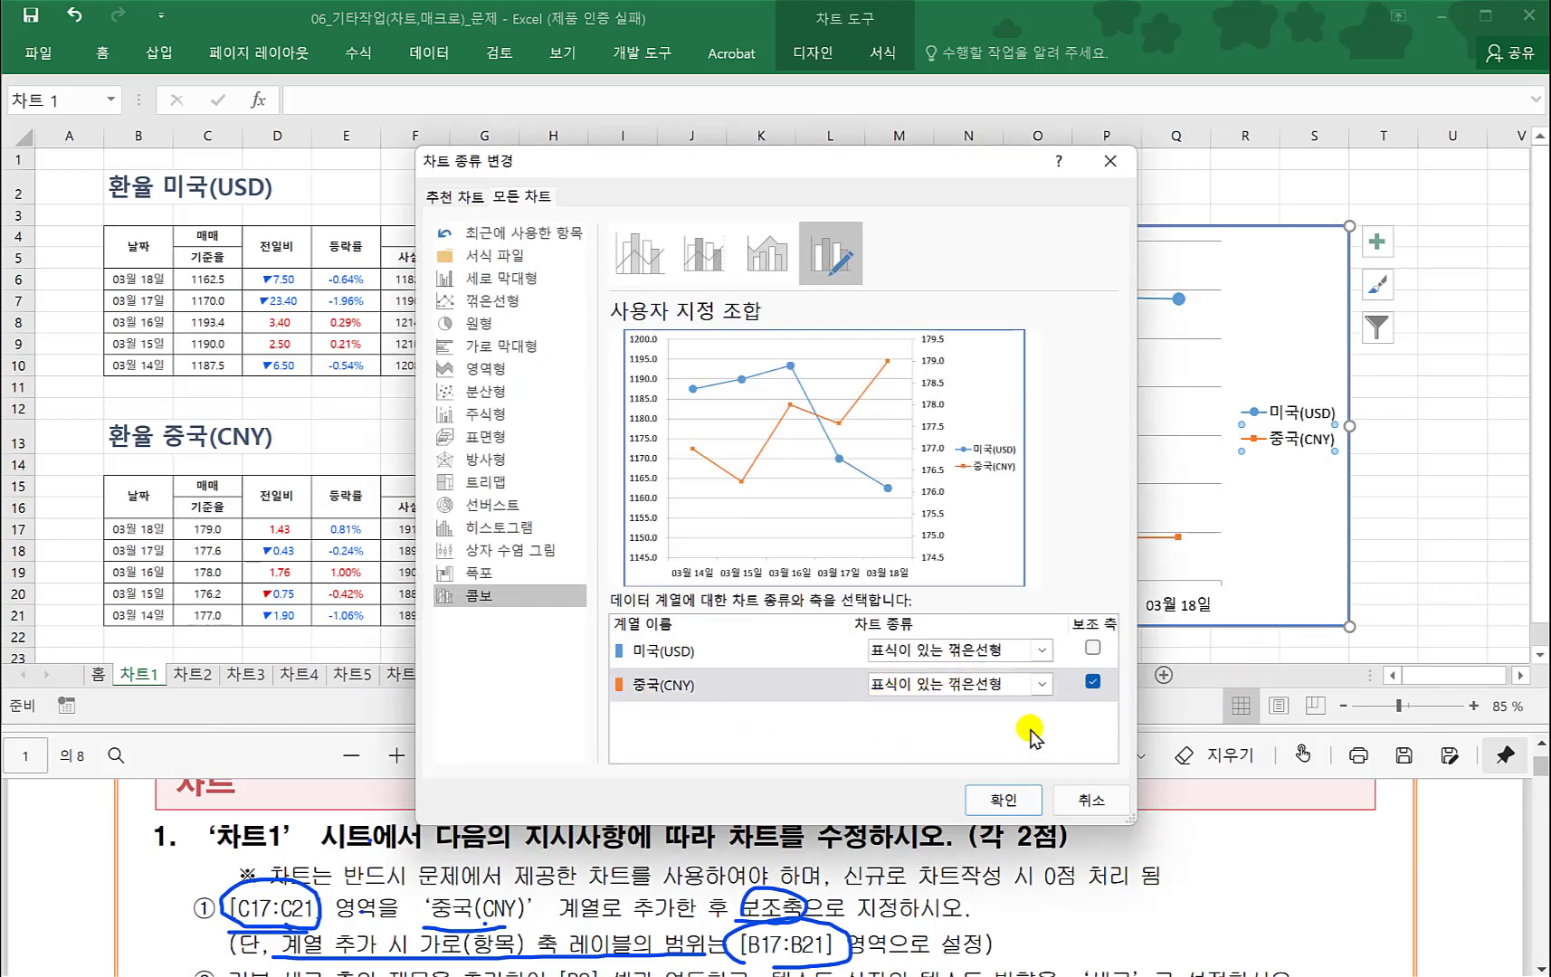
click(1003, 800)
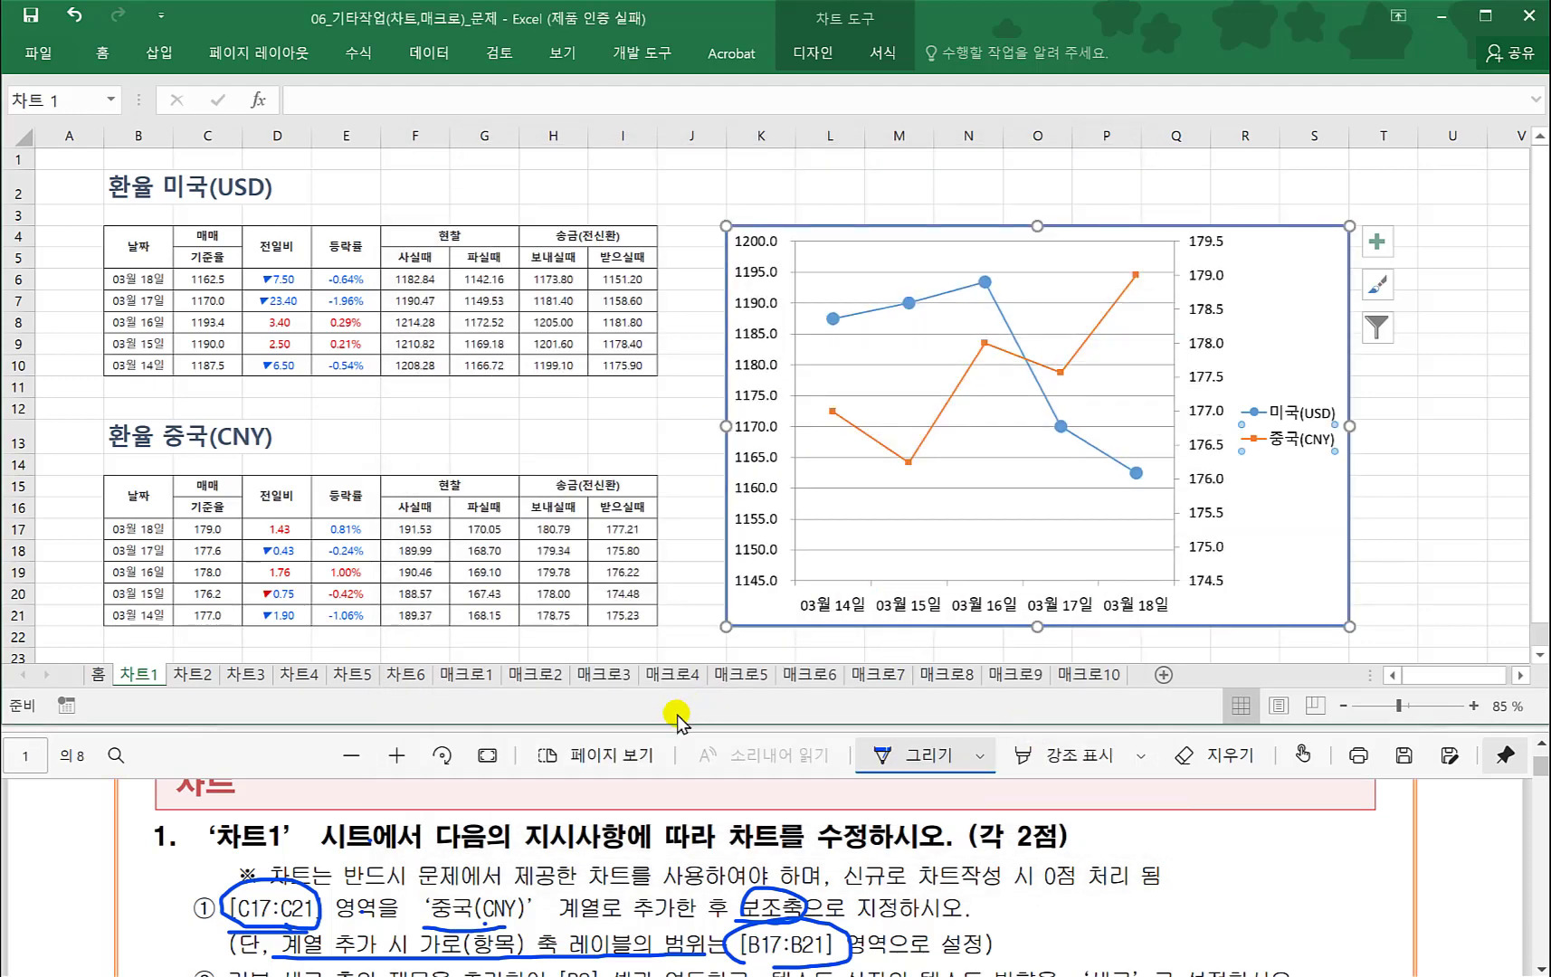
- Underline '[B2] 셀과 연동' in the second chart instruction of the PDF
click(679, 646)
click(589, 870)
scroll(616, 823, down, 1)
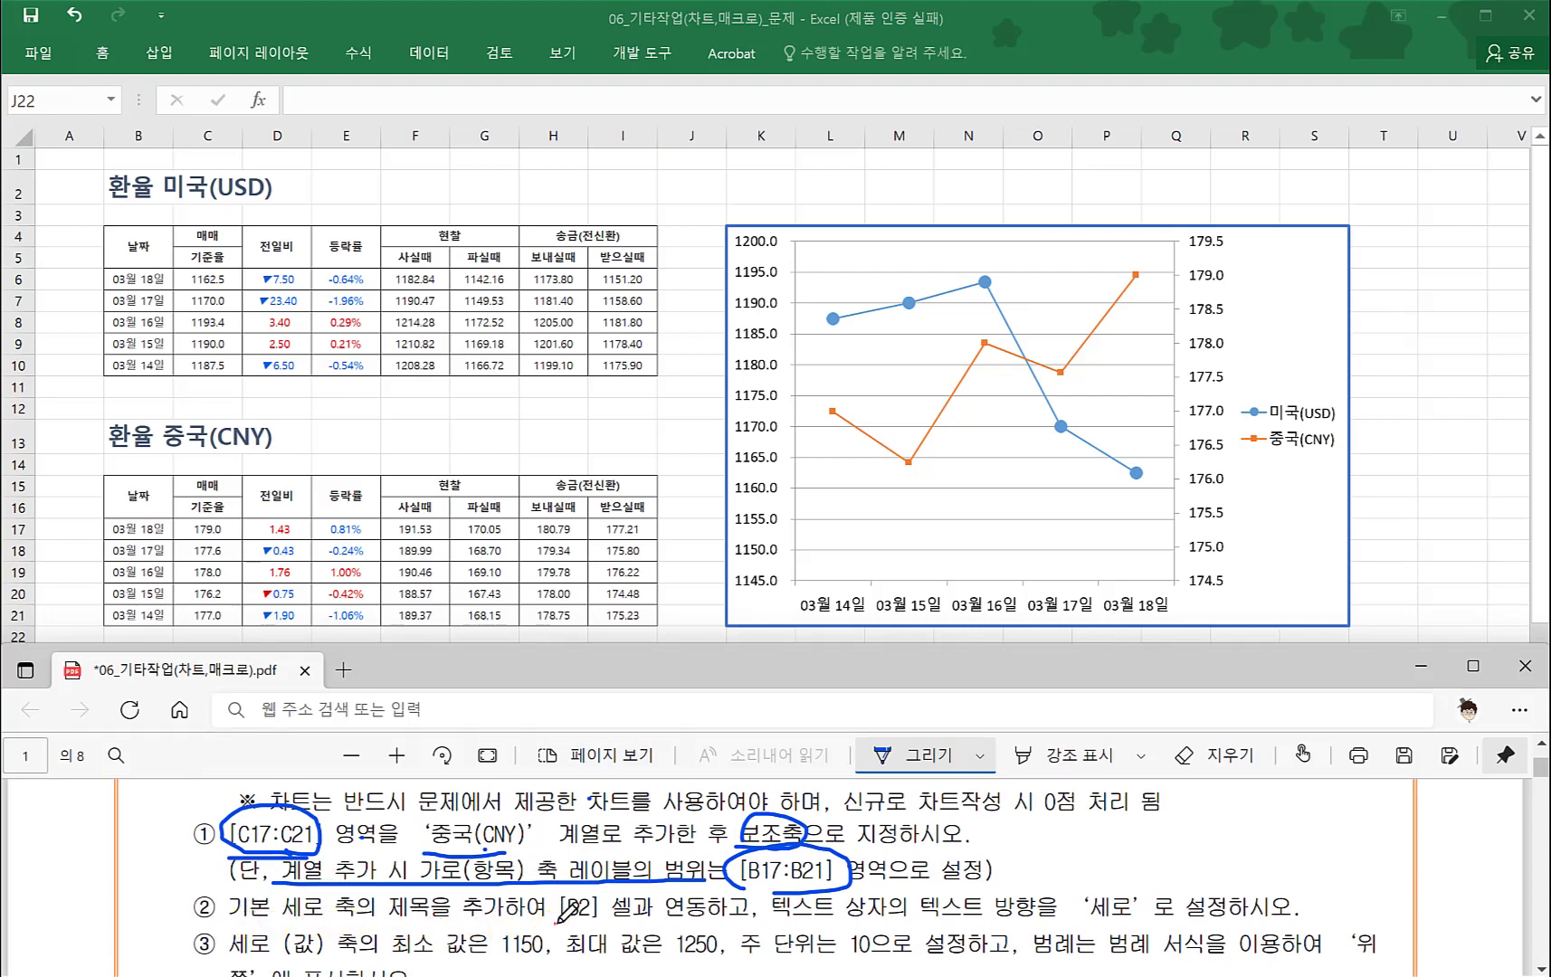
drag(618, 919, 694, 921)
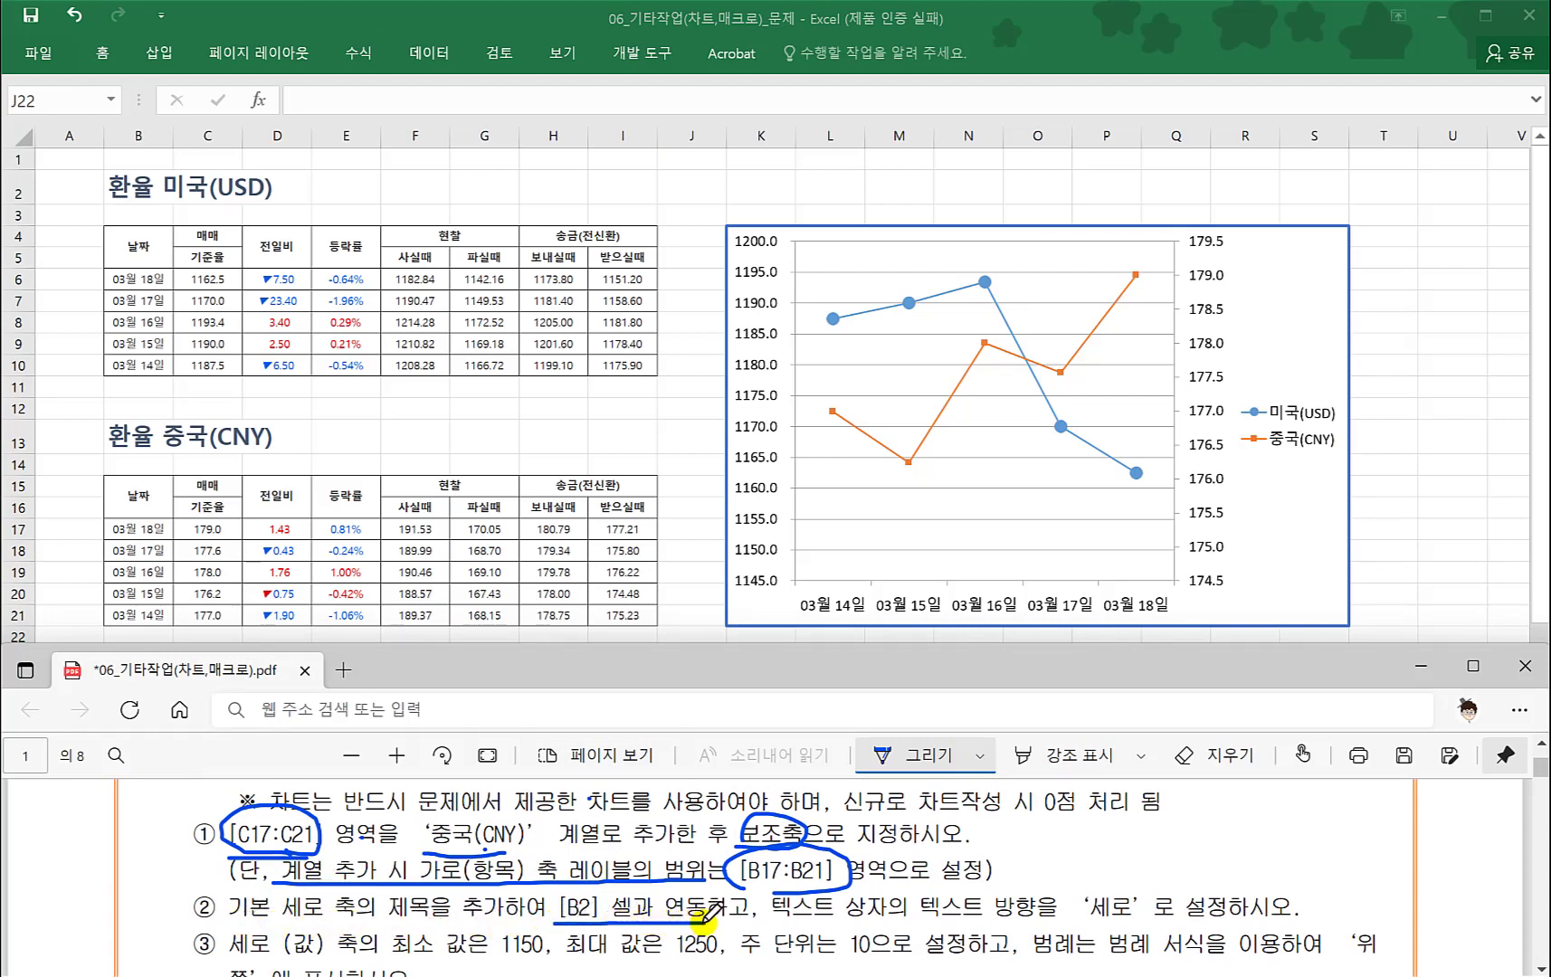
- Add a primary vertical (기본 세로) axis title to the exchange rate chart
click(1303, 443)
click(1321, 520)
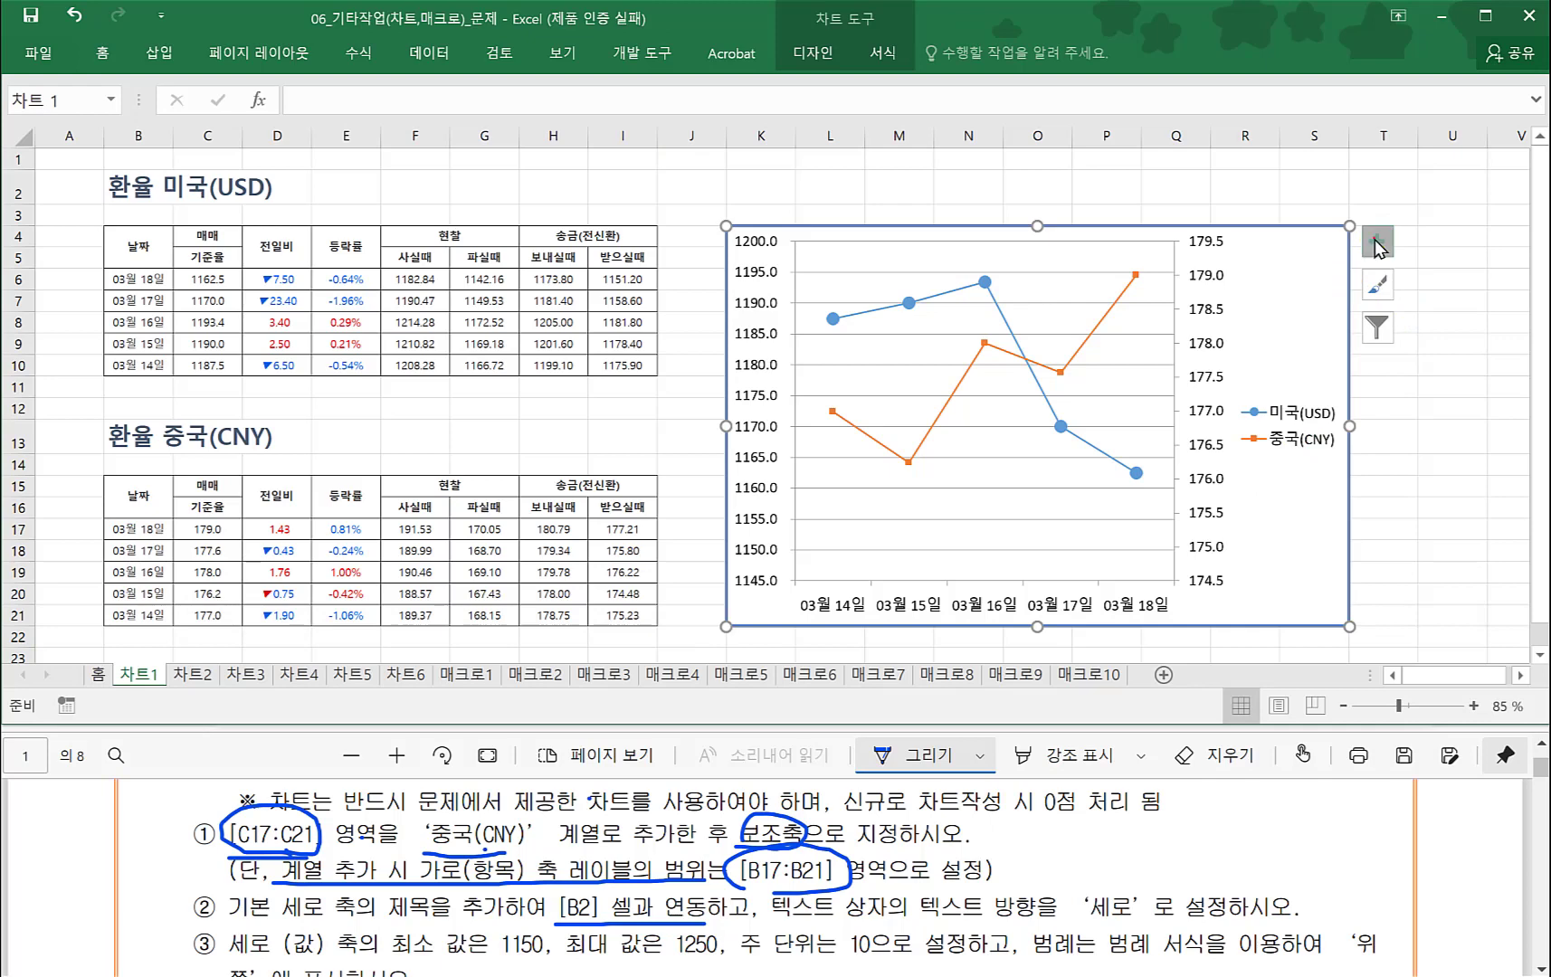
click(1377, 243)
click(1377, 243)
click(1377, 243)
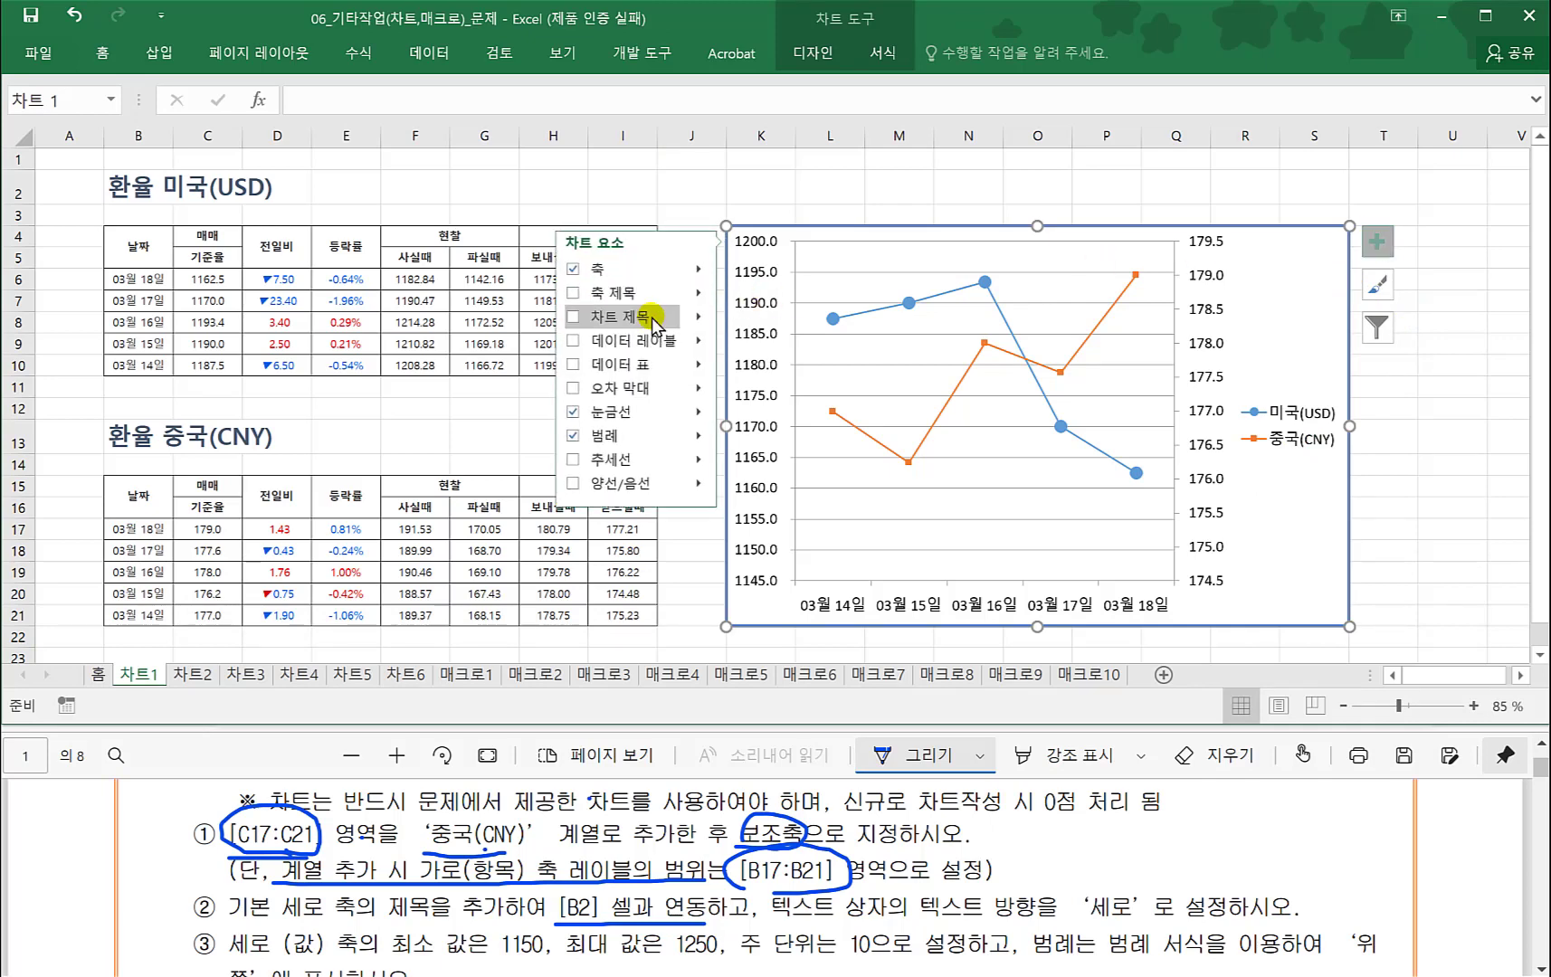
click(1520, 675)
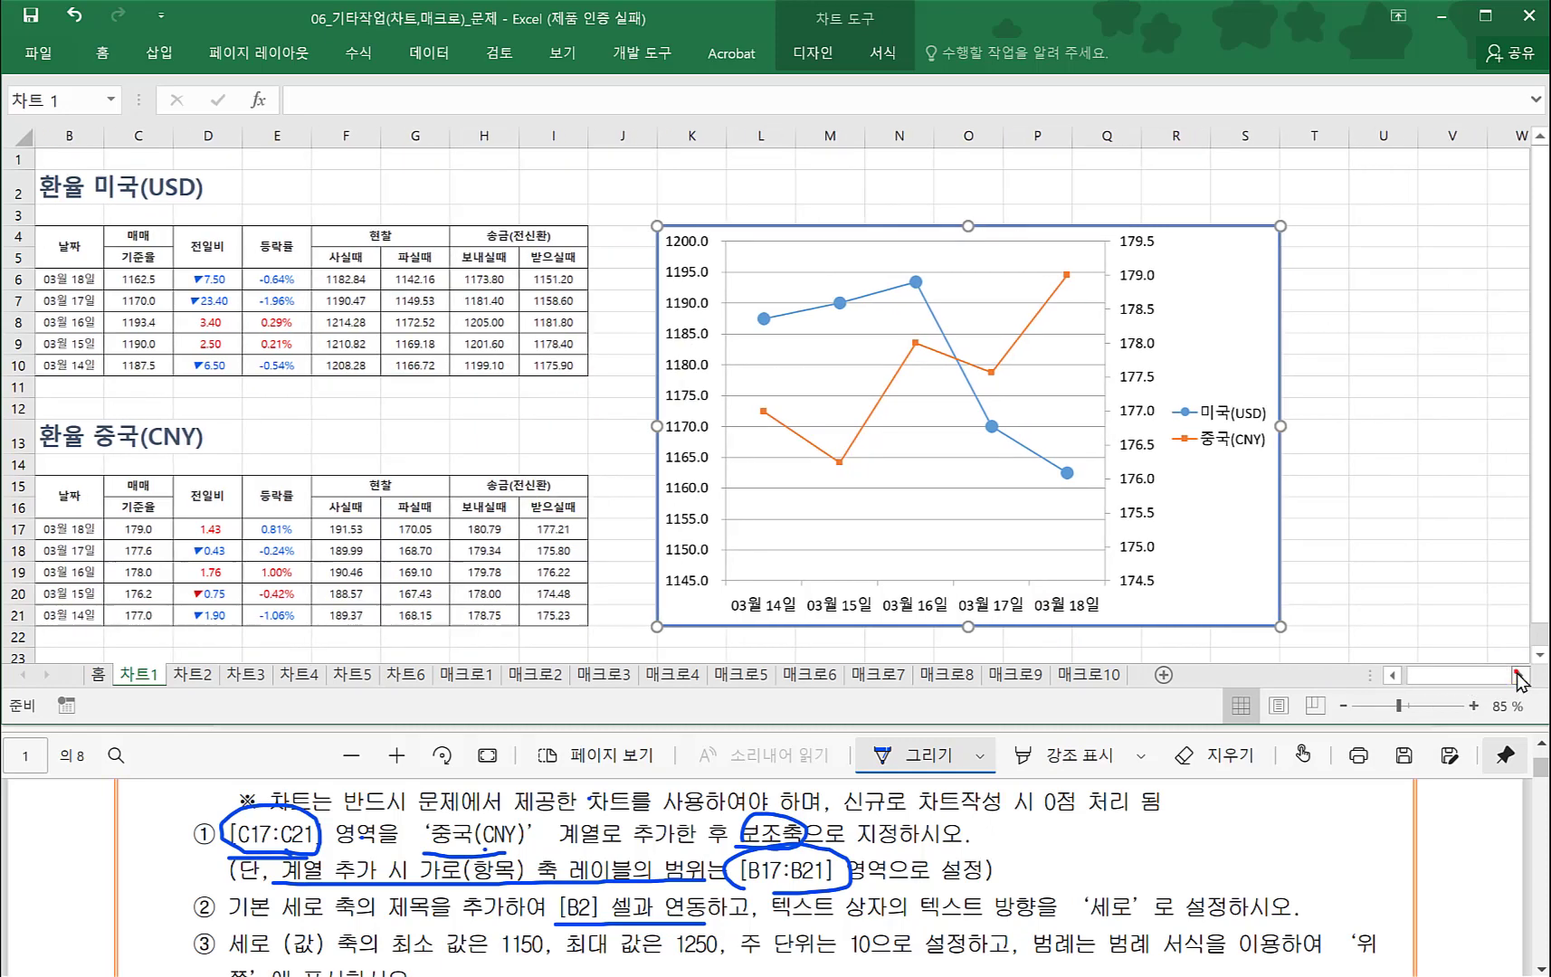
click(1520, 675)
click(1238, 243)
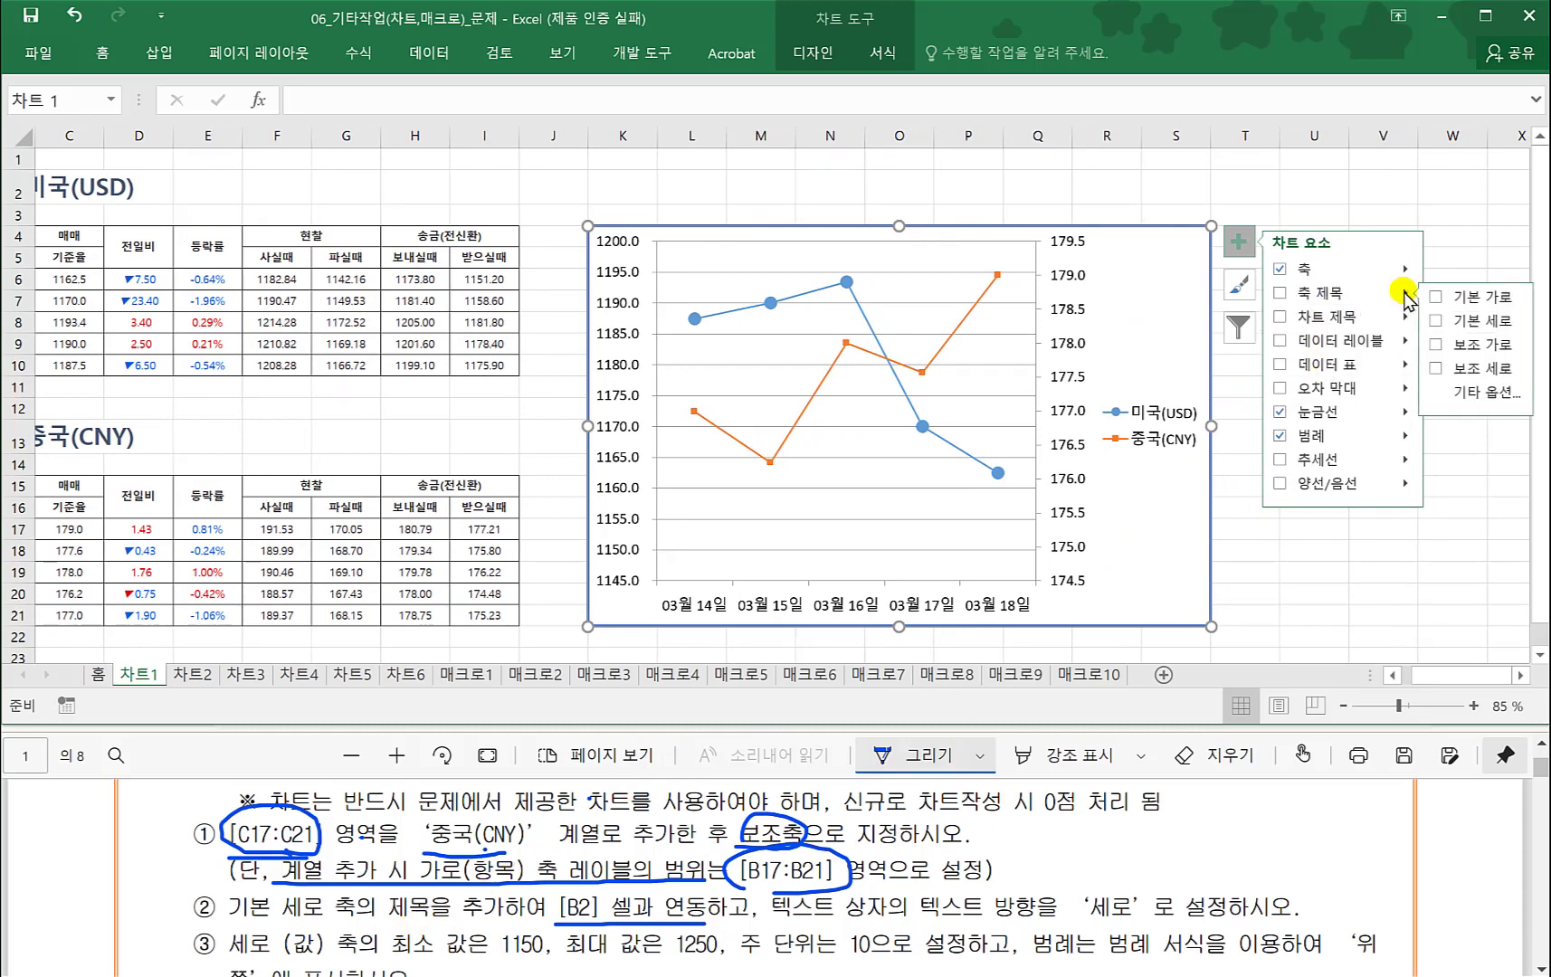
click(1437, 320)
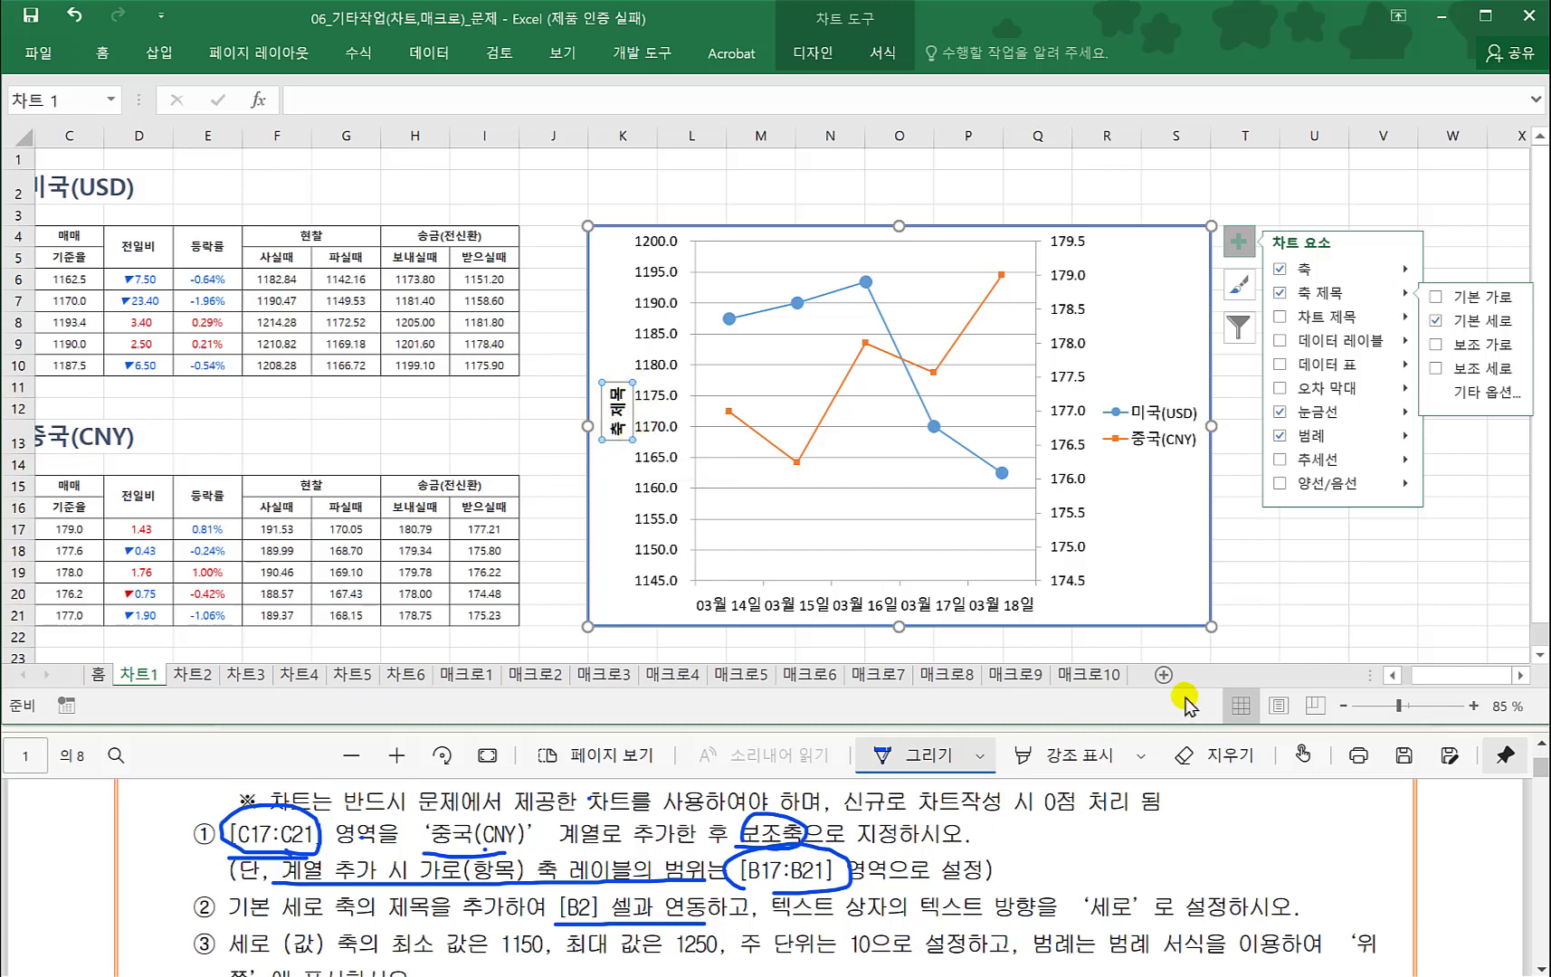
- Link the chart's primary vertical axis title to cell B2 with the reference =차트1!$B$2
drag(1428, 676, 1399, 679)
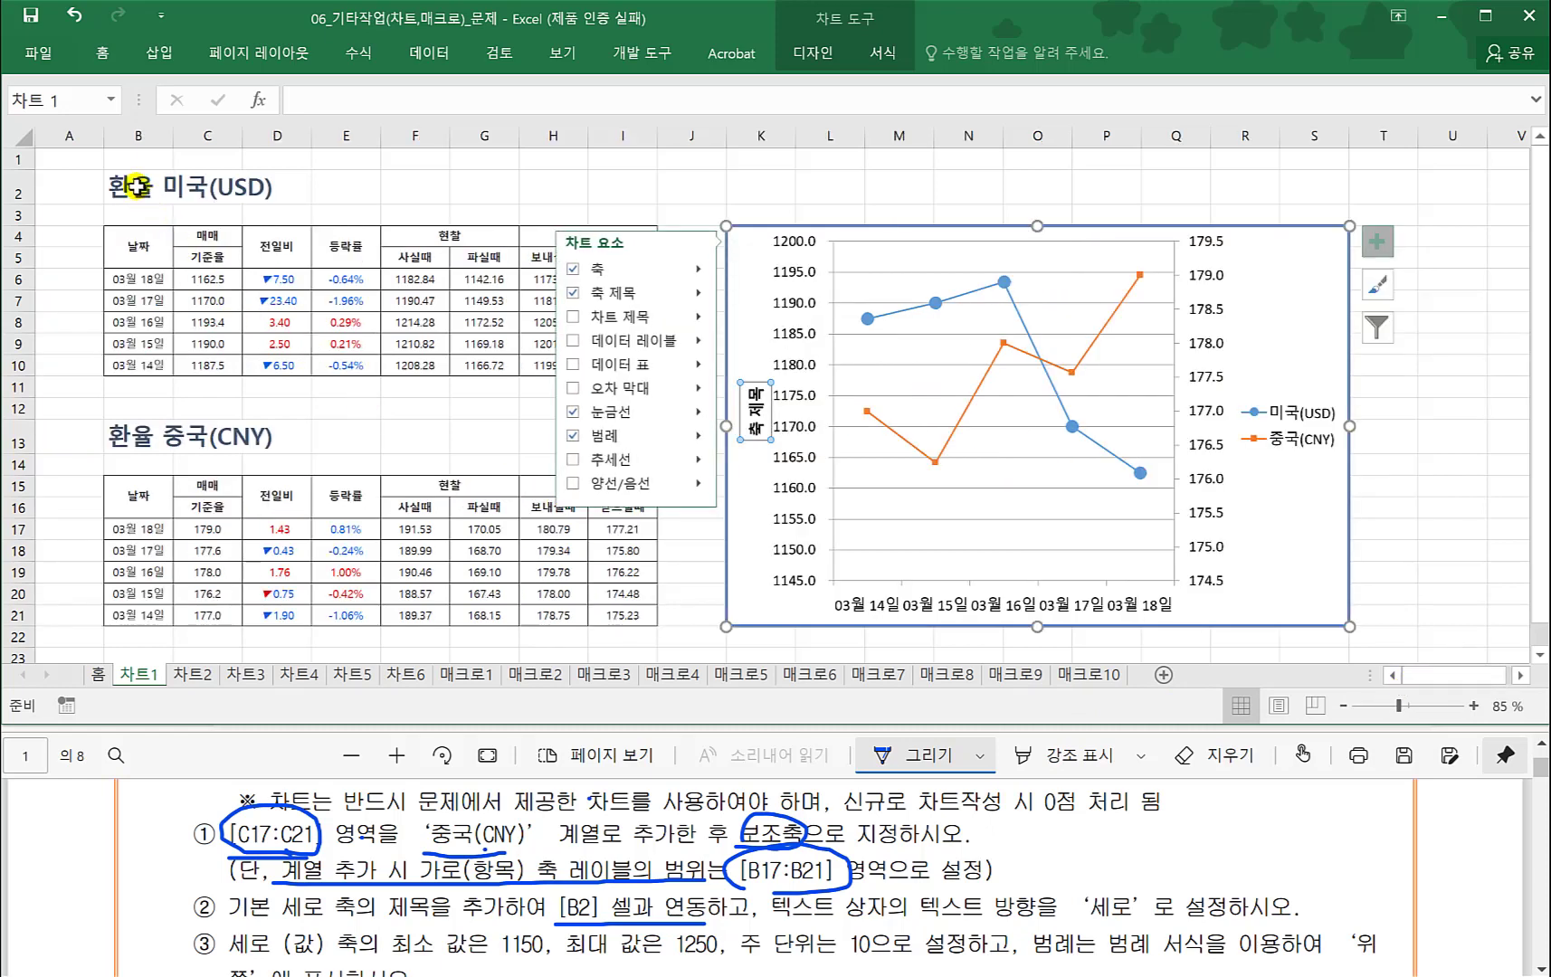
click(136, 186)
click(764, 409)
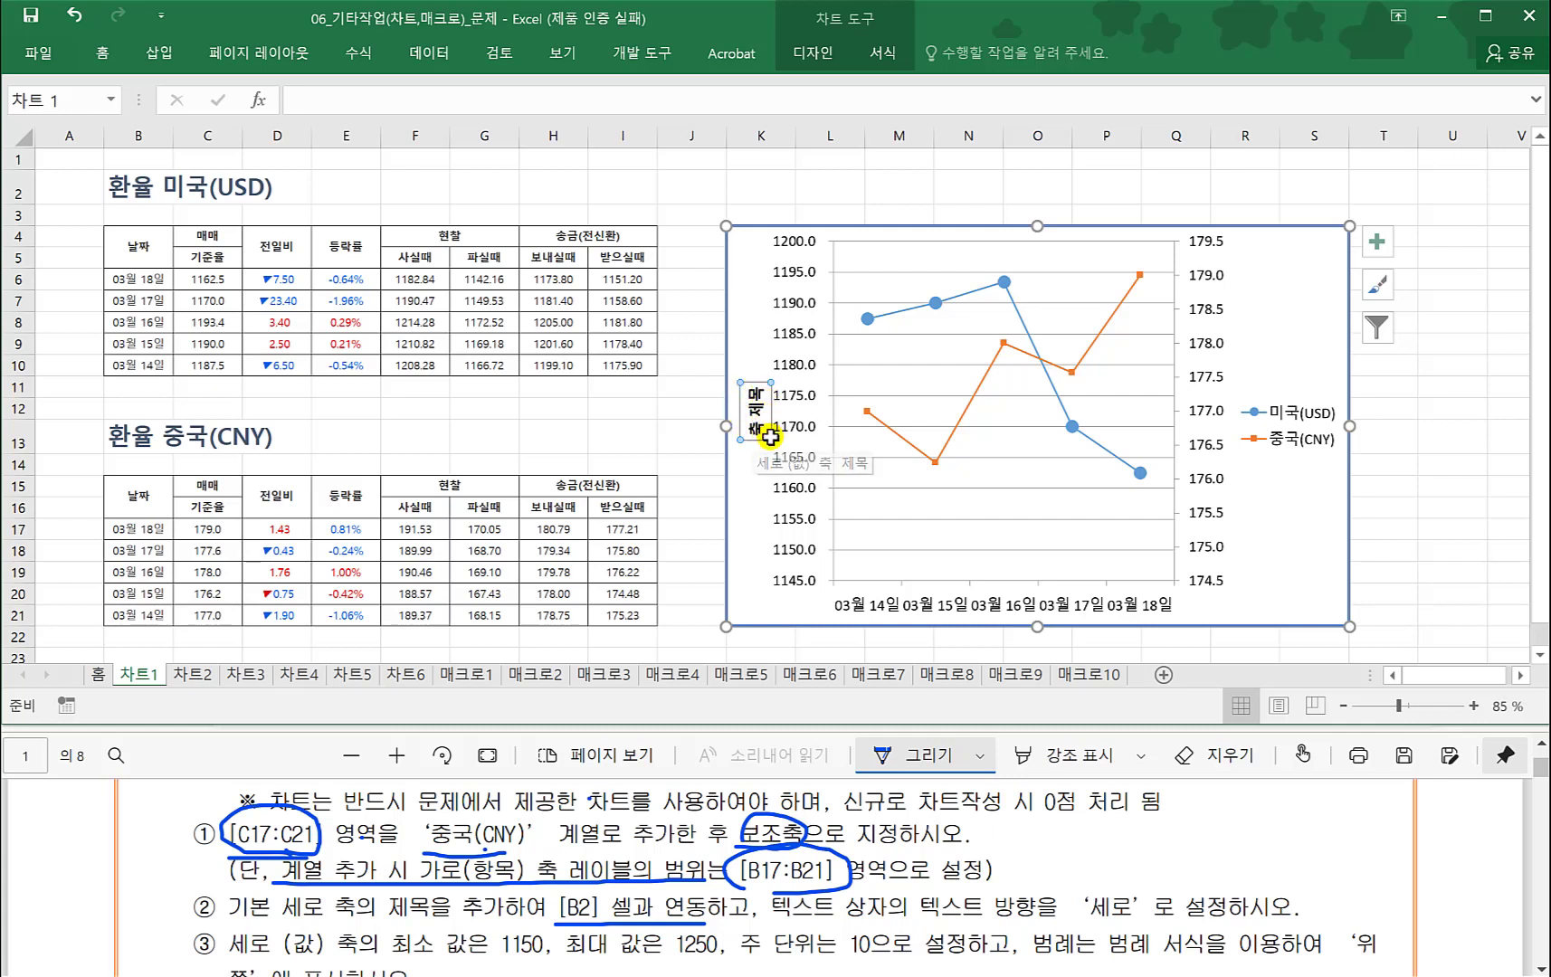
click(316, 94)
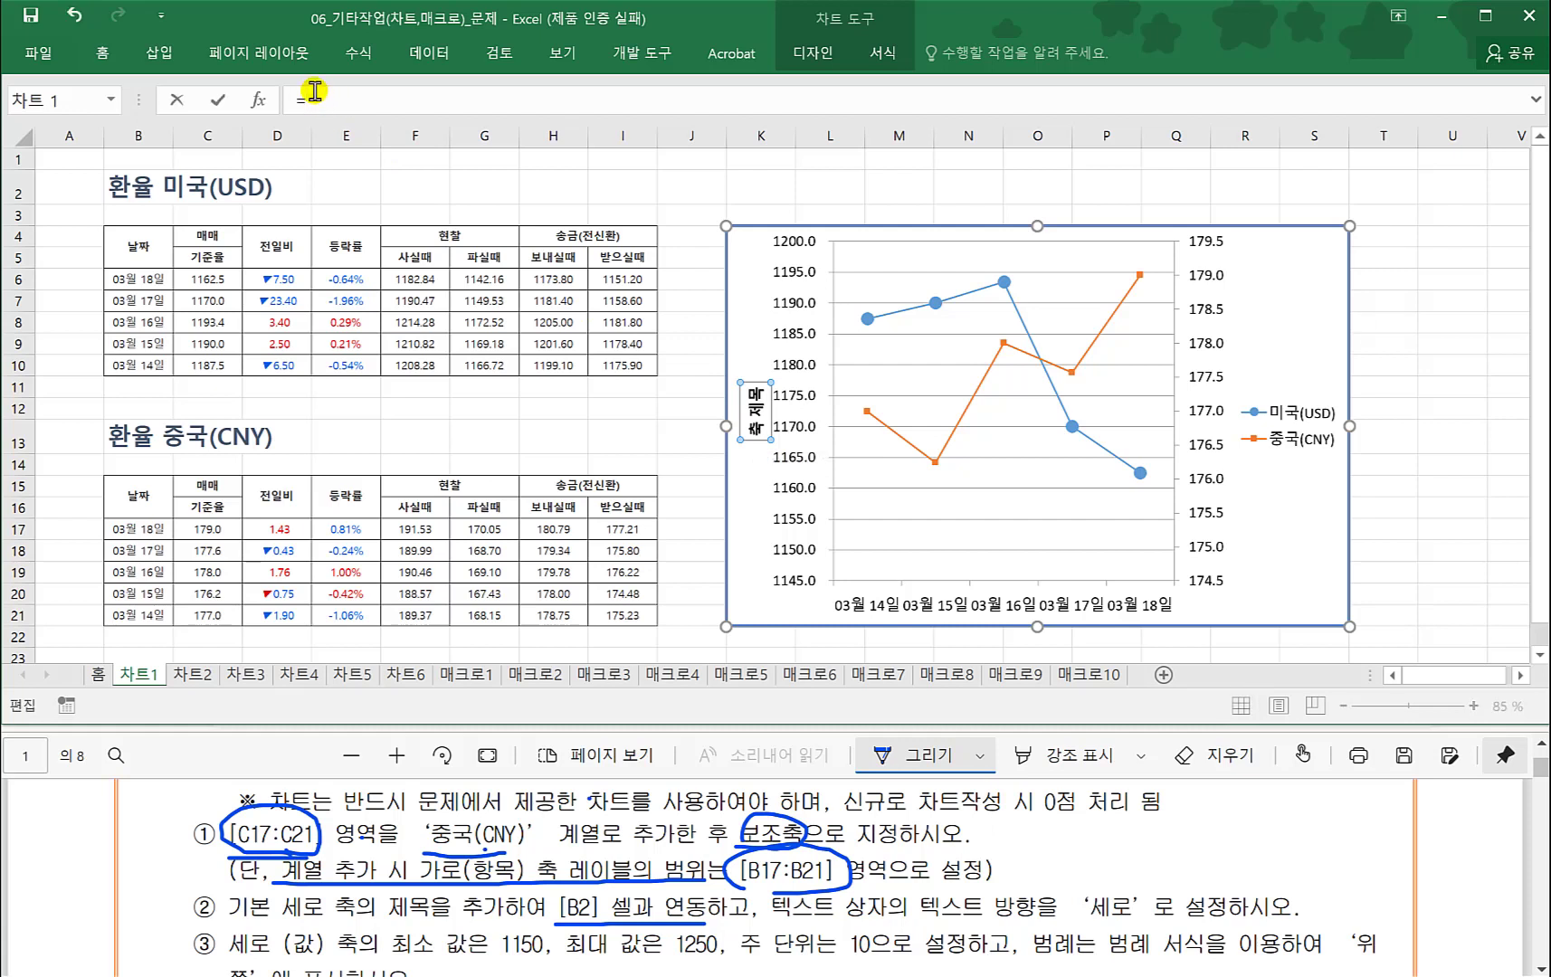
click(133, 187)
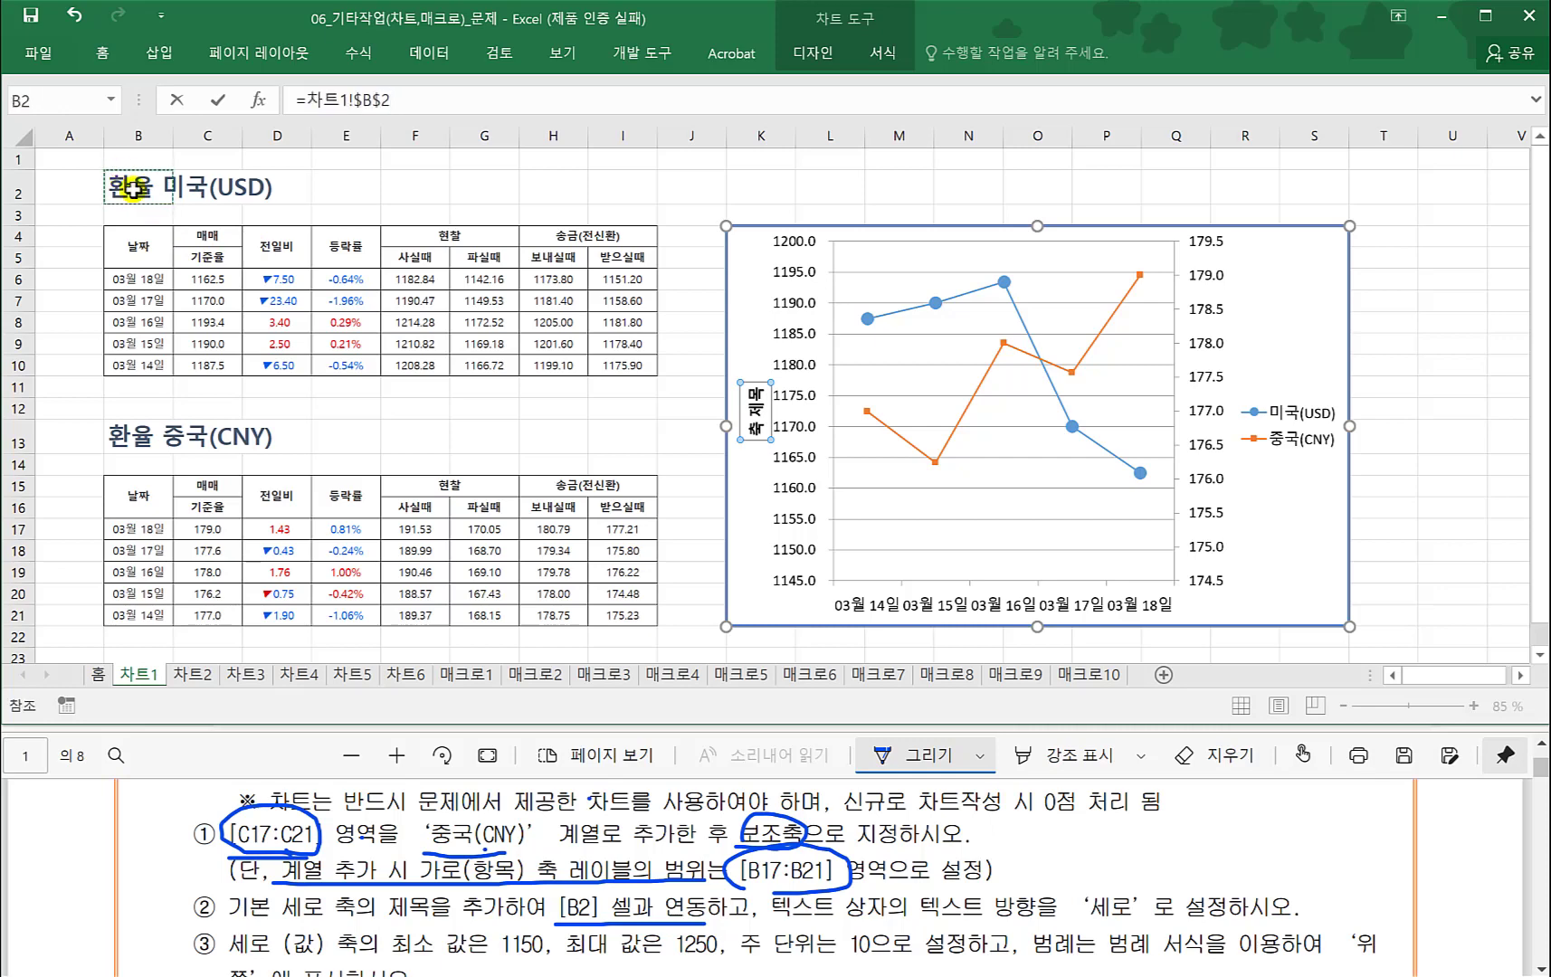
key(Return)
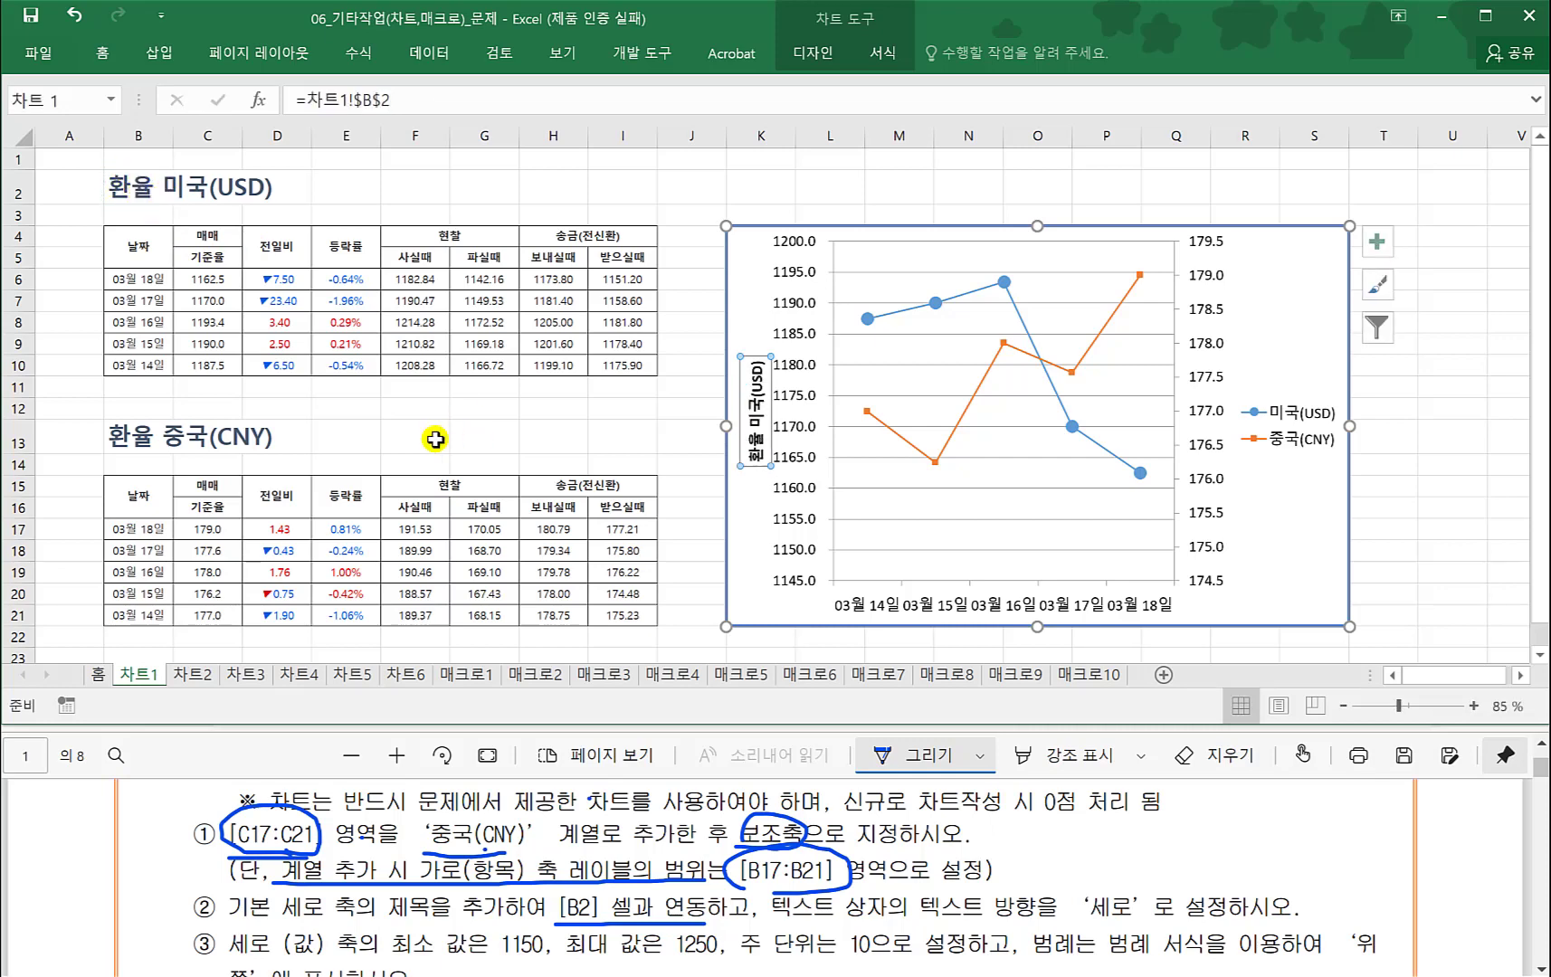
- Set the text direction of the vertical axis title to 세로 in its alignment settings
click(1520, 675)
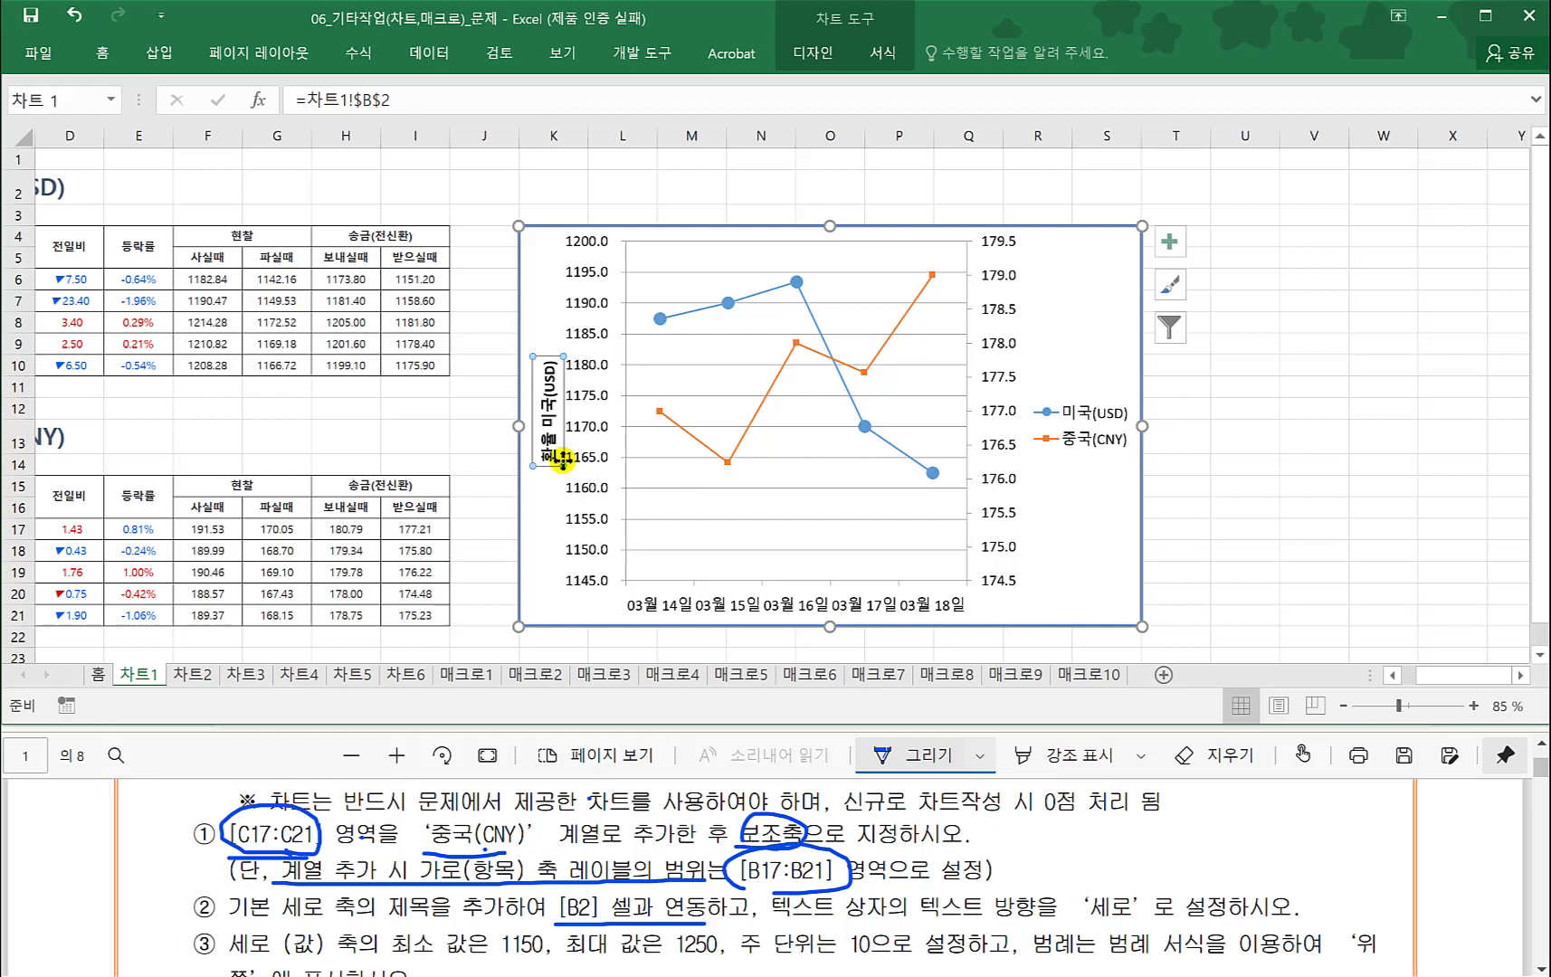
right_click(562, 460)
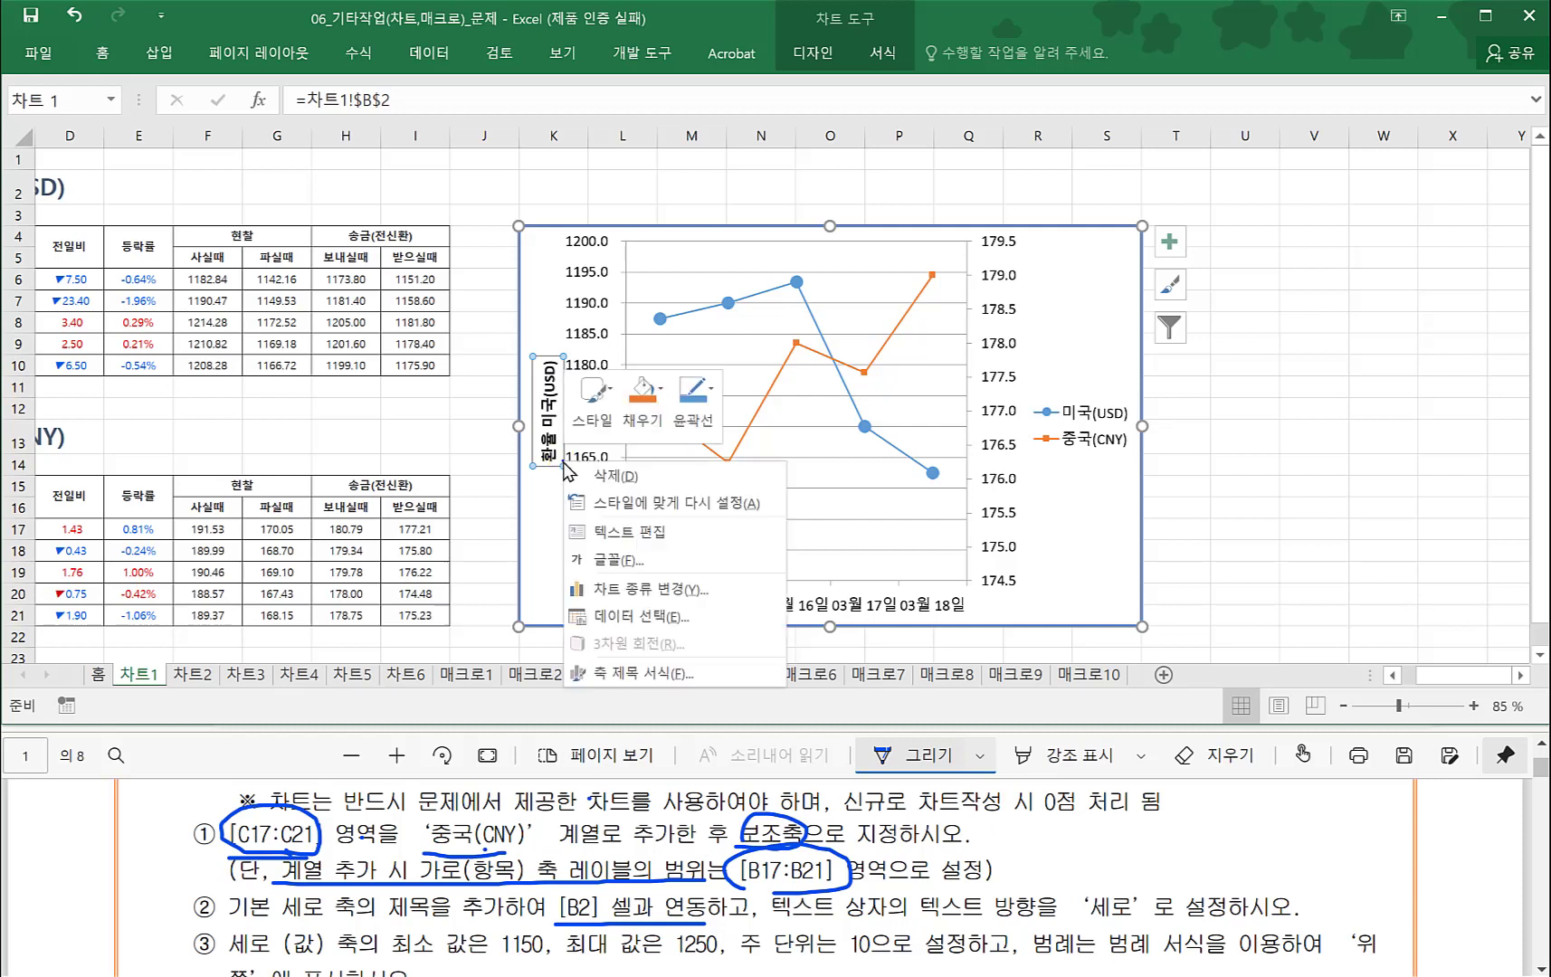
click(640, 674)
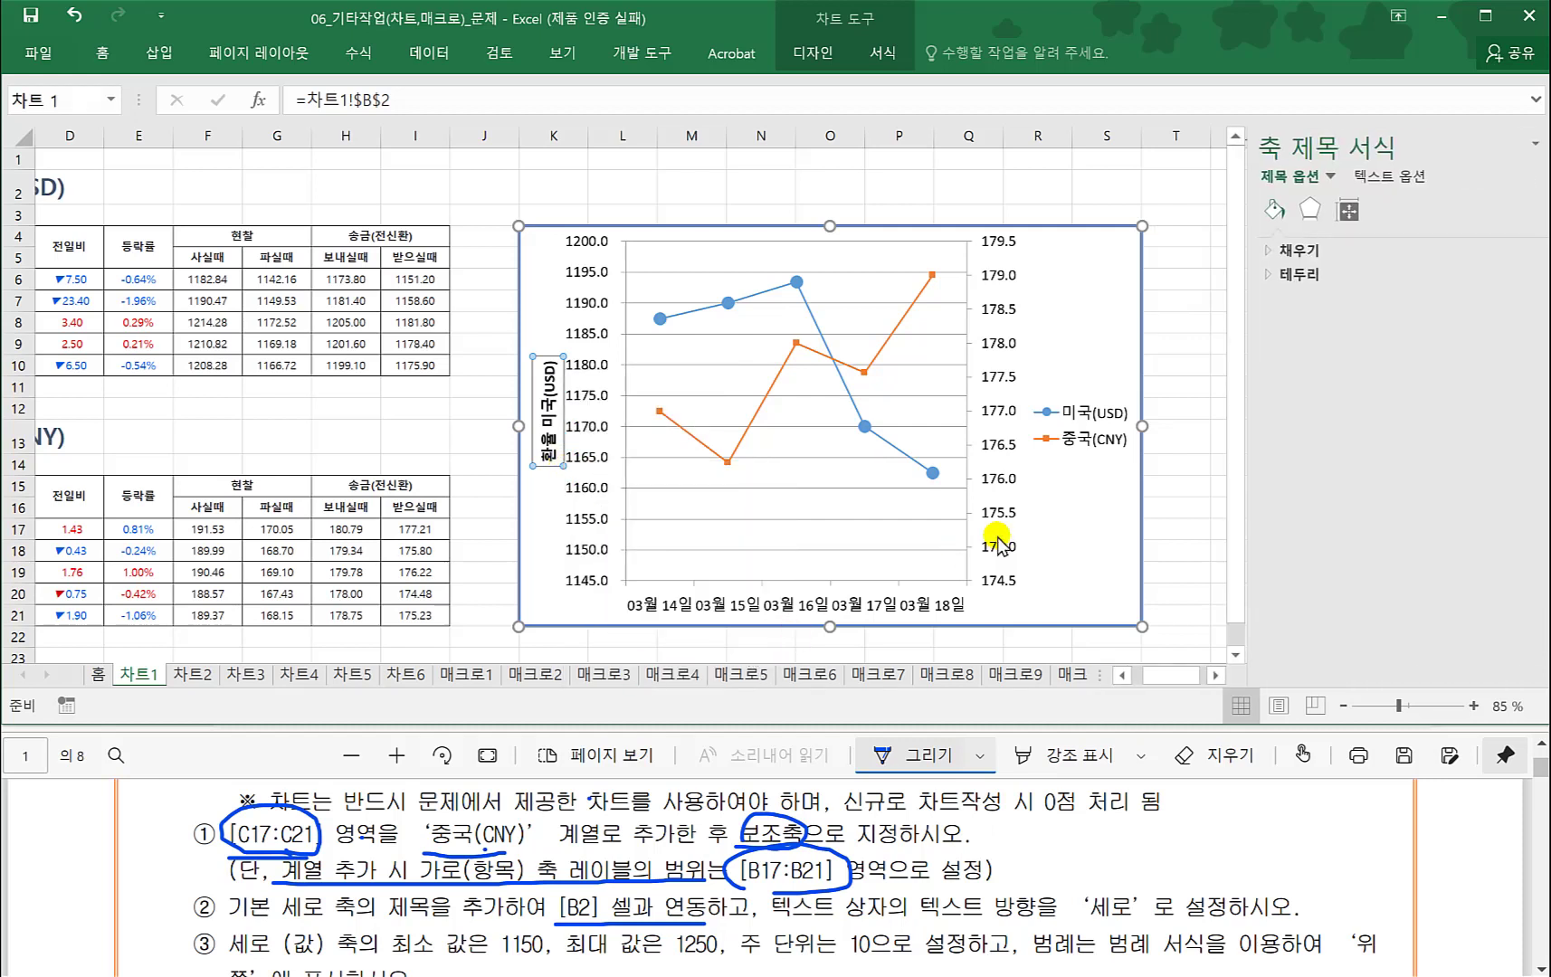
click(1327, 214)
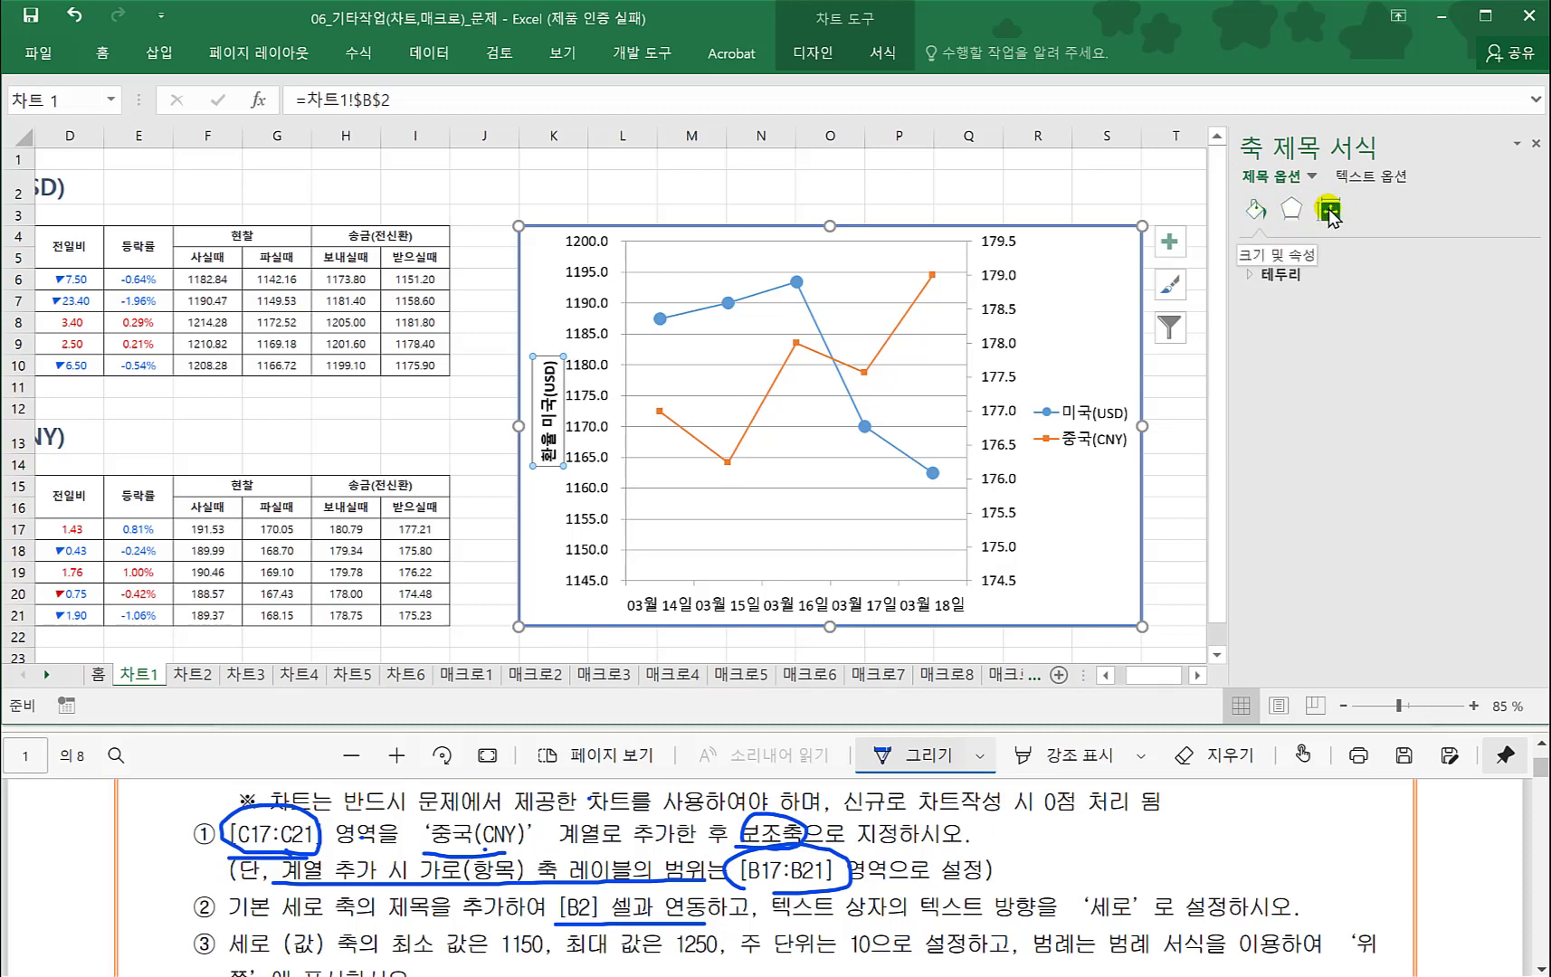
click(1329, 214)
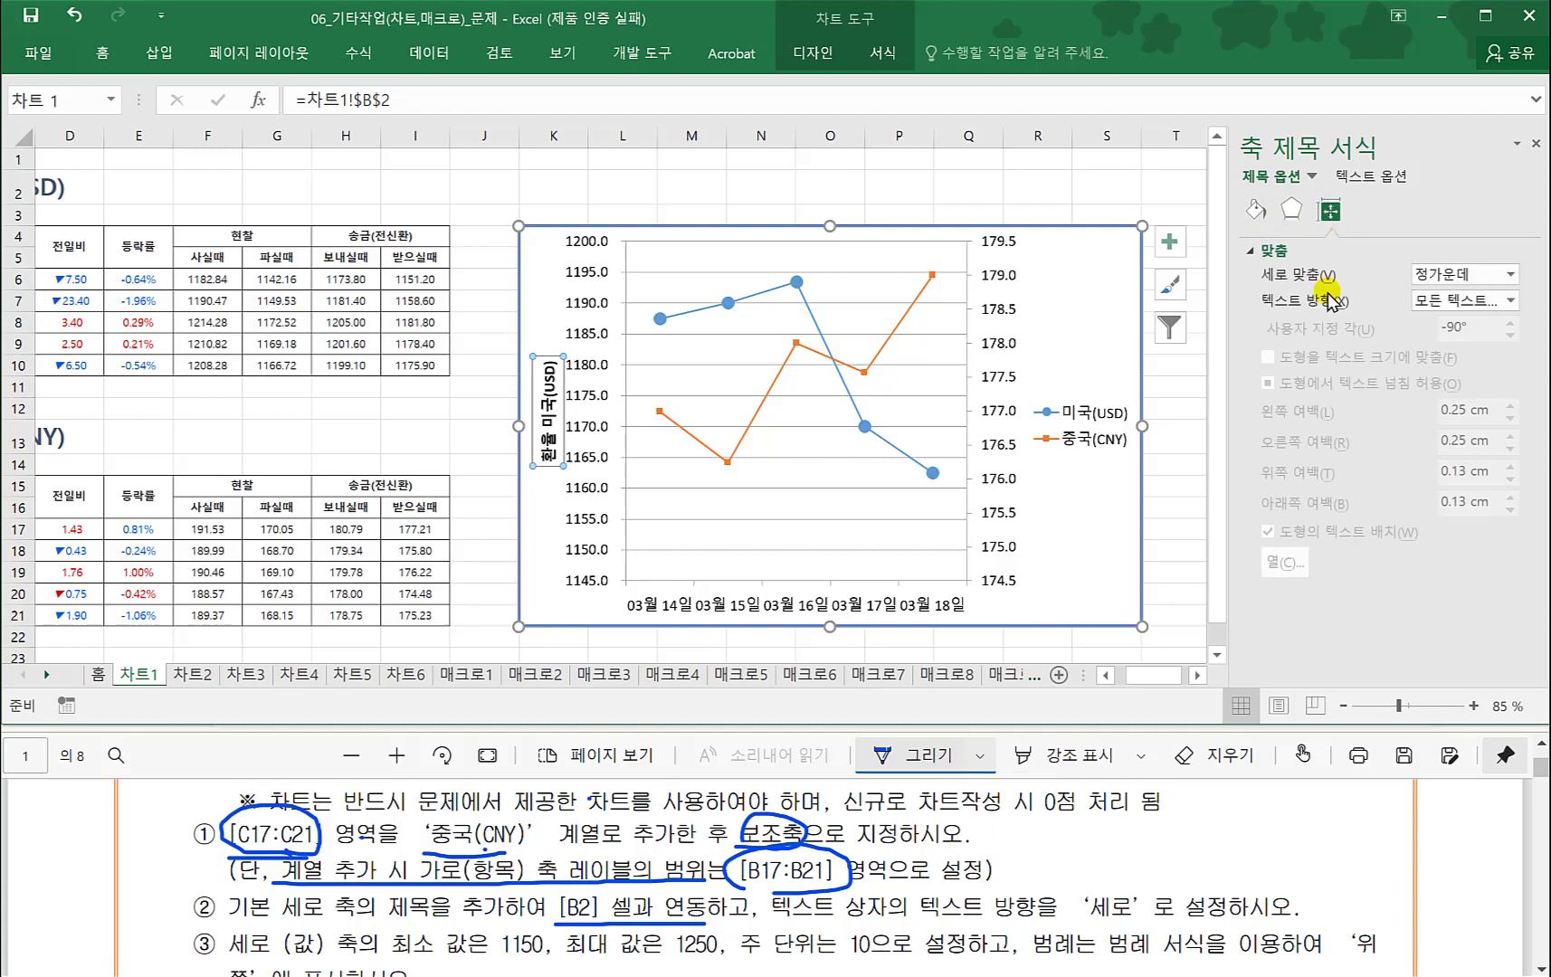
click(1448, 301)
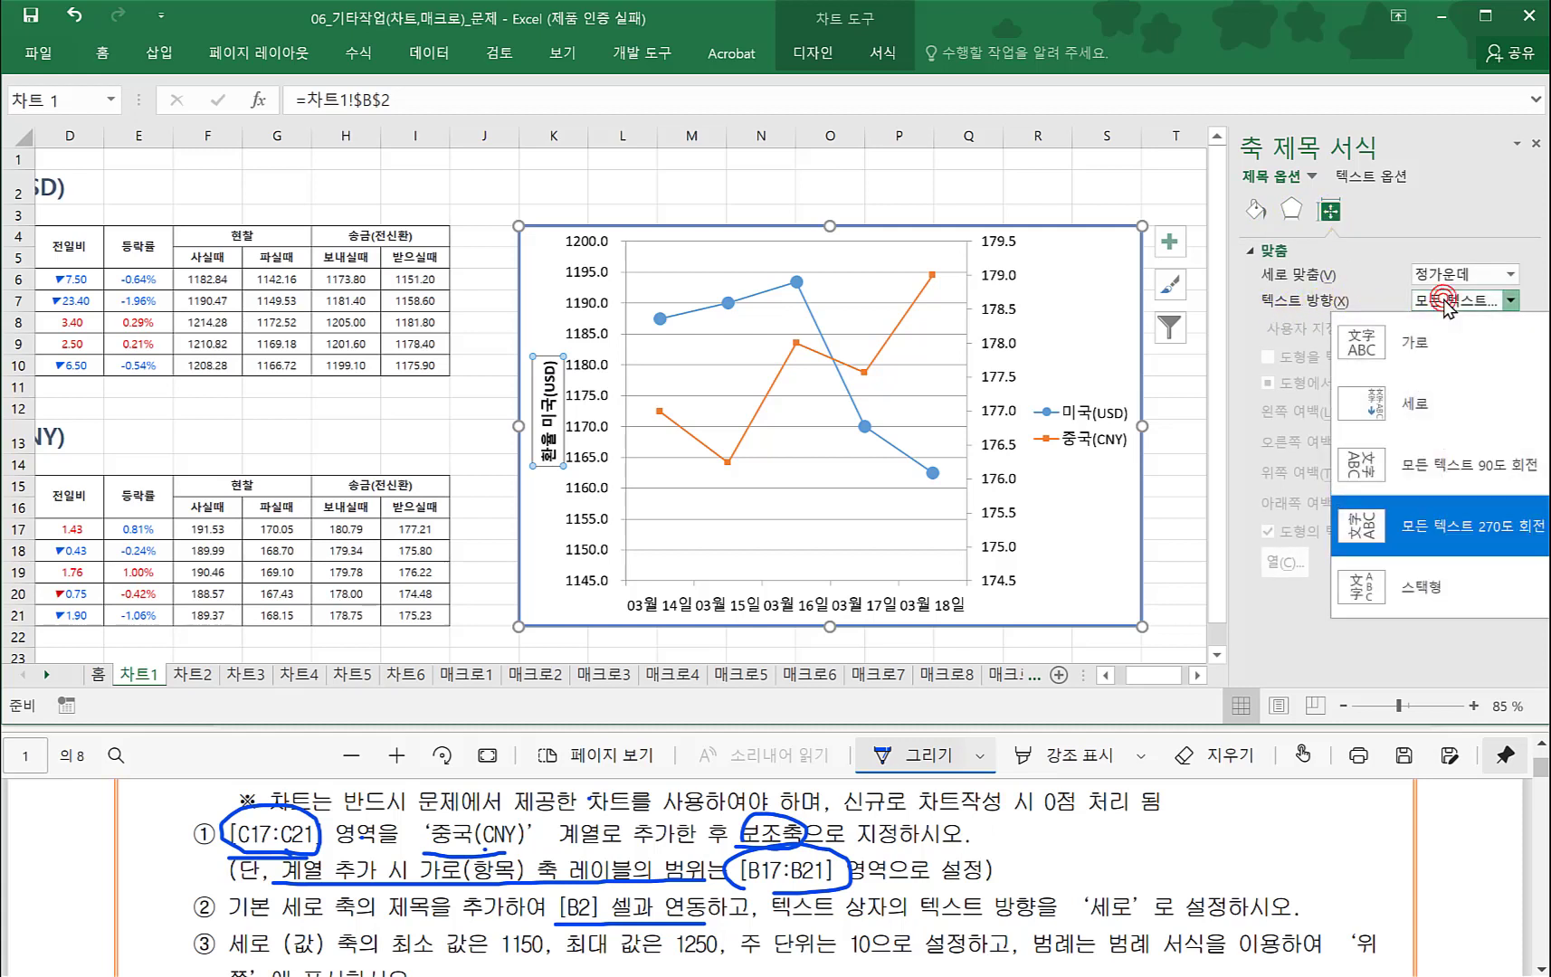
click(1417, 409)
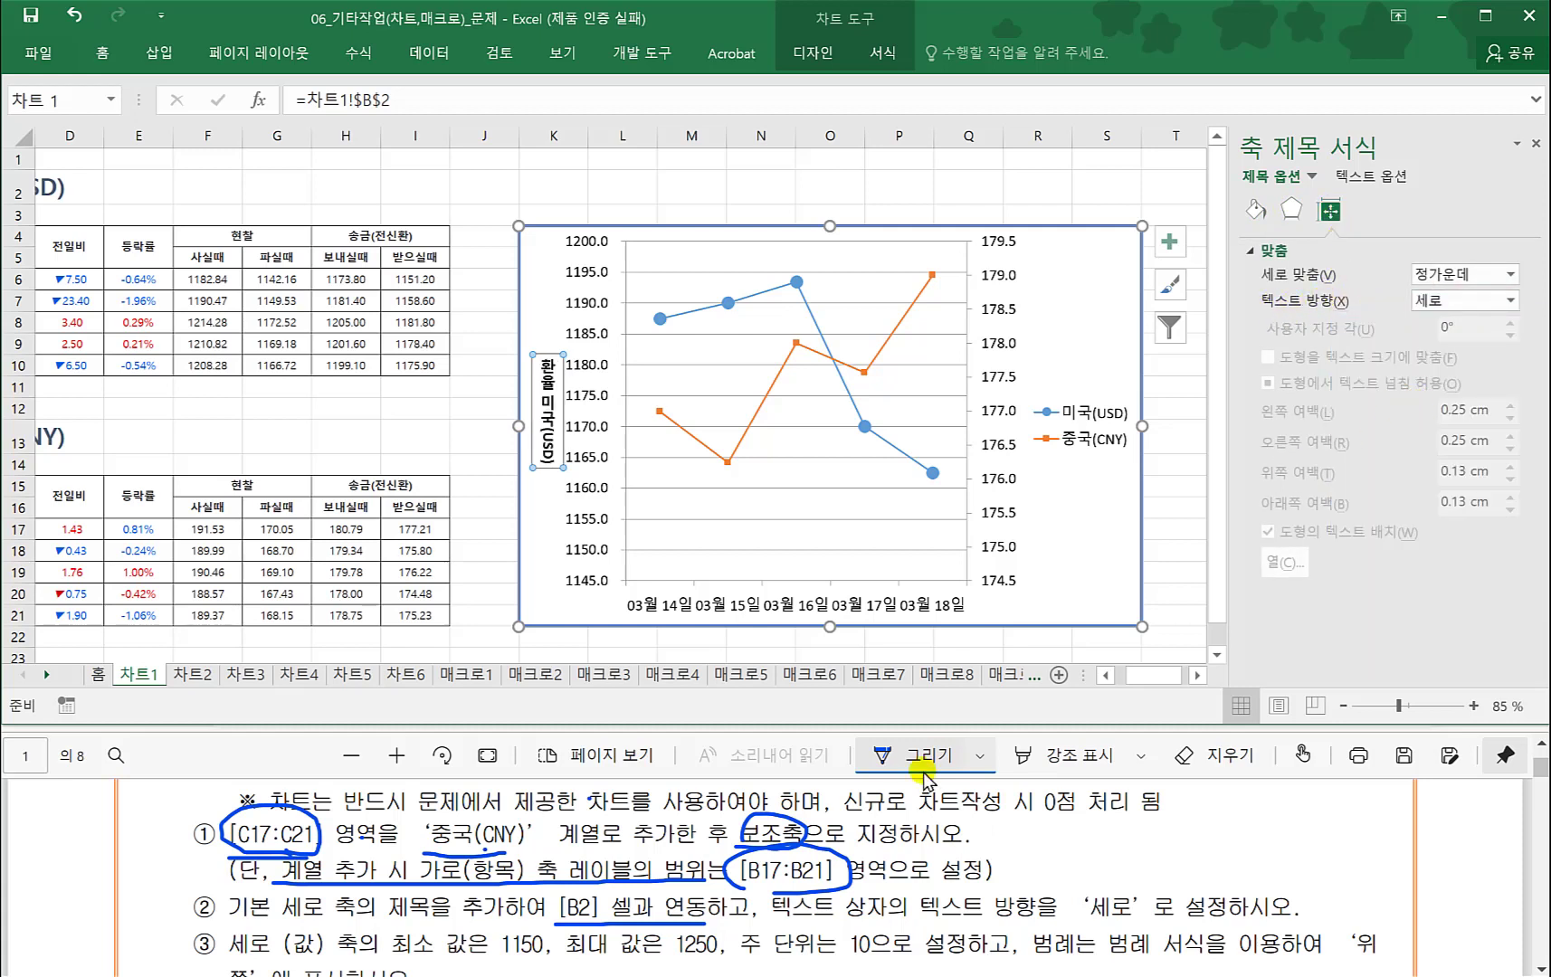
- Mark '텍스트 방향을 세로' in the second PDF chart instruction and underline '주 단위는 10으로' in the third
drag(925, 916, 1114, 919)
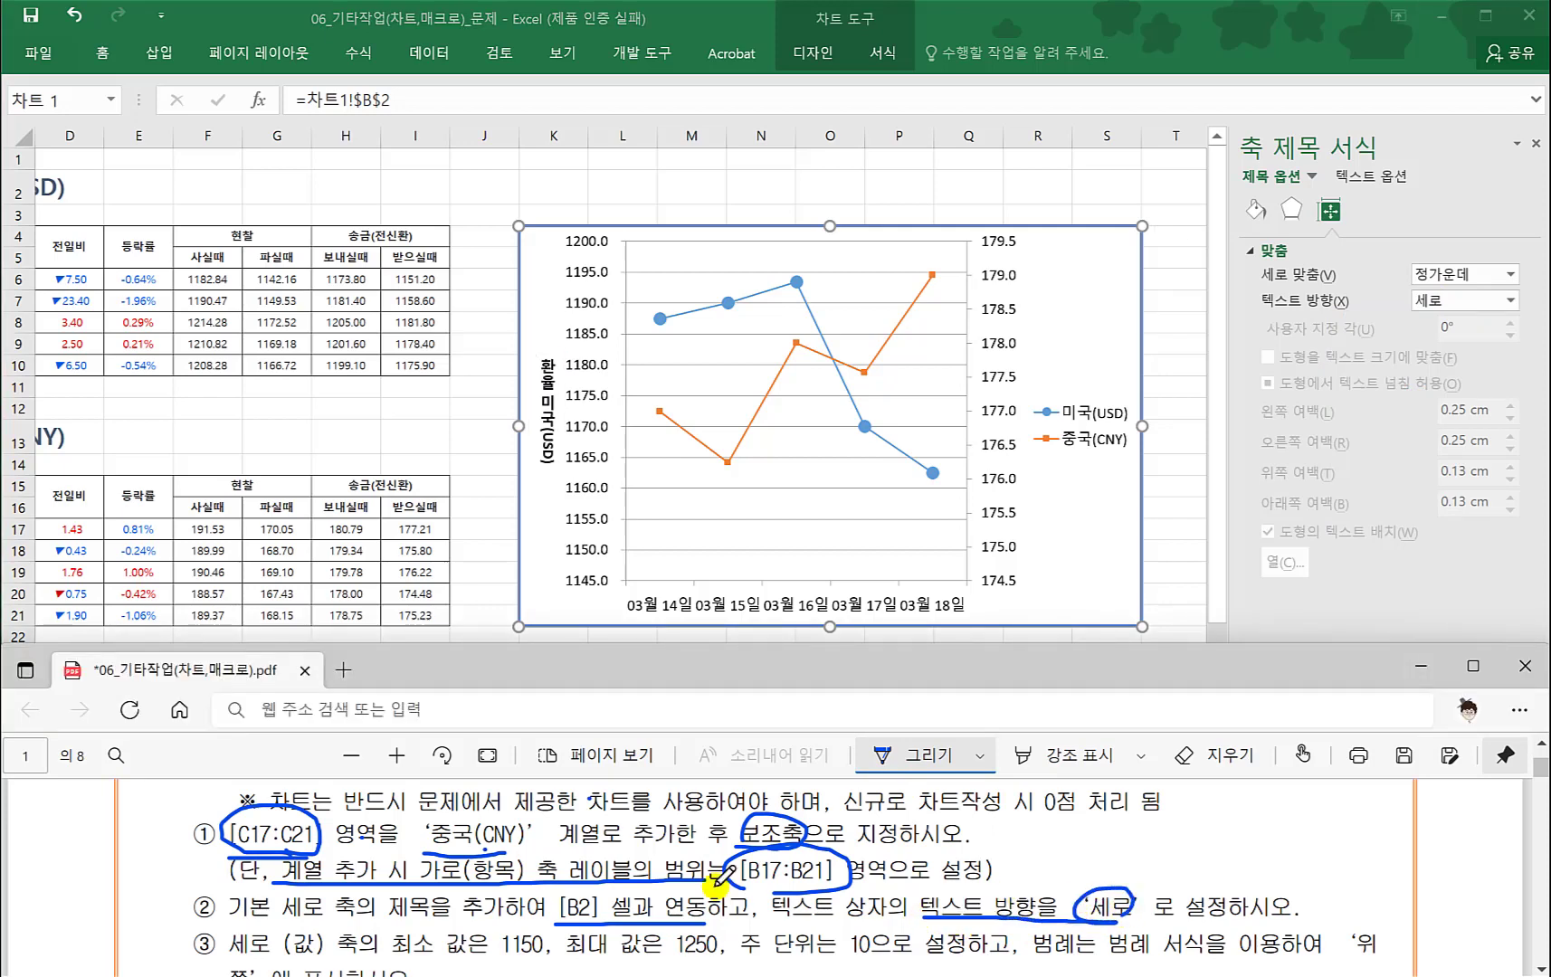
scroll(660, 887, down, 2)
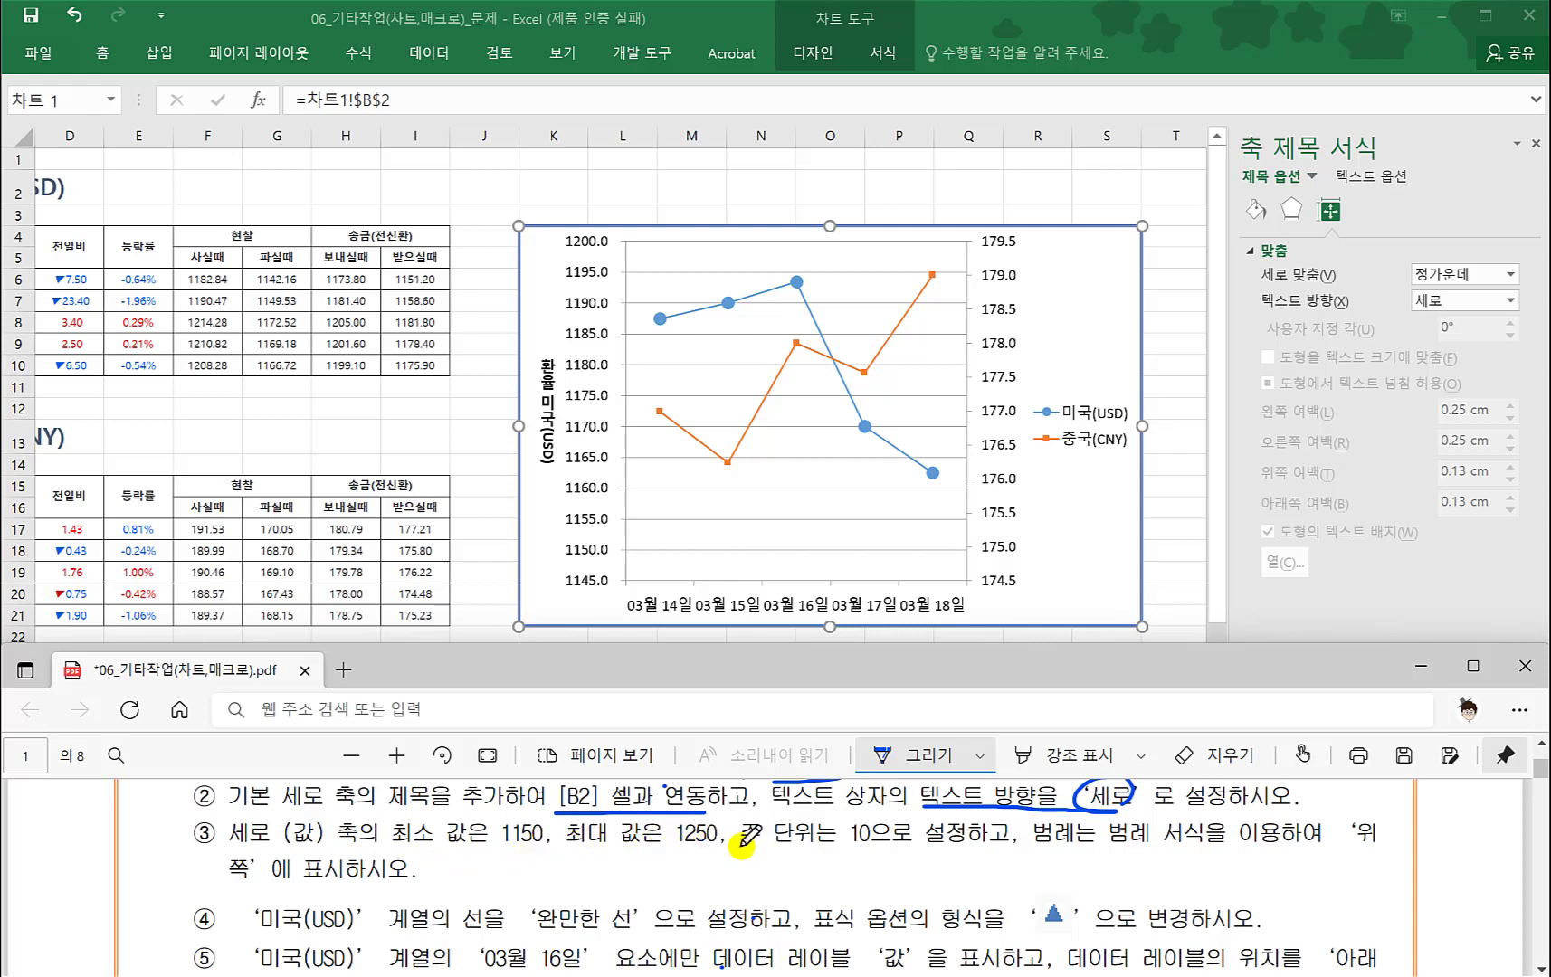
drag(805, 846, 936, 834)
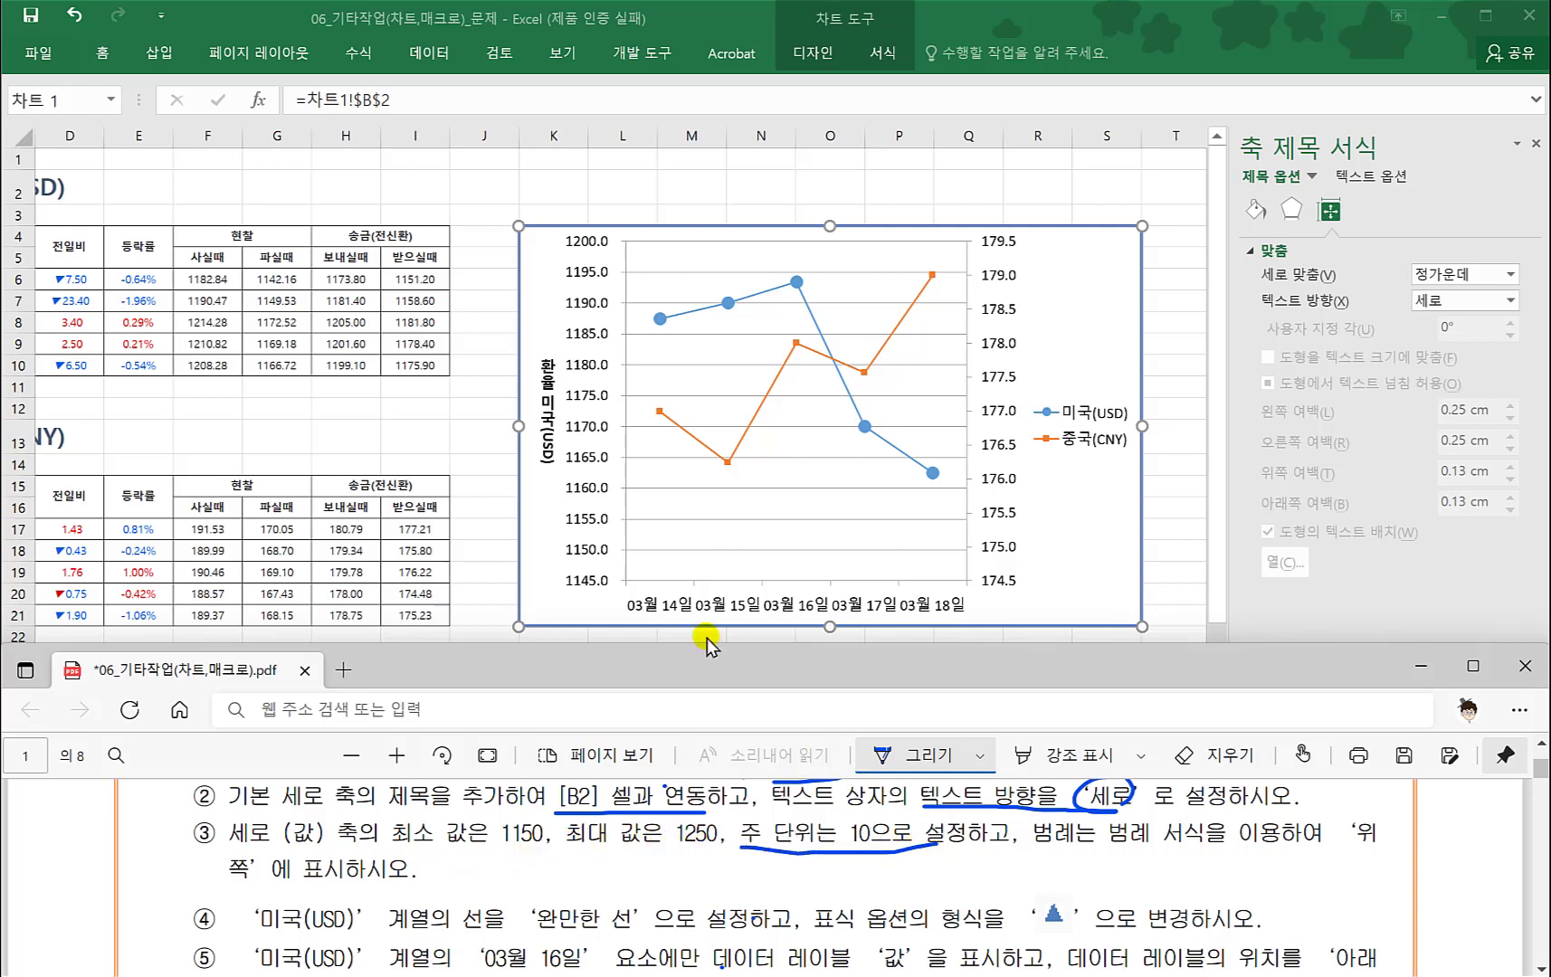
- Set the primary vertical (값) axis bounds to a minimum of 1150 and a maximum of 1250
click(580, 522)
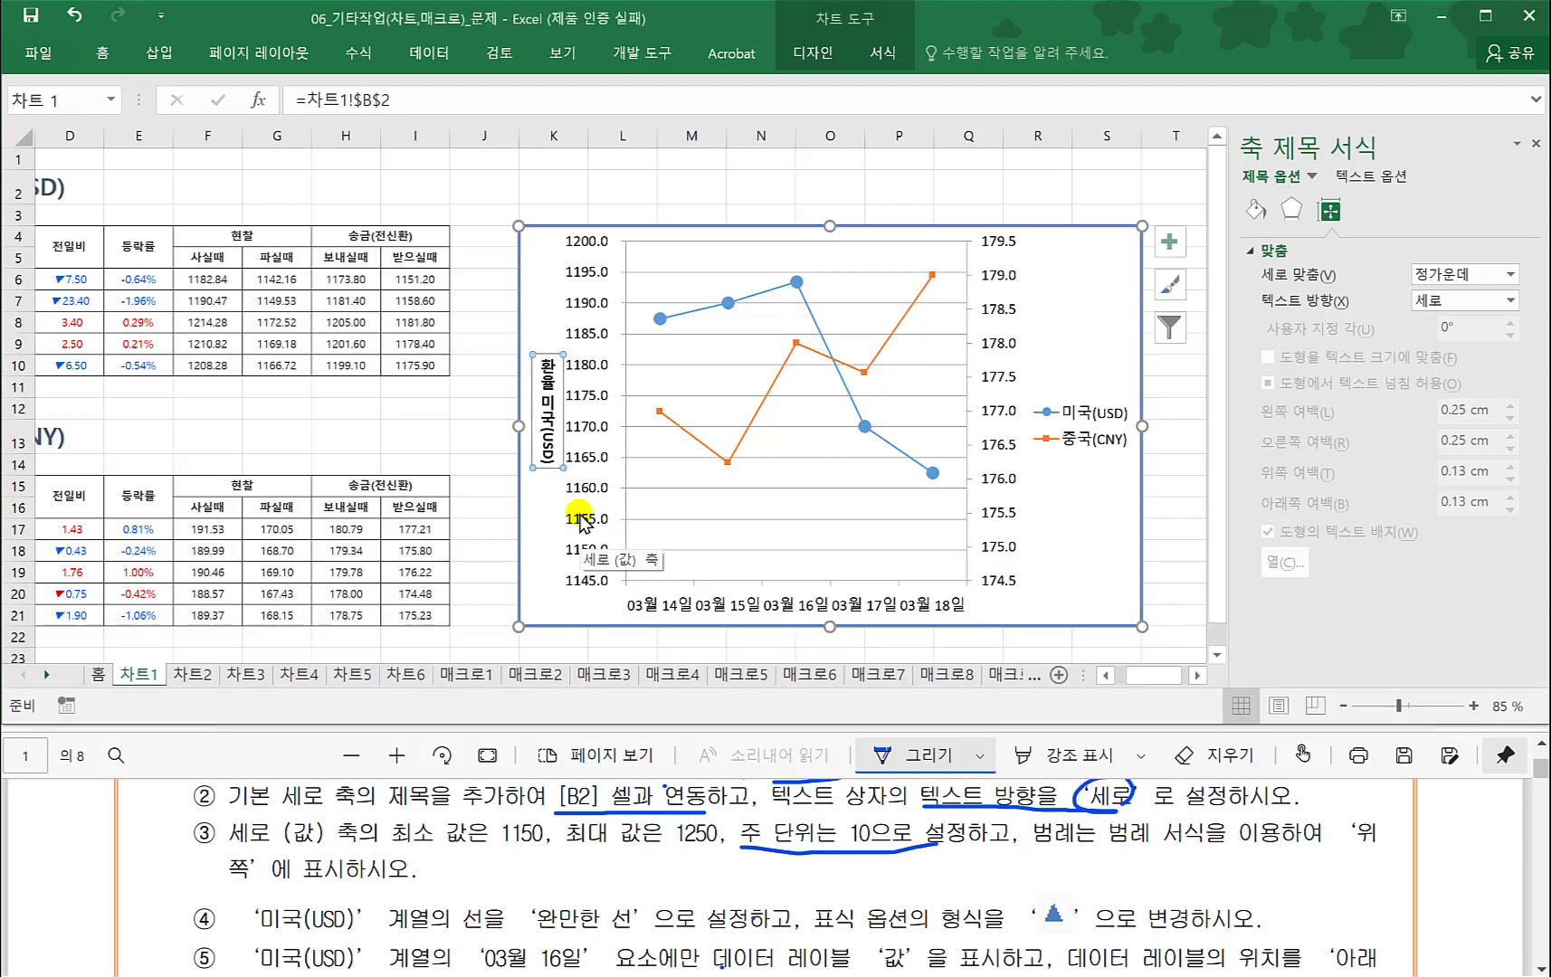
click(580, 522)
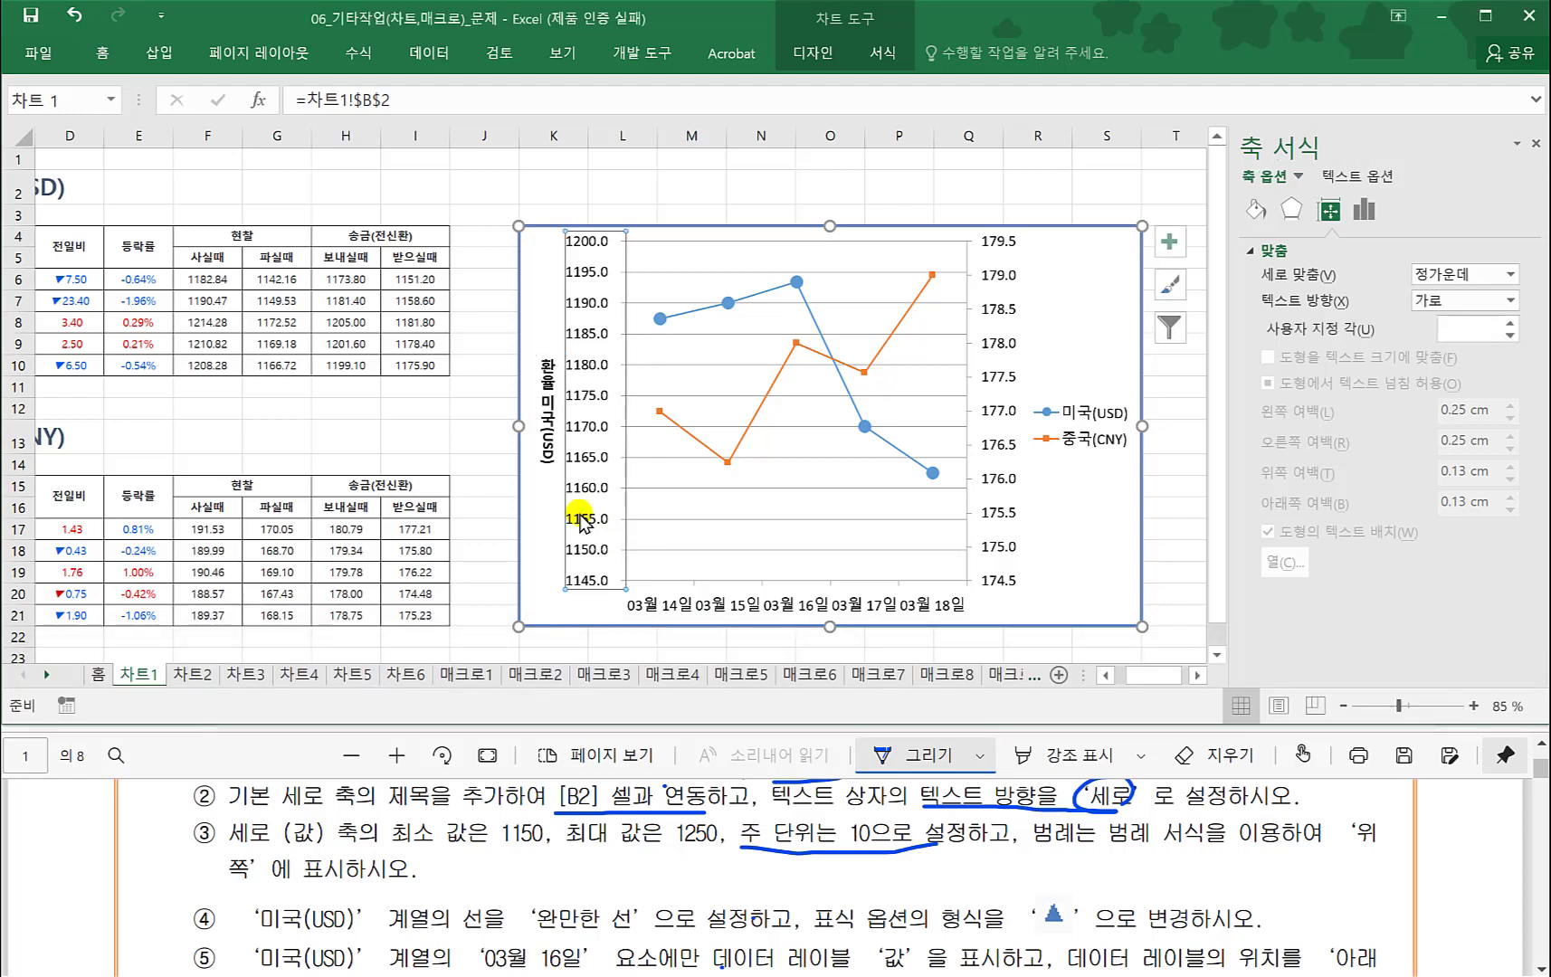
right_click(580, 522)
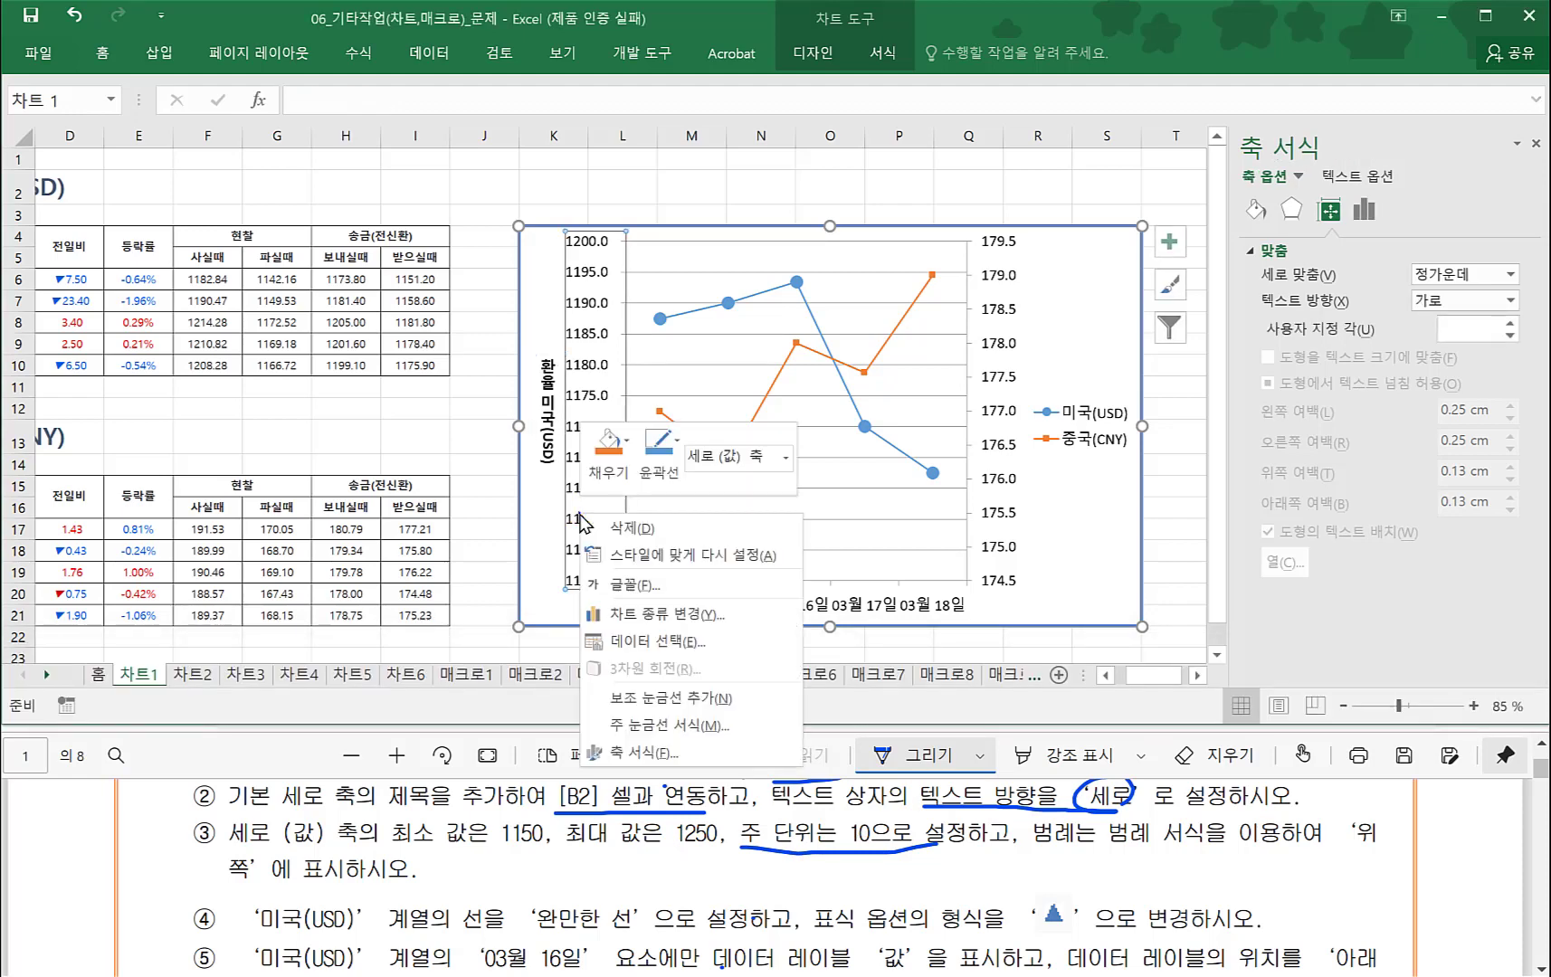
click(649, 756)
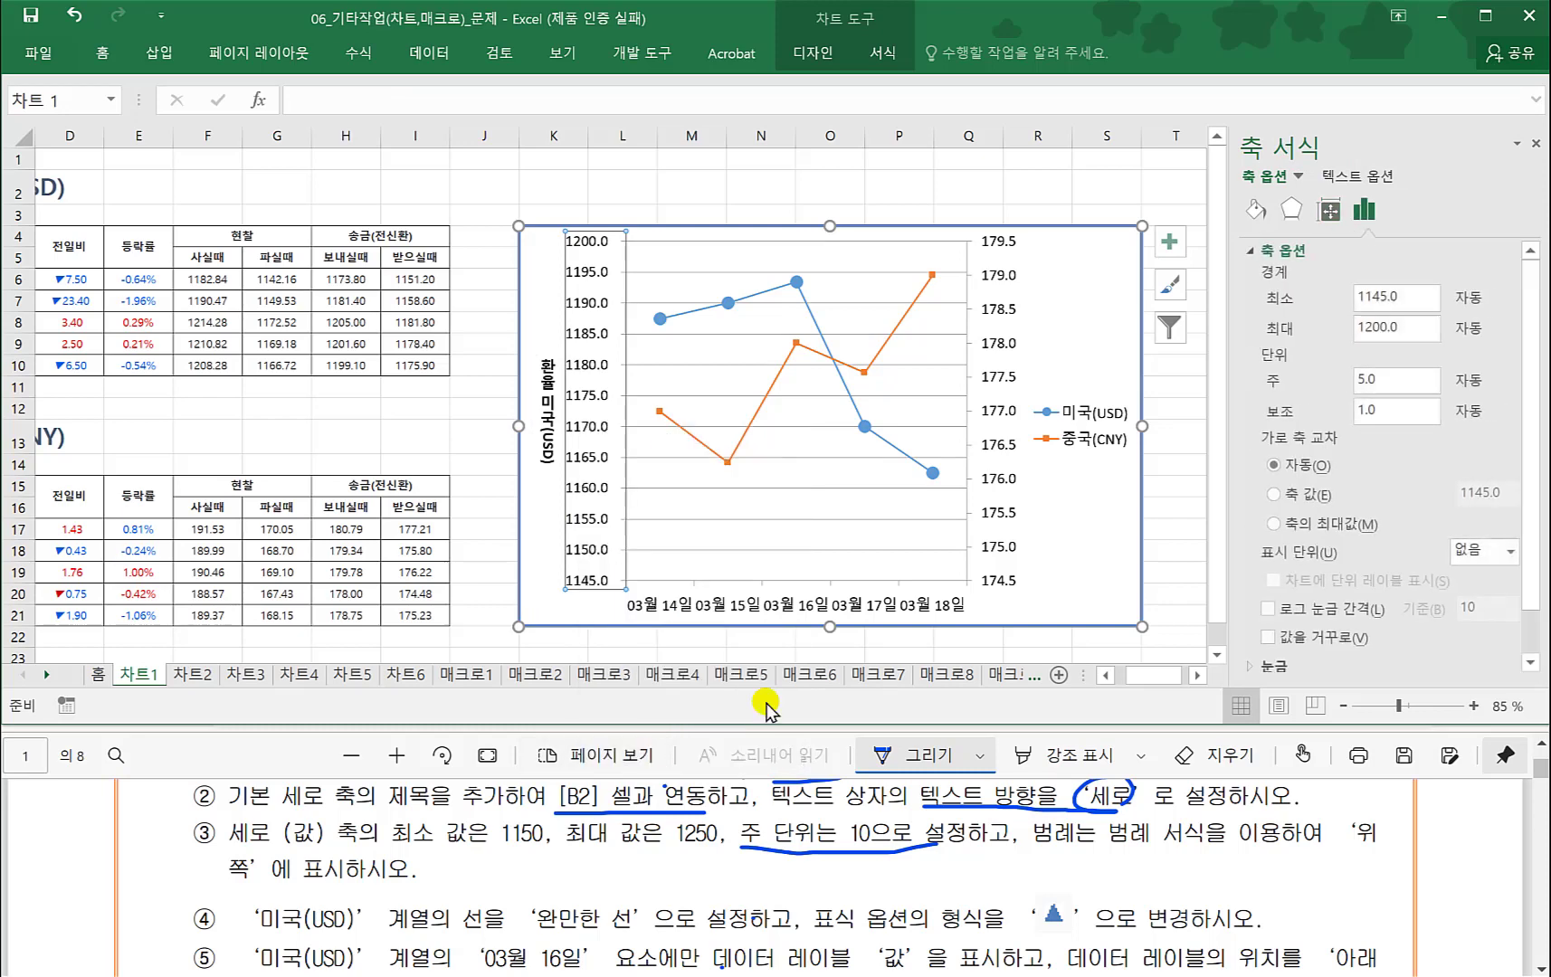
click(1376, 299)
drag(1408, 298, 1275, 292)
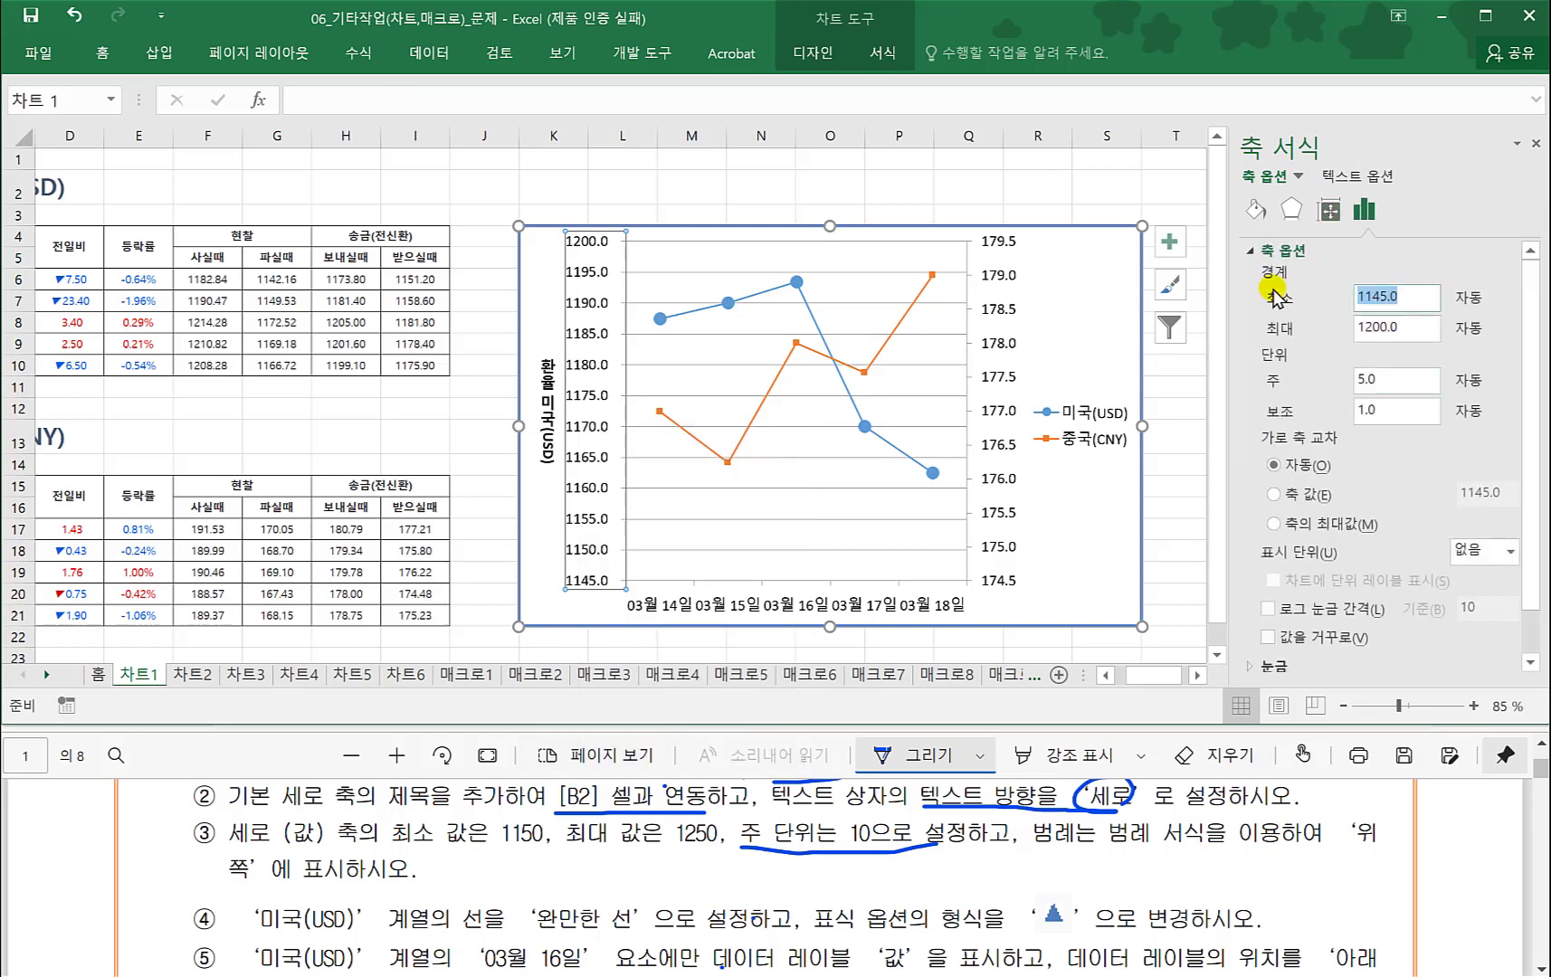
text(1)
drag(1400, 330, 1320, 326)
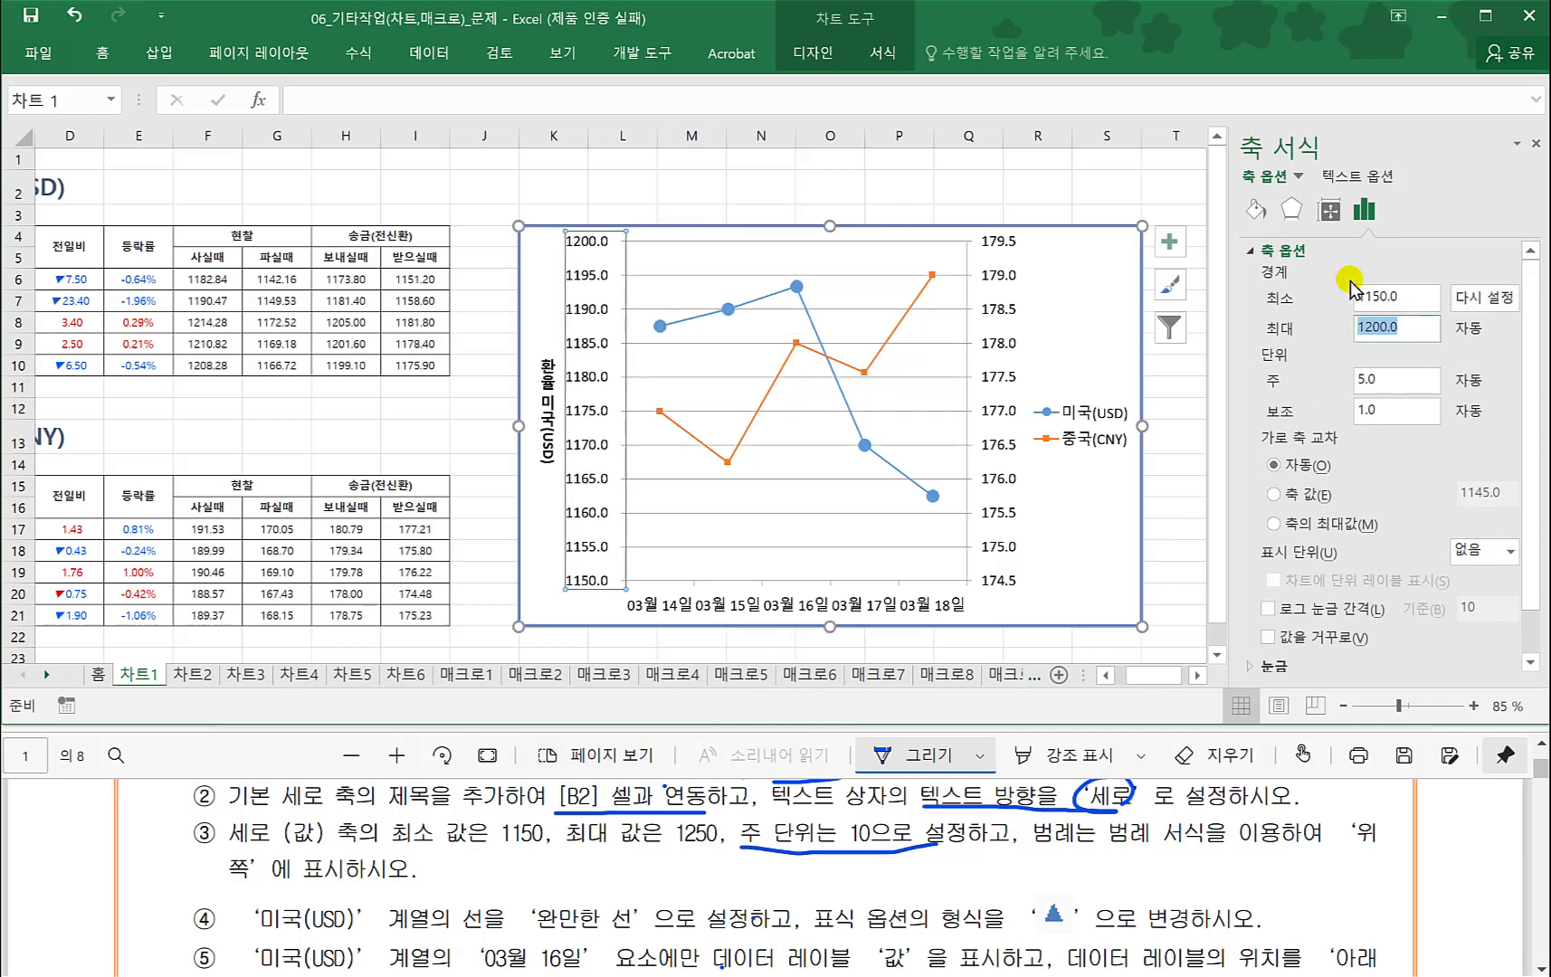
text(1)
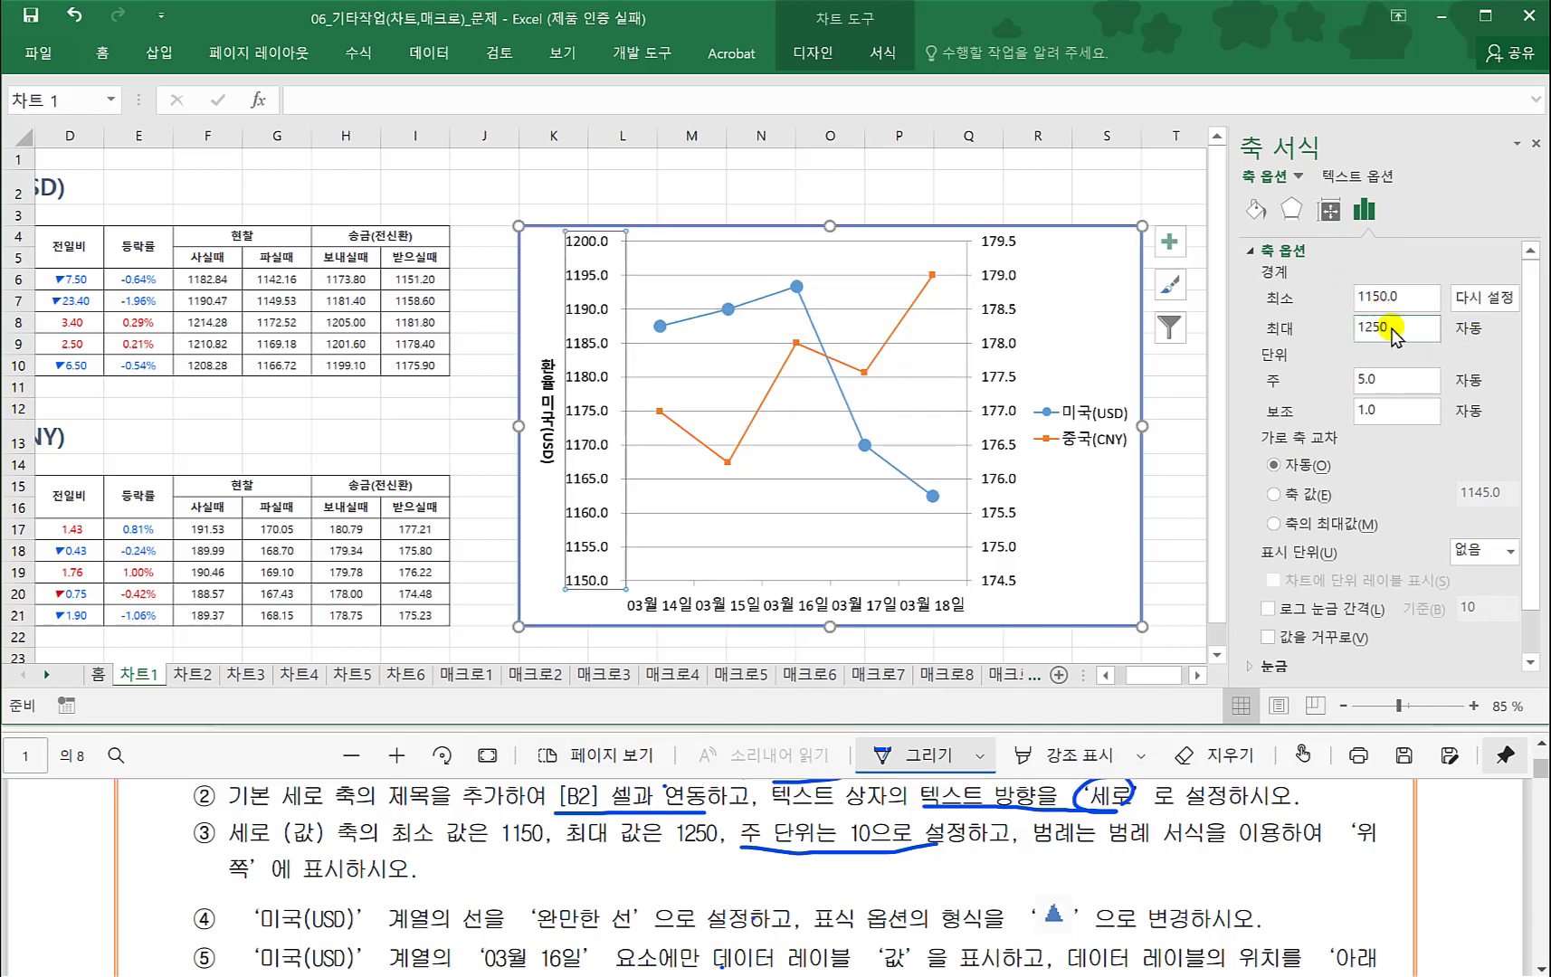
- Set the major unit of the primary vertical axis to 10
click(1398, 381)
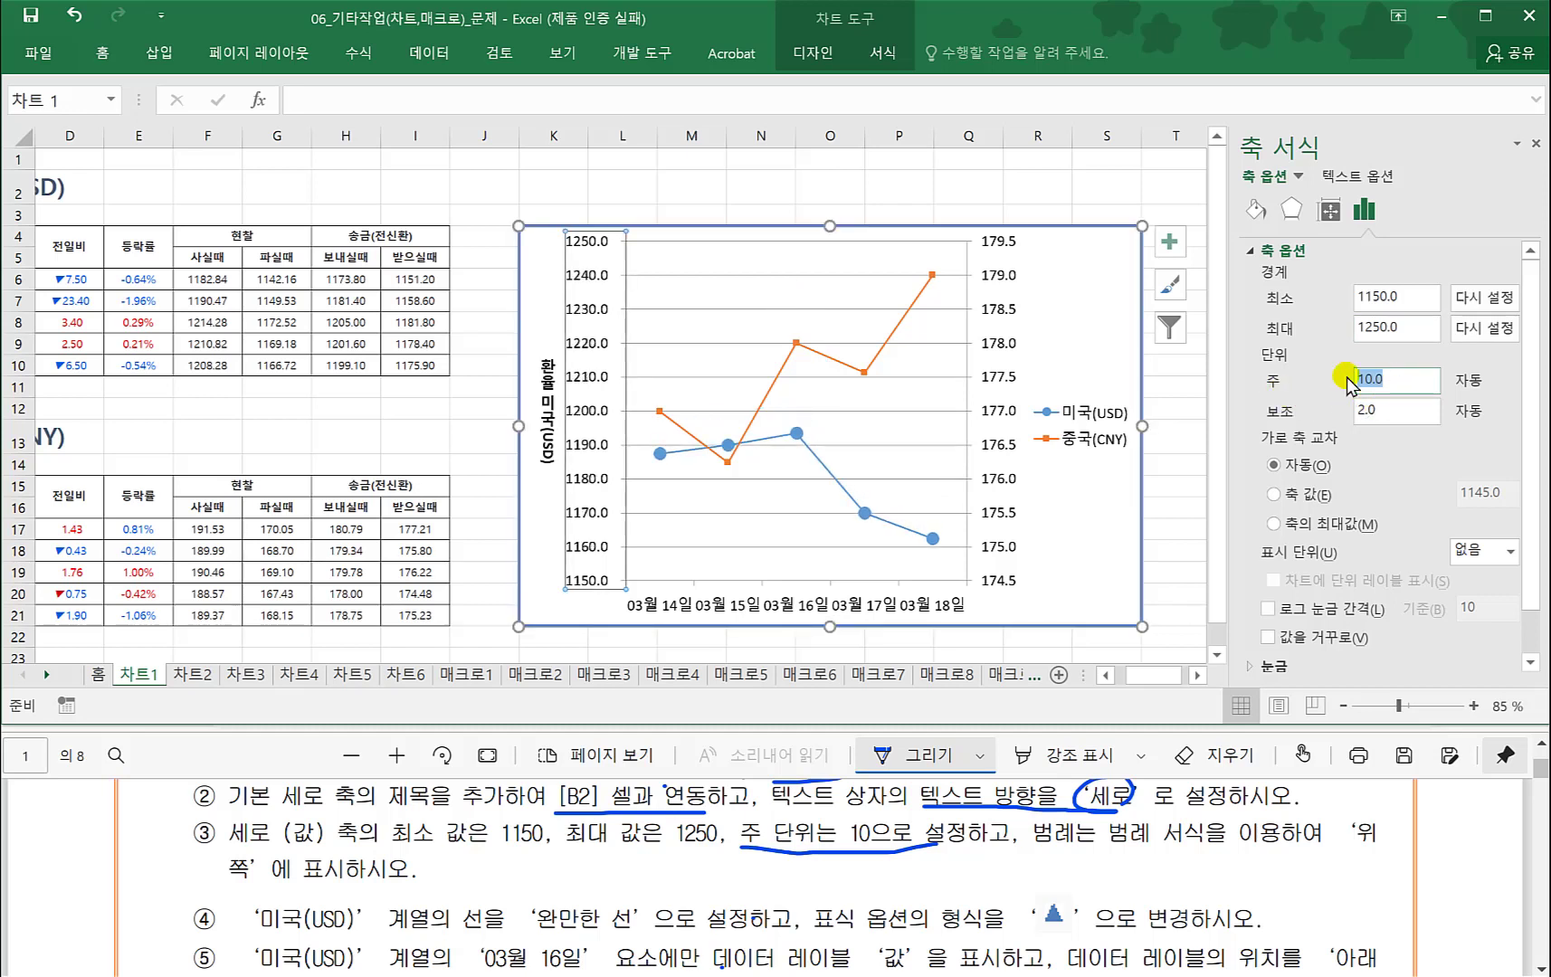
text(1)
key(Return)
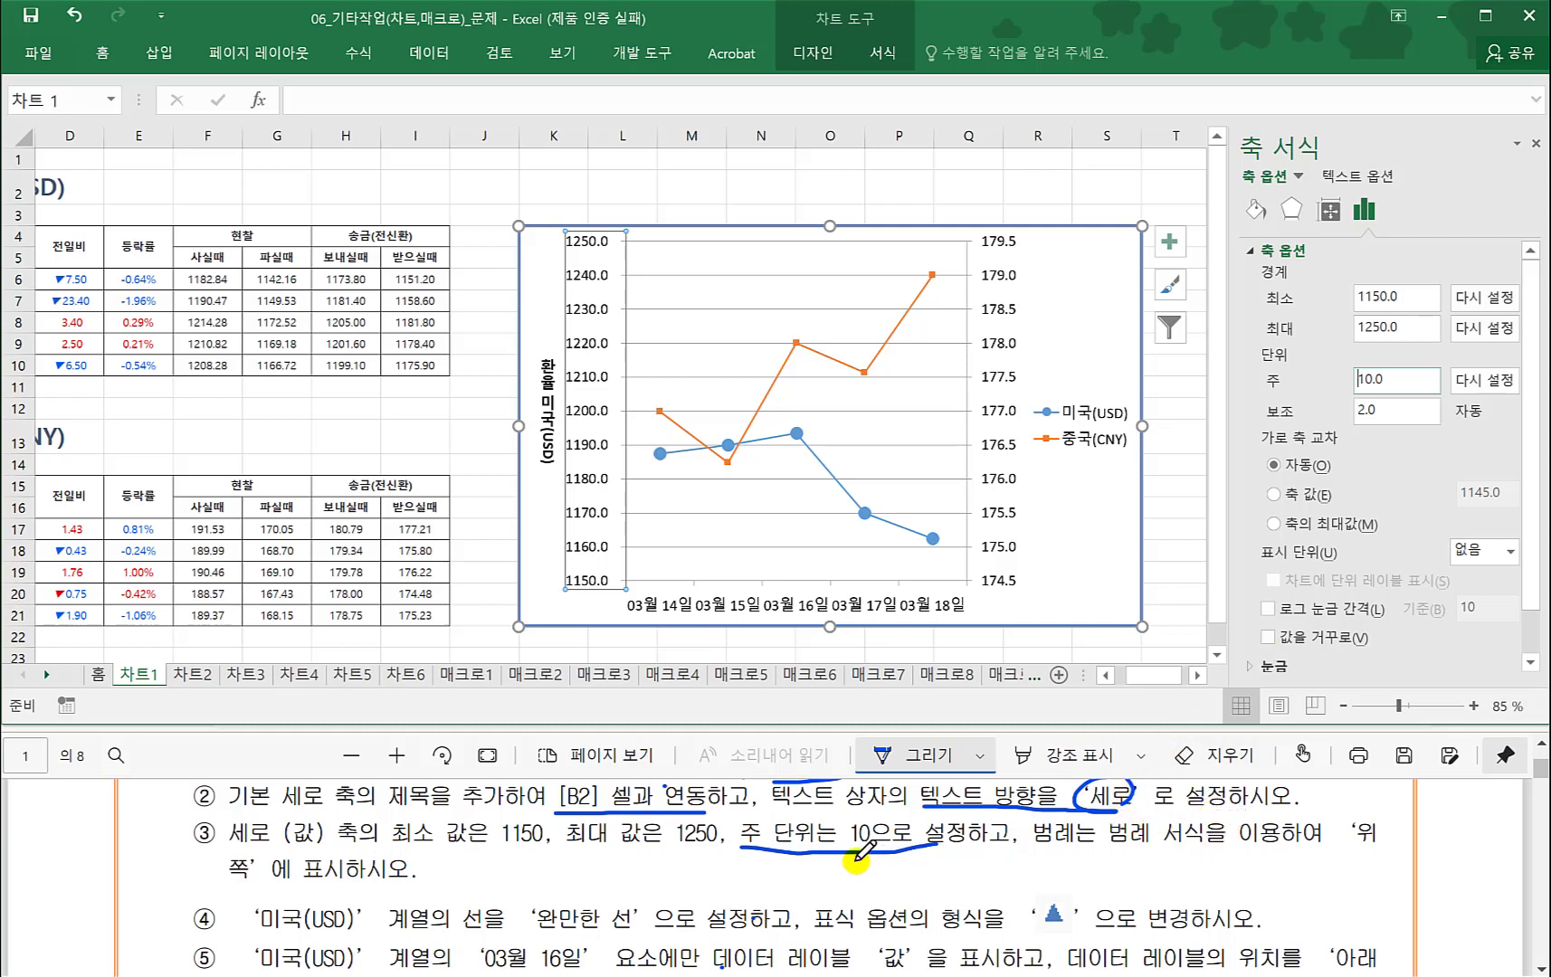
- Close the legend formatting pane and place the chart legend at the 위쪽 position through the chart elements
click(1071, 441)
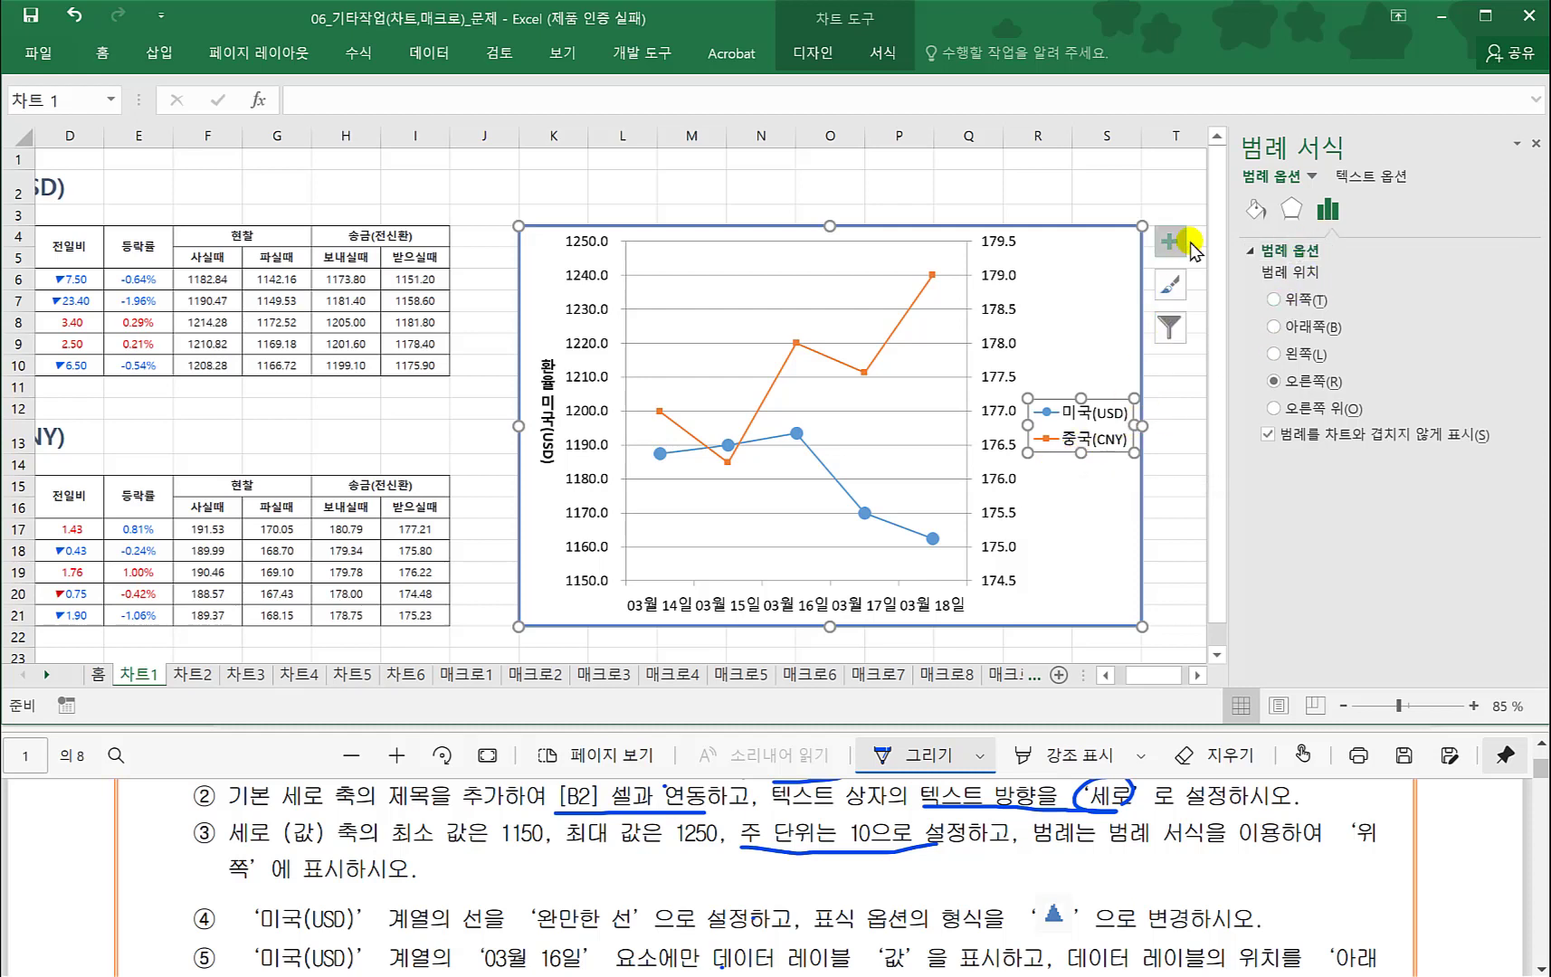
click(1535, 147)
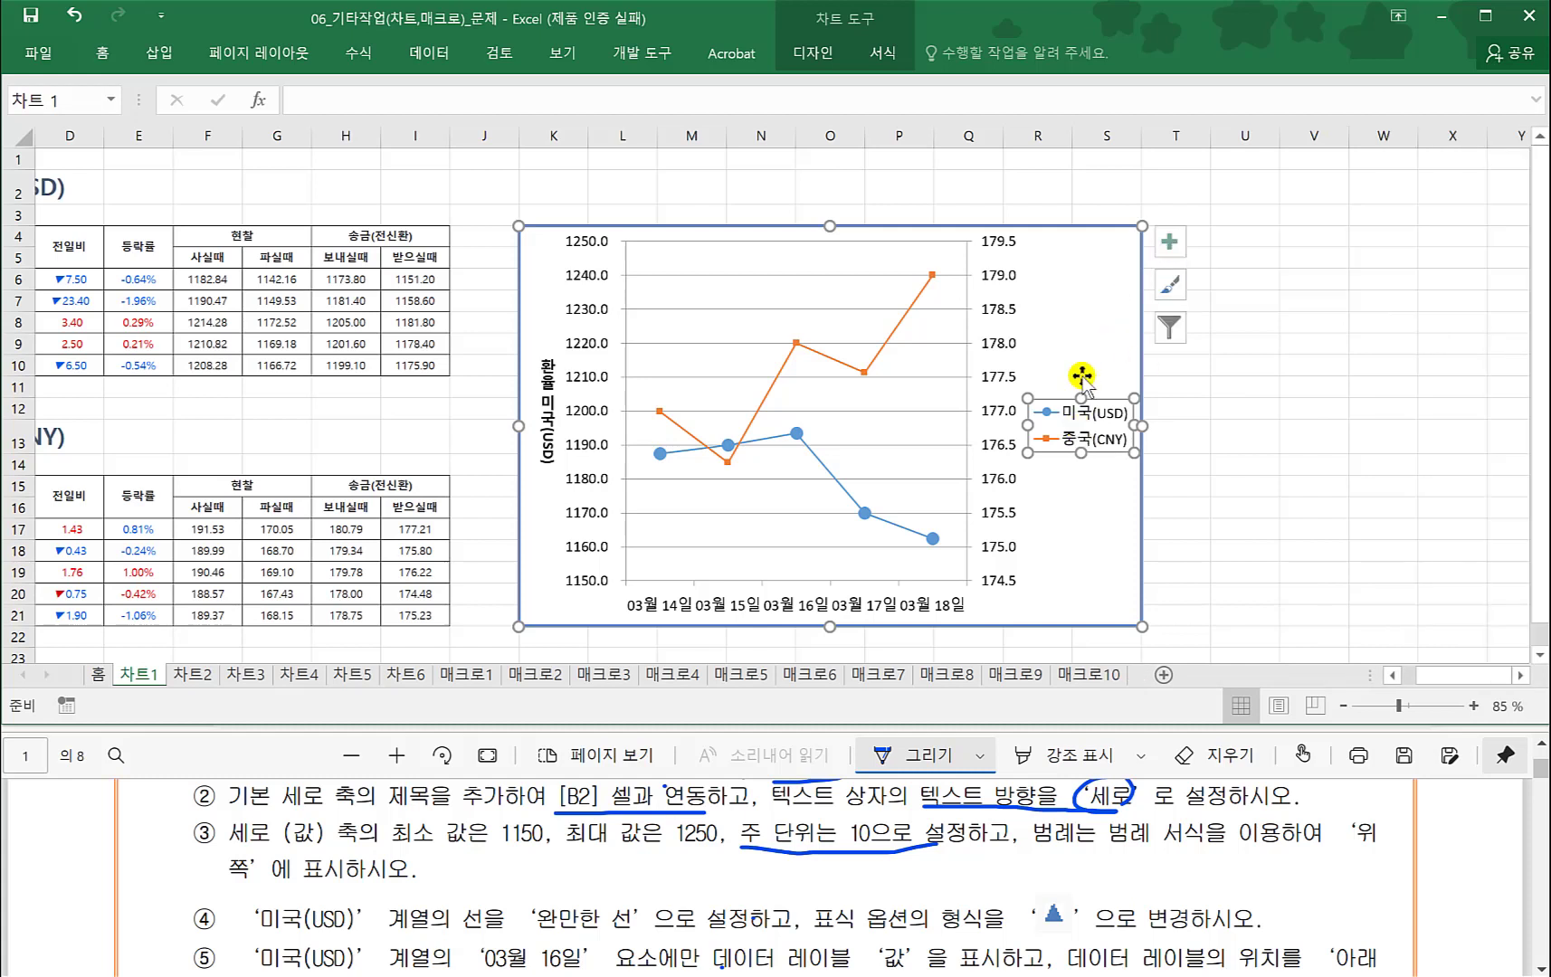
click(1085, 344)
click(1170, 249)
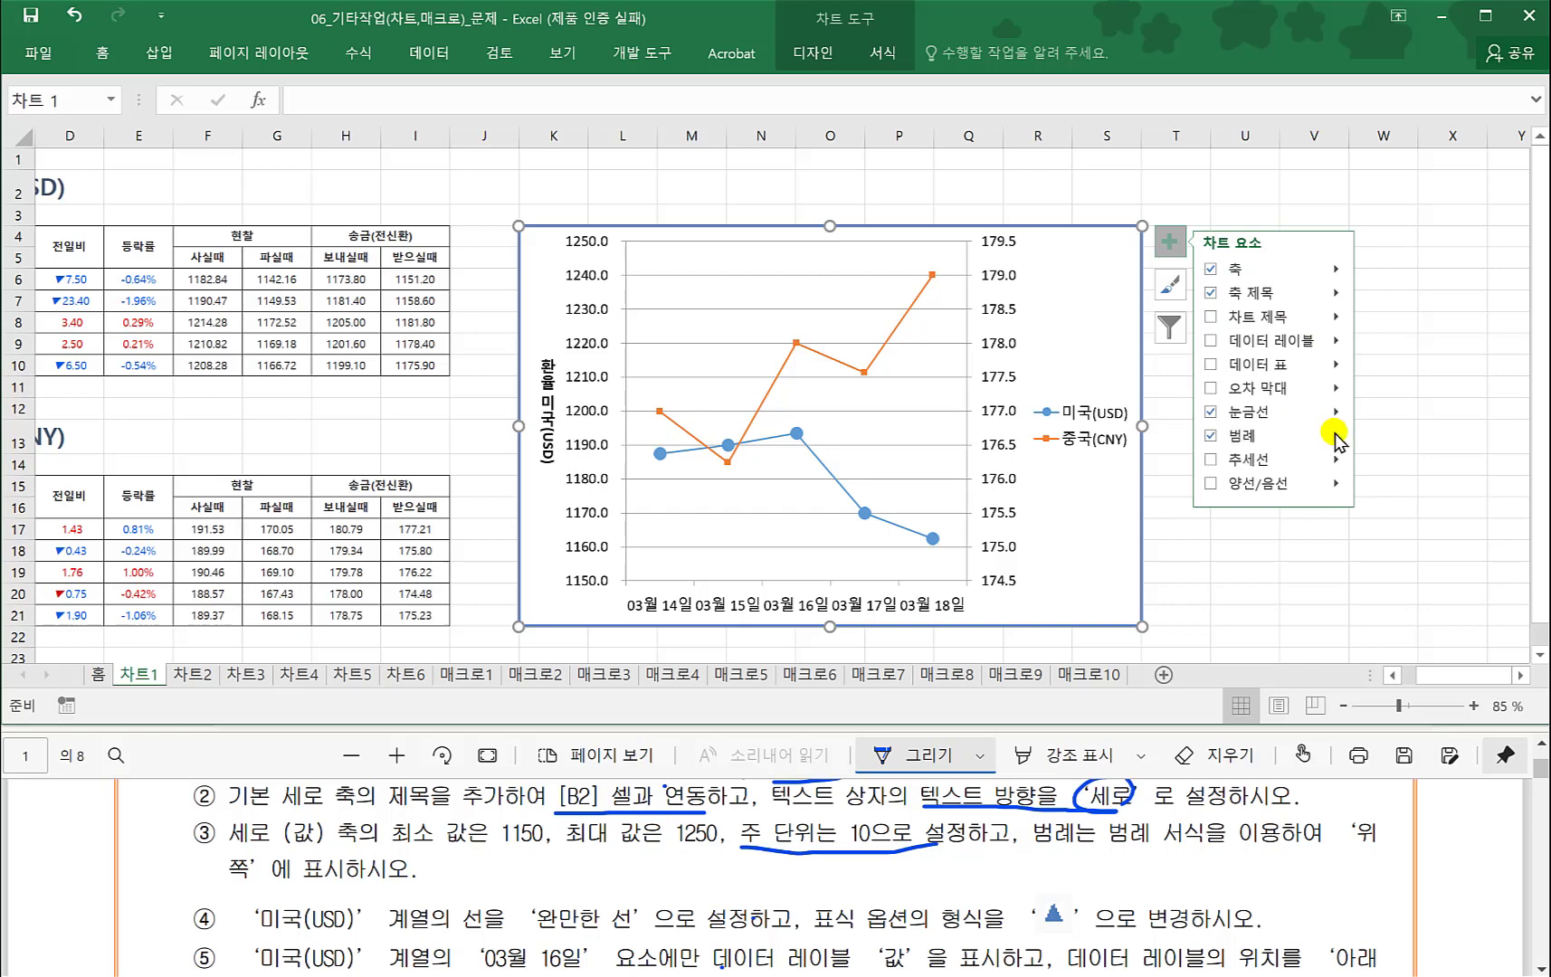
click(1335, 437)
click(1376, 468)
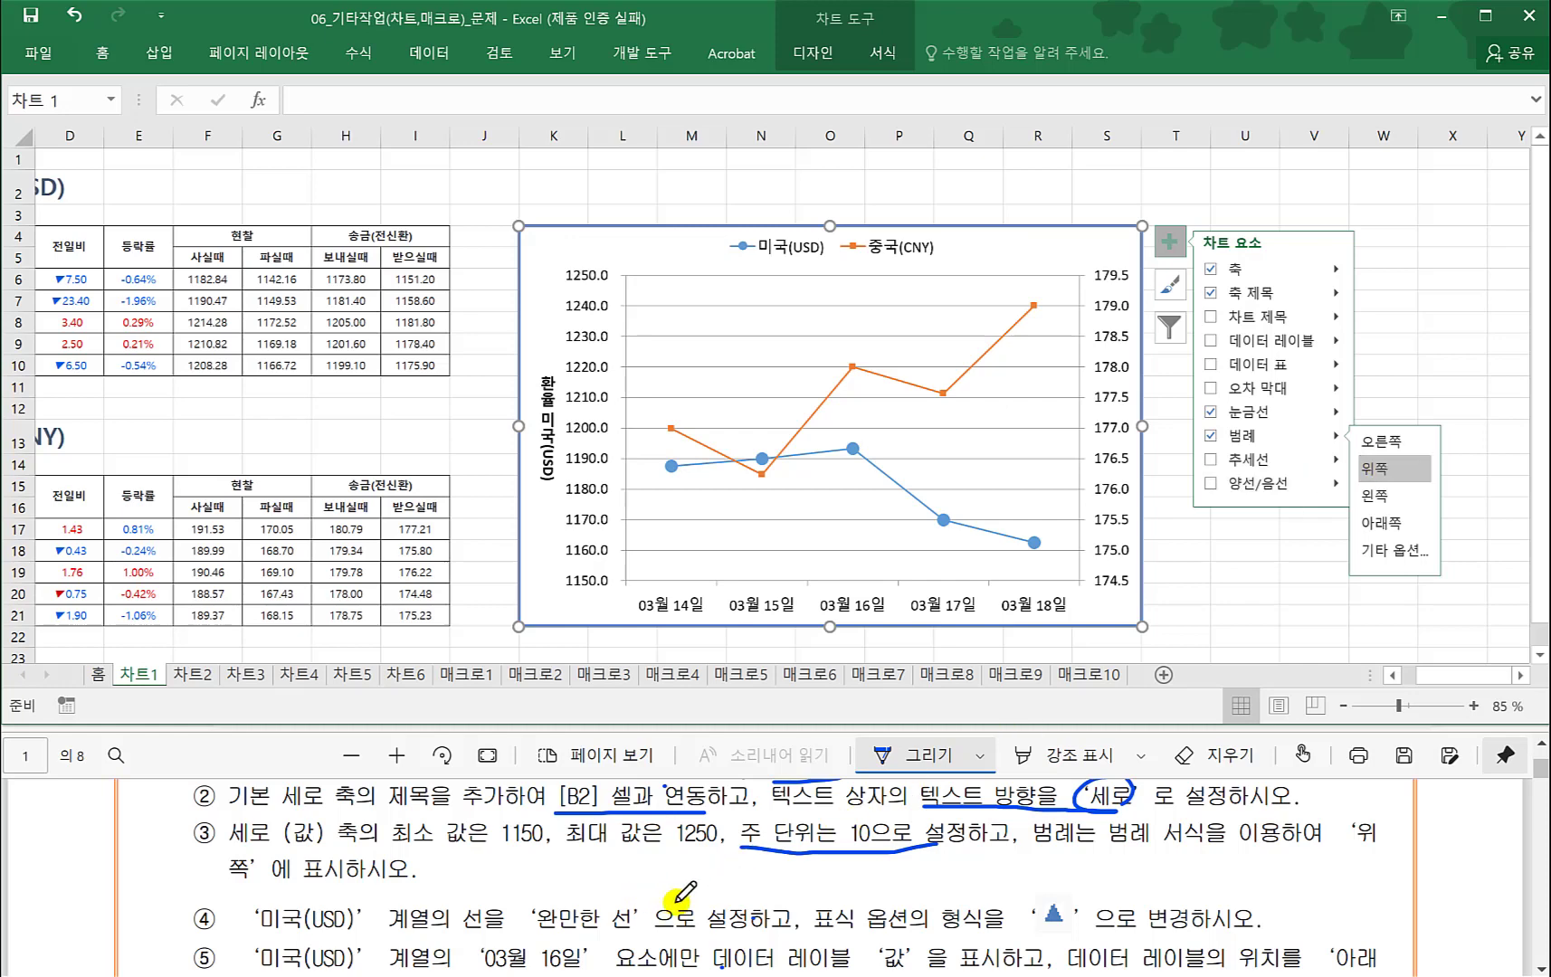
- Underline the 미국(USD) '완만한 선' requirement and circle the triangle marker in the fourth PDF chart instruction
click(646, 894)
scroll(640, 887, down, 1)
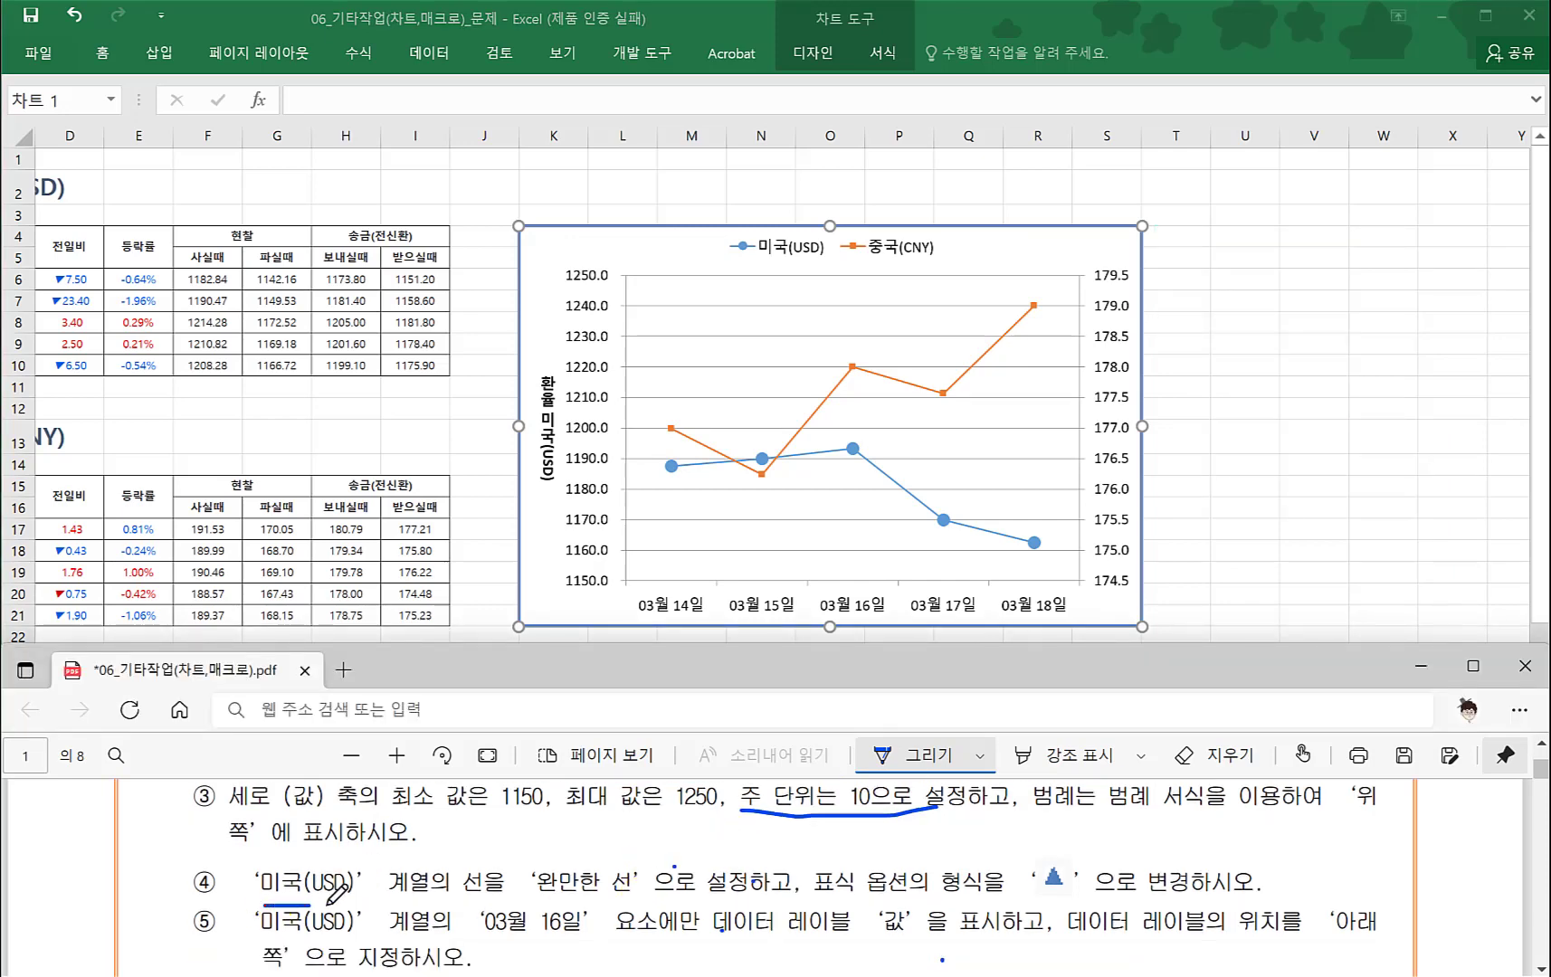
drag(328, 903, 695, 903)
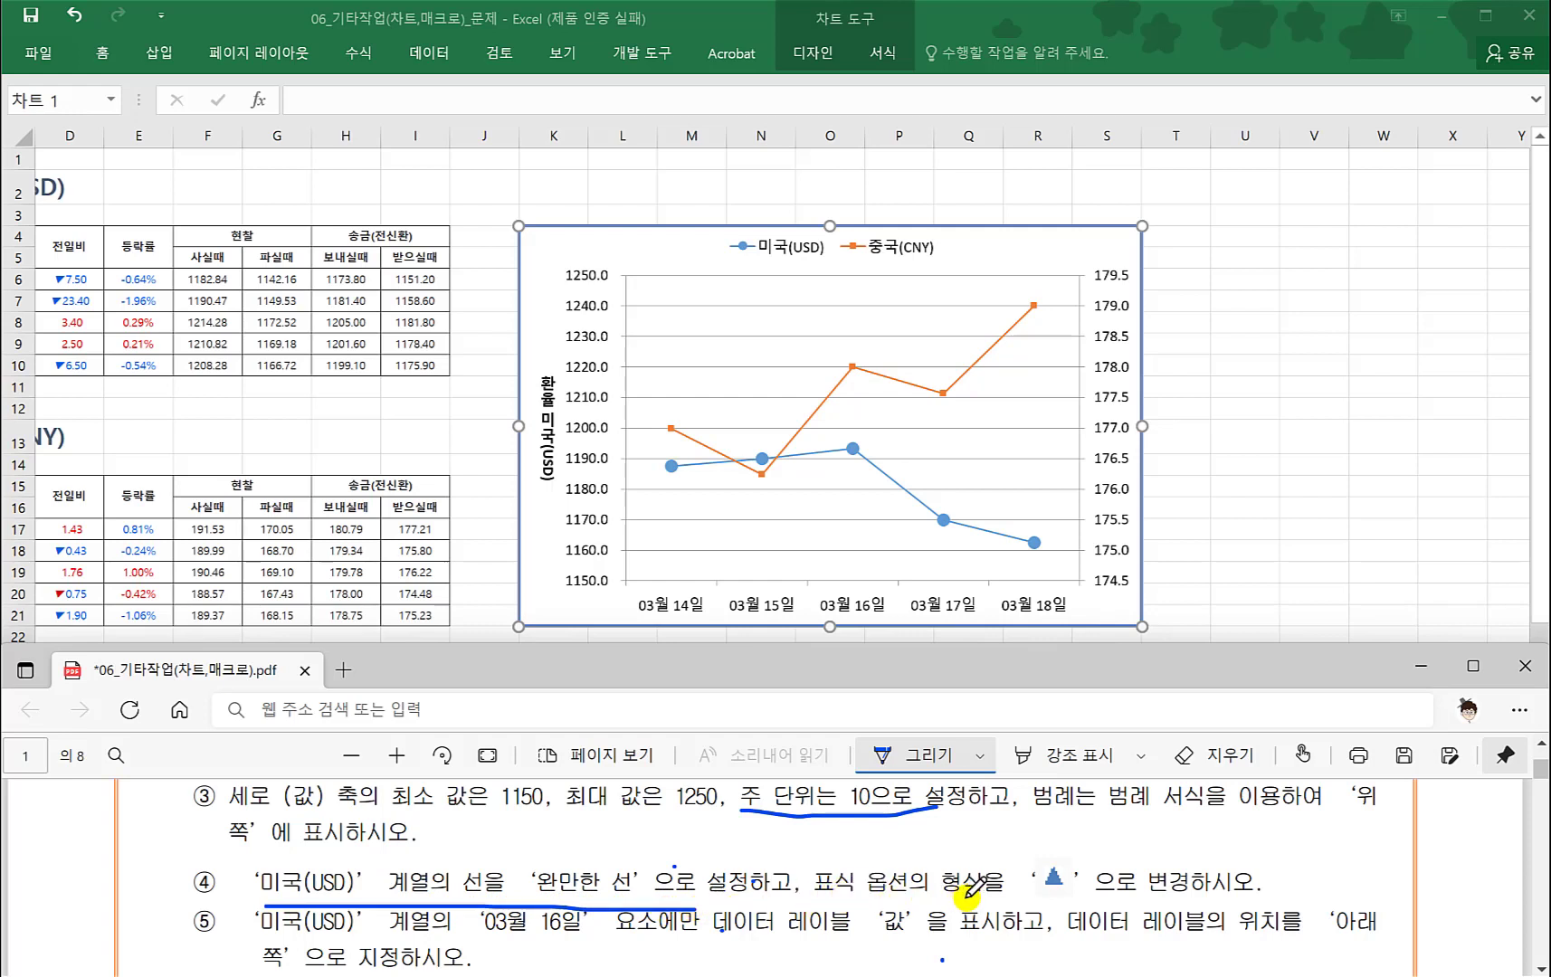
mouse_move(1040, 894)
mouse_down()
mouse_move(1090, 855)
mouse_move(1032, 860)
mouse_move(1050, 894)
mouse_up()
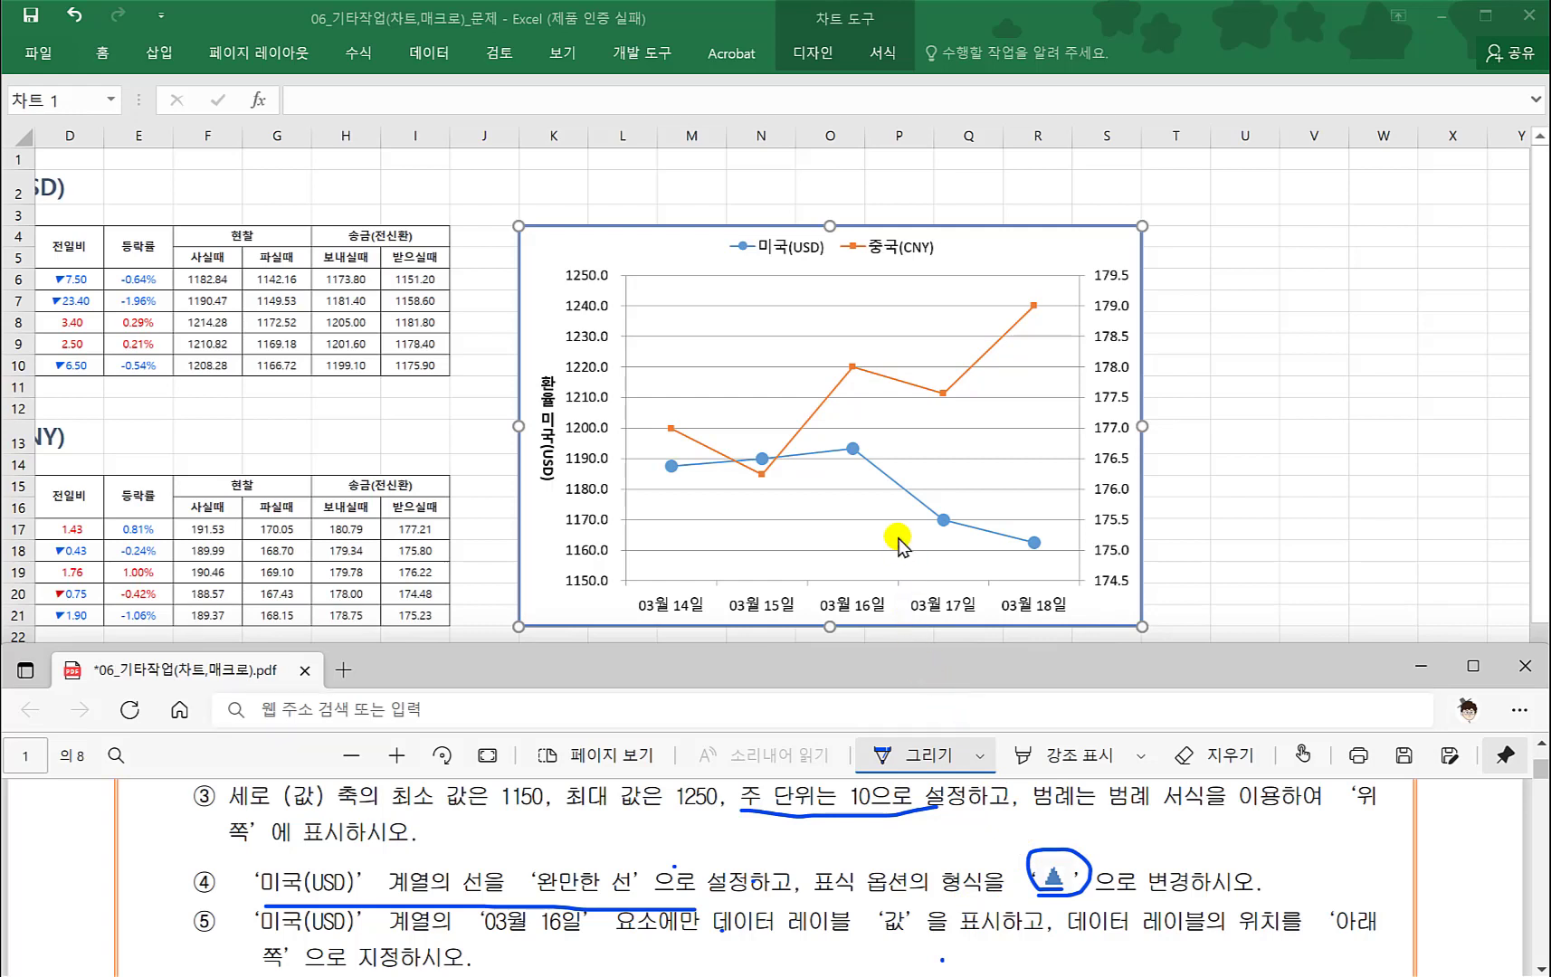
- Set the line of the 미국(USD) series to a smoothed line (완만한 선)
click(885, 477)
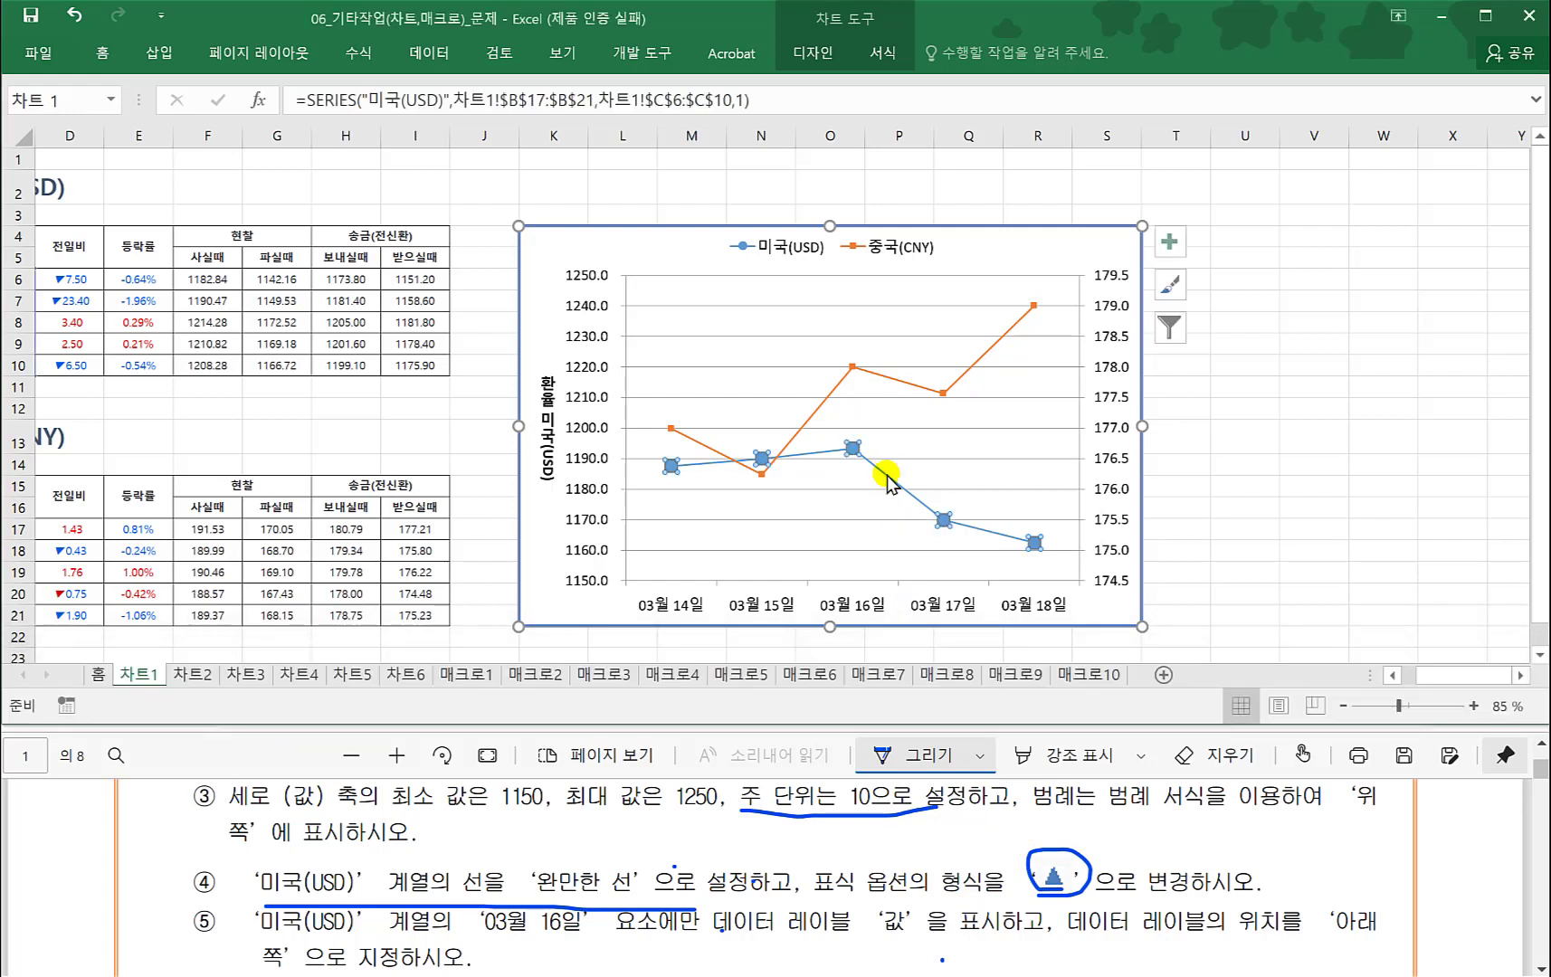
right_click(853, 449)
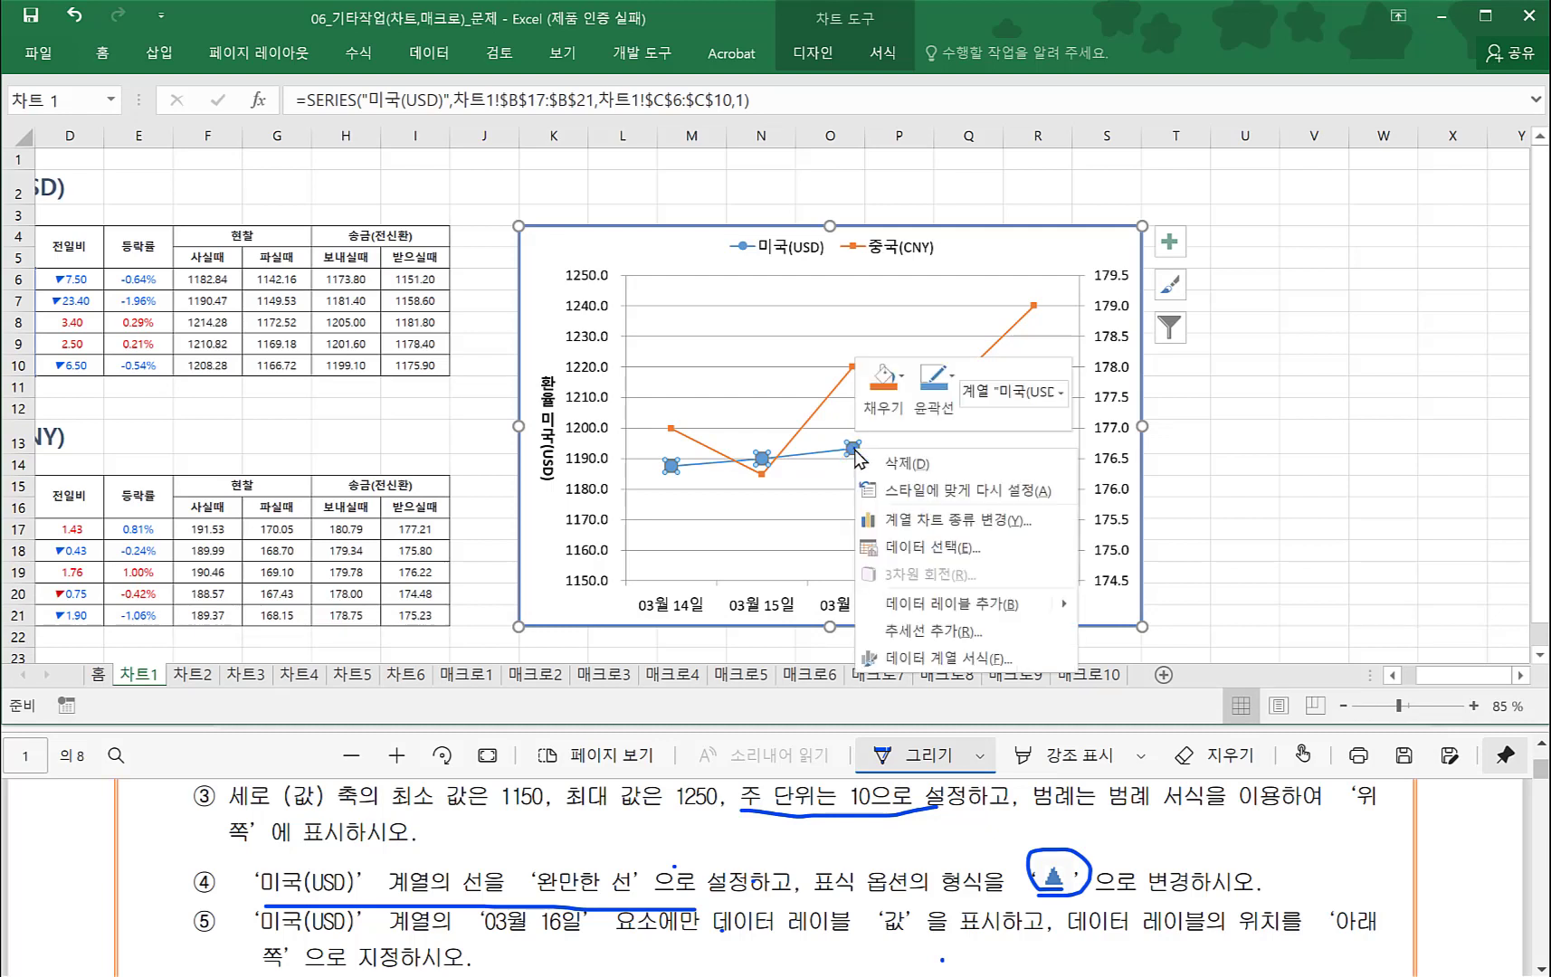
click(953, 658)
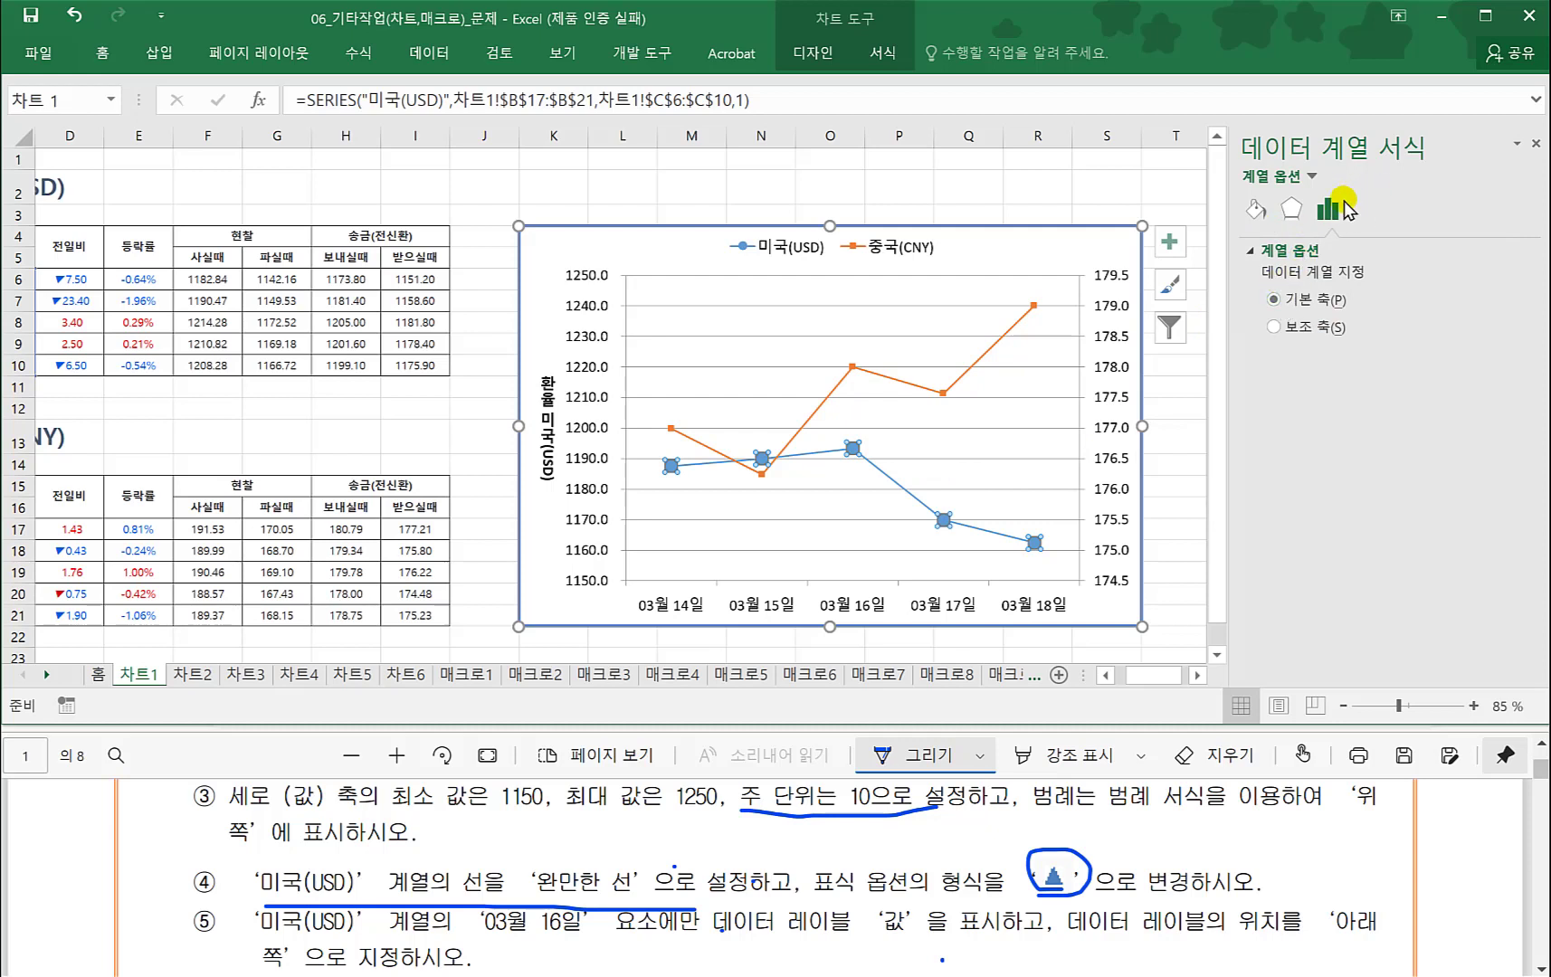
click(1254, 214)
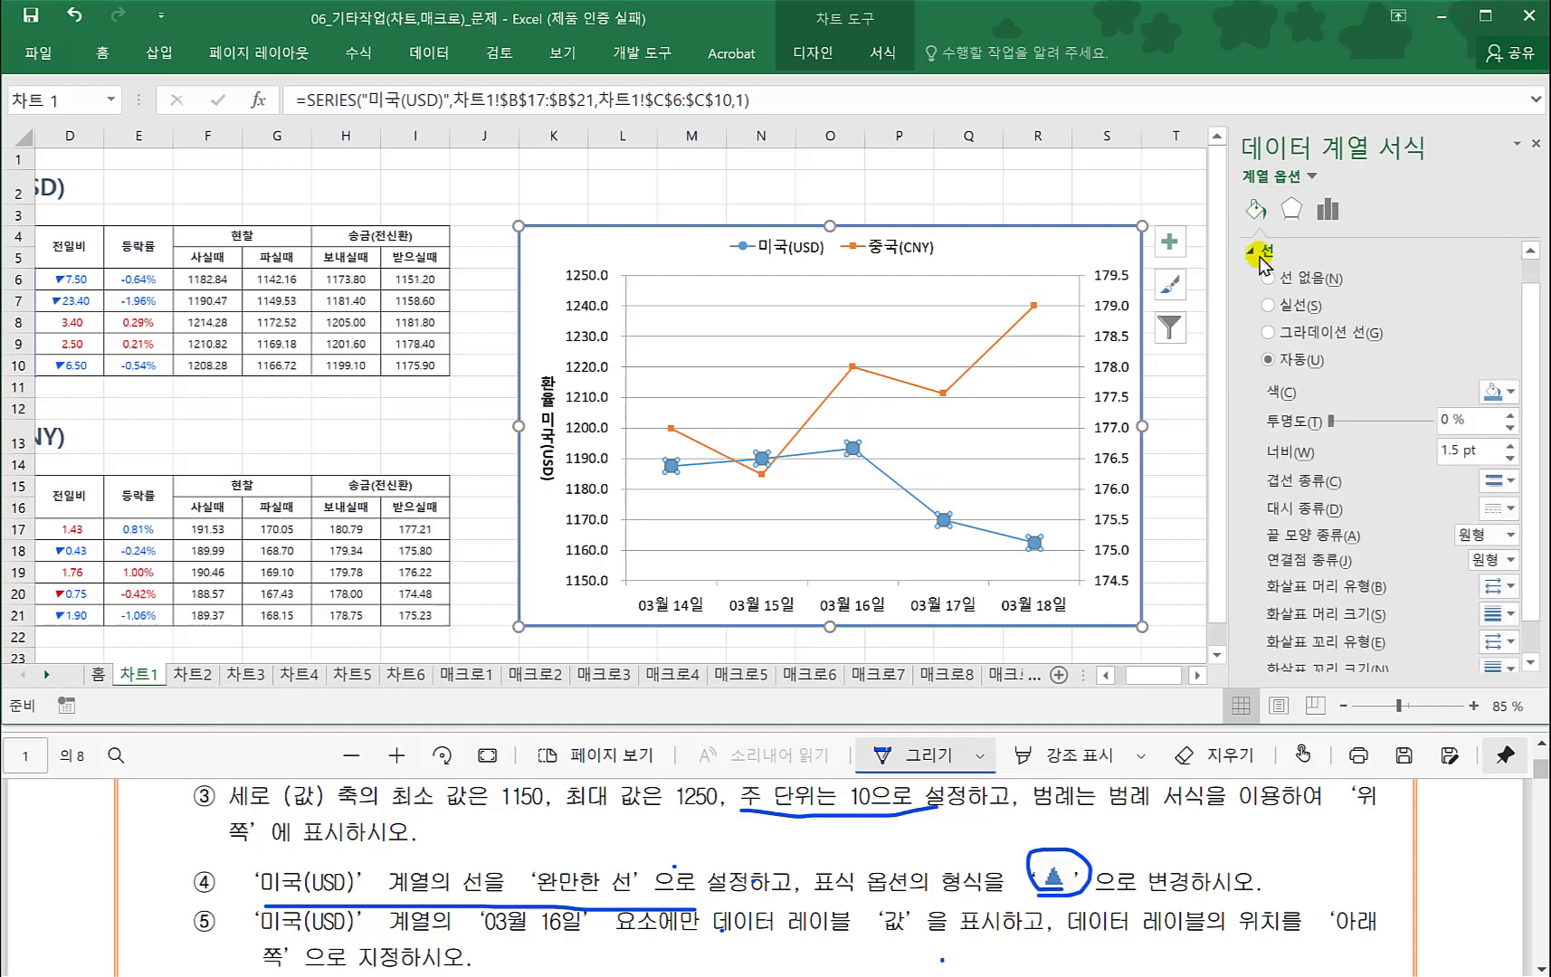
scroll(1316, 580, down, 1)
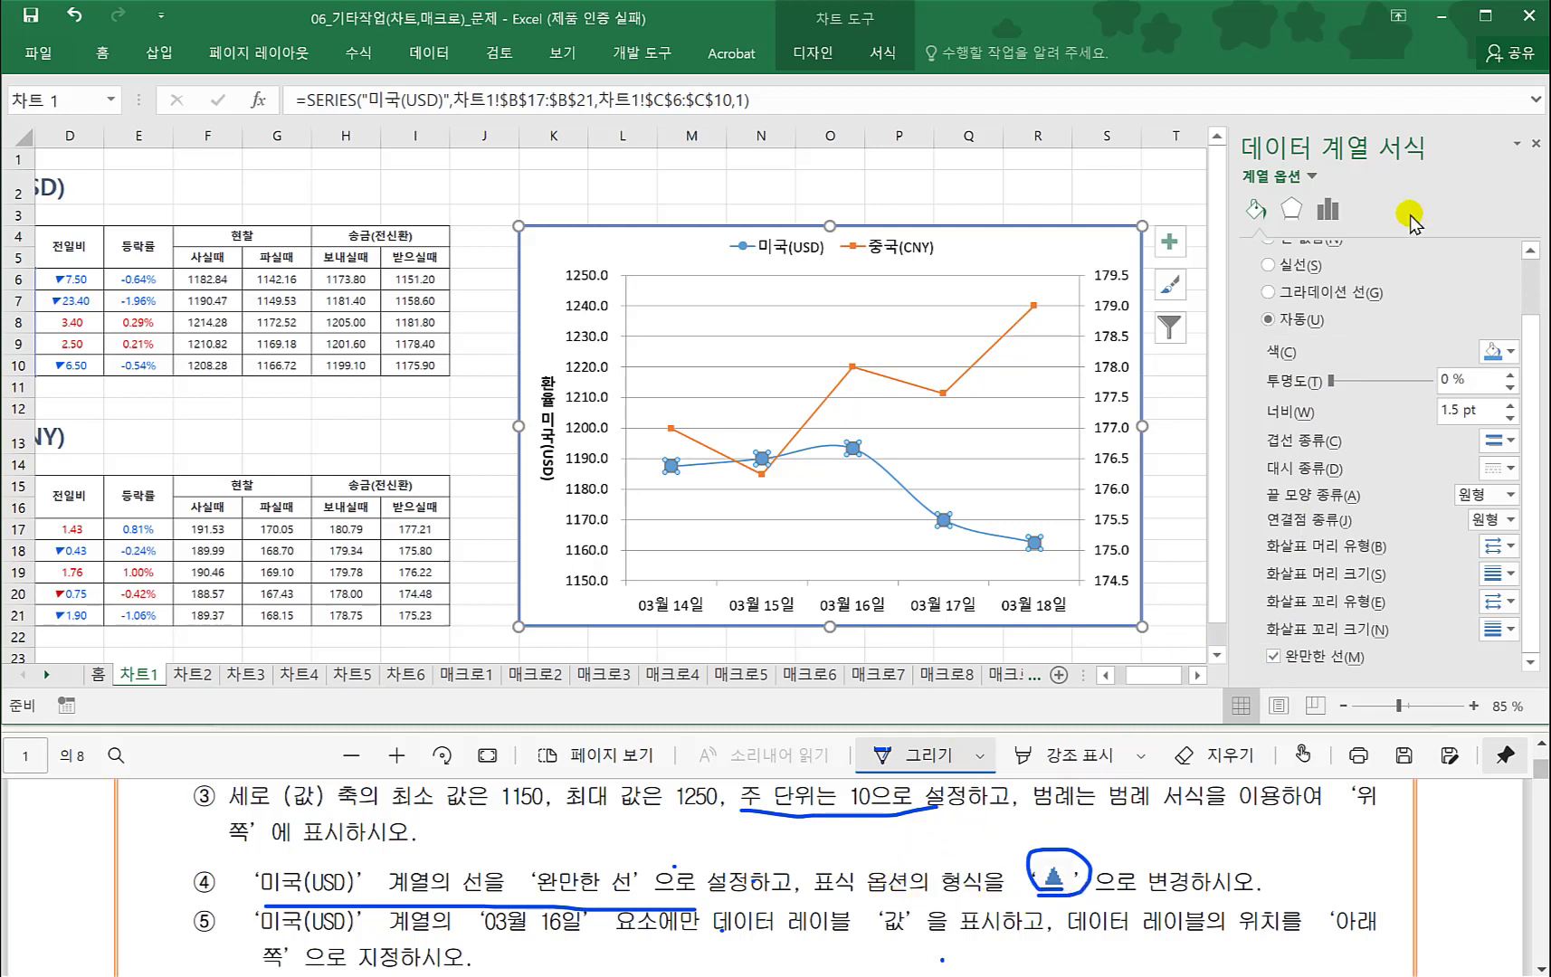
- Change the built-in marker type of the 미국(USD) series to the triangle and deselect the chart
drag(1529, 317, 1533, 258)
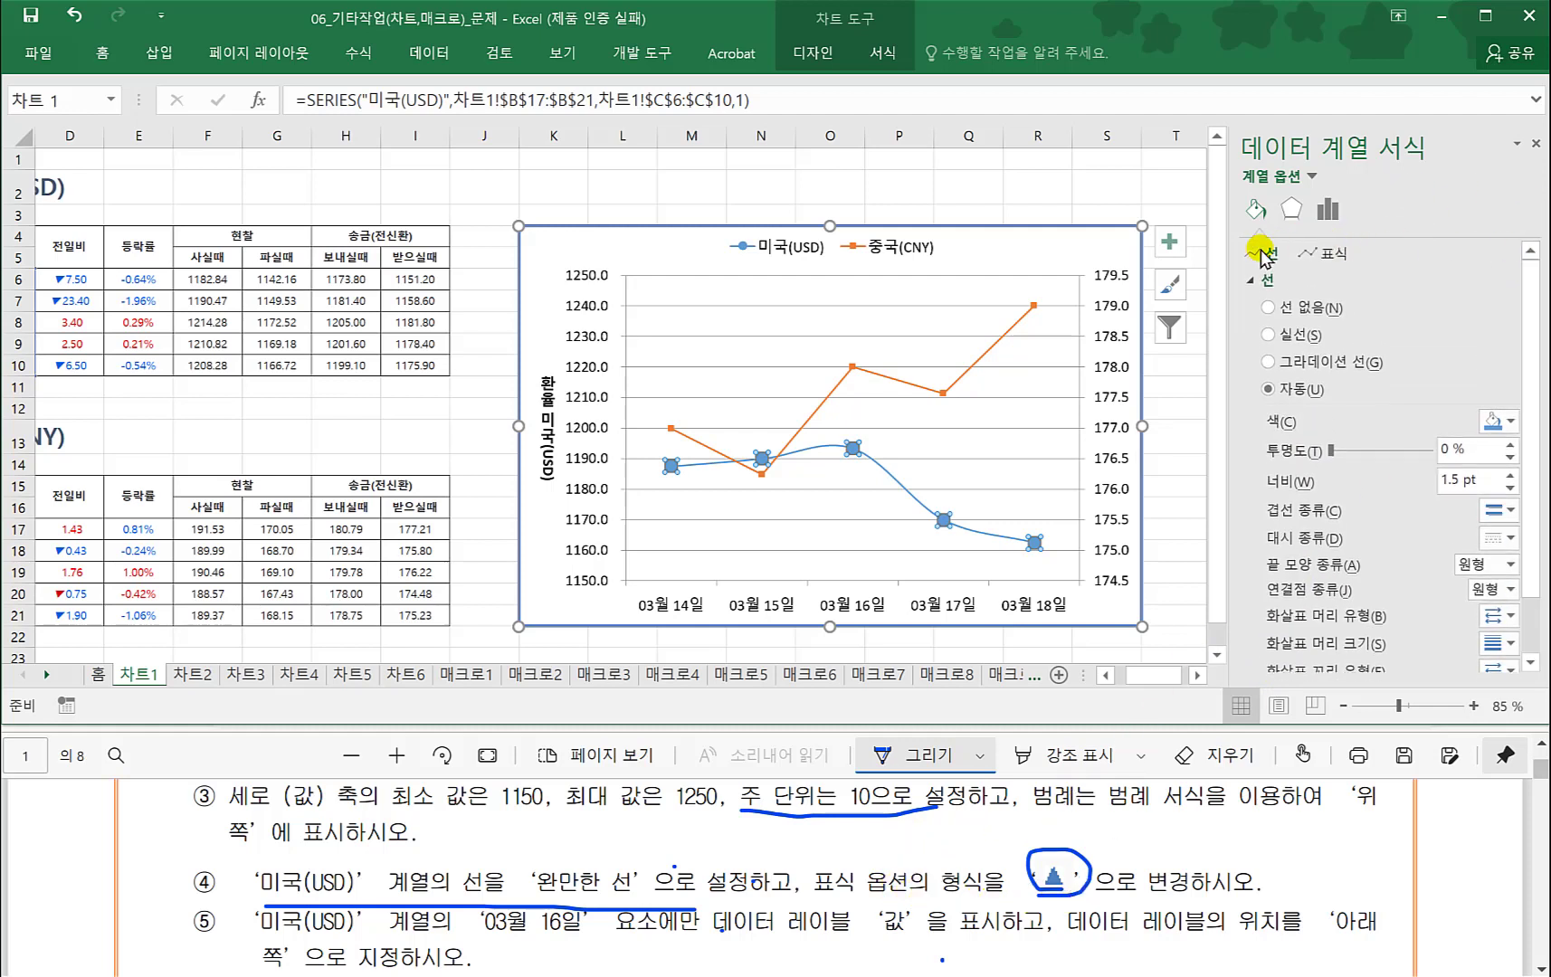
click(1334, 256)
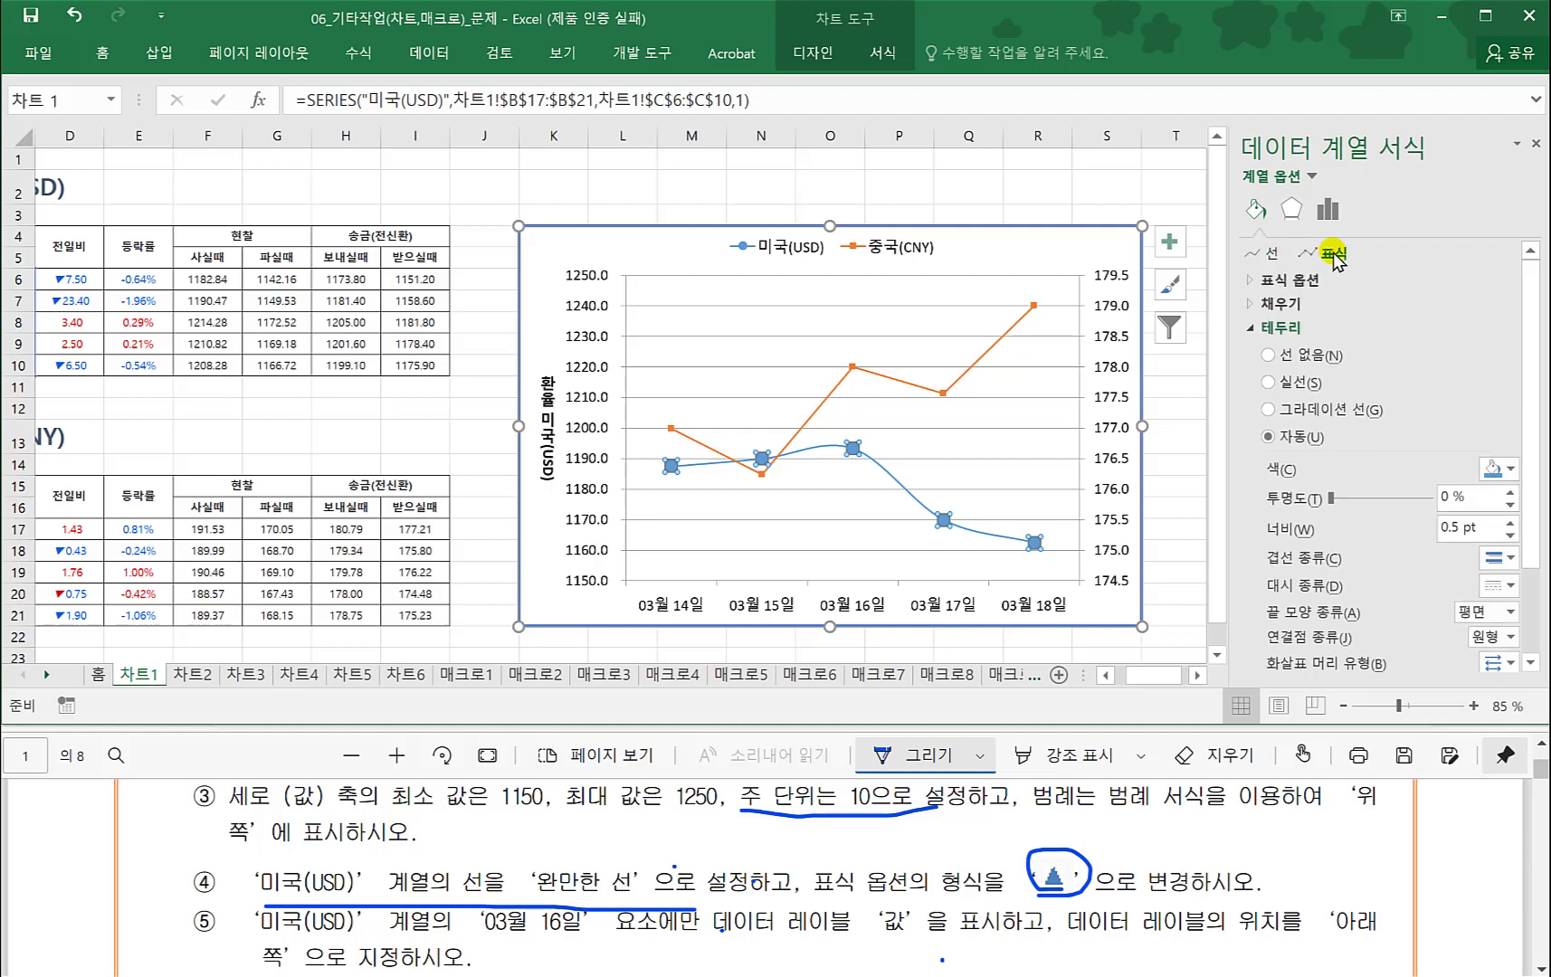
click(1254, 281)
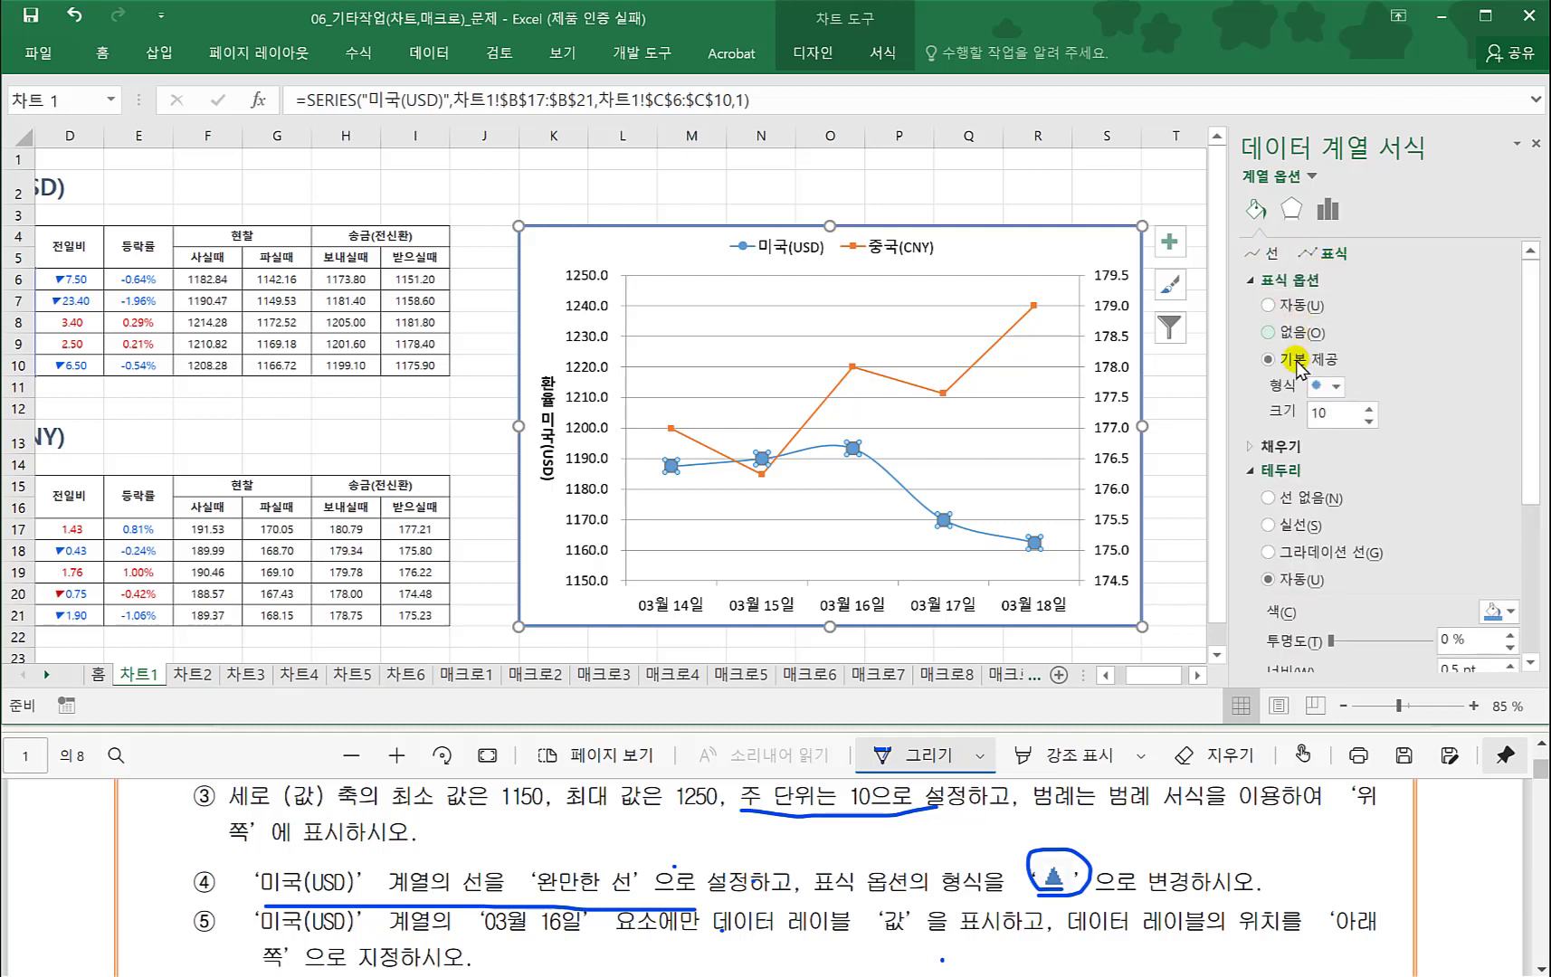
click(1328, 389)
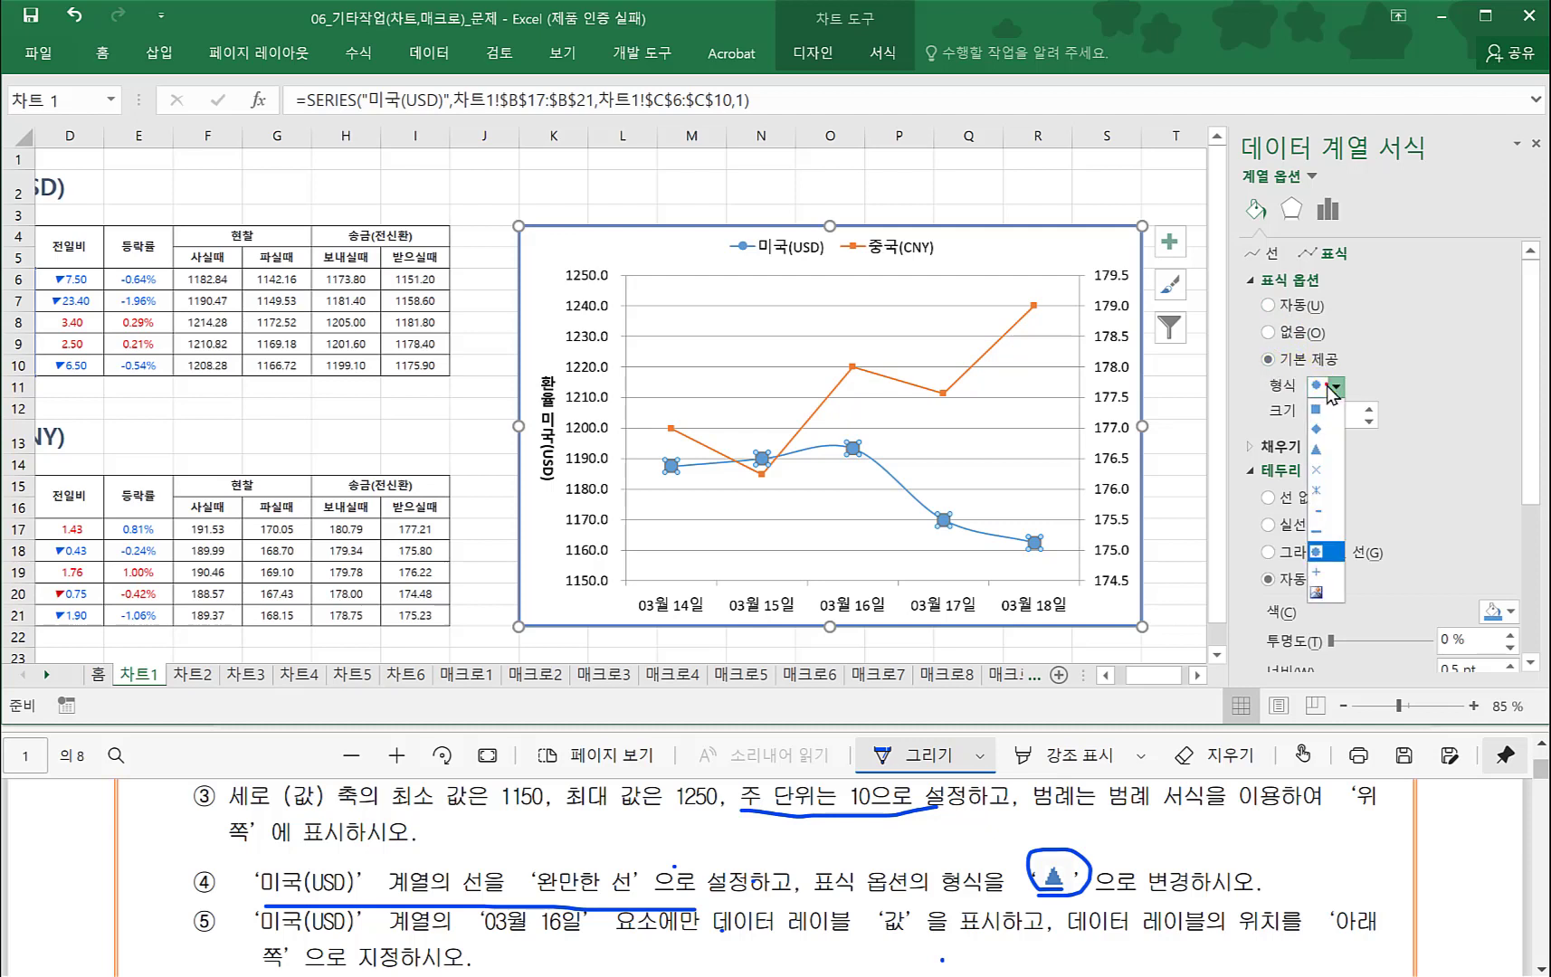
click(1318, 453)
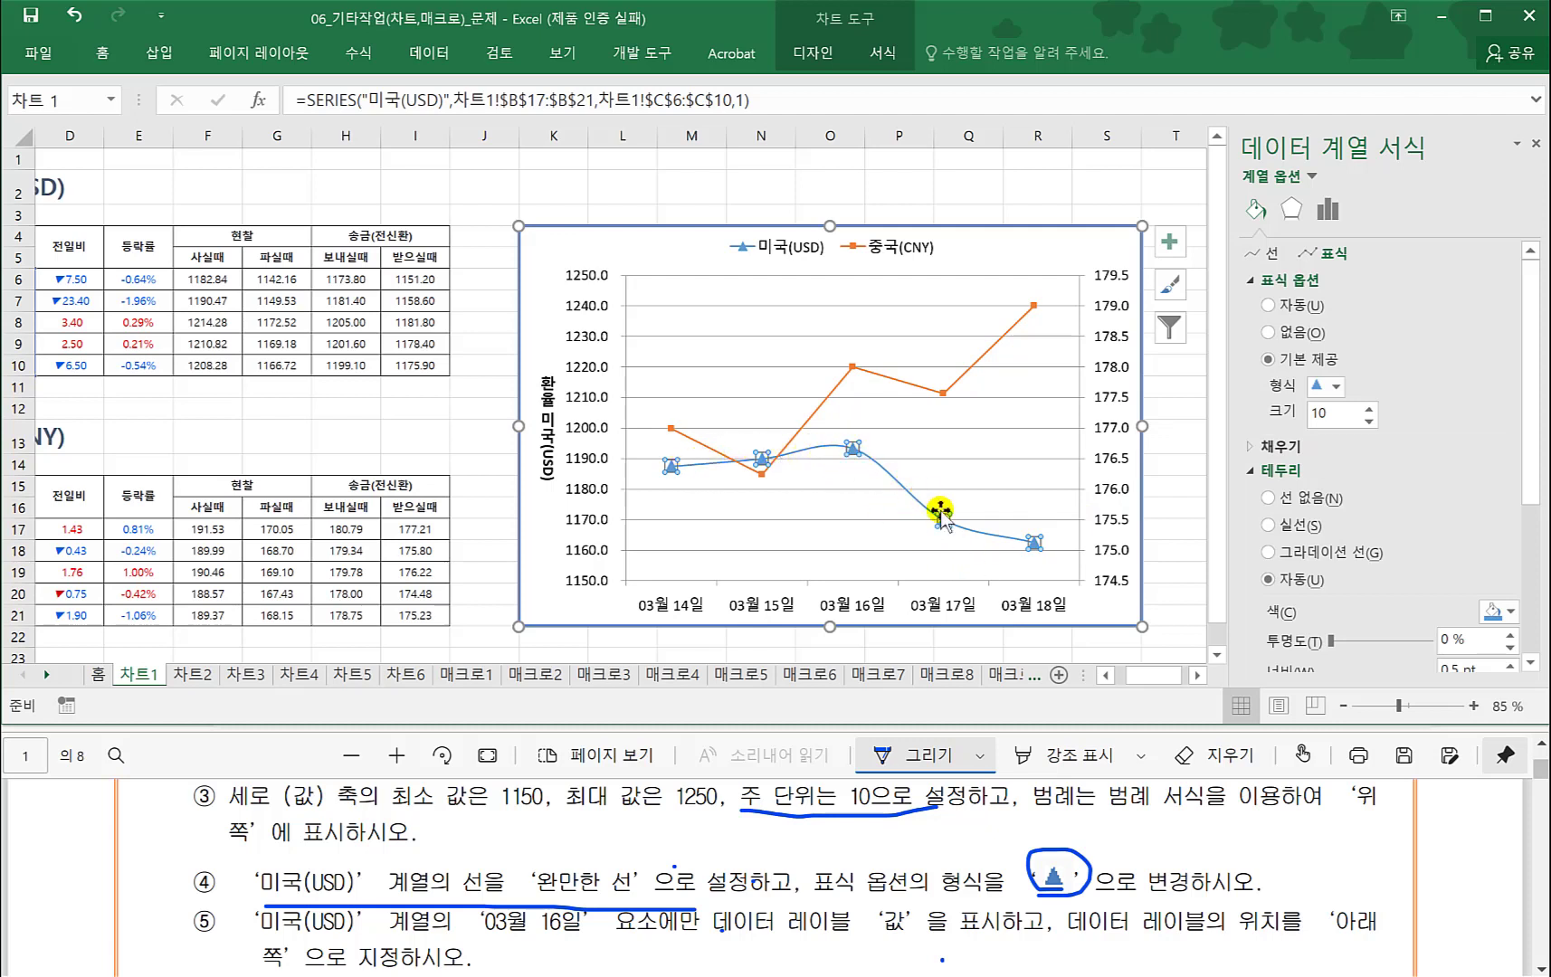
click(1175, 558)
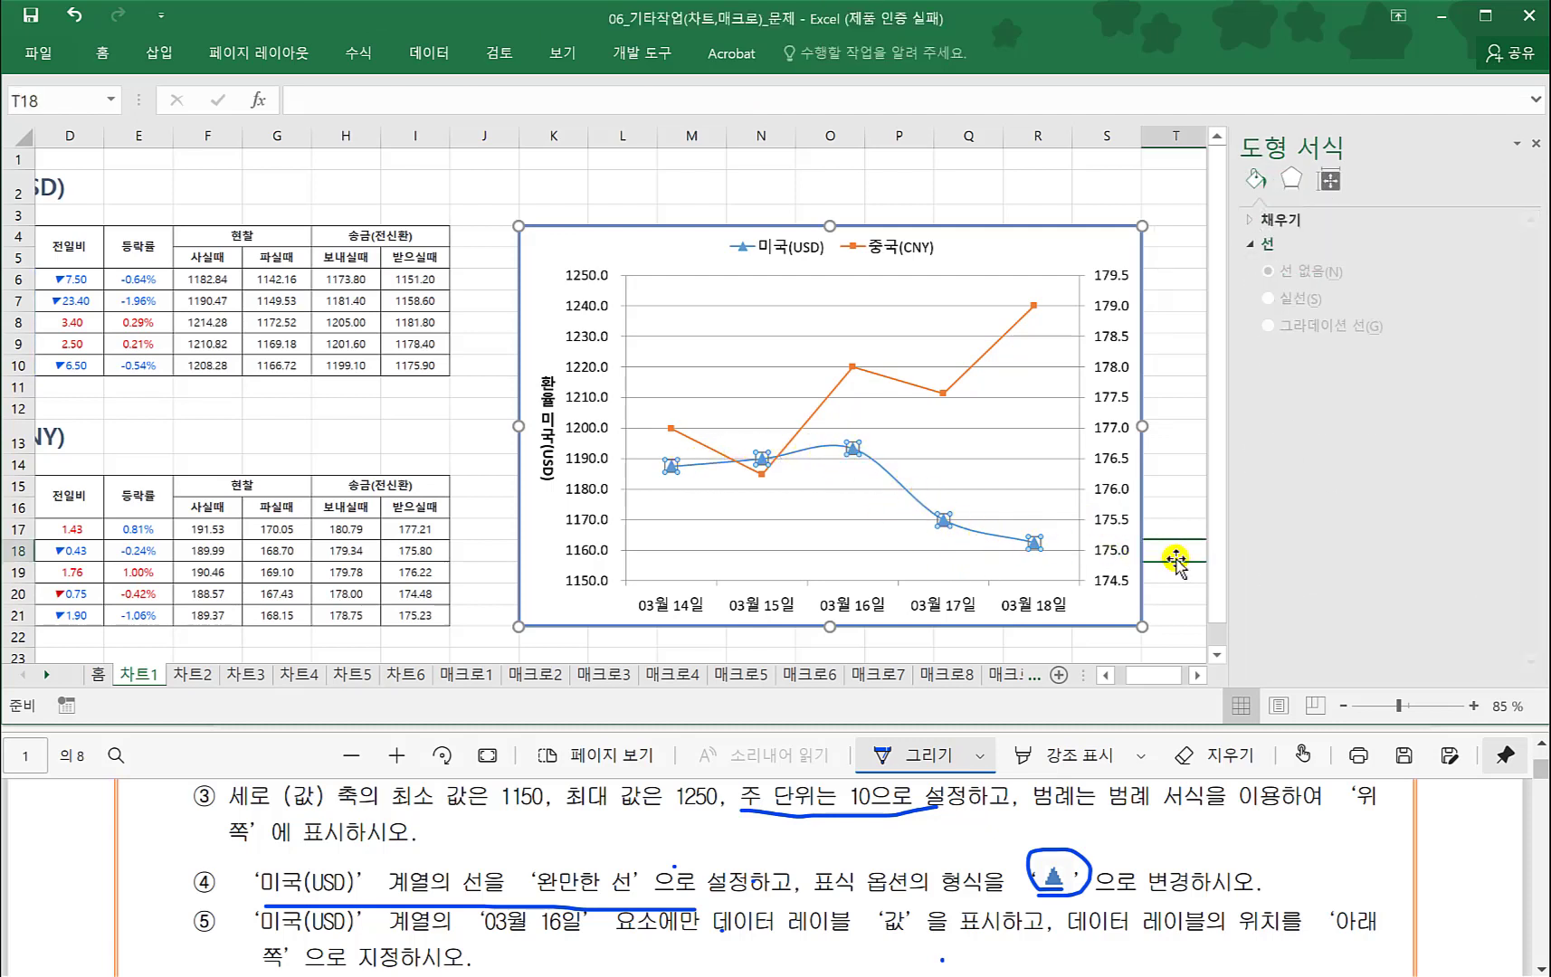
- Underline '03월 16일' 요소 and 데이터 레이블 '값' in the fifth PDF chart instruction
click(691, 848)
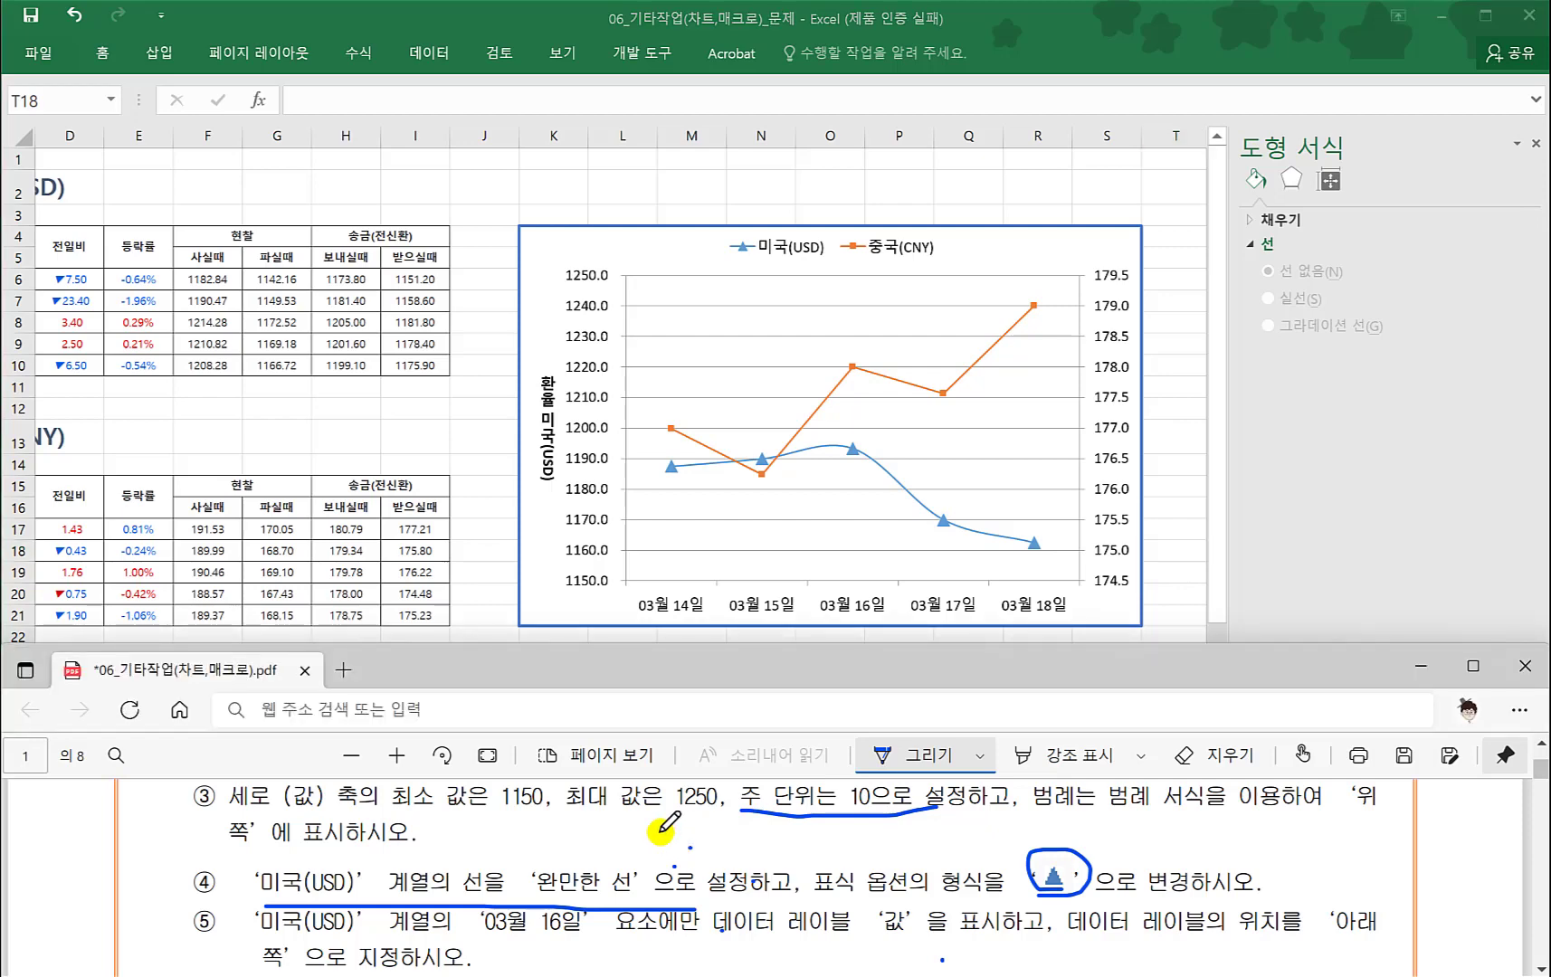
scroll(661, 837, down, 1)
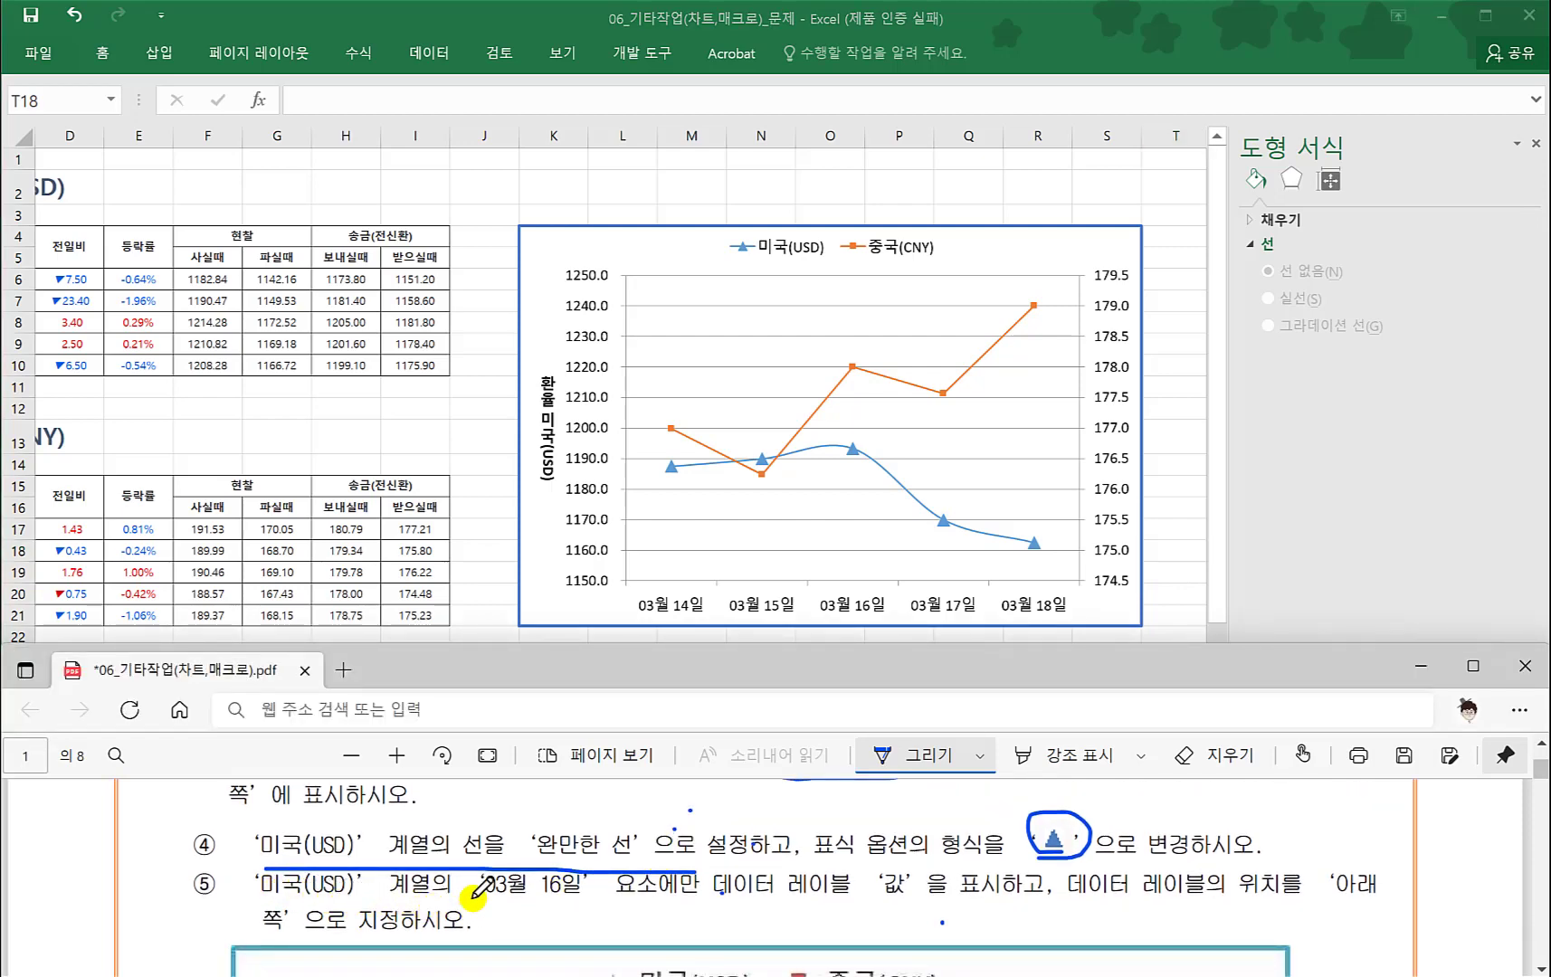
drag(544, 901, 891, 899)
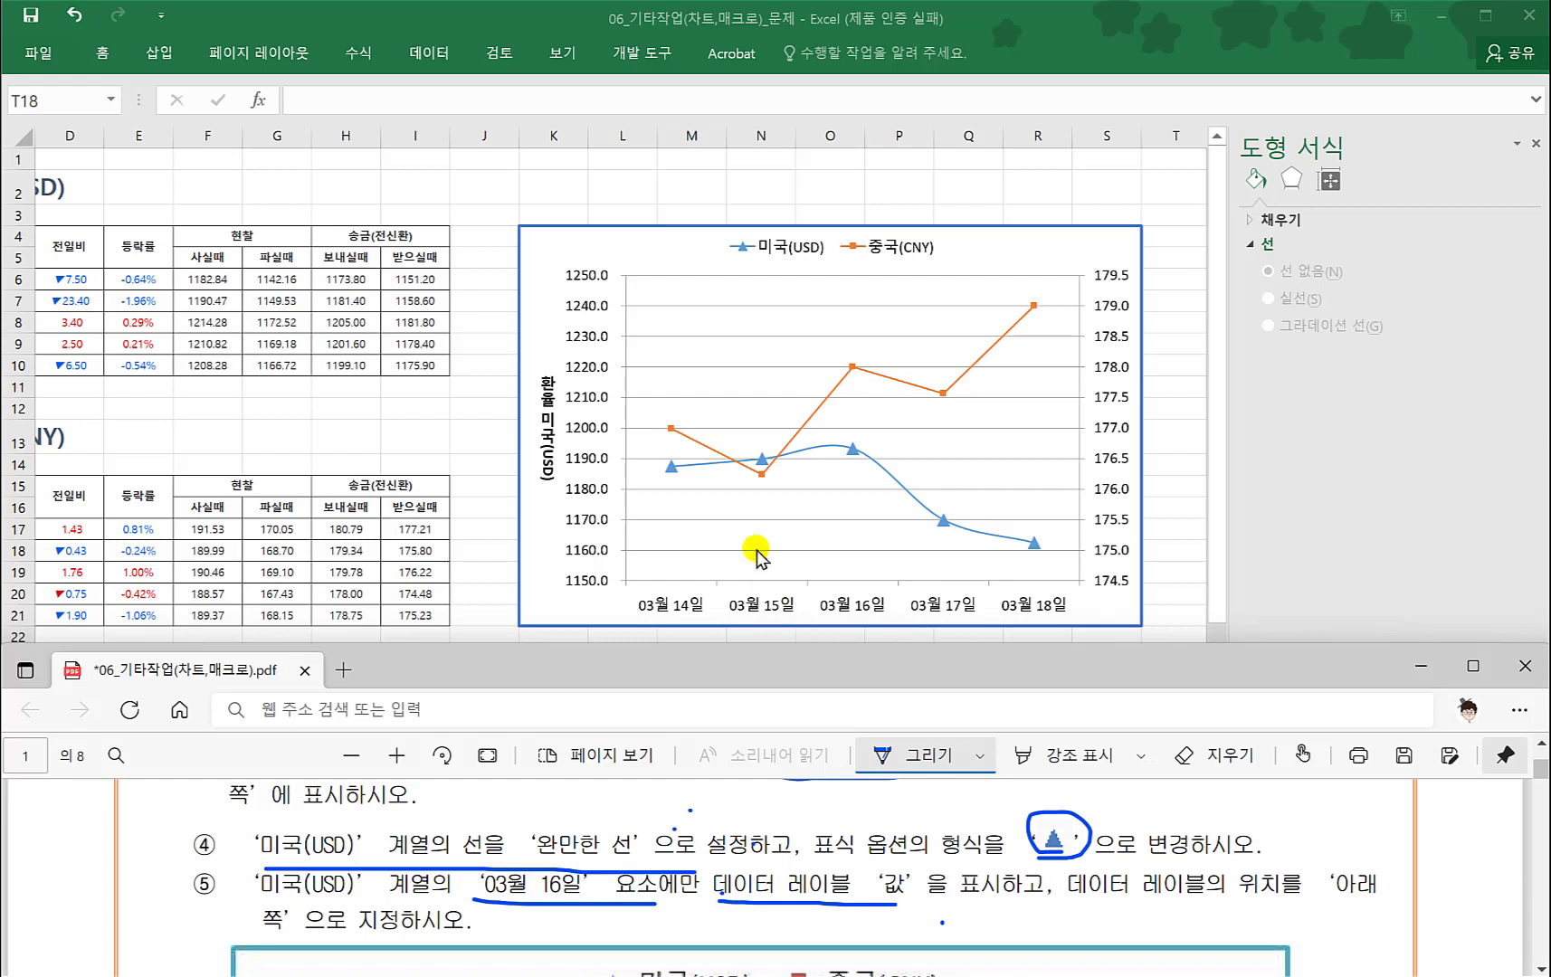
- Add a data label positioned 아래쪽 to only the 03월 16일 point of the 미국(USD) series
click(853, 451)
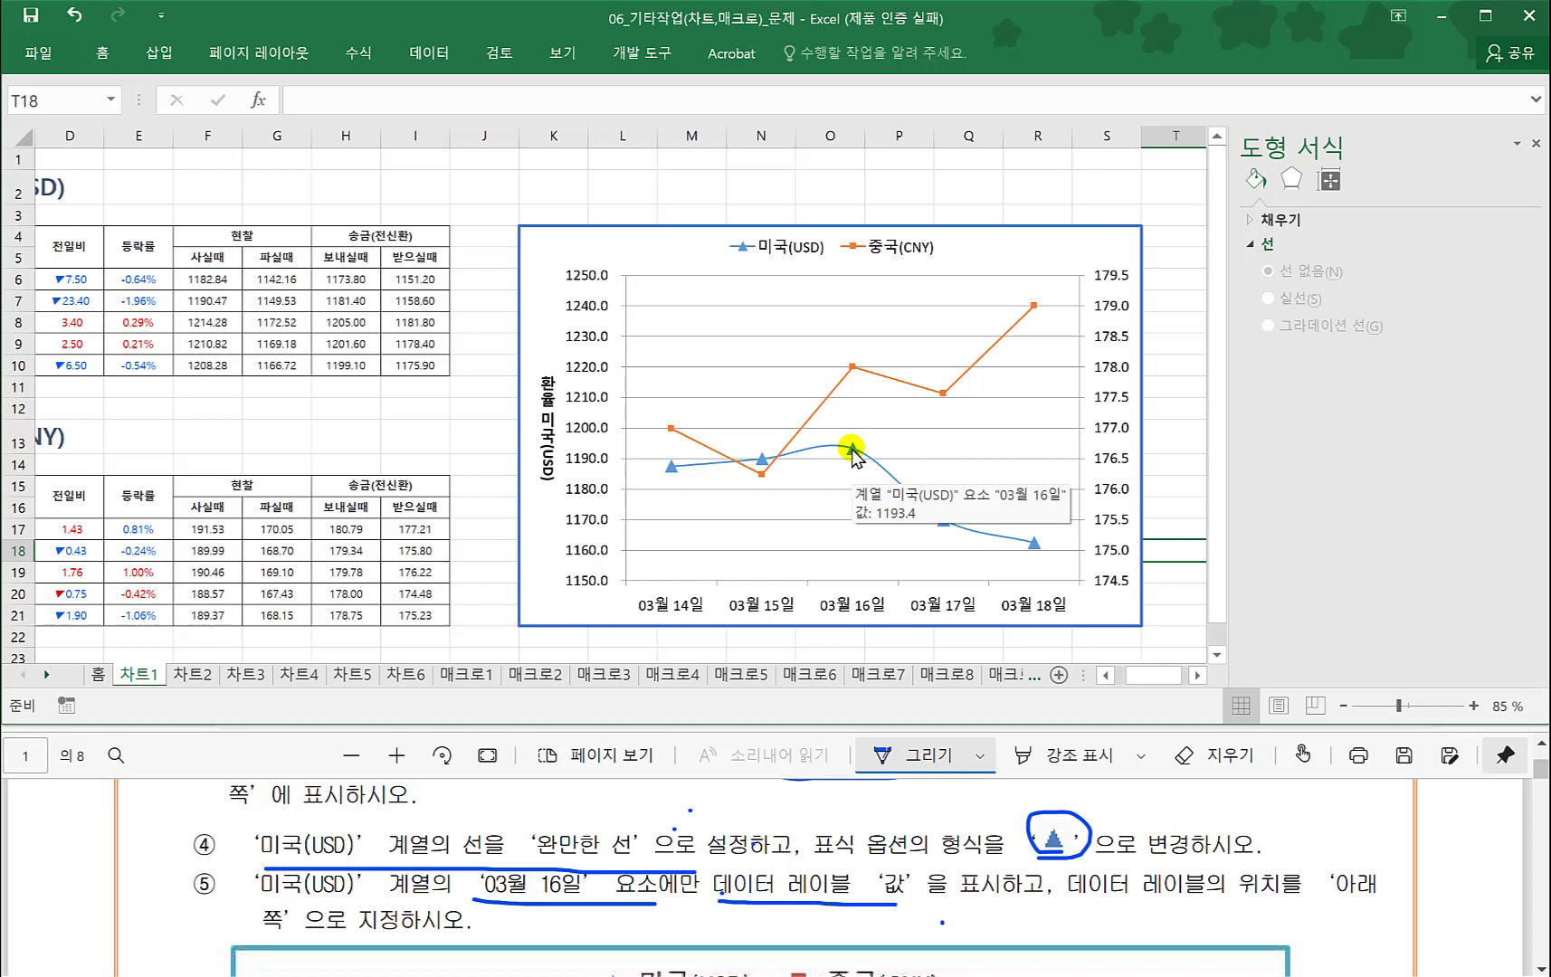
click(852, 451)
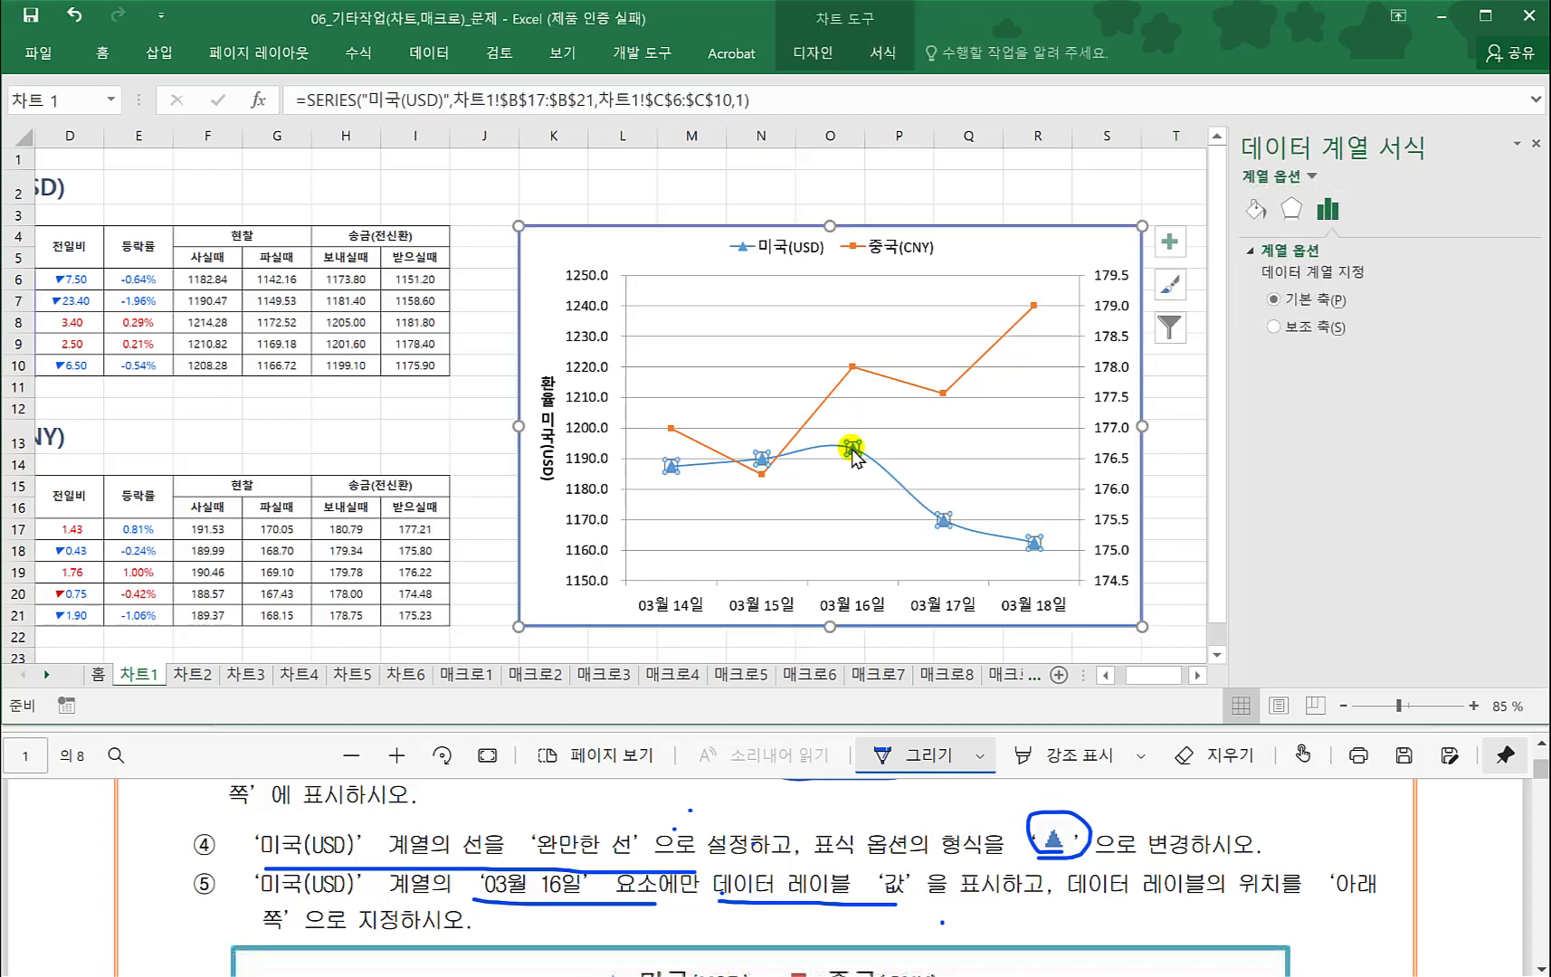
click(852, 452)
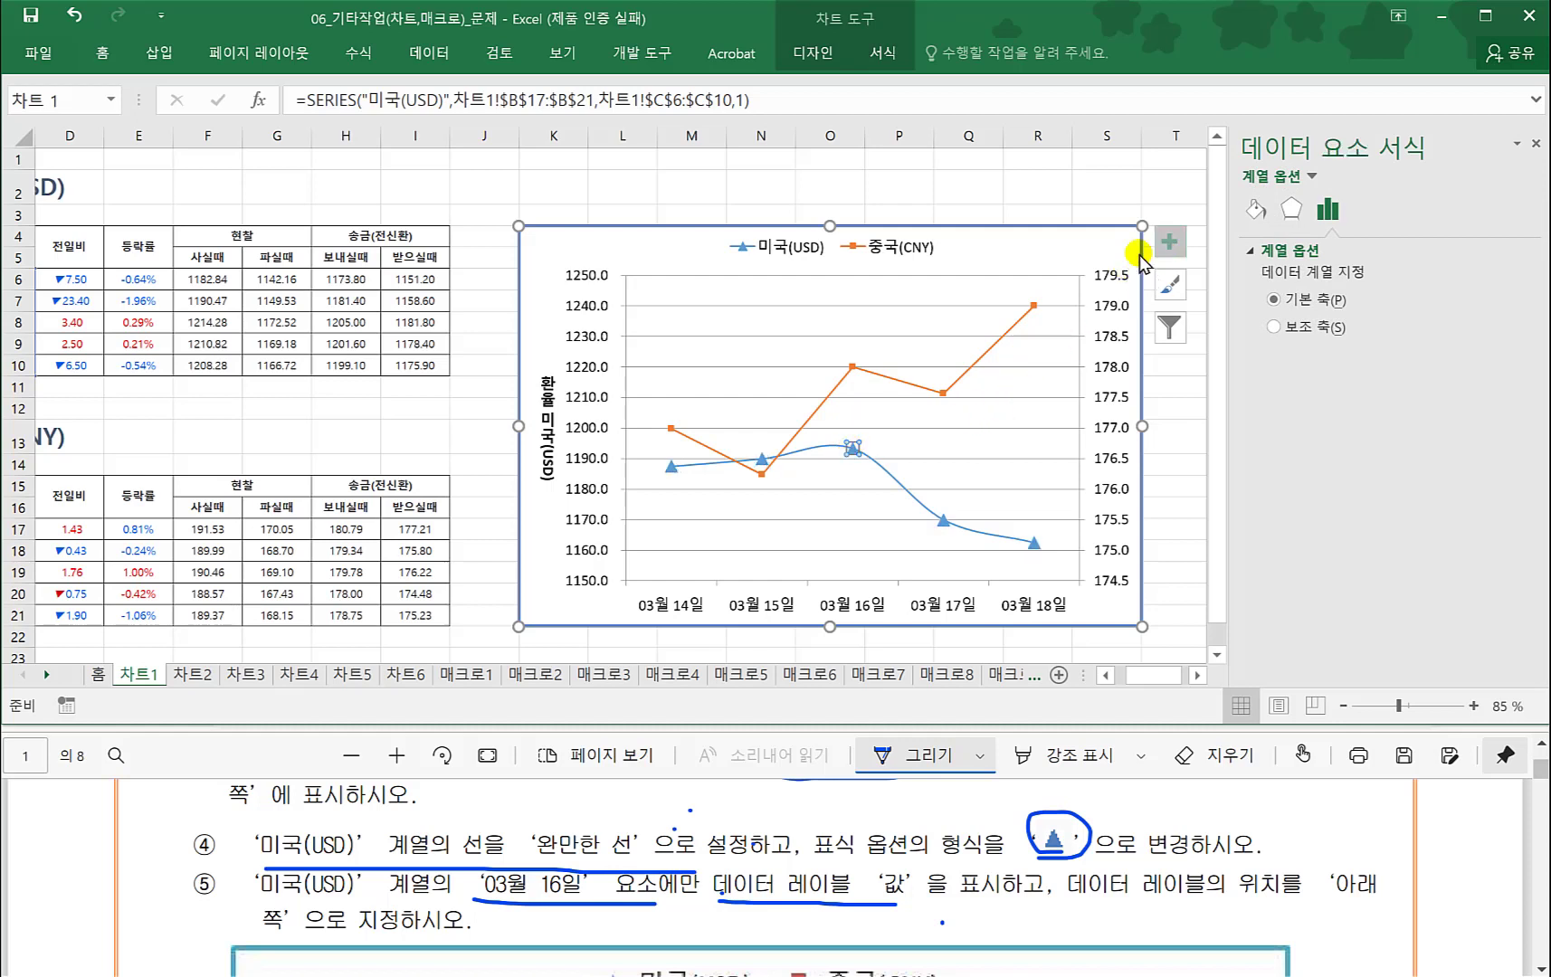
click(1169, 243)
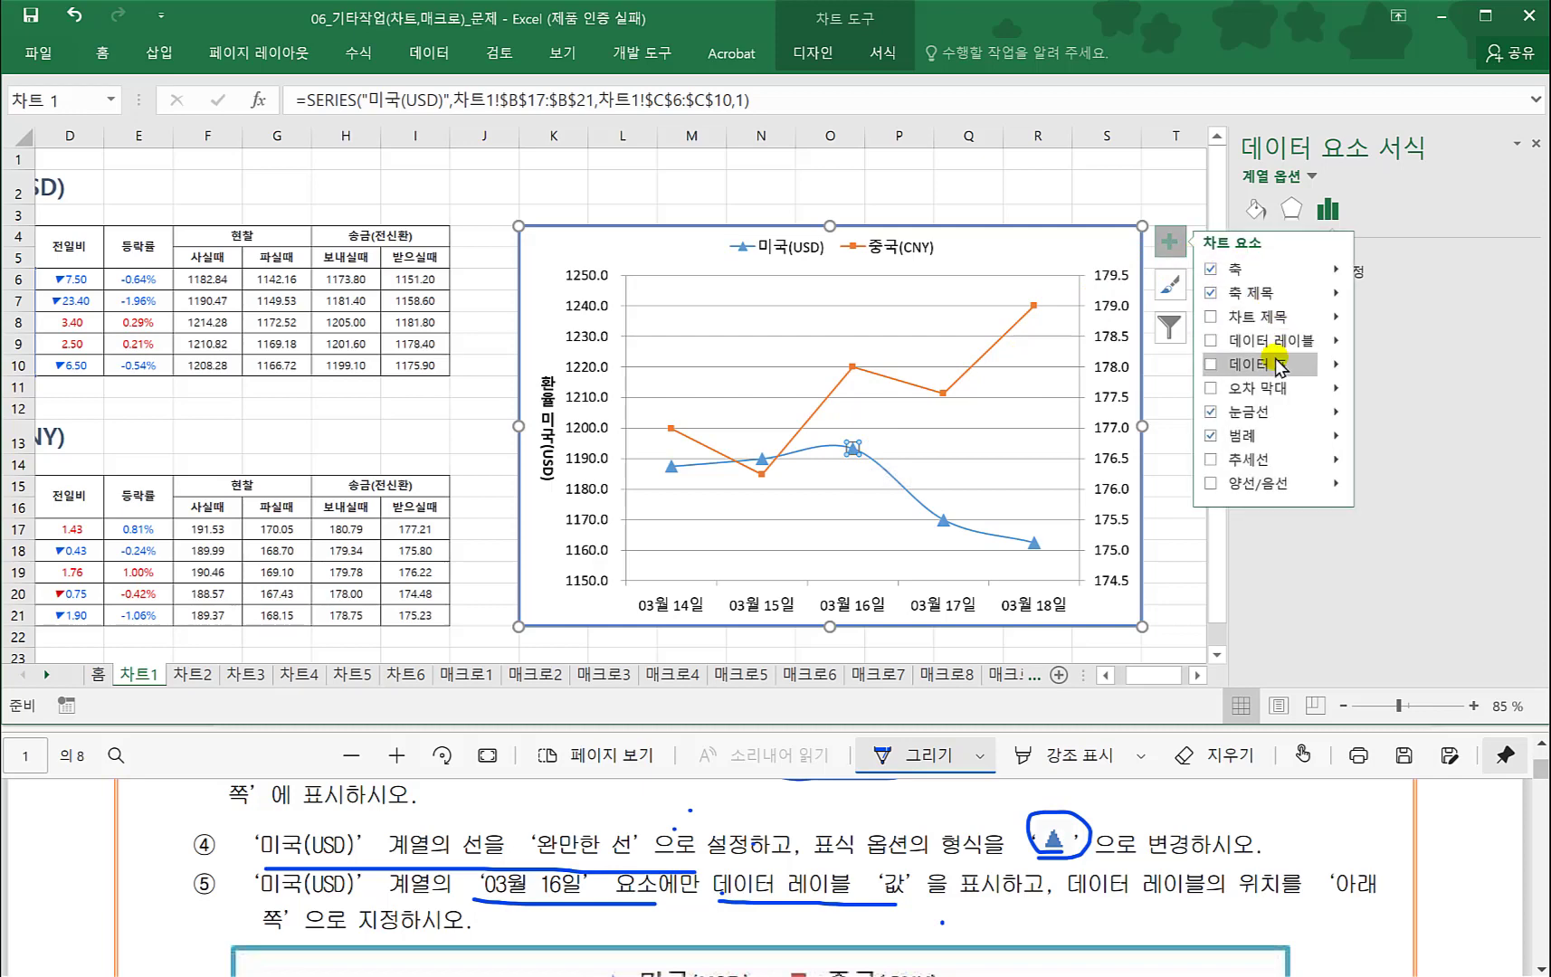
click(1337, 341)
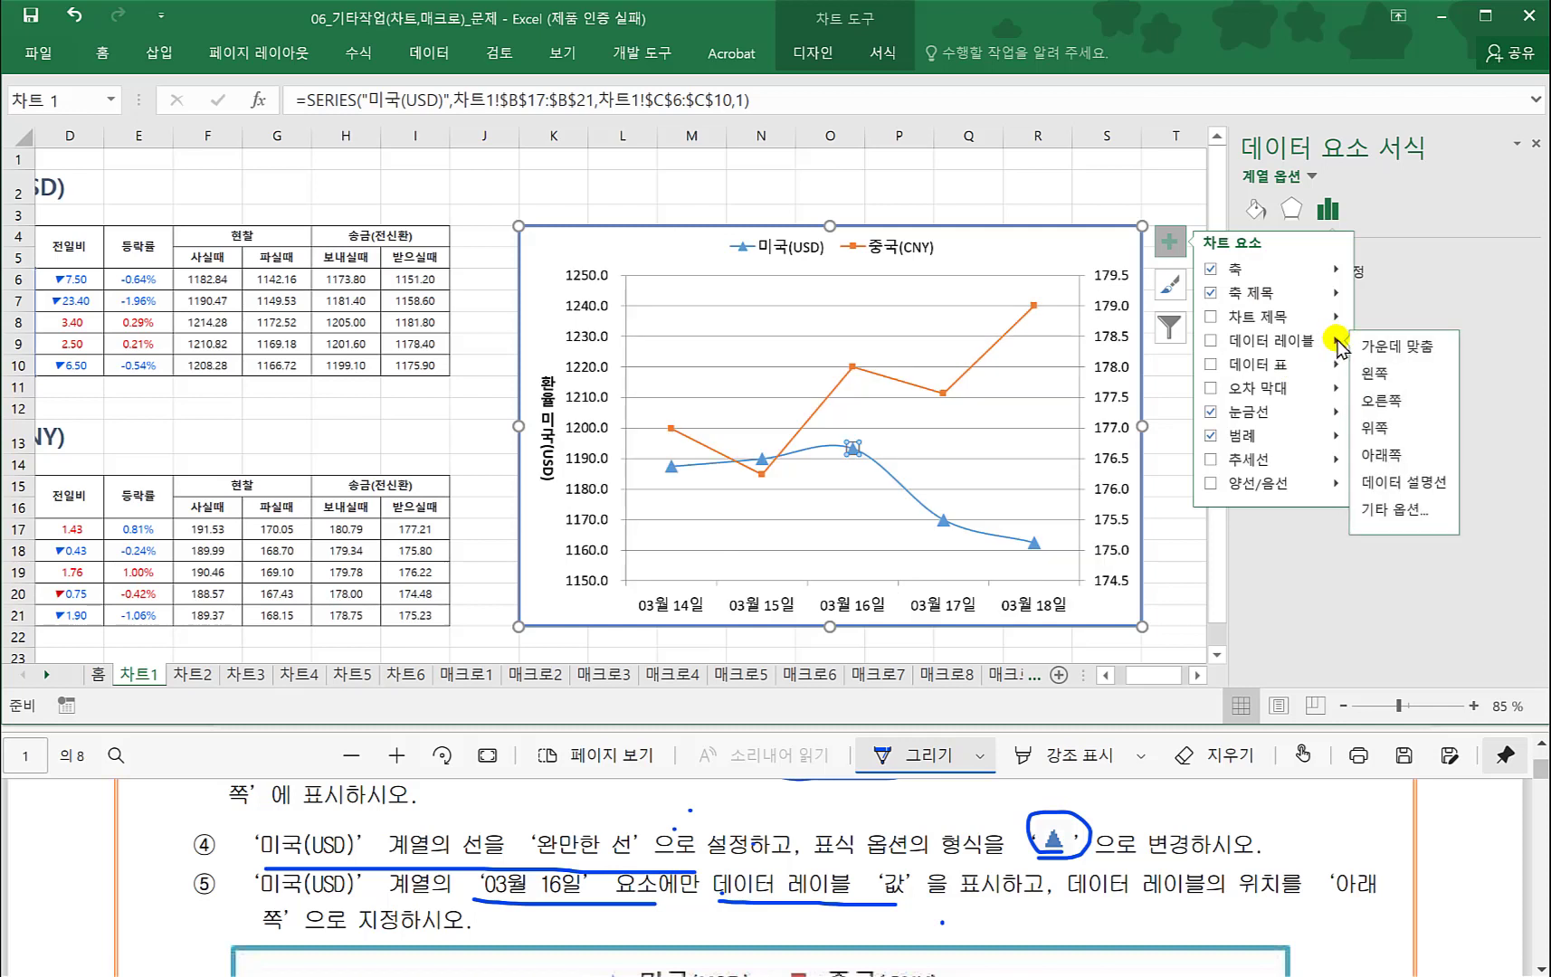
click(1381, 456)
- Underline the '아래쪽' label position in the fifth PDF chart instruction and return to the workbook
drag(1335, 902, 1376, 901)
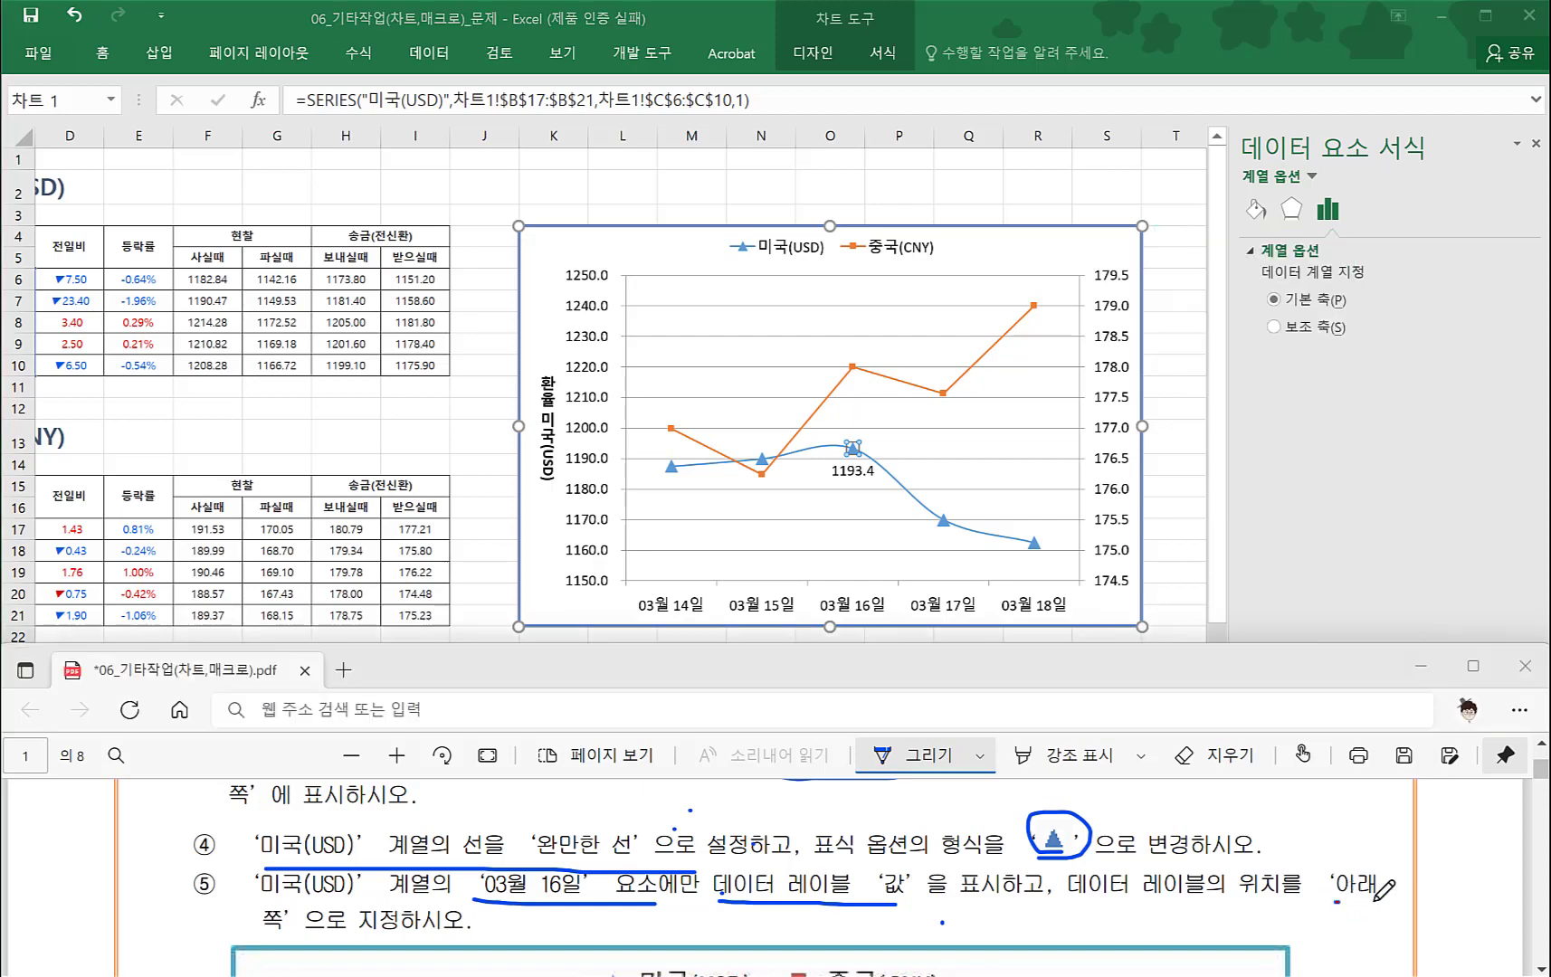
drag(255, 929, 349, 933)
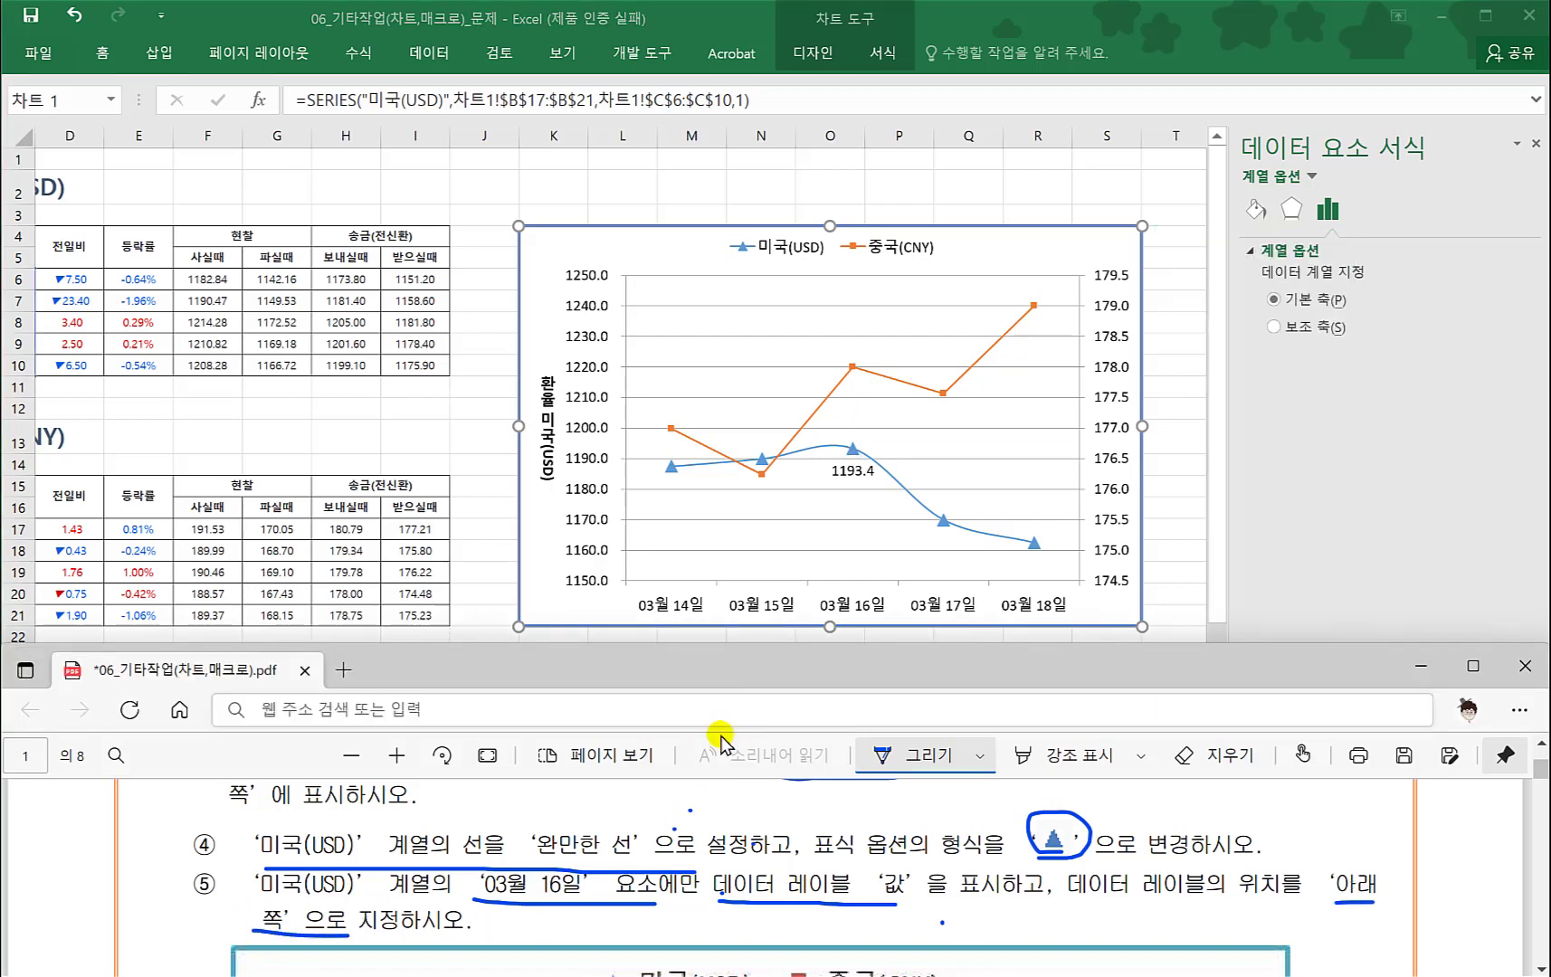
click(1161, 559)
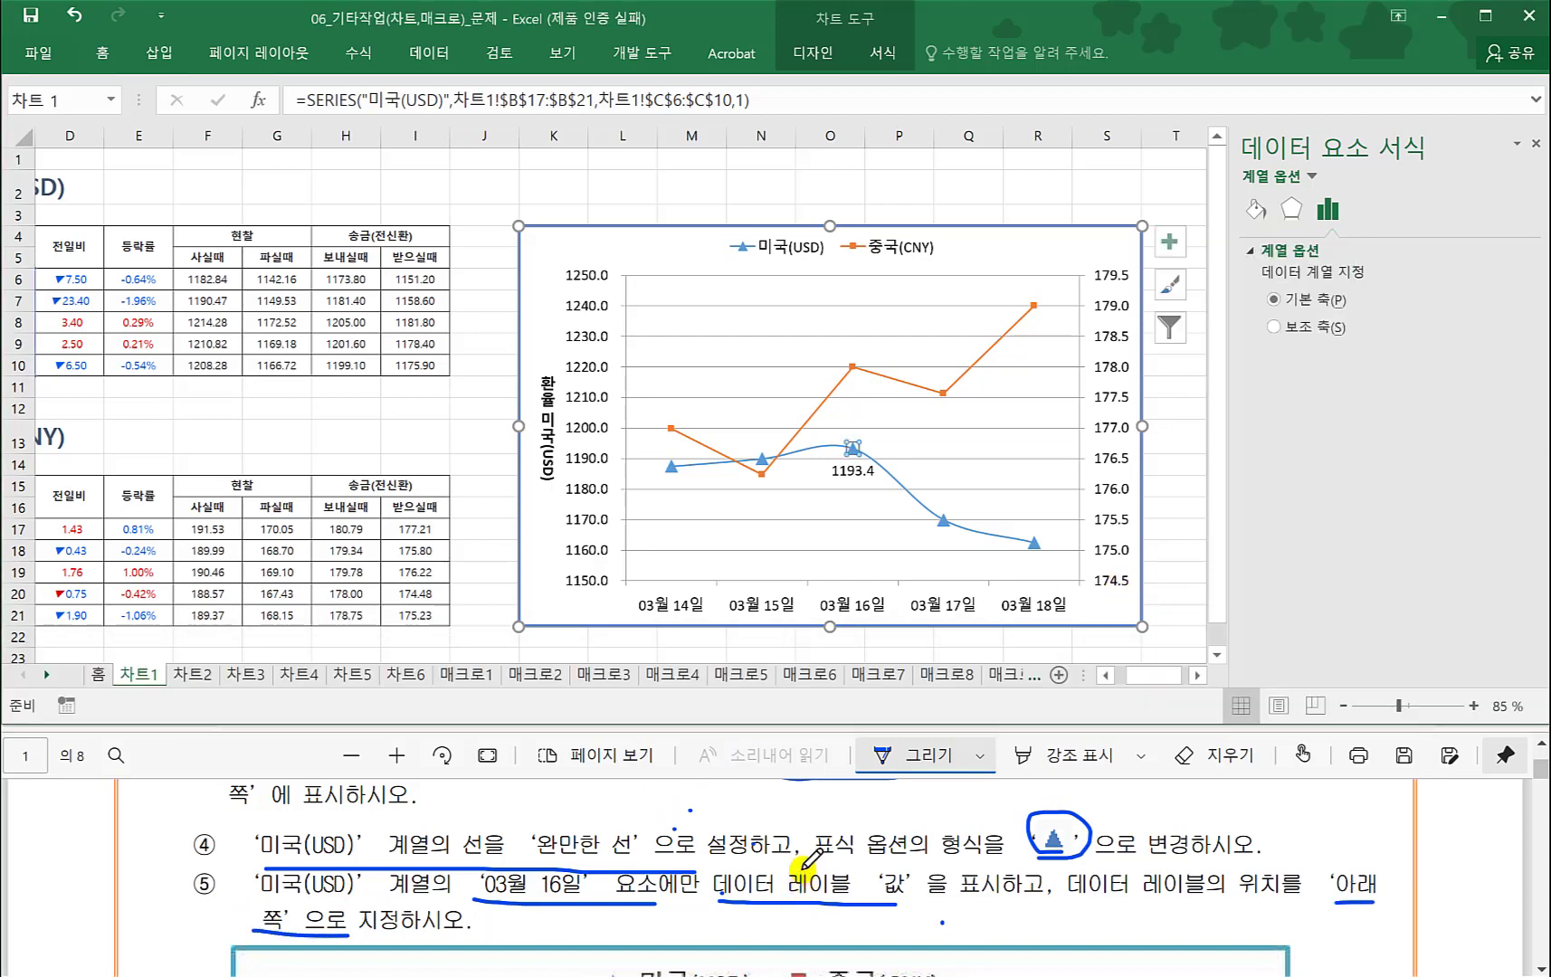
- Review the PDF's reference chart down to exercise 2 and open sheet 차트2 in the workbook
click(802, 868)
scroll(800, 871, down, 3)
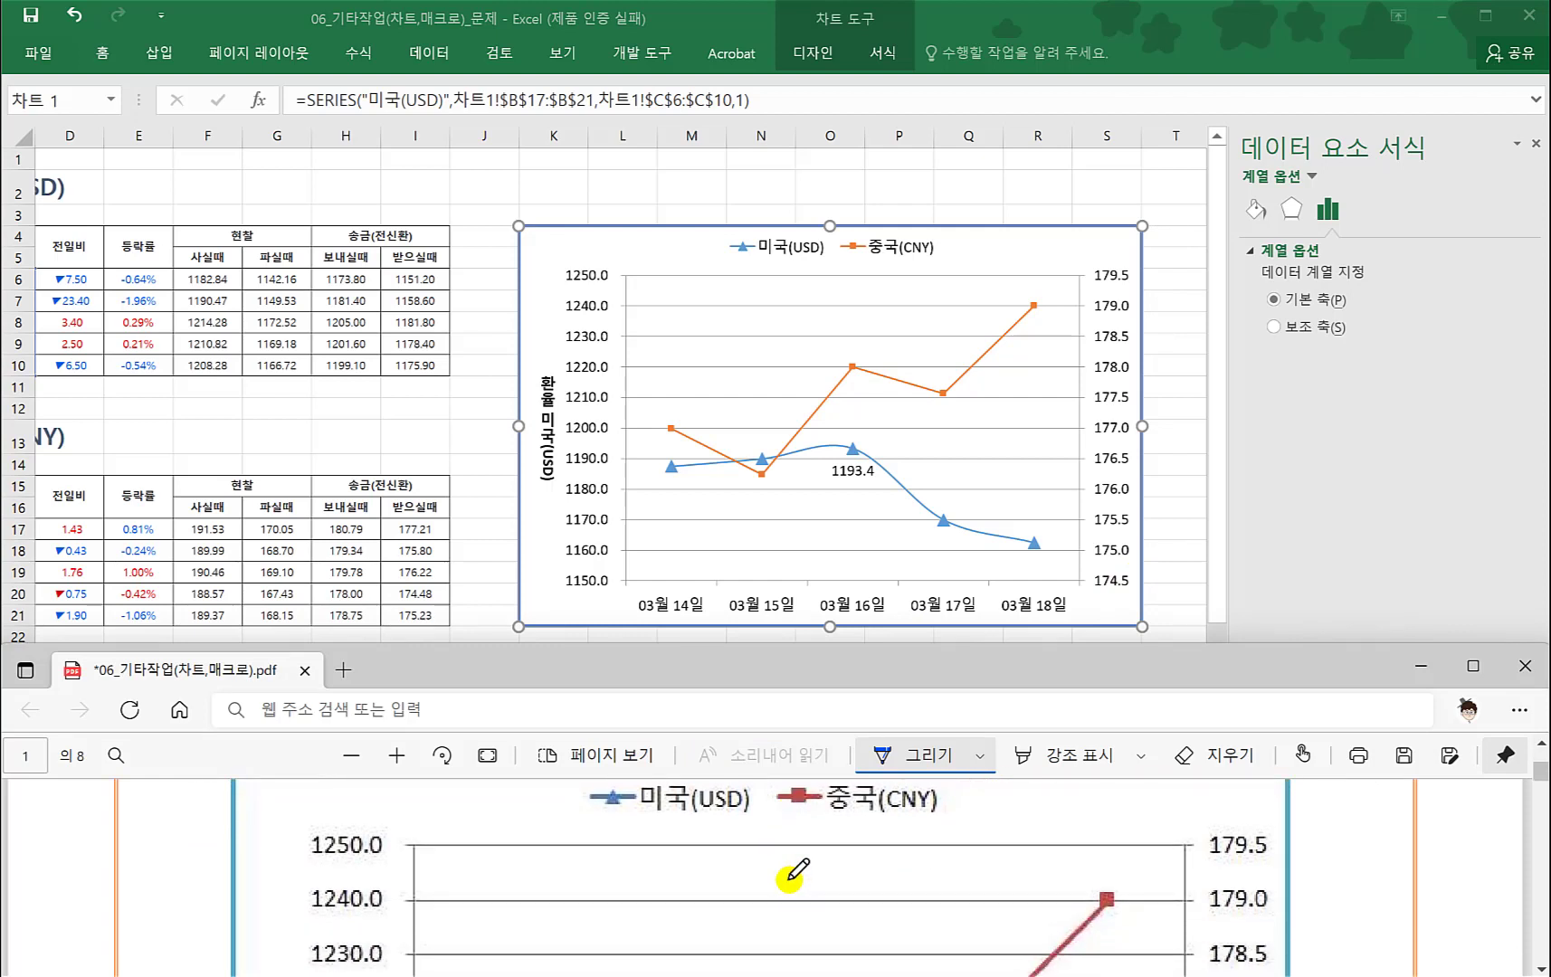
scroll(796, 872, down, 4)
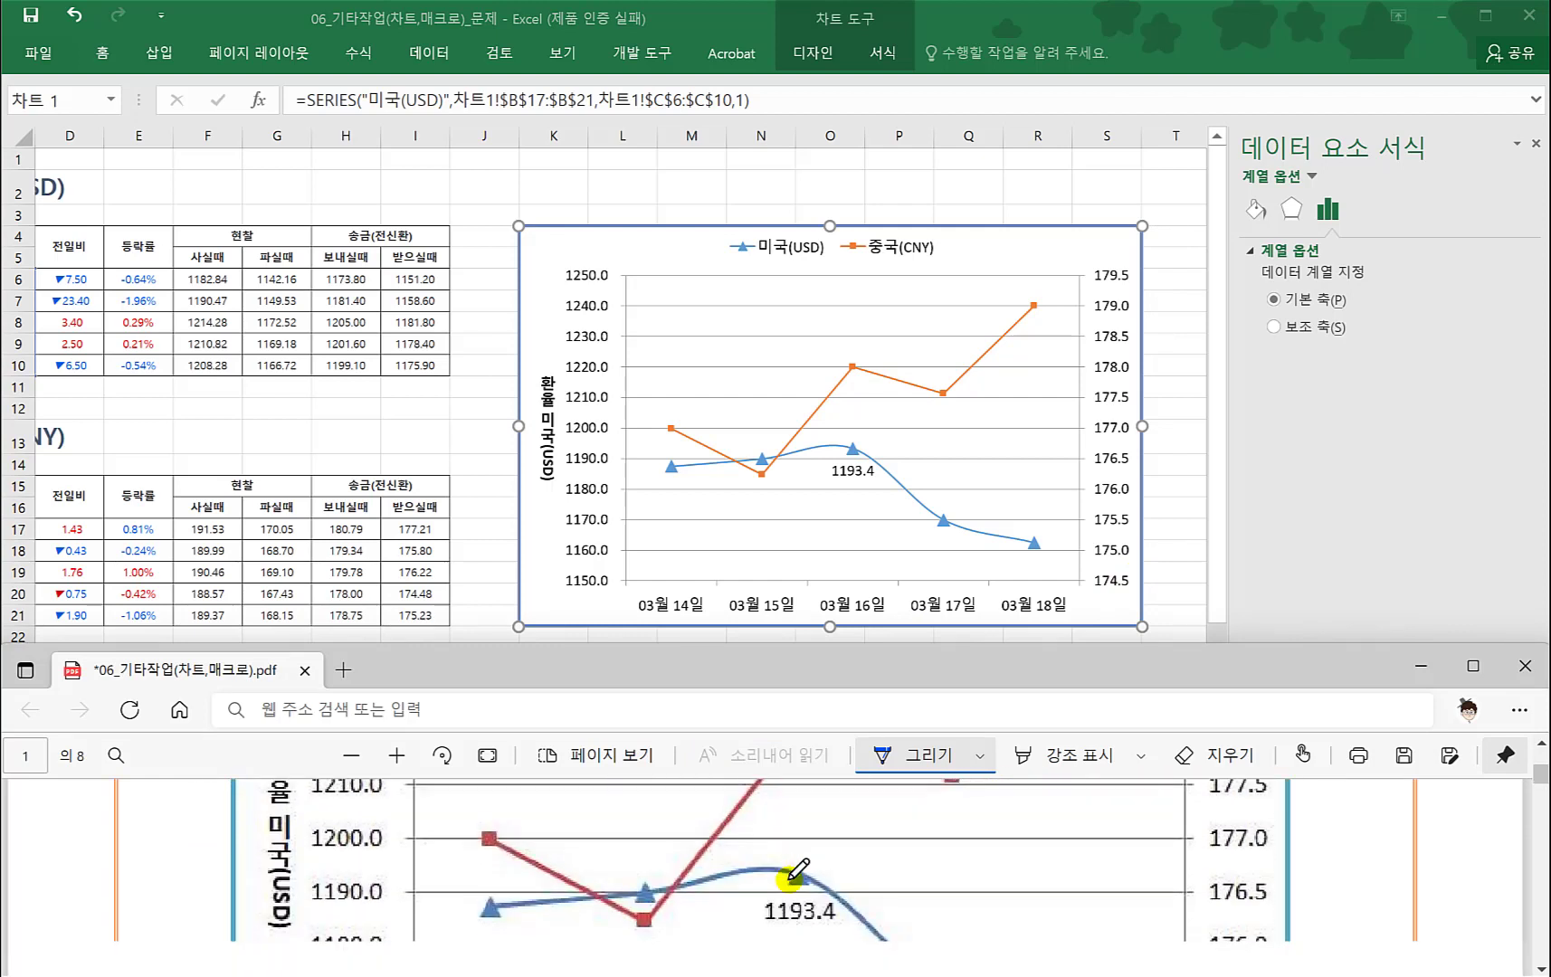
scroll(796, 872, down, 5)
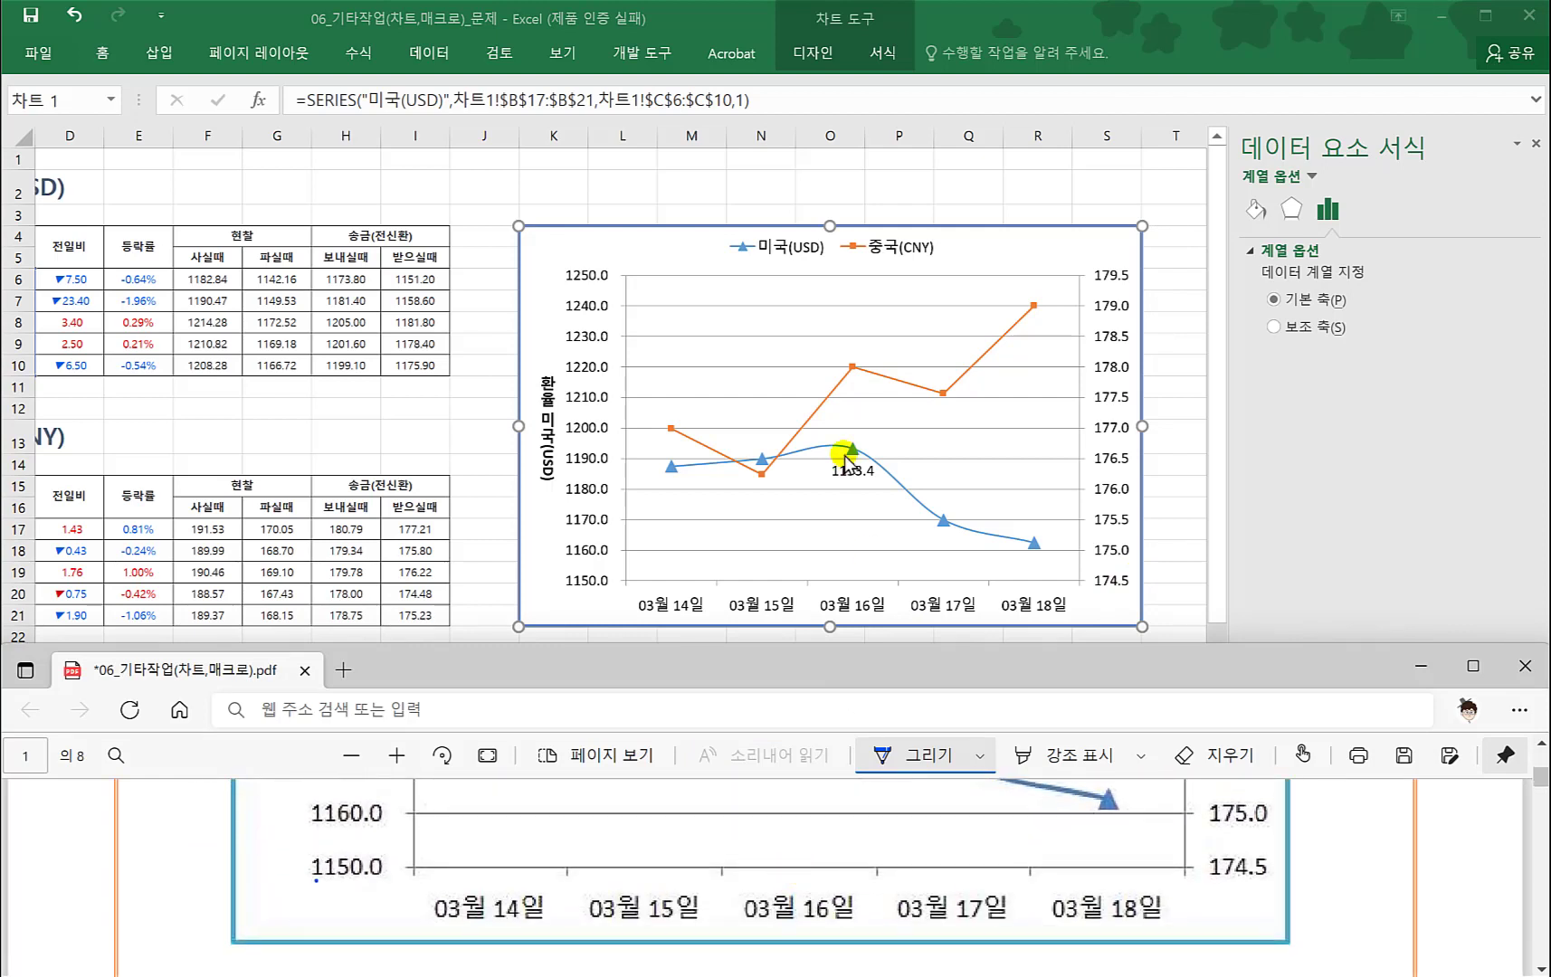
scroll(800, 848, down, 3)
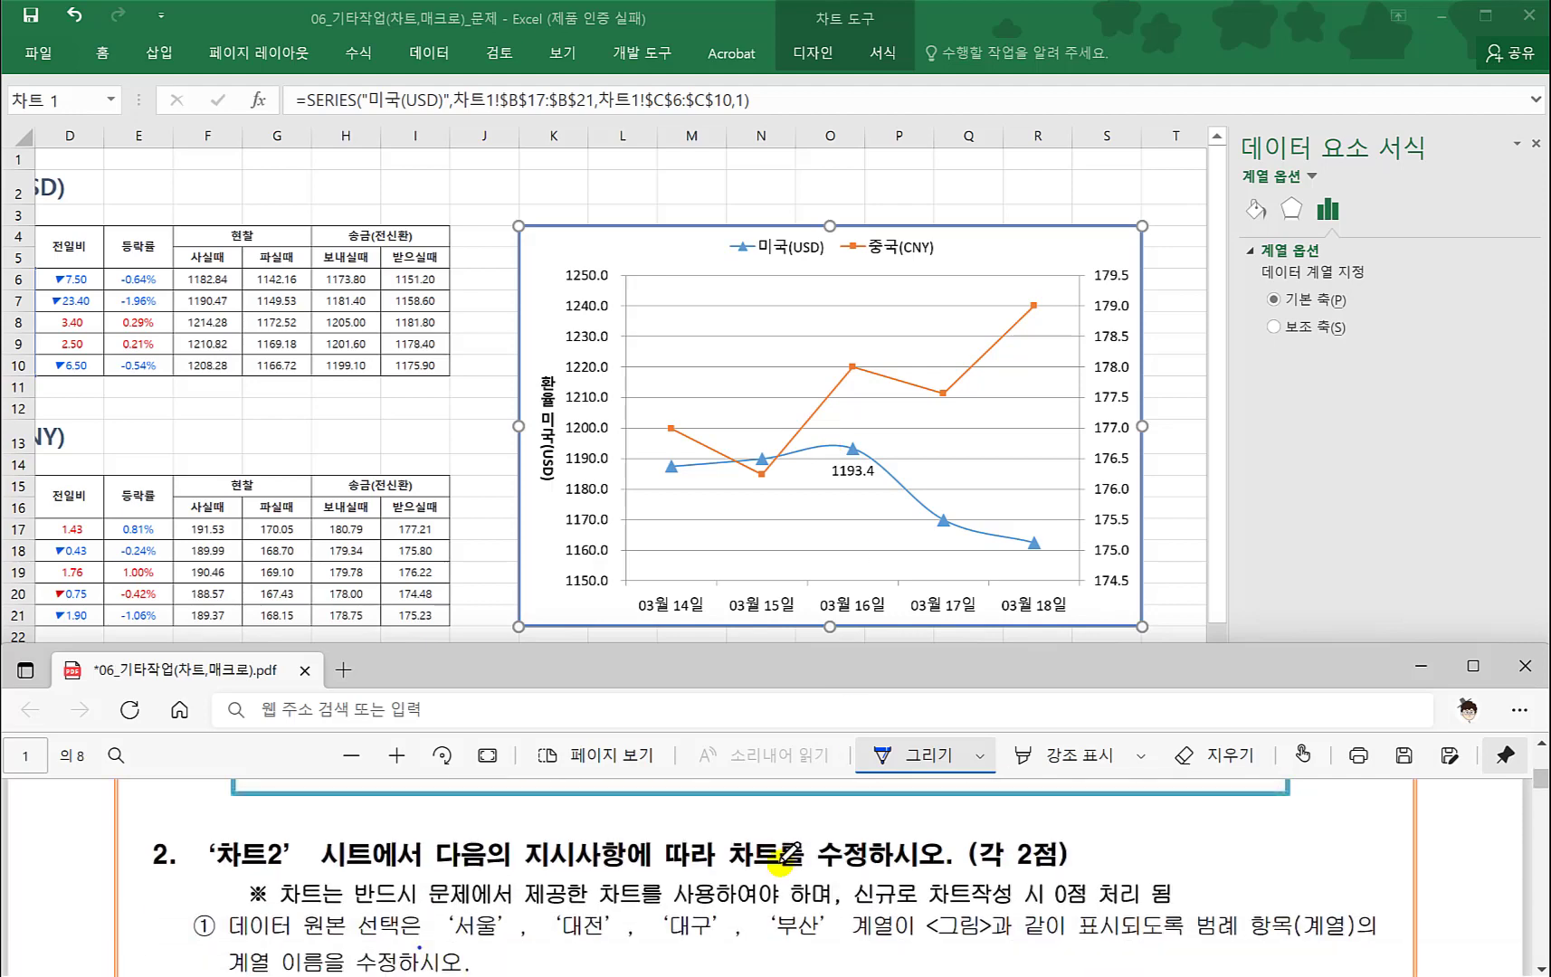
click(451, 575)
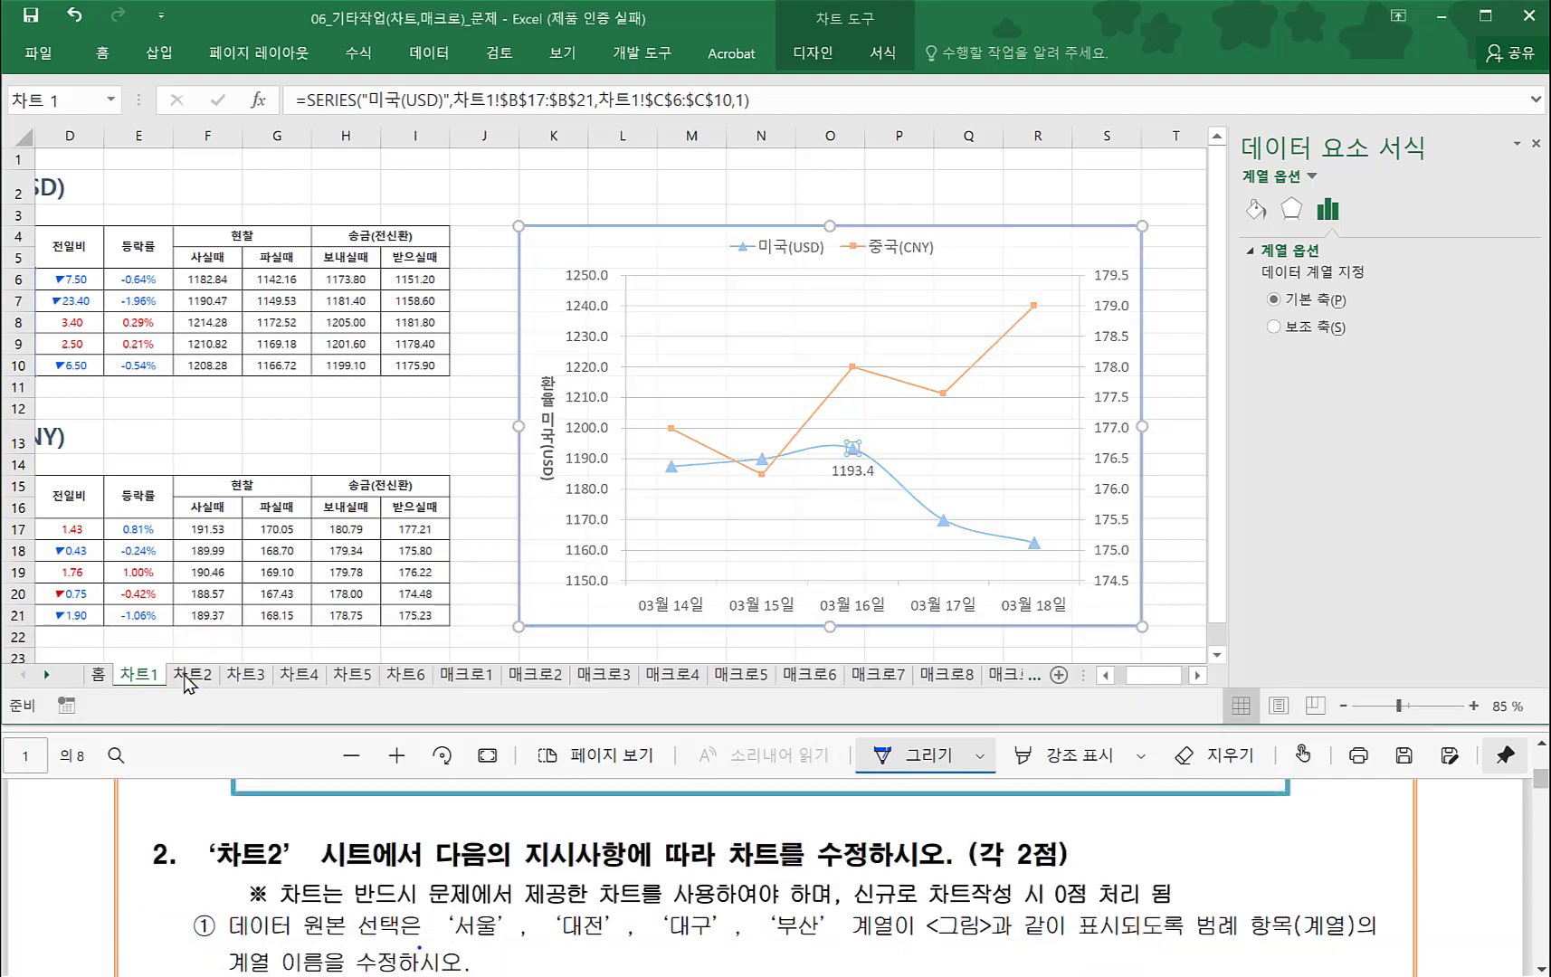
click(185, 677)
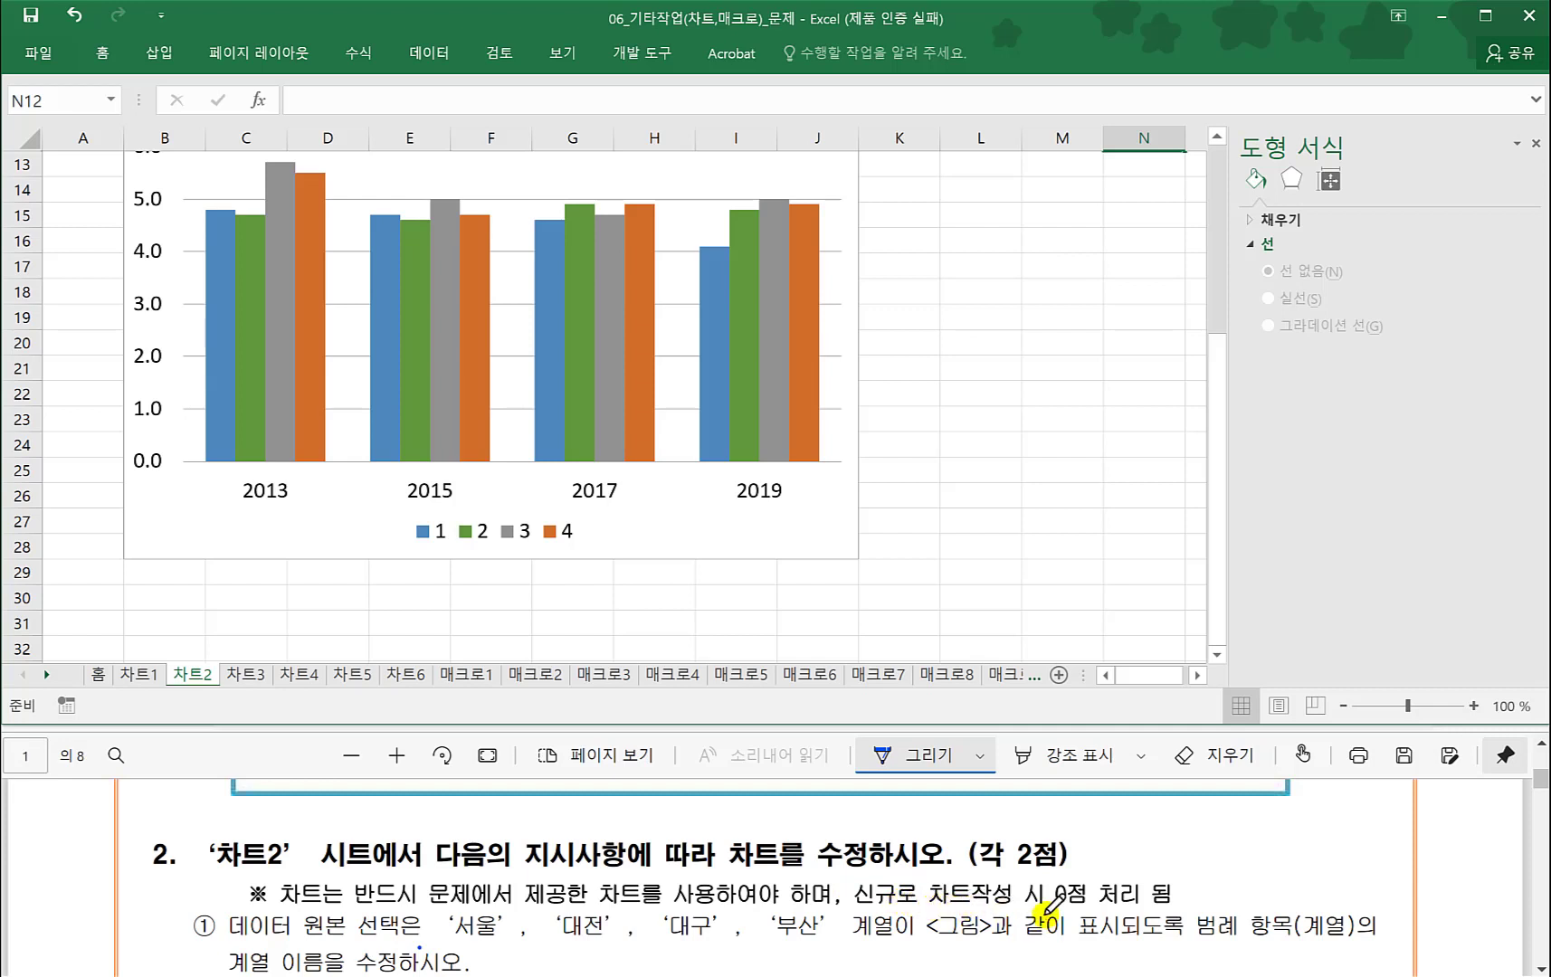
- Underline the series names '서울', '대전', '대구', '부산' in the first instruction of PDF exercise 2
click(800, 506)
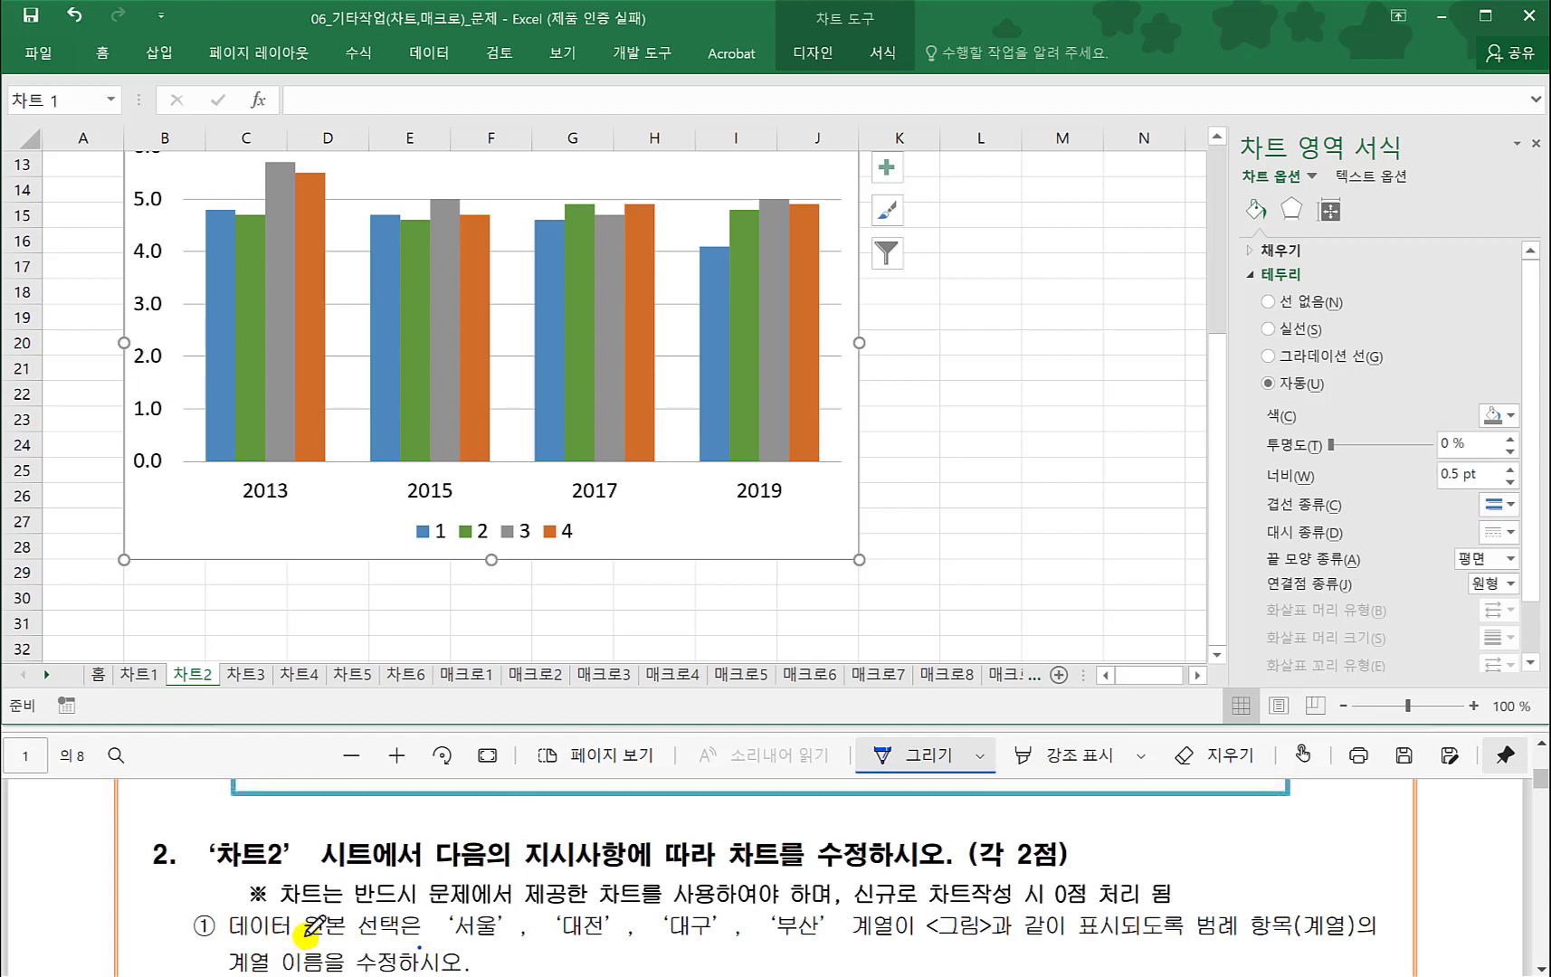
click(411, 934)
drag(436, 941, 831, 944)
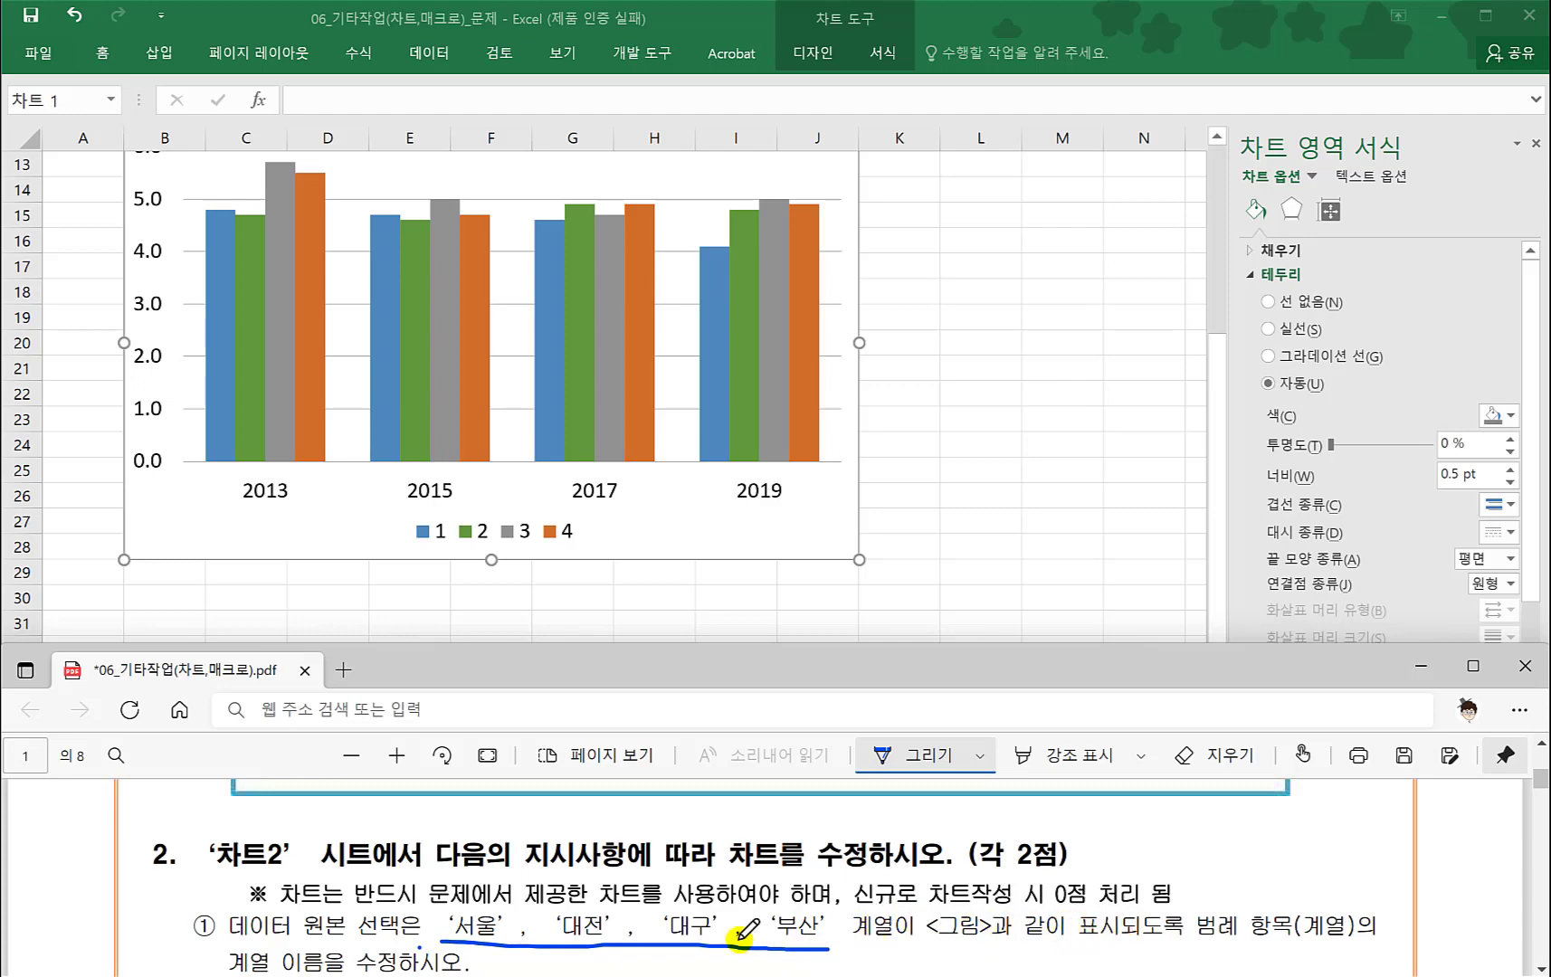
scroll(426, 882, down, 1)
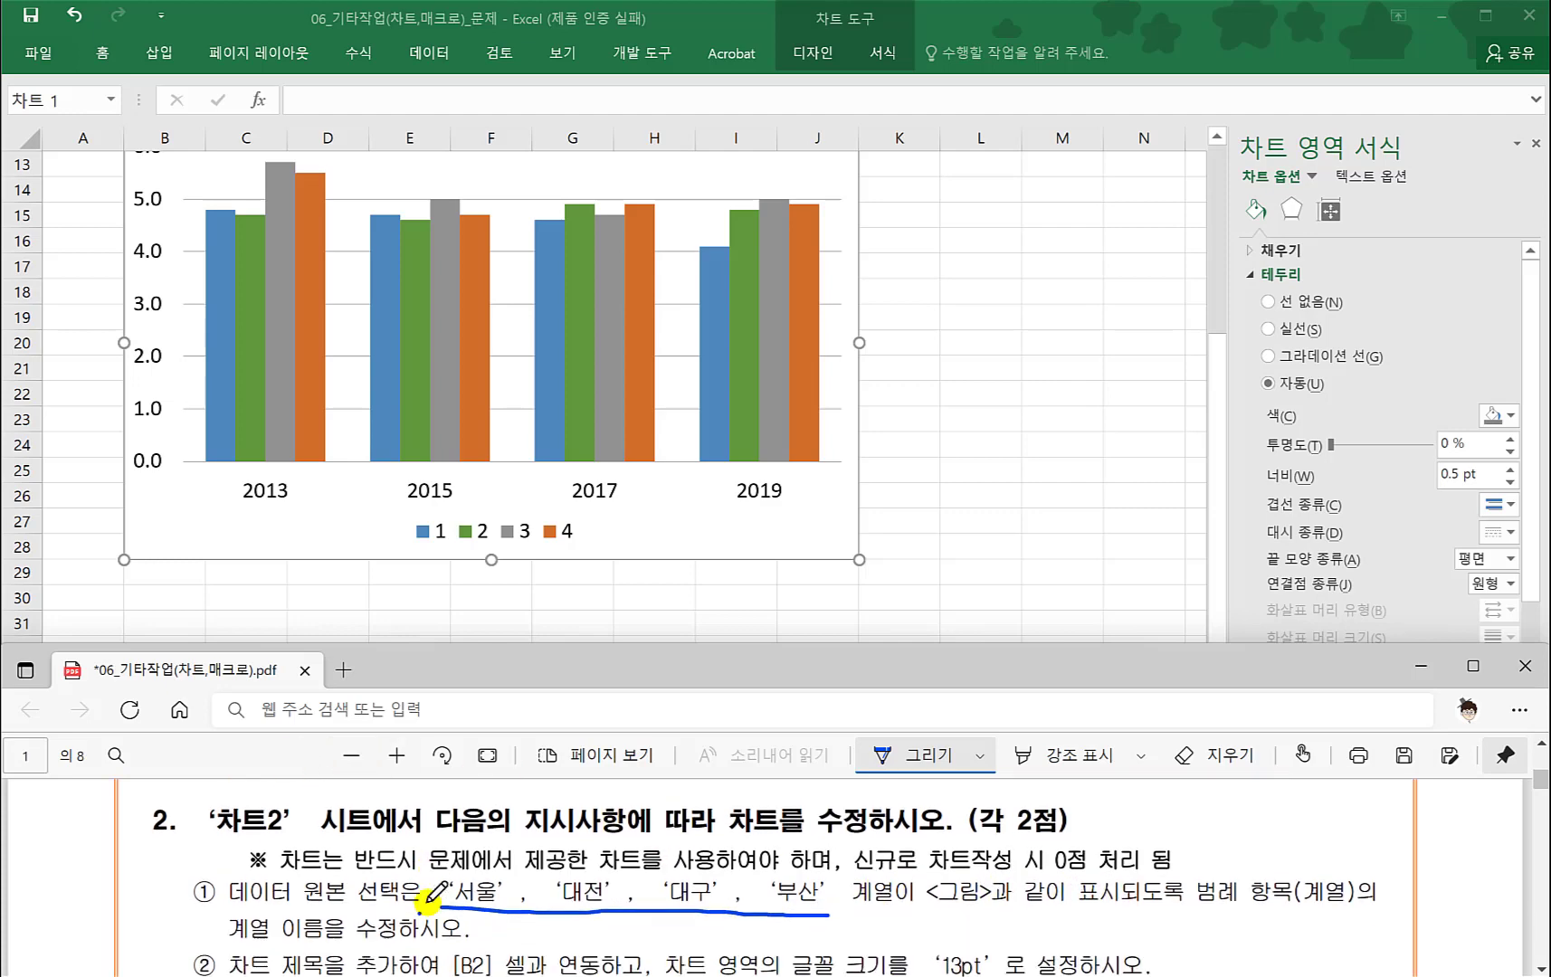
- Open the 차트2 chart's data source selection and rename the first legend series as 서울
click(693, 521)
right_click(692, 521)
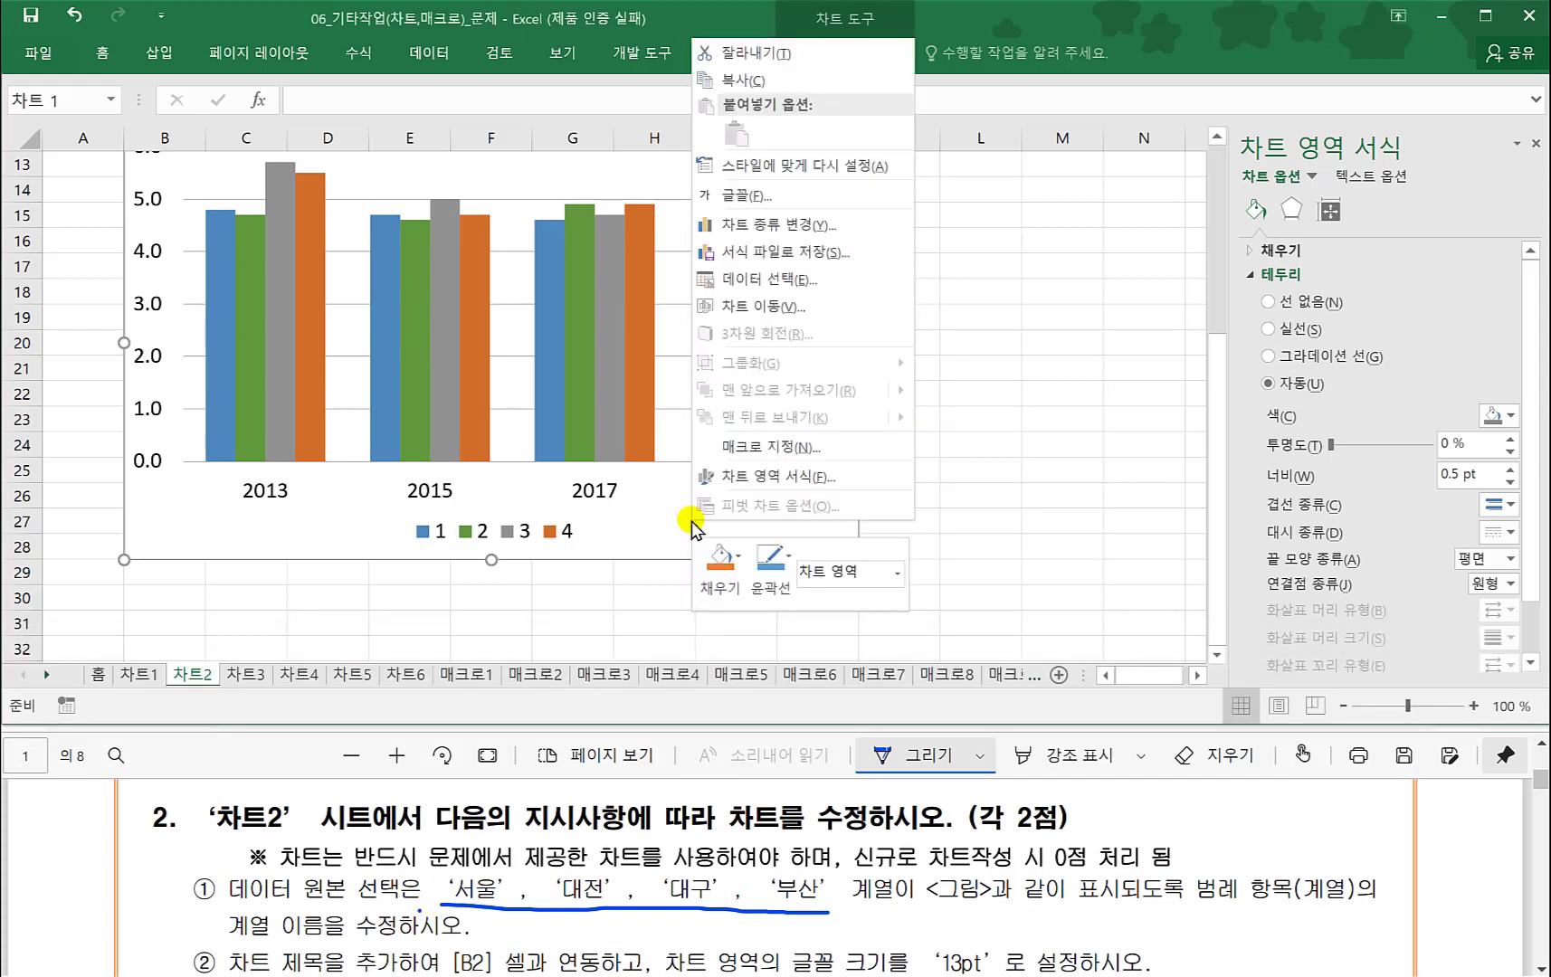
click(801, 281)
drag(933, 366, 1186, 313)
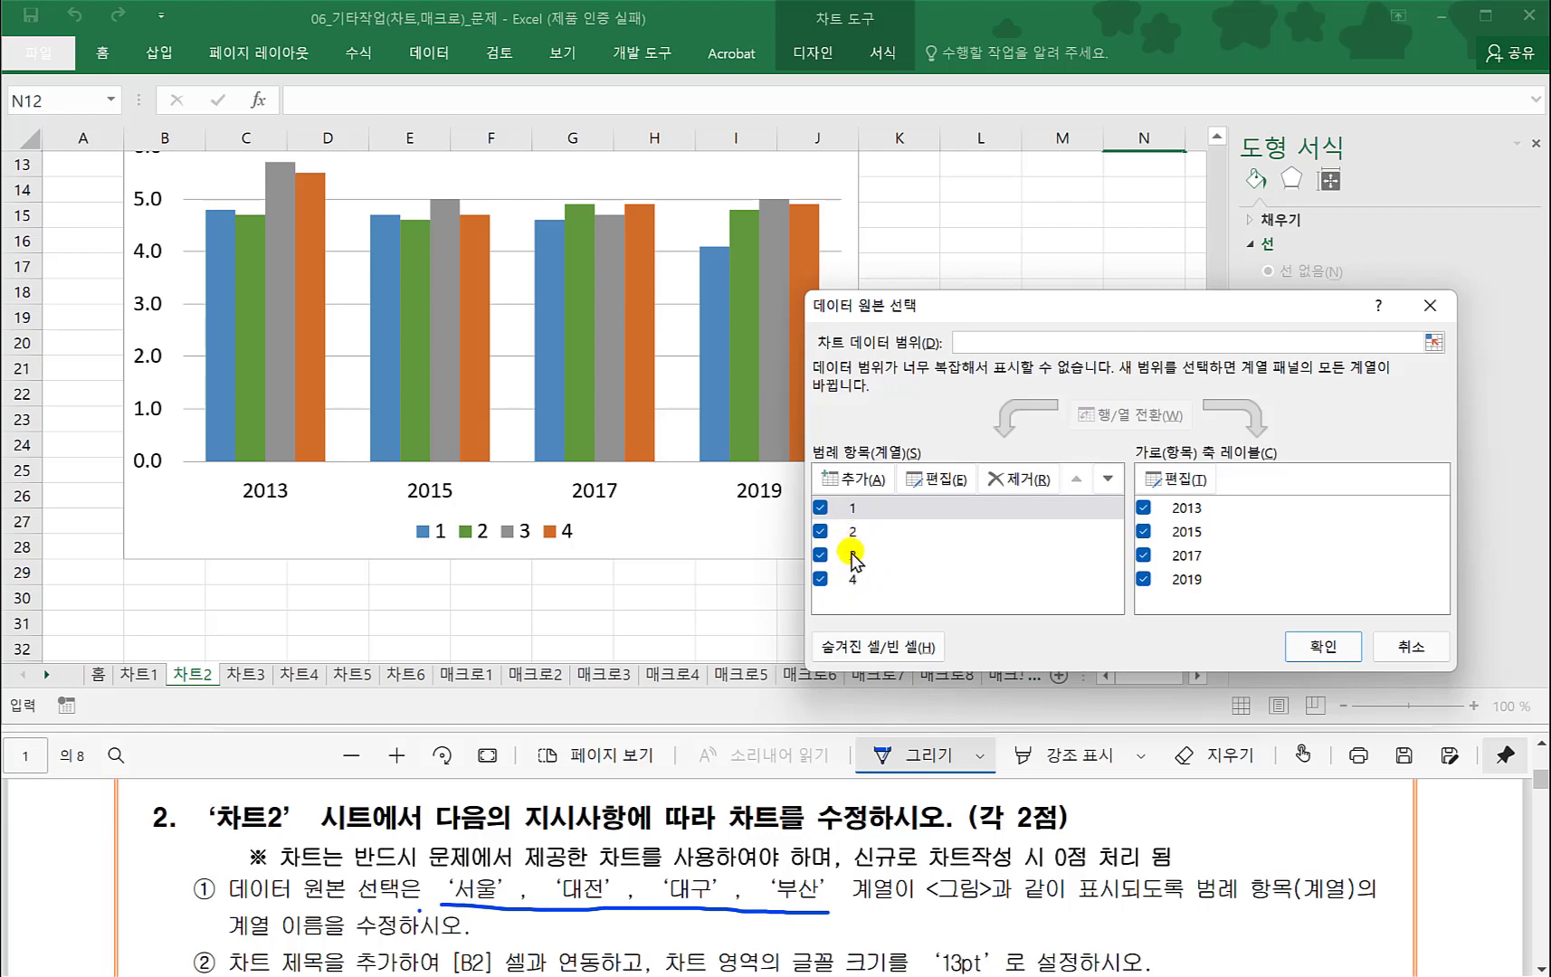
click(845, 511)
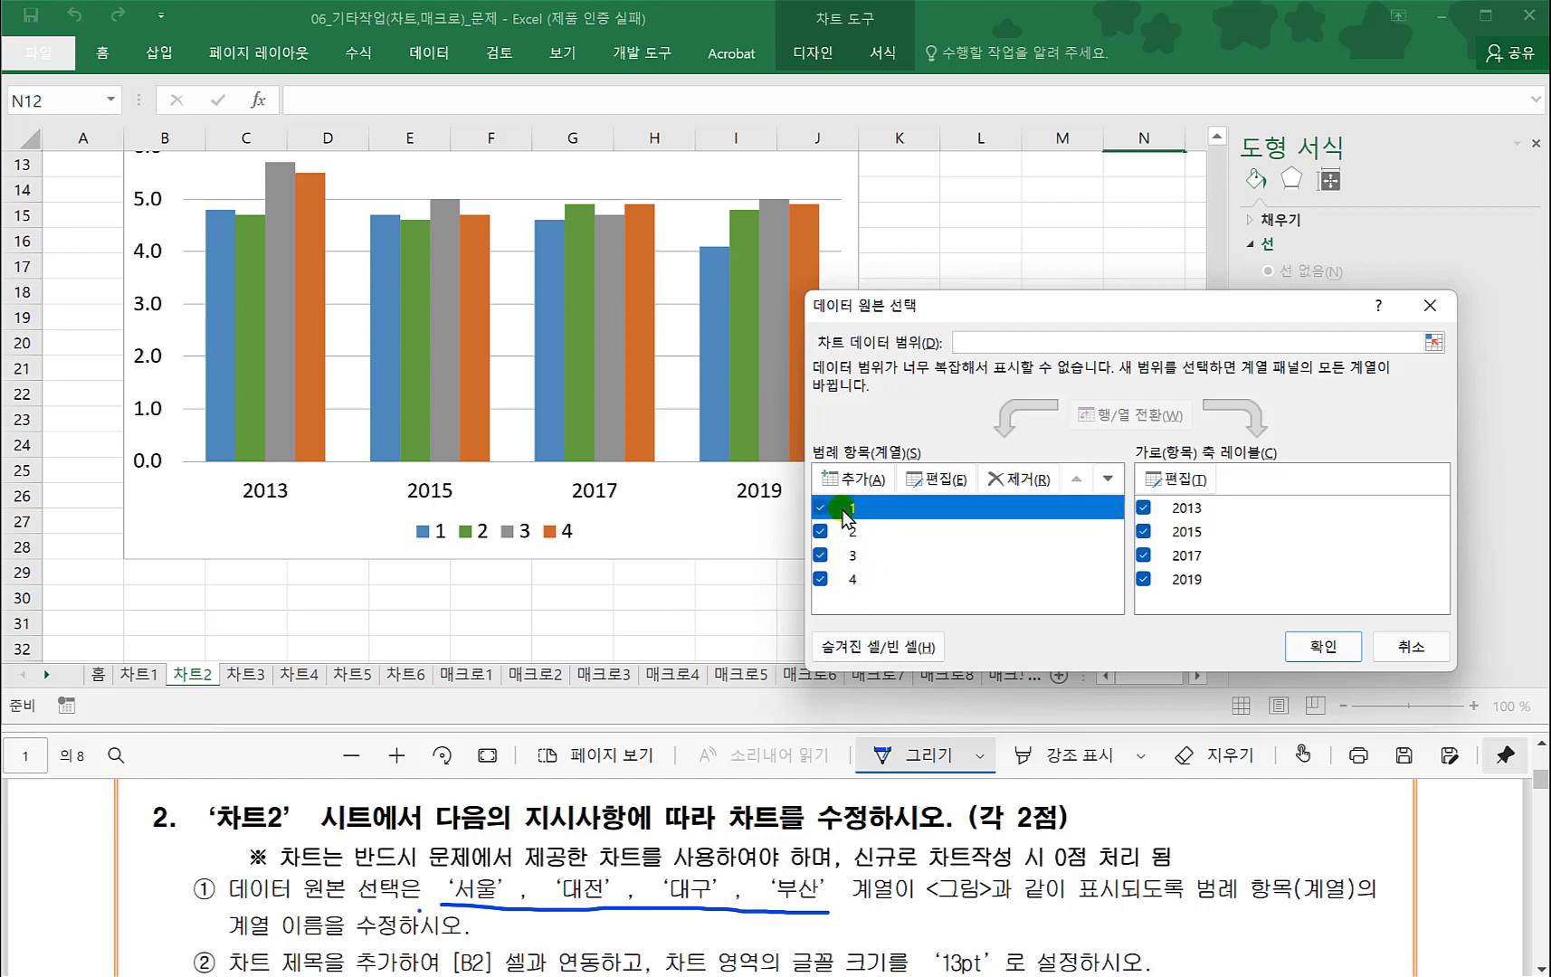
click(937, 480)
key(Delete)
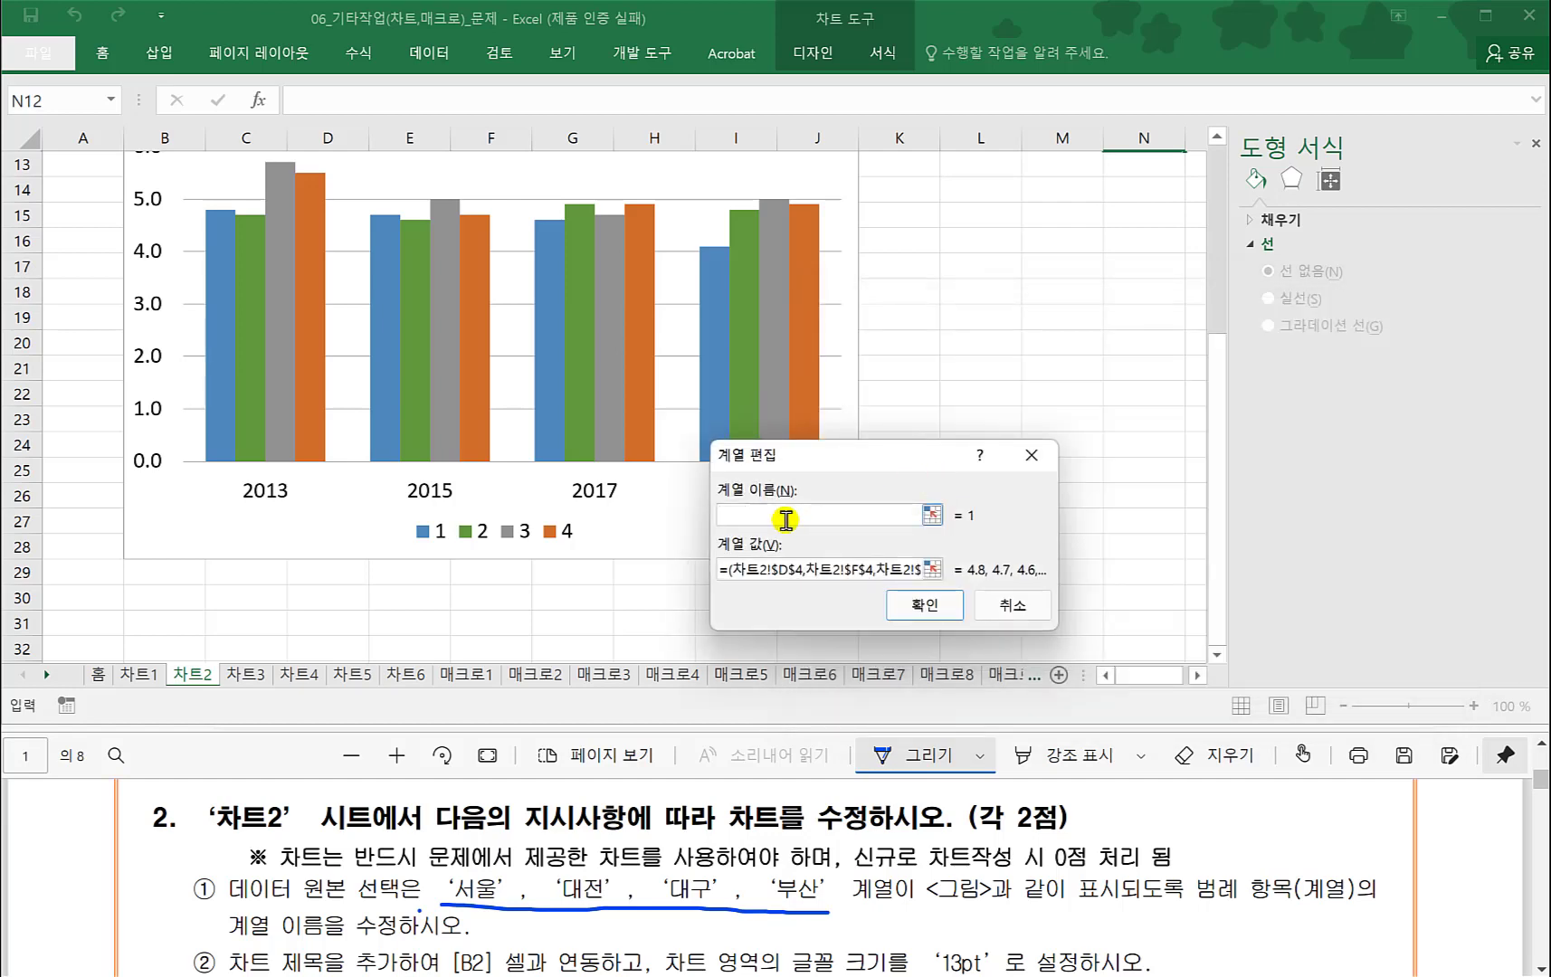
click(785, 519)
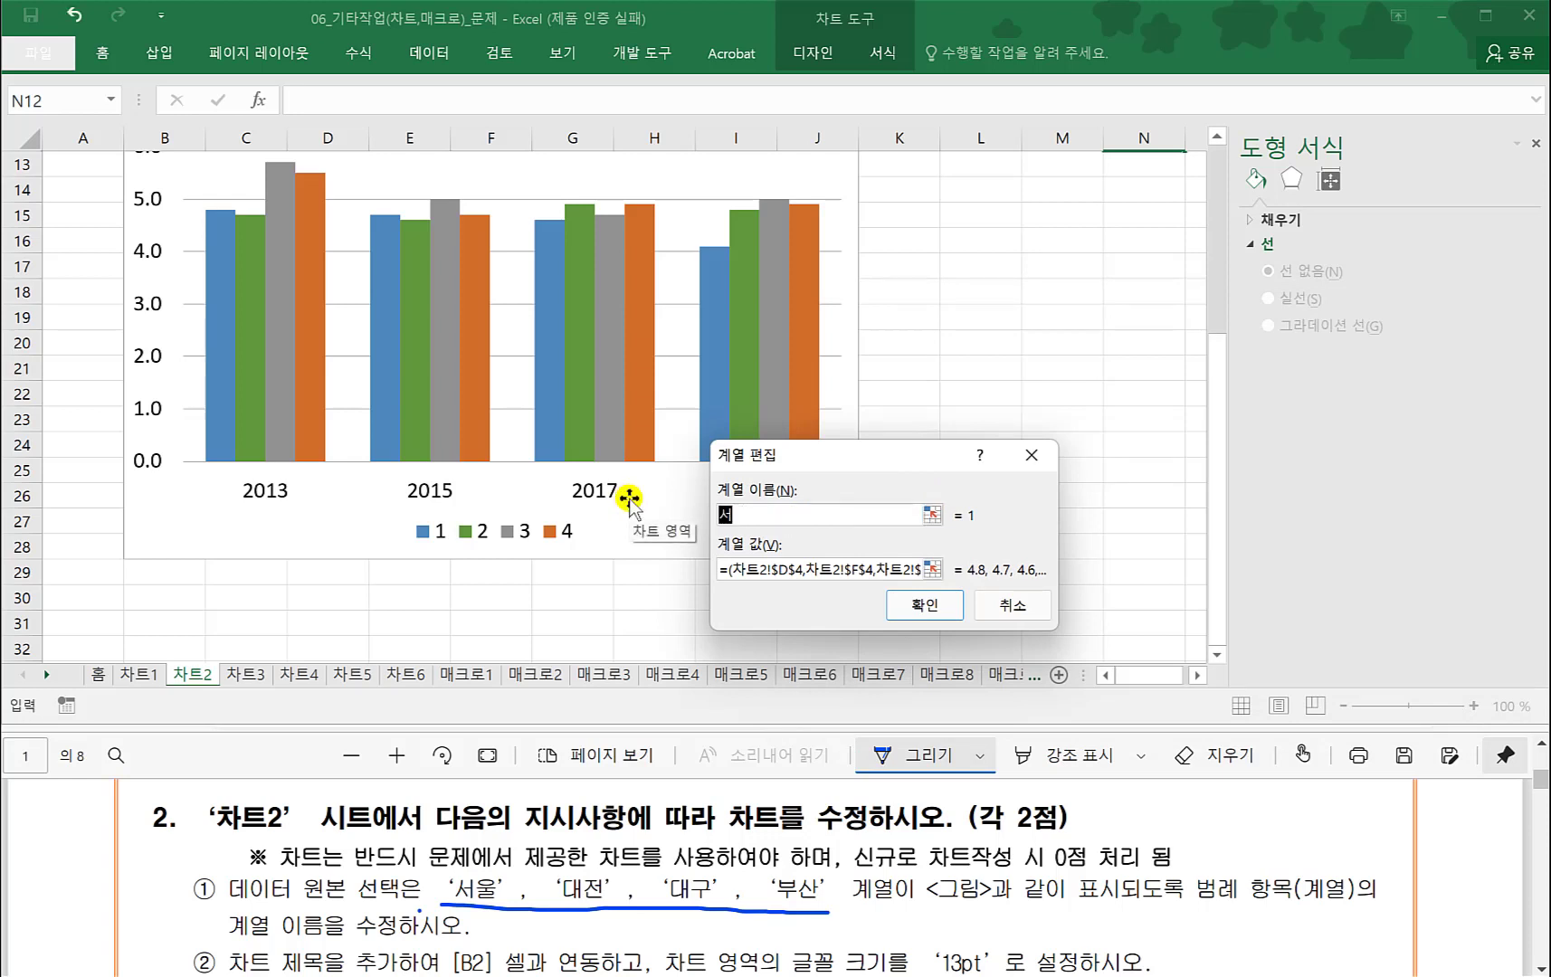
text(서울)
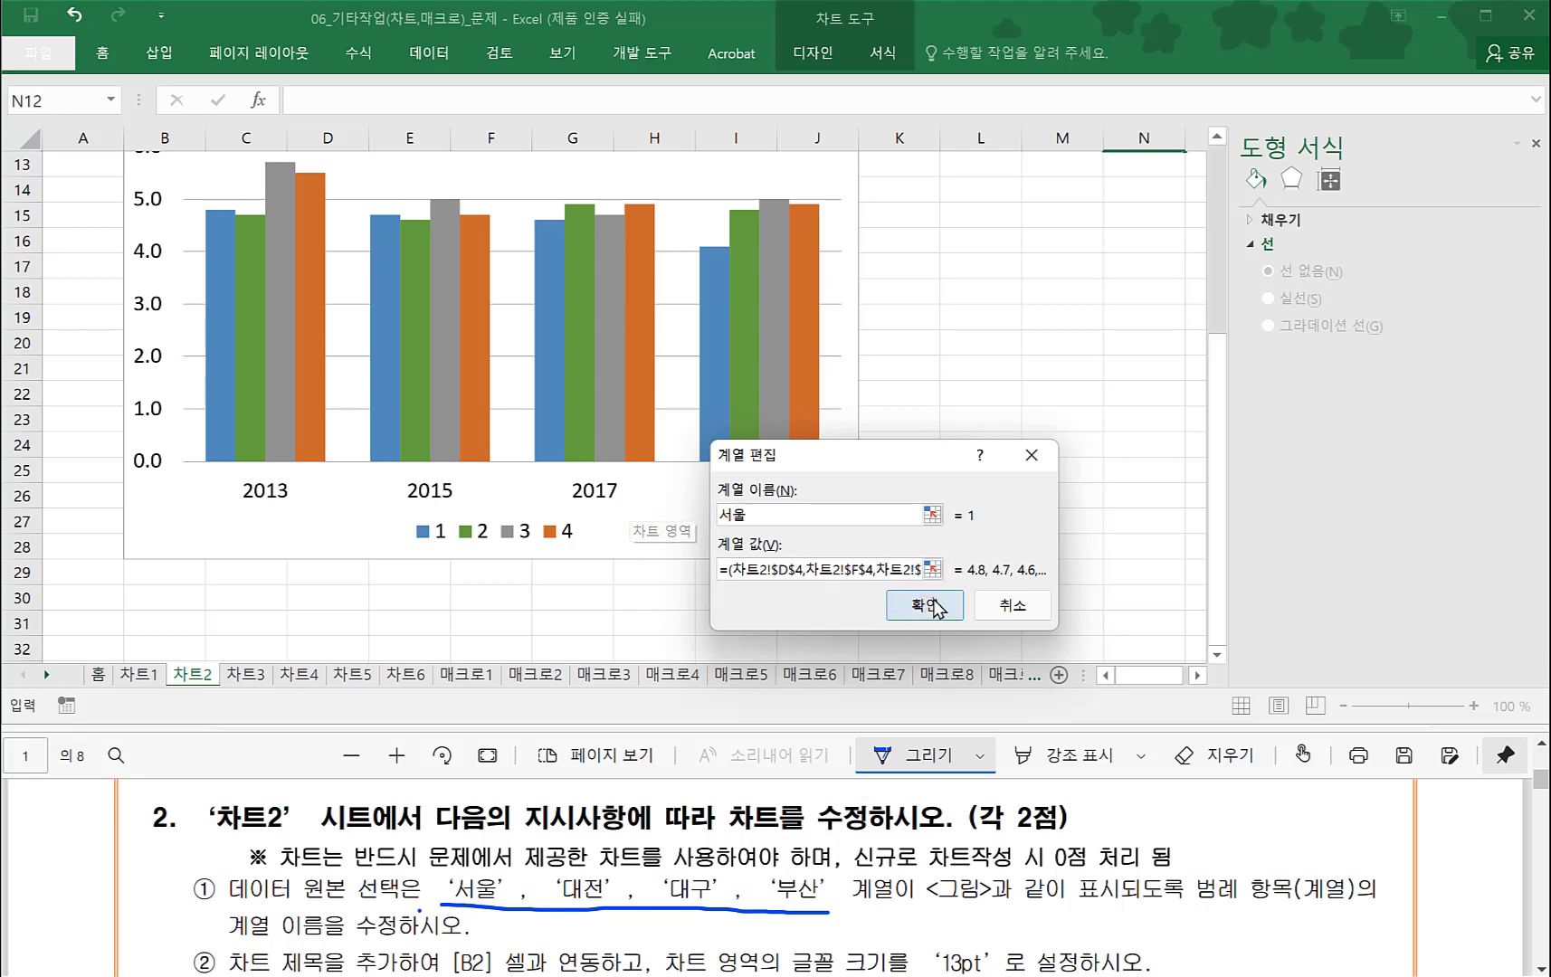
click(924, 605)
- Rename the second legend series as 대전 and the third as 대구
click(845, 534)
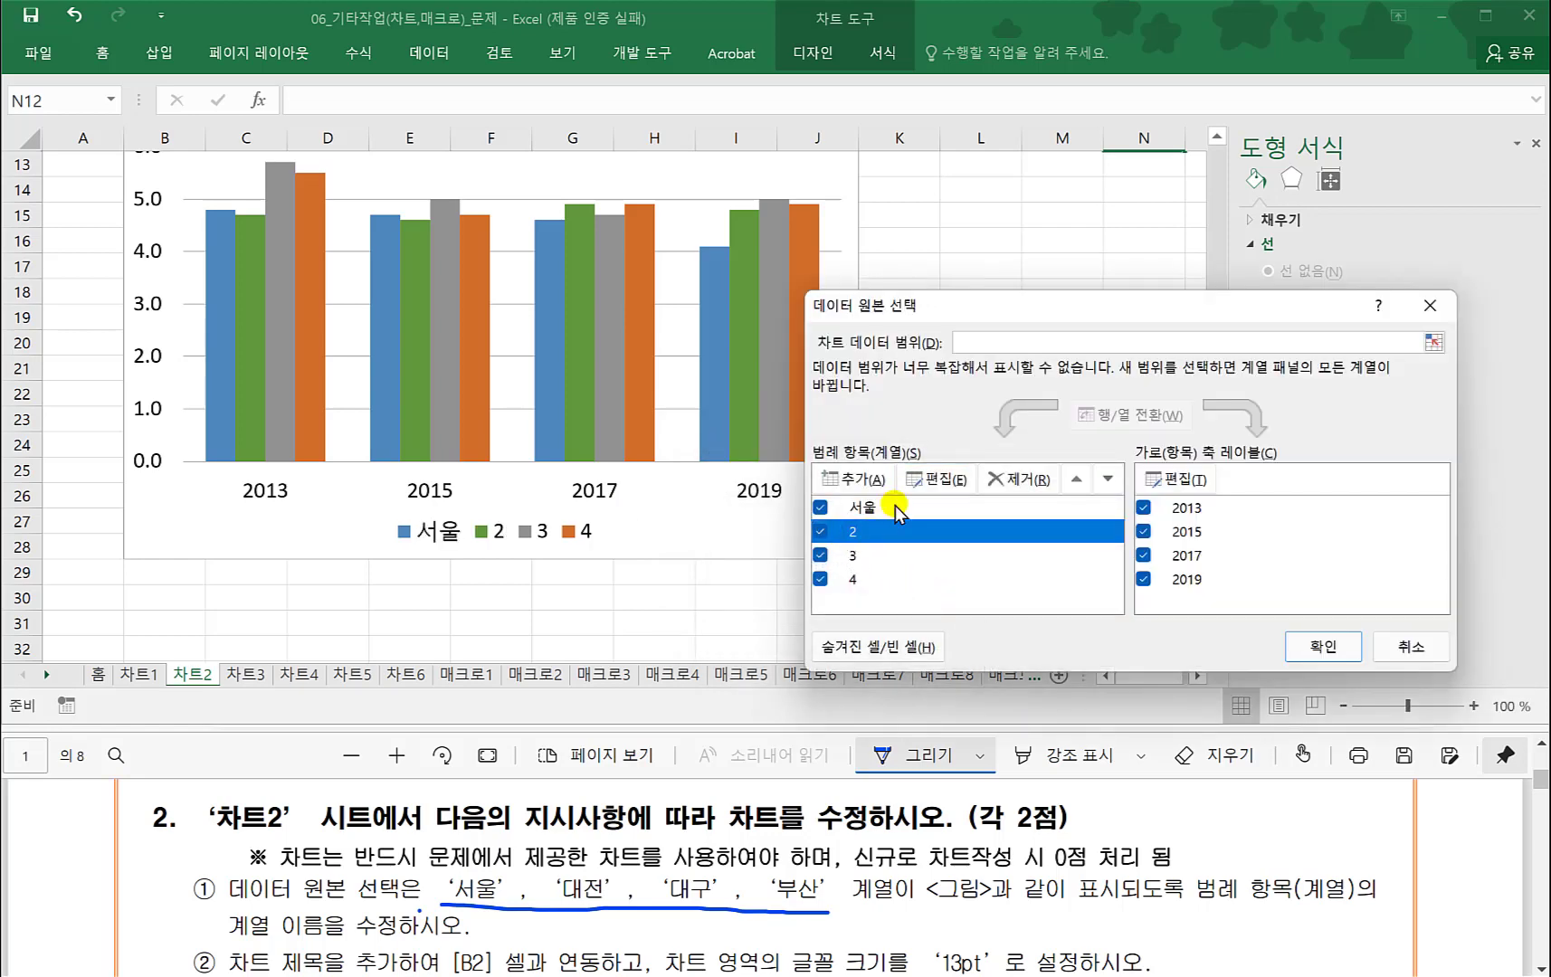
click(925, 479)
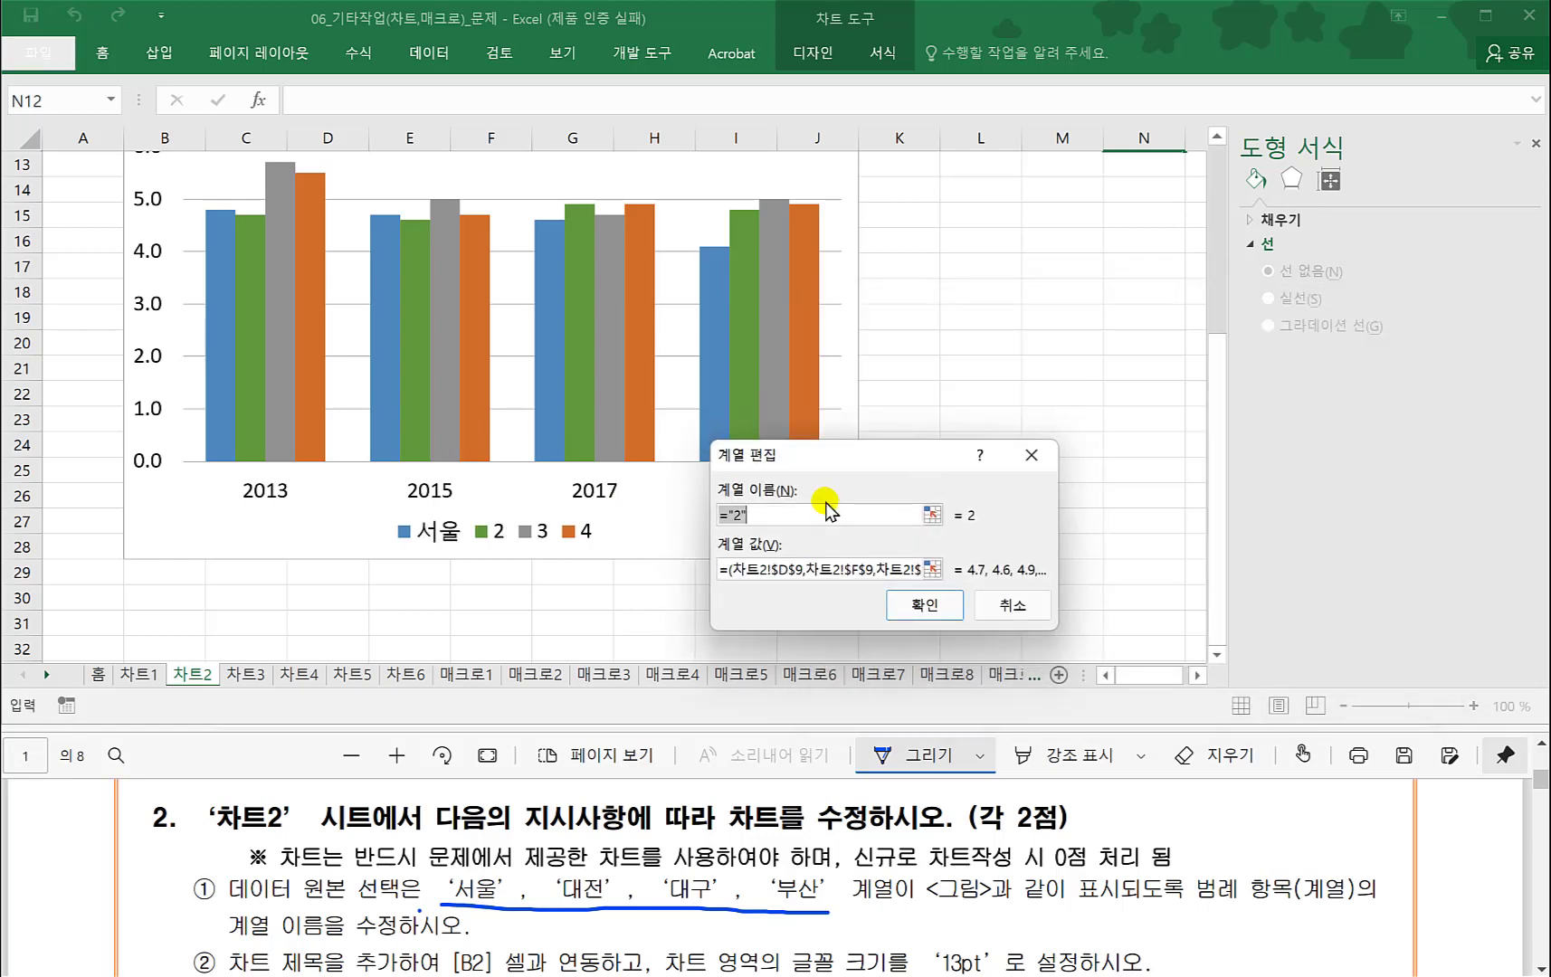
text(대전)
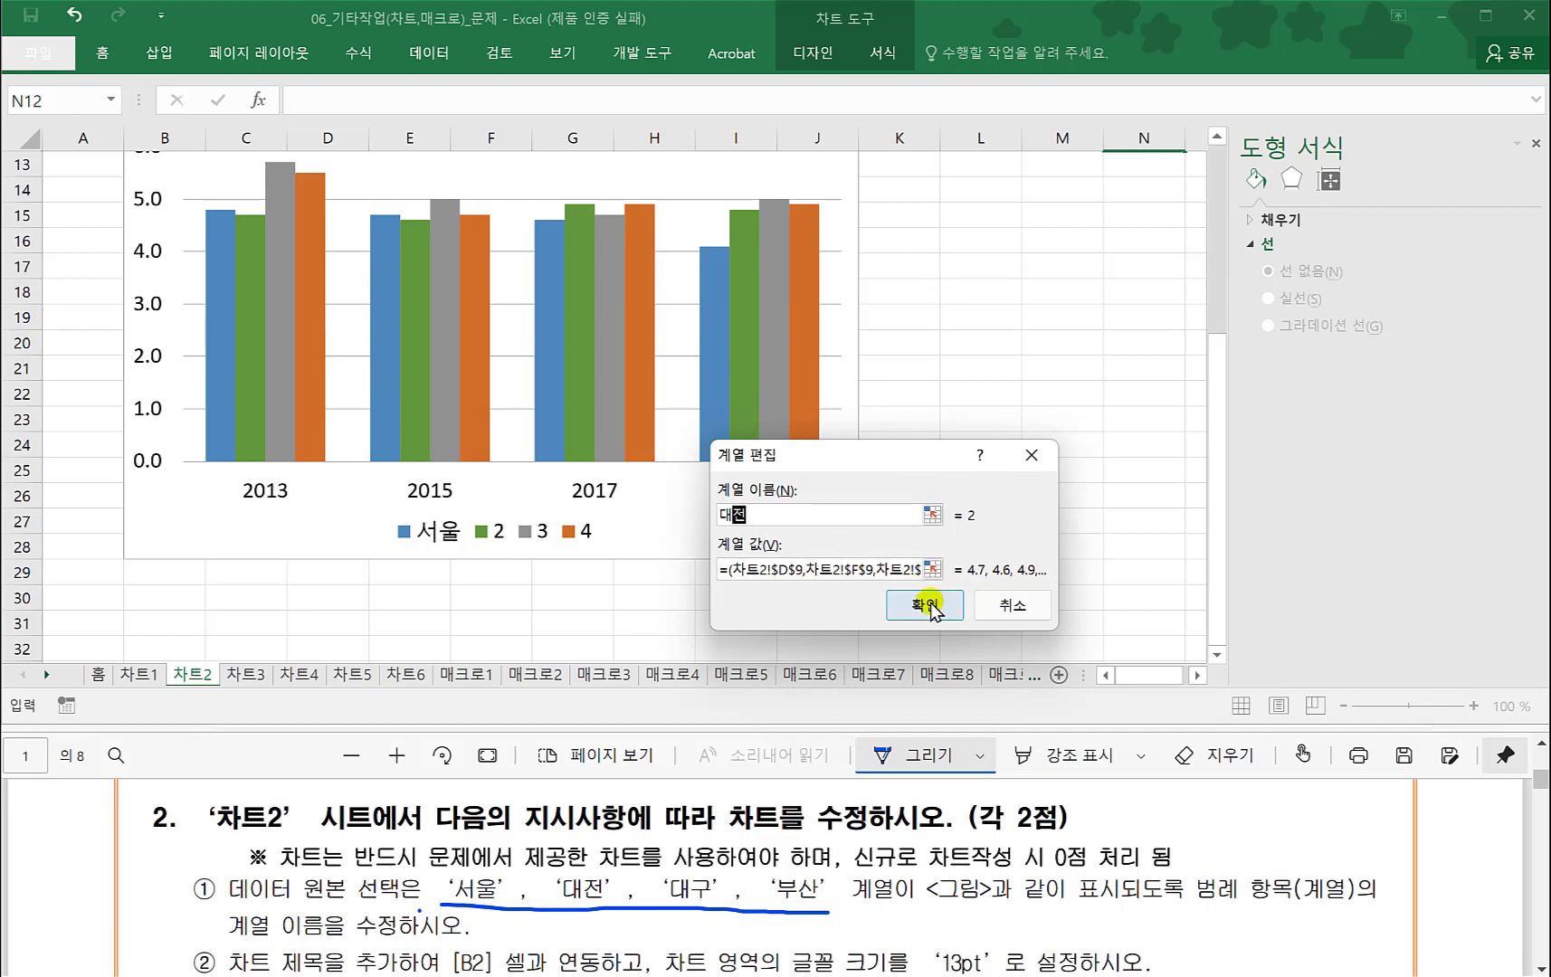
click(924, 605)
click(849, 556)
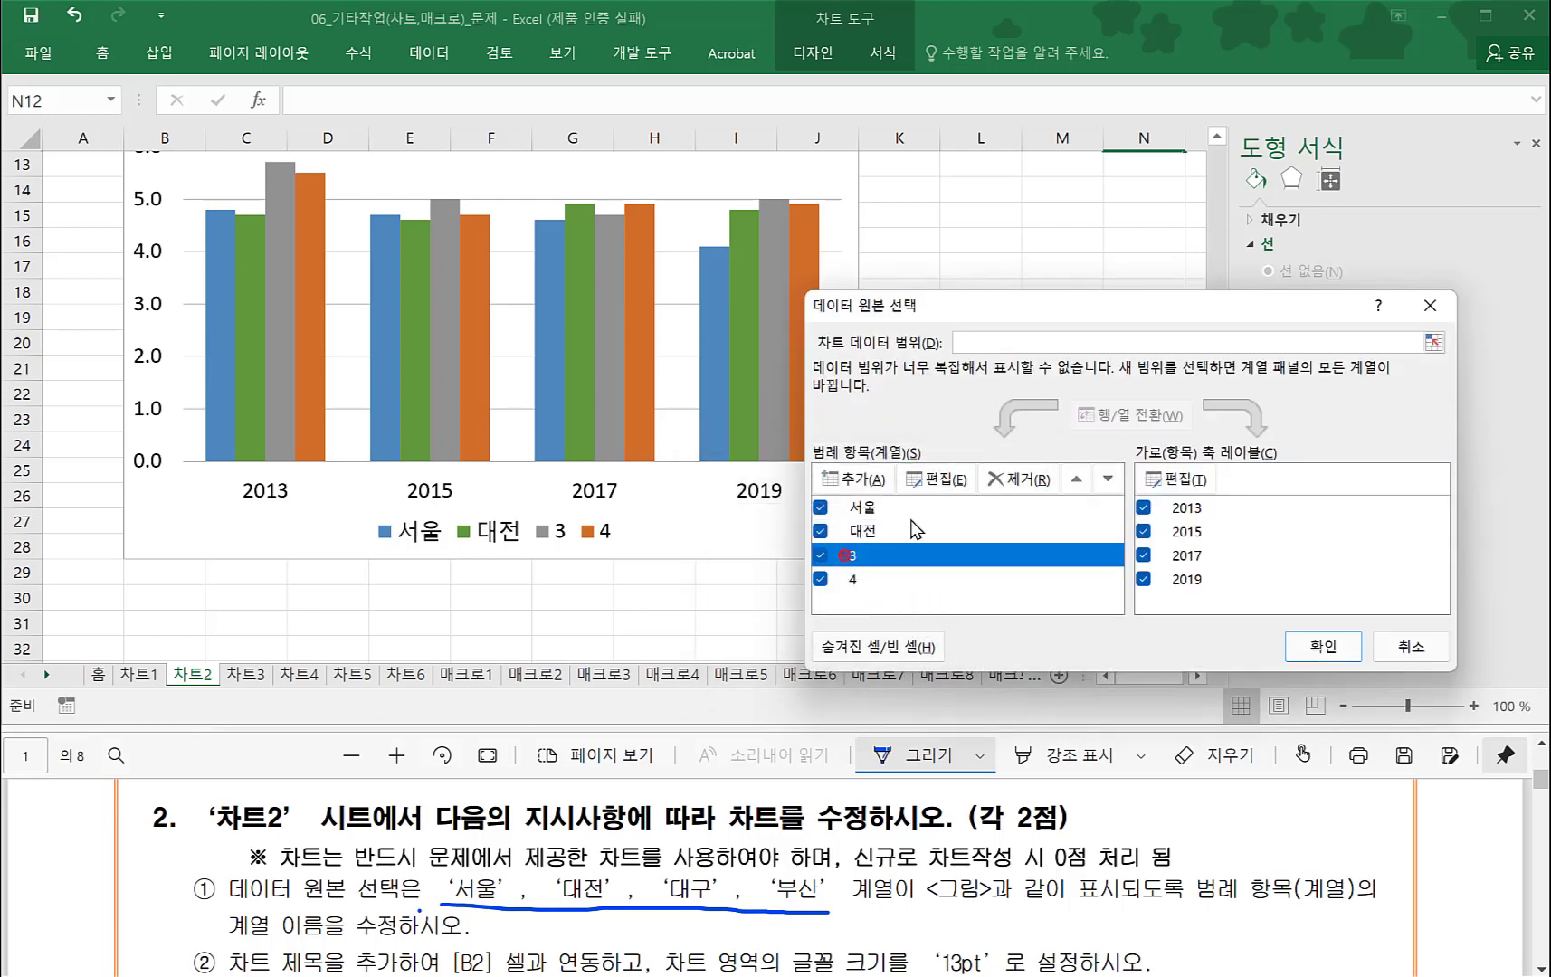
click(932, 480)
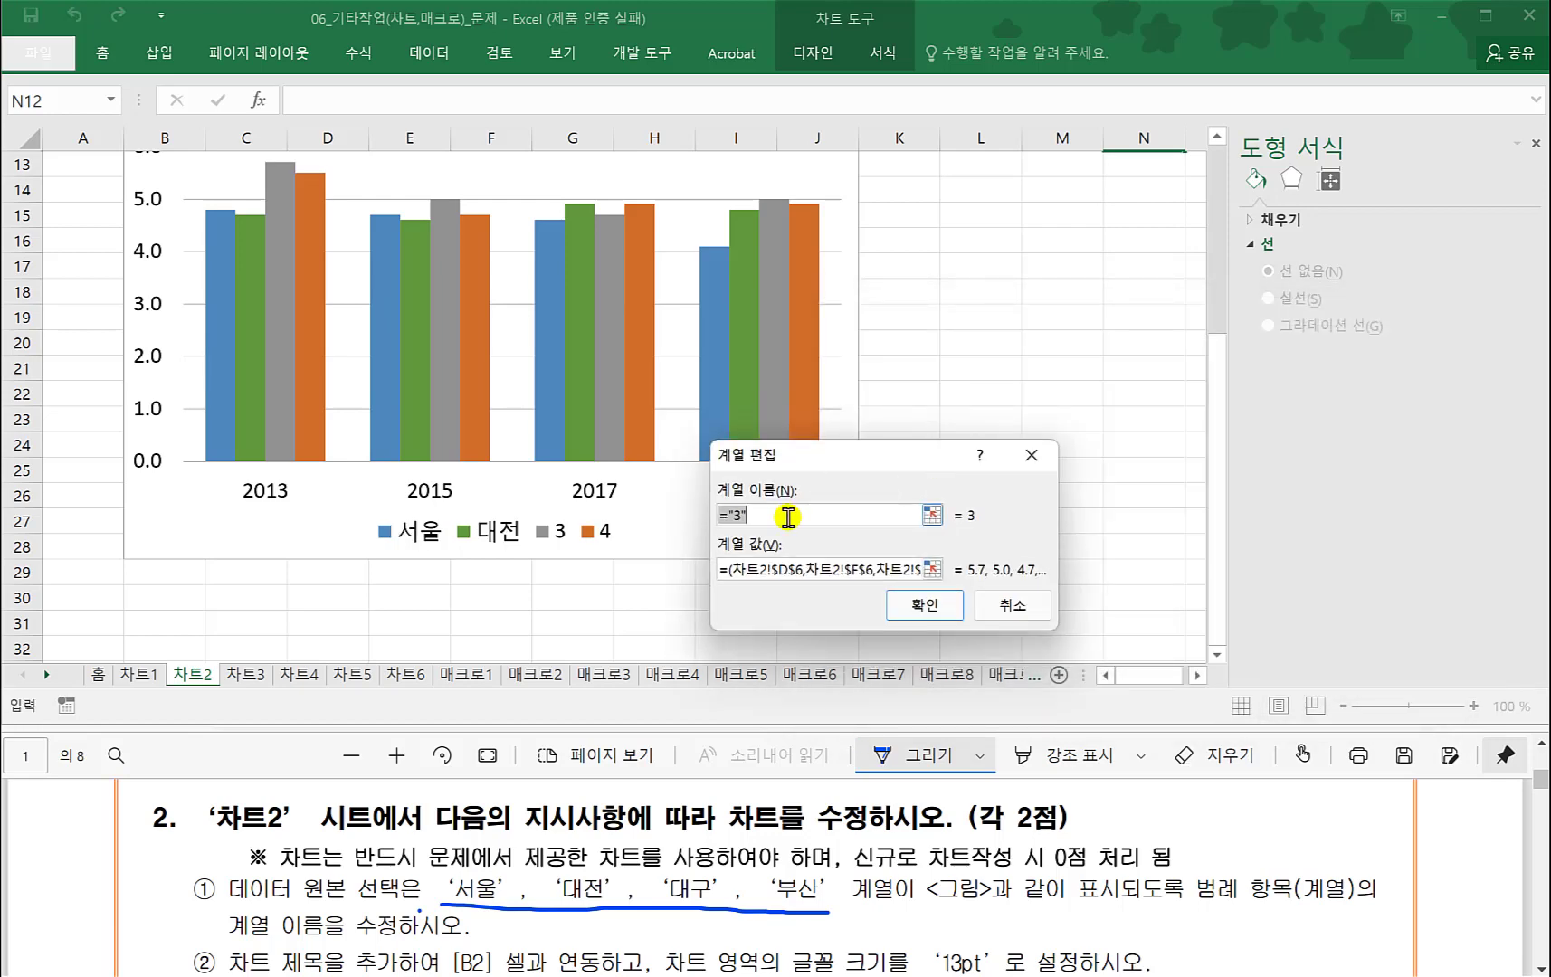
text(대구)
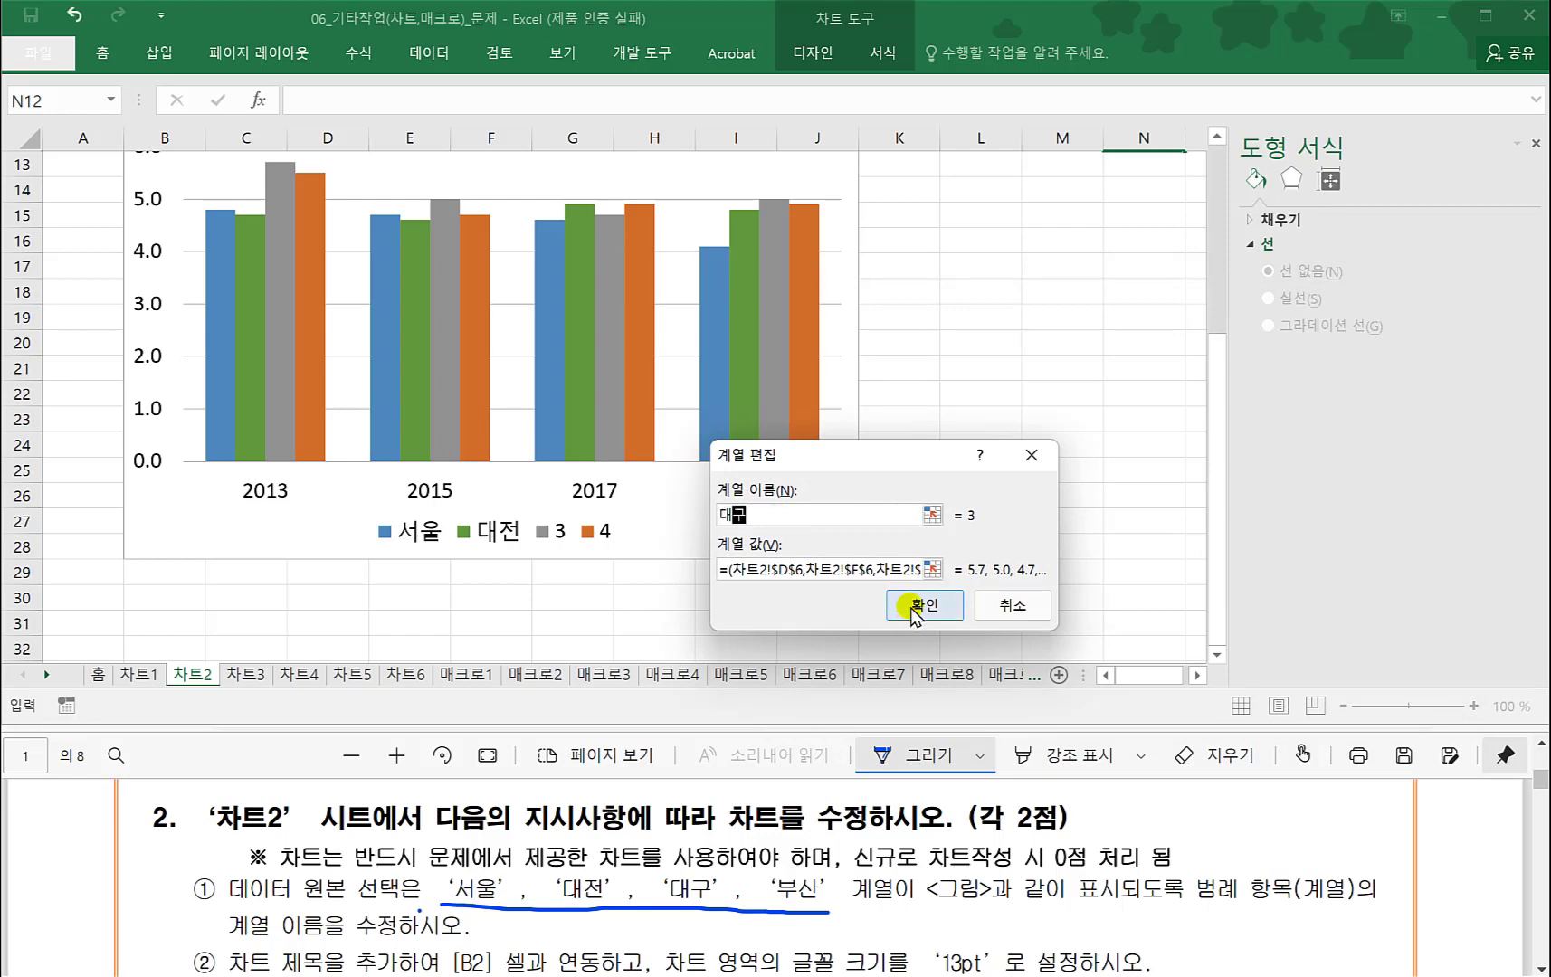
click(924, 604)
- Rename the fourth legend series as 부산 and apply the data source changes
click(850, 587)
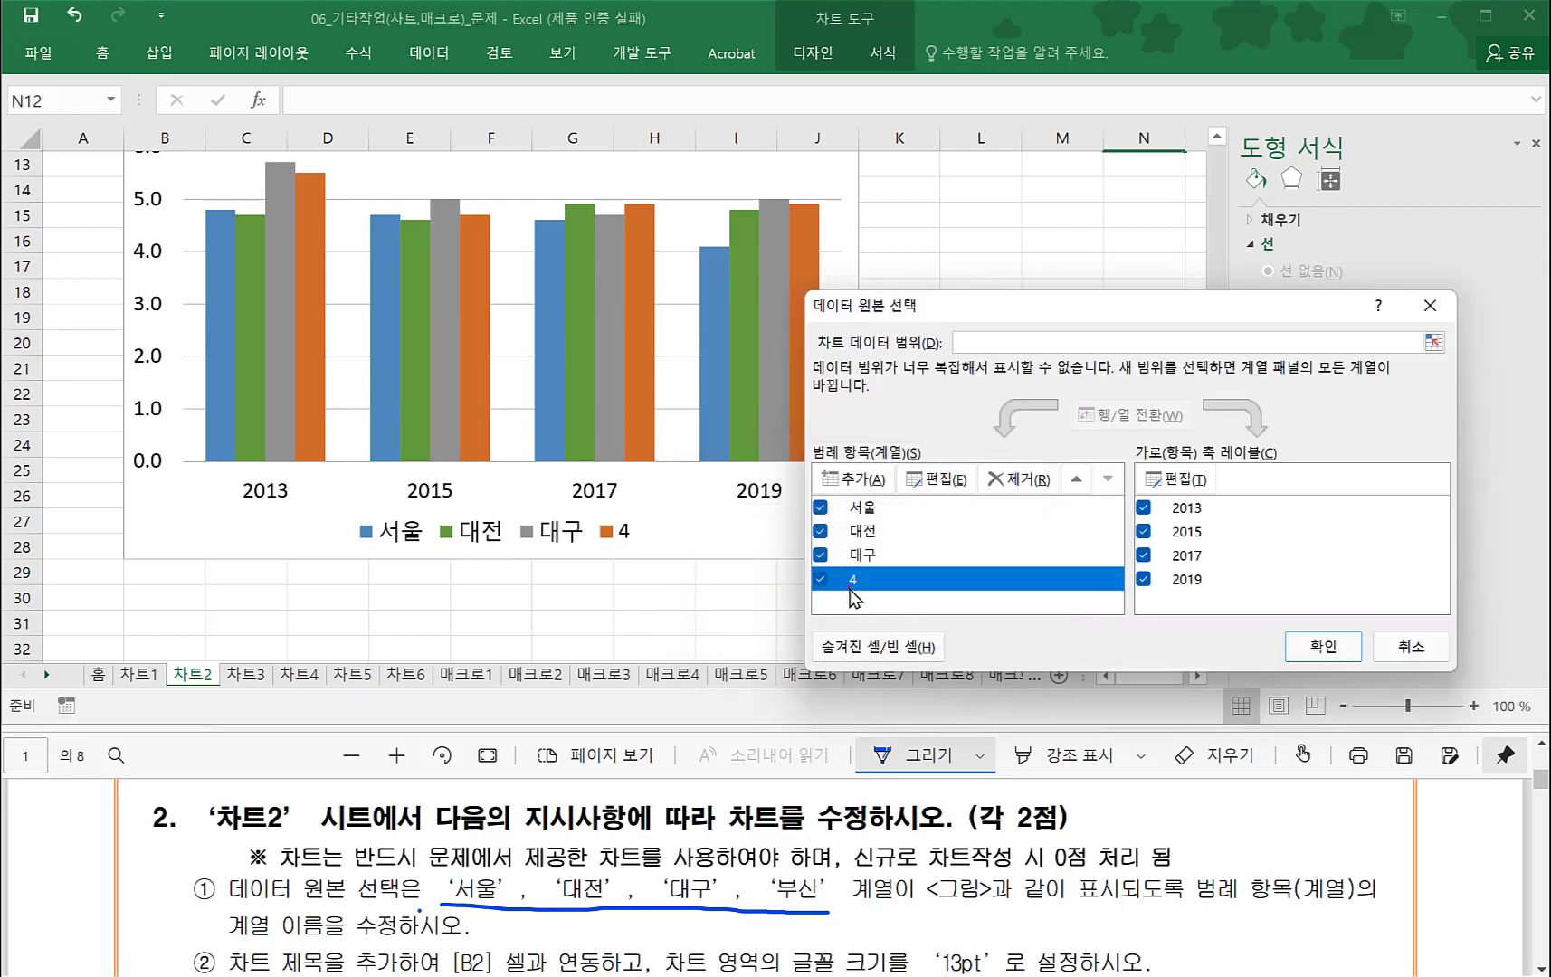
click(934, 479)
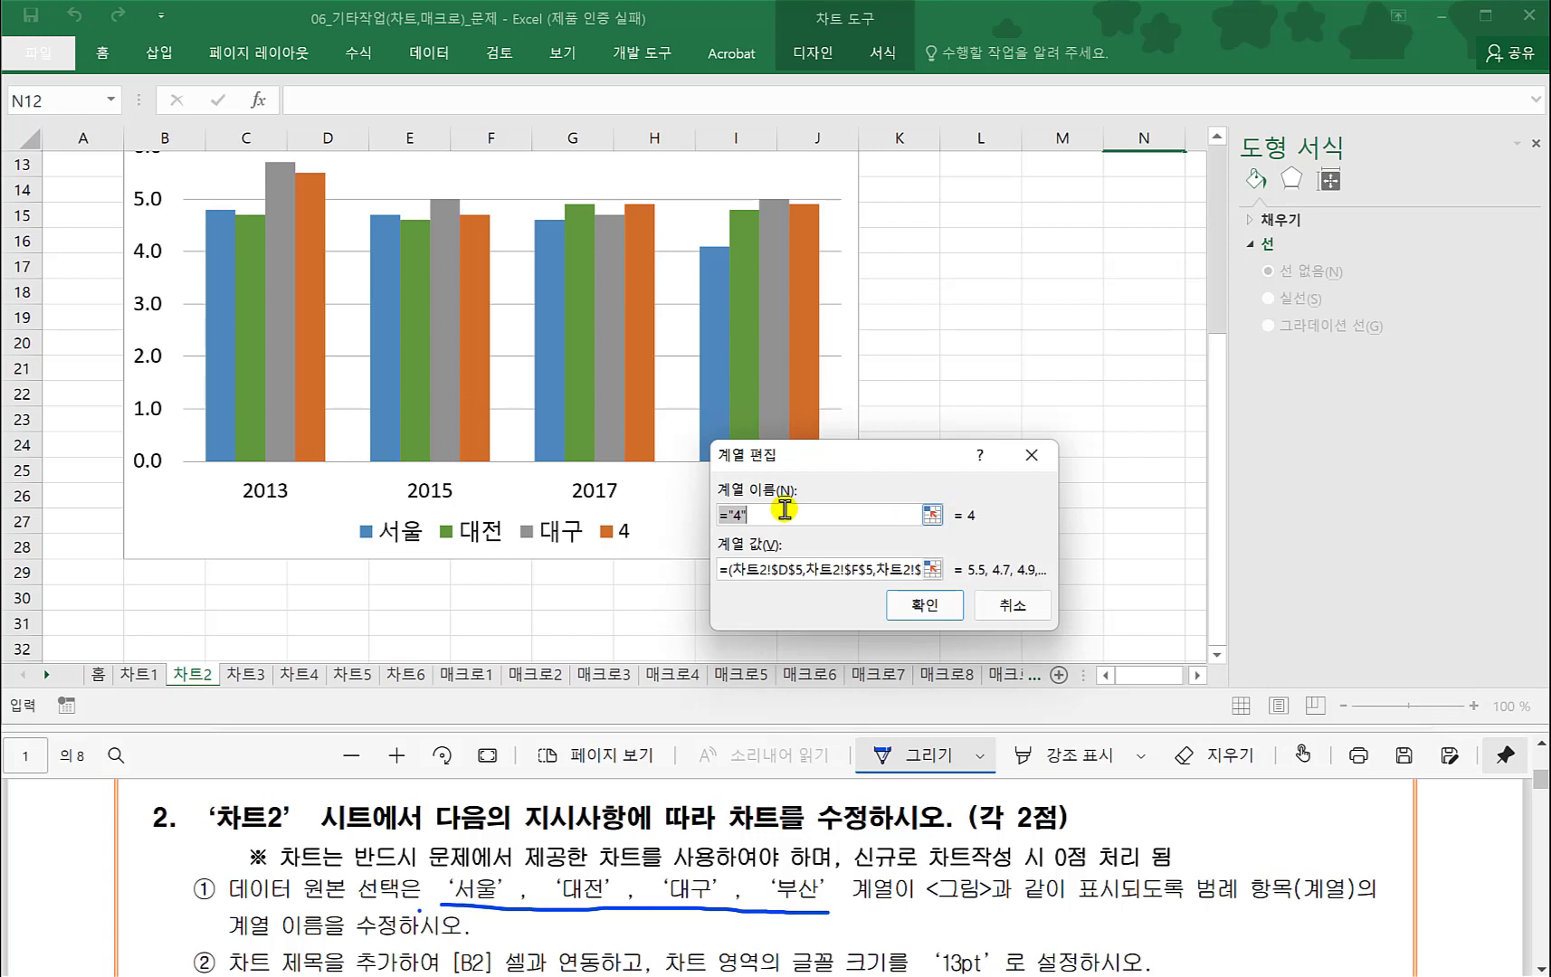
click(924, 604)
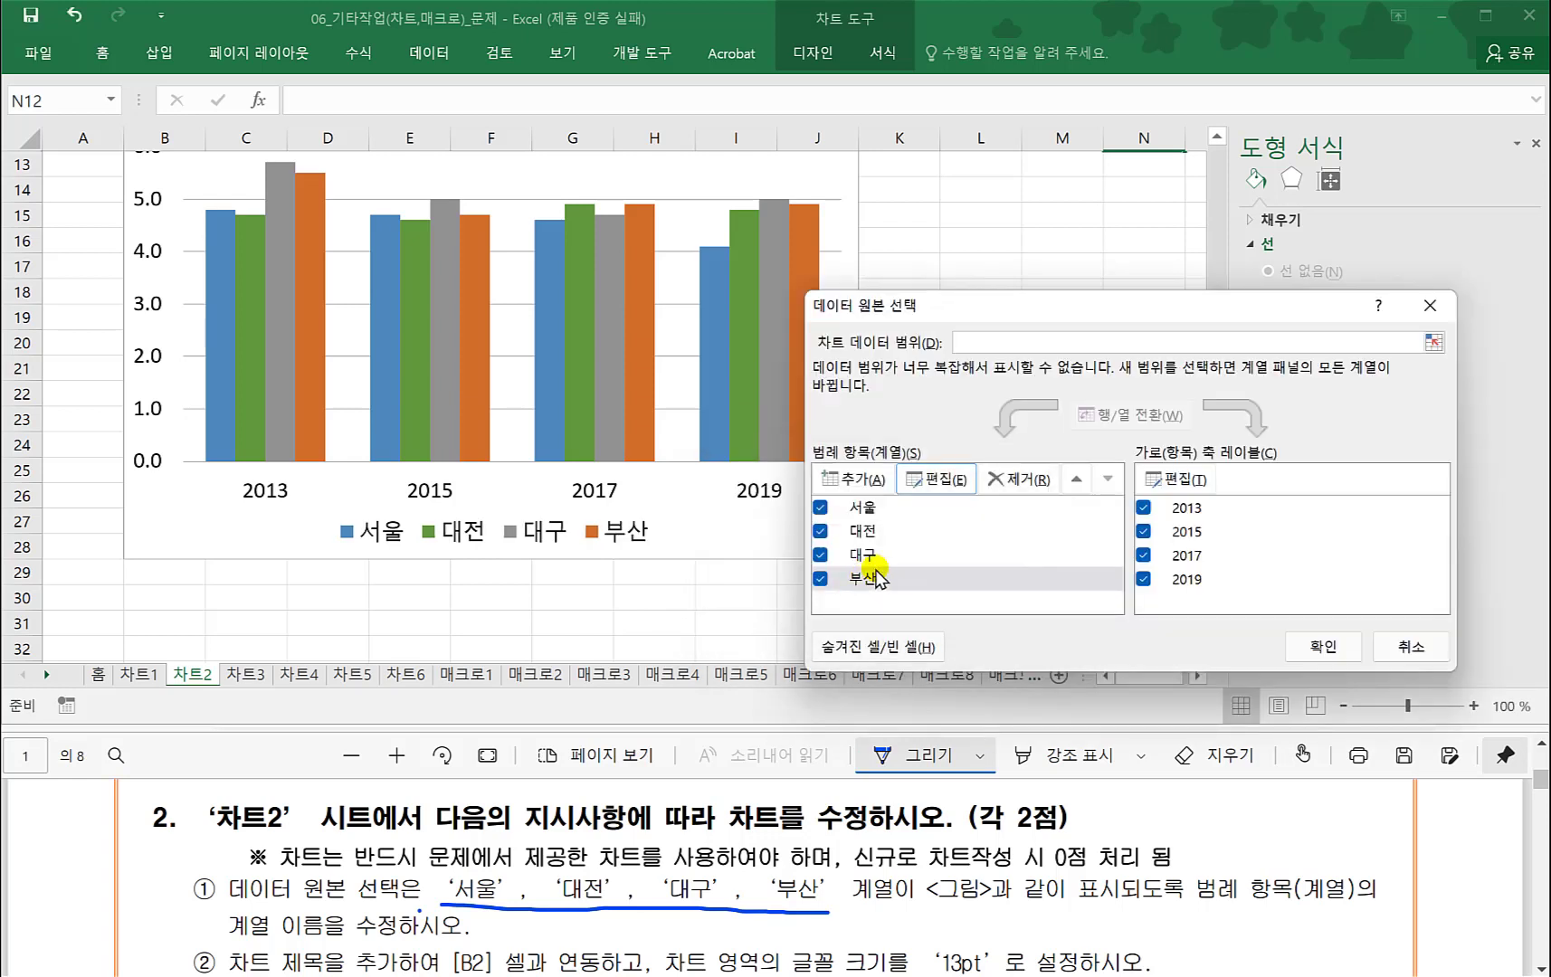
click(1322, 648)
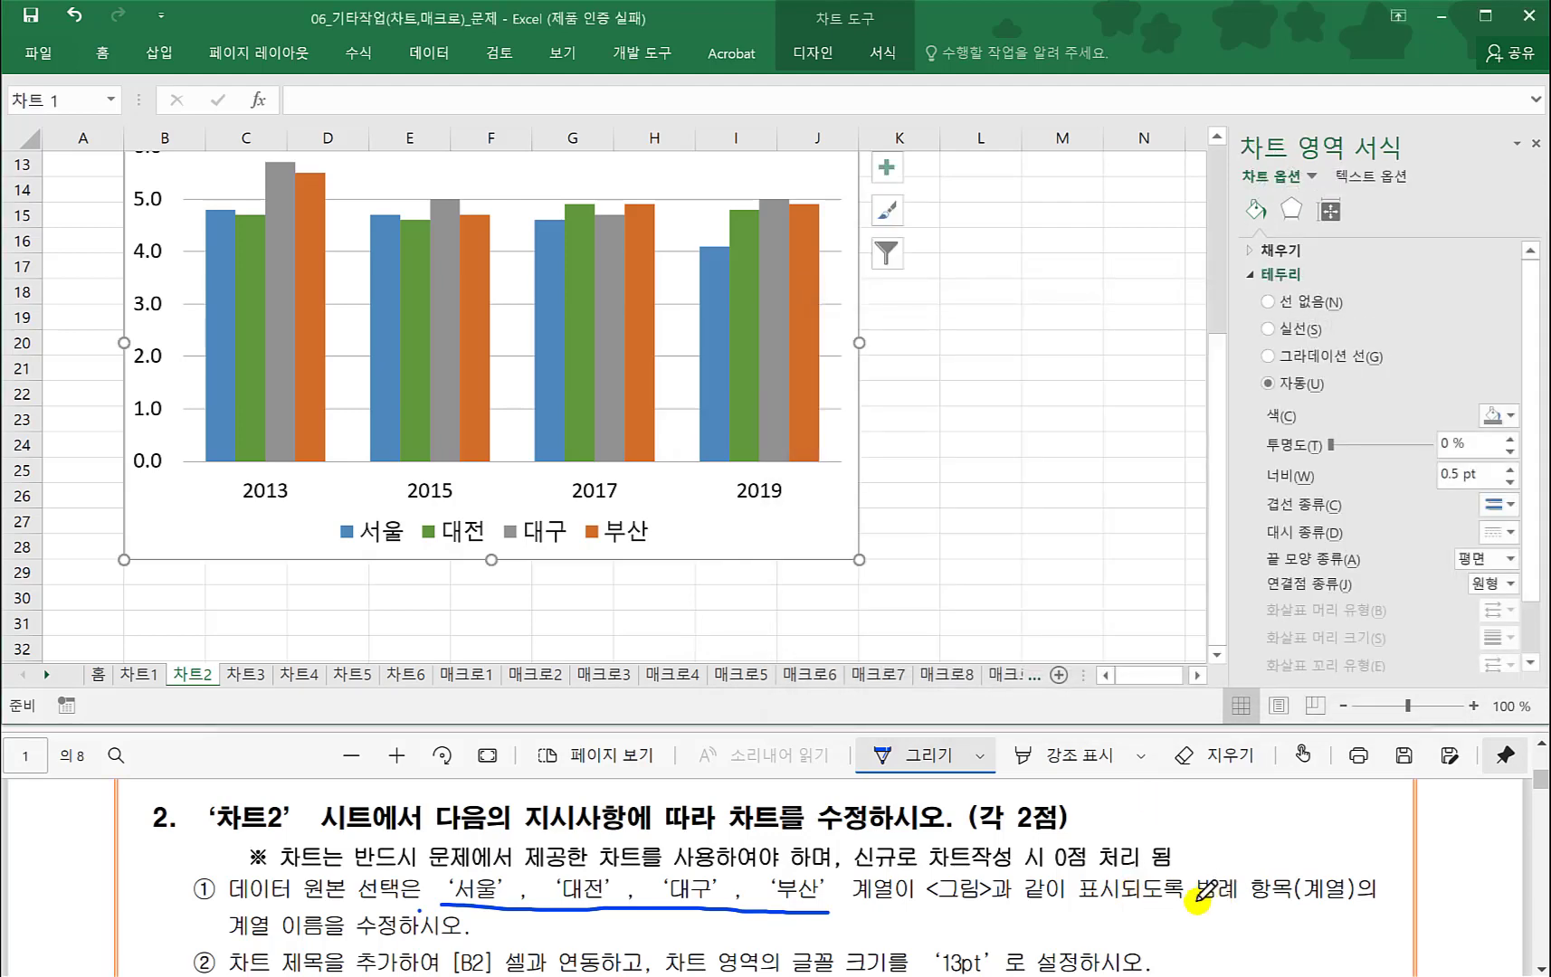
- Underline '범례 항목(계열)' and '계열 이름을 수정' in the first instruction of PDF exercise 2
drag(1197, 903, 1350, 902)
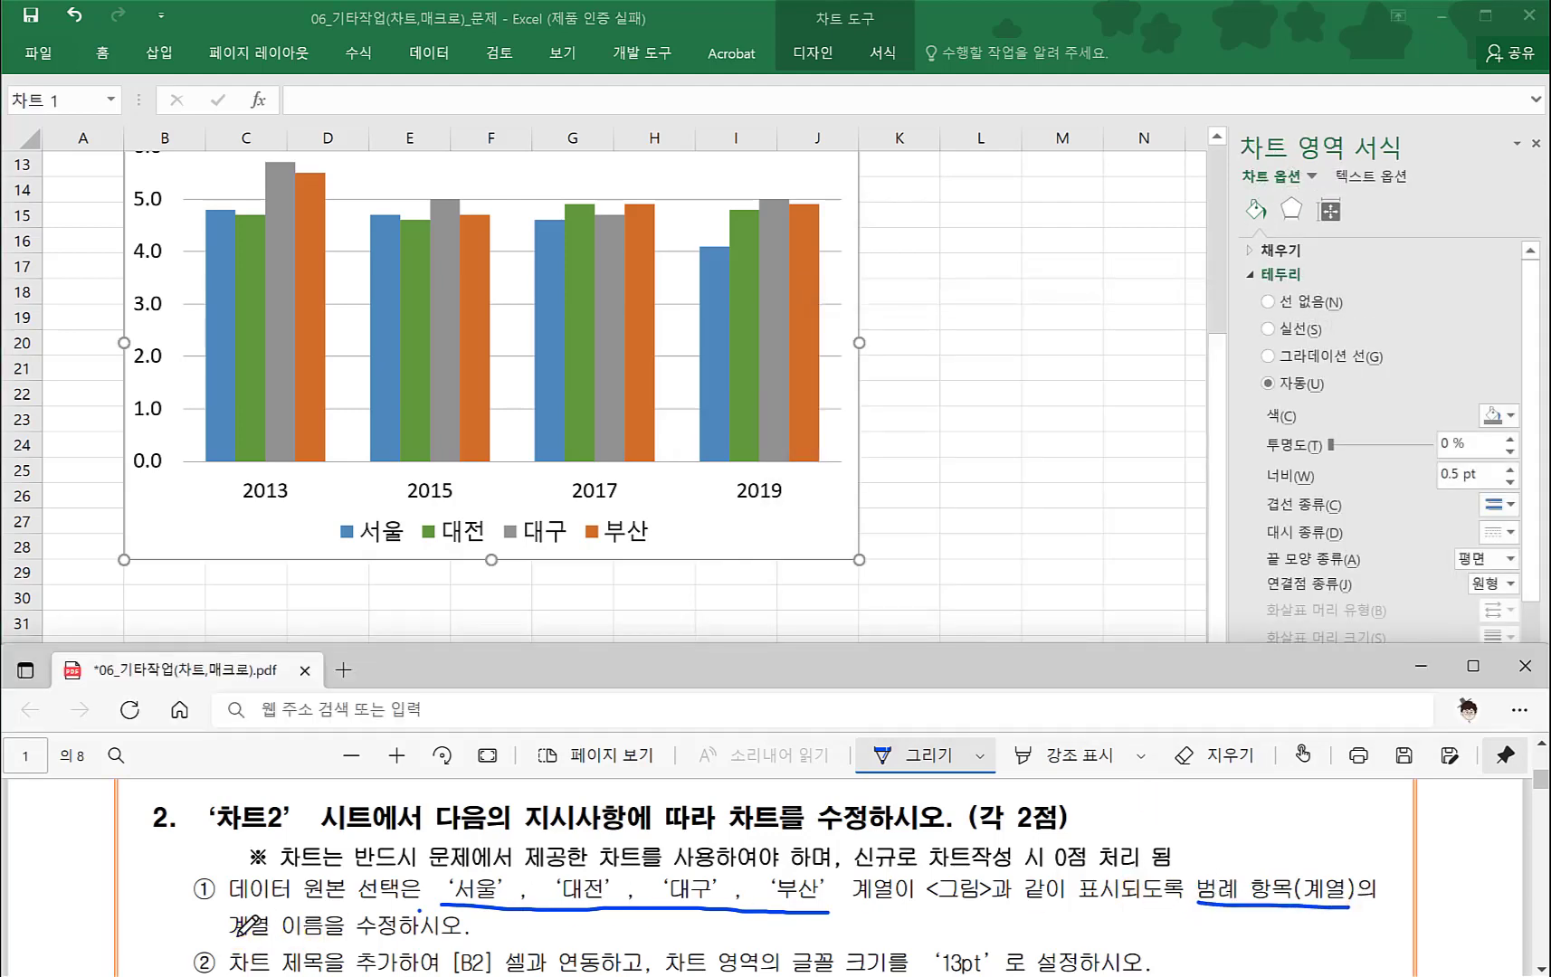
drag(407, 941, 409, 943)
click(467, 936)
- Underline '[B2] 셀과 연동' and '13pt' in the second instruction of PDF exercise 2
scroll(463, 937, down, 1)
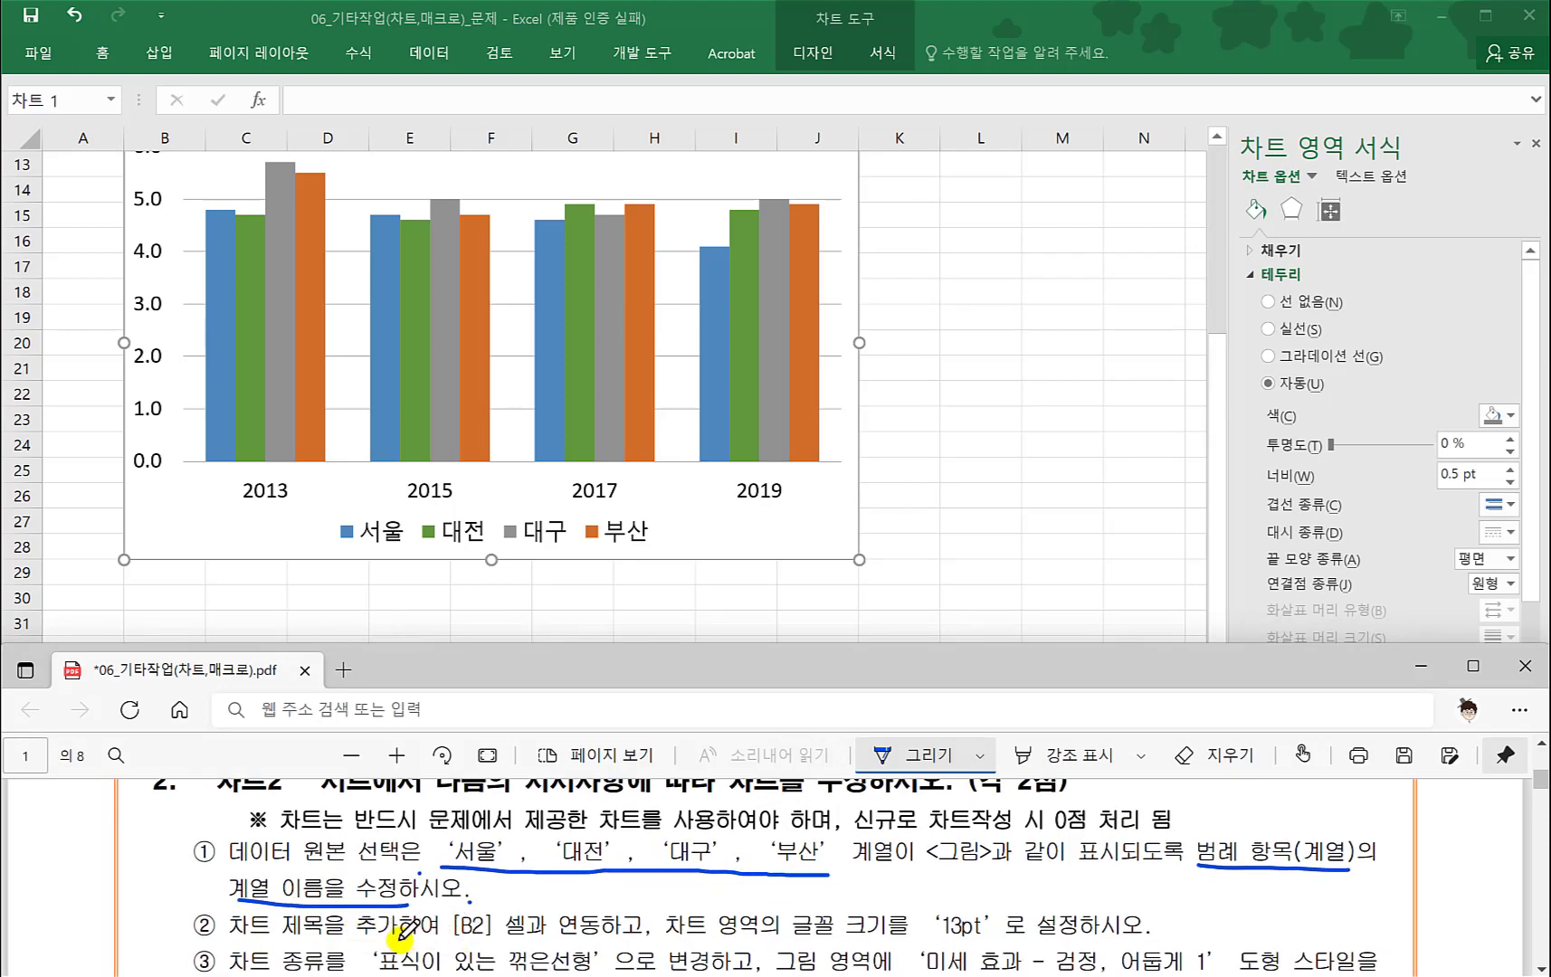
drag(489, 942, 597, 944)
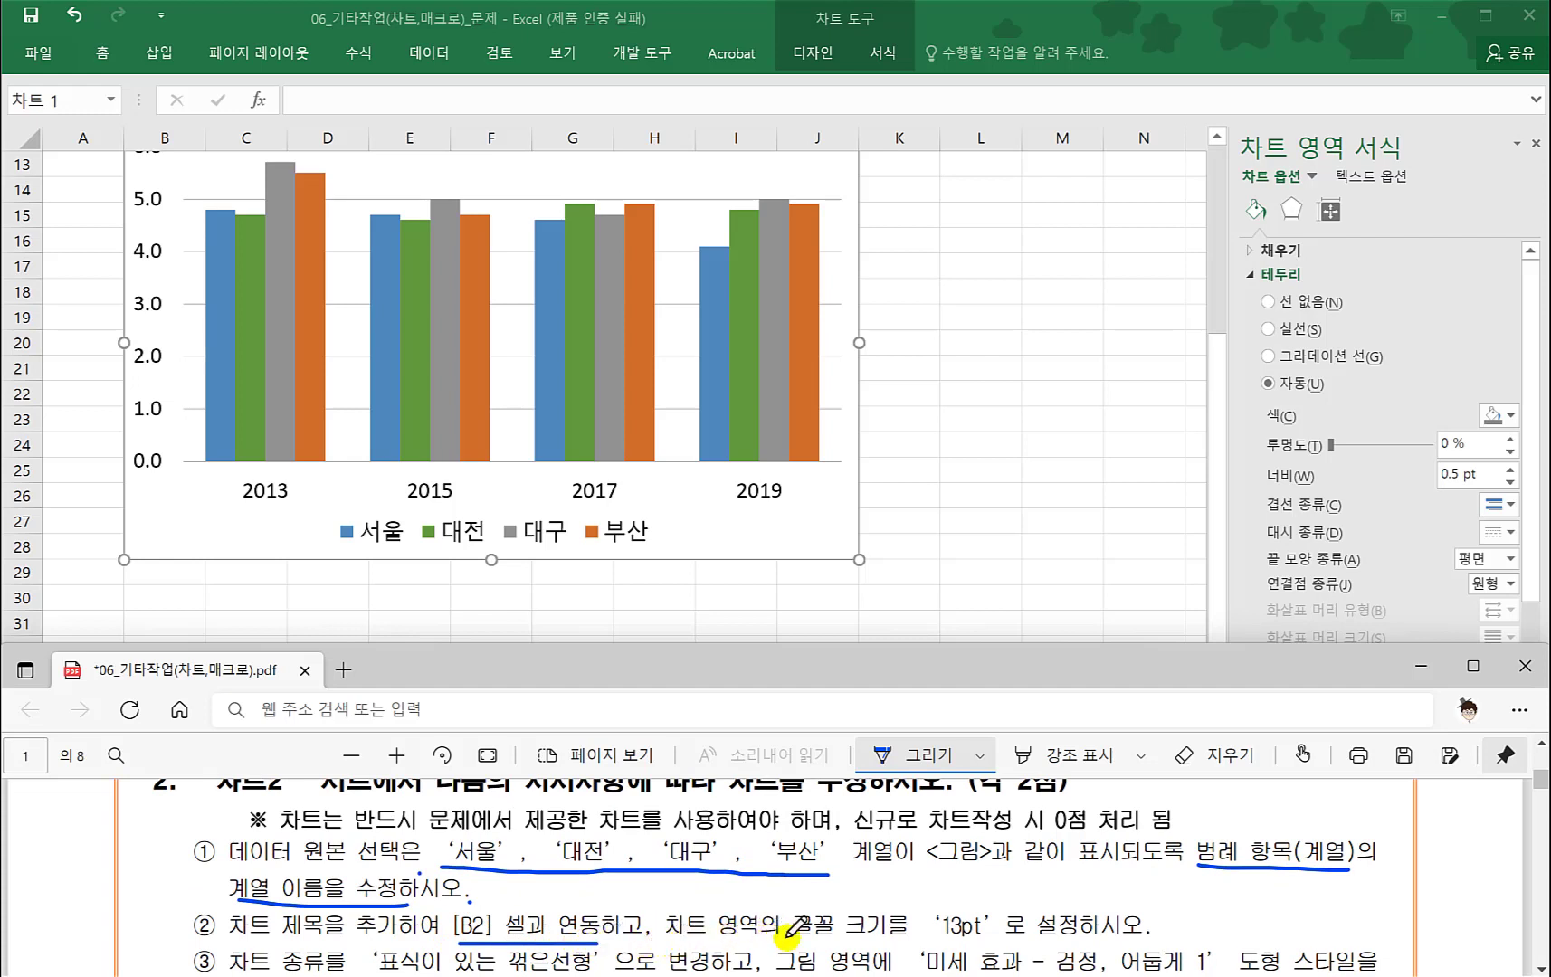
drag(961, 941, 1086, 944)
- Add a chart title to the chart on sheet 차트2
click(804, 517)
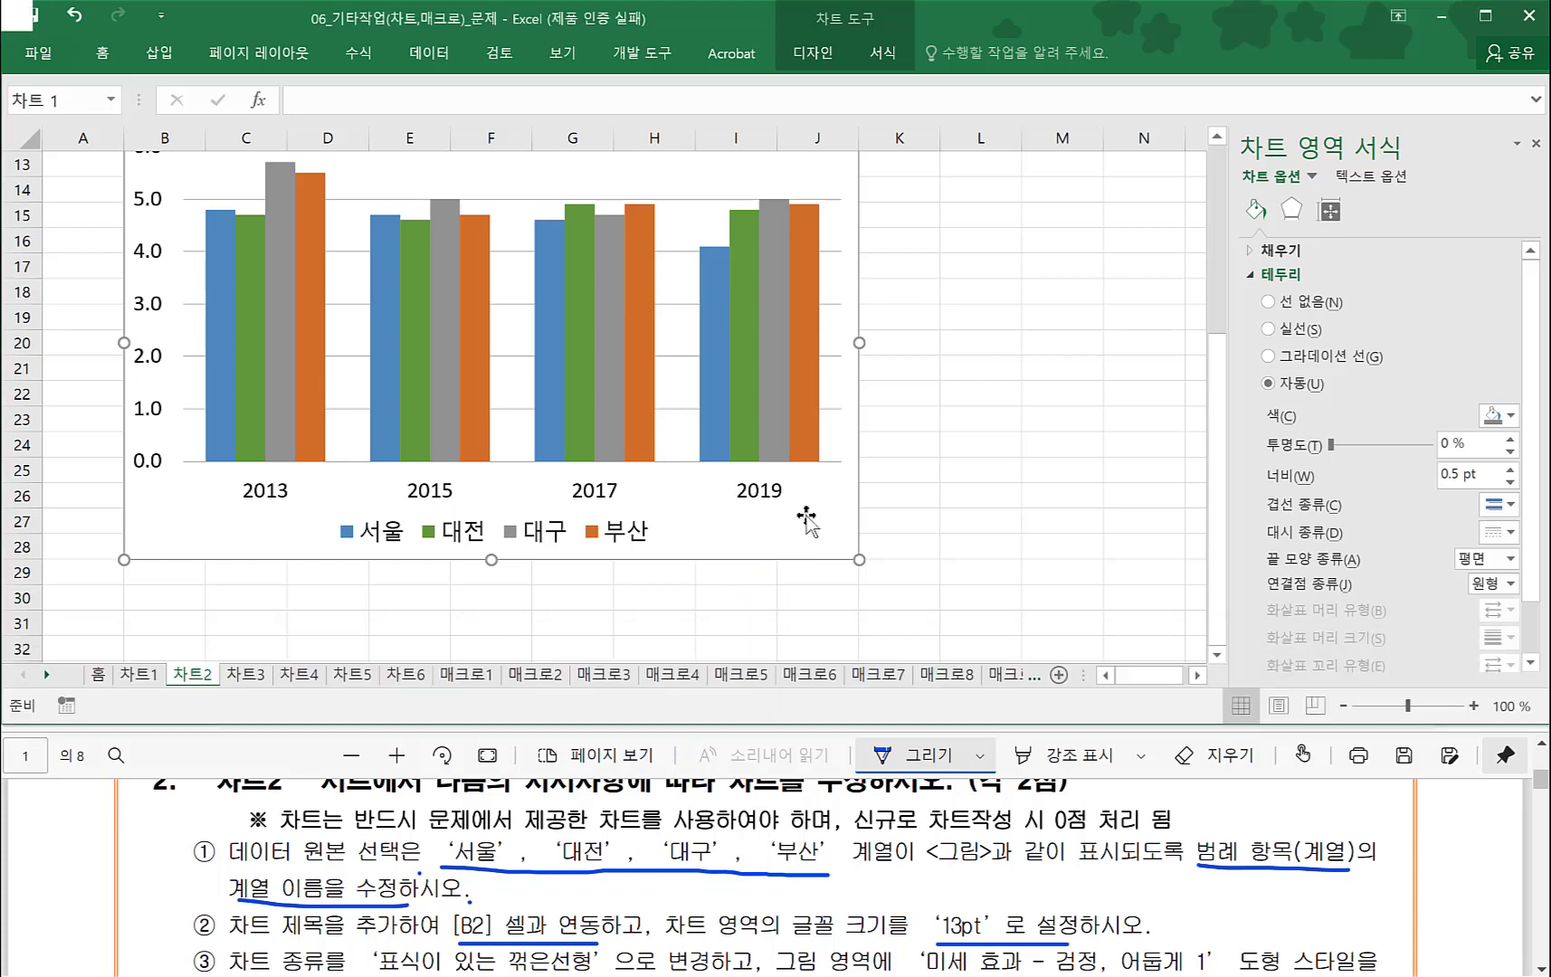
scroll(822, 512, up, 1)
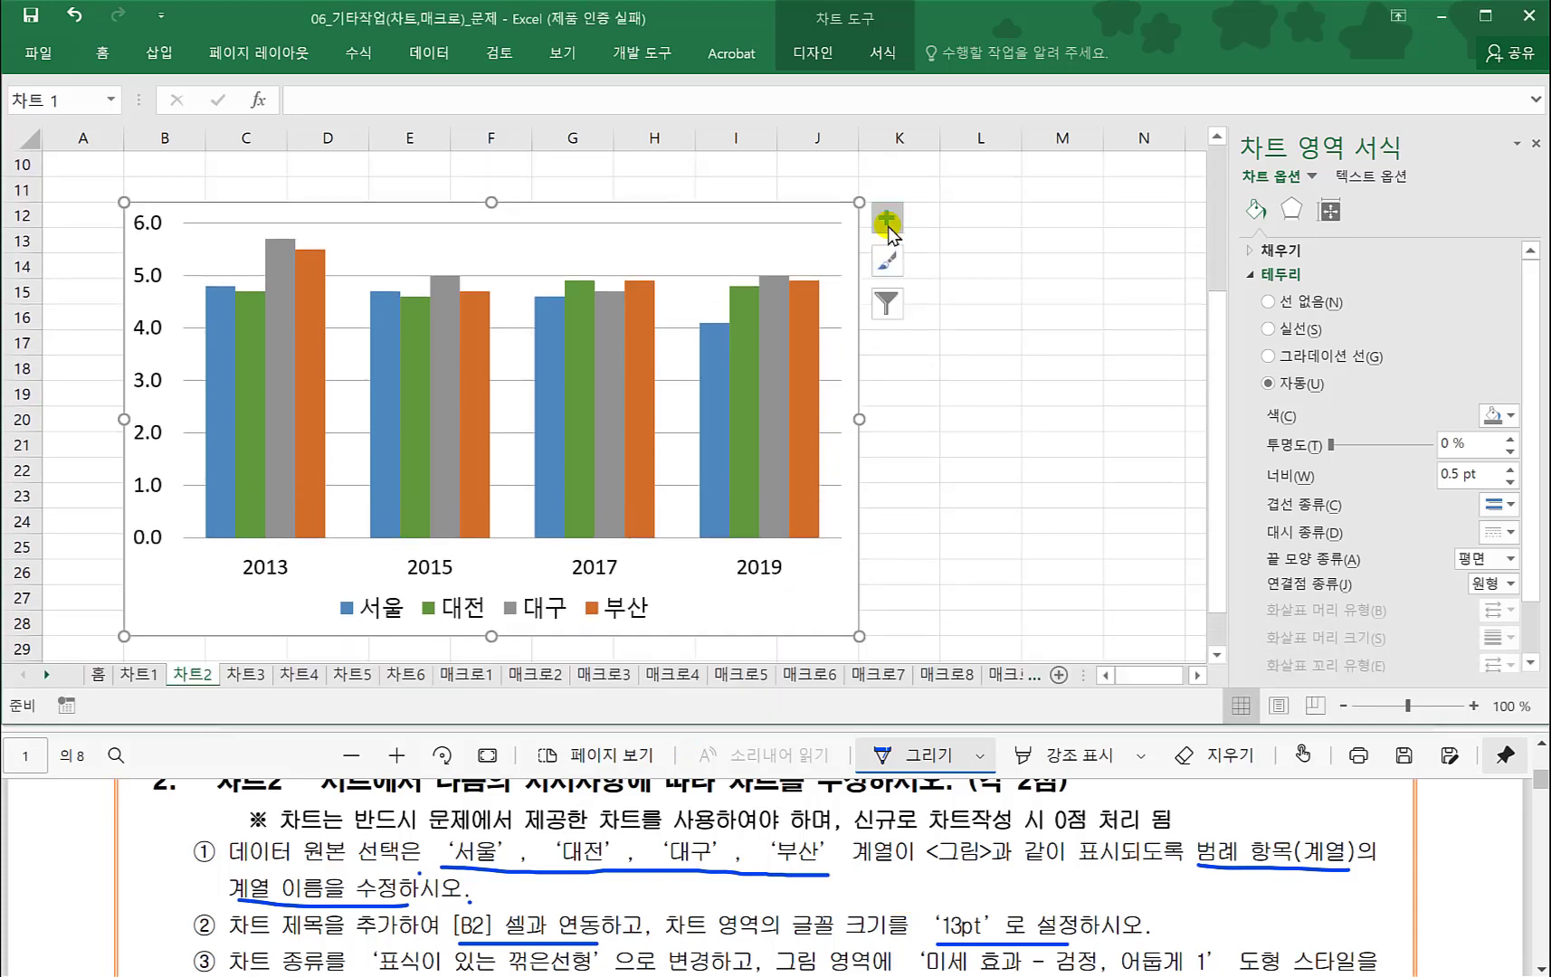
click(887, 221)
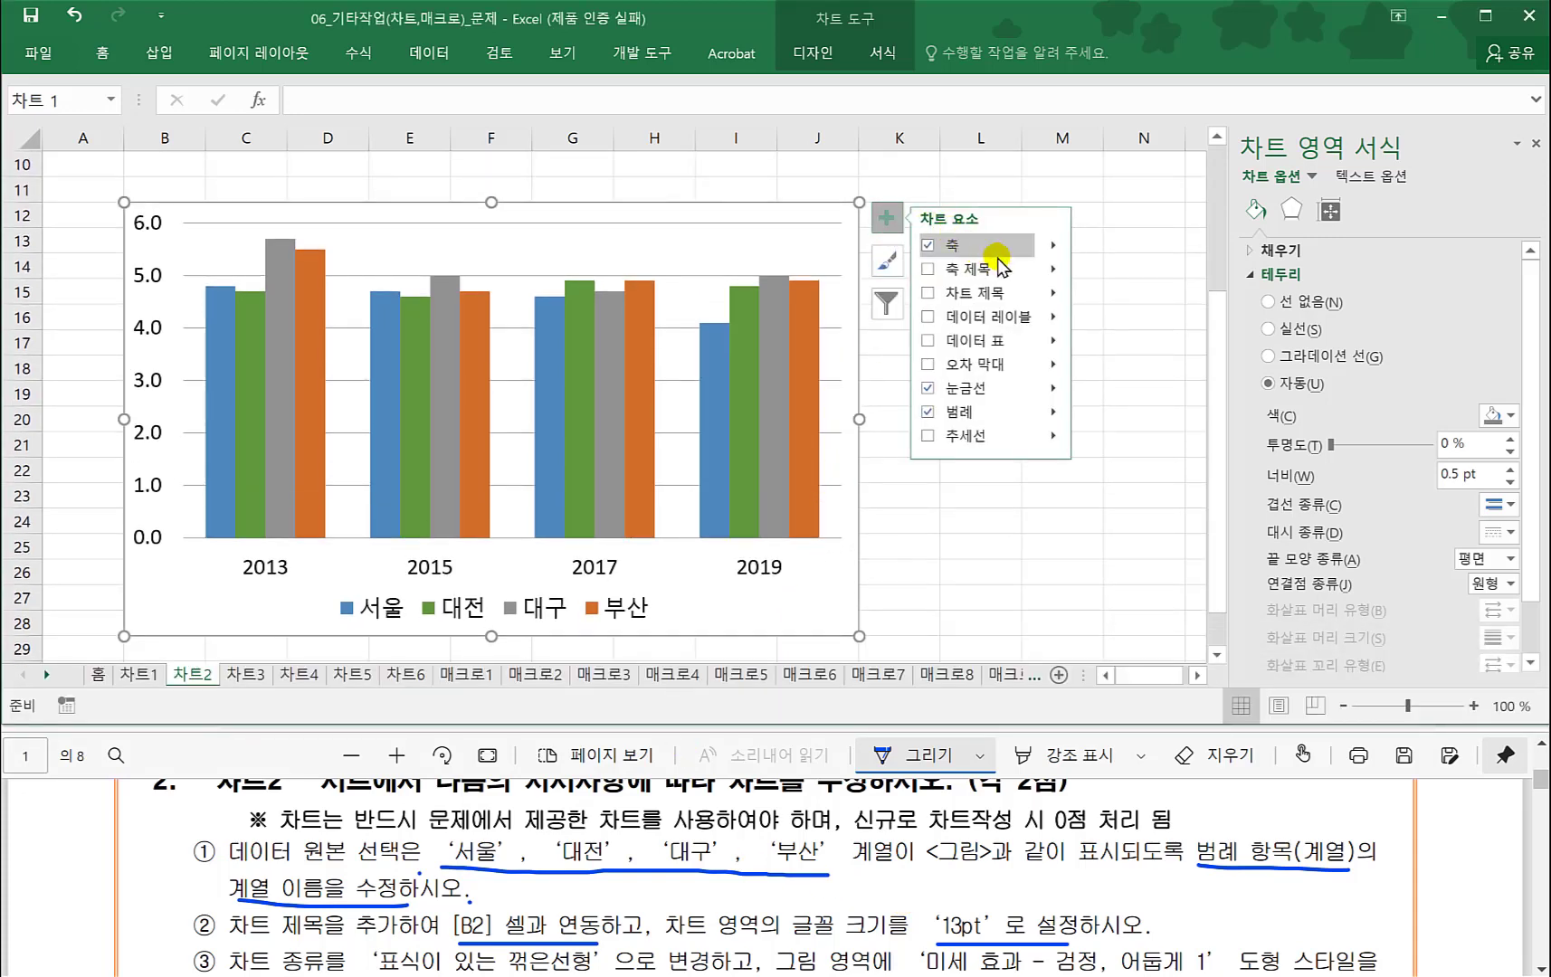
click(927, 294)
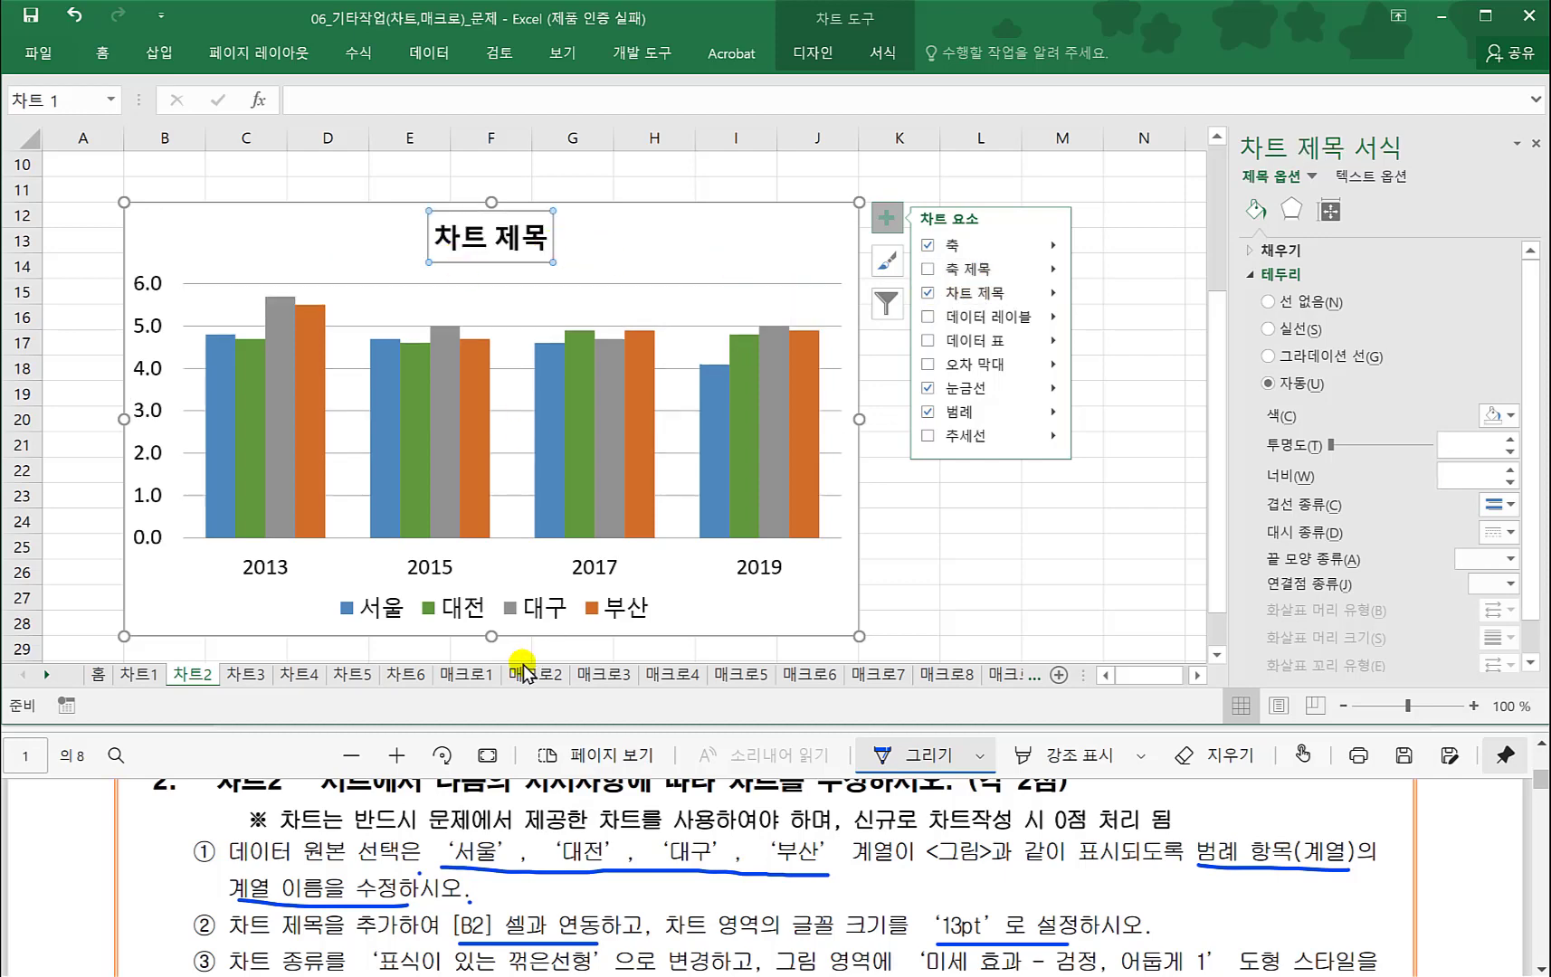
- Look through the rest of PDF exercise 2 and return to its second instruction about the chart title
click(547, 887)
scroll(552, 887, down, 3)
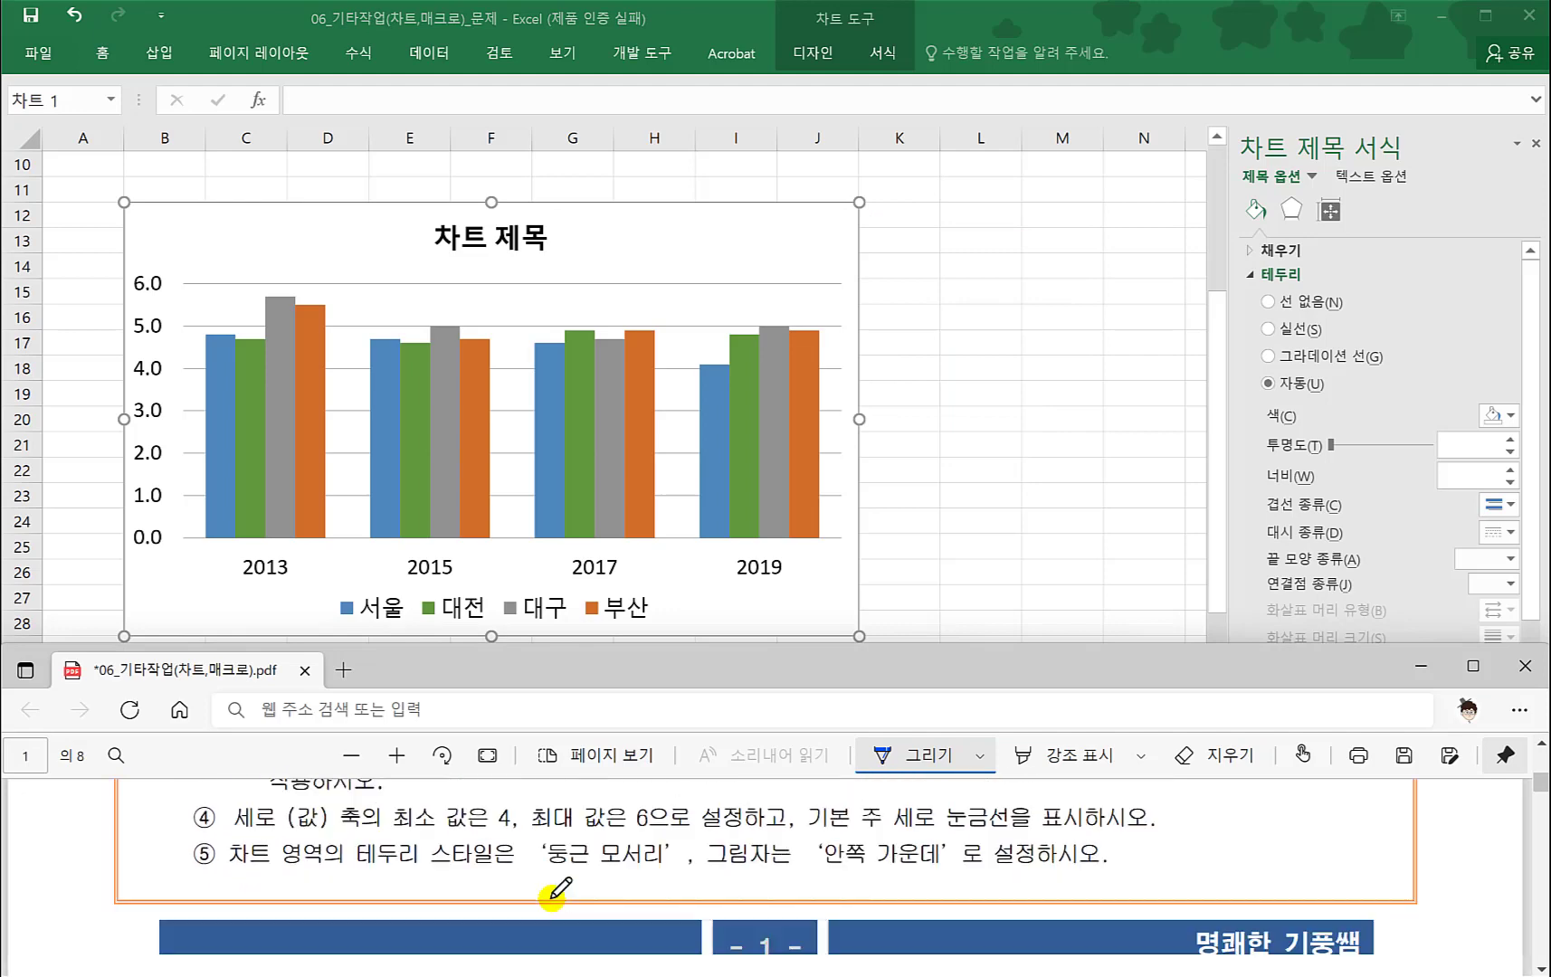
scroll(552, 891, down, 3)
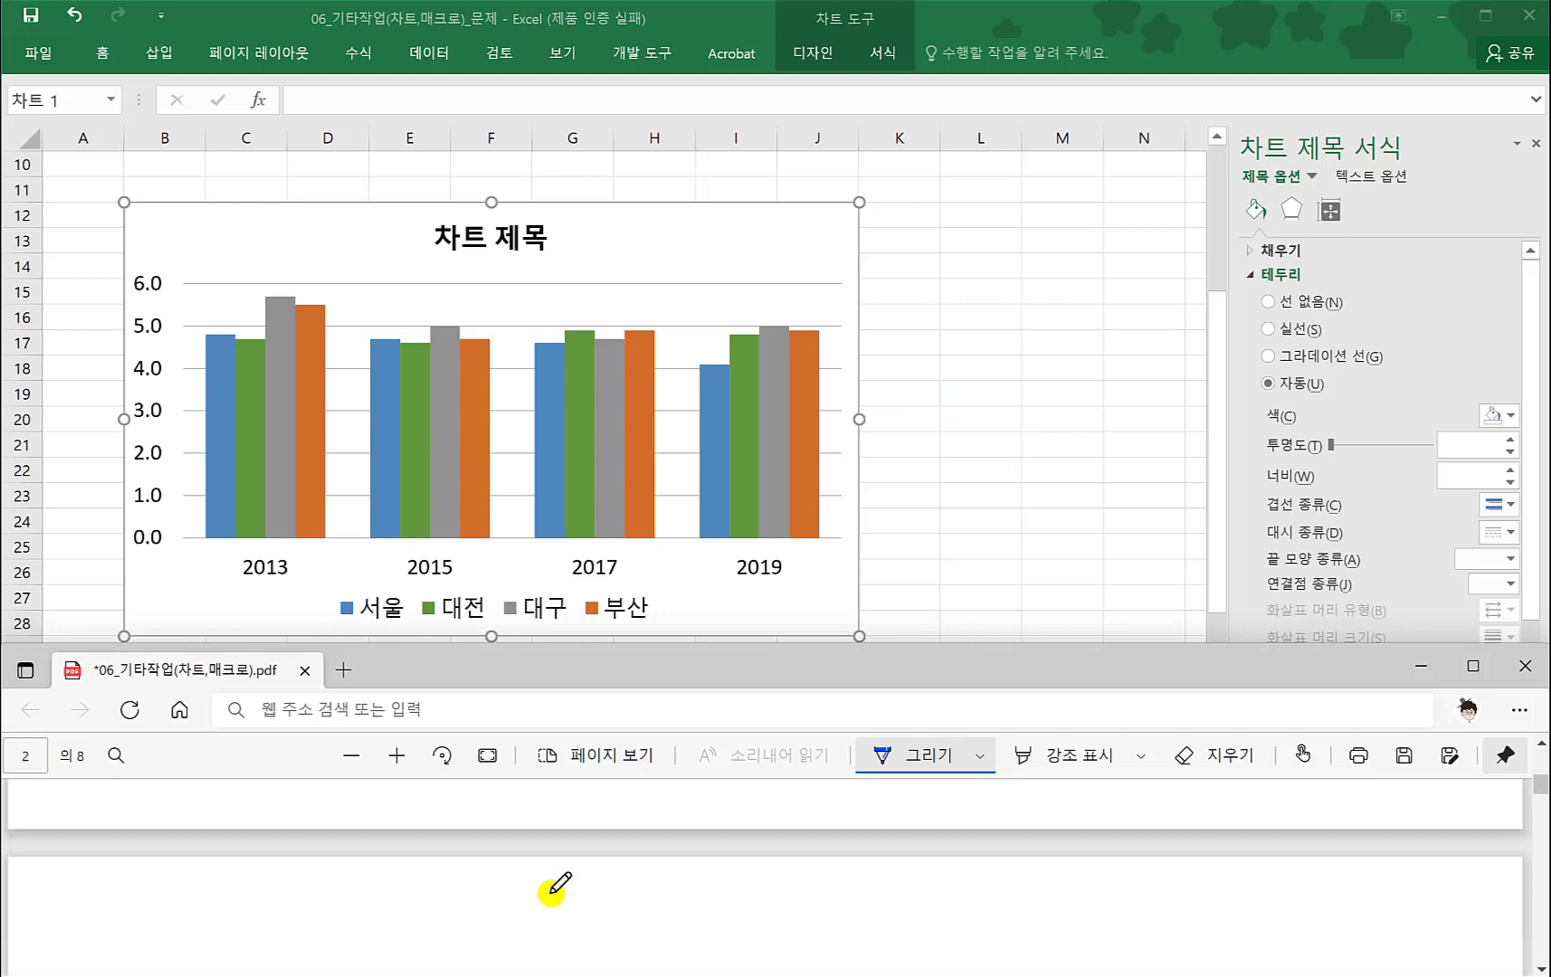
click(485, 244)
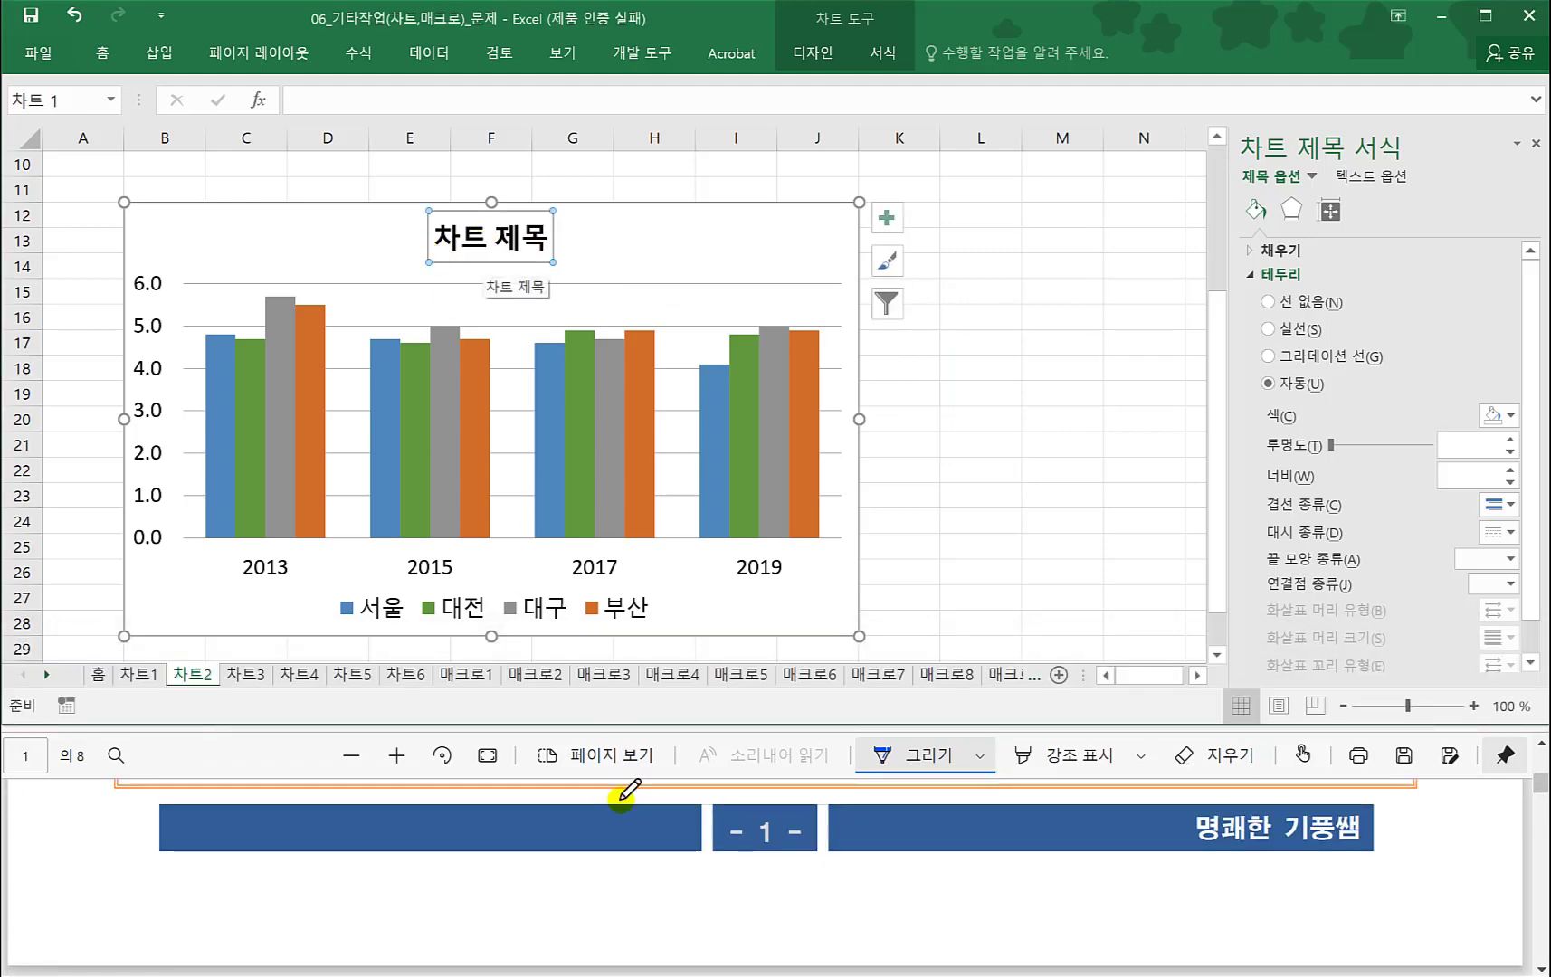
click(589, 851)
scroll(588, 852, up, 5)
scroll(588, 851, down, 1)
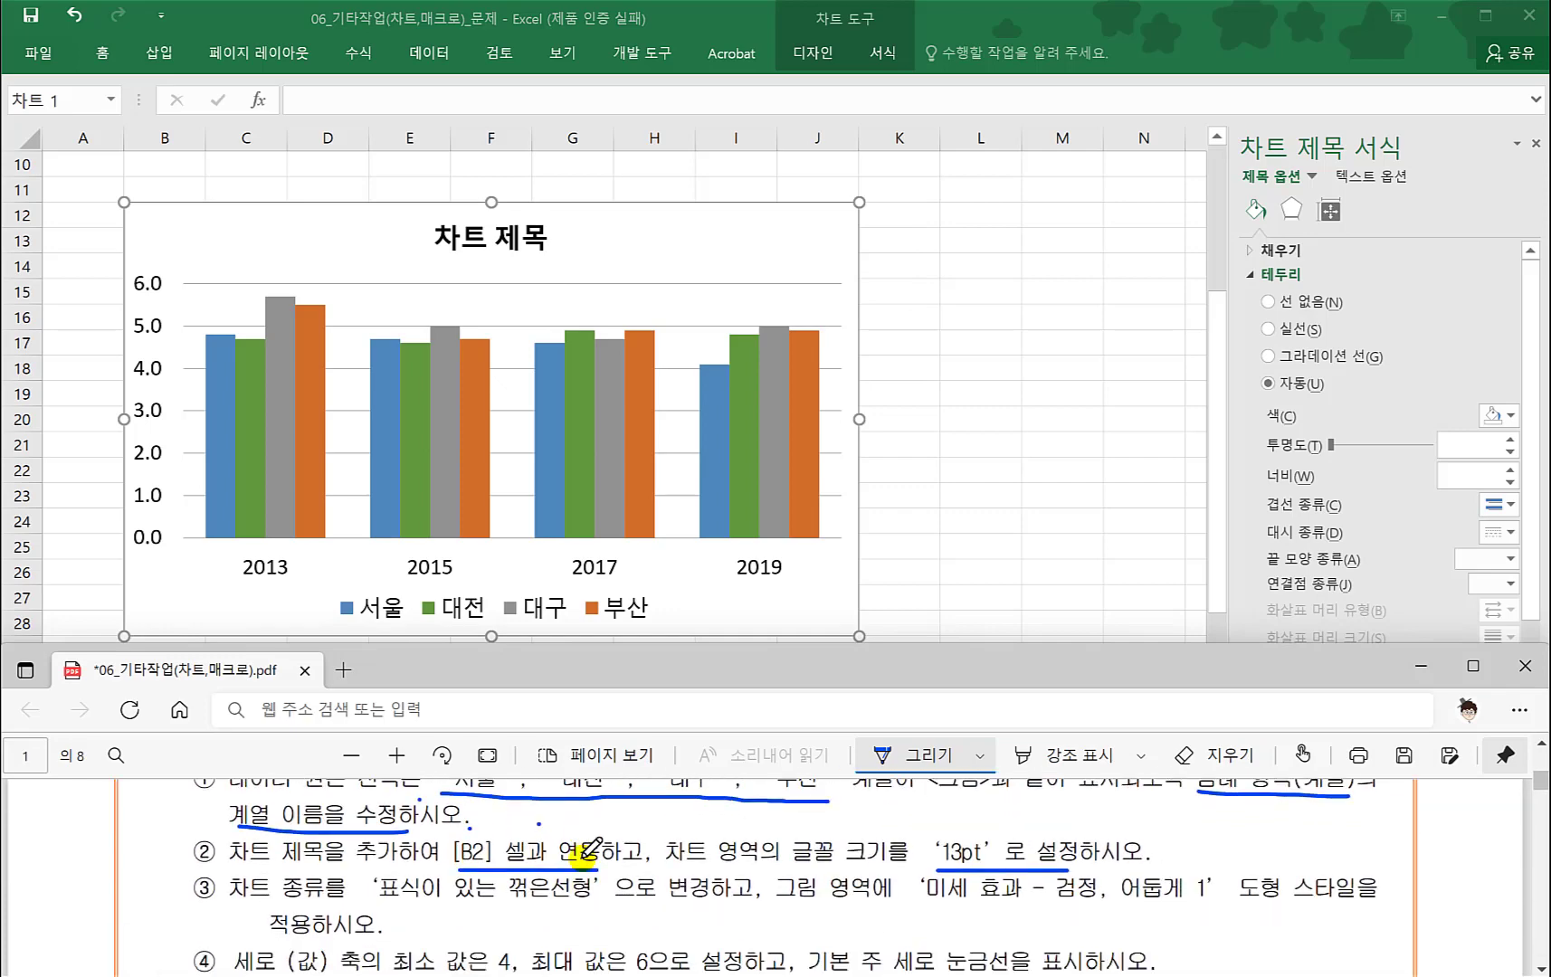
- Link the chart title to cell B2 with the reference =차트2!$B$2
click(474, 236)
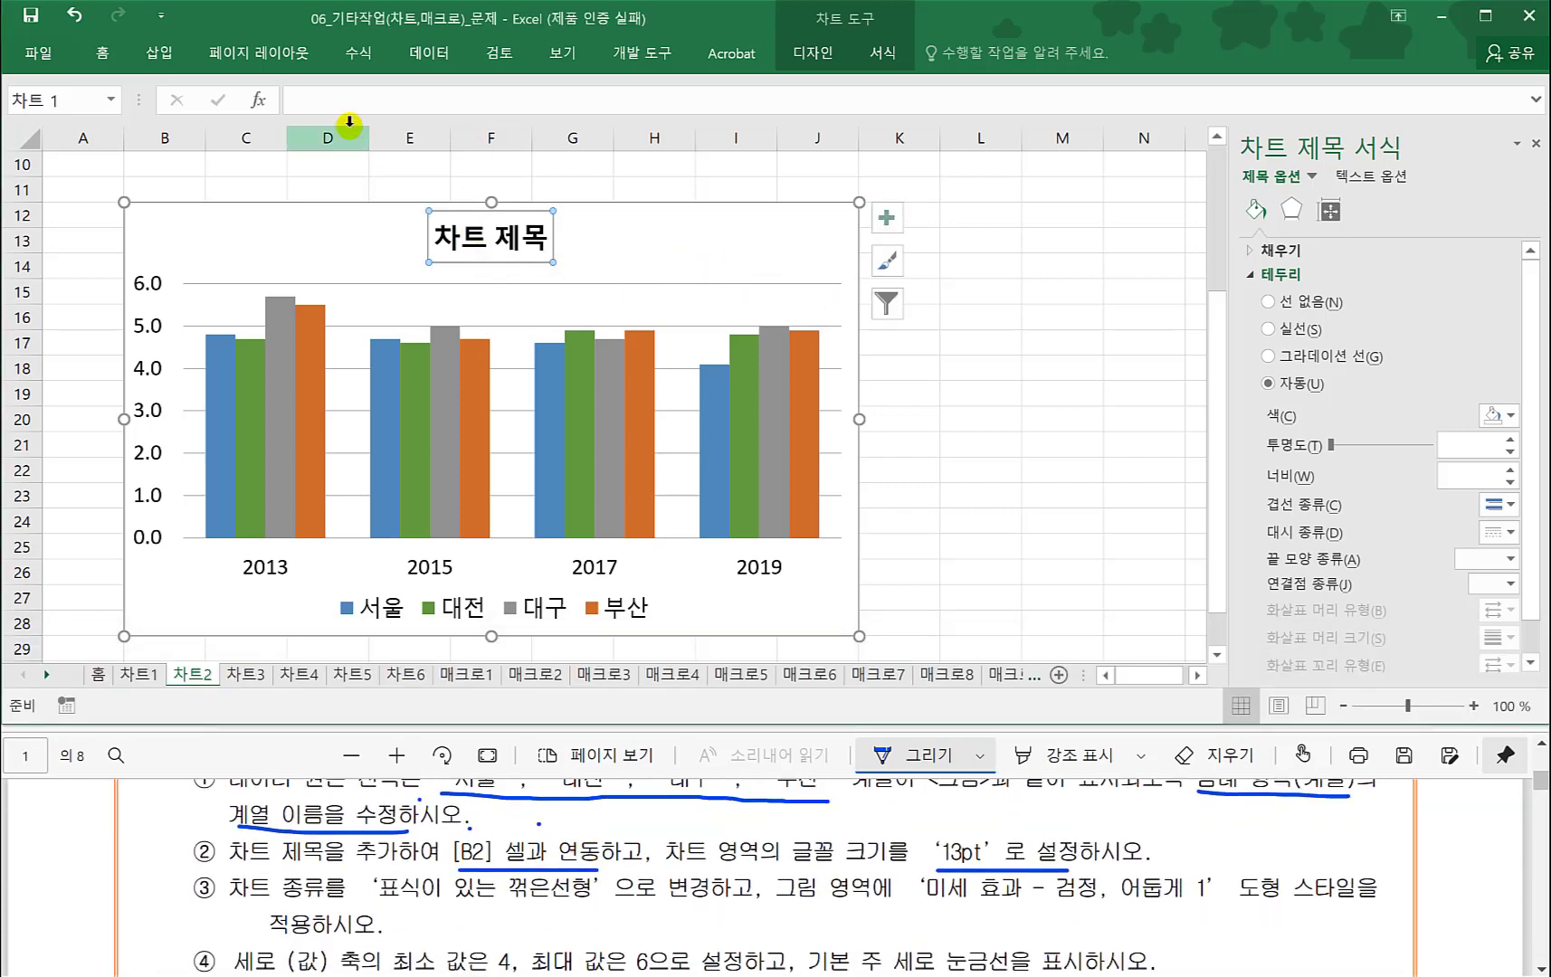
click(317, 102)
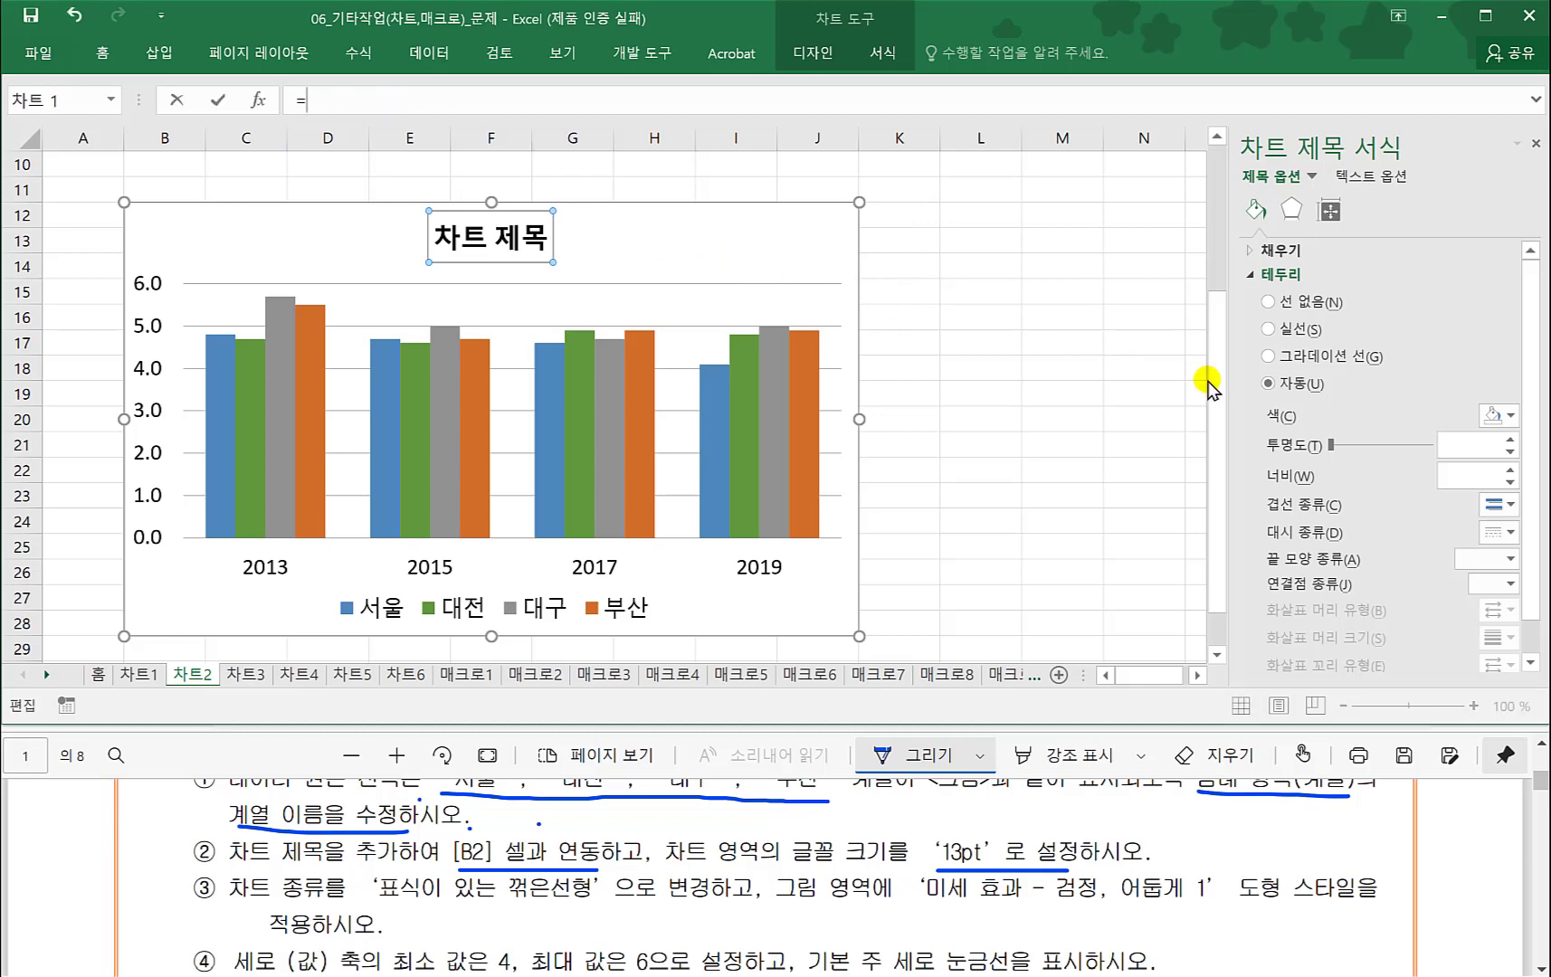
drag(1217, 362, 1215, 217)
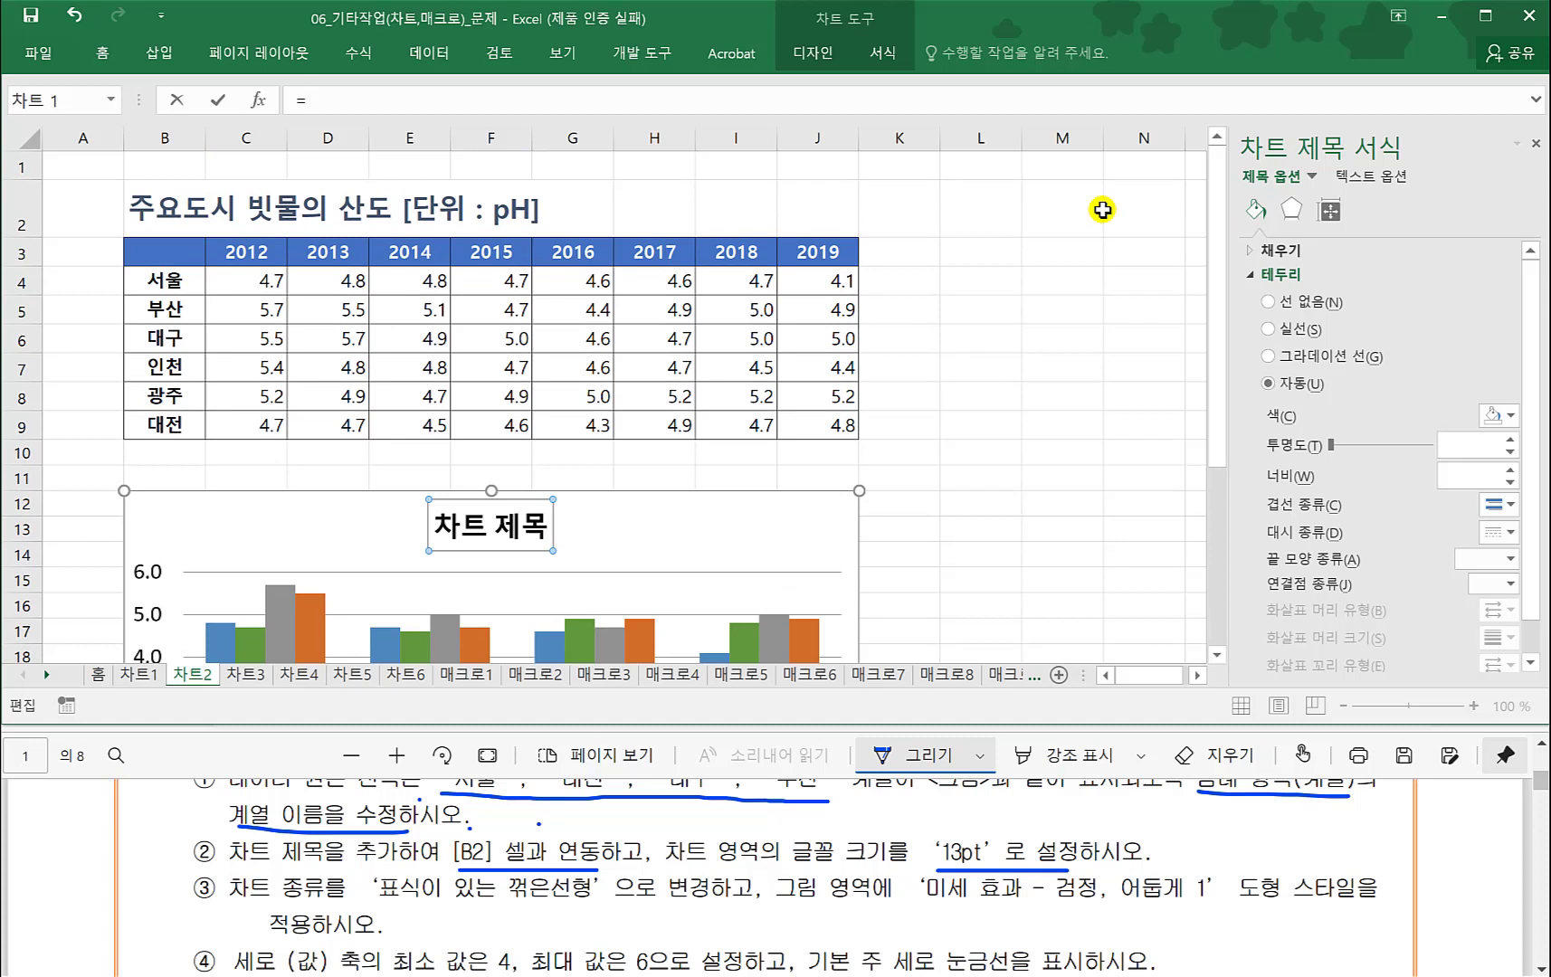
click(167, 207)
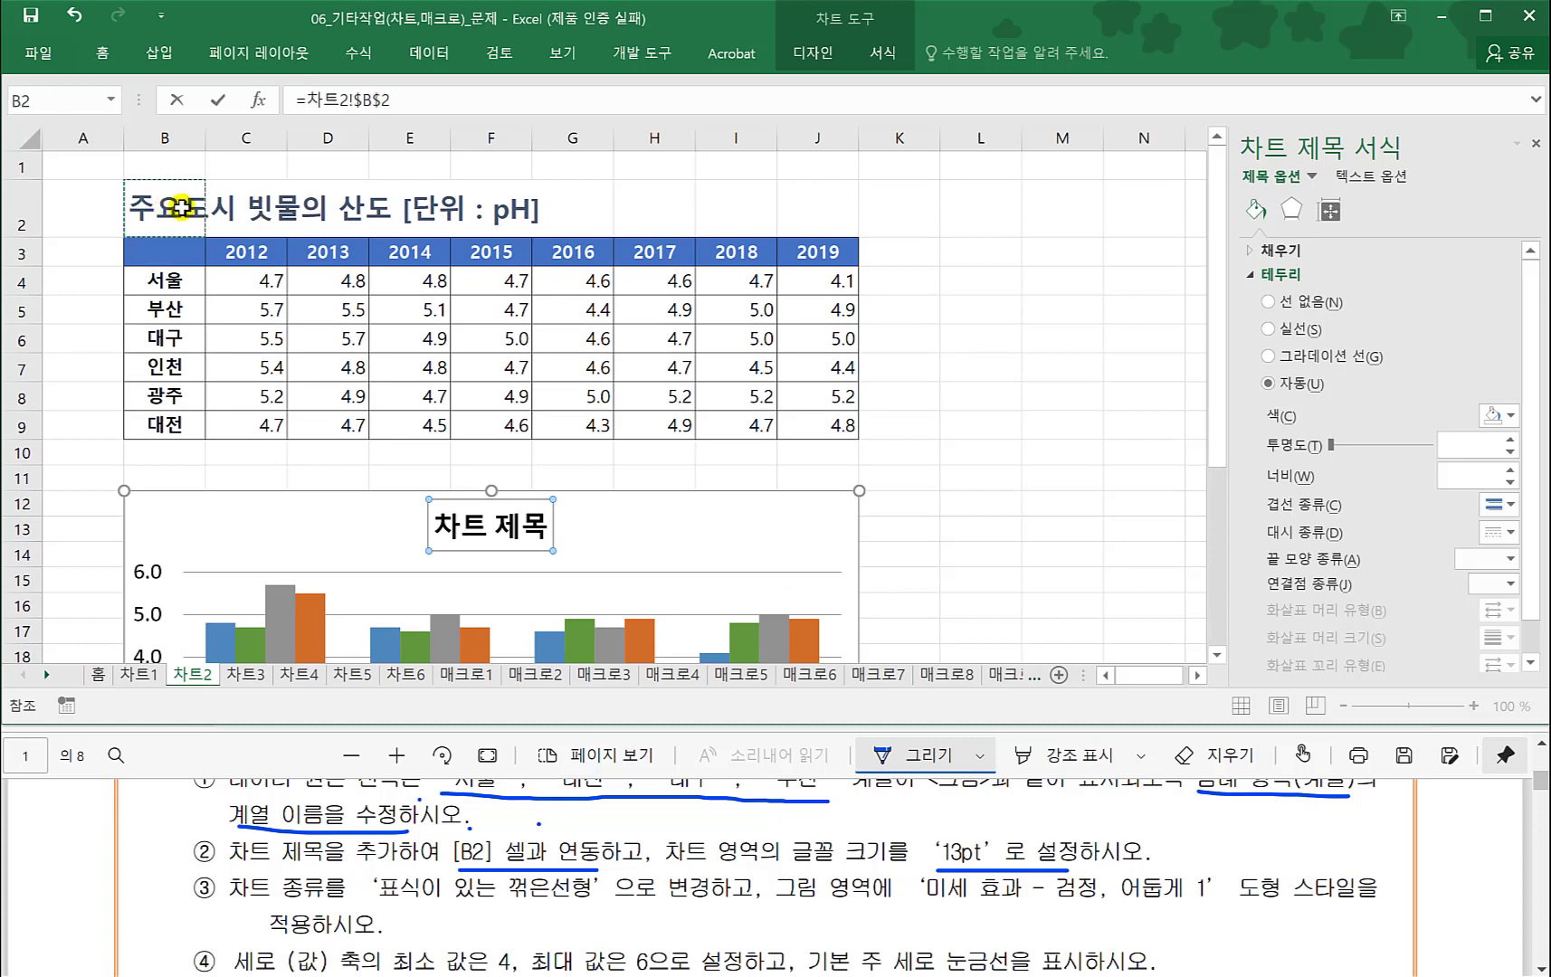
key(Return)
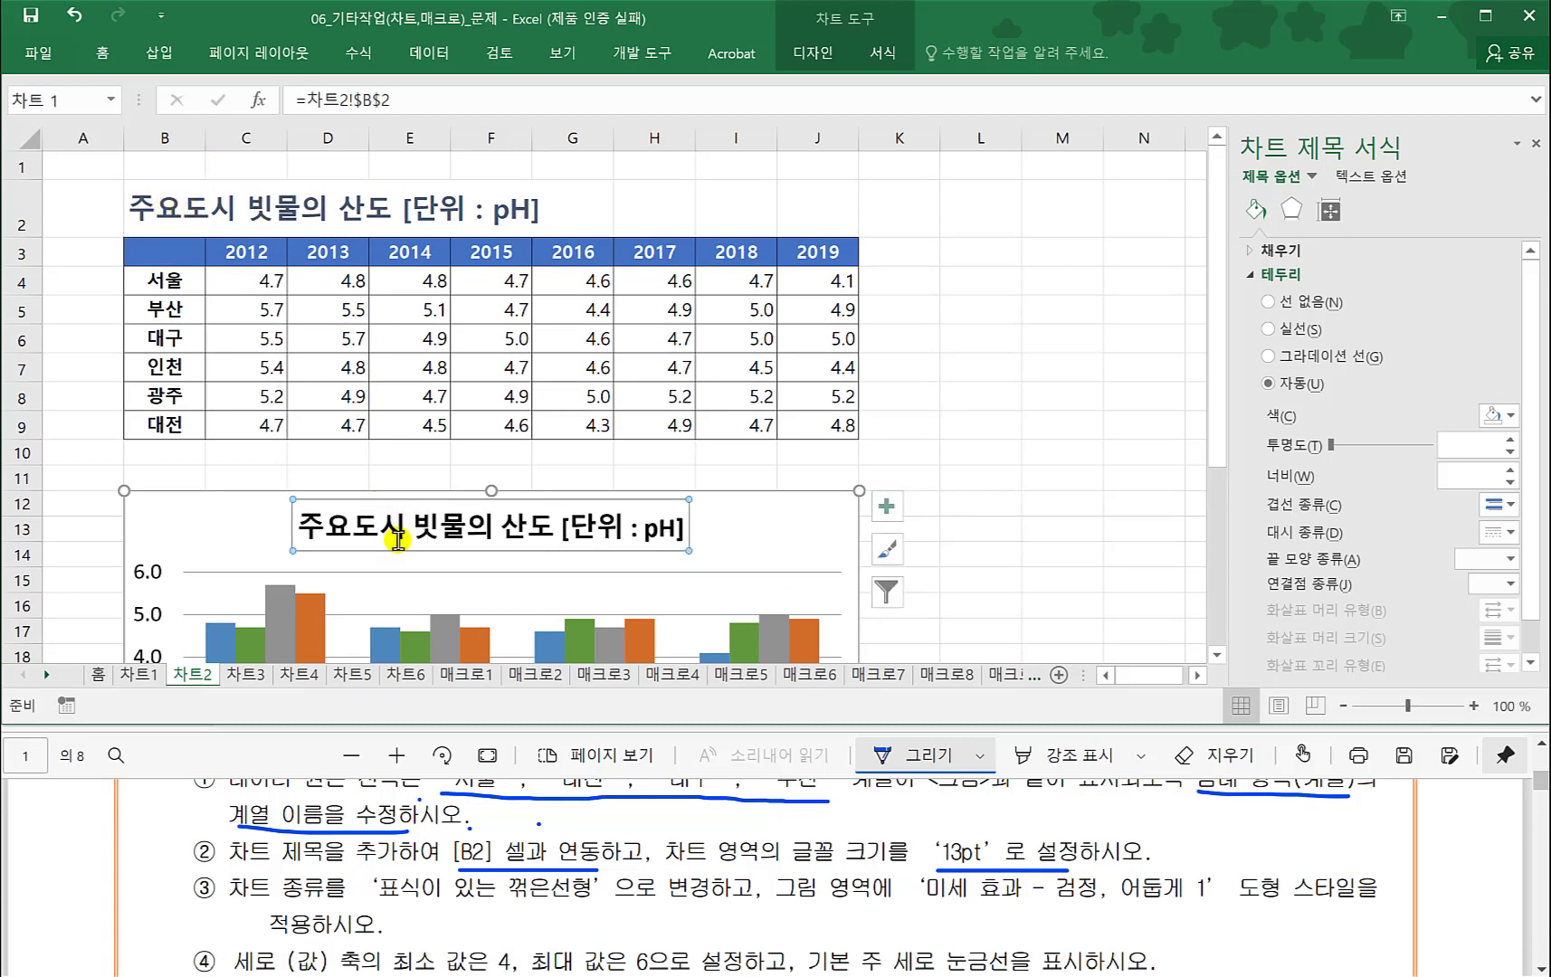
- Test the chart title link by entering 111 in cell B2, and undo the entry
click(175, 193)
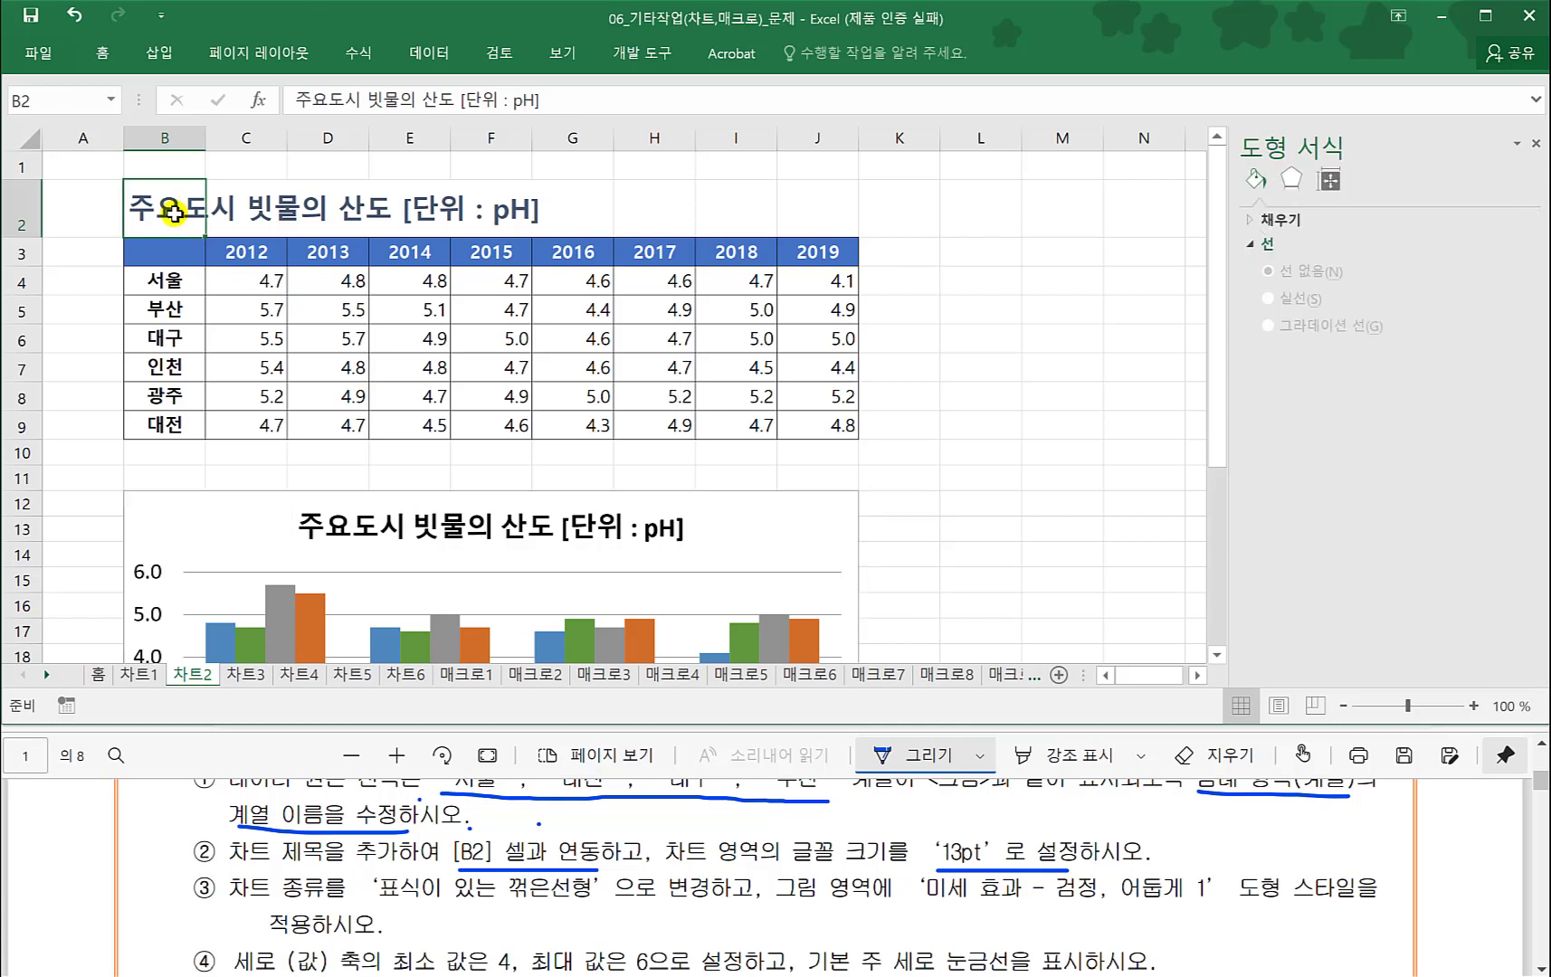
text(111)
key(Return)
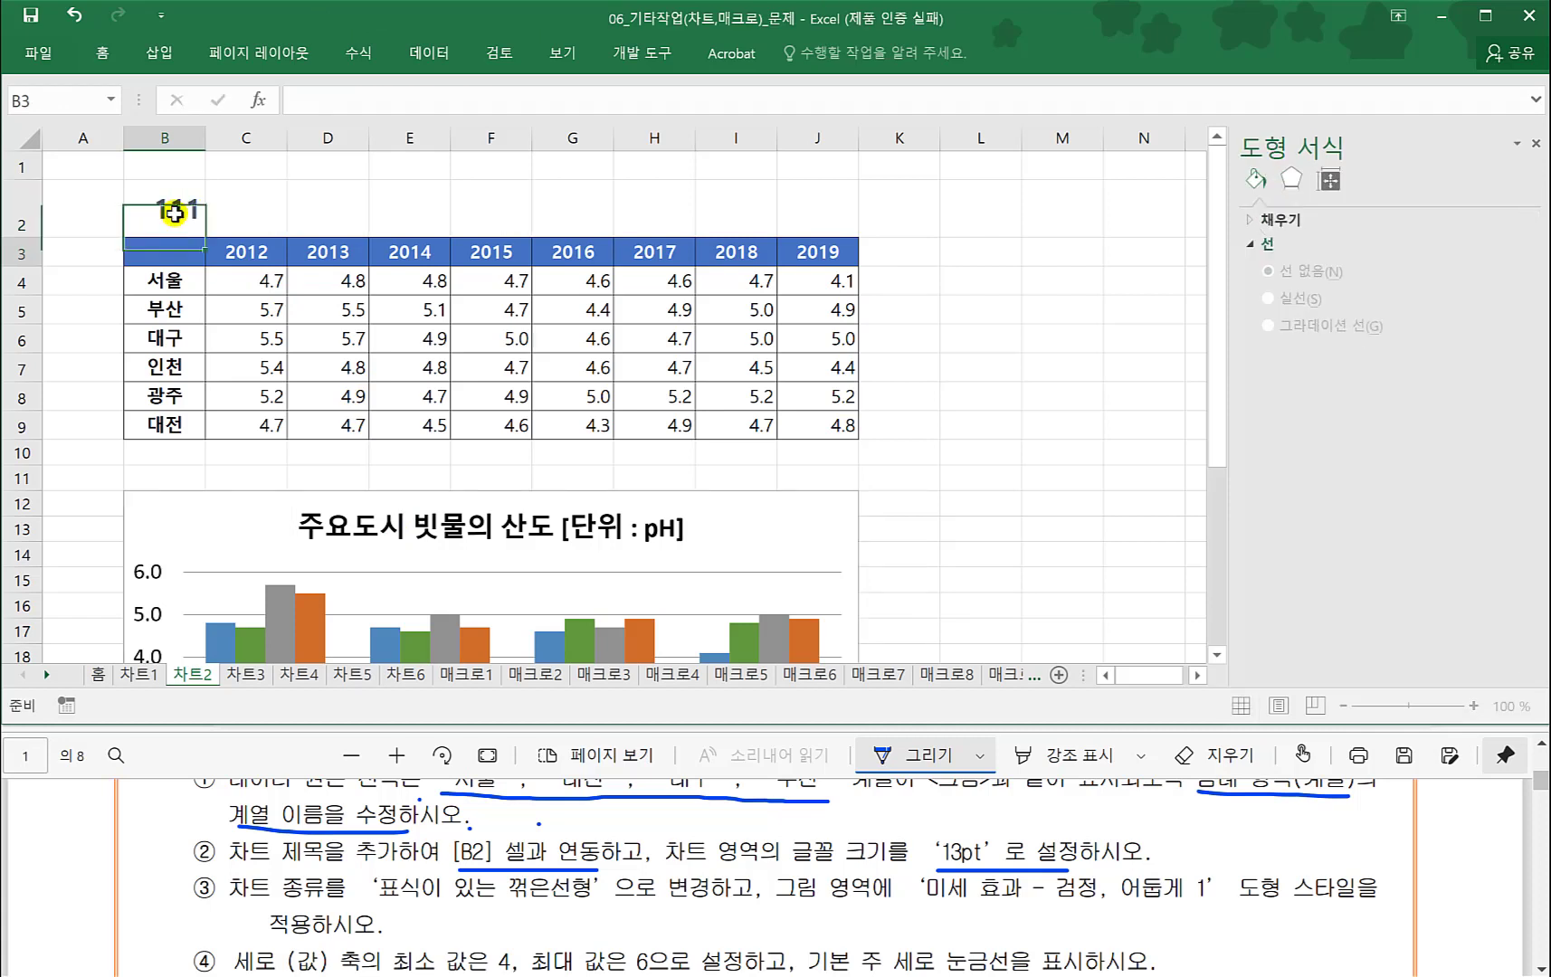
key(ctrl+z)
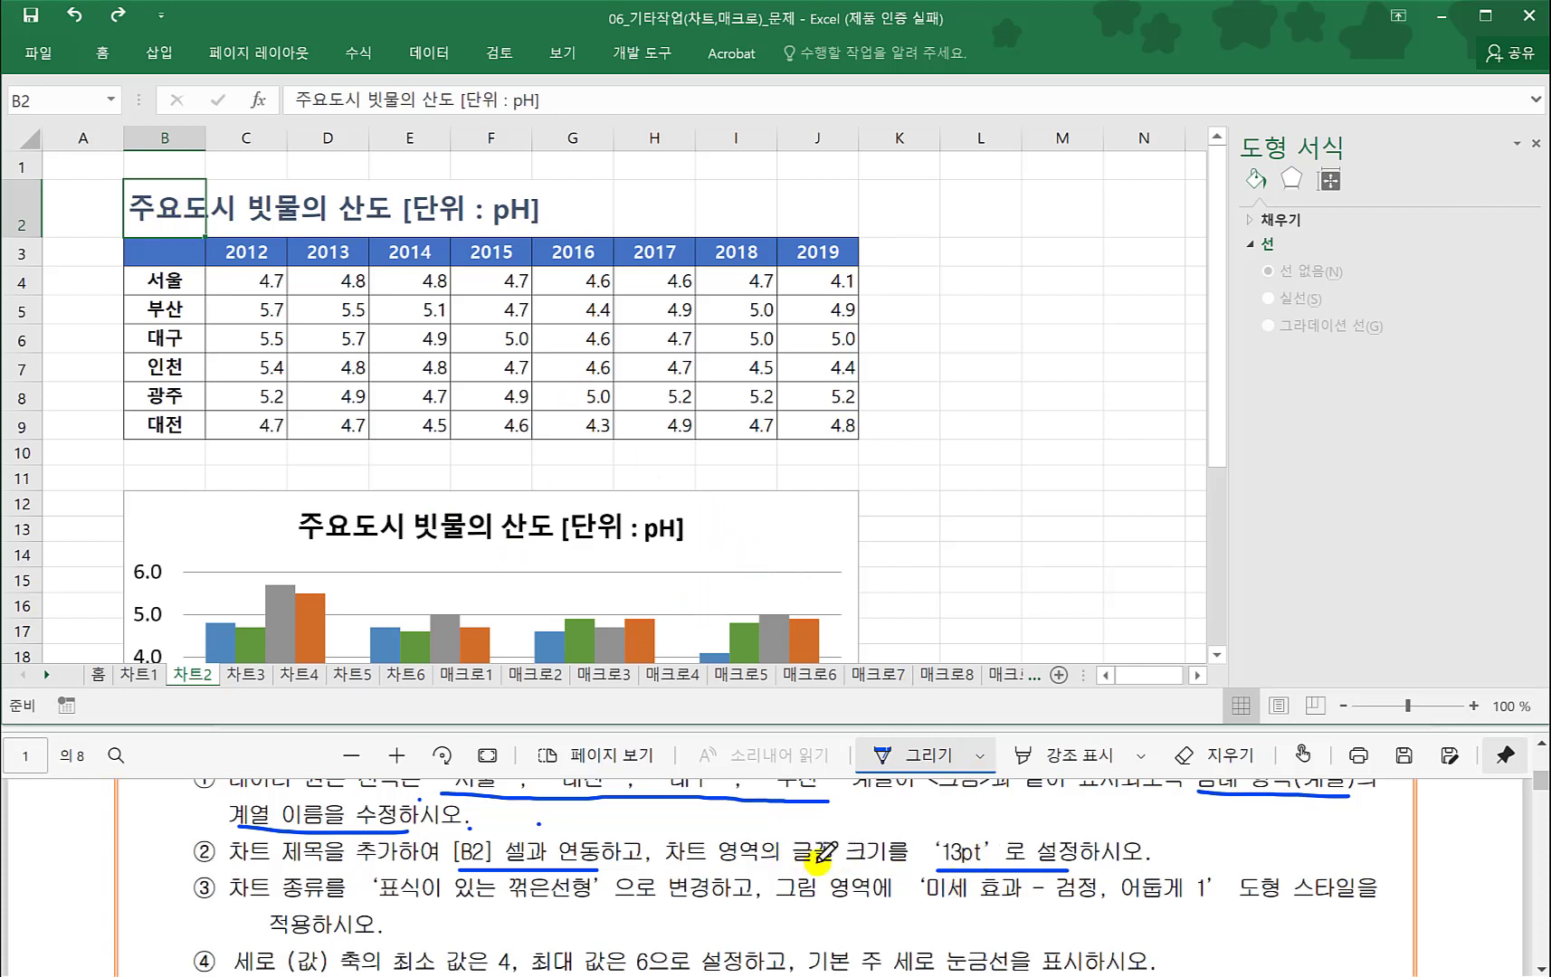
- Underline the chart area font size phrase in the PDF's second instruction and select the chart area on sheet 차트2
drag(938, 859, 683, 860)
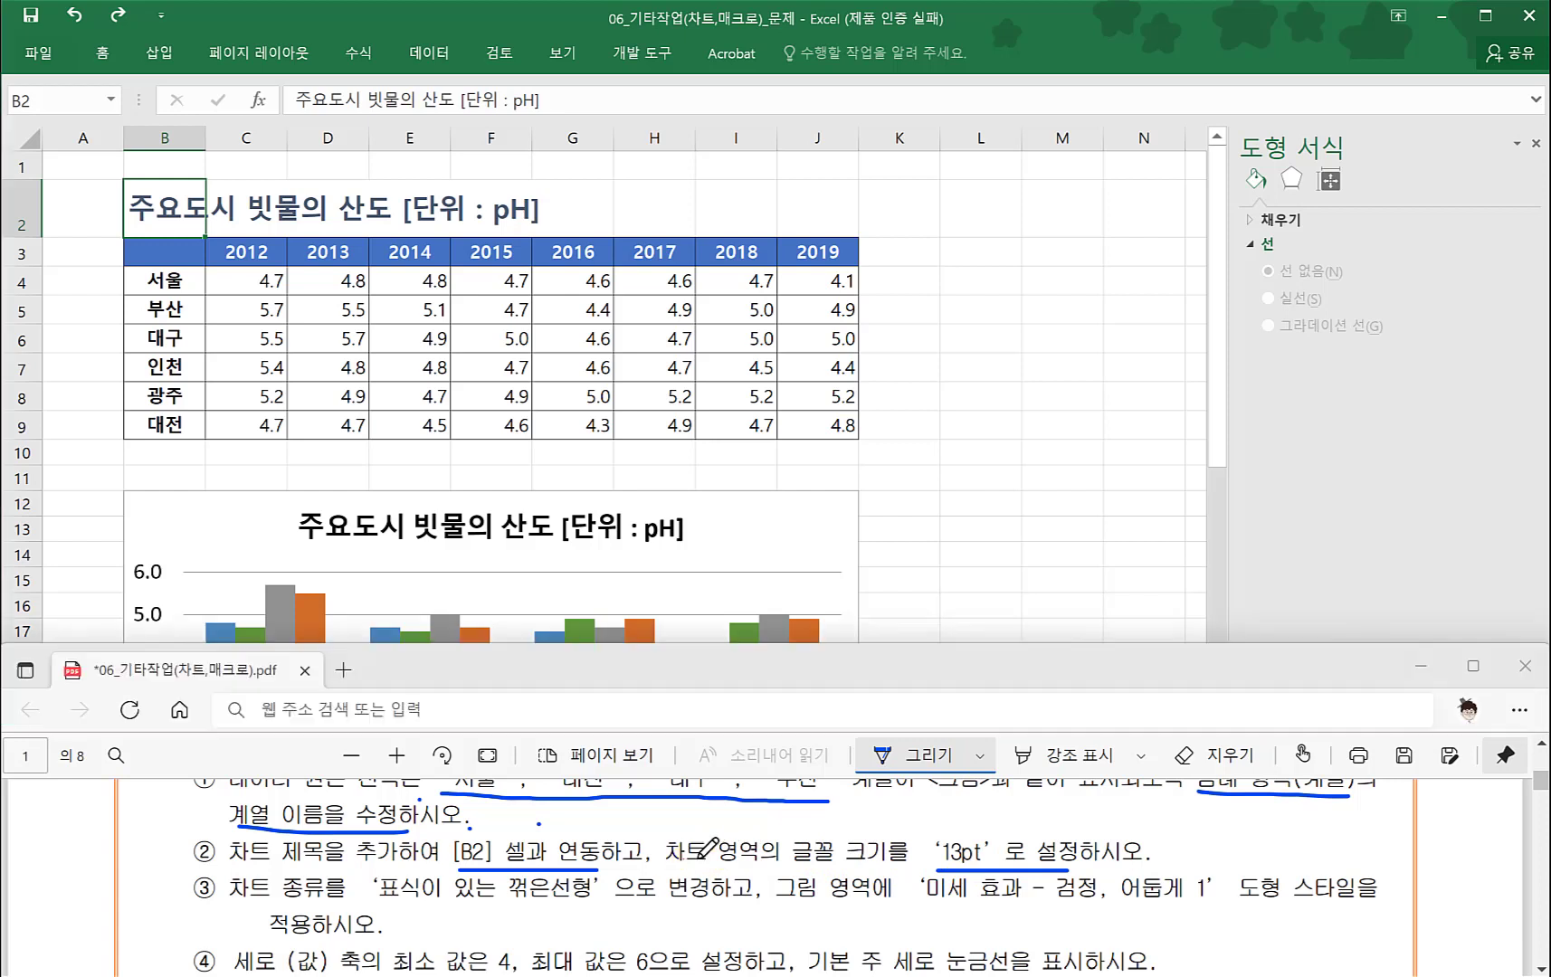
click(821, 523)
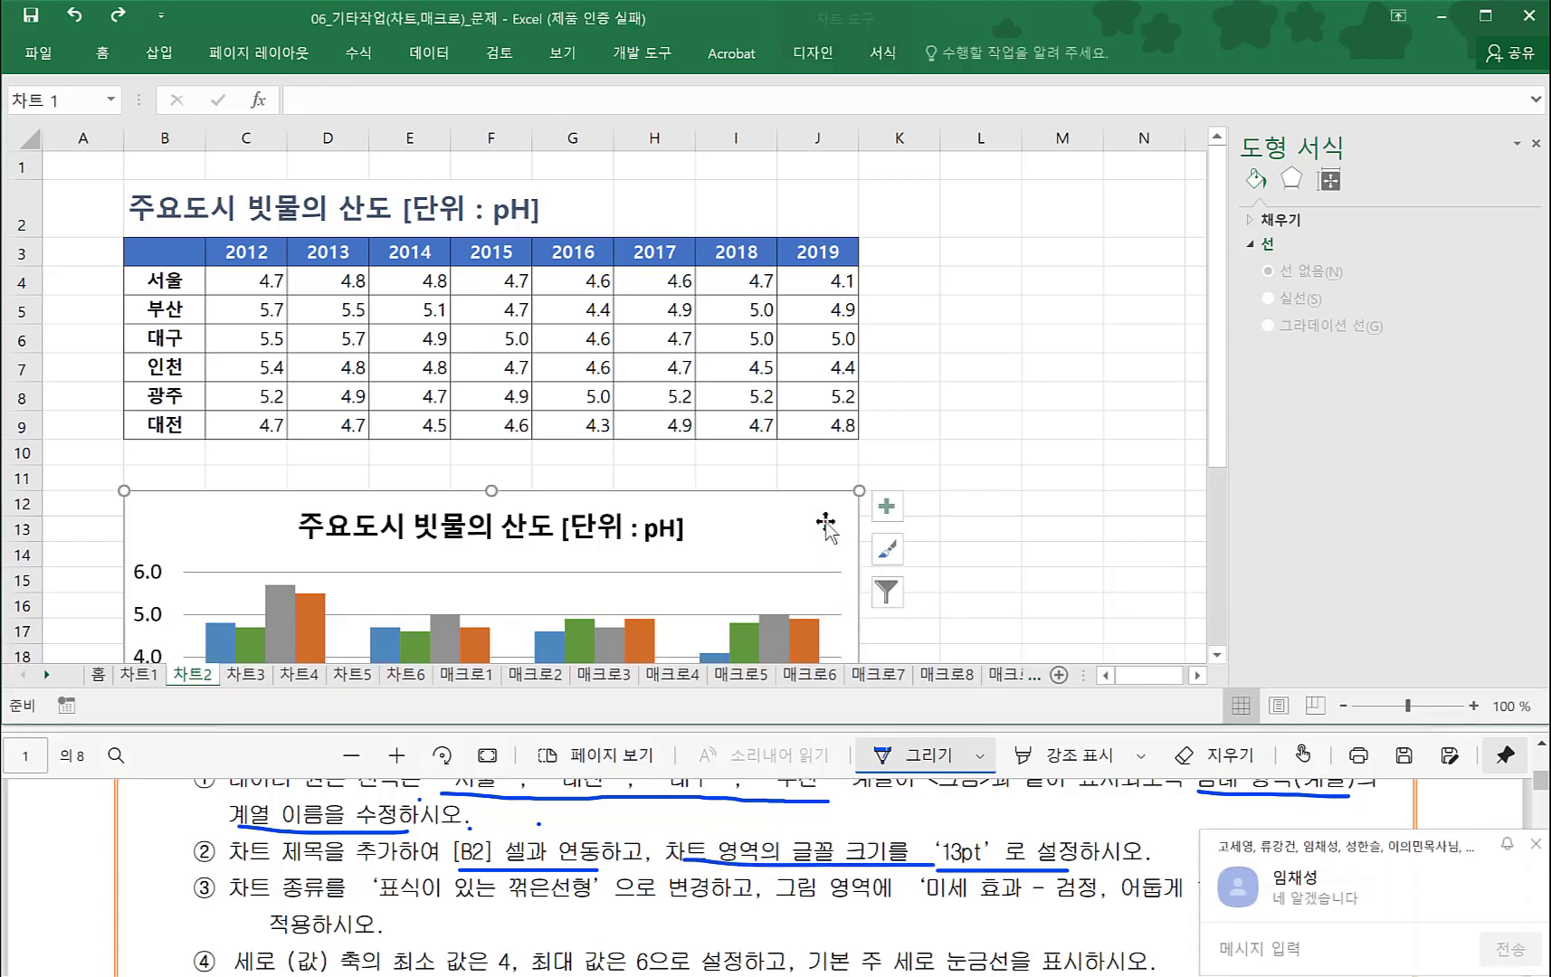
- Dismiss the incoming chat notification and quit the KakaoTalk messenger
click(1537, 844)
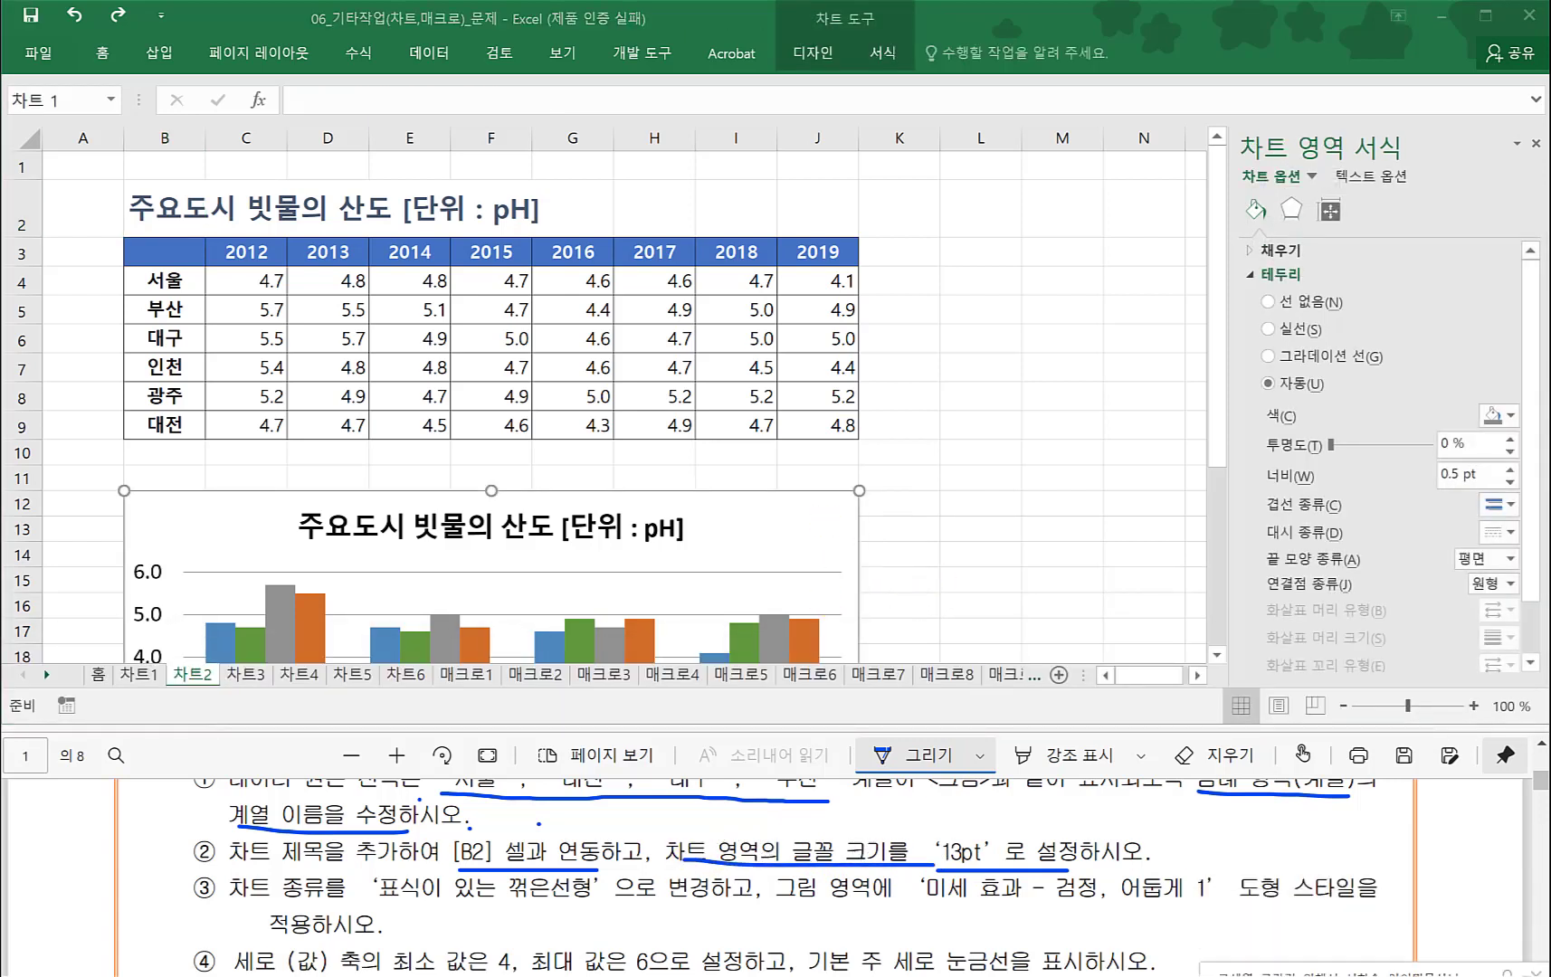
click(1140, 945)
right_click(1140, 946)
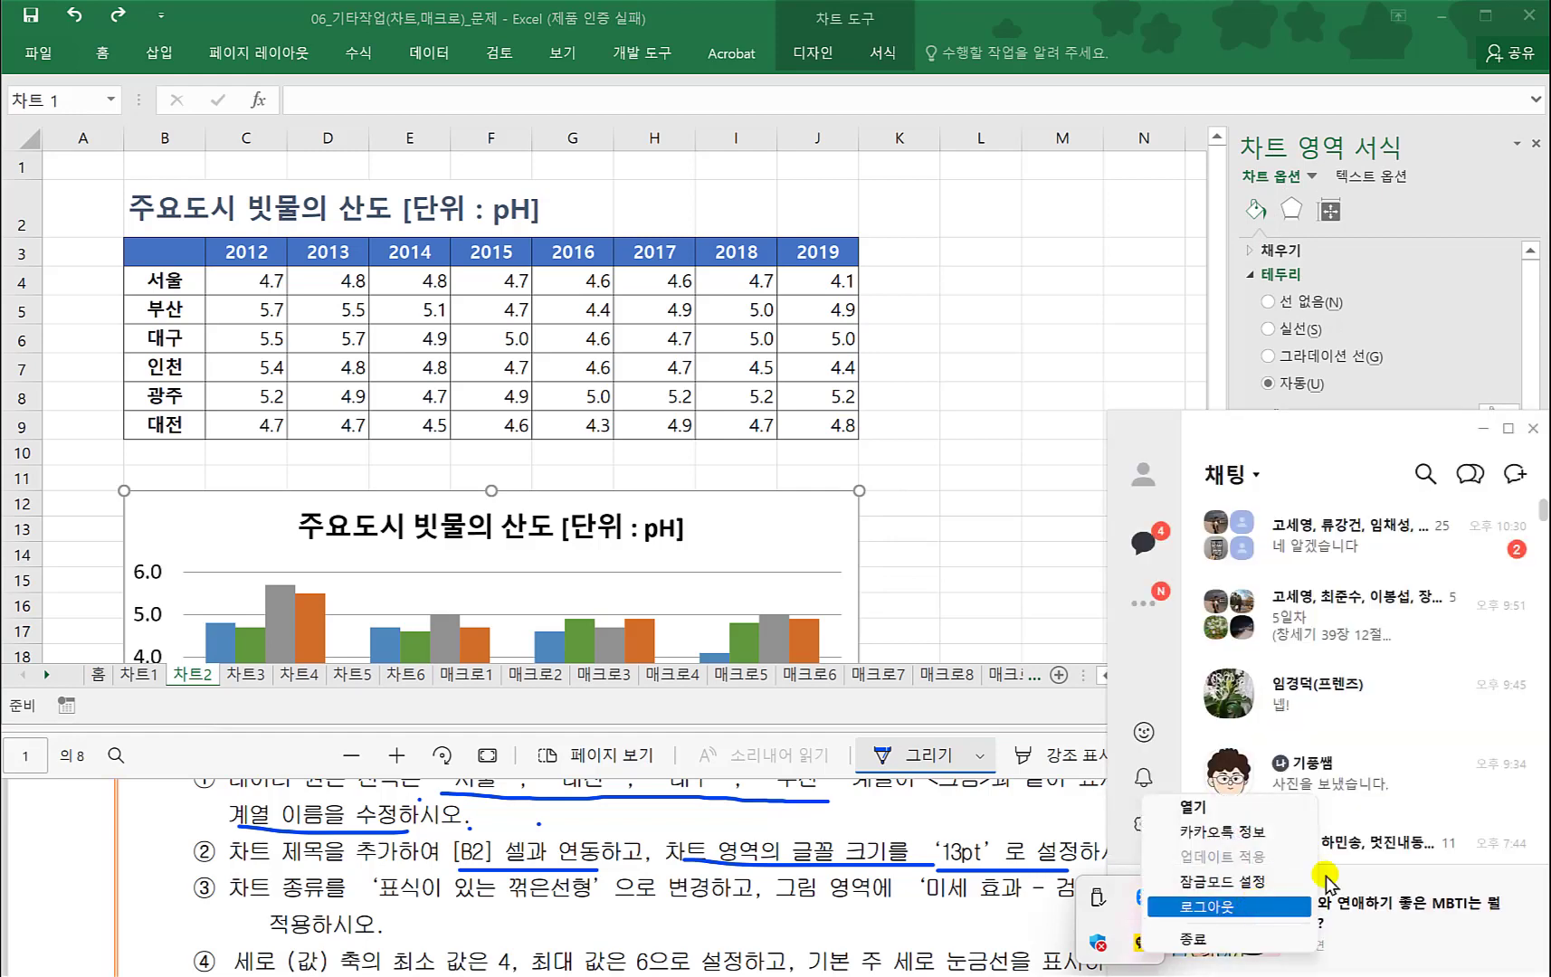
click(1193, 940)
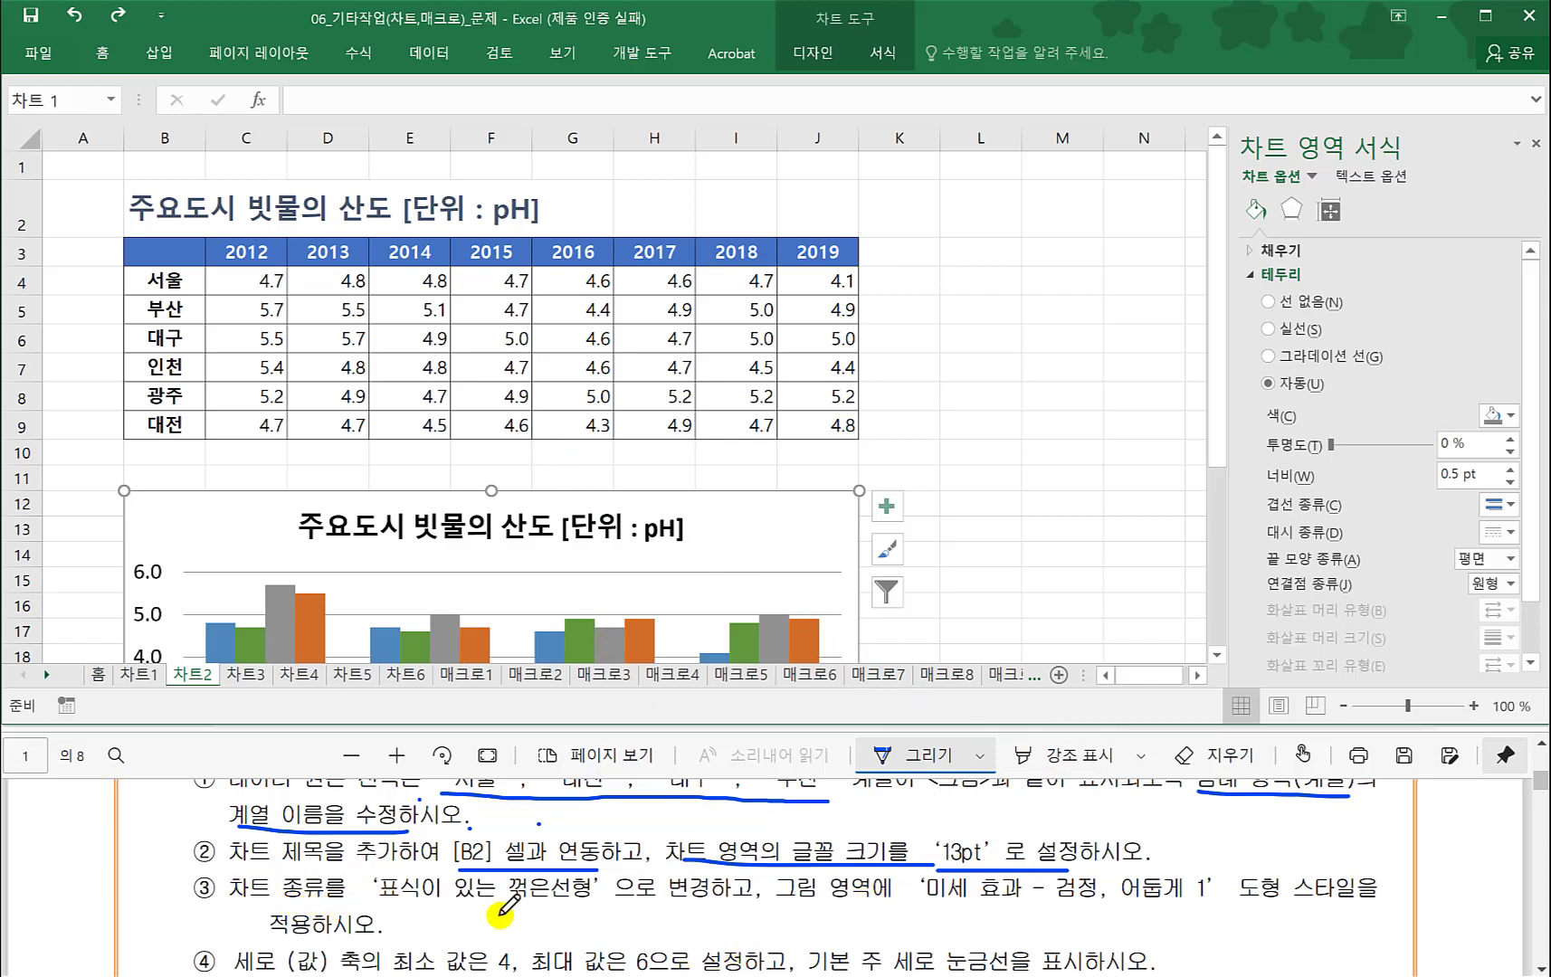
- Underline the required chart type in the PDF and change the chart to 표식이 있는 꺾은선형 (line with markers)
right_click(787, 526)
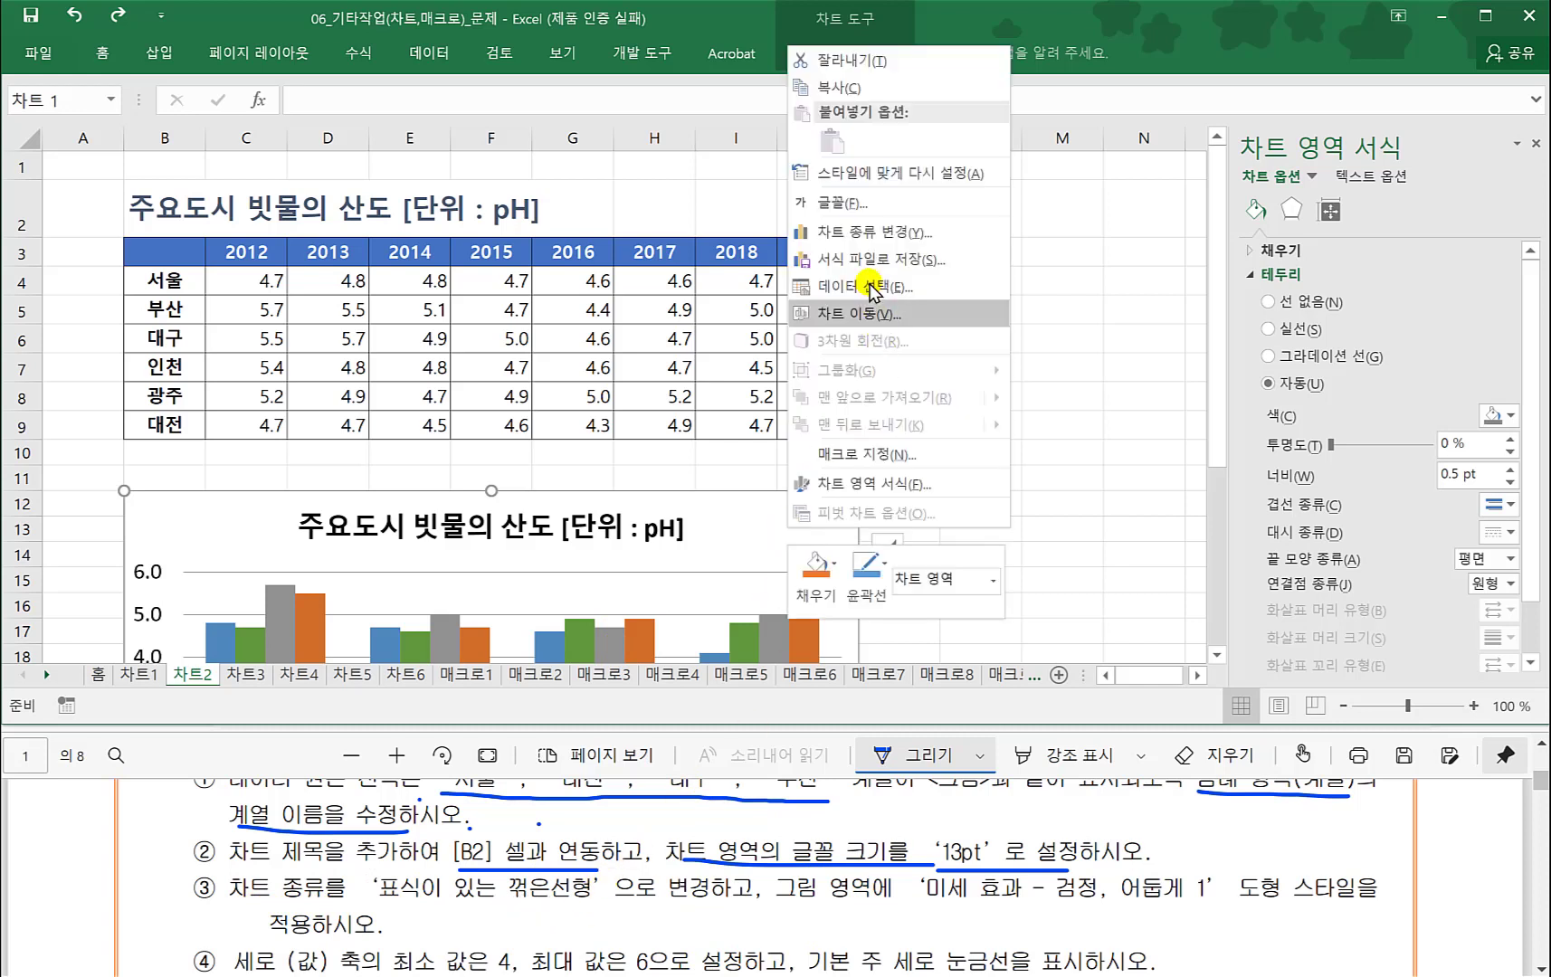
click(727, 570)
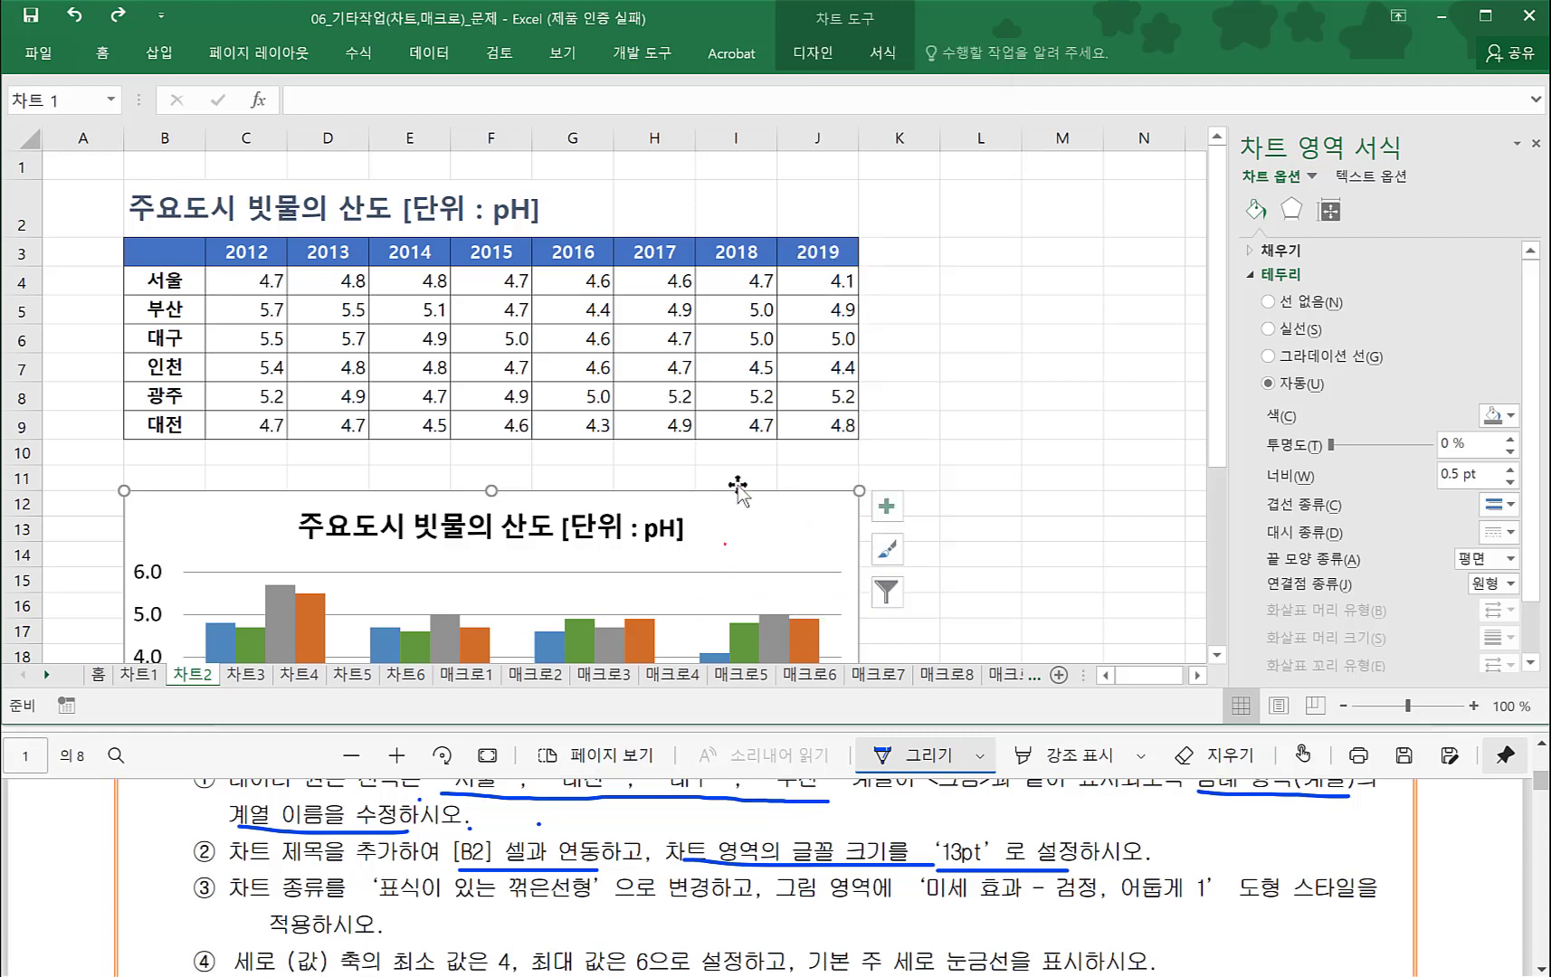
click(814, 51)
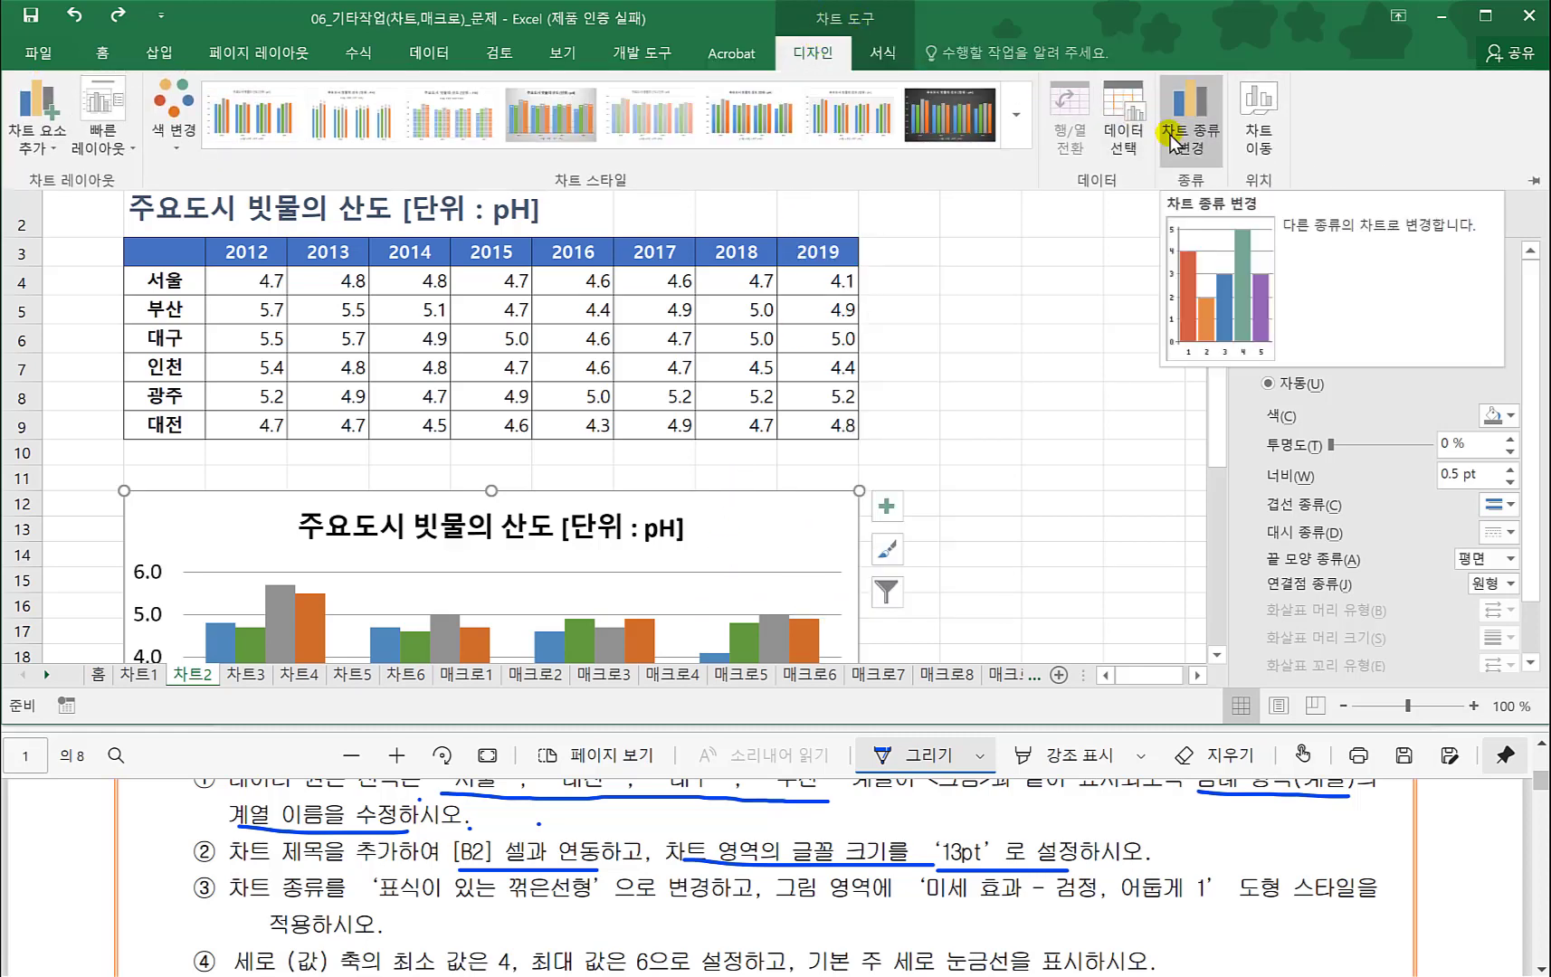
click(1174, 142)
drag(884, 149, 1071, 158)
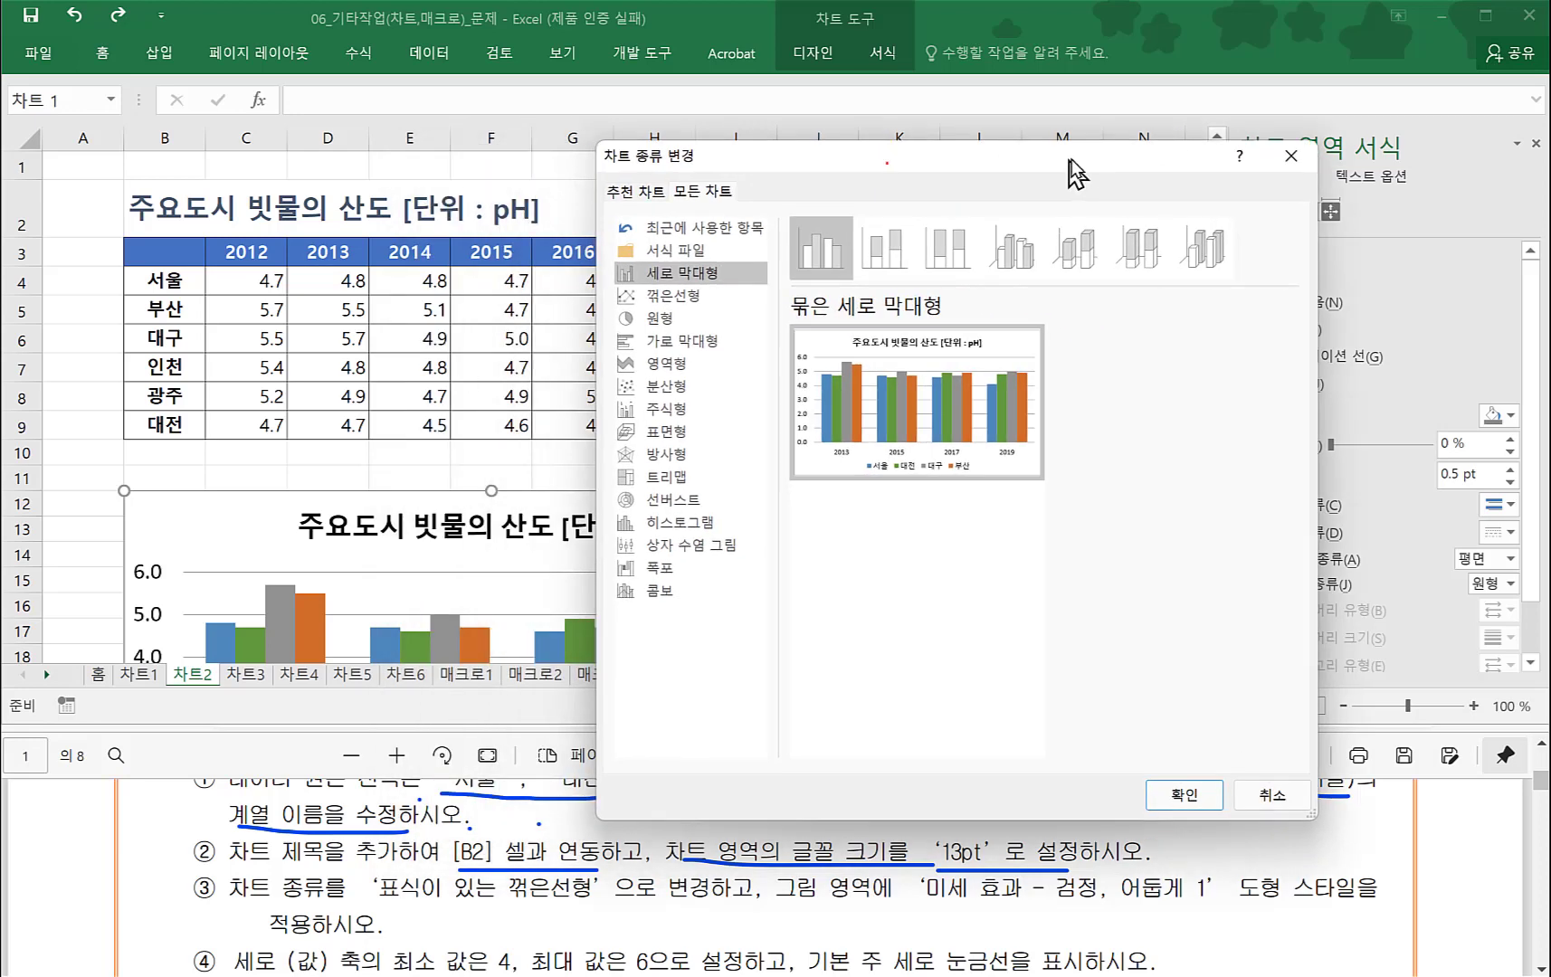
click(391, 901)
drag(384, 902, 547, 902)
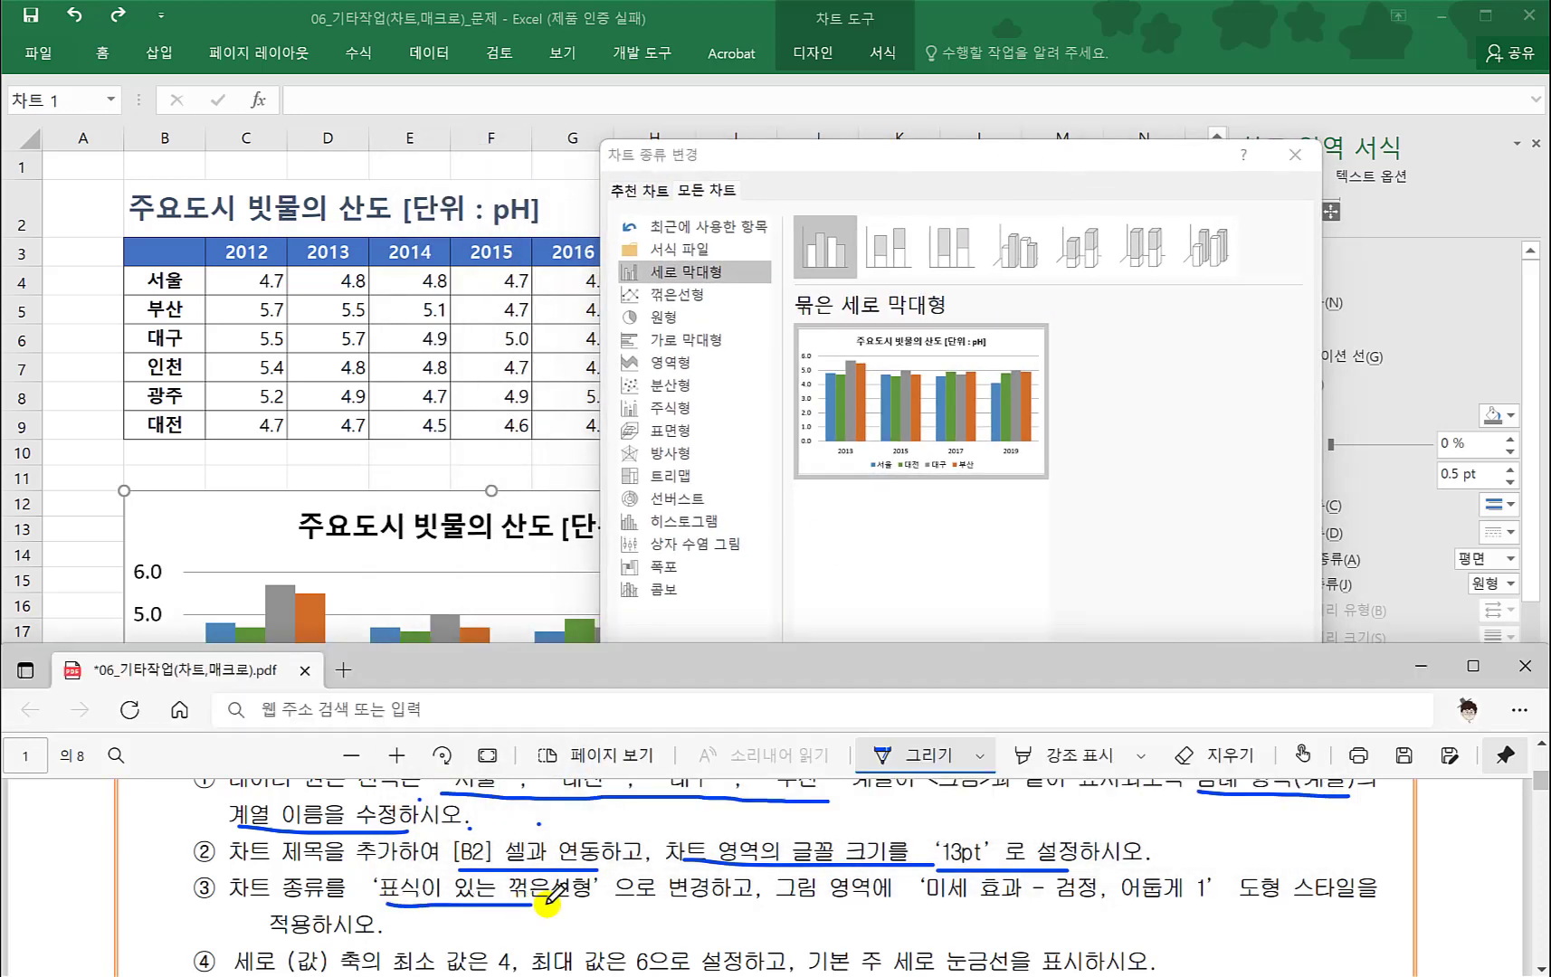
click(682, 295)
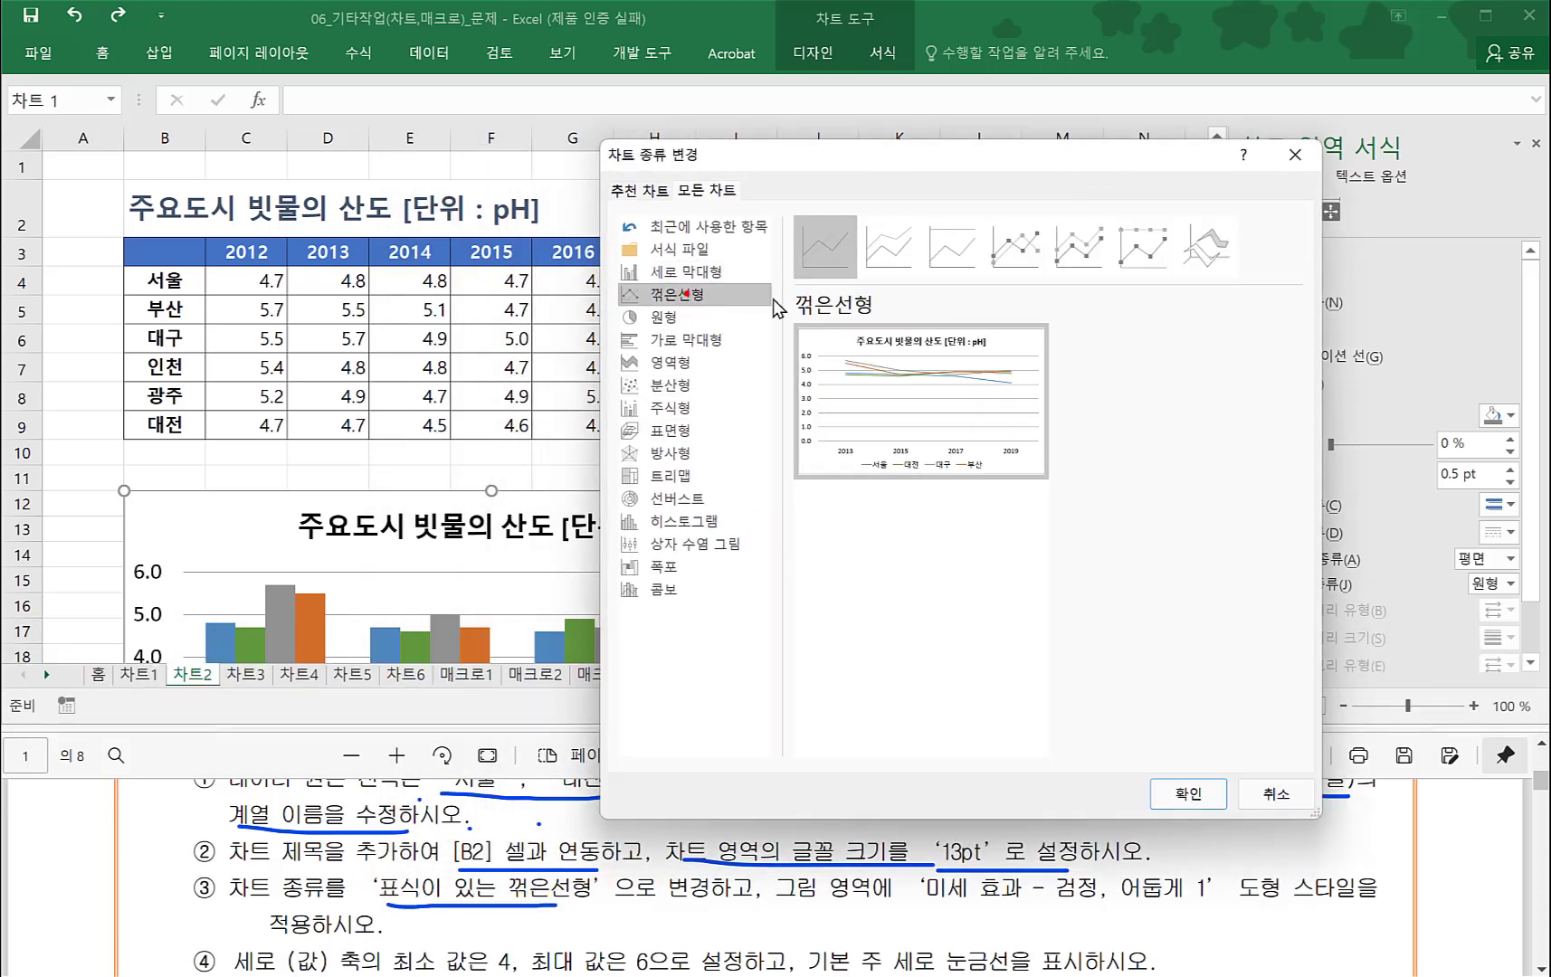
click(1015, 244)
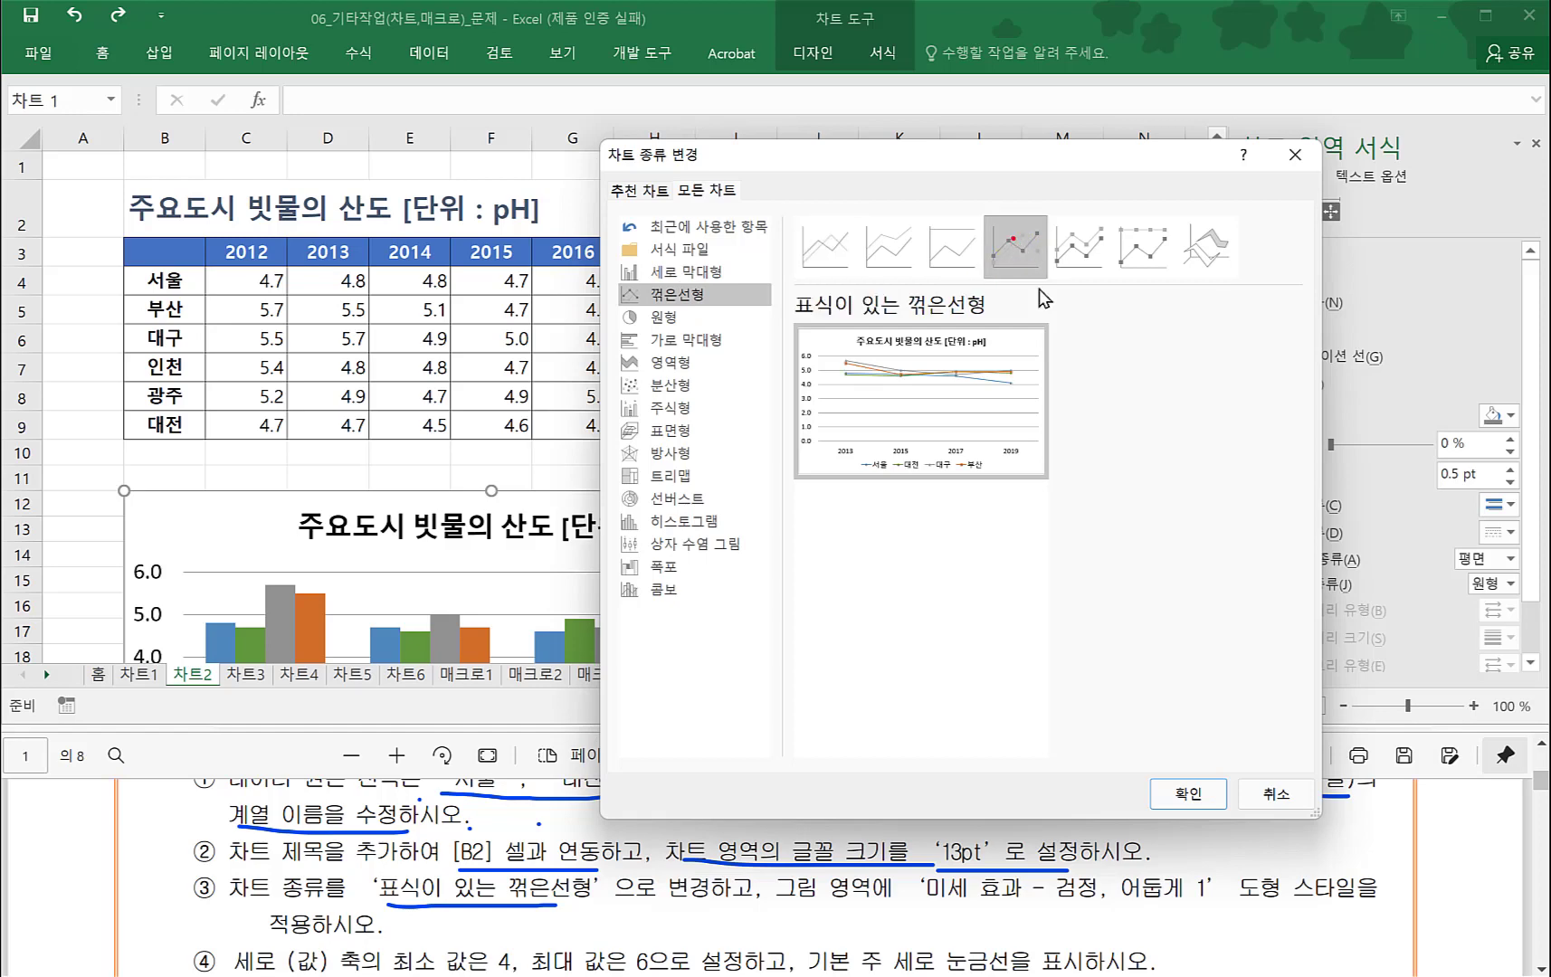
click(1179, 793)
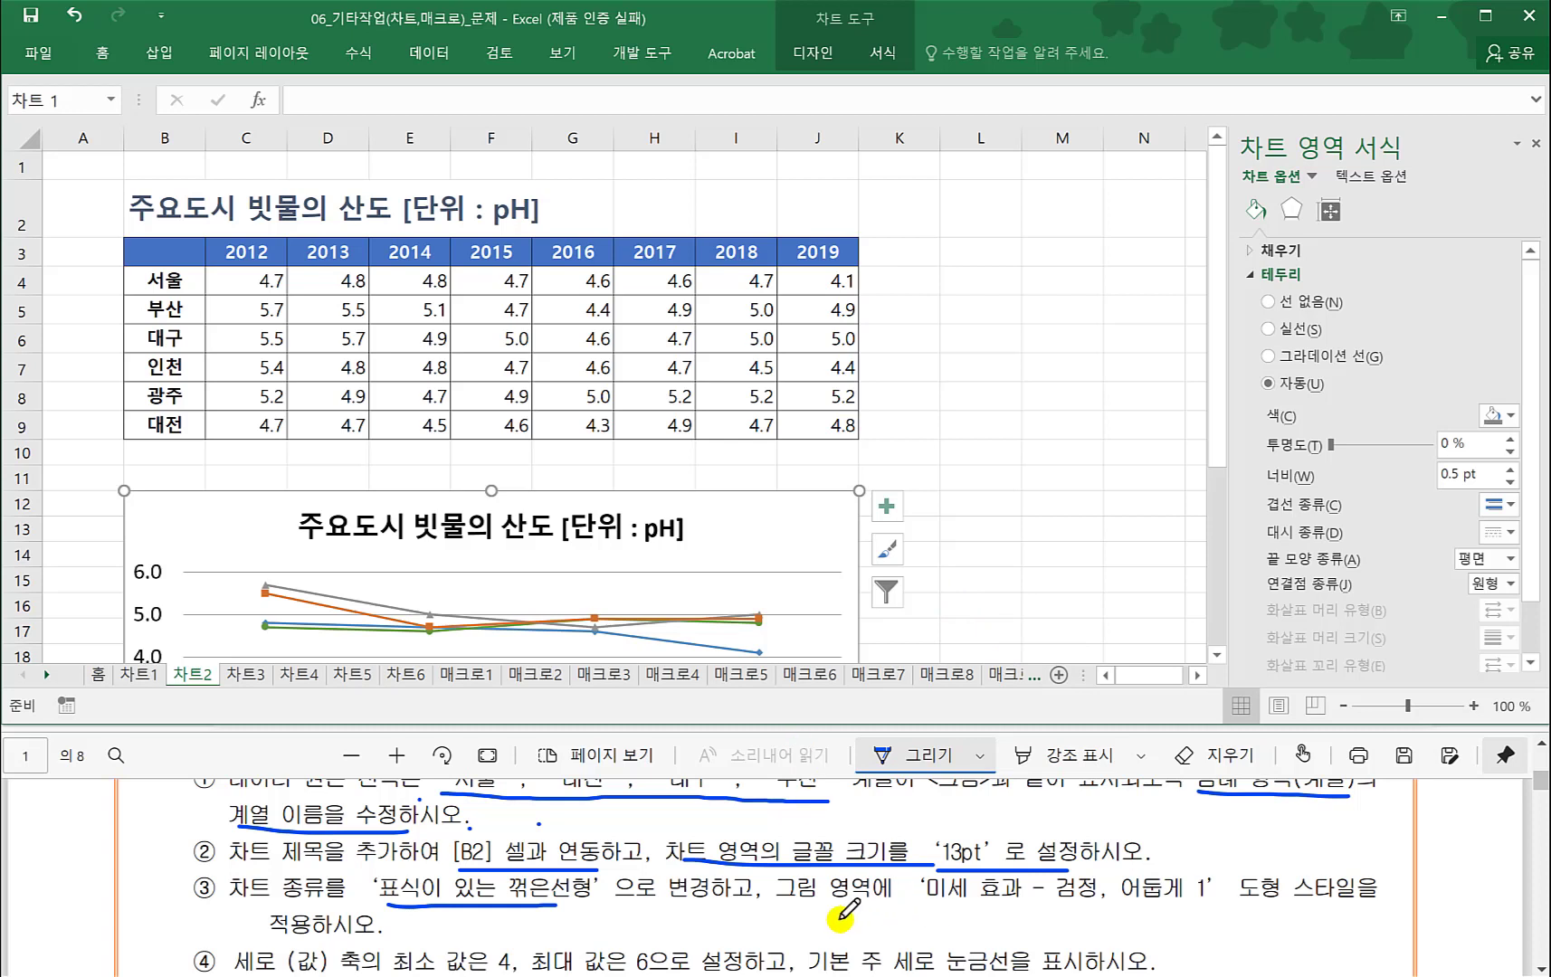
- Underline the plot area instruction in the PDF and apply the shape style 미세 효과 - 검정, 어둡게 1 to the plot area
drag(778, 902, 1330, 902)
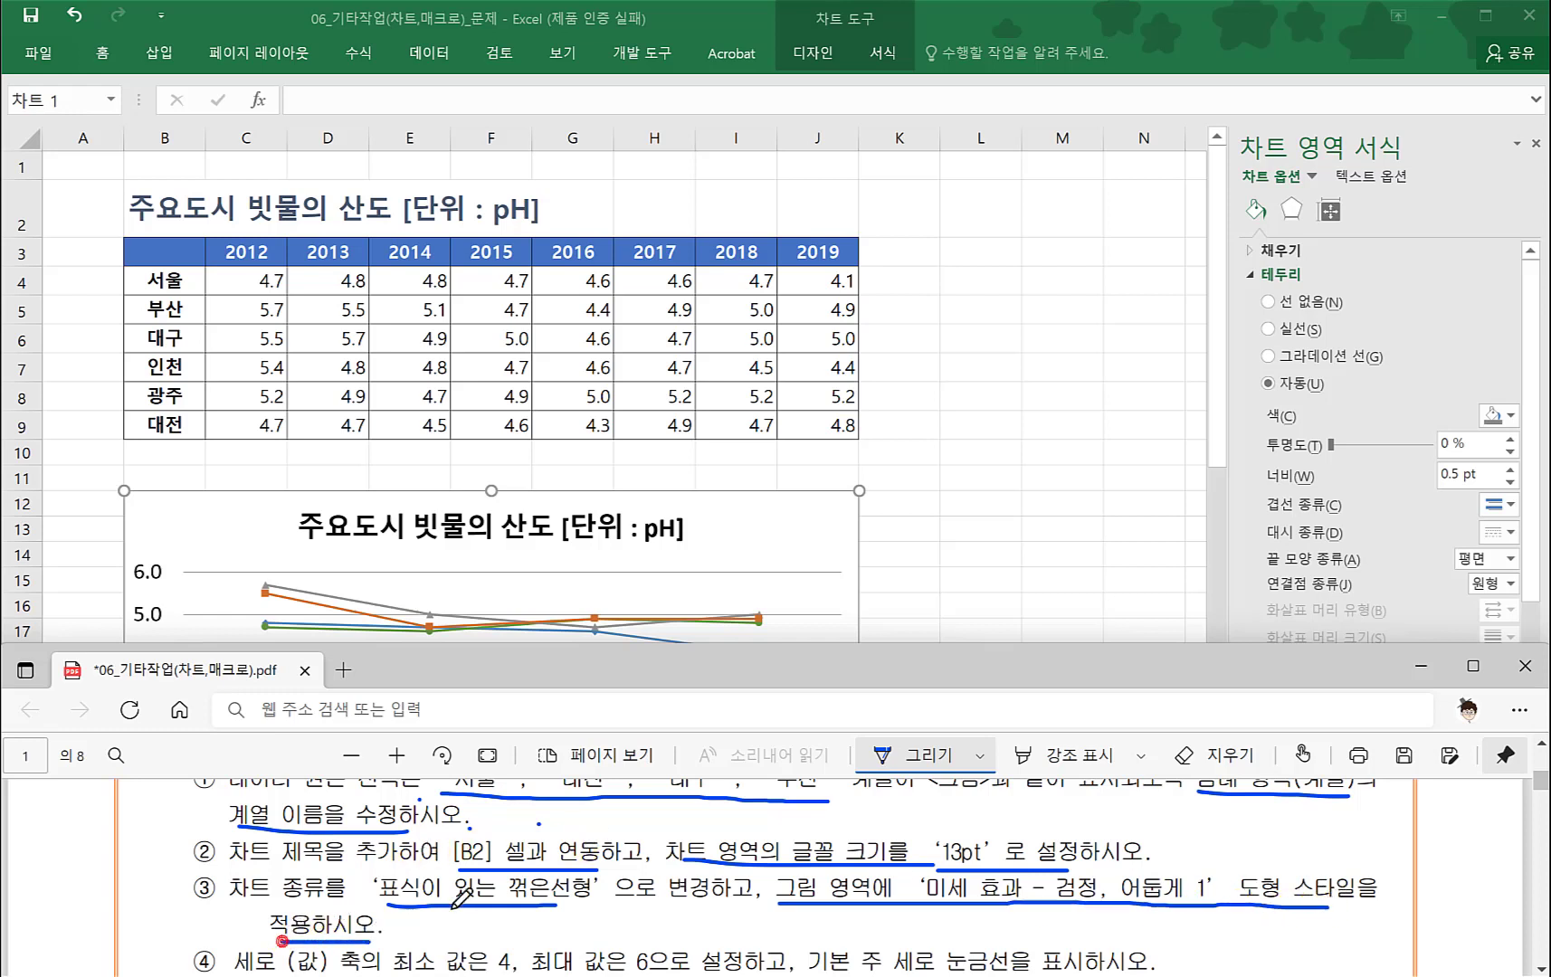
click(941, 576)
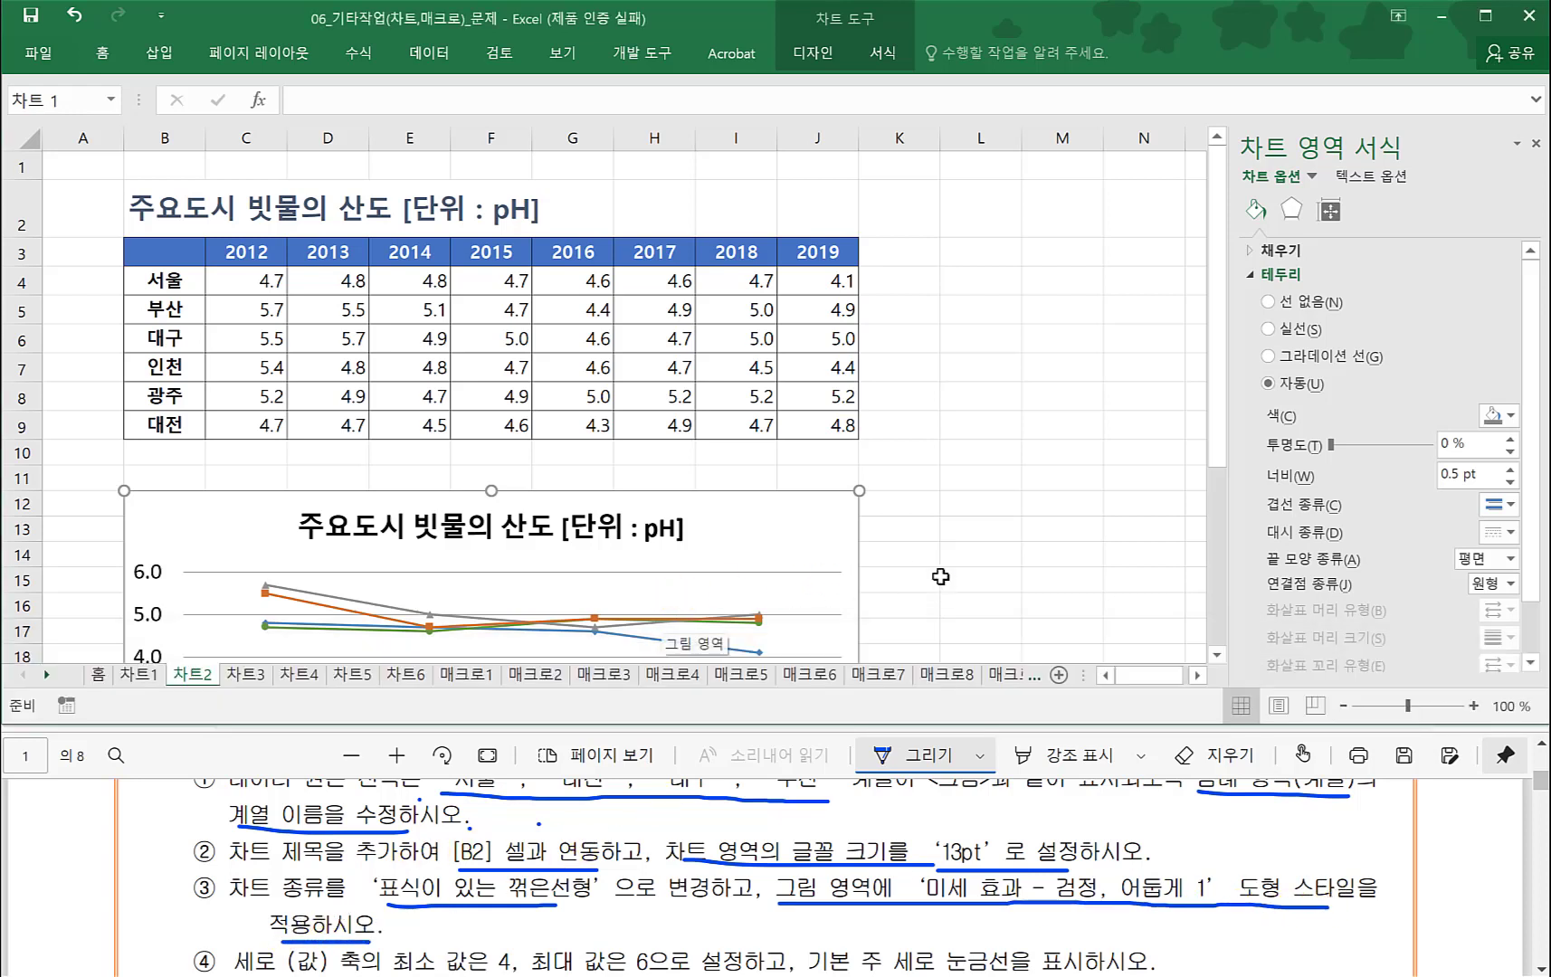
scroll(721, 547, down, 1)
click(635, 484)
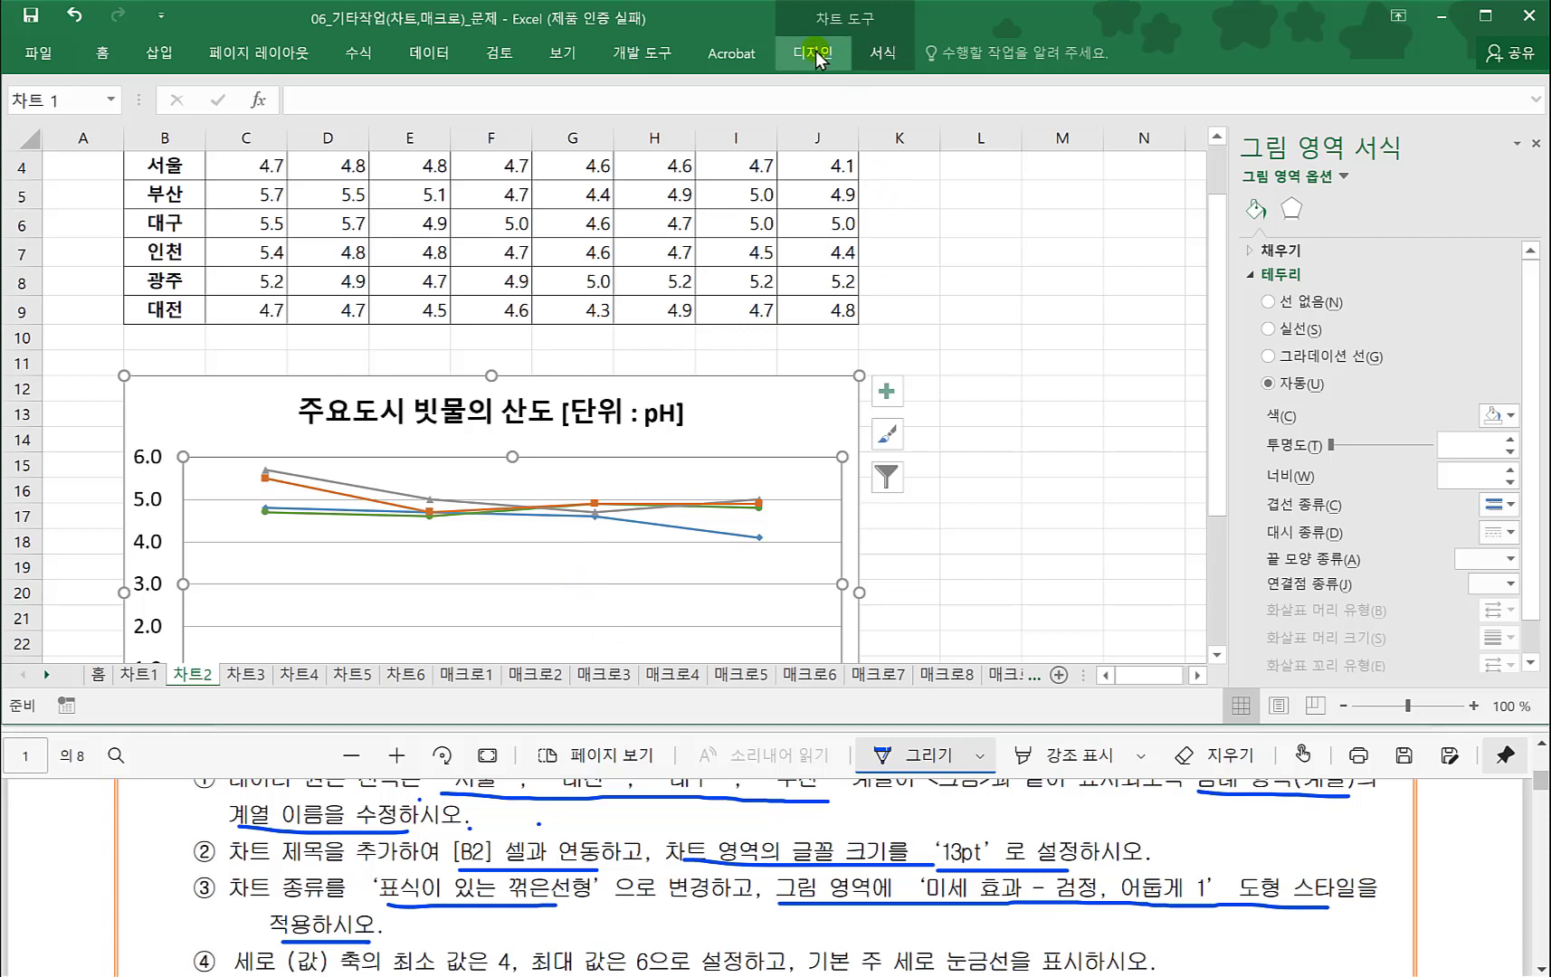
click(884, 54)
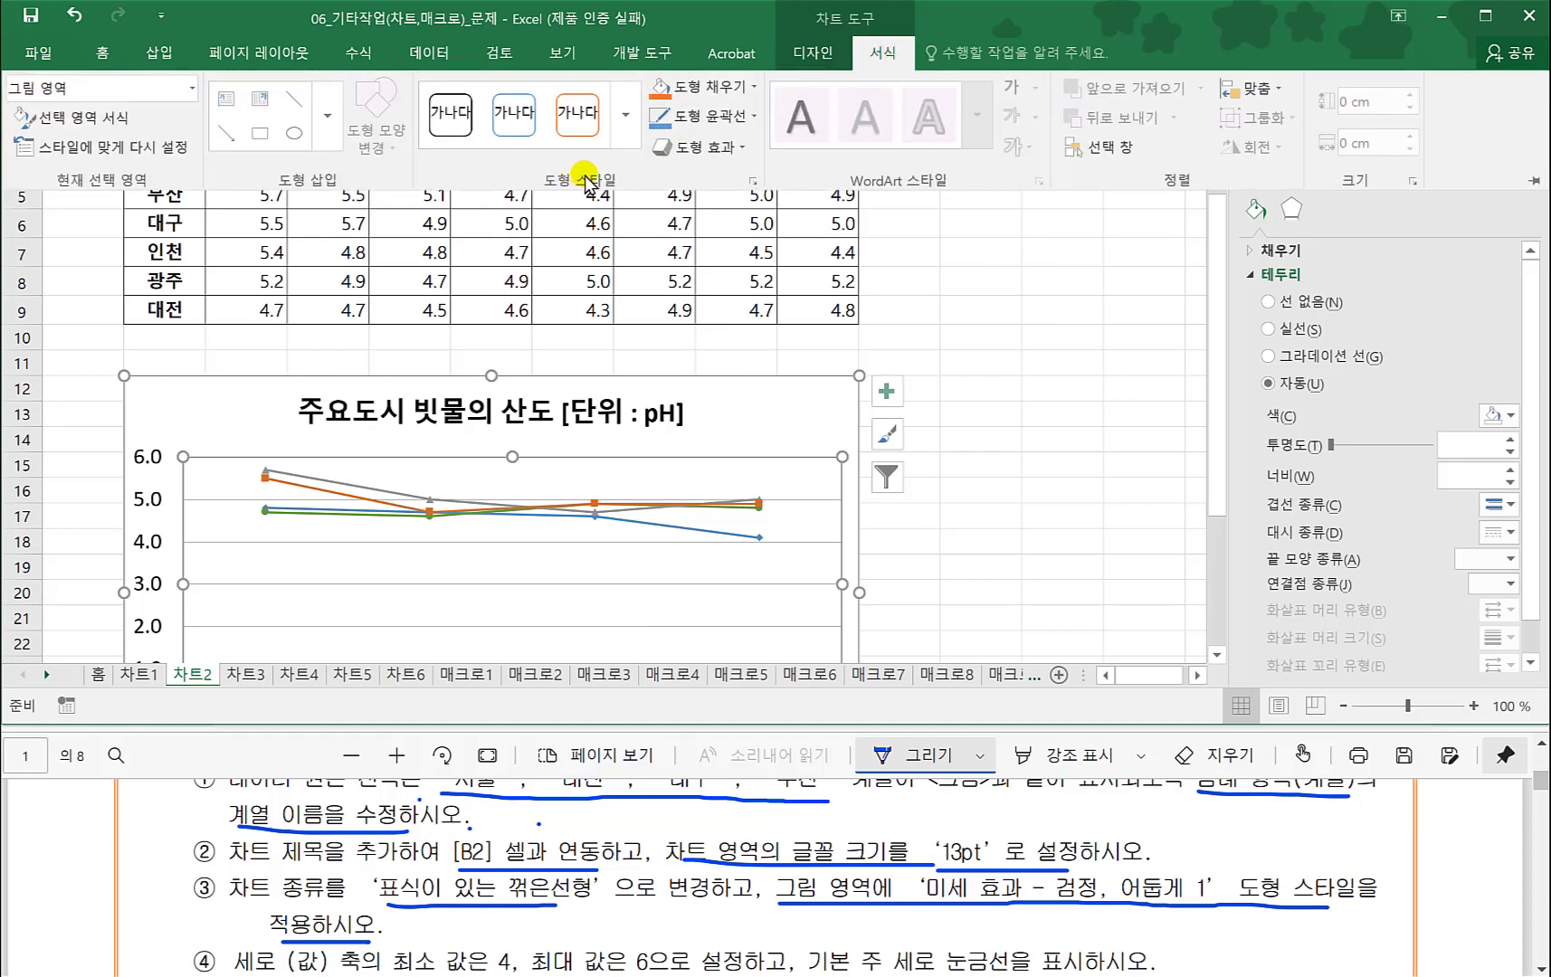
click(625, 127)
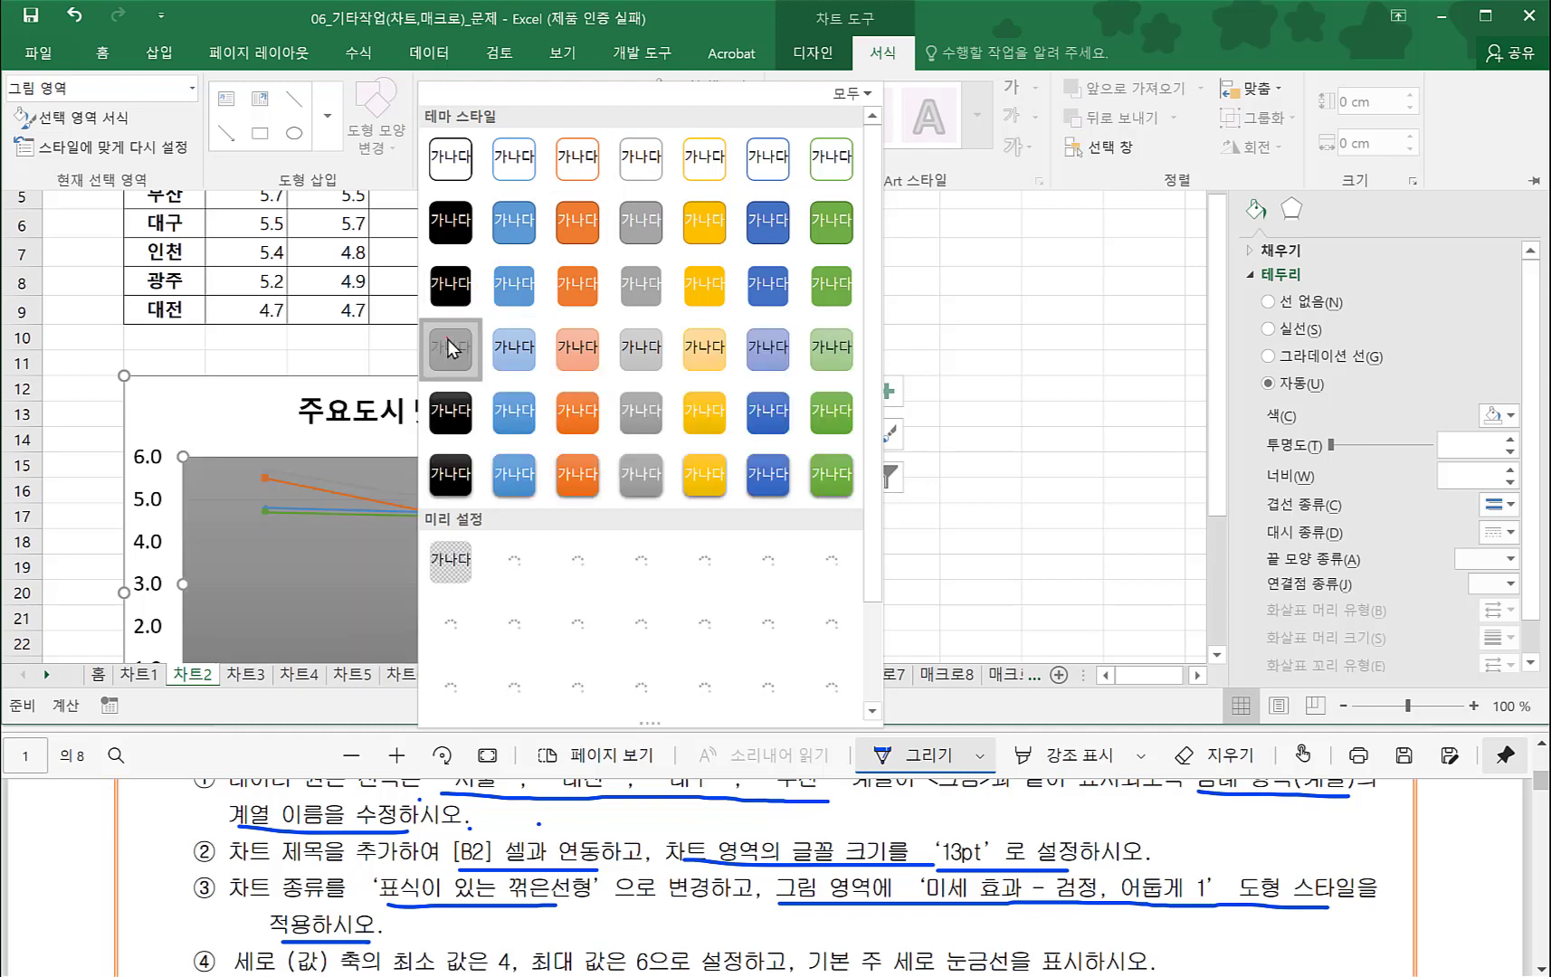
click(448, 347)
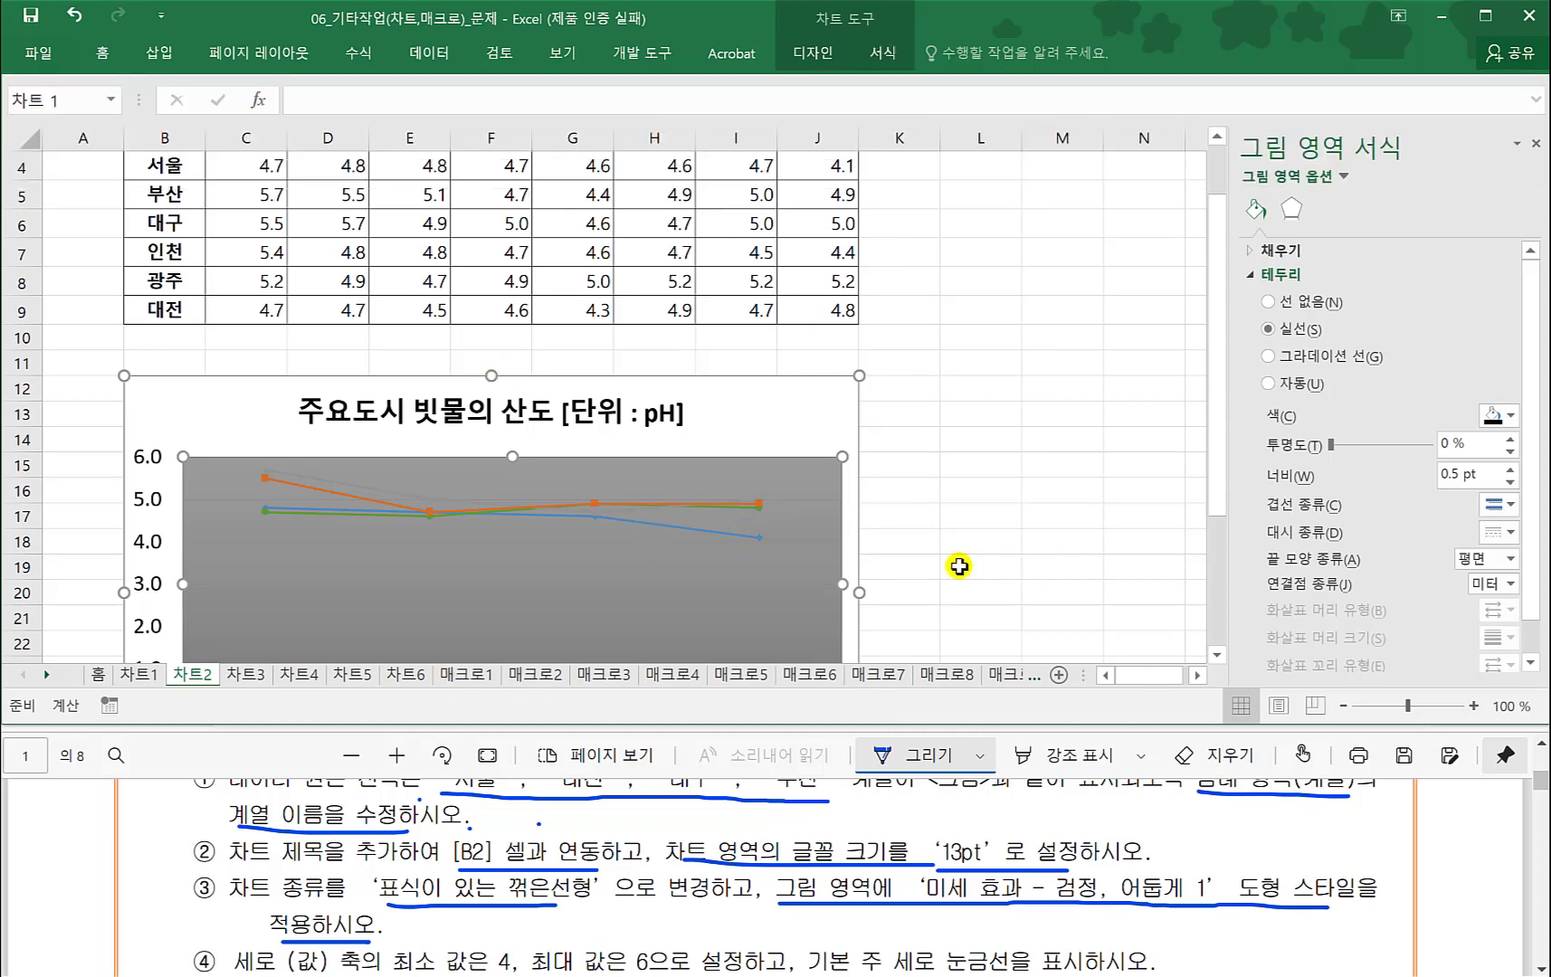
- Underline the primary major vertical gridlines phrase (기본 주 세로 눈금선) in the PDF's fourth instruction
scroll(959, 565, down, 1)
click(633, 899)
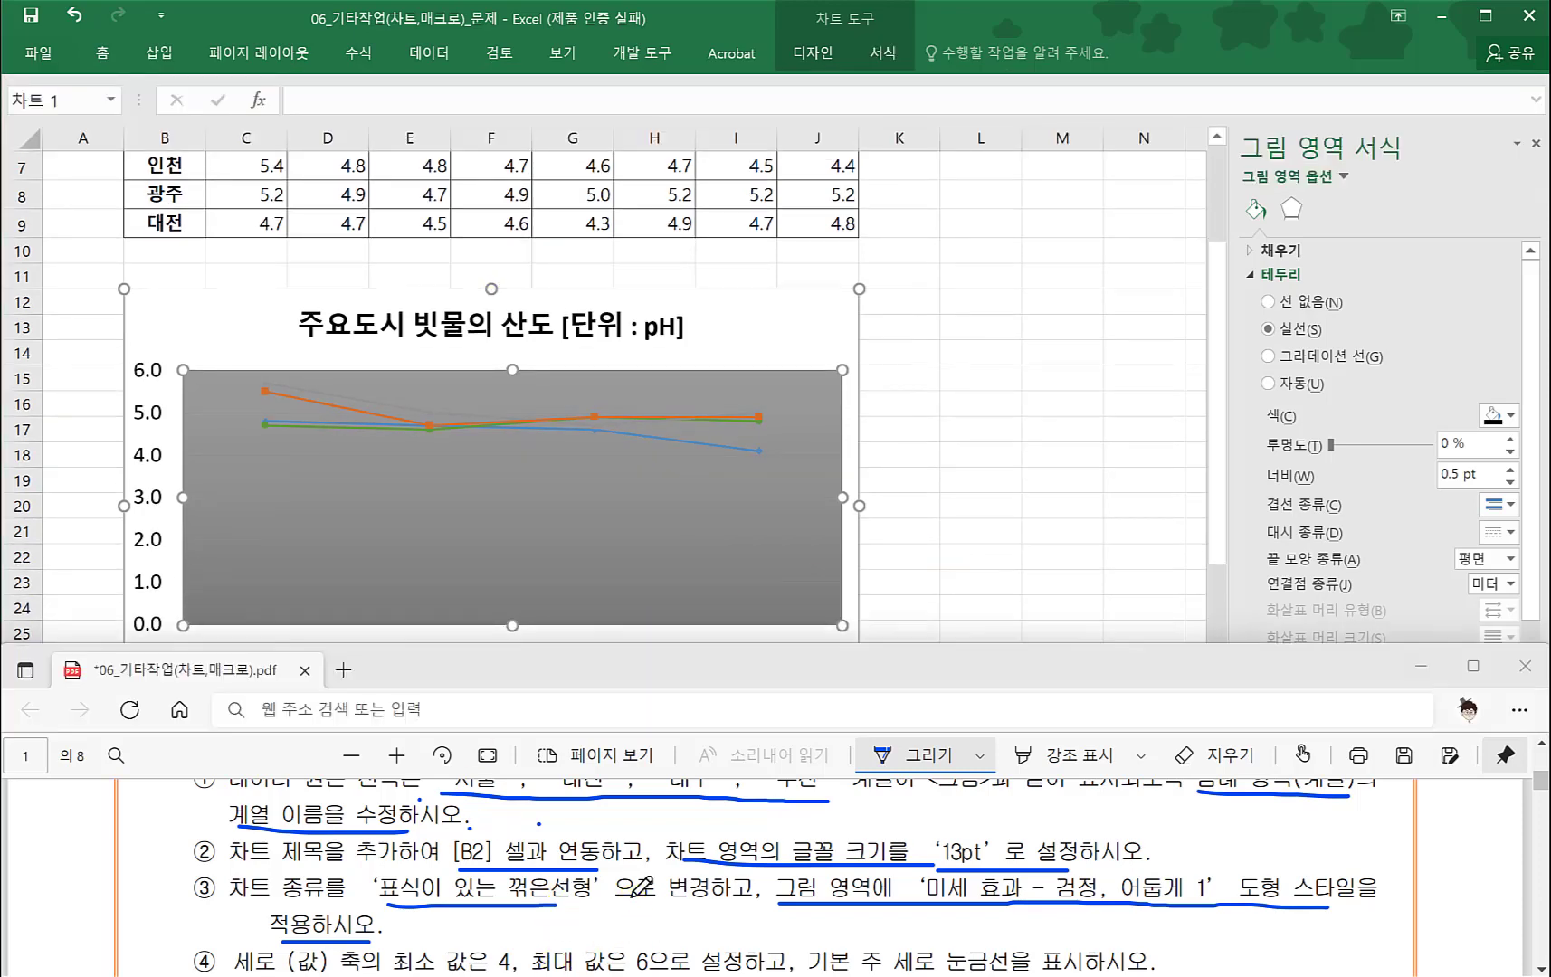
scroll(561, 891, down, 1)
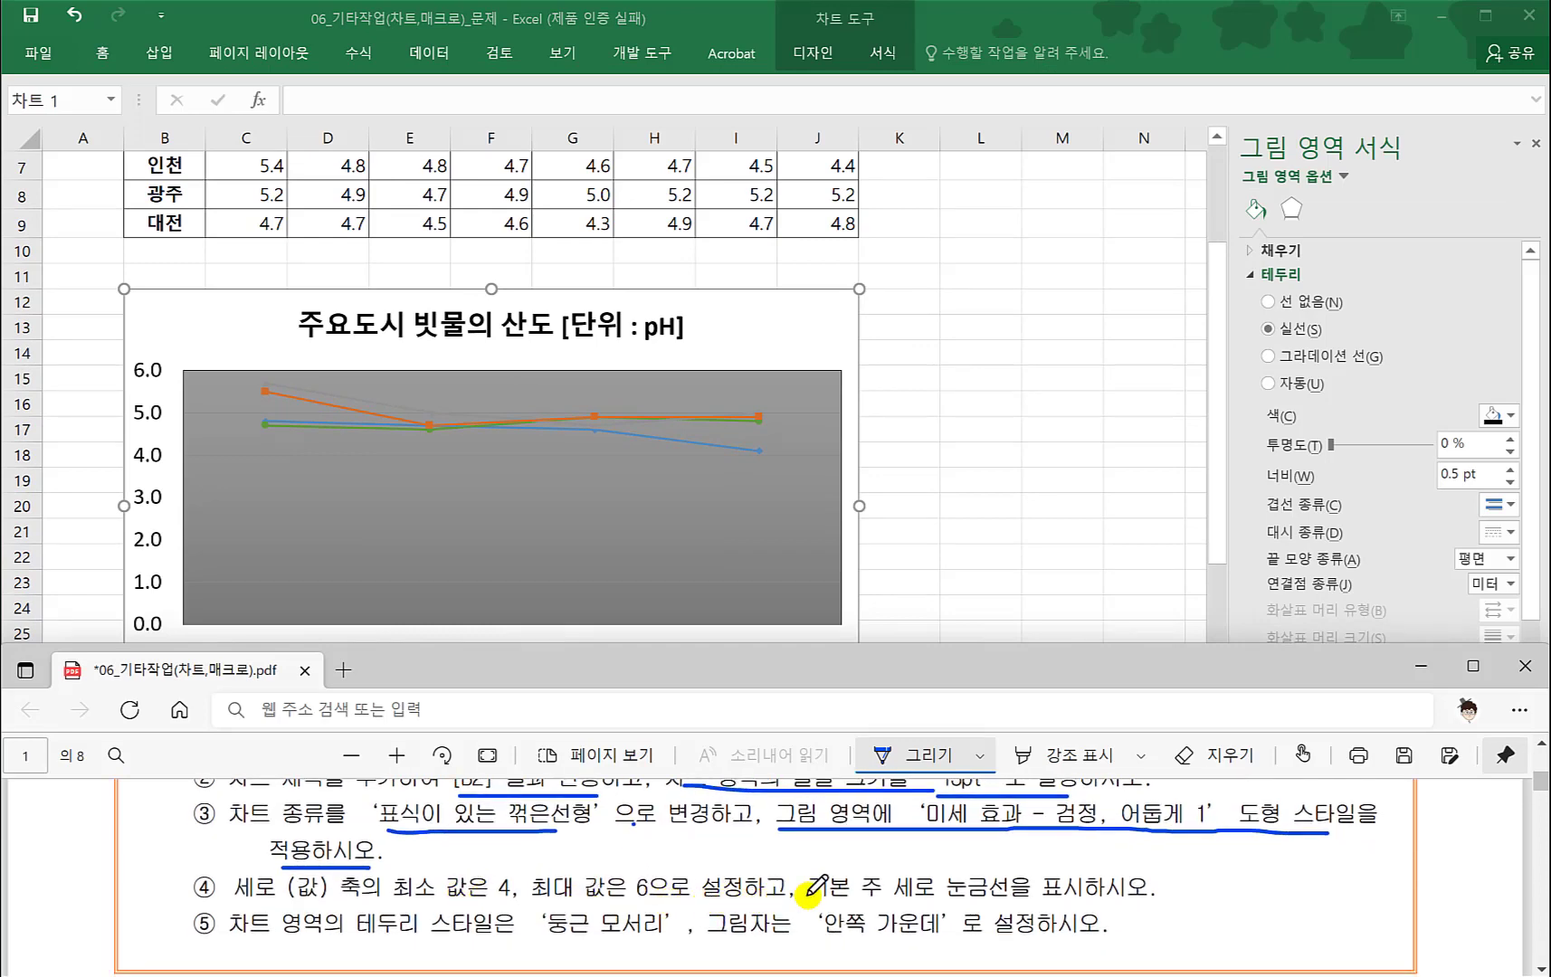
drag(916, 894, 1079, 896)
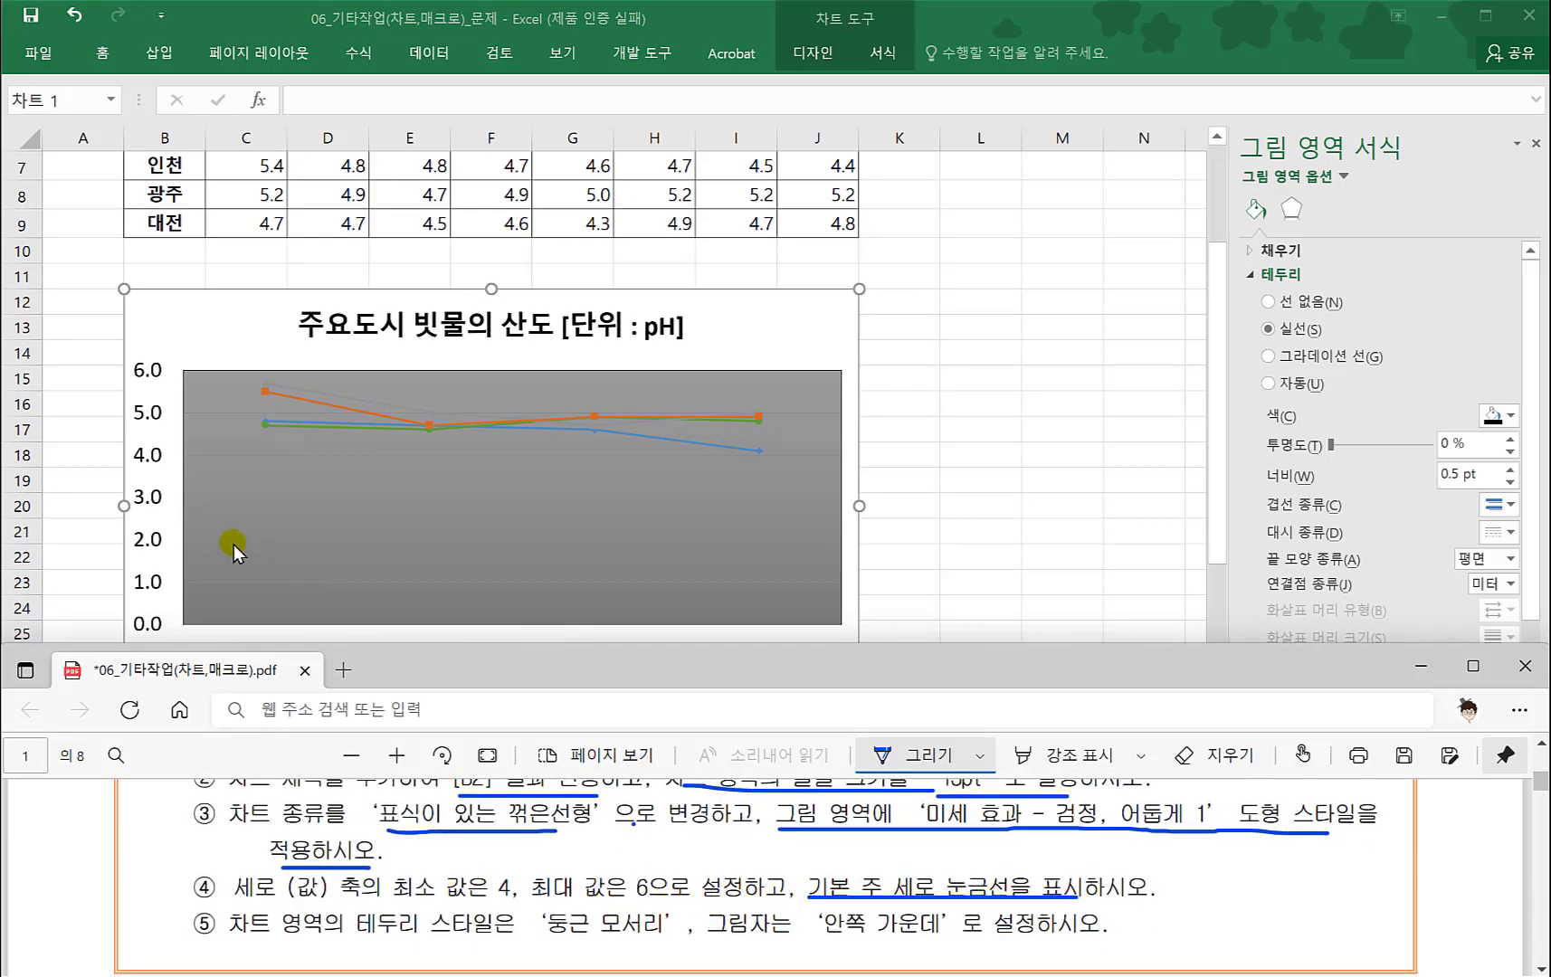
- Set the vertical value axis bounds to a minimum of 4 and a maximum of 6
click(150, 543)
click(148, 544)
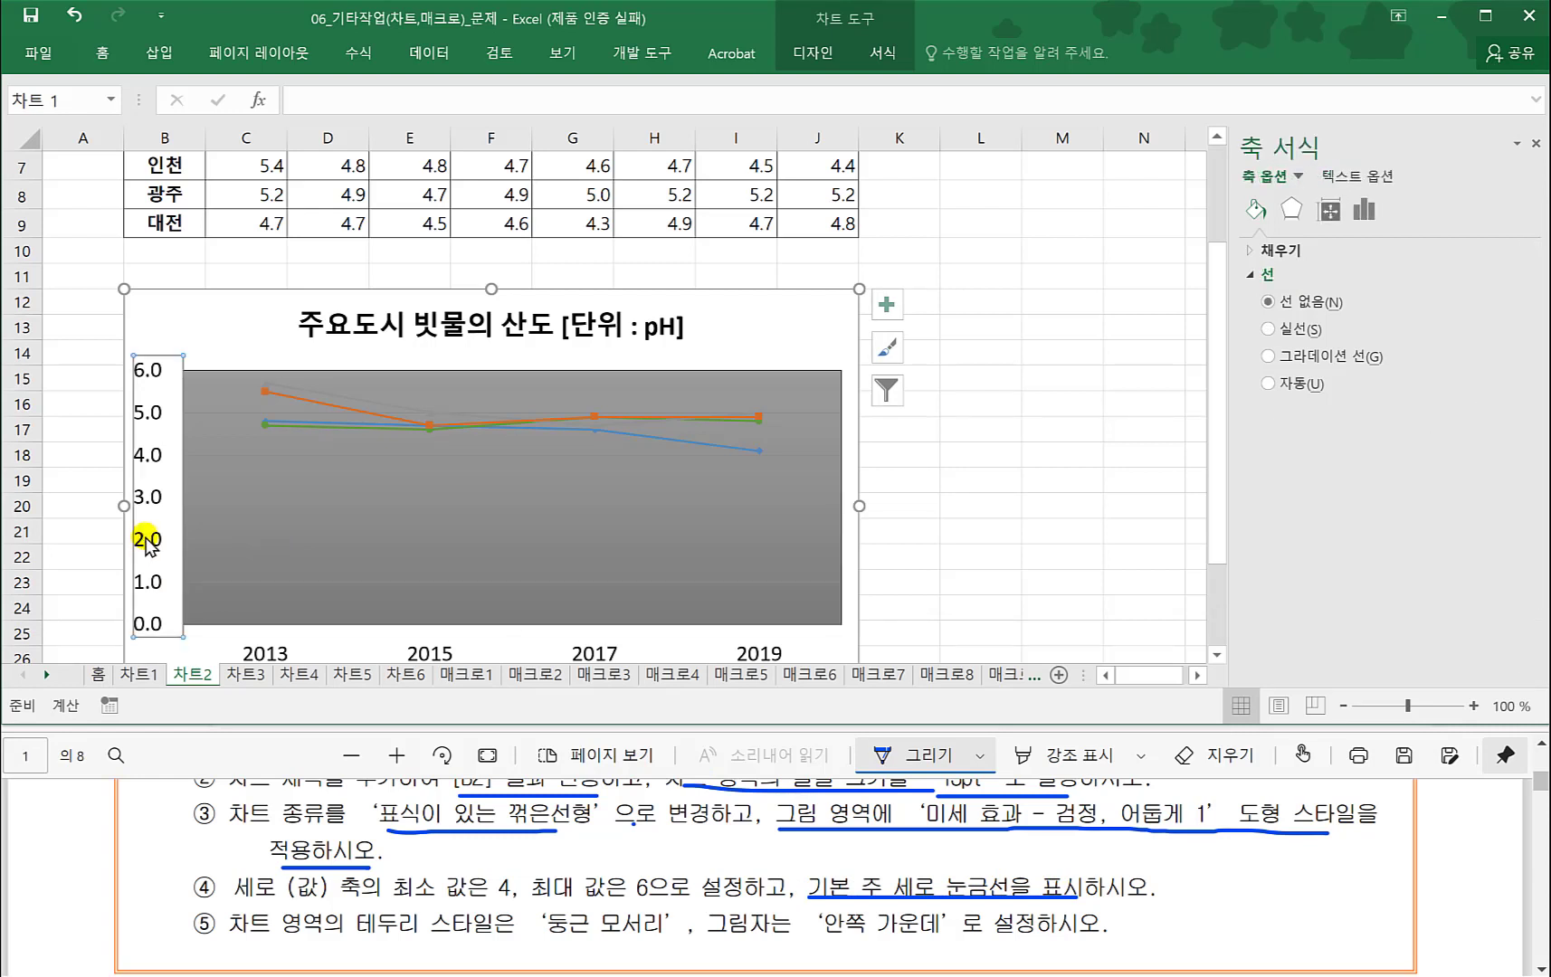
right_click(149, 543)
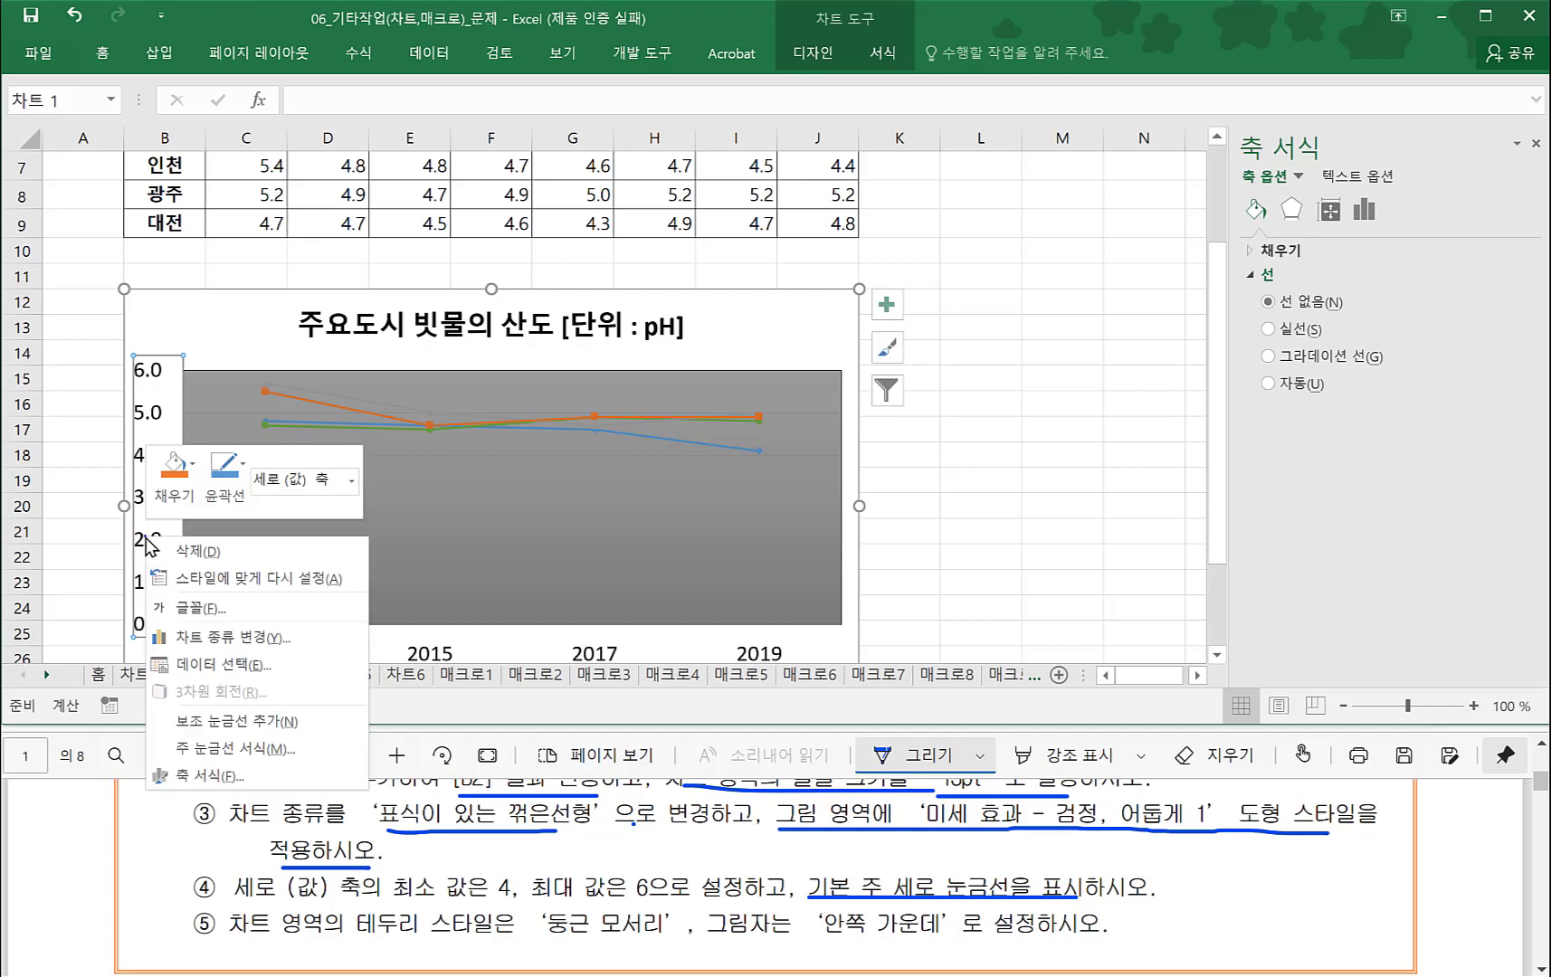
click(204, 775)
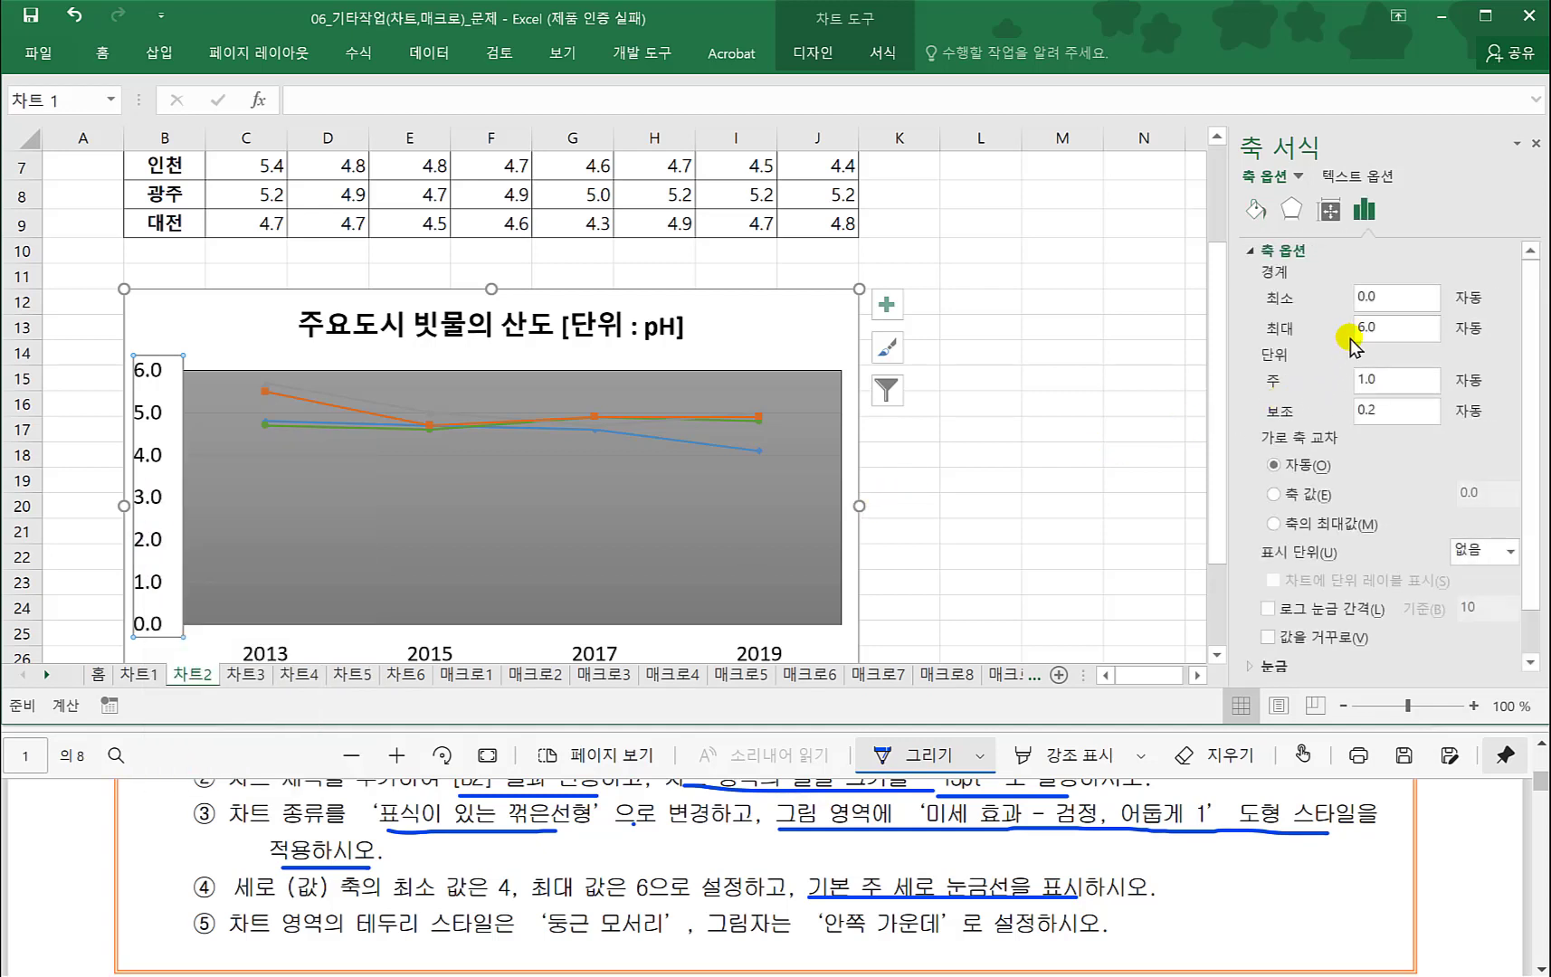
double_click(1390, 297)
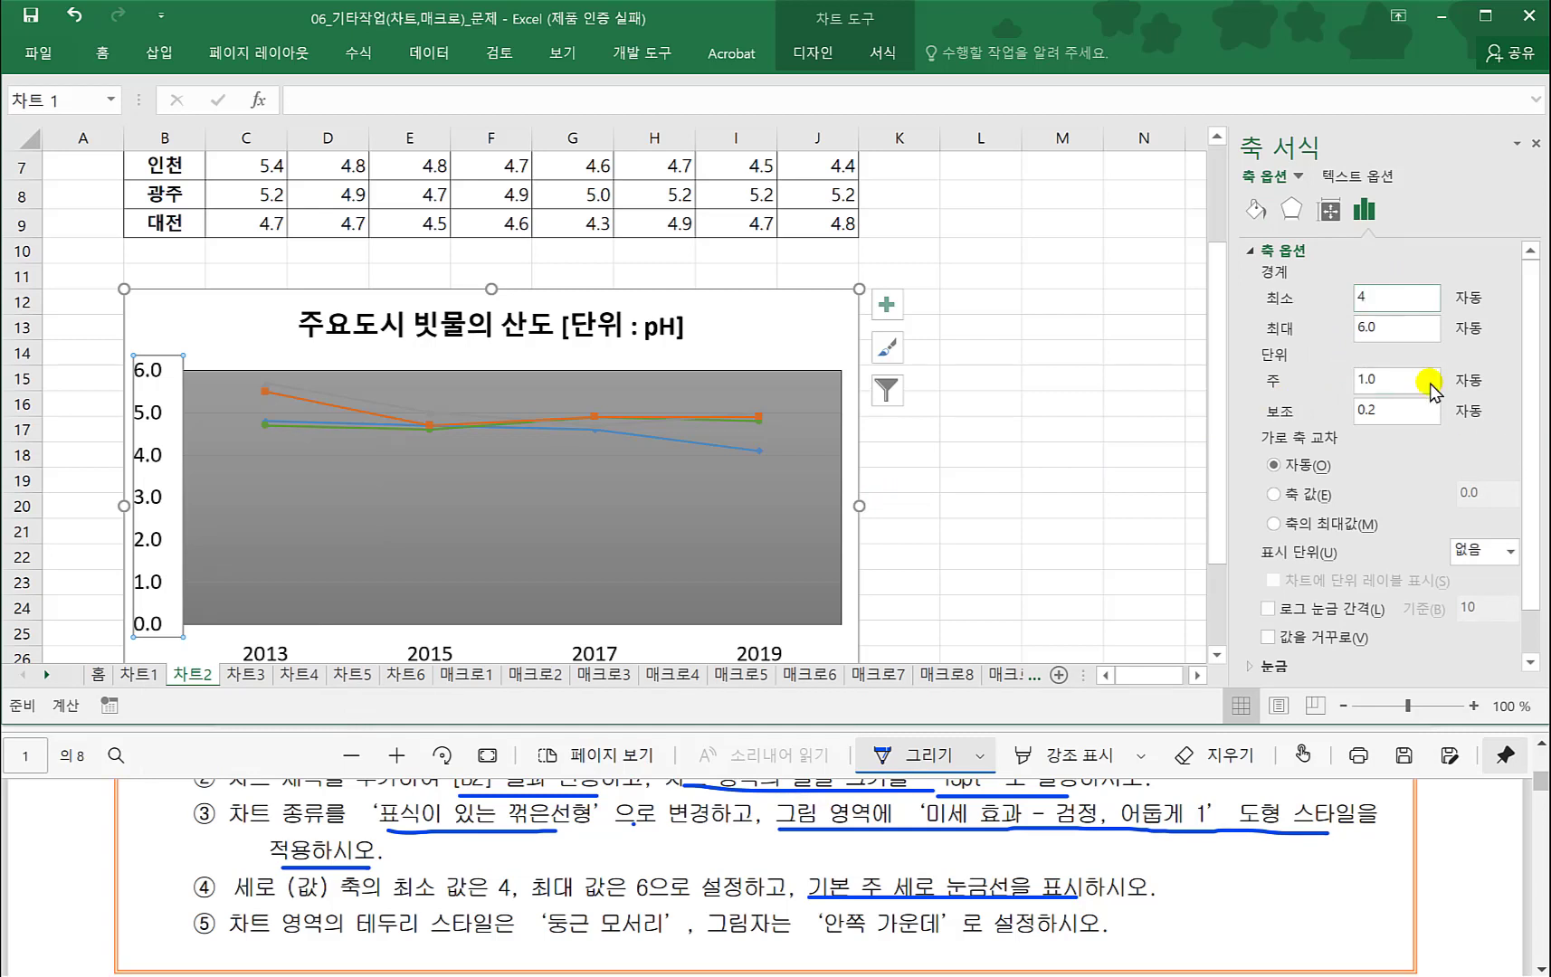
text(4)
key(Tab)
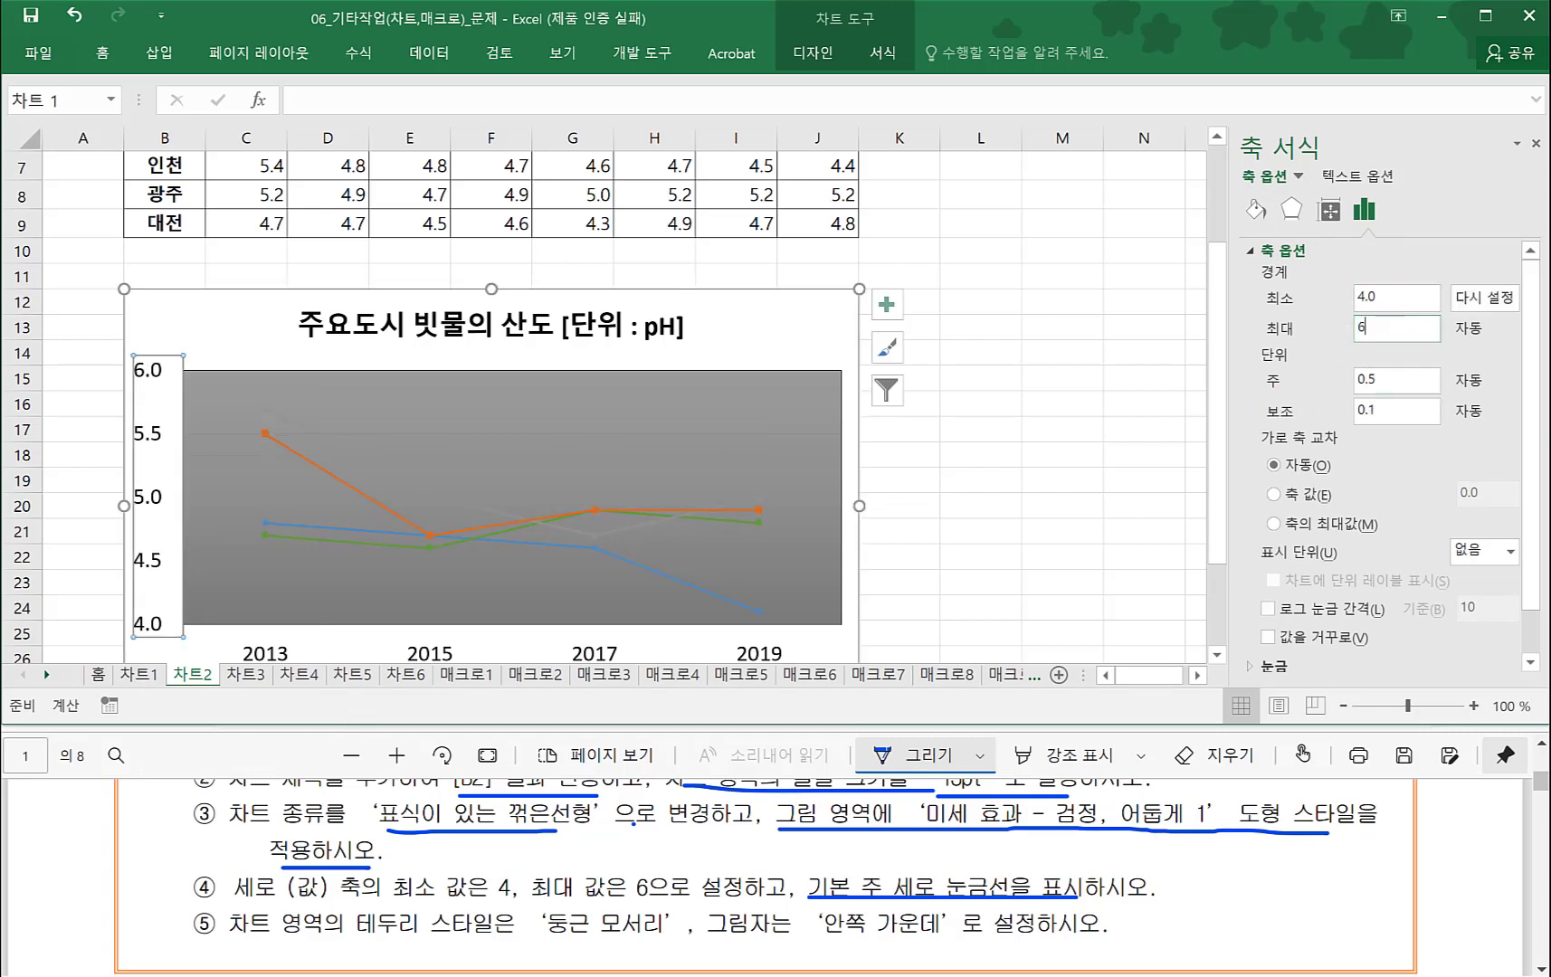
key(Return)
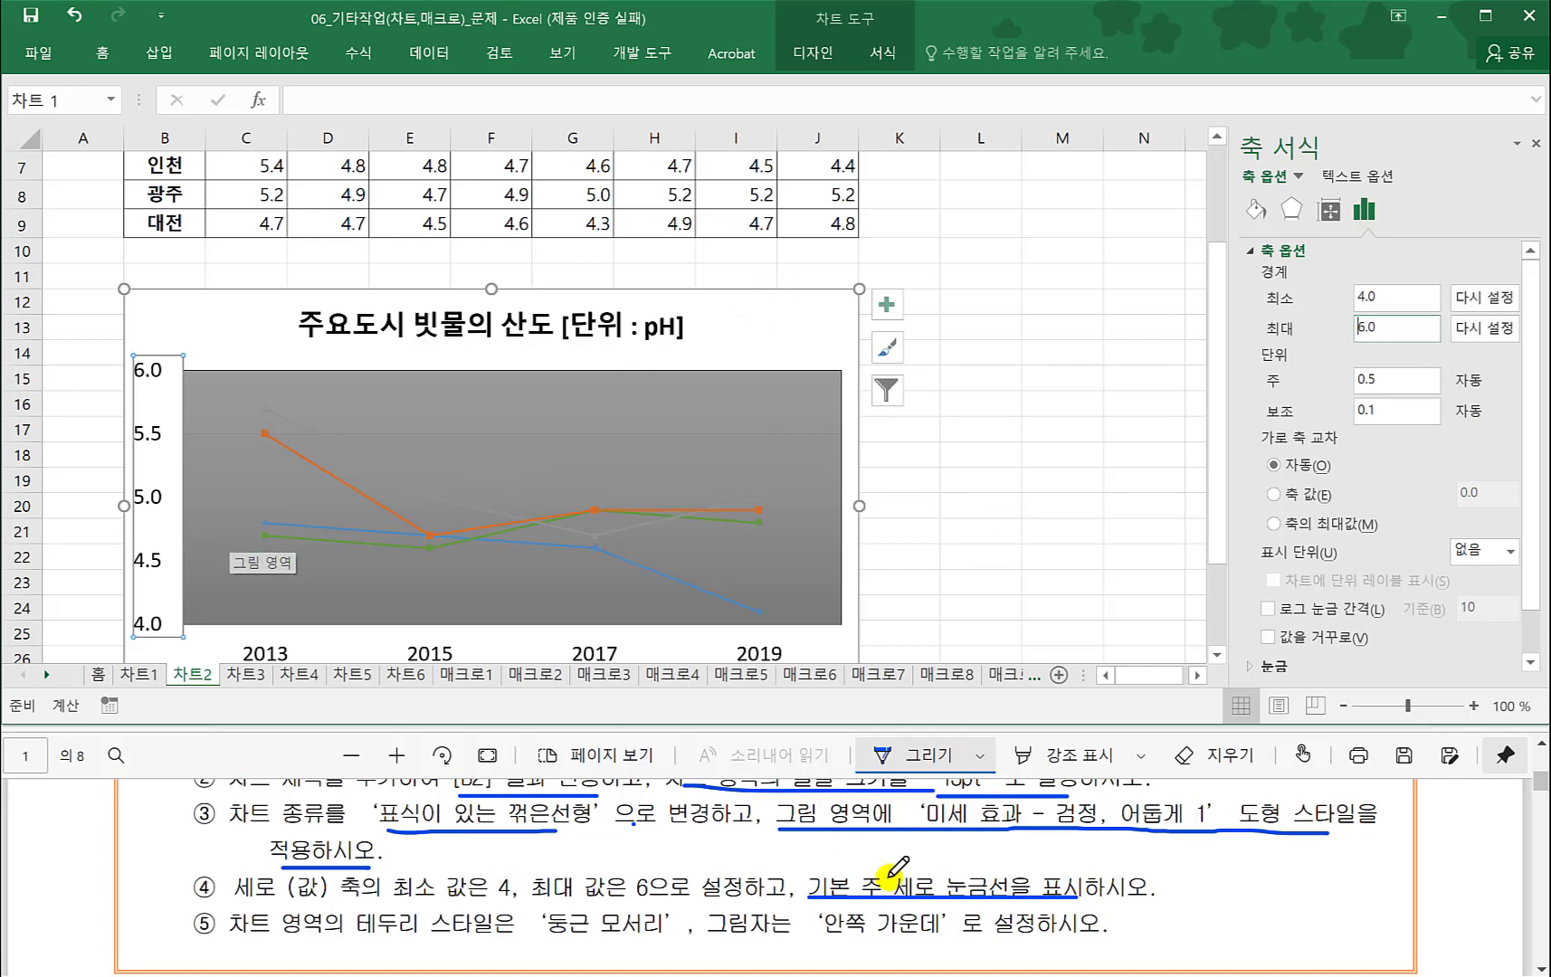
- Show the primary major vertical gridlines (기본 주 세로) on the chart and deselect the chart
click(888, 306)
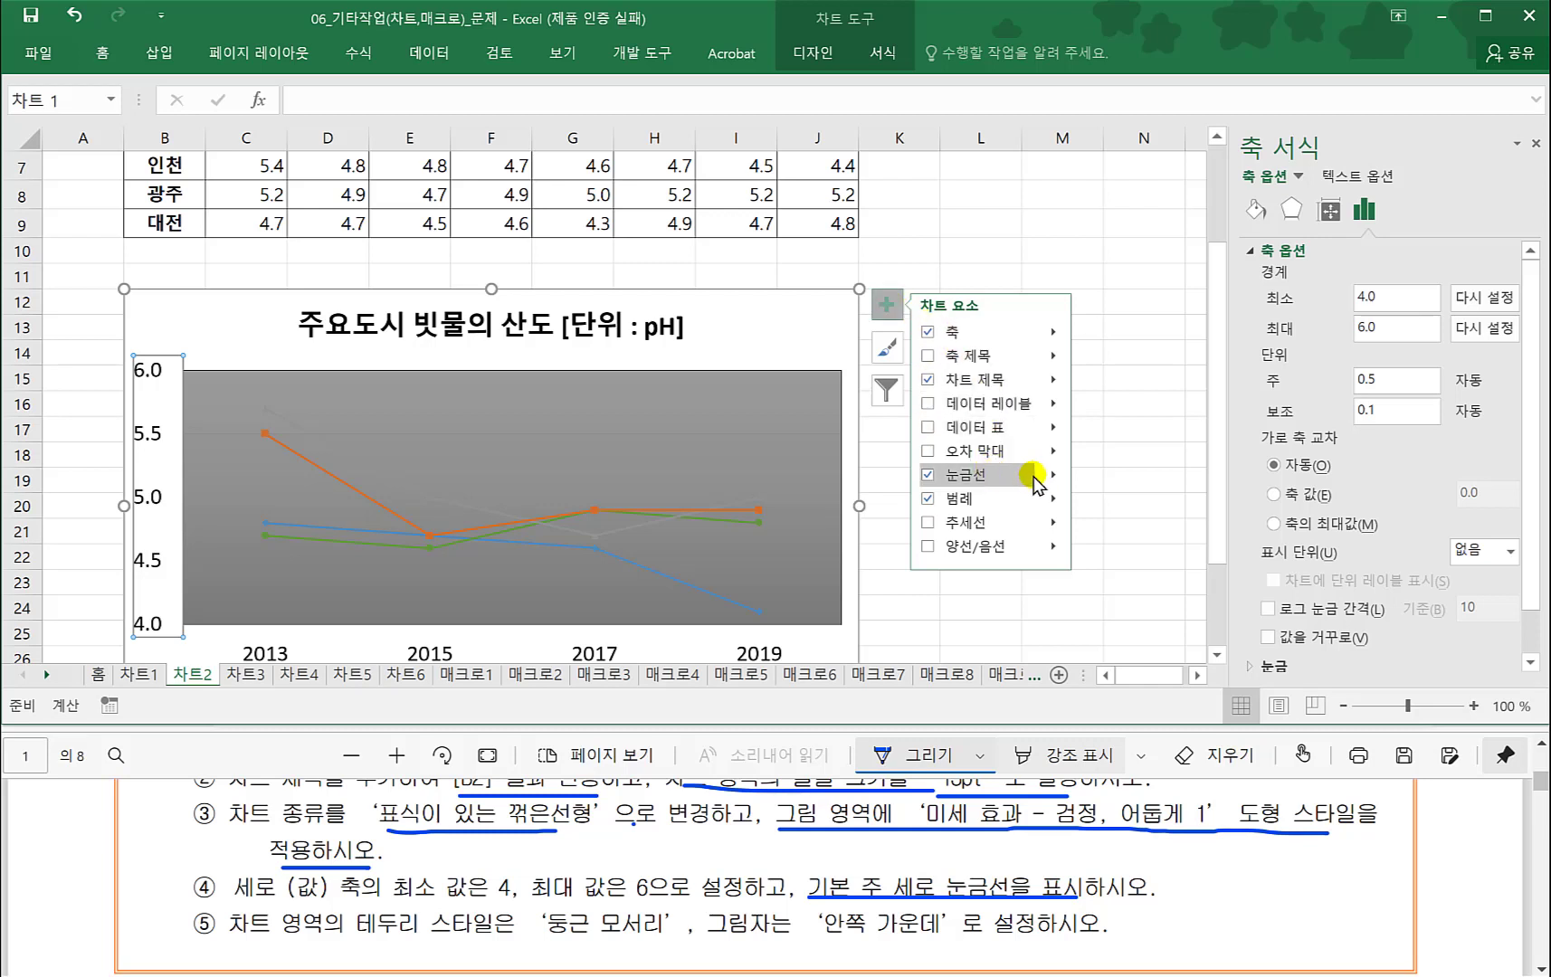
click(1052, 475)
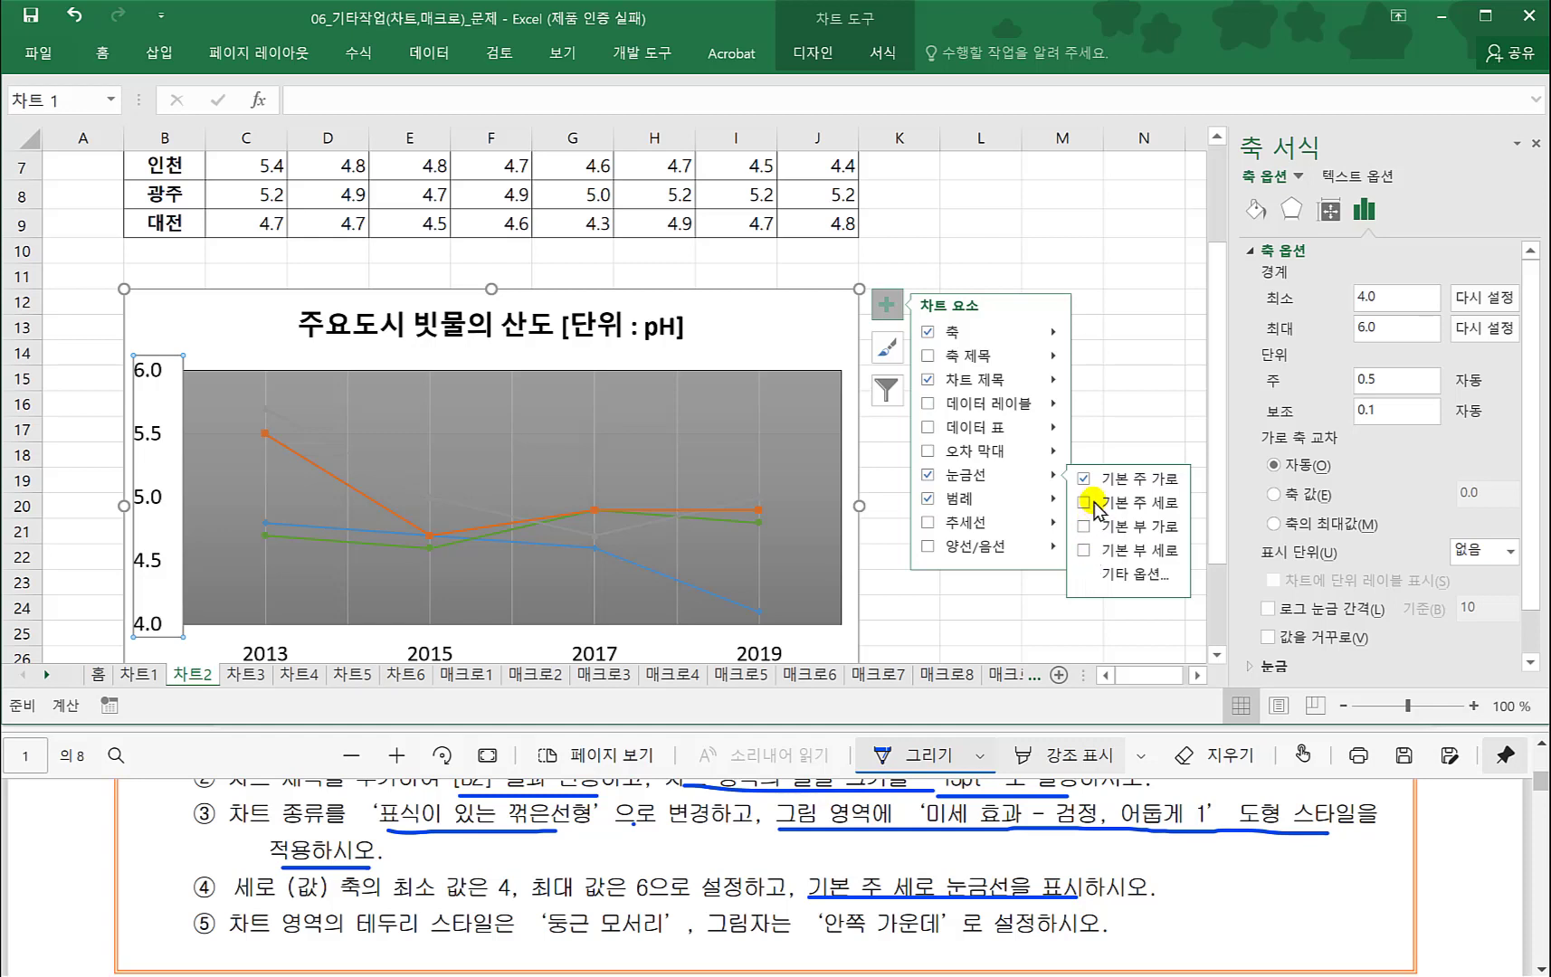
click(1087, 503)
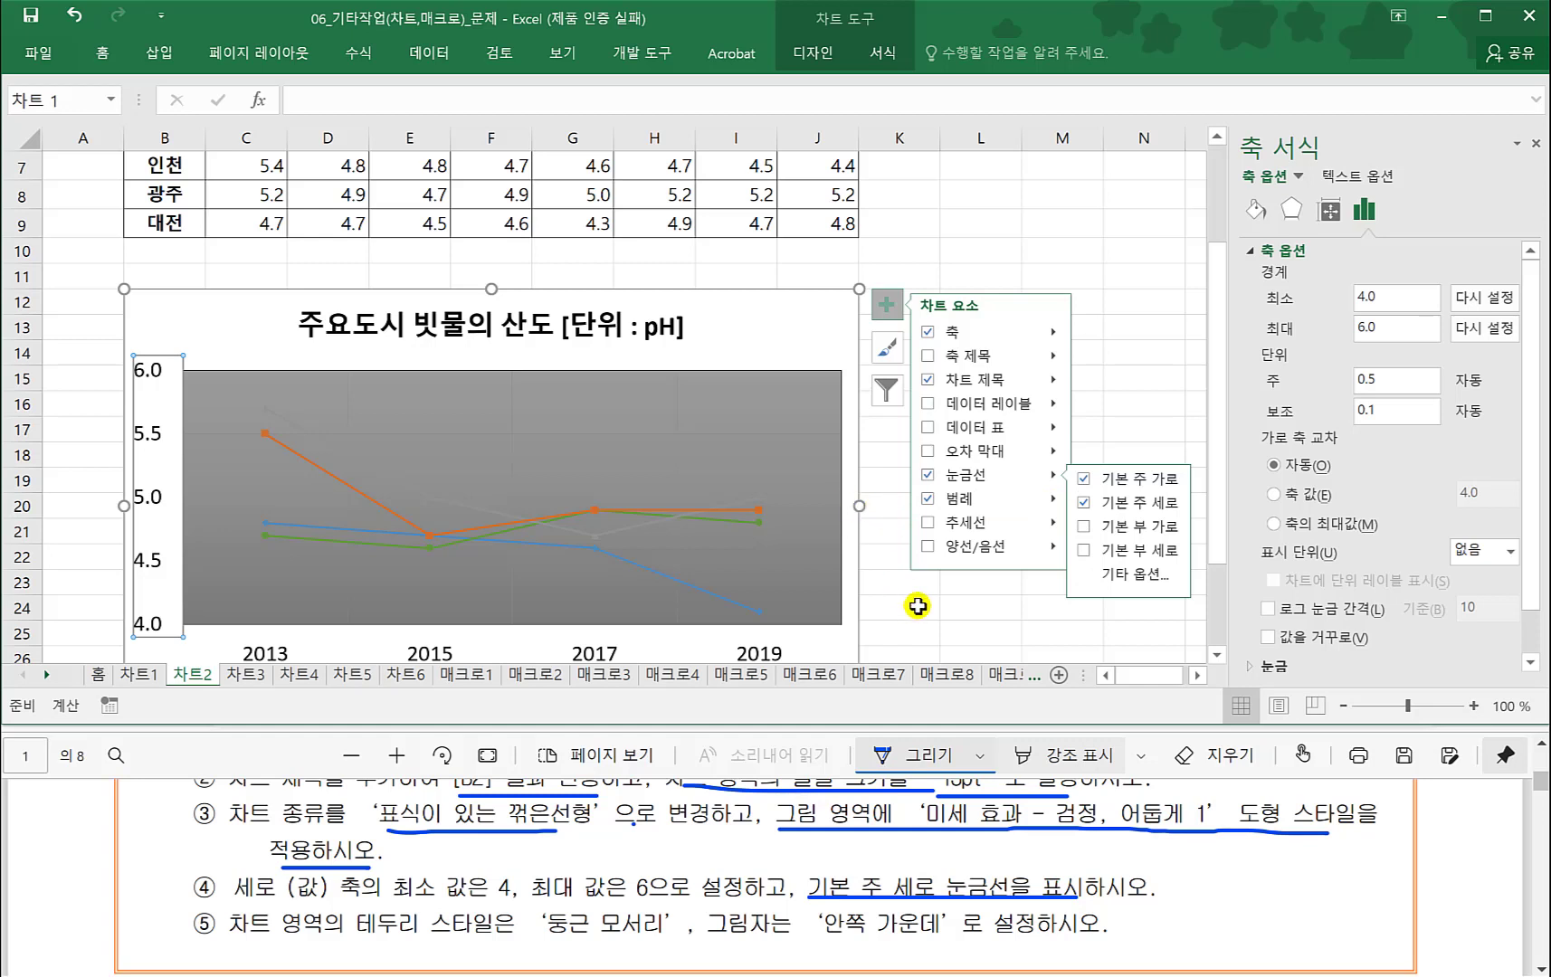
click(917, 606)
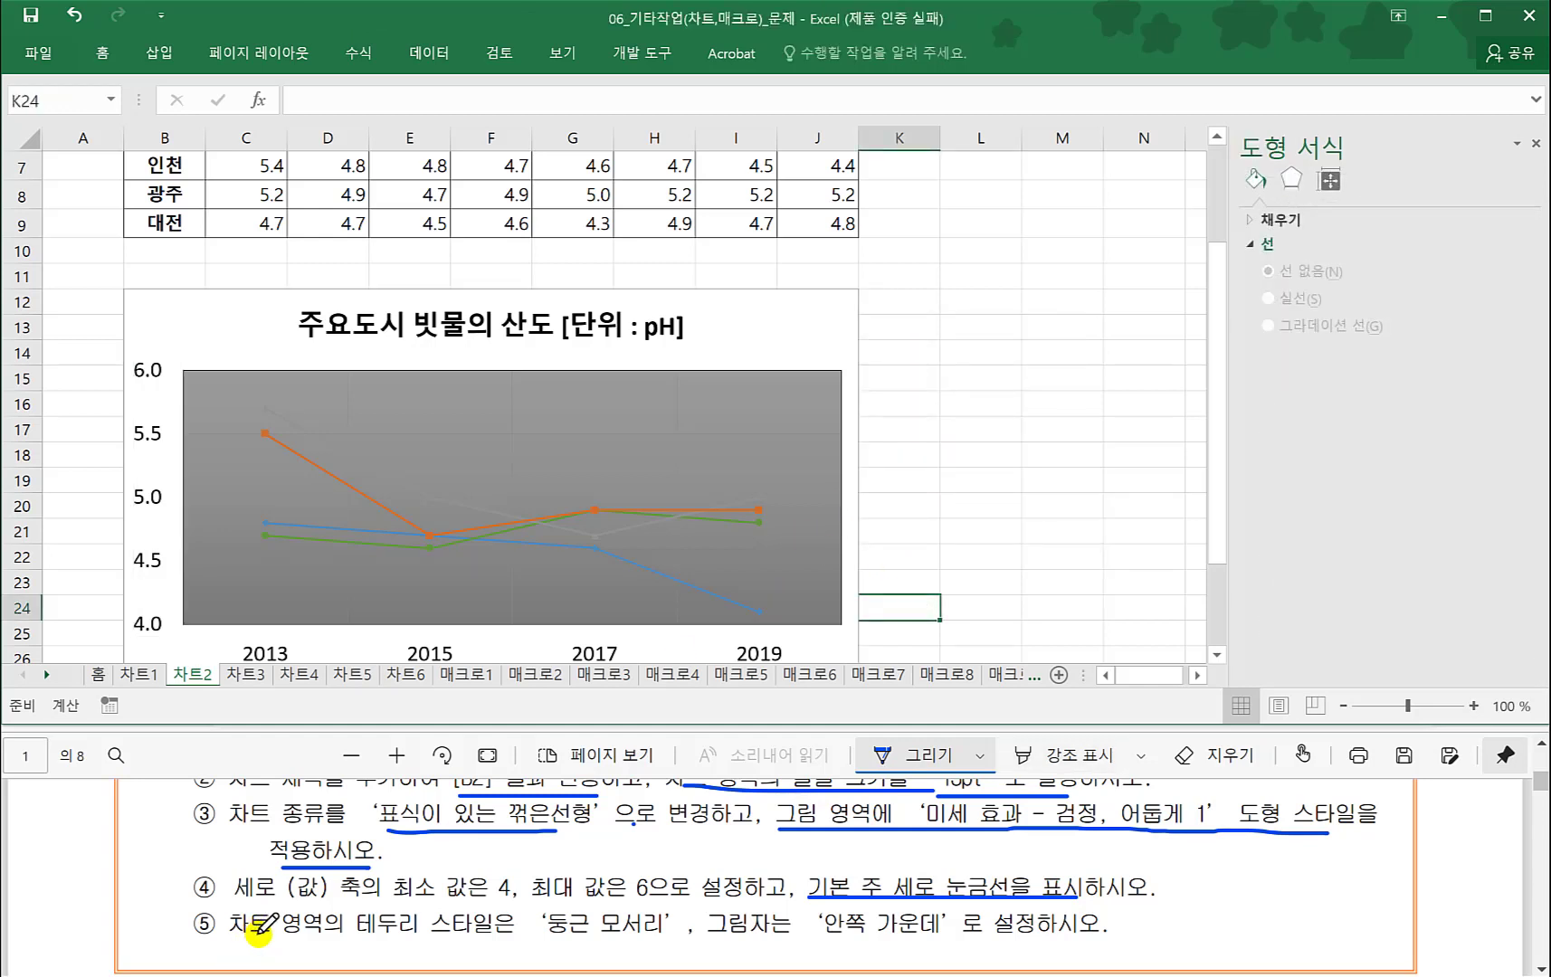
- Underline the rounded corner and shadow phrases in the PDF's fifth instruction and enable rounded corners (둥근 모서리) on the chart area border
drag(544, 940, 642, 941)
drag(848, 937, 909, 939)
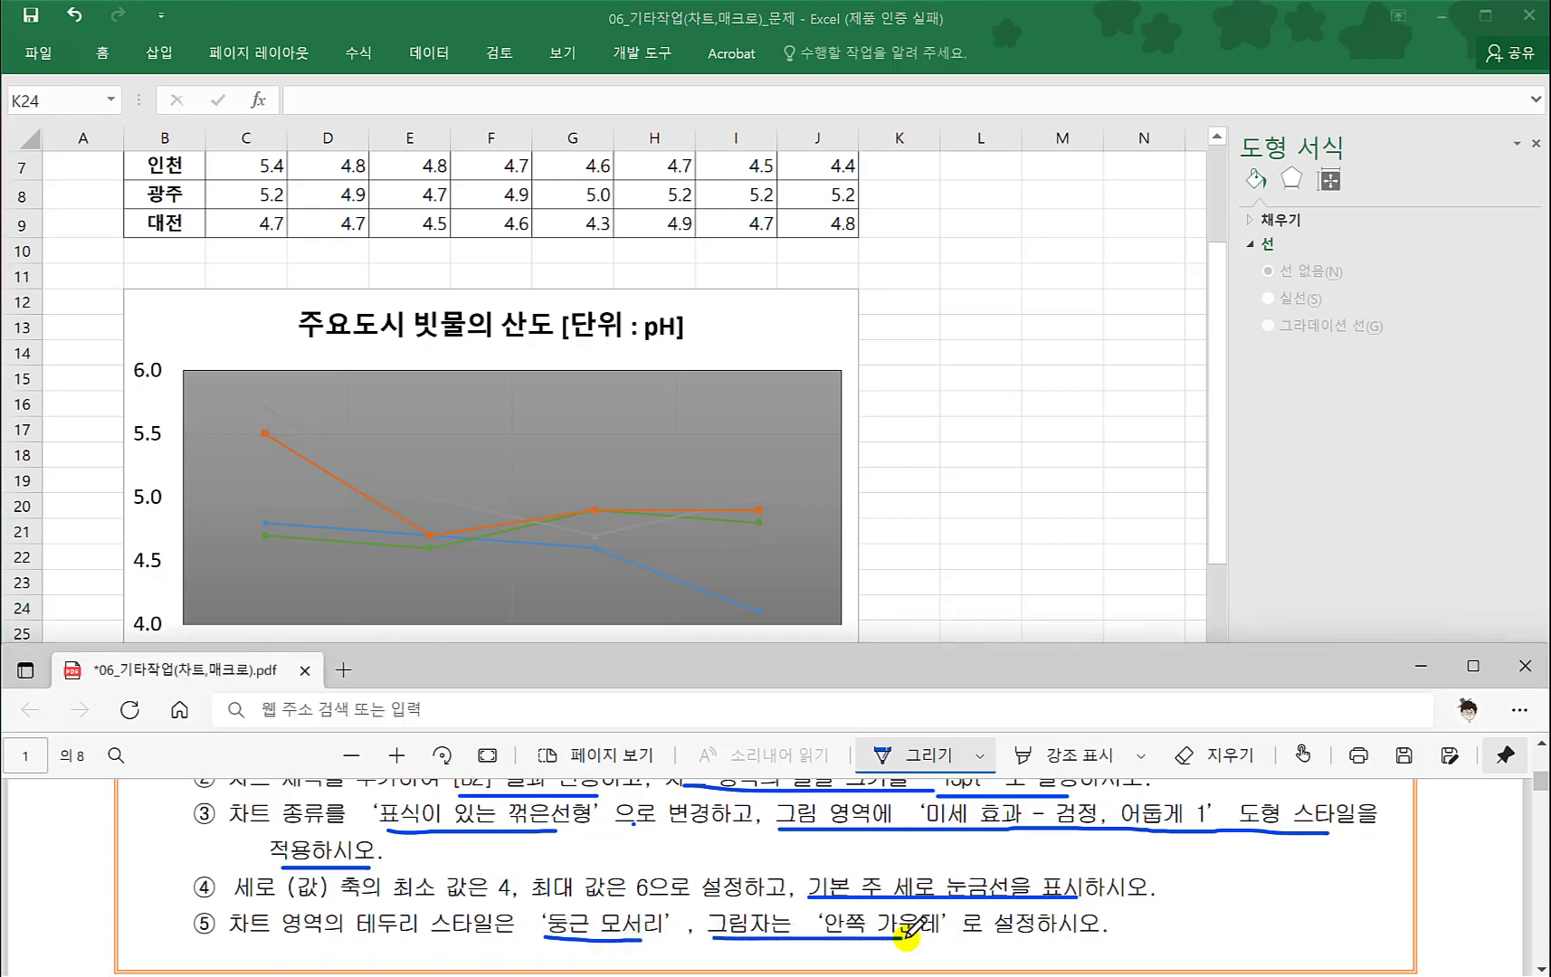
click(801, 330)
click(801, 330)
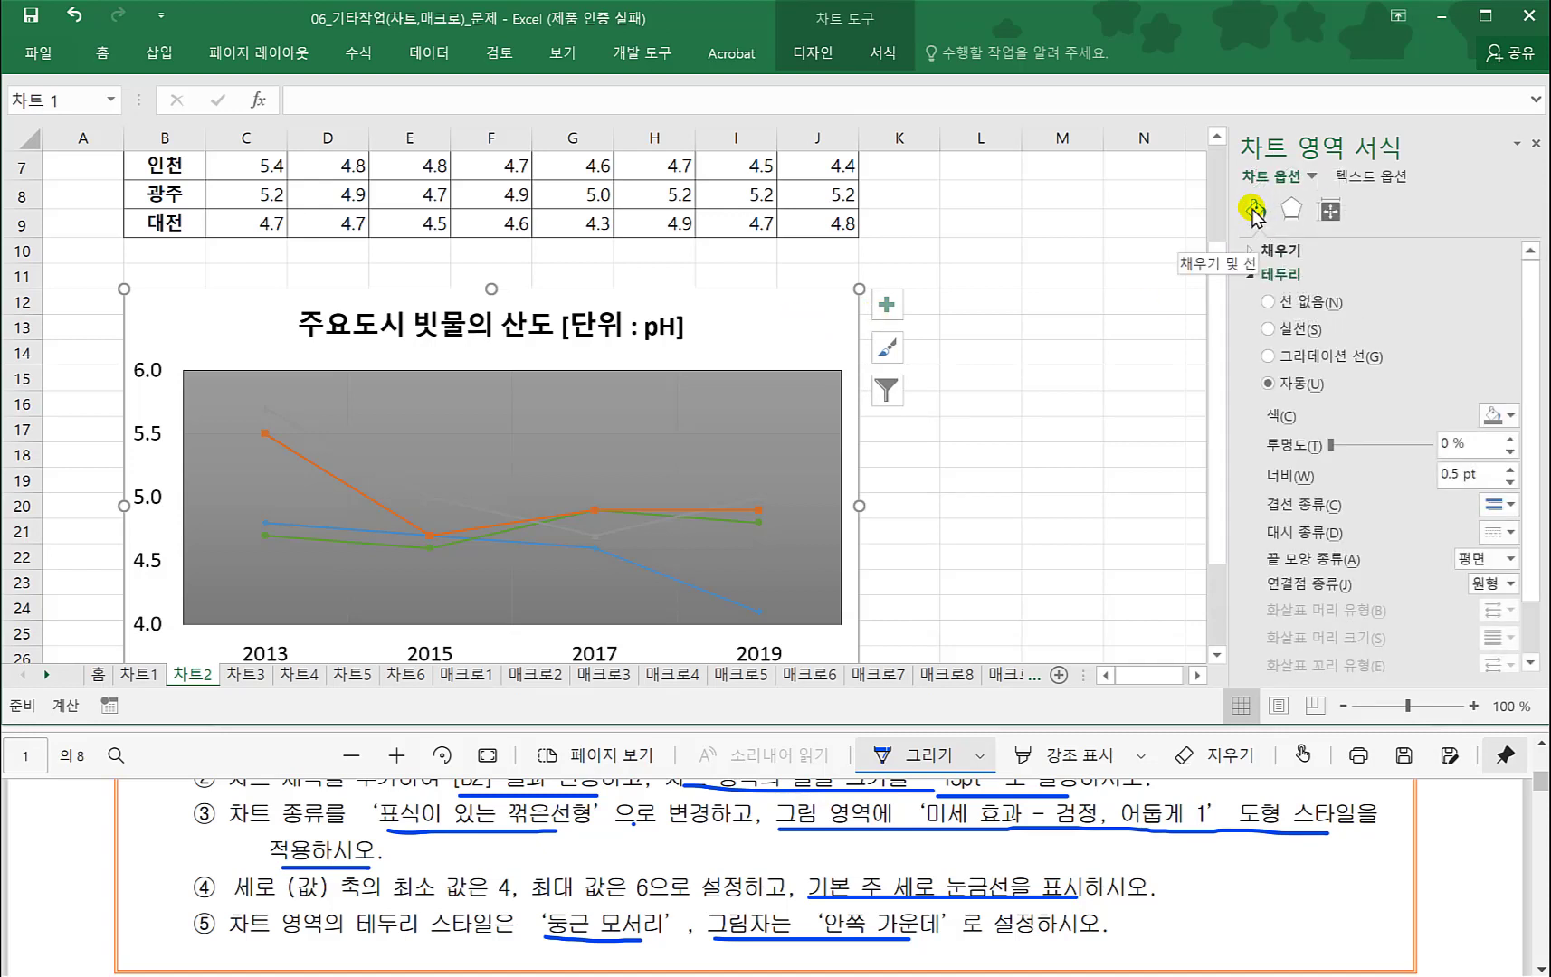
click(1274, 276)
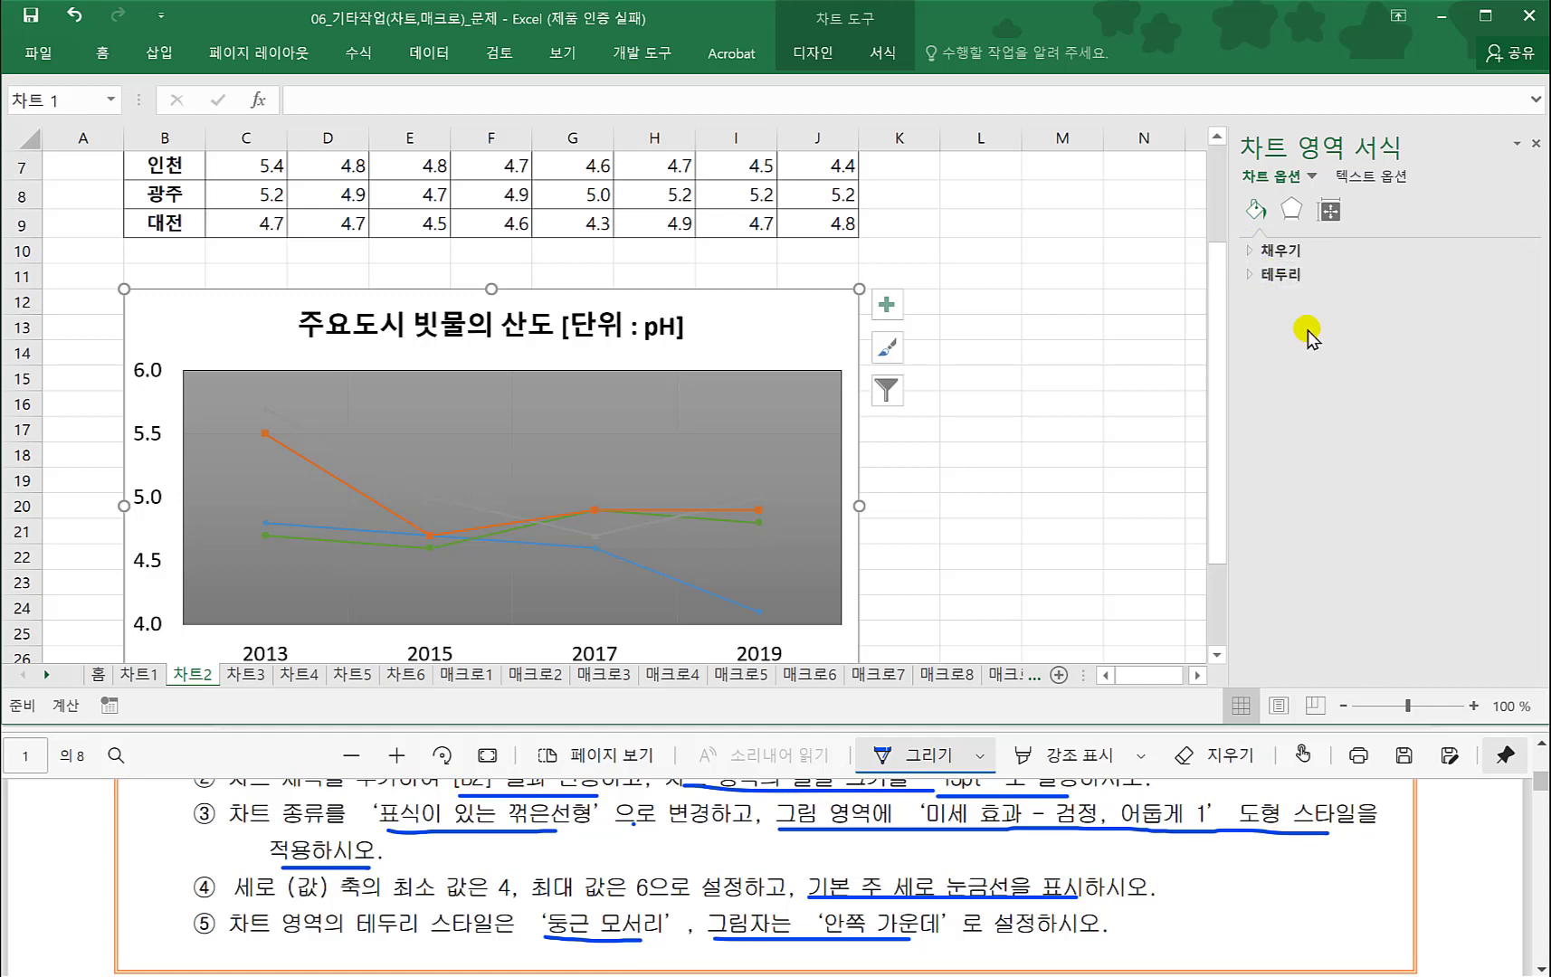
click(1263, 272)
scroll(1330, 548, down, 2)
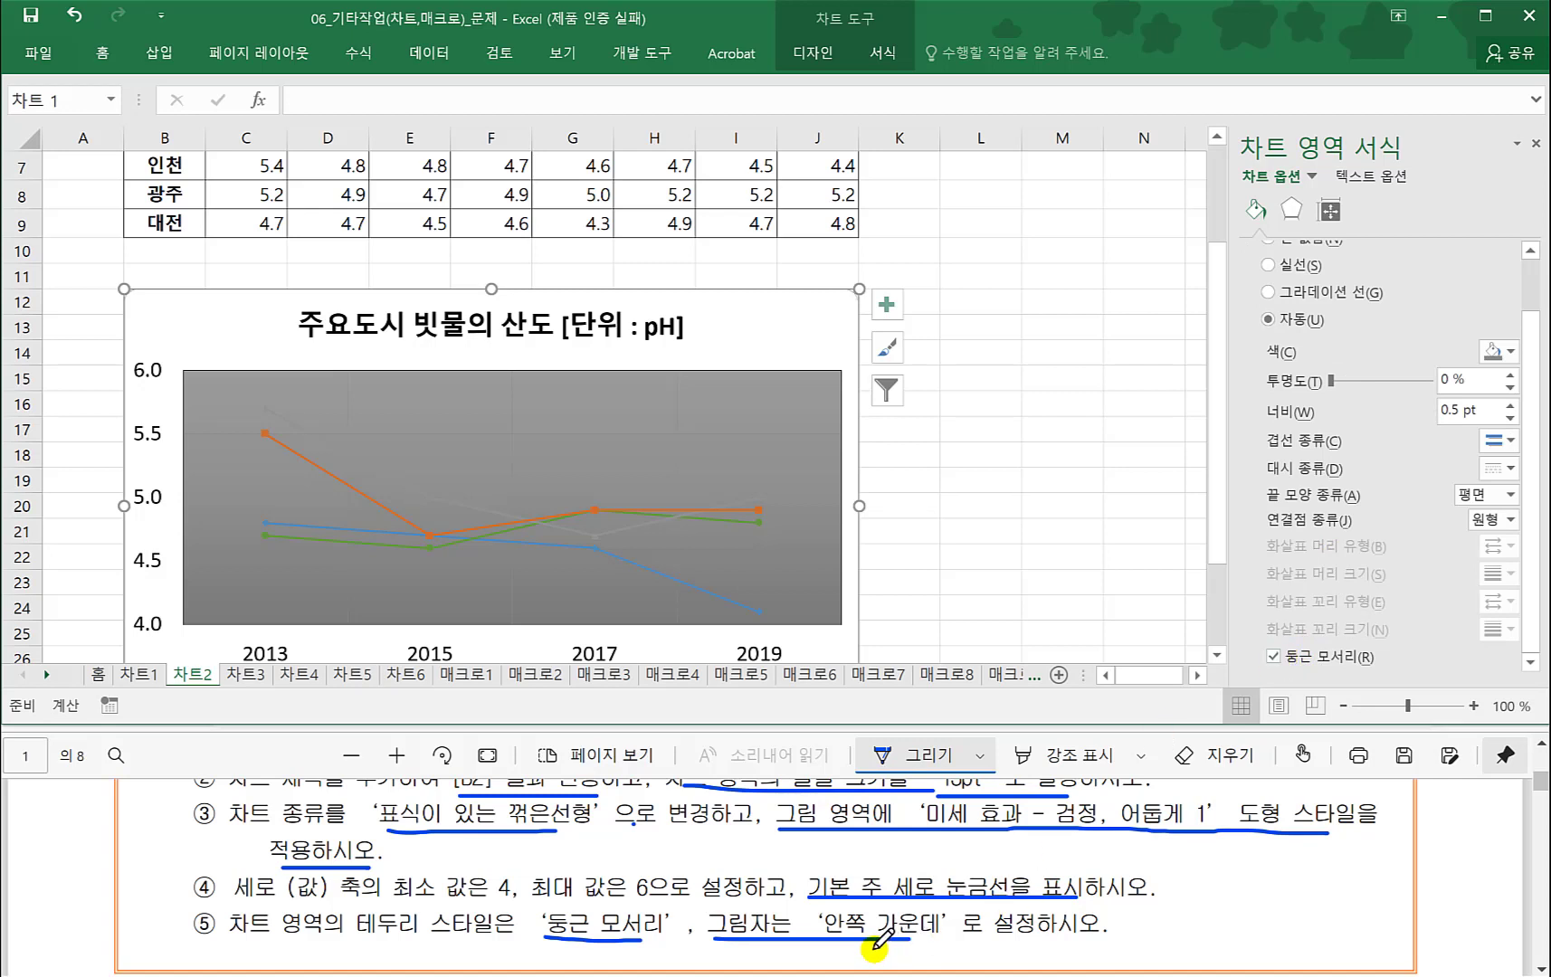
- Apply the inner center shadow preset (안쪽 가운데) to the chart area and deselect the chart
click(1294, 208)
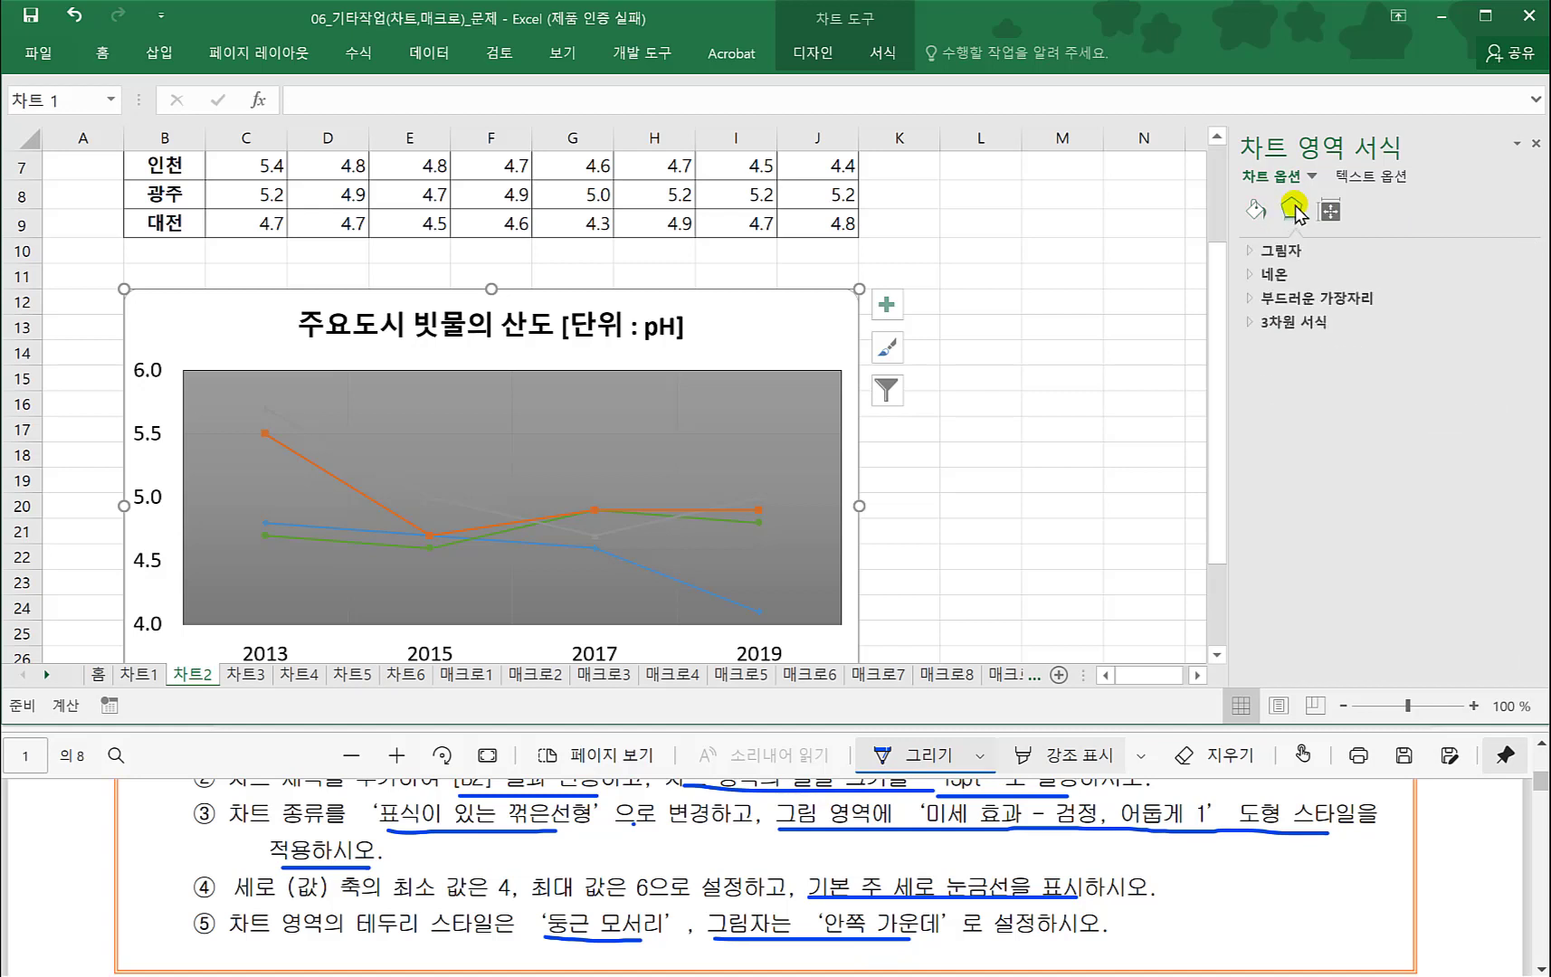
click(1253, 252)
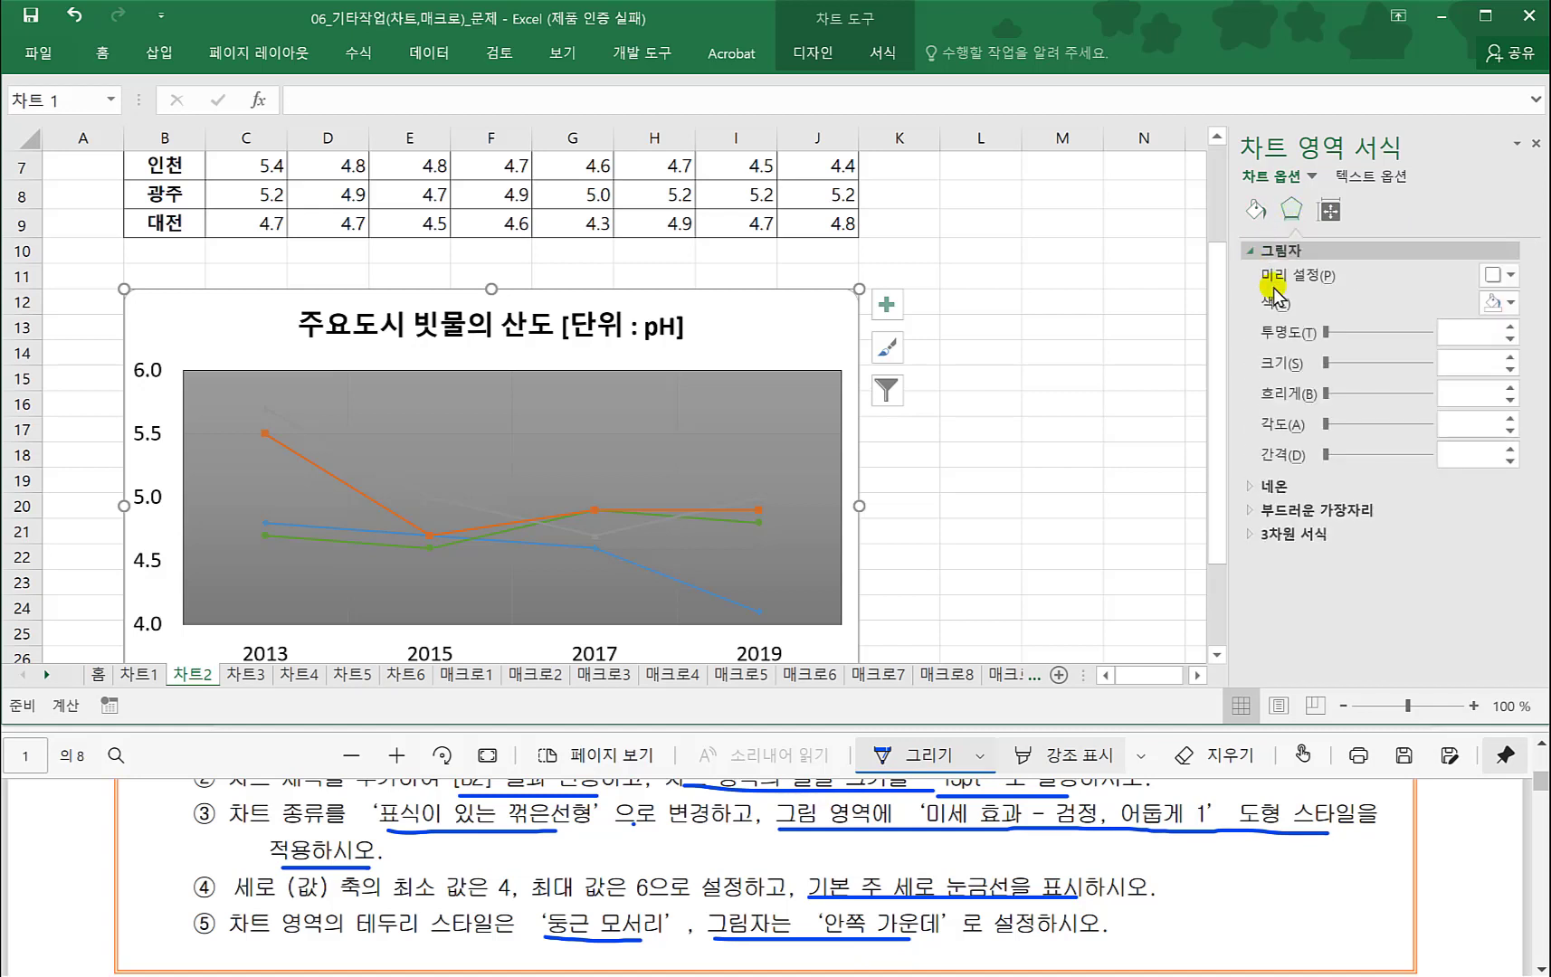
click(1502, 275)
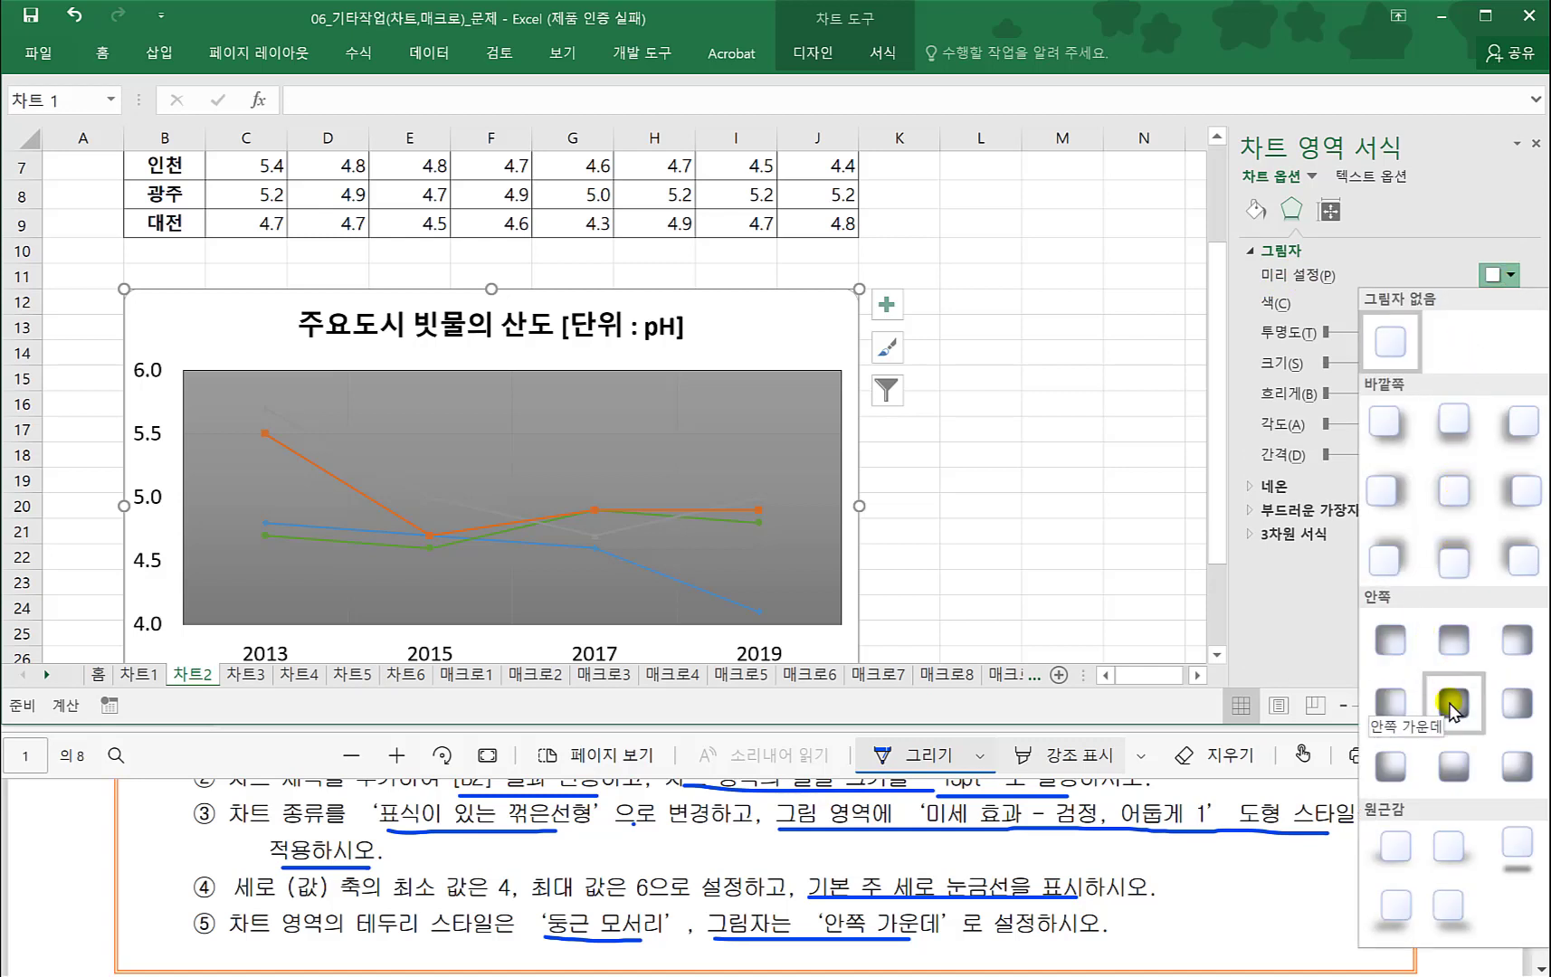
click(1452, 704)
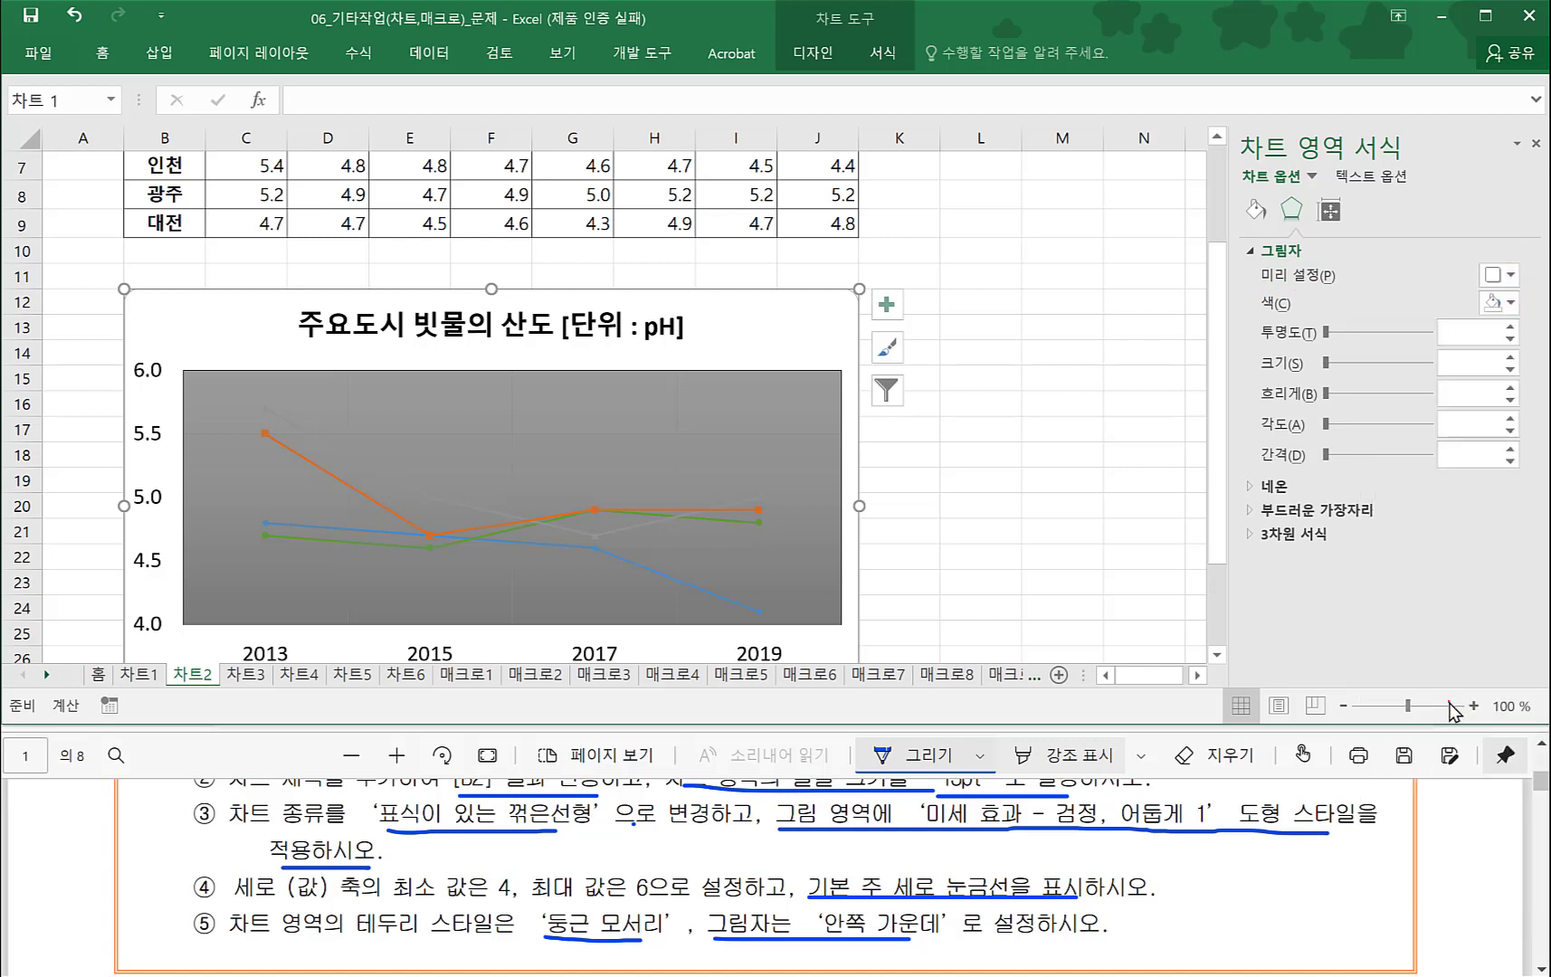
click(1003, 552)
- Compare the plot area and lines of the 차트2 chart with the reference picture and instructions in the PDF
click(640, 887)
scroll(642, 889, down, 2)
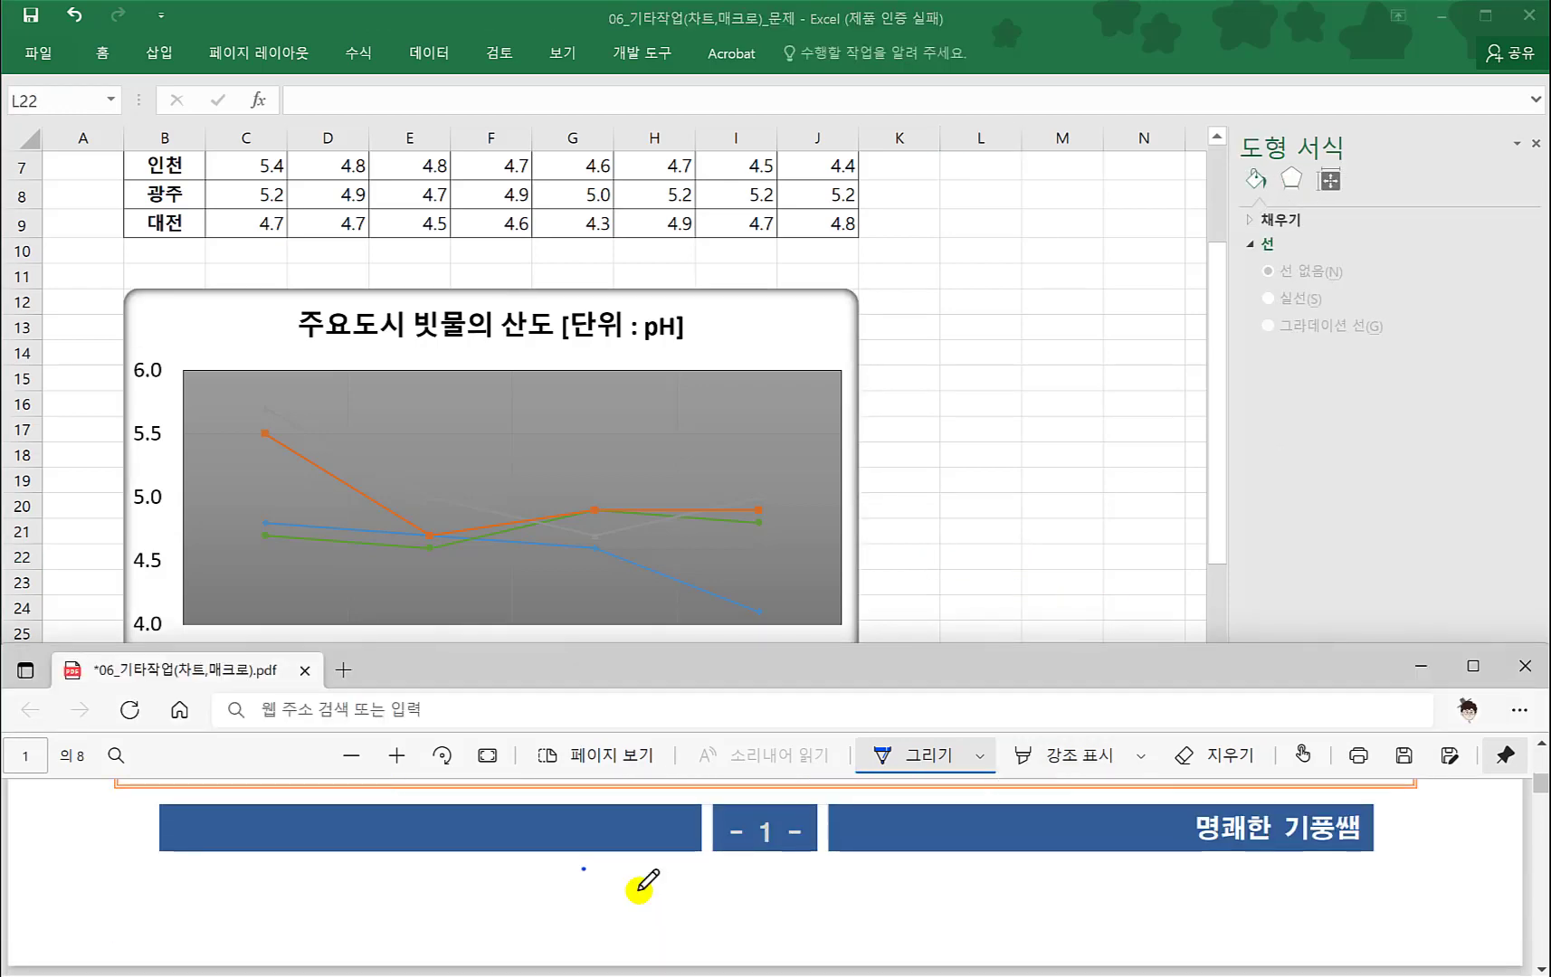
scroll(640, 888, down, 3)
scroll(640, 885, down, 2)
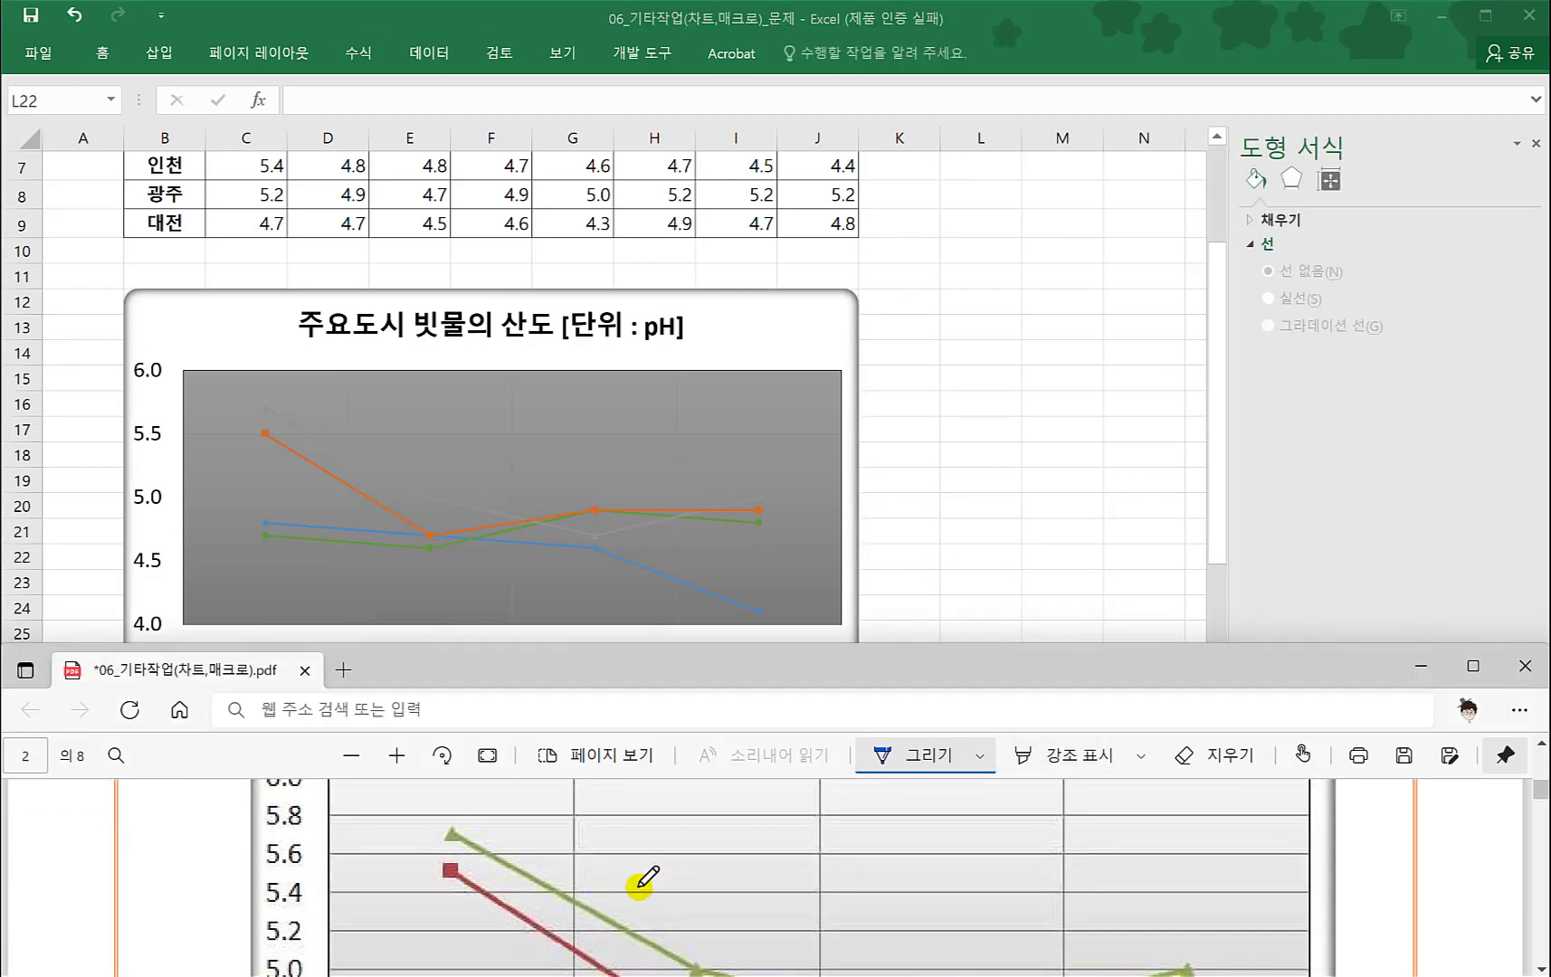
click(746, 436)
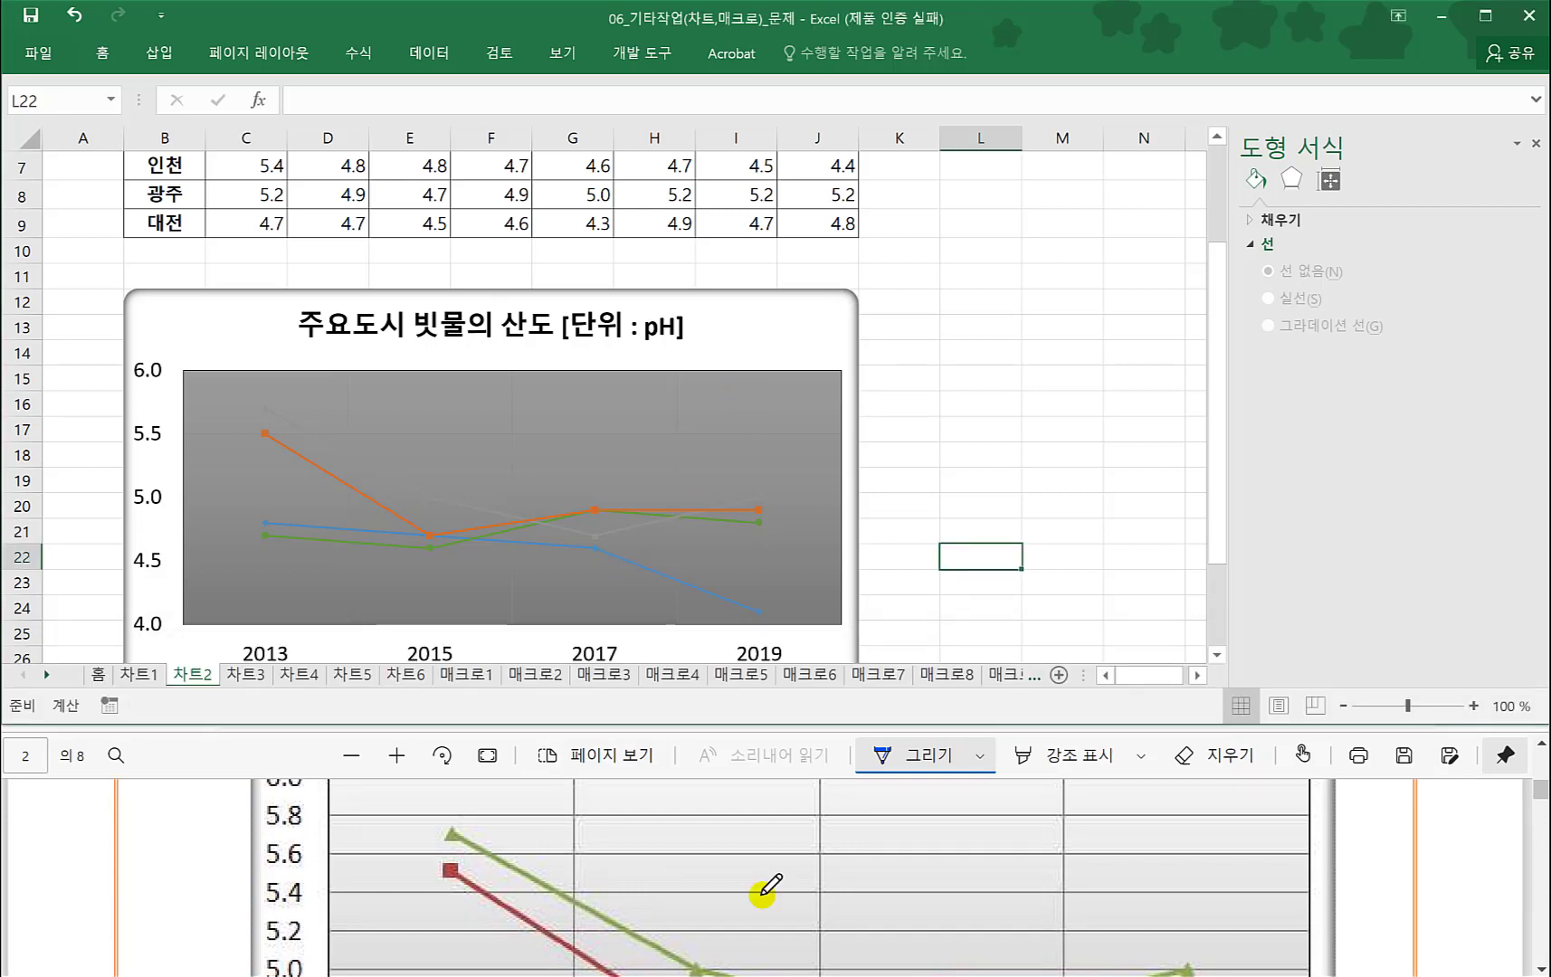
click(772, 399)
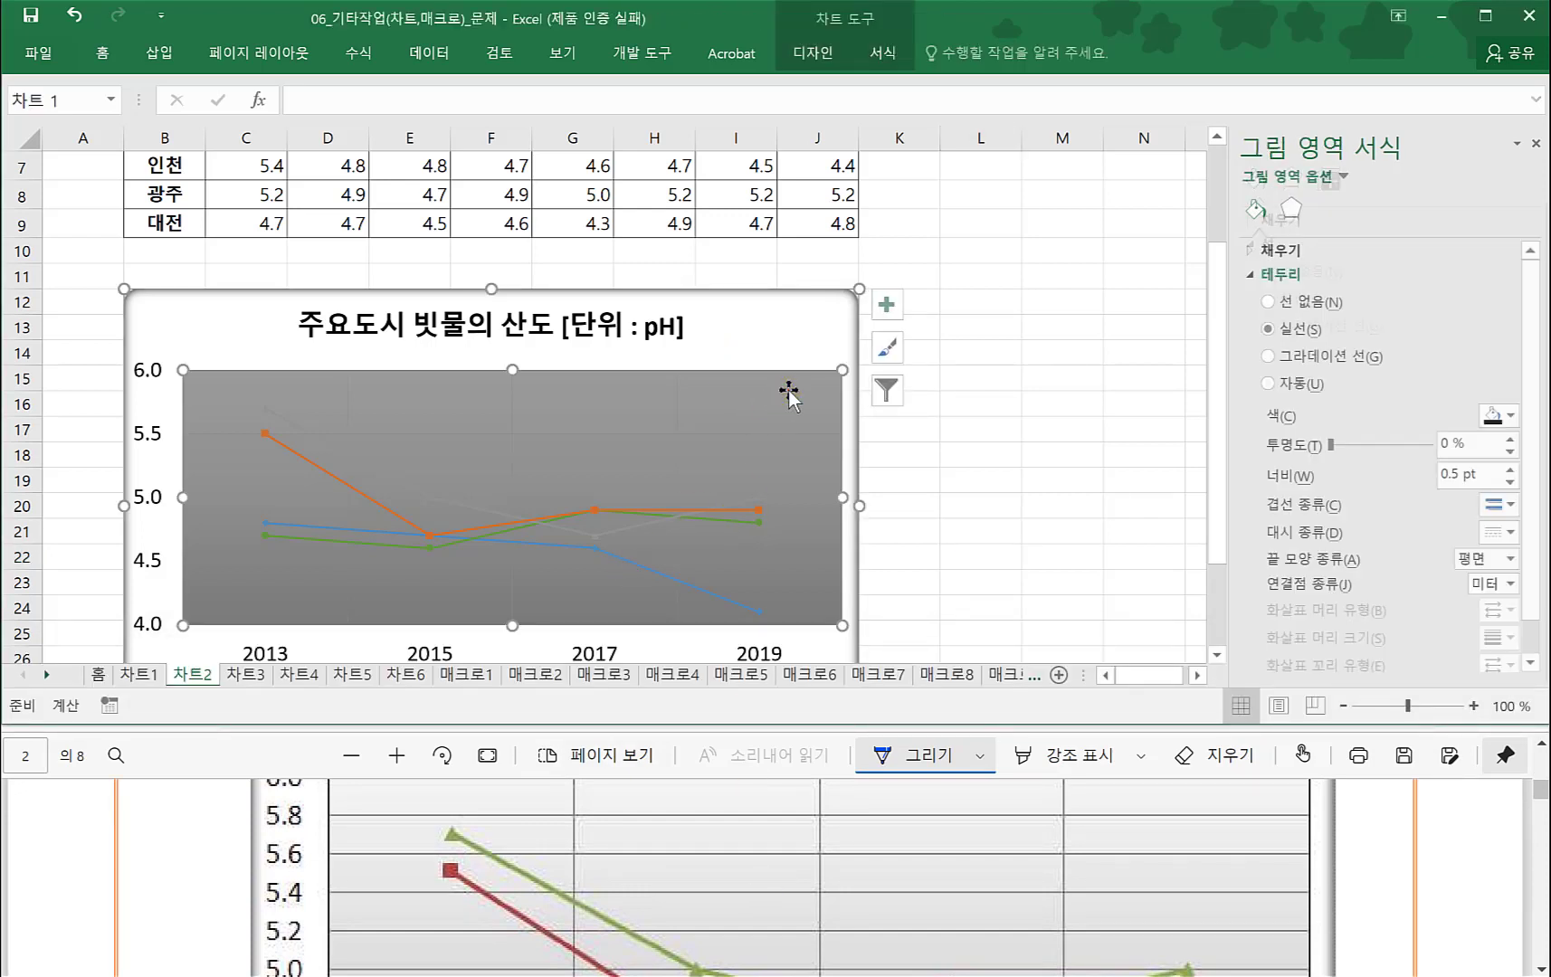
click(727, 824)
scroll(723, 826, up, 3)
scroll(715, 830, up, 5)
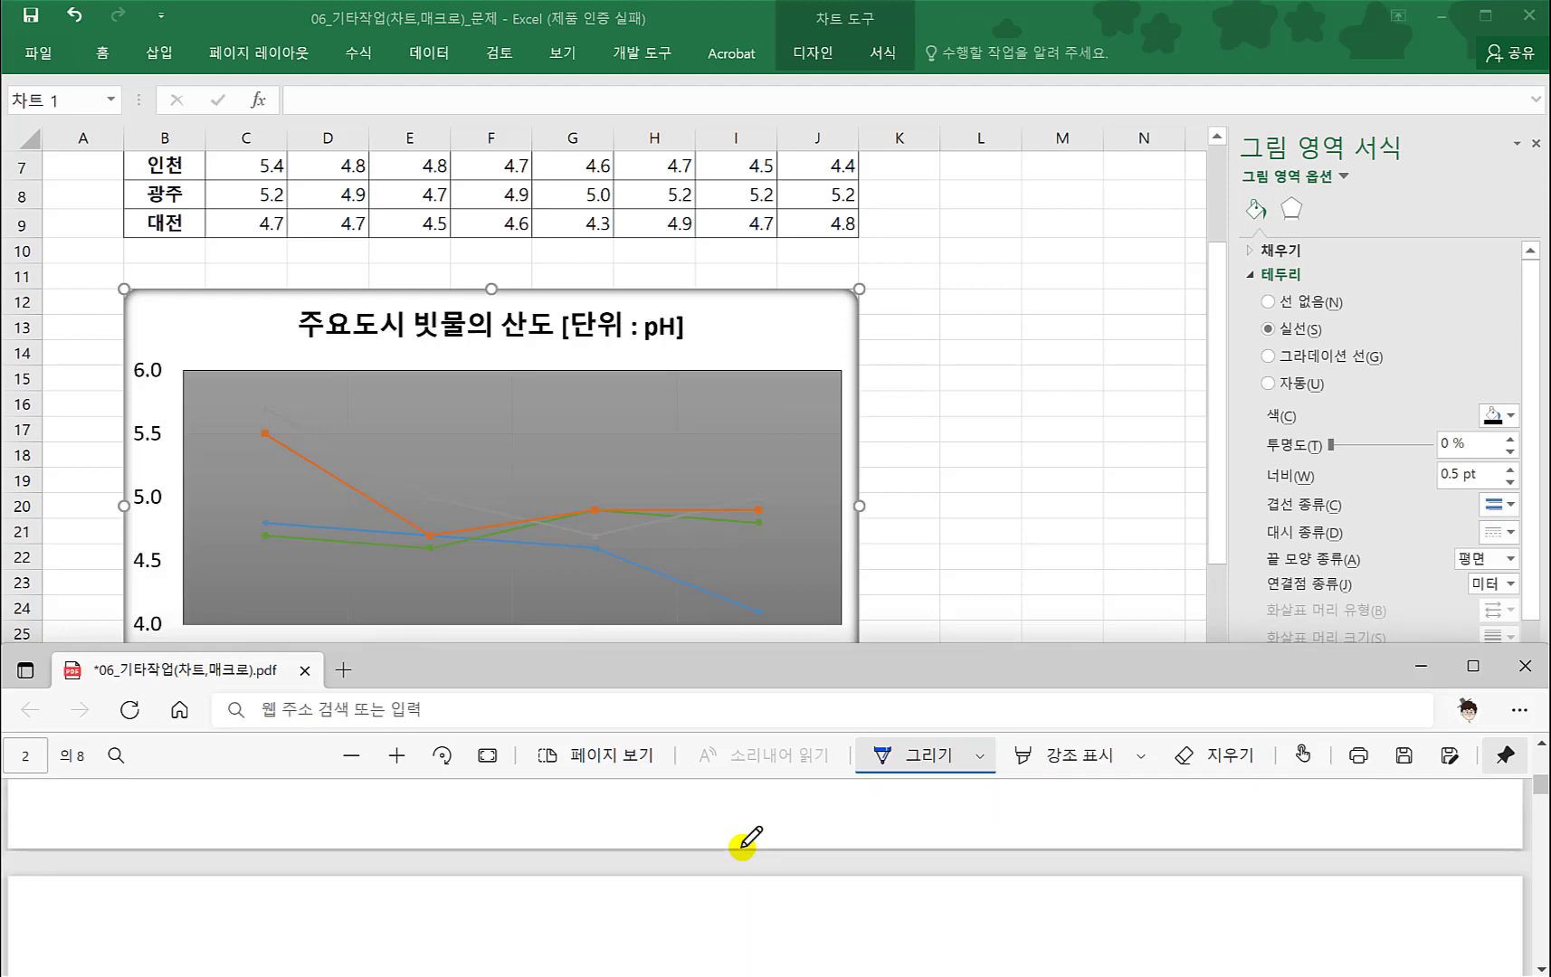
scroll(747, 848, up, 3)
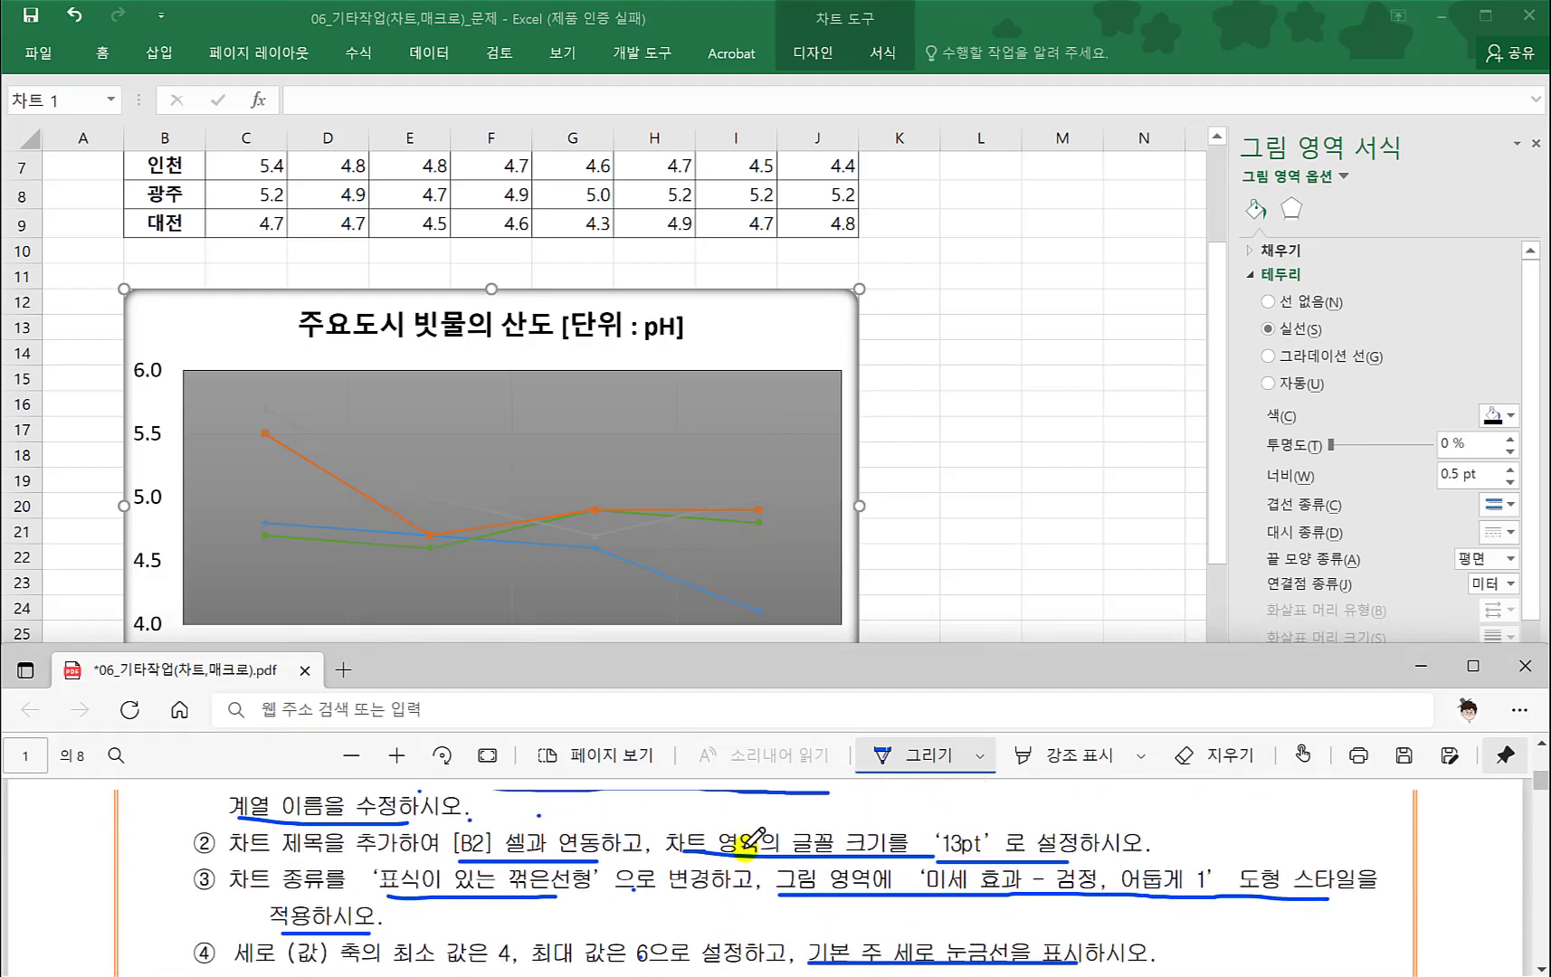
- Look through the theme shape styles available for the plot area and deselect the chart without changing its style
click(798, 399)
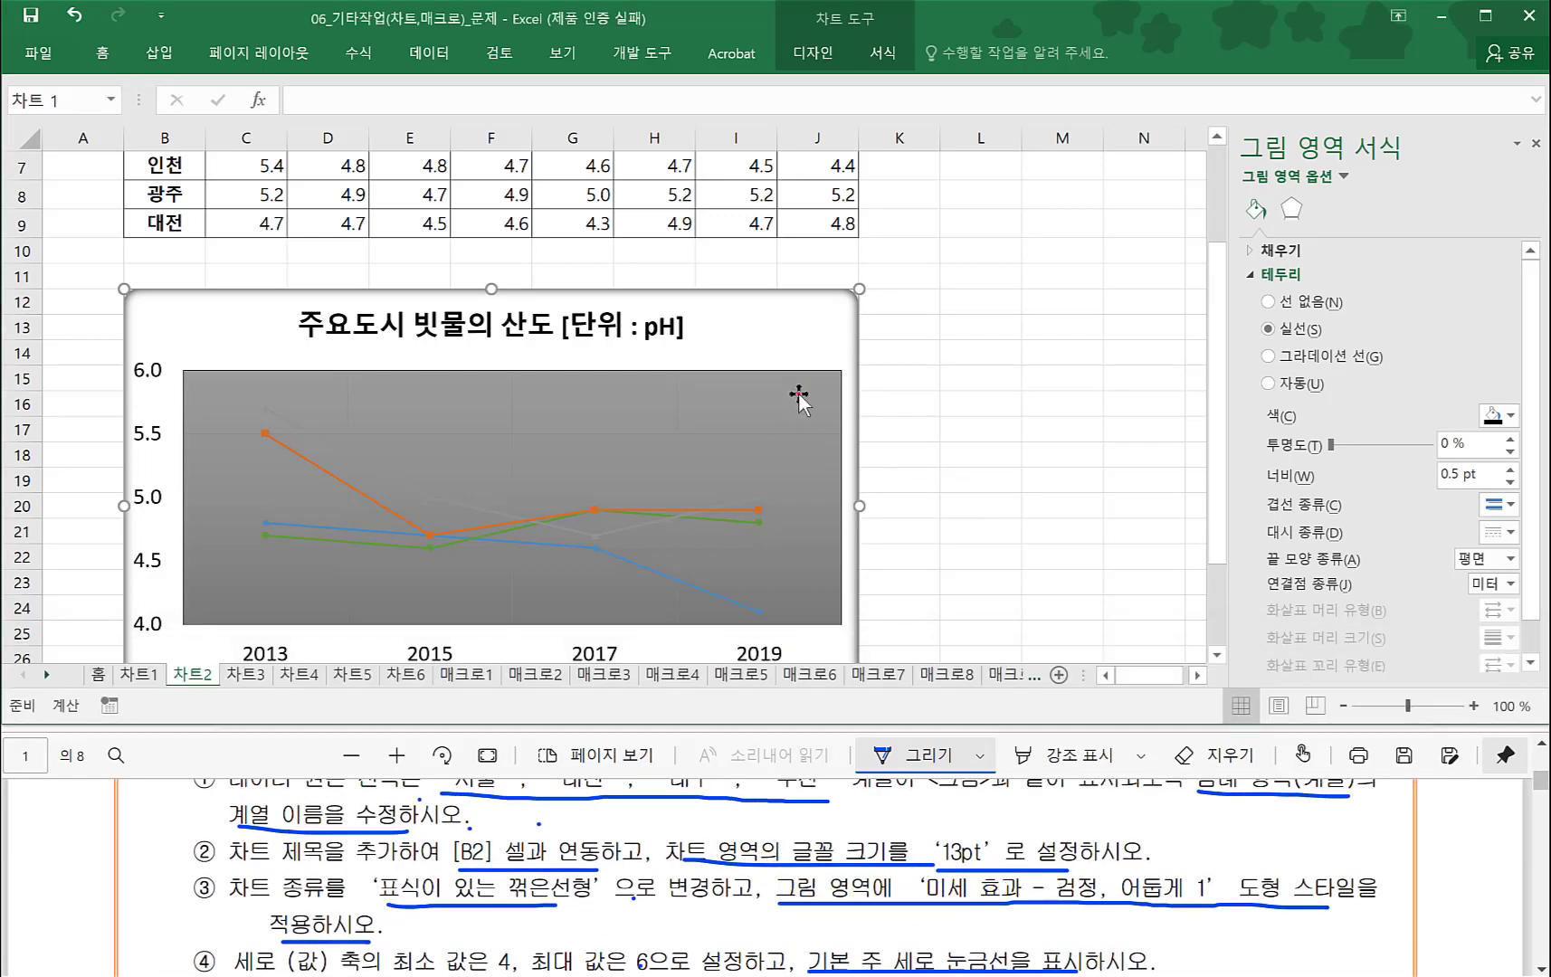
click(815, 53)
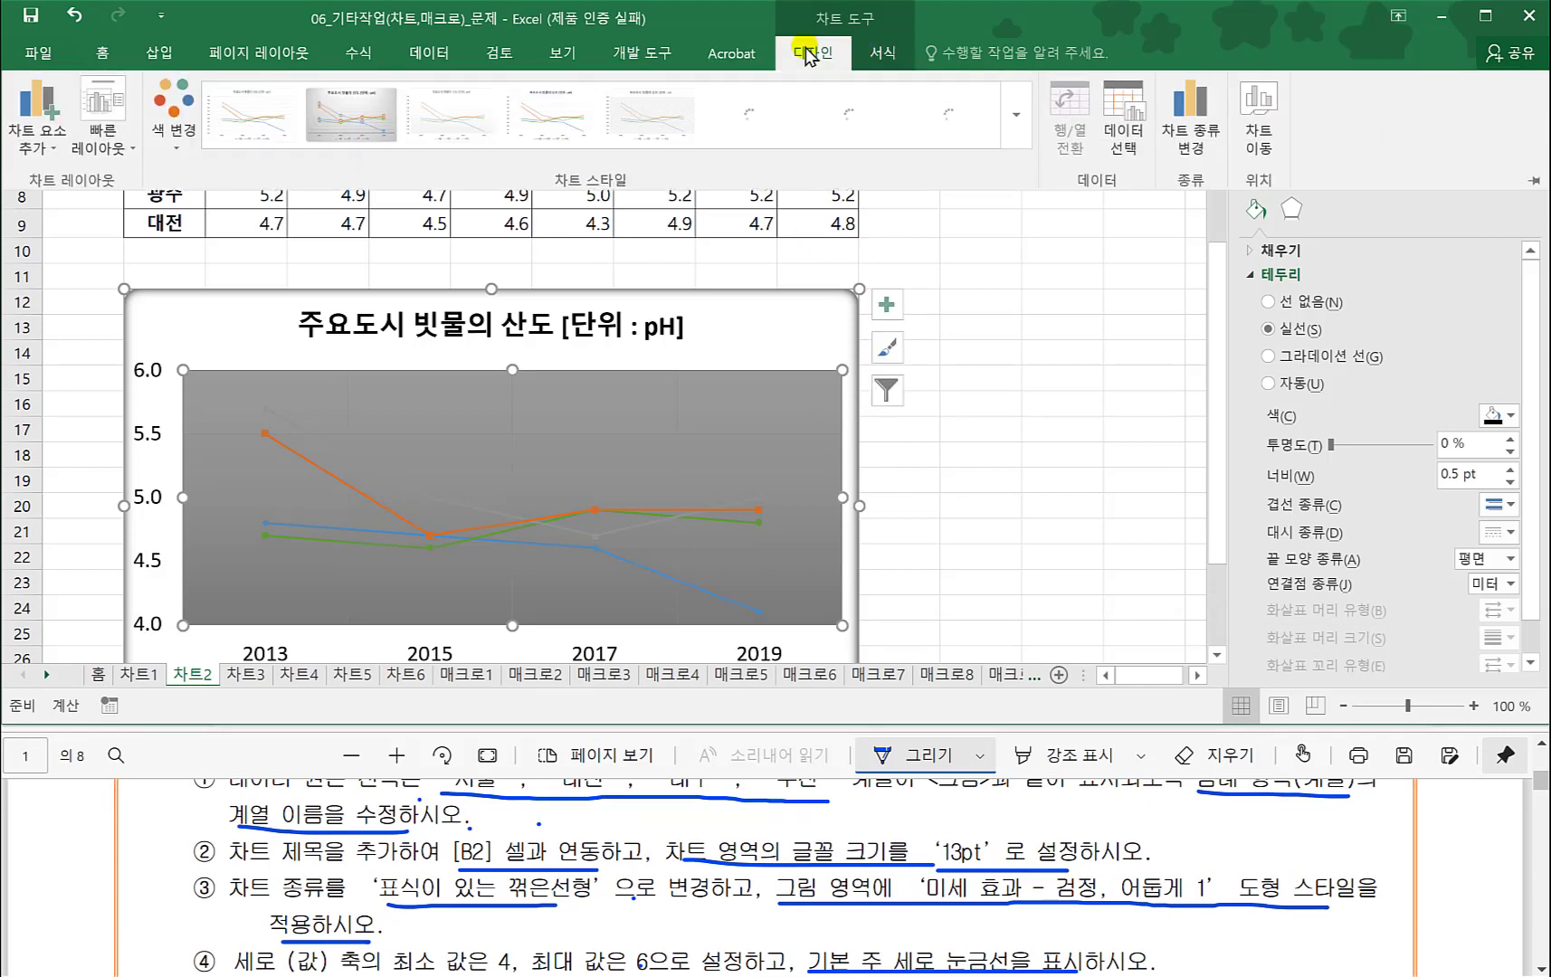
click(878, 56)
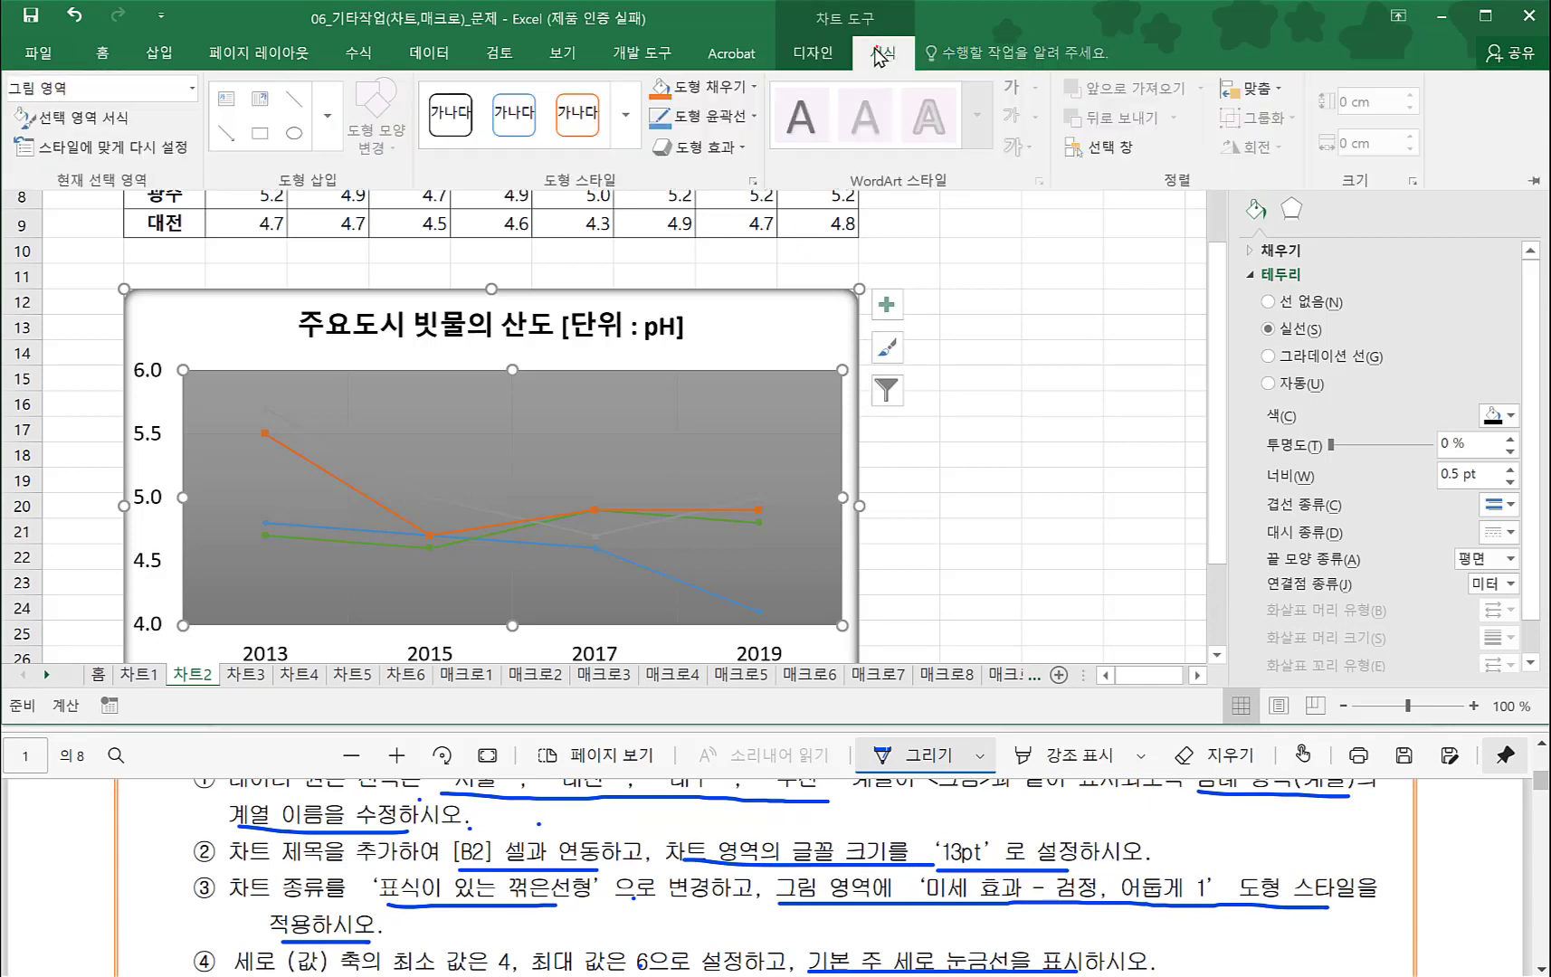
click(626, 136)
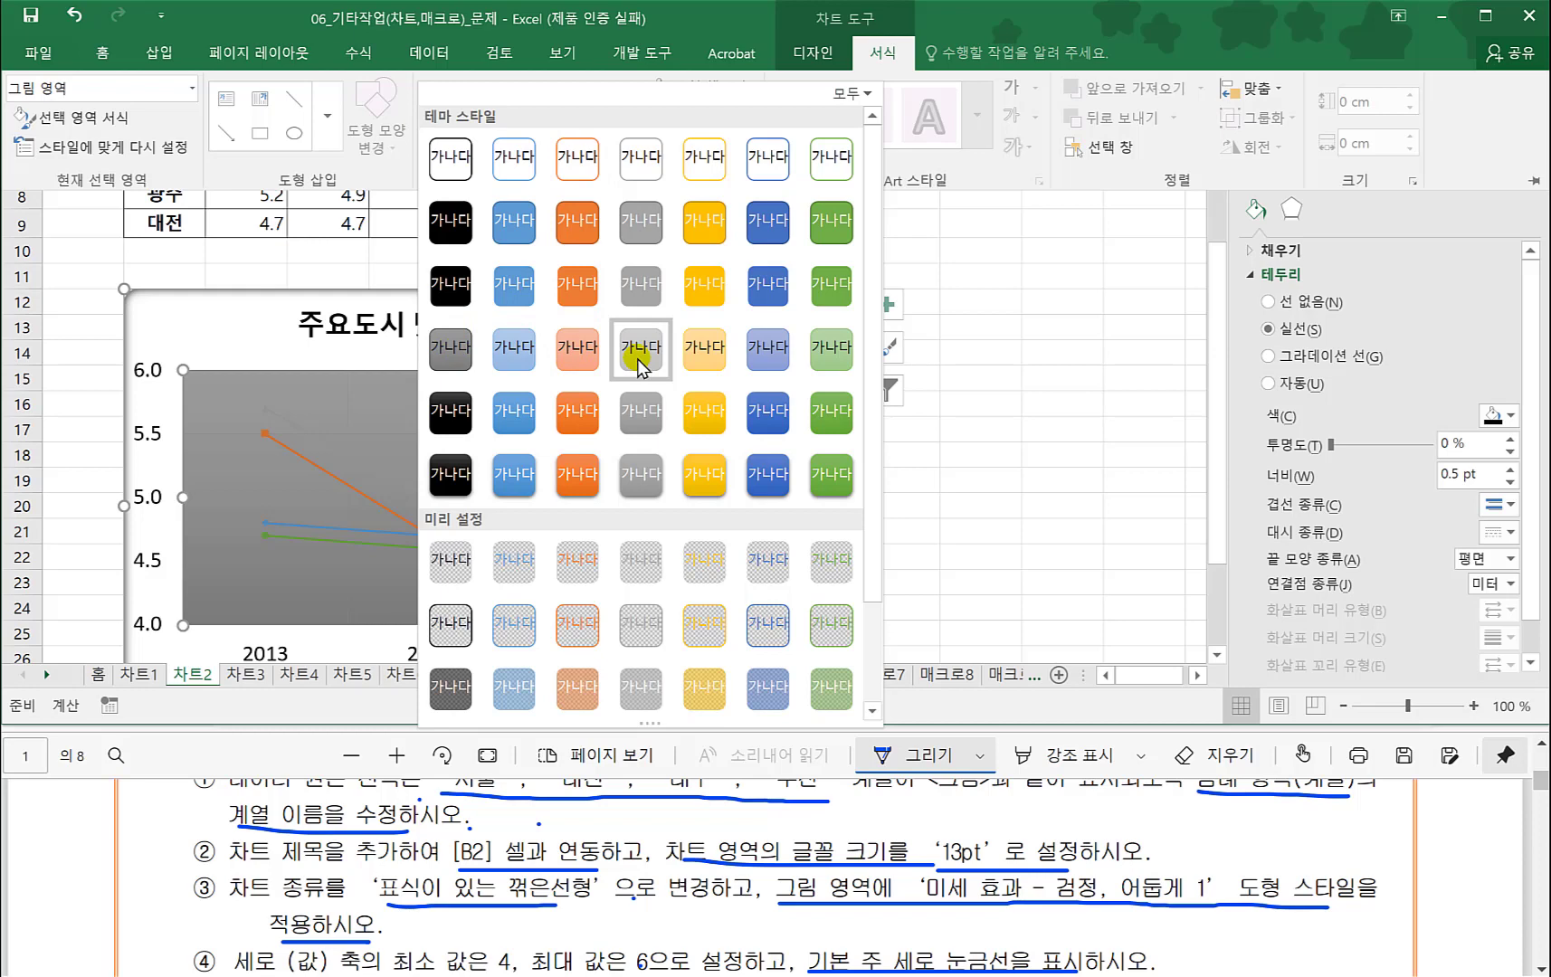
click(969, 395)
click(1004, 480)
click(996, 489)
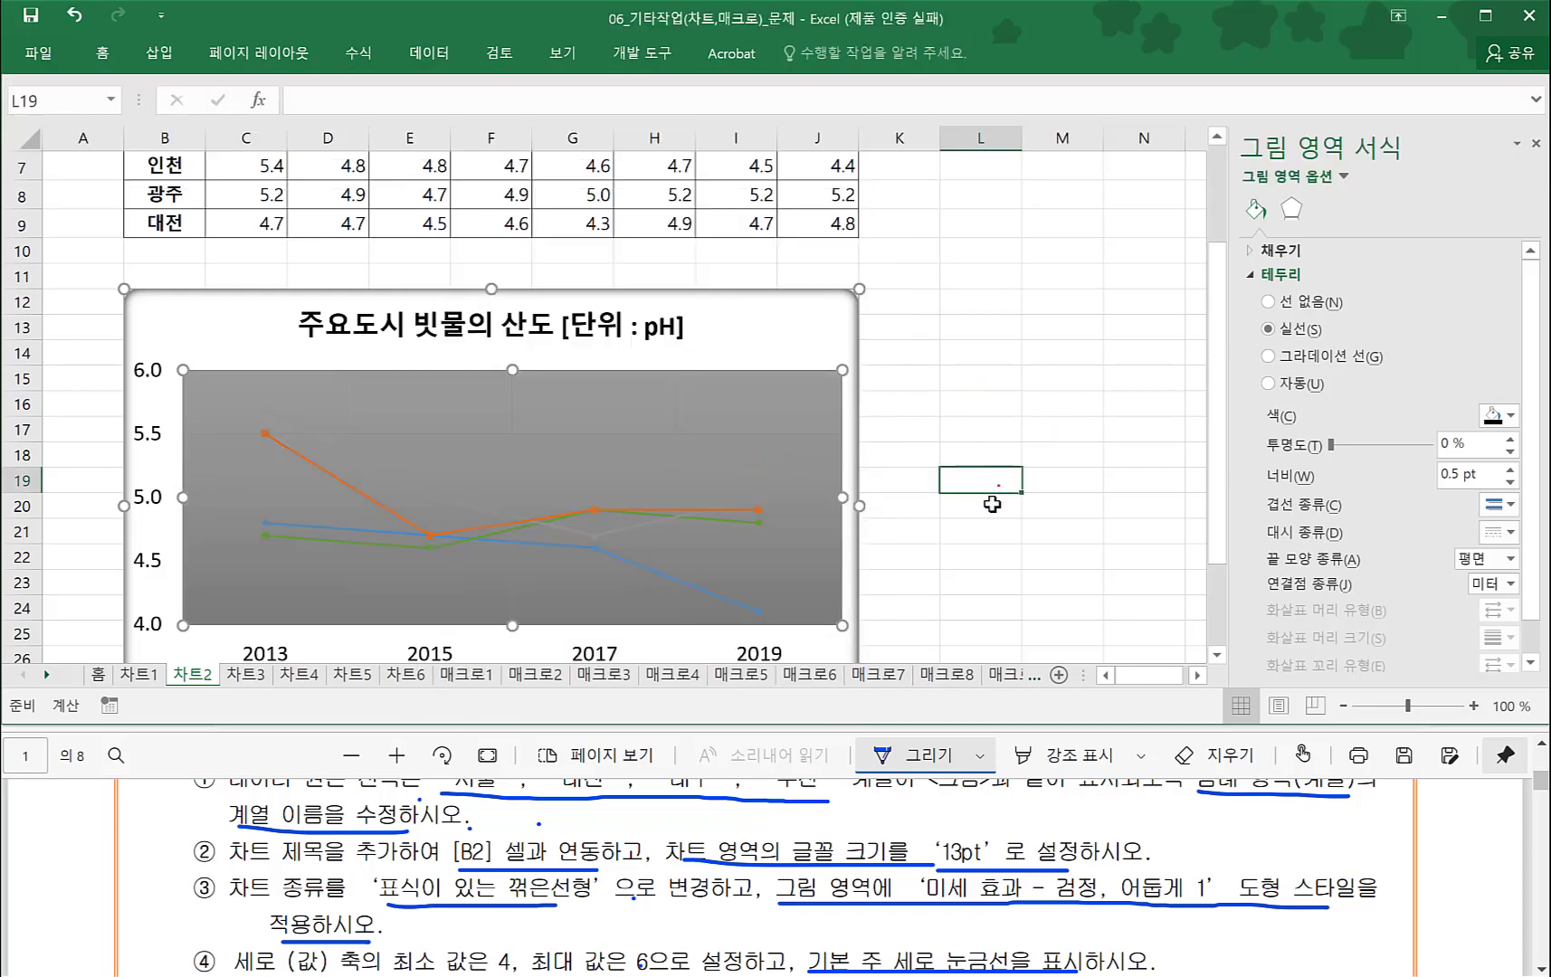
click(991, 509)
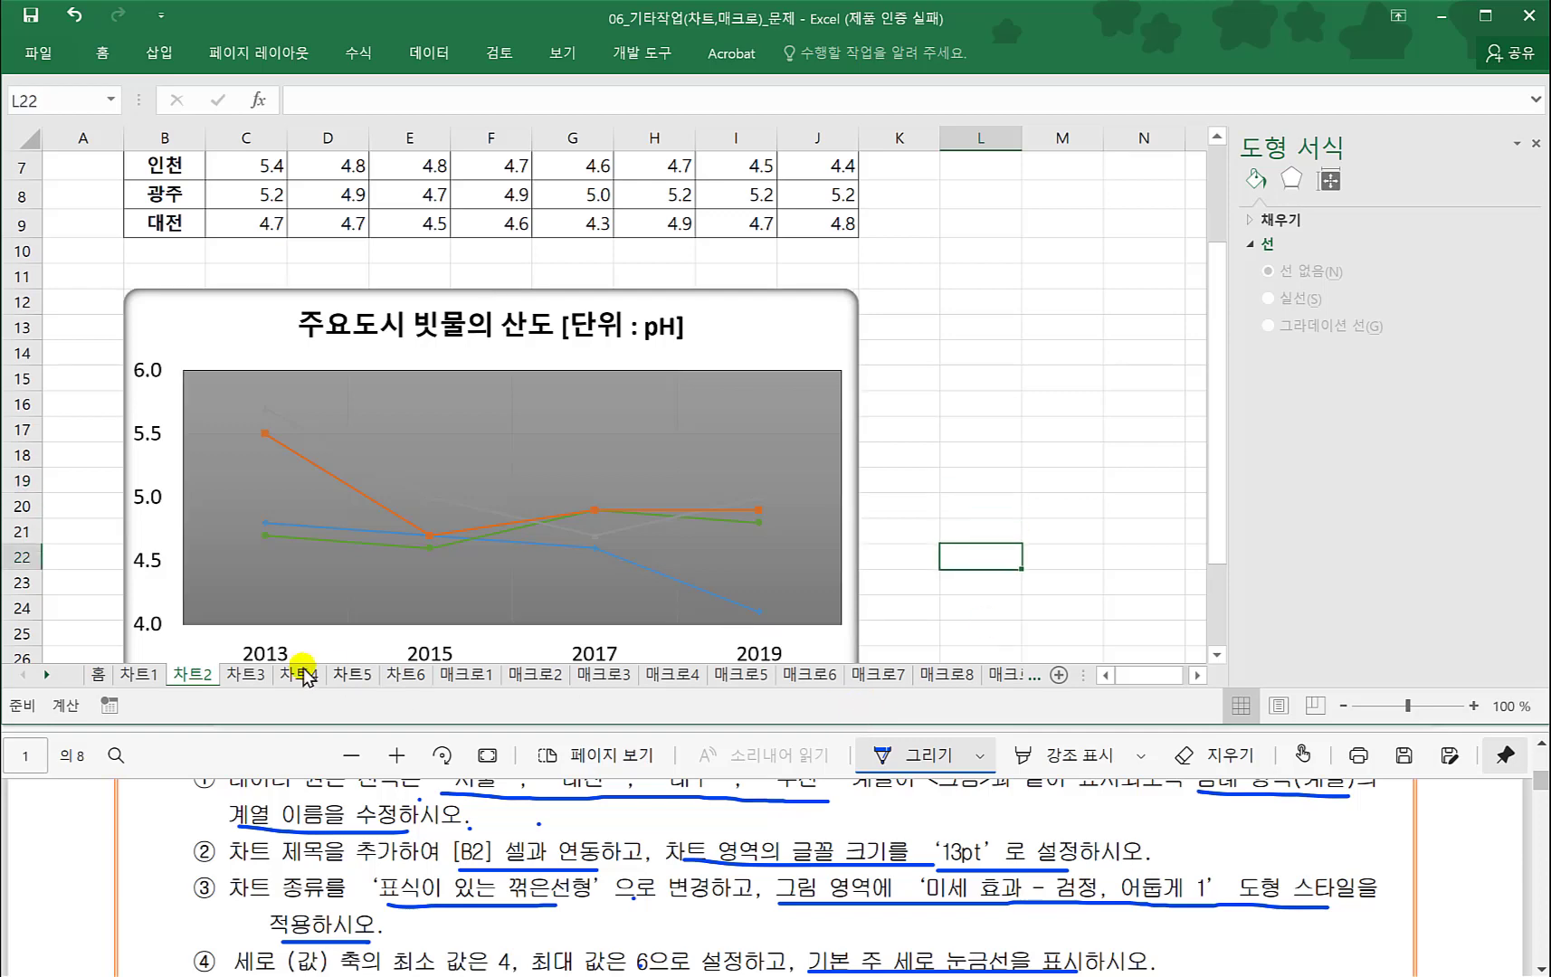
- Switch to the 차트3 sheet and bring up the third exercise's instructions and reference chart in the PDF
click(244, 674)
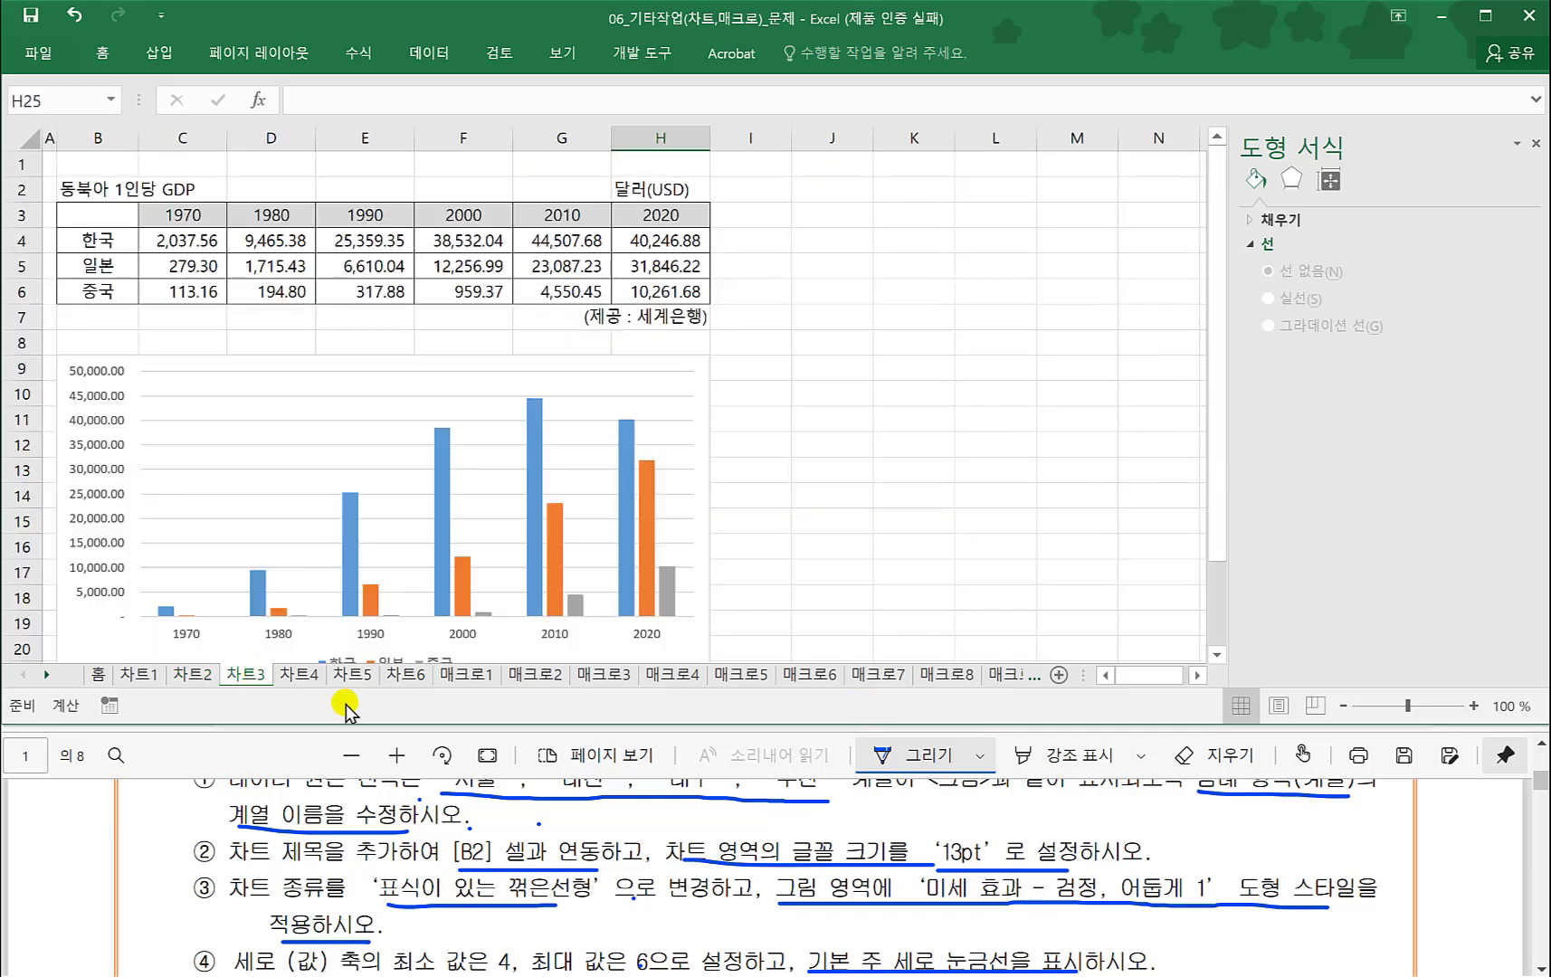
click(528, 859)
scroll(534, 858, down, 2)
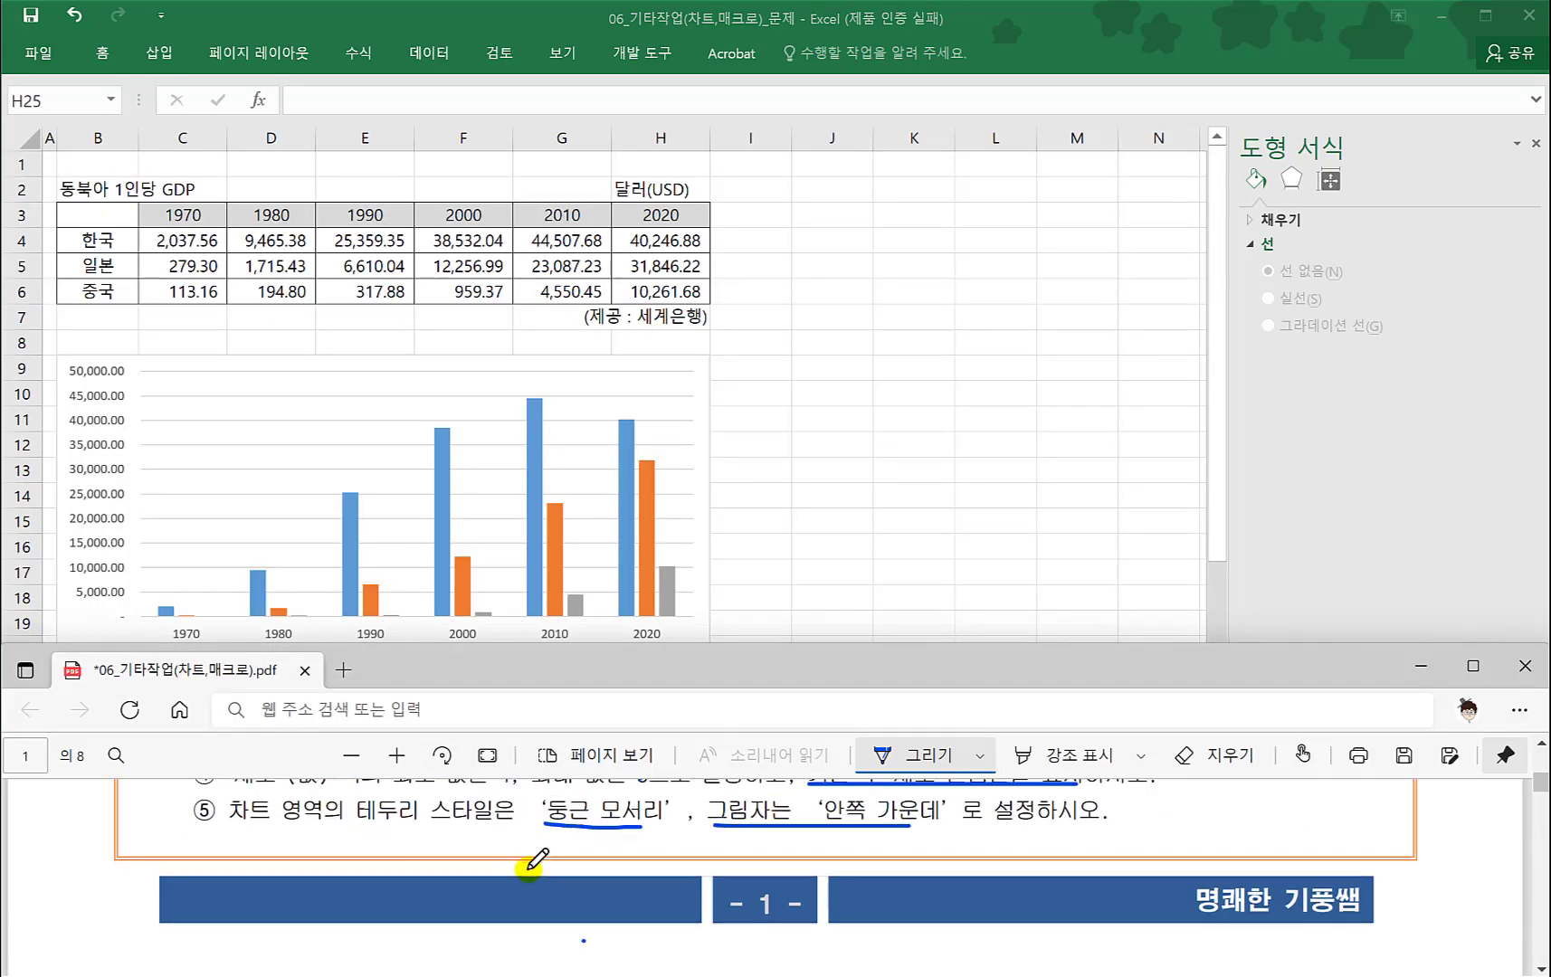
scroll(529, 864, down, 5)
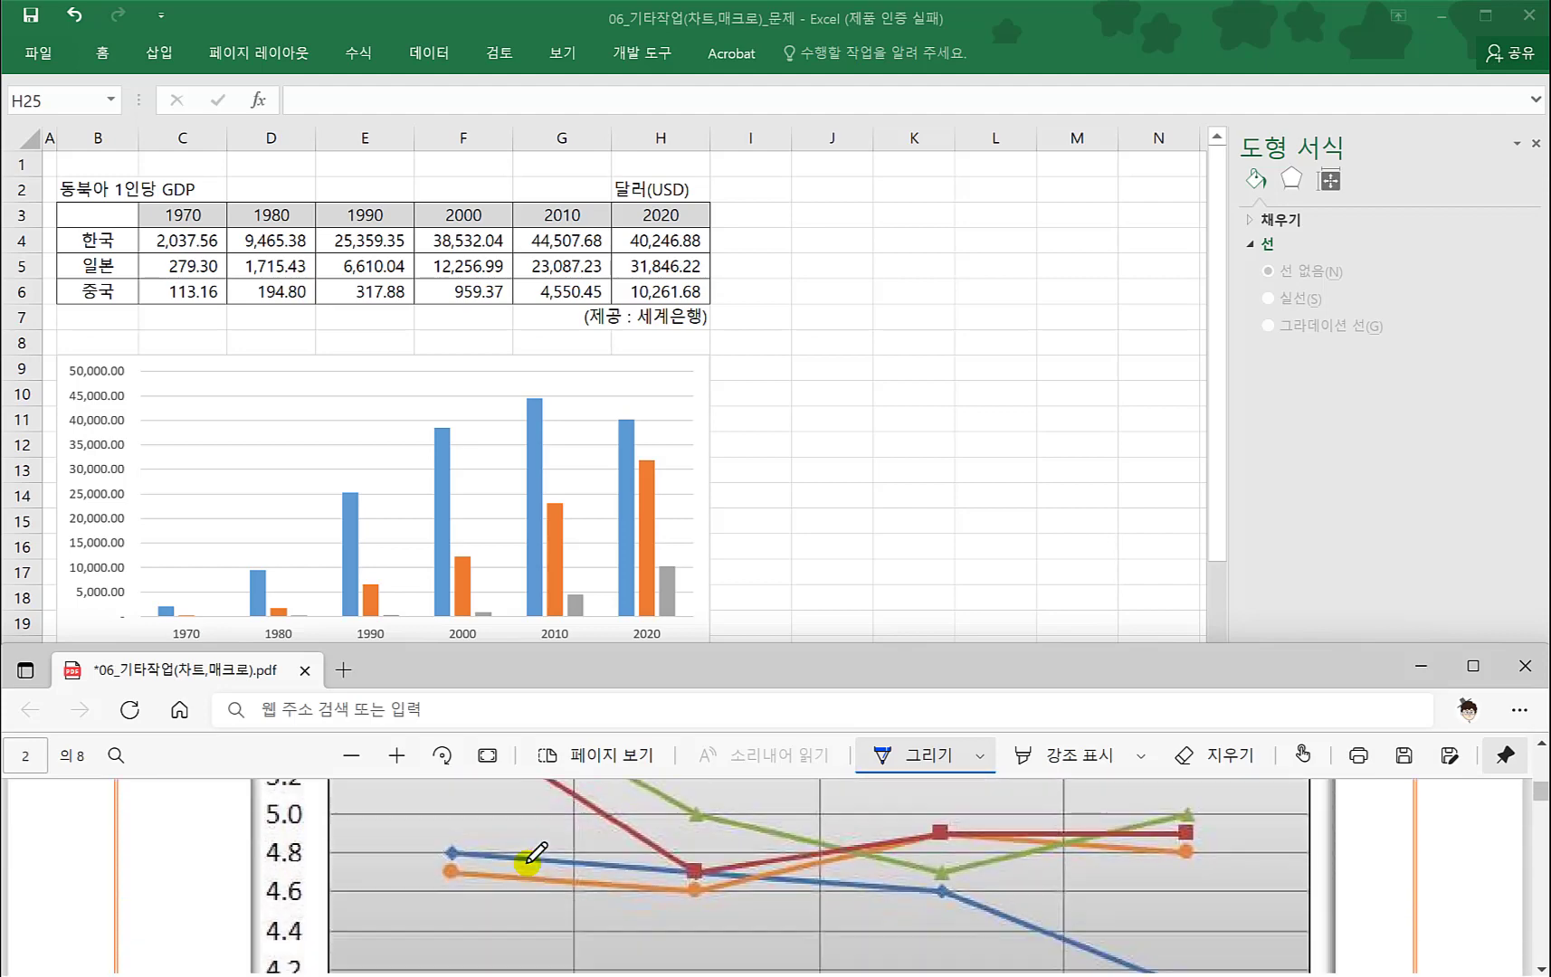
scroll(534, 855, down, 5)
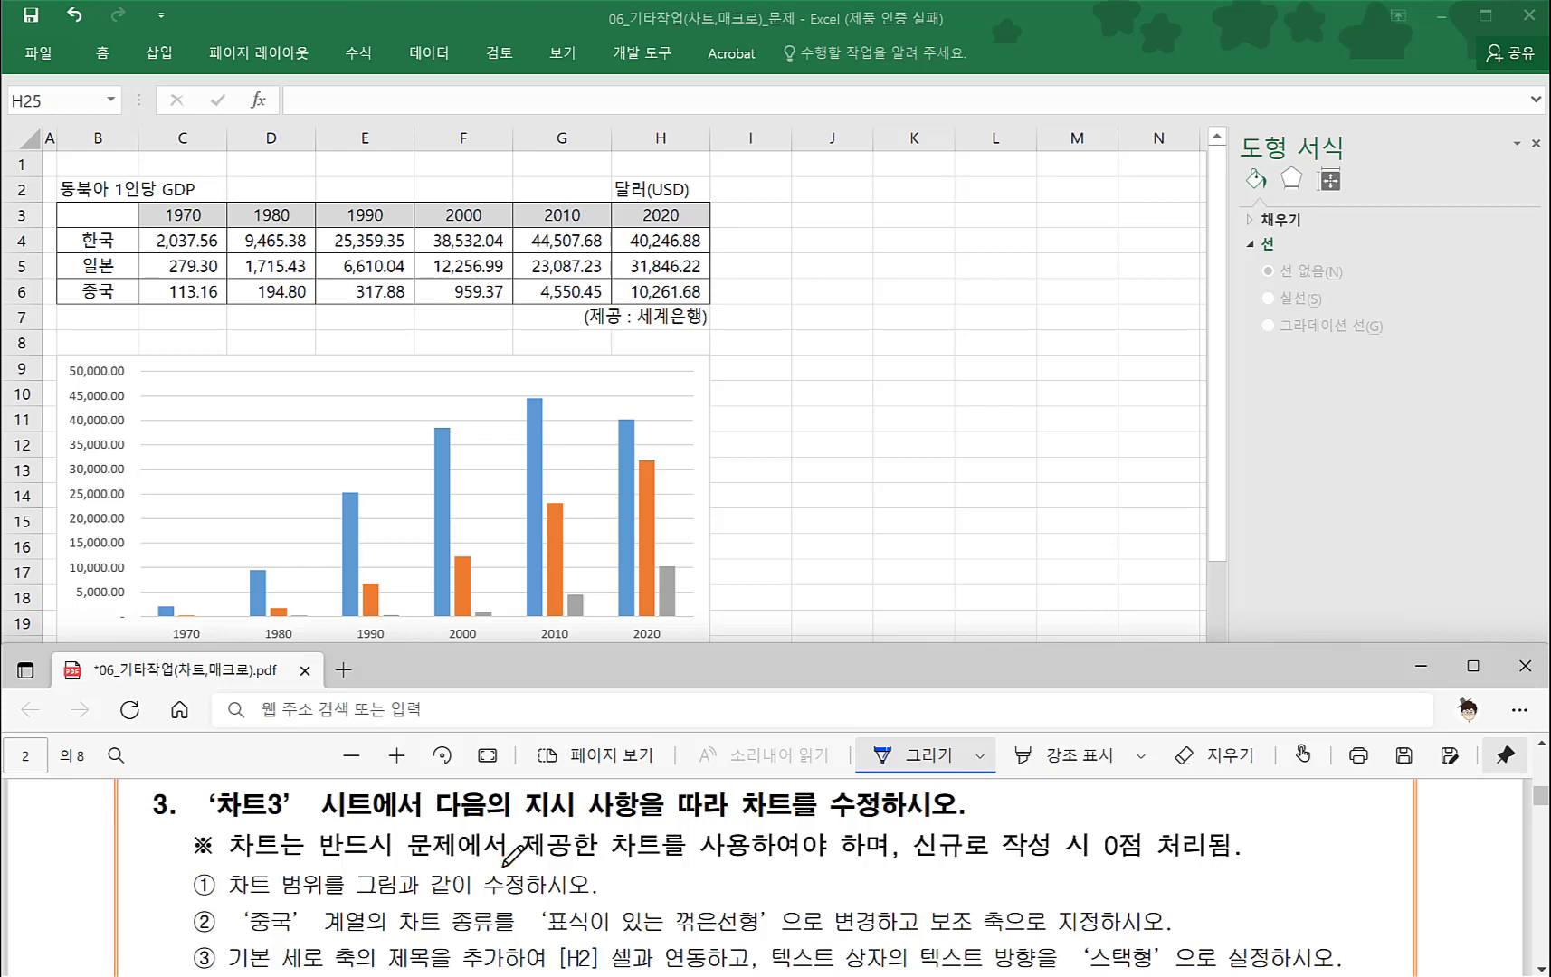
scroll(514, 854, down, 8)
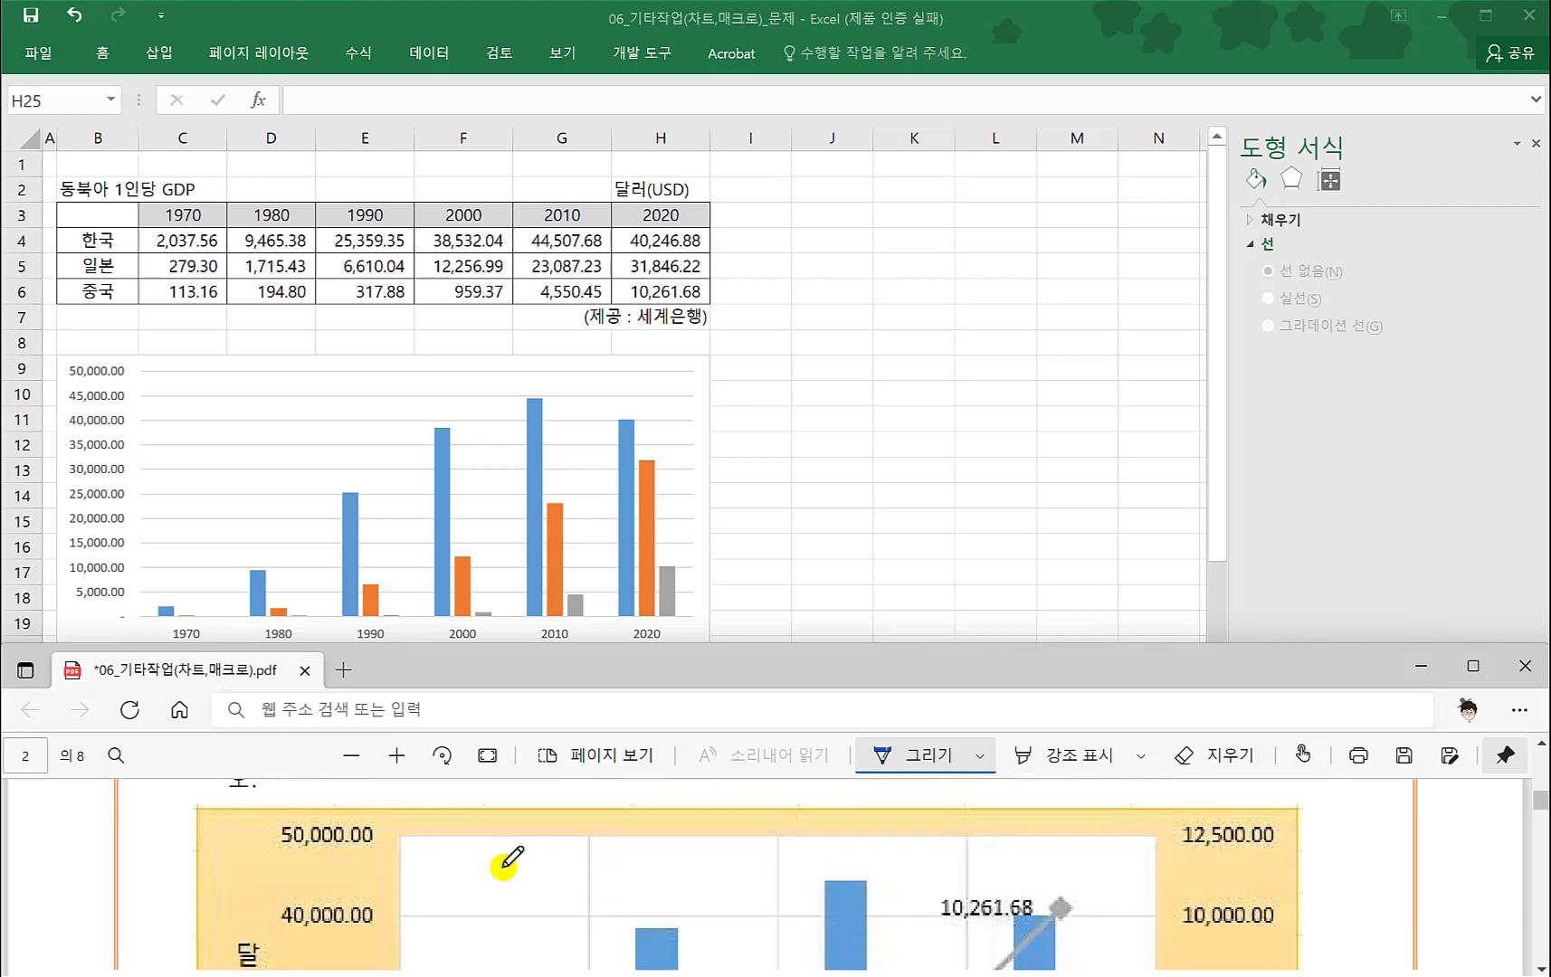
scroll(504, 864, down, 5)
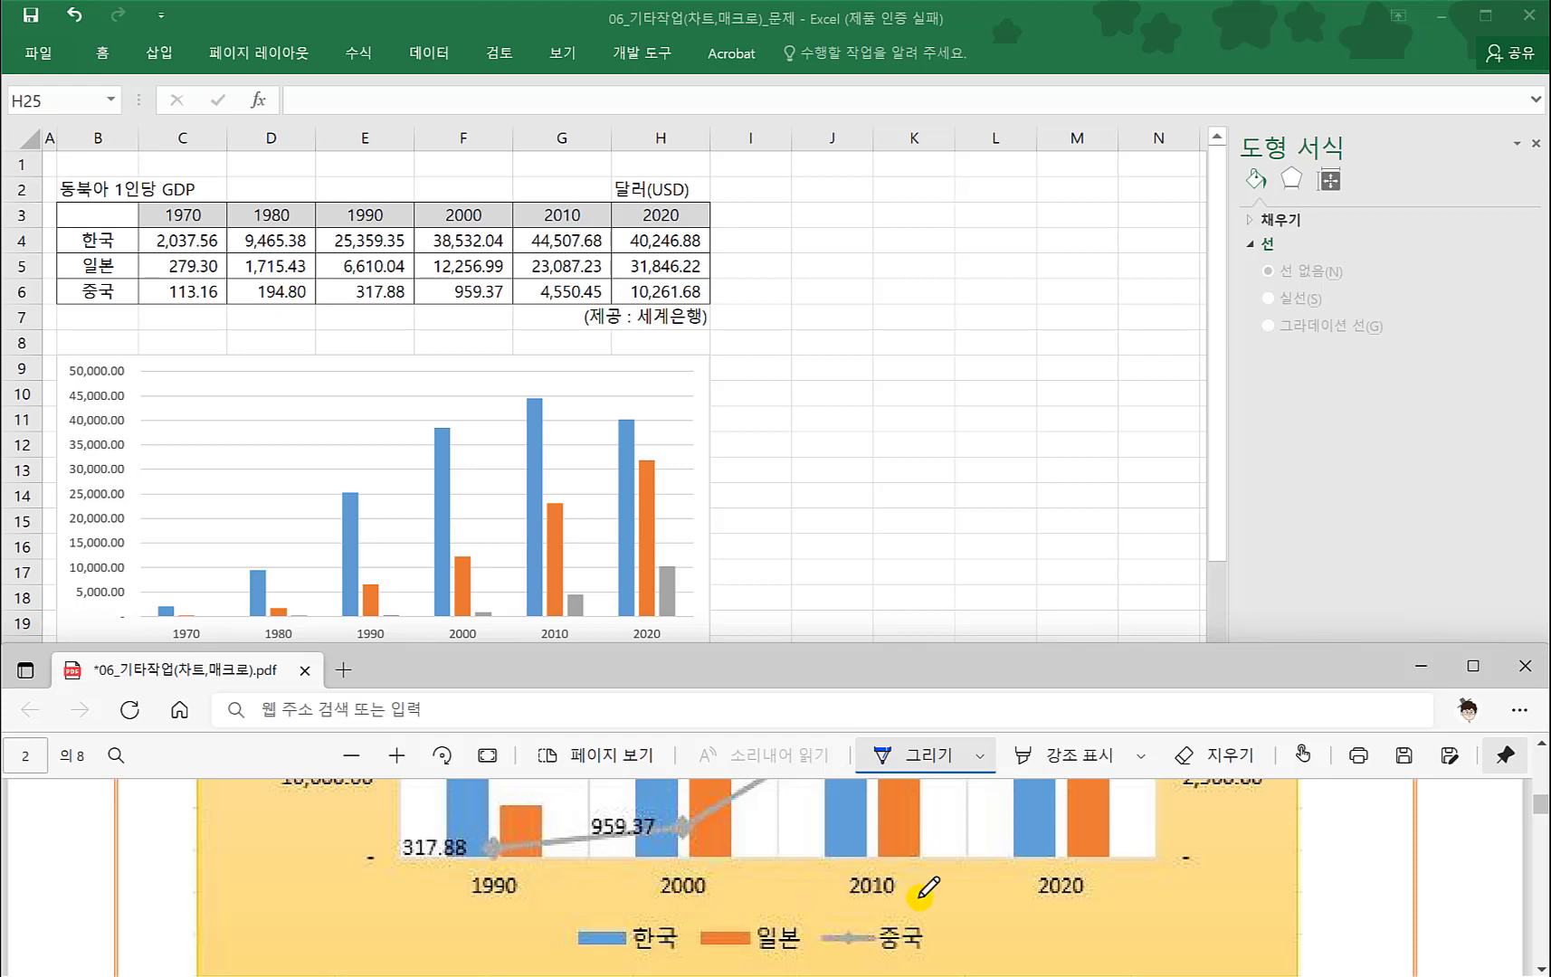
- Filter the 1970 and 1980 categories out of the 차트3 chart, apply the filter and close it
click(841, 506)
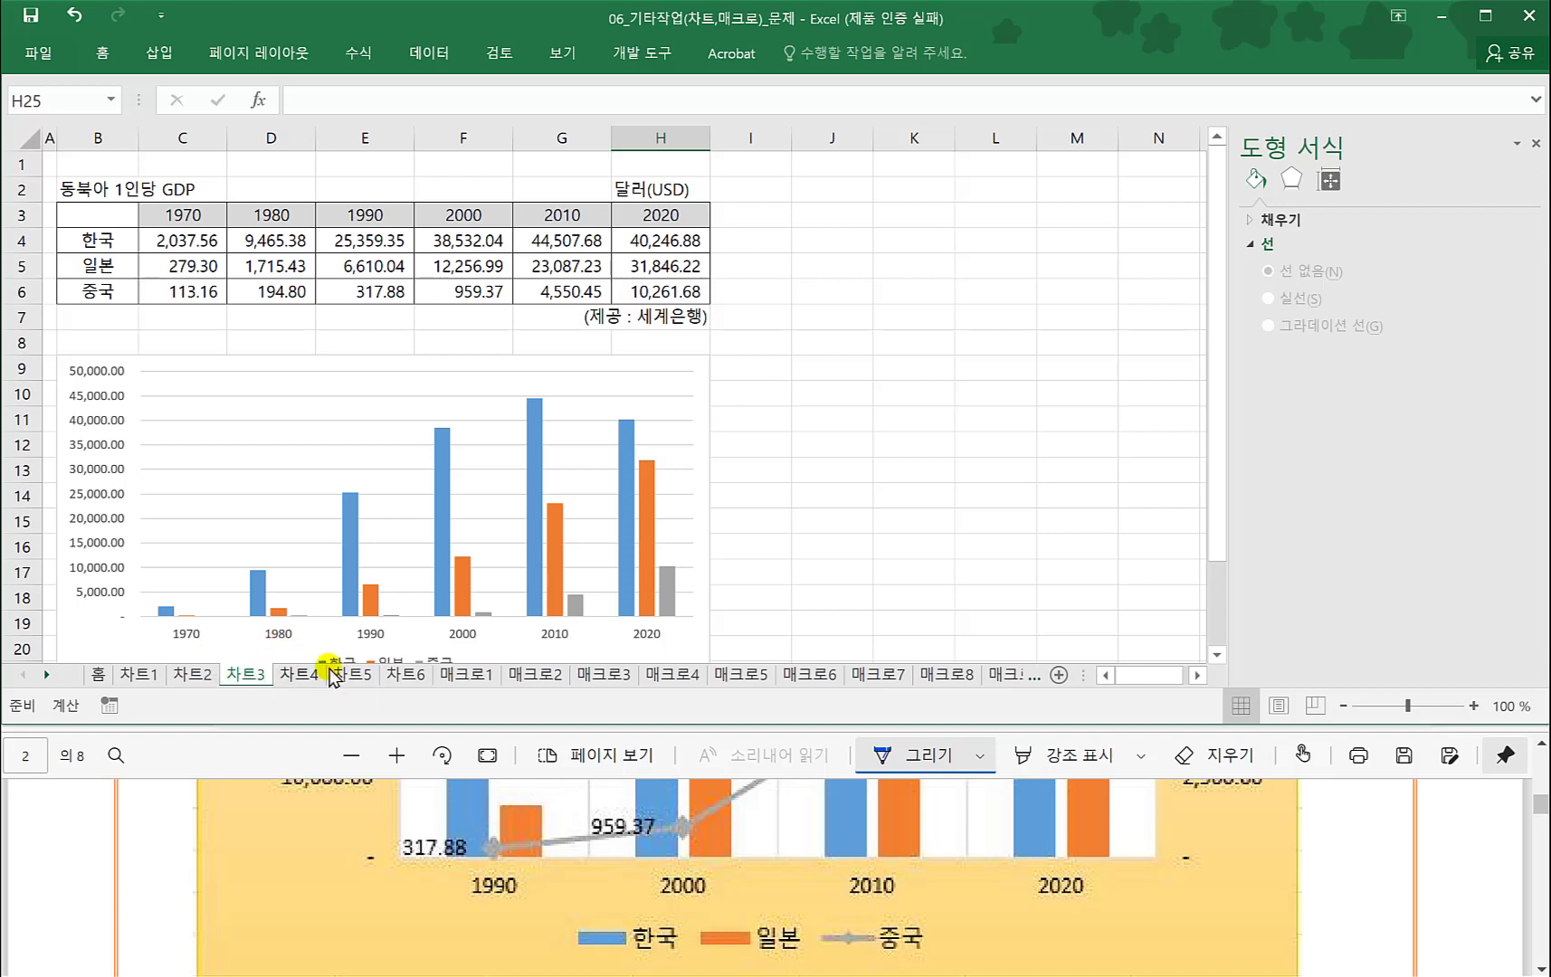
click(686, 391)
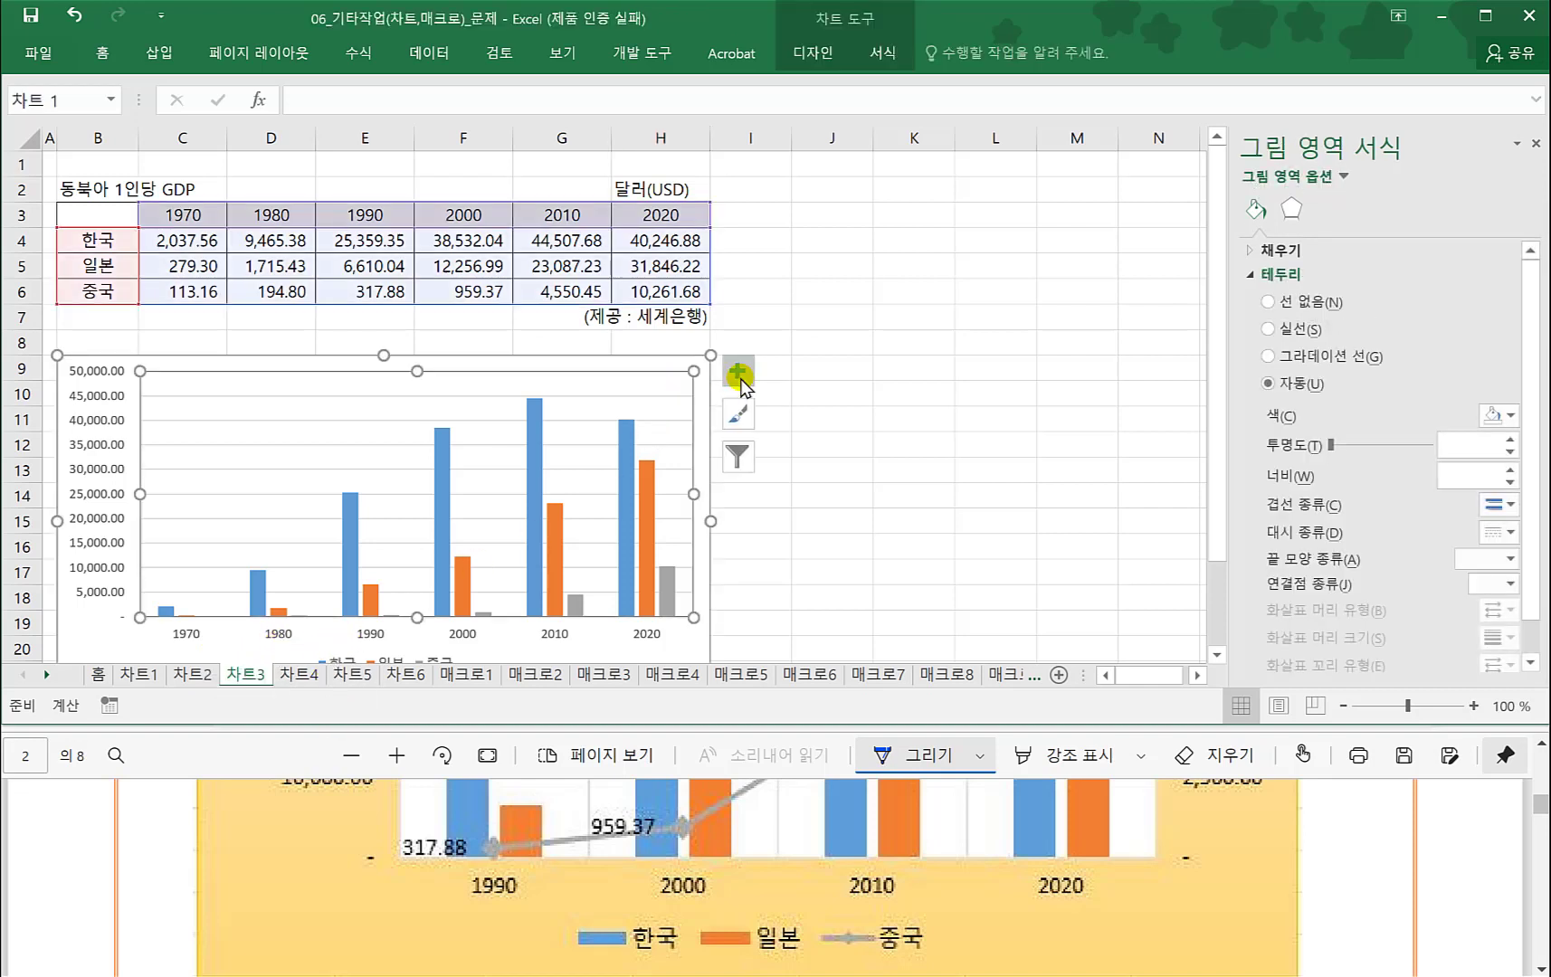
click(739, 459)
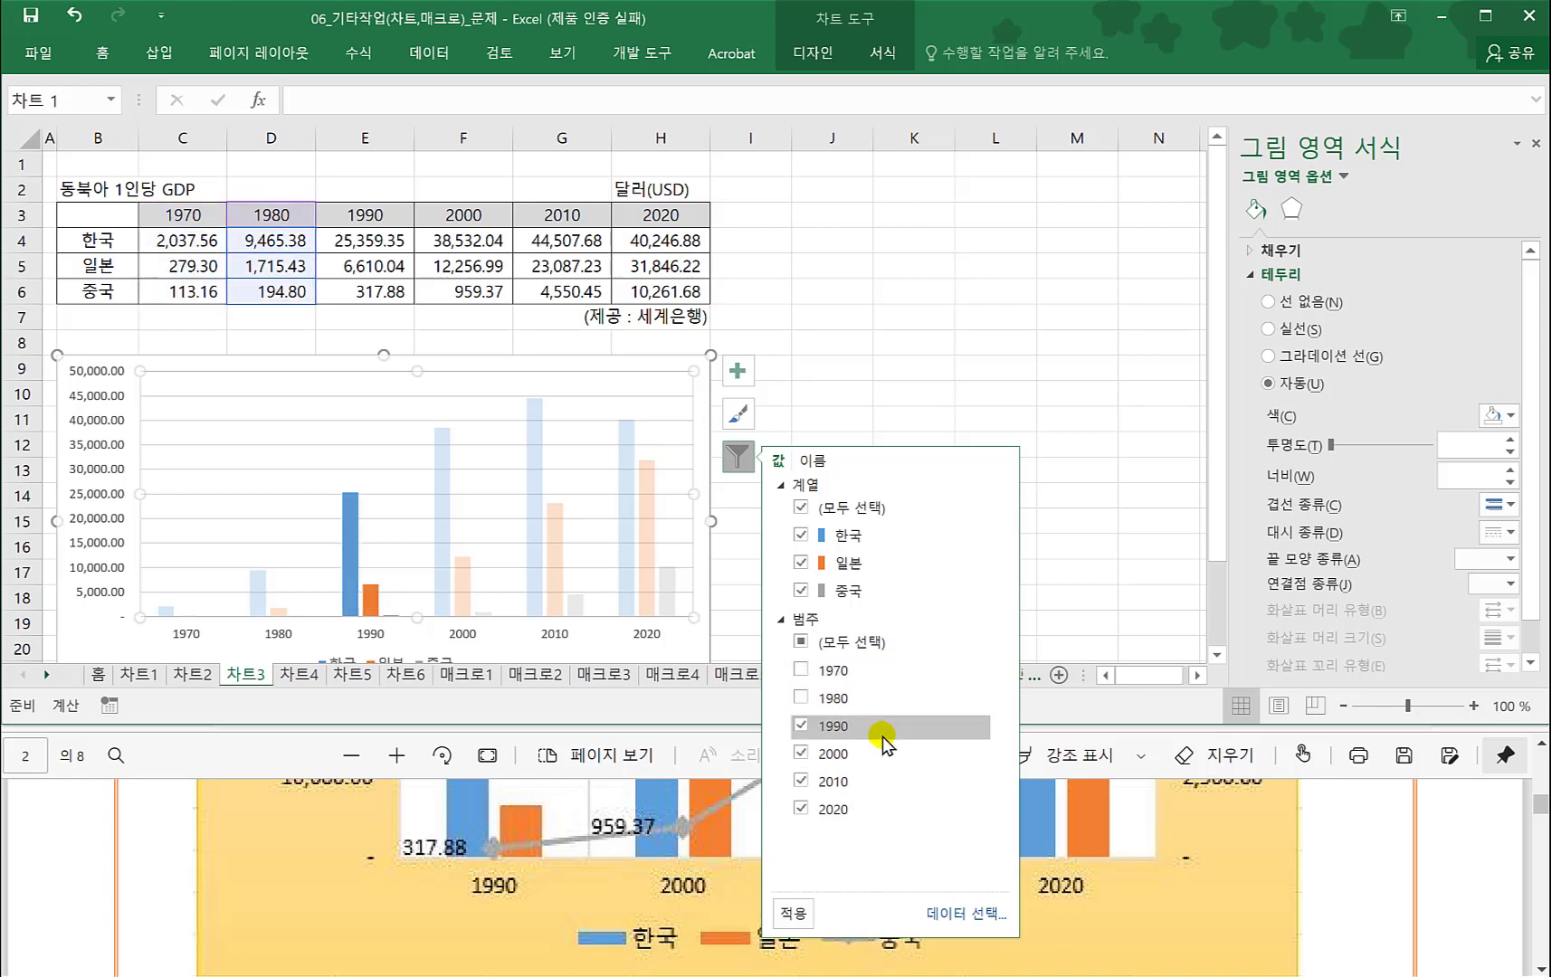
click(792, 914)
click(792, 916)
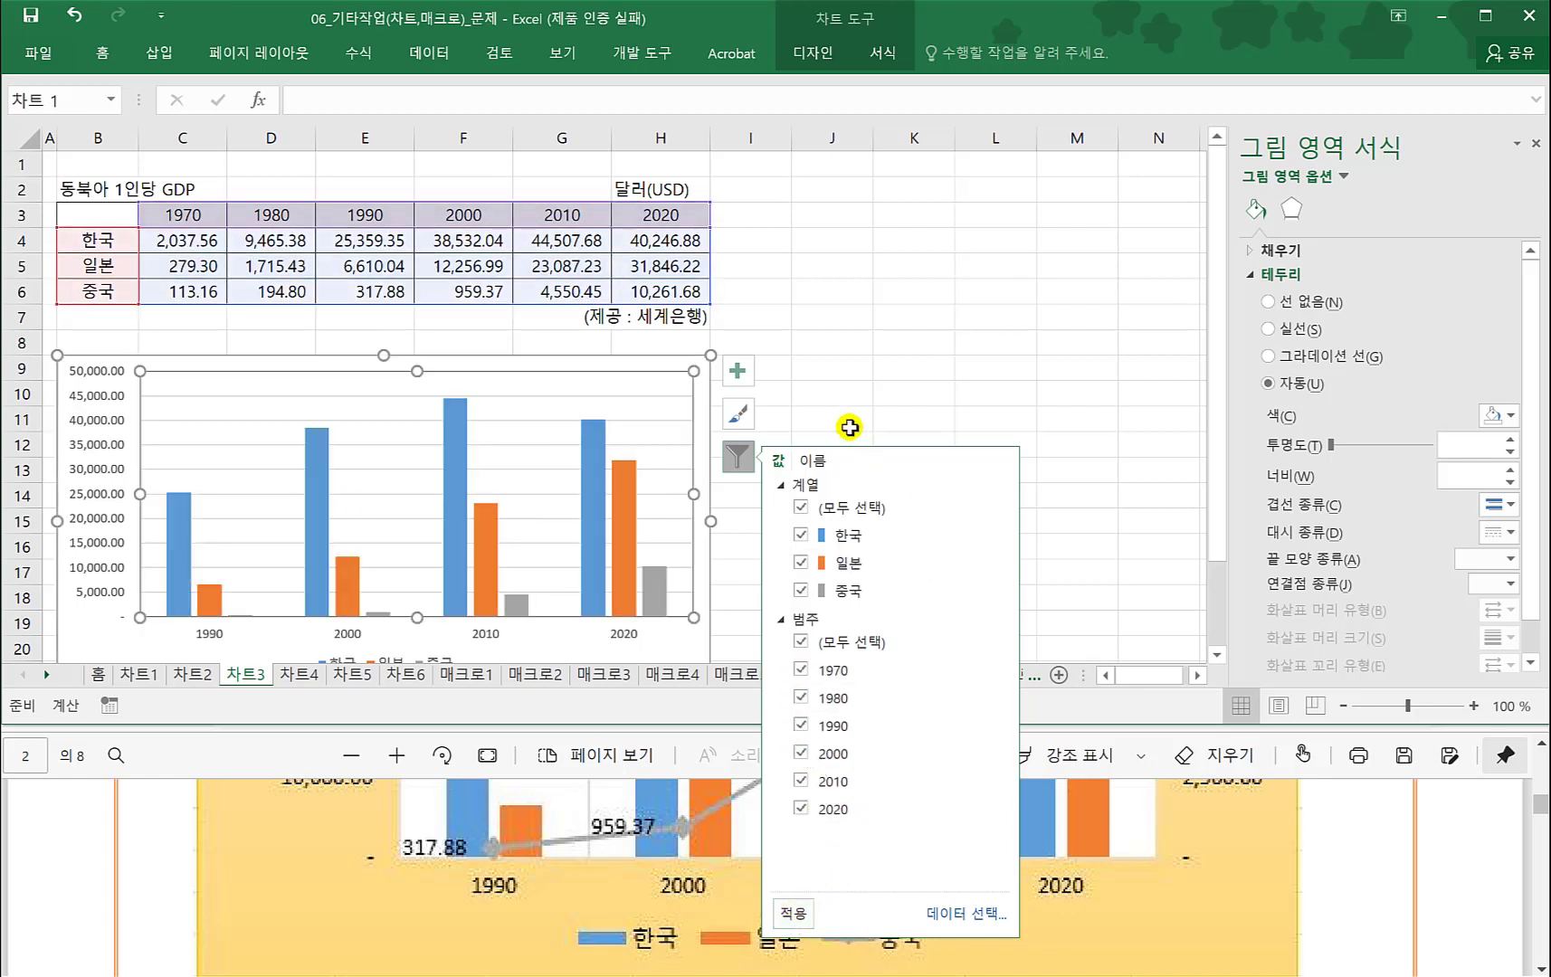
click(832, 394)
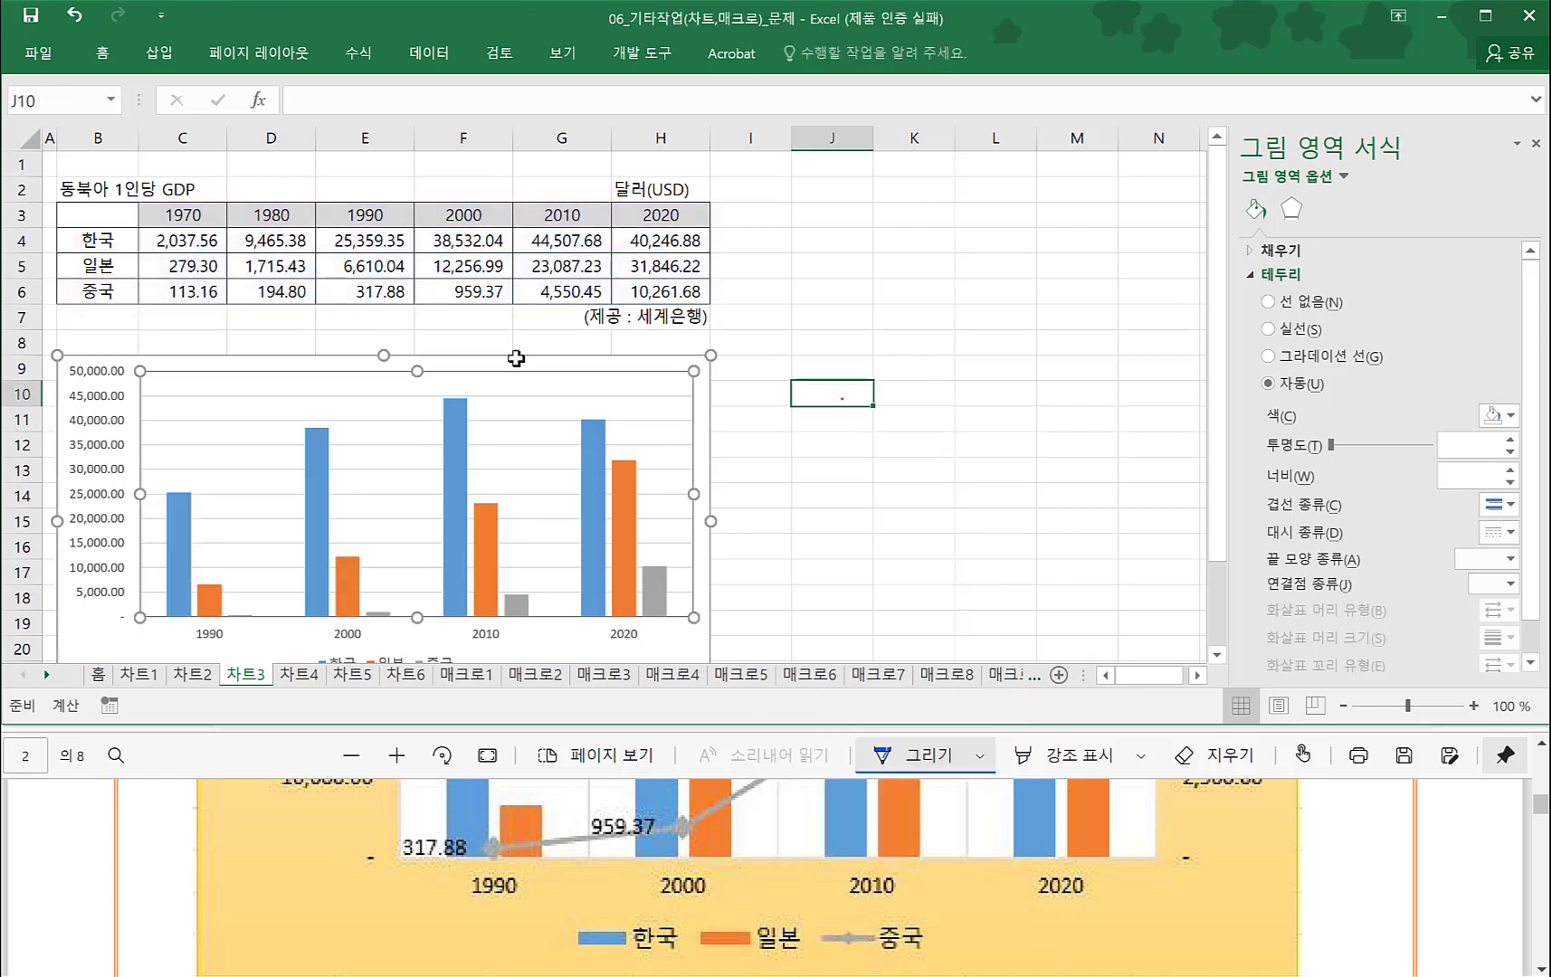
- Try narrowing the chart's source range to the 1990–2020 columns, check it in the data source selection, and undo the change
click(373, 382)
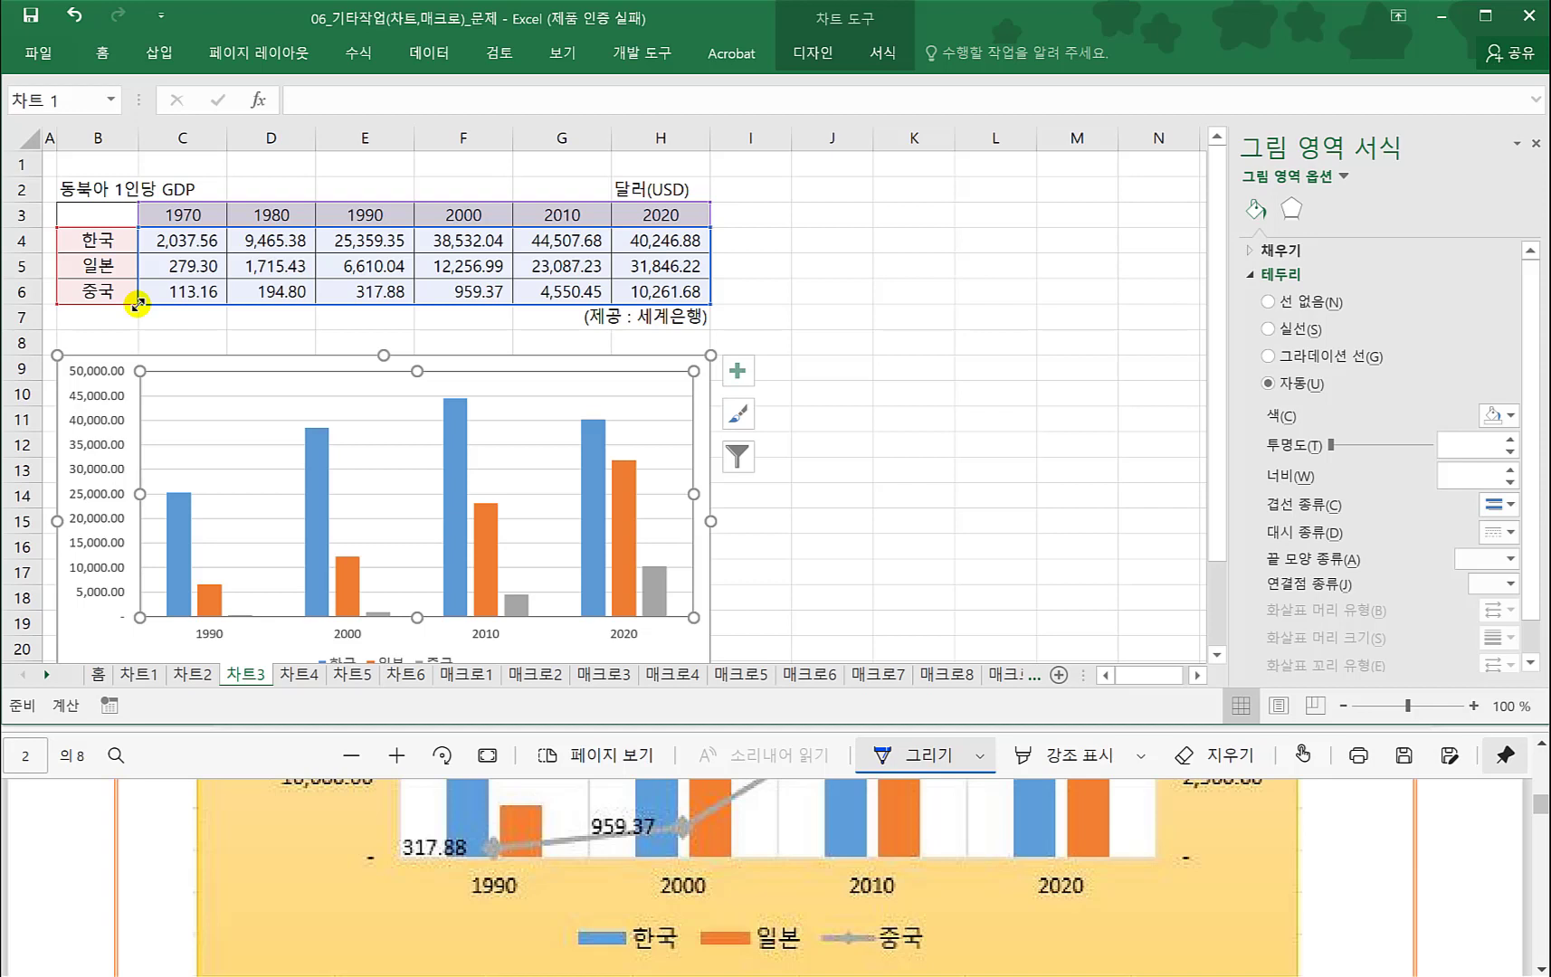
drag(138, 304, 288, 298)
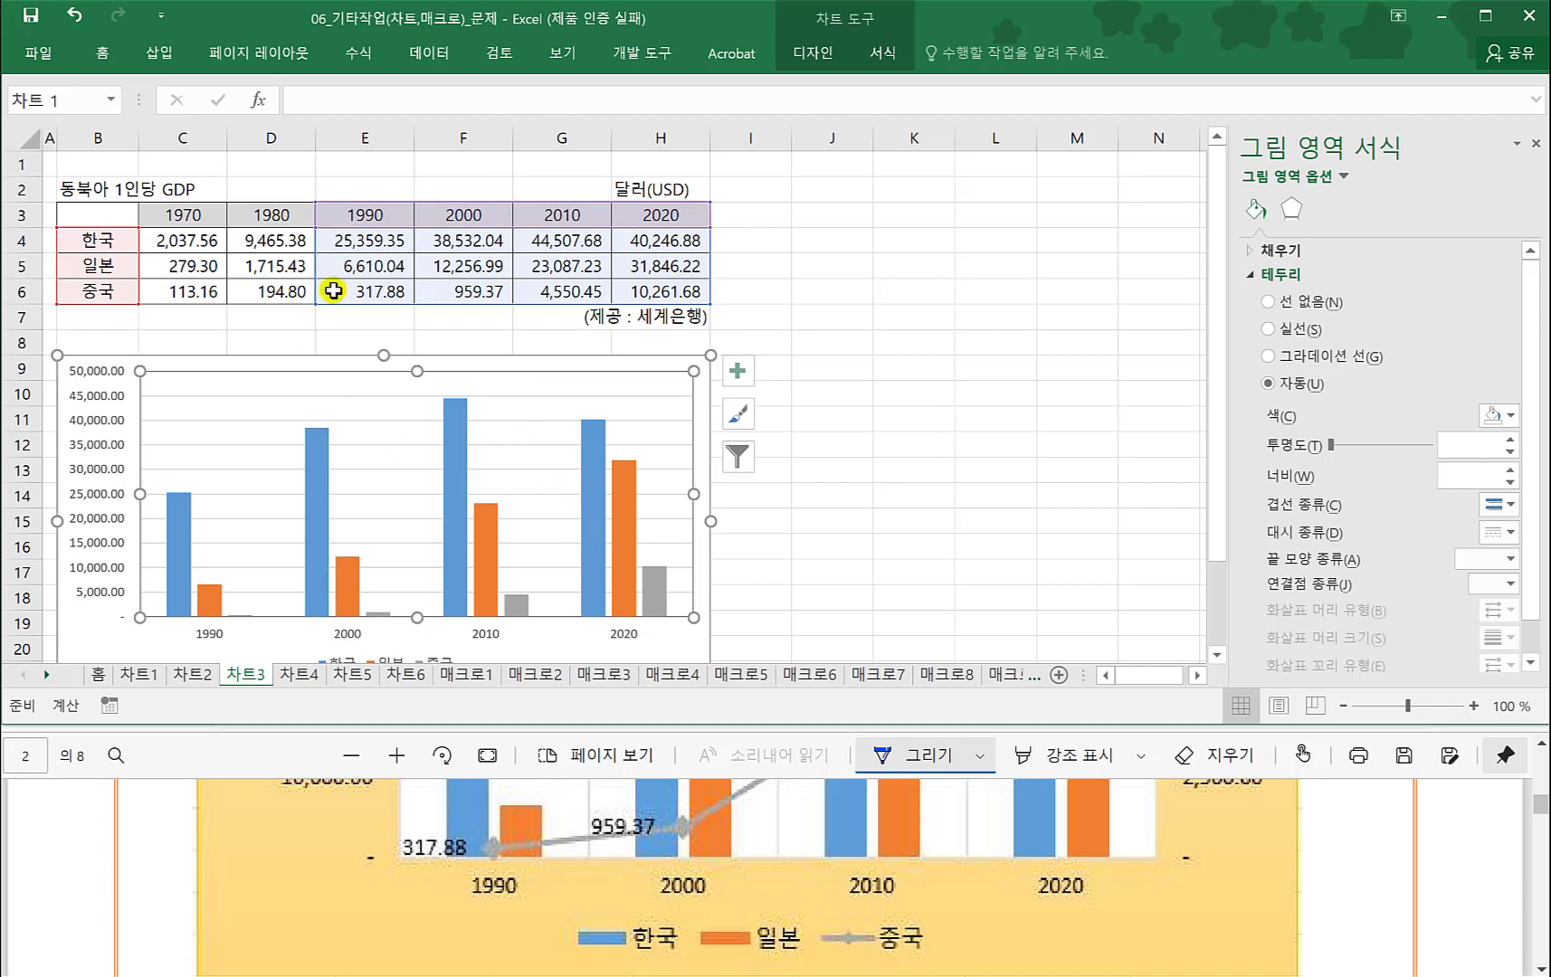
right_click(660, 402)
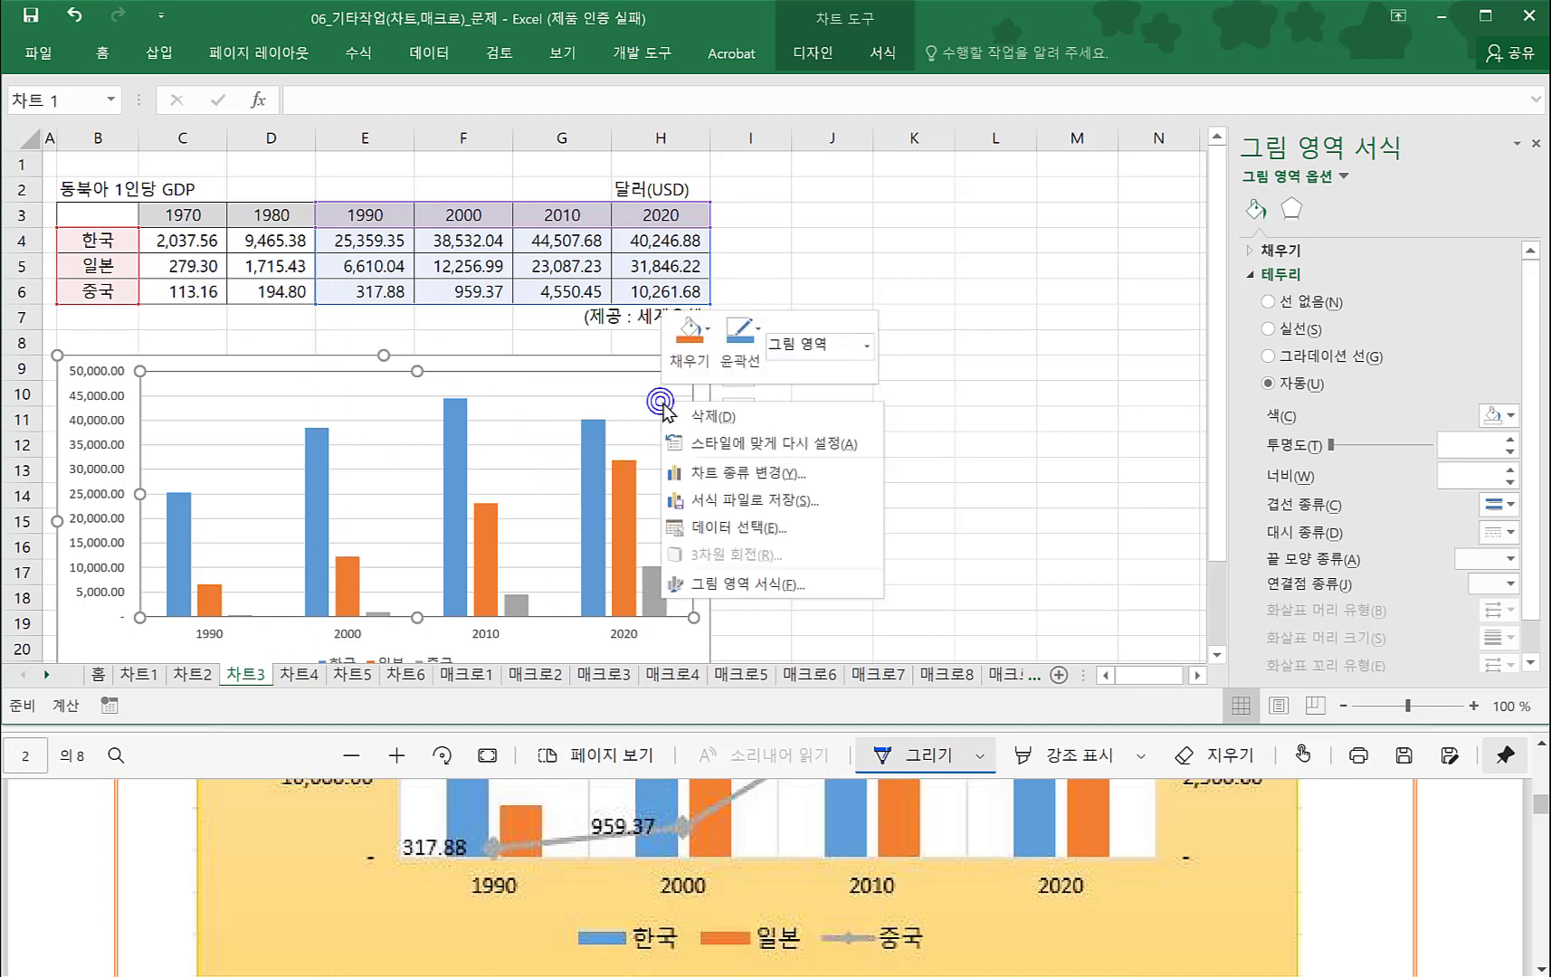
click(769, 528)
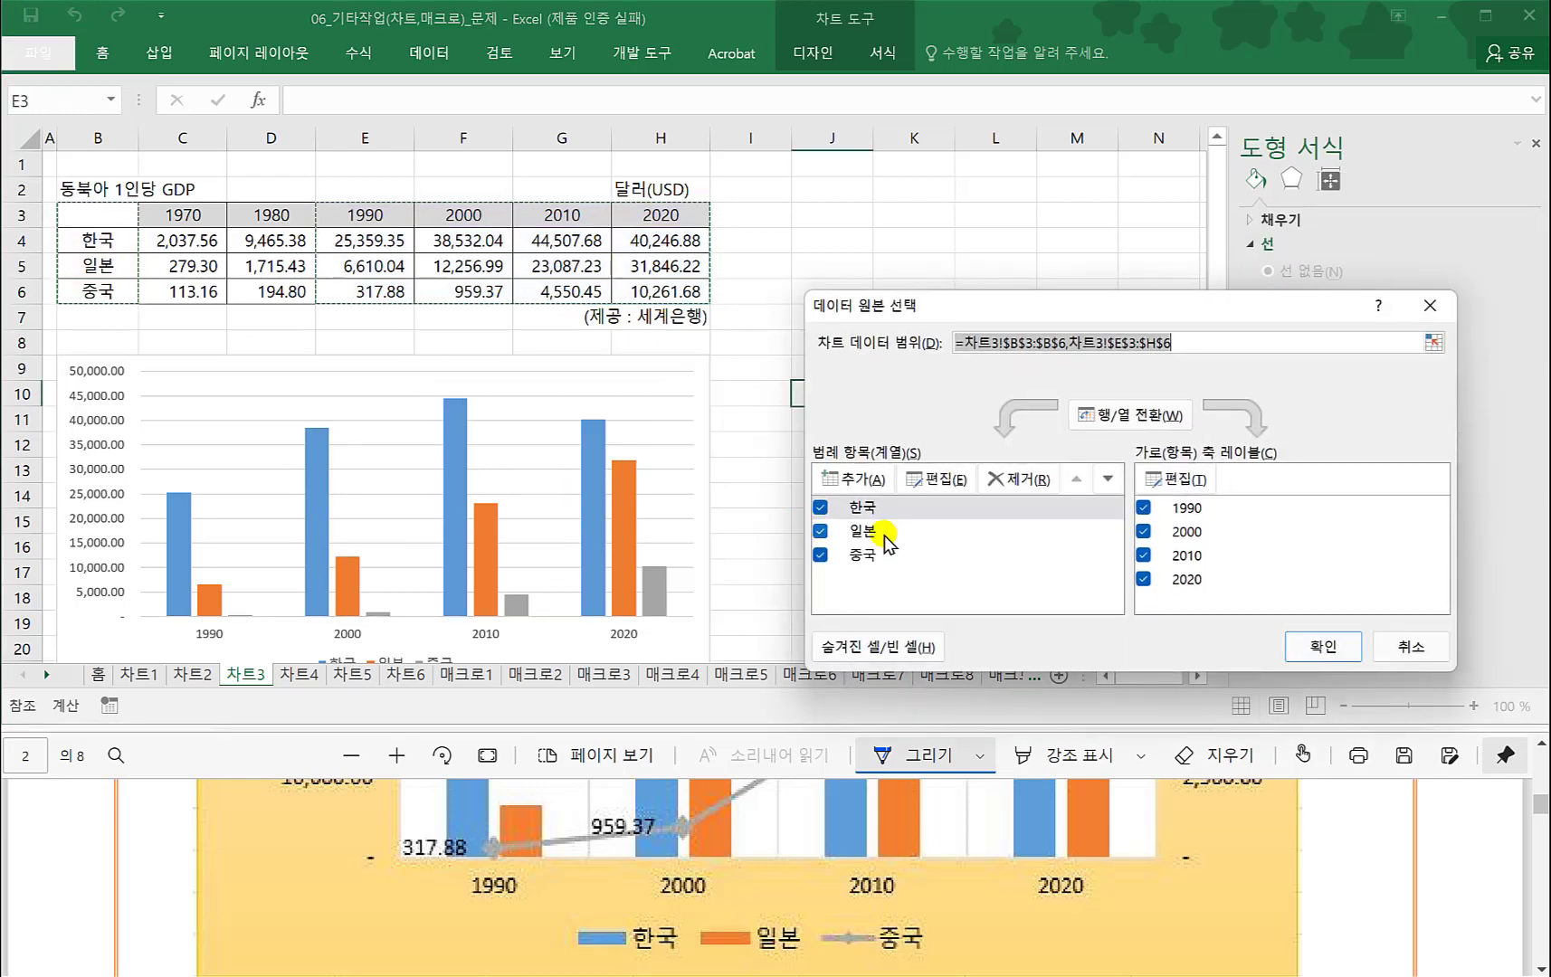
click(1411, 646)
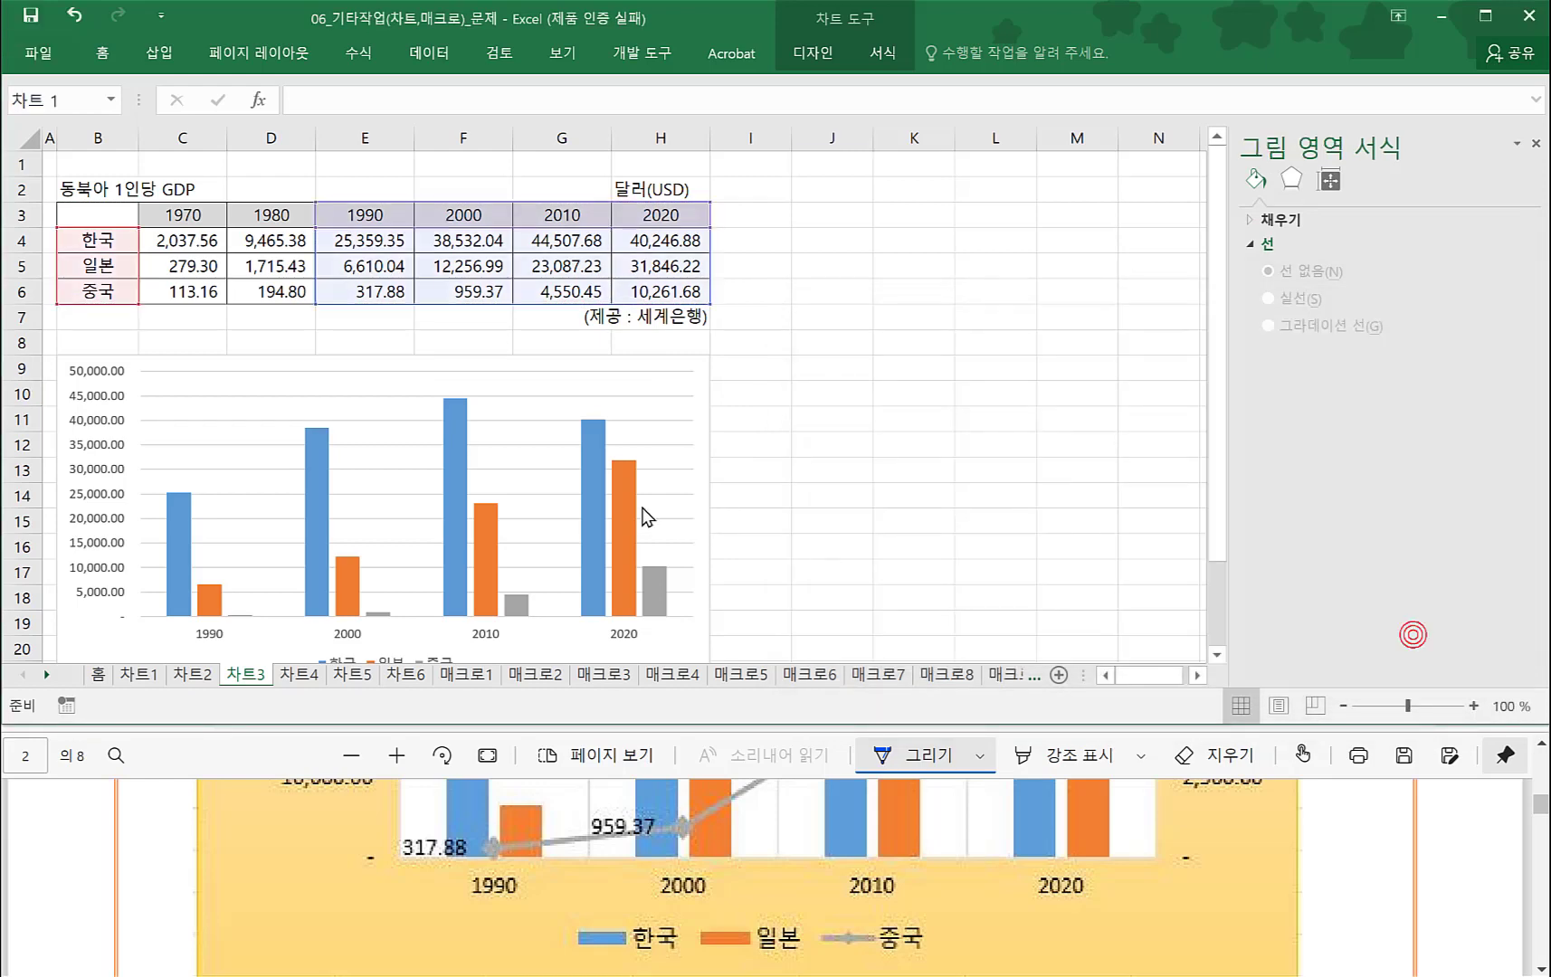
click(570, 411)
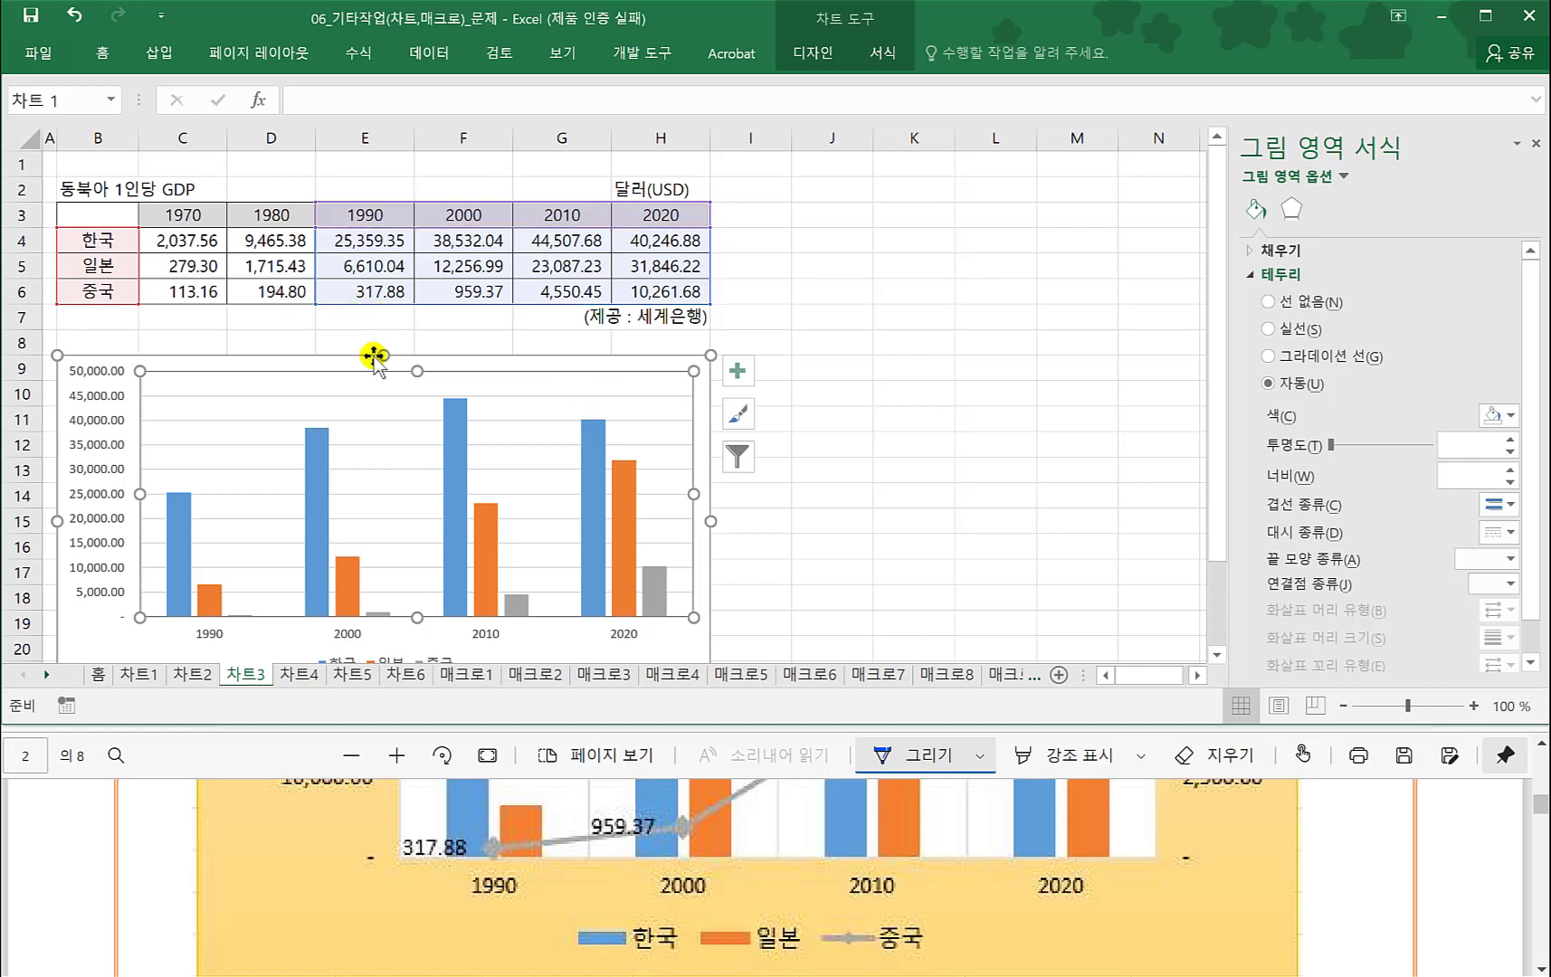
key(ctrl+z)
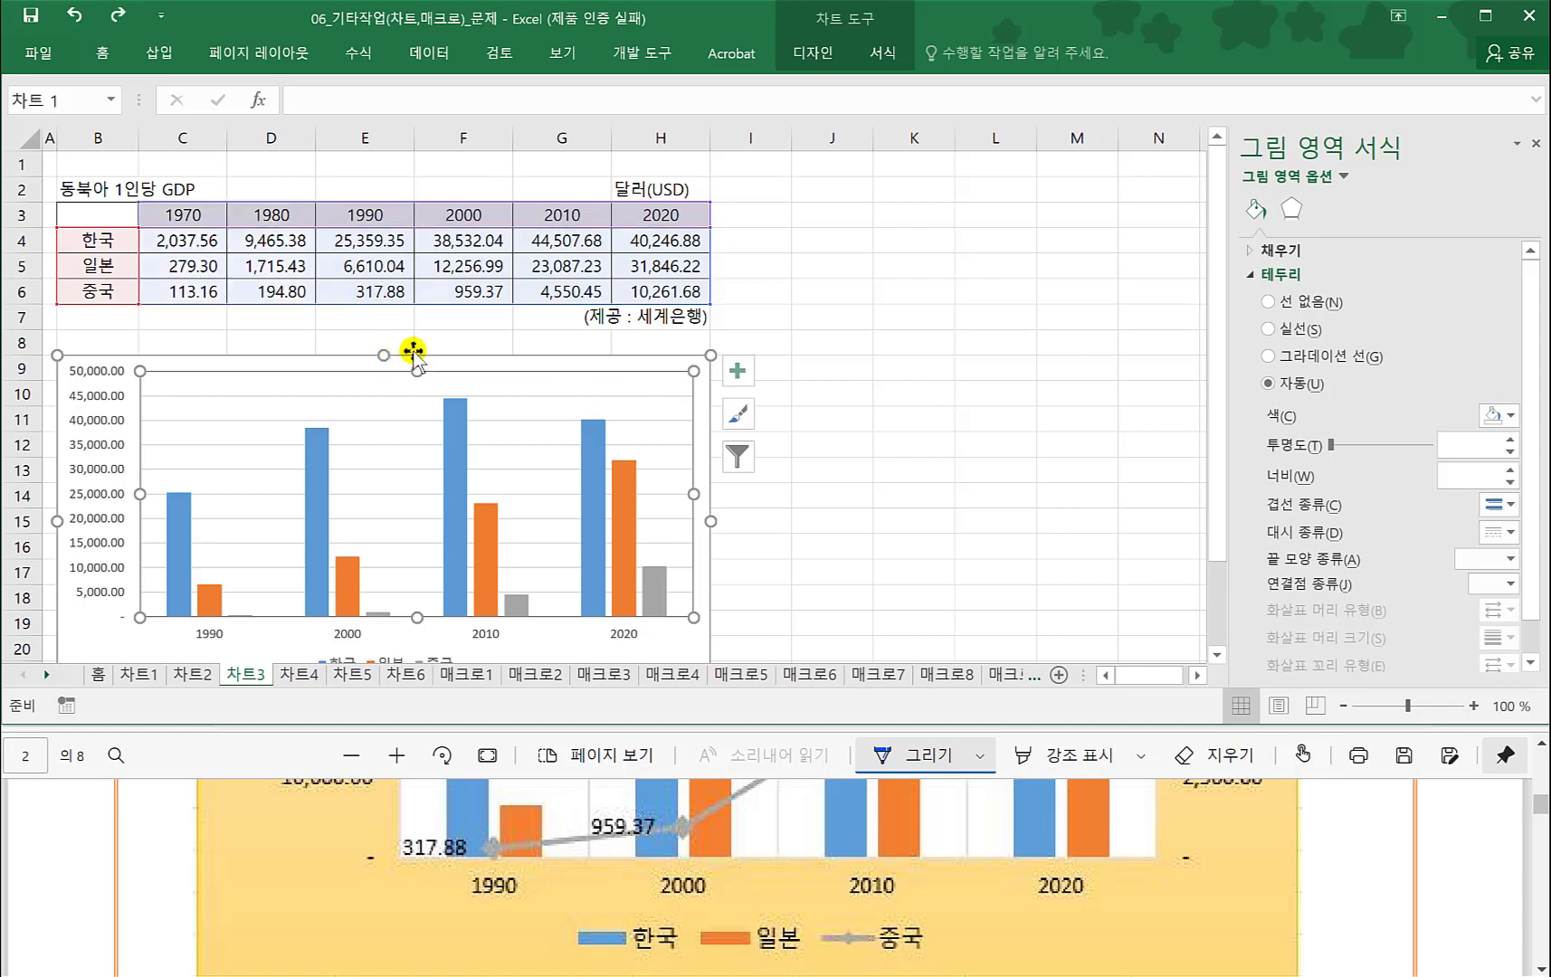
- Apply the chart filter with the 1970 and 1980 categories excluded and 1990 to 2020 included, and close it
click(740, 458)
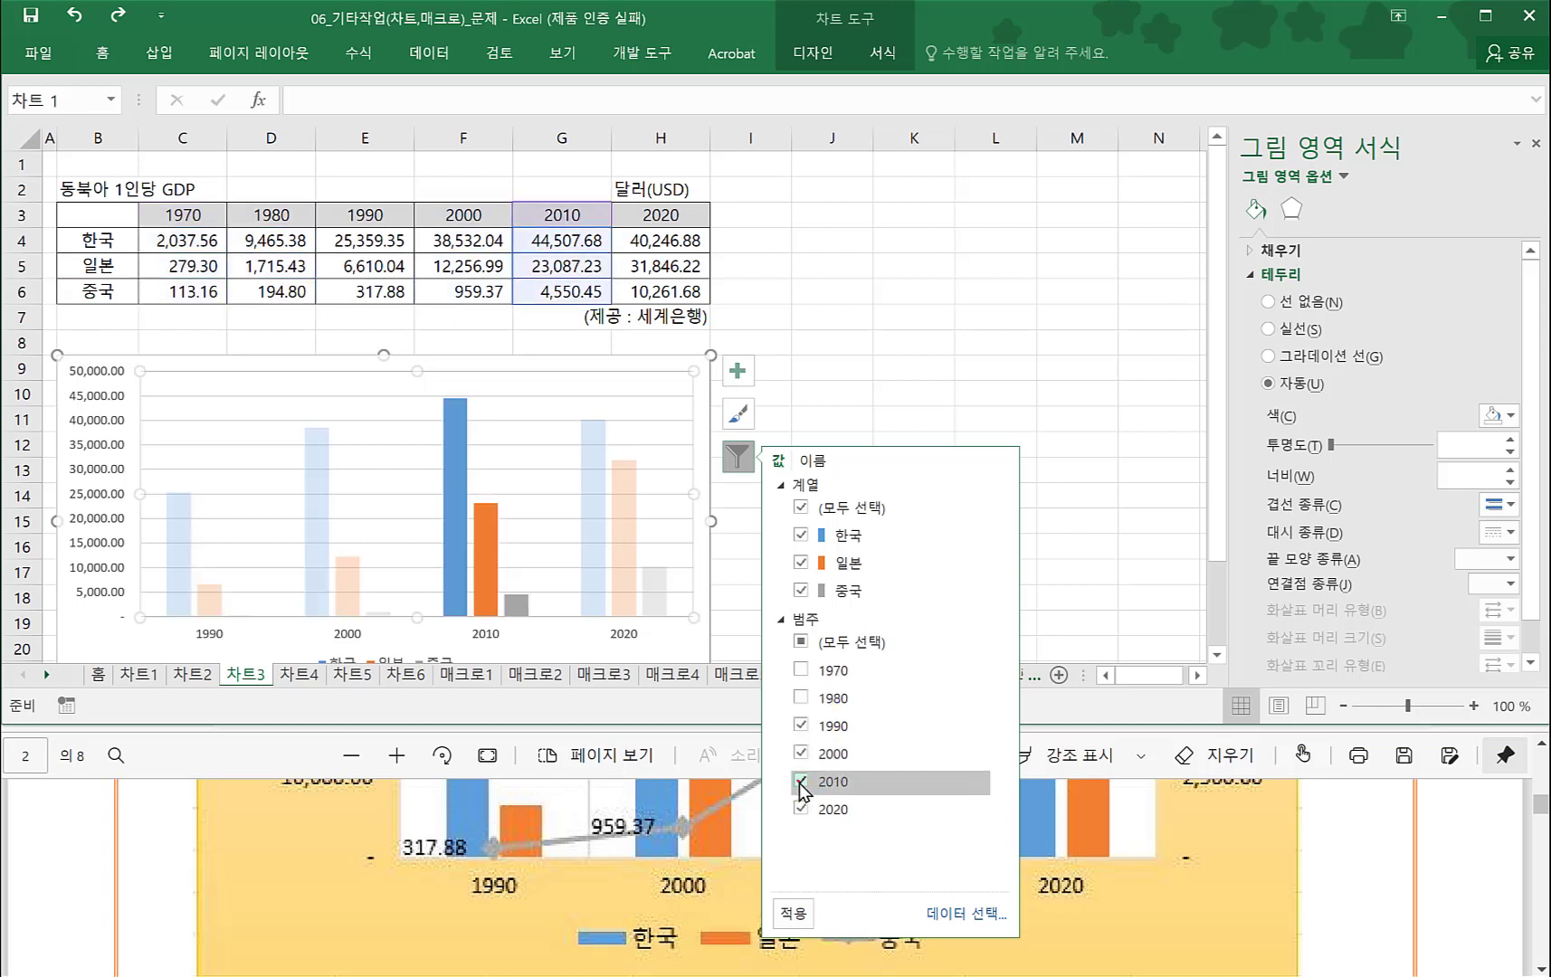
click(800, 671)
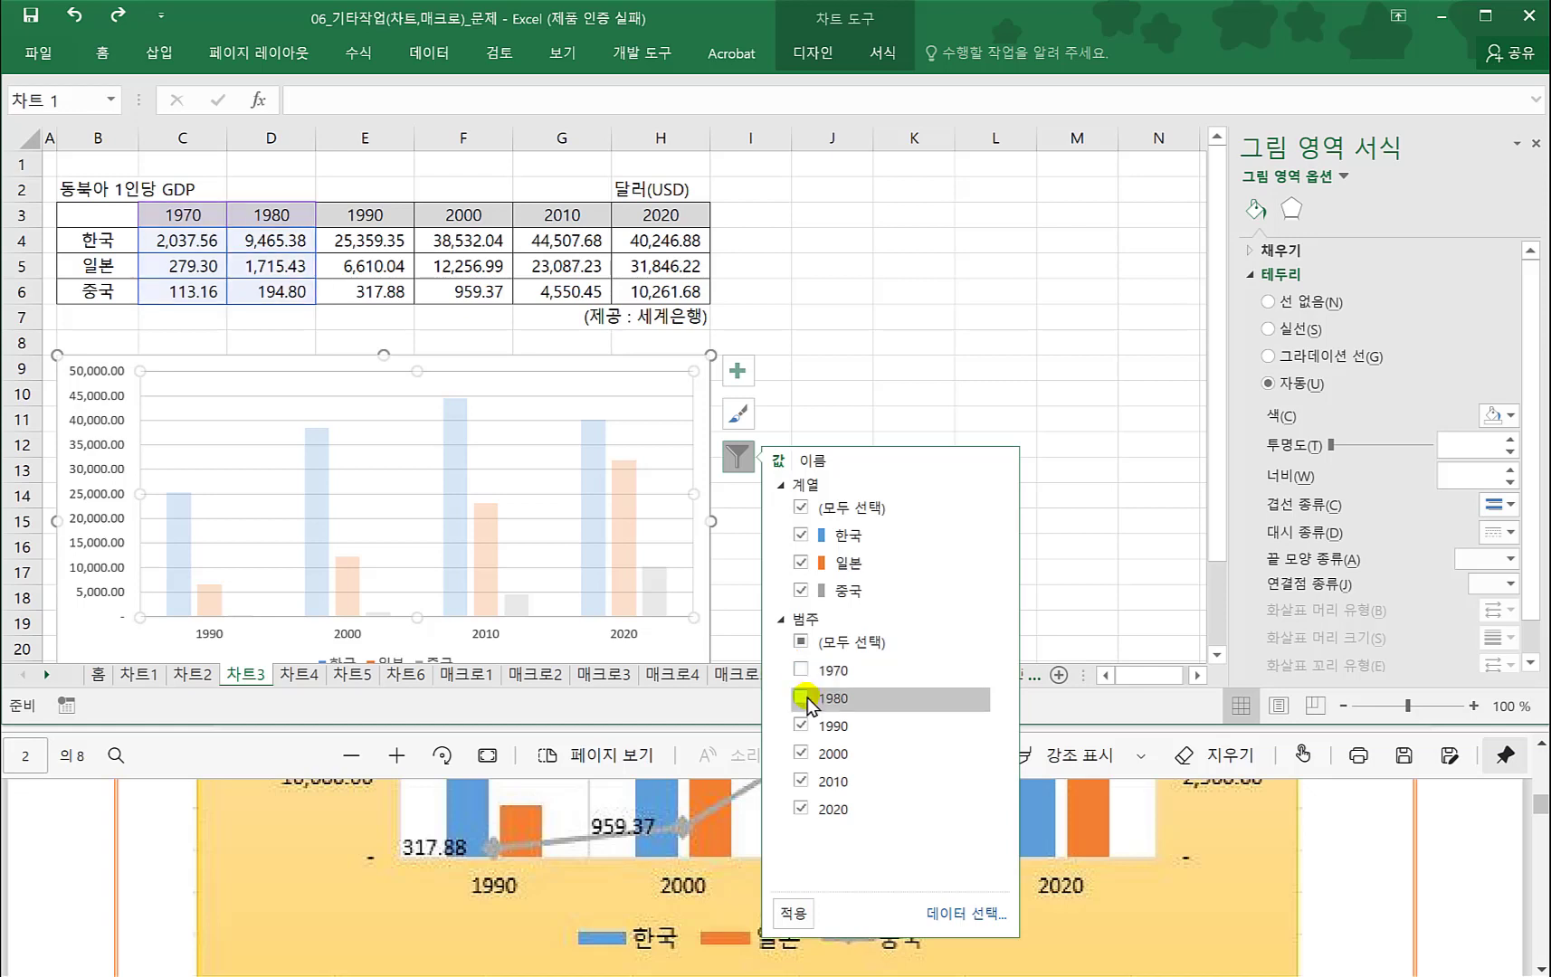
click(801, 699)
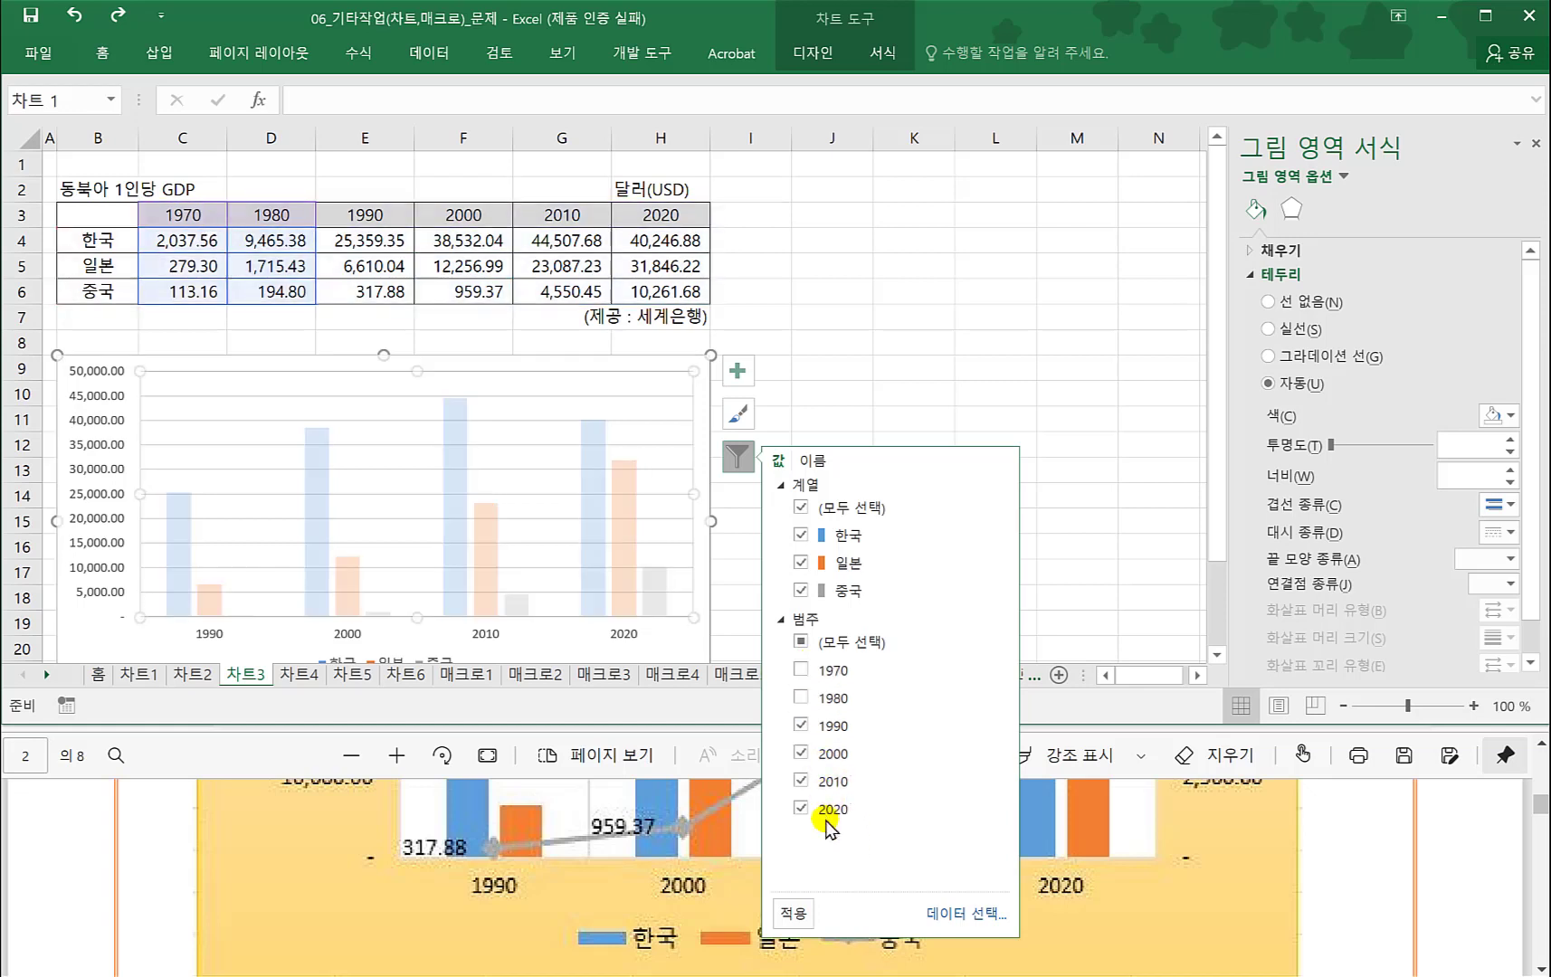
click(792, 912)
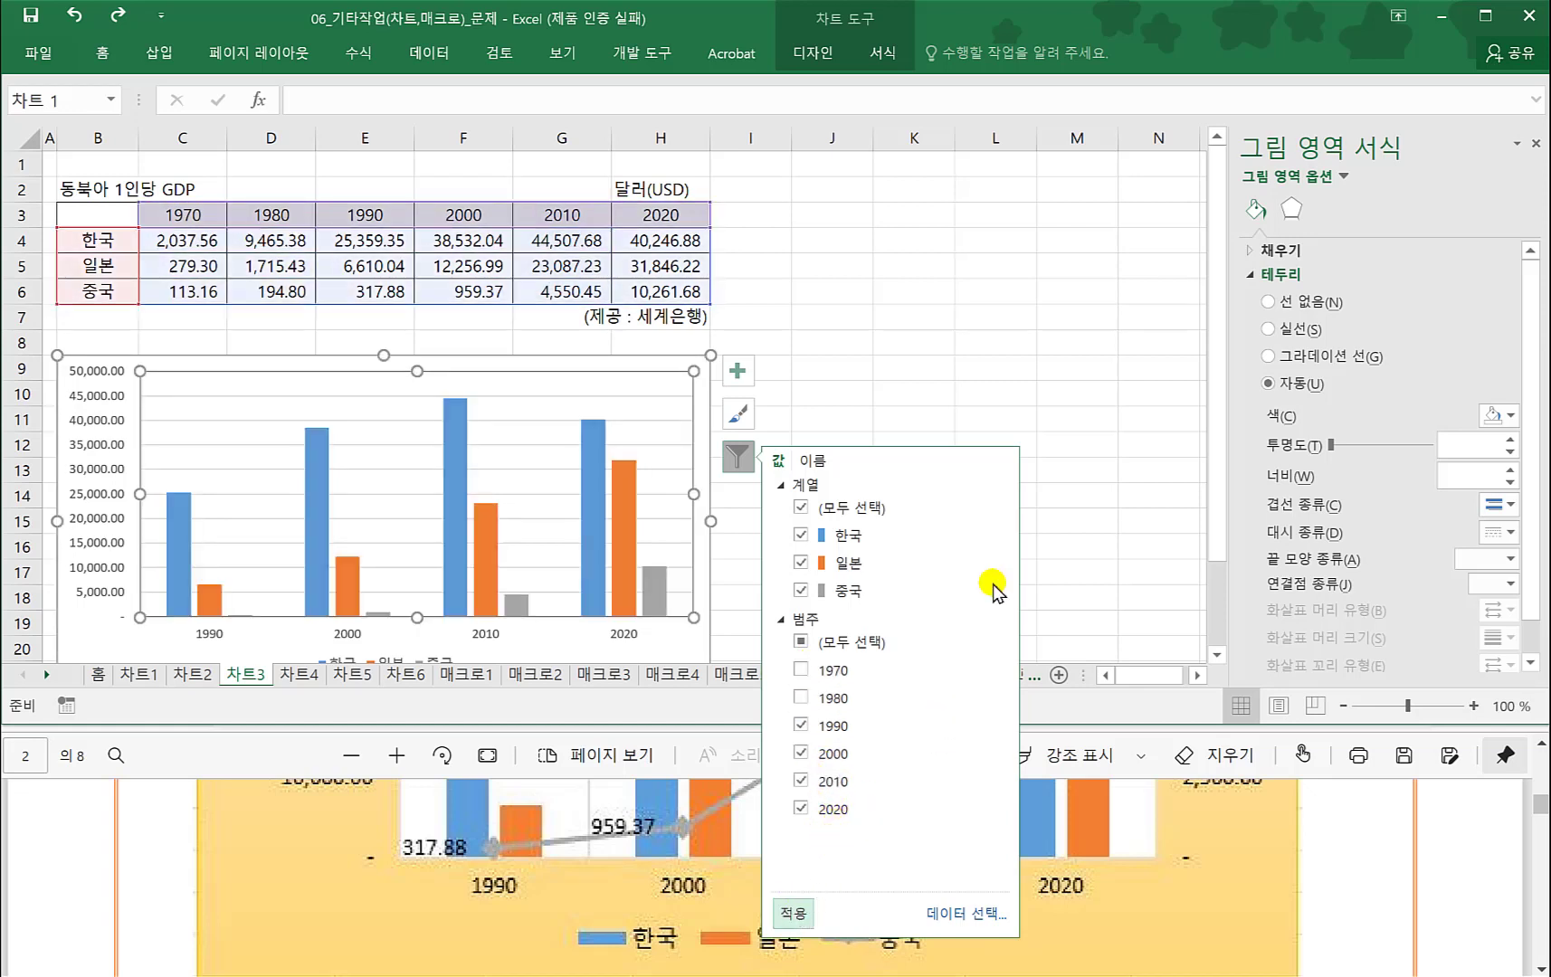
click(1076, 543)
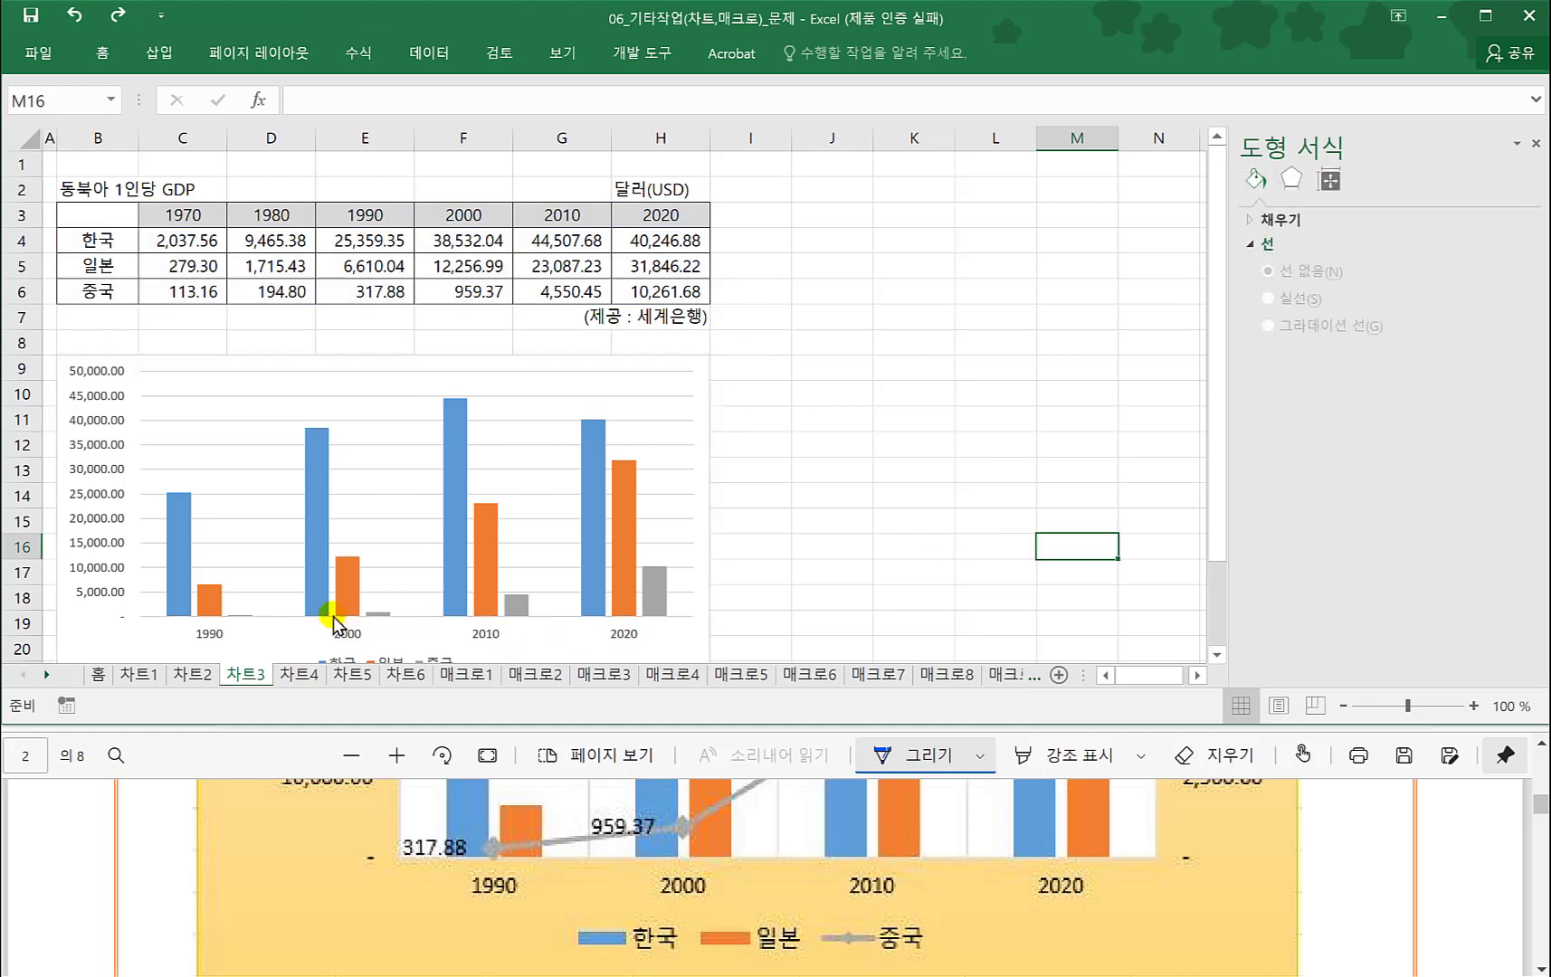
- Return to the third exercise's instructions in the PDF and underline the one about changing the '중국' series to a line with markers
click(340, 843)
scroll(379, 851, up, 2)
scroll(381, 851, up, 5)
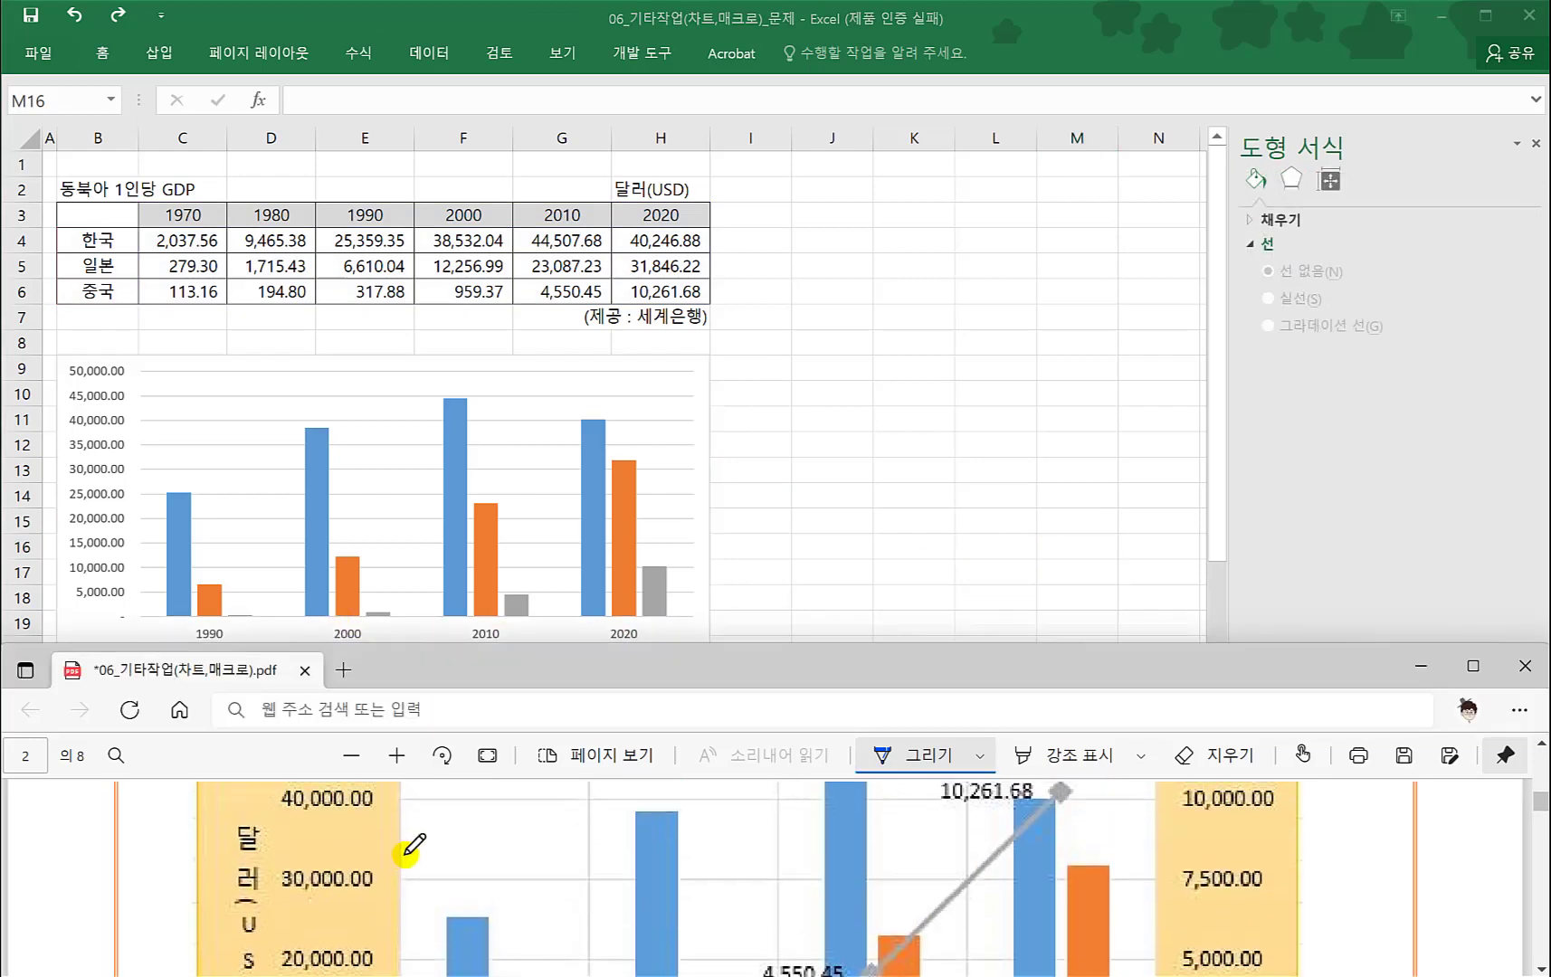
scroll(416, 842, up, 1)
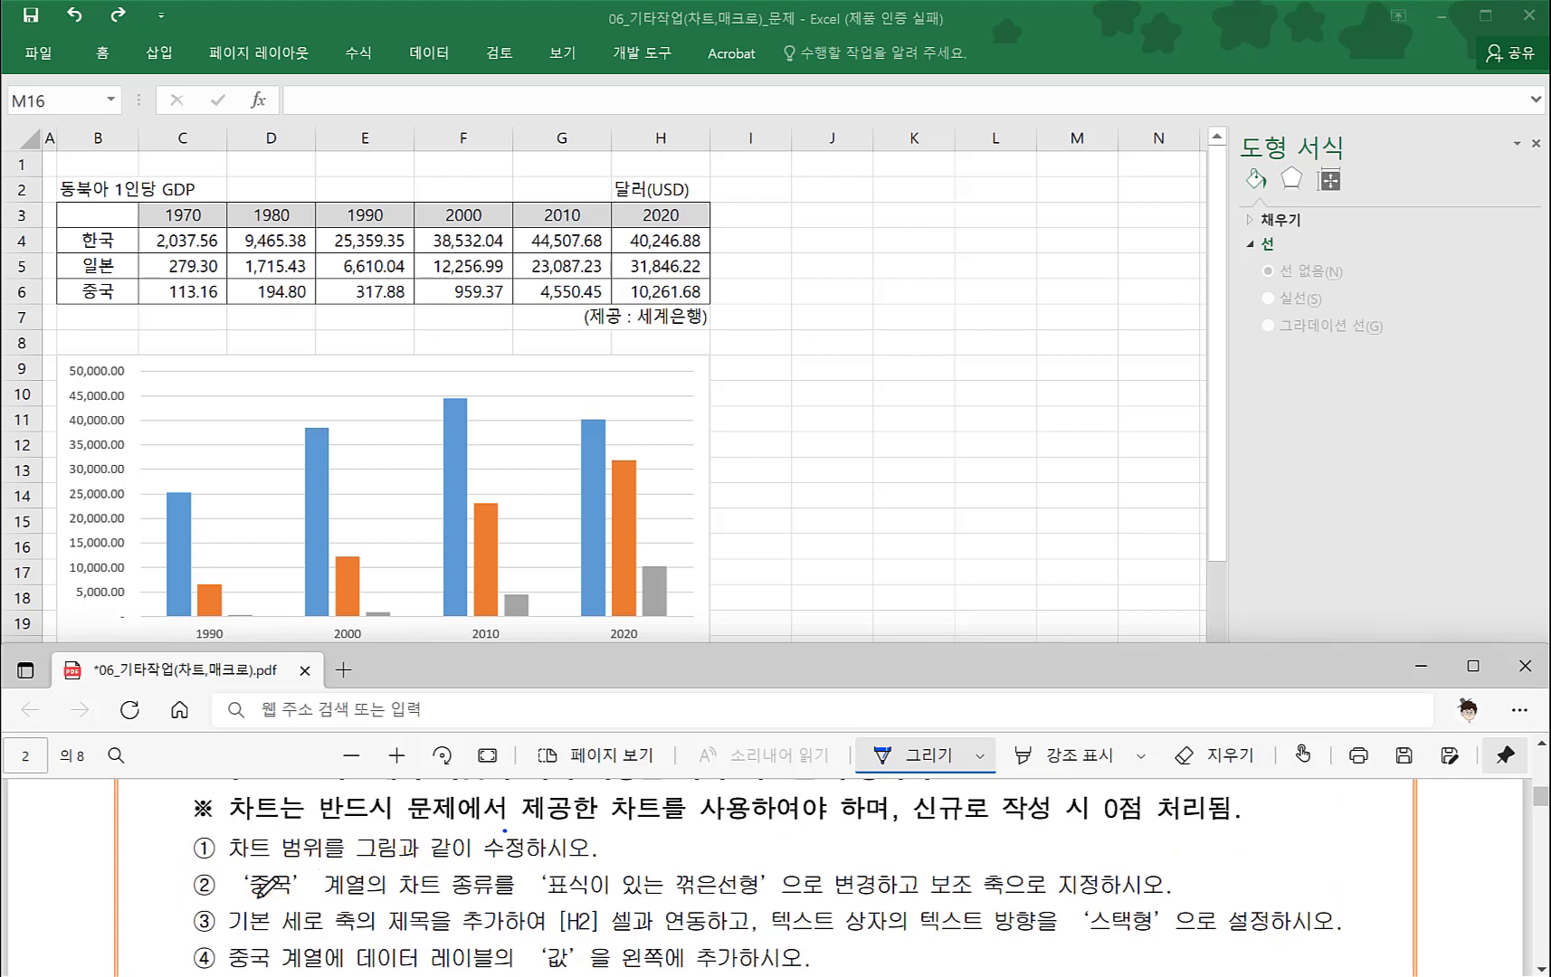
drag(259, 895, 740, 902)
click(652, 598)
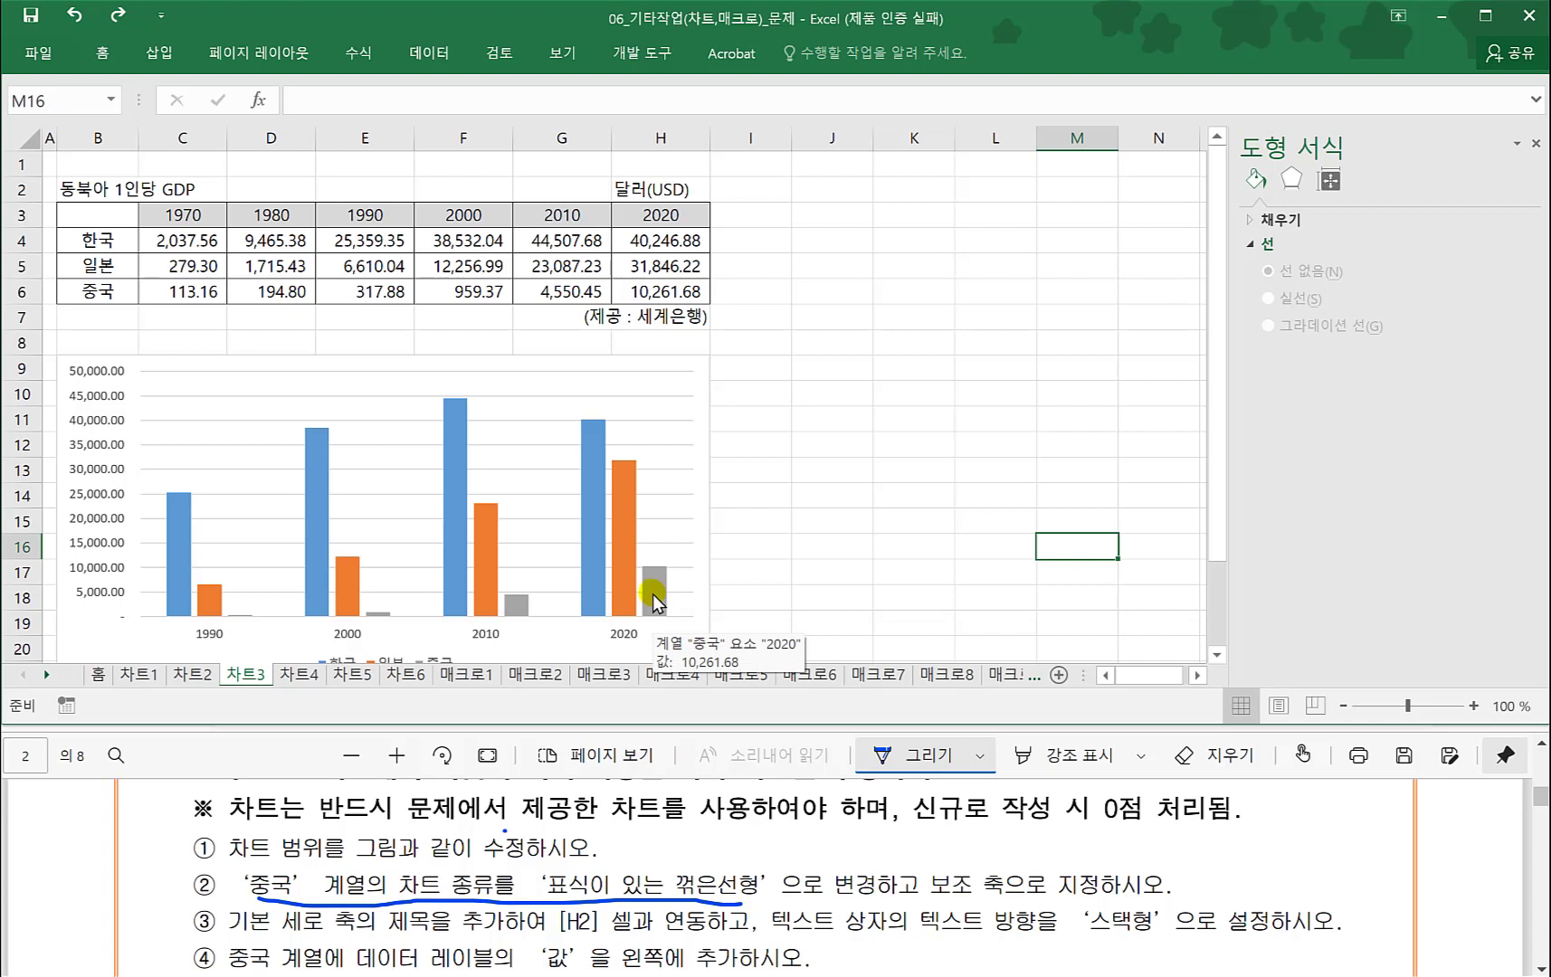
click(653, 563)
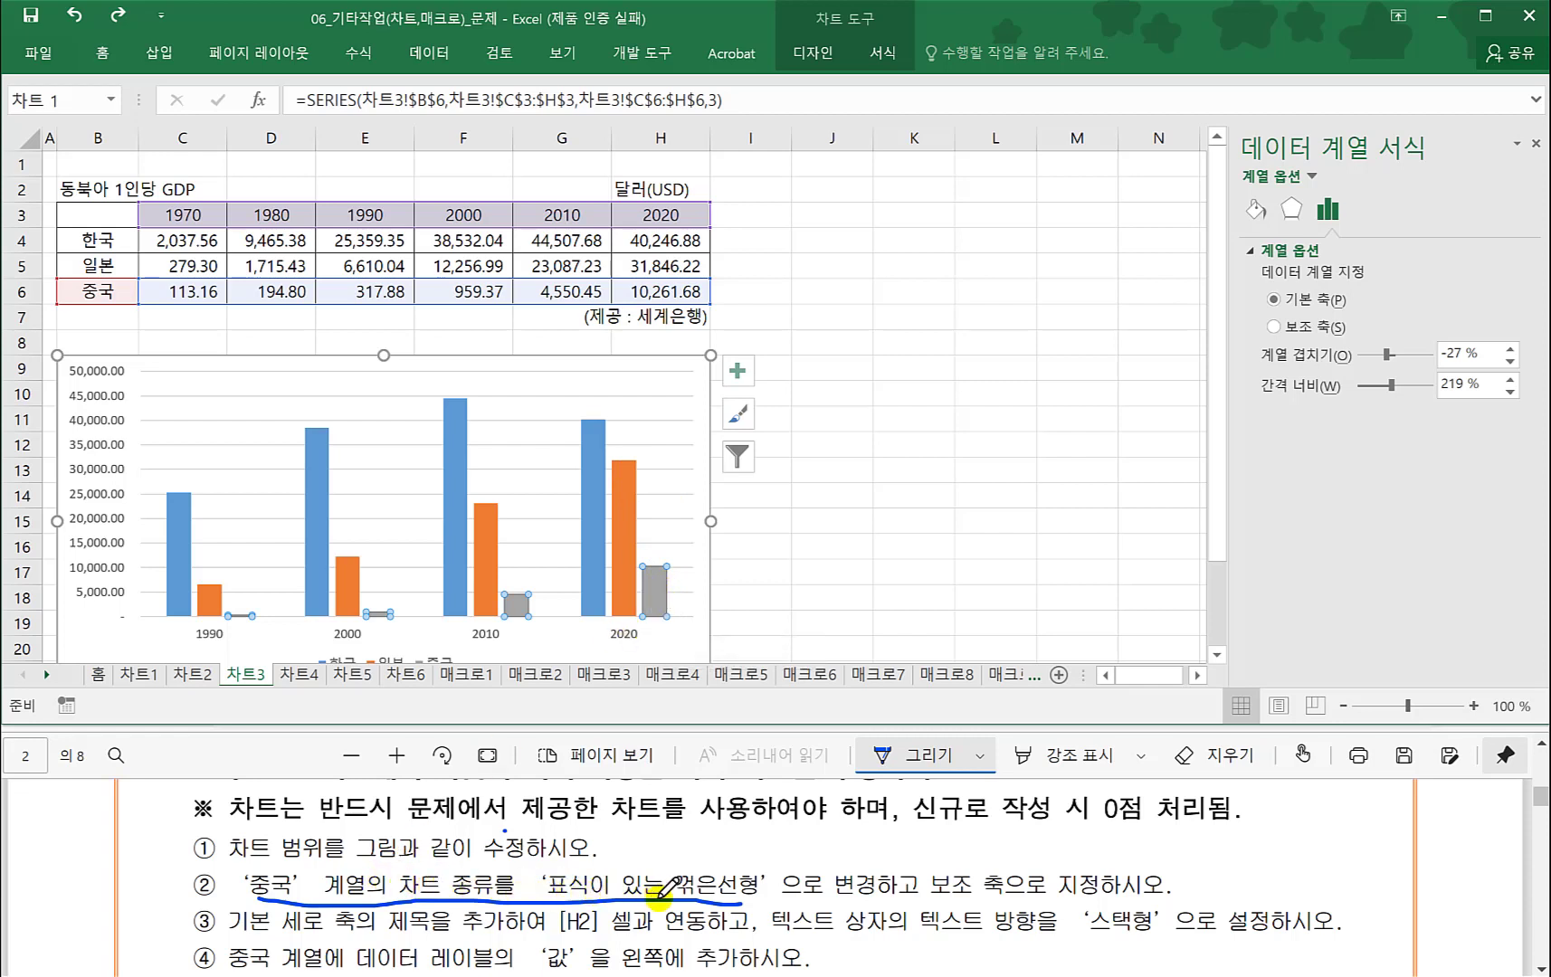
mouse_move(656, 597)
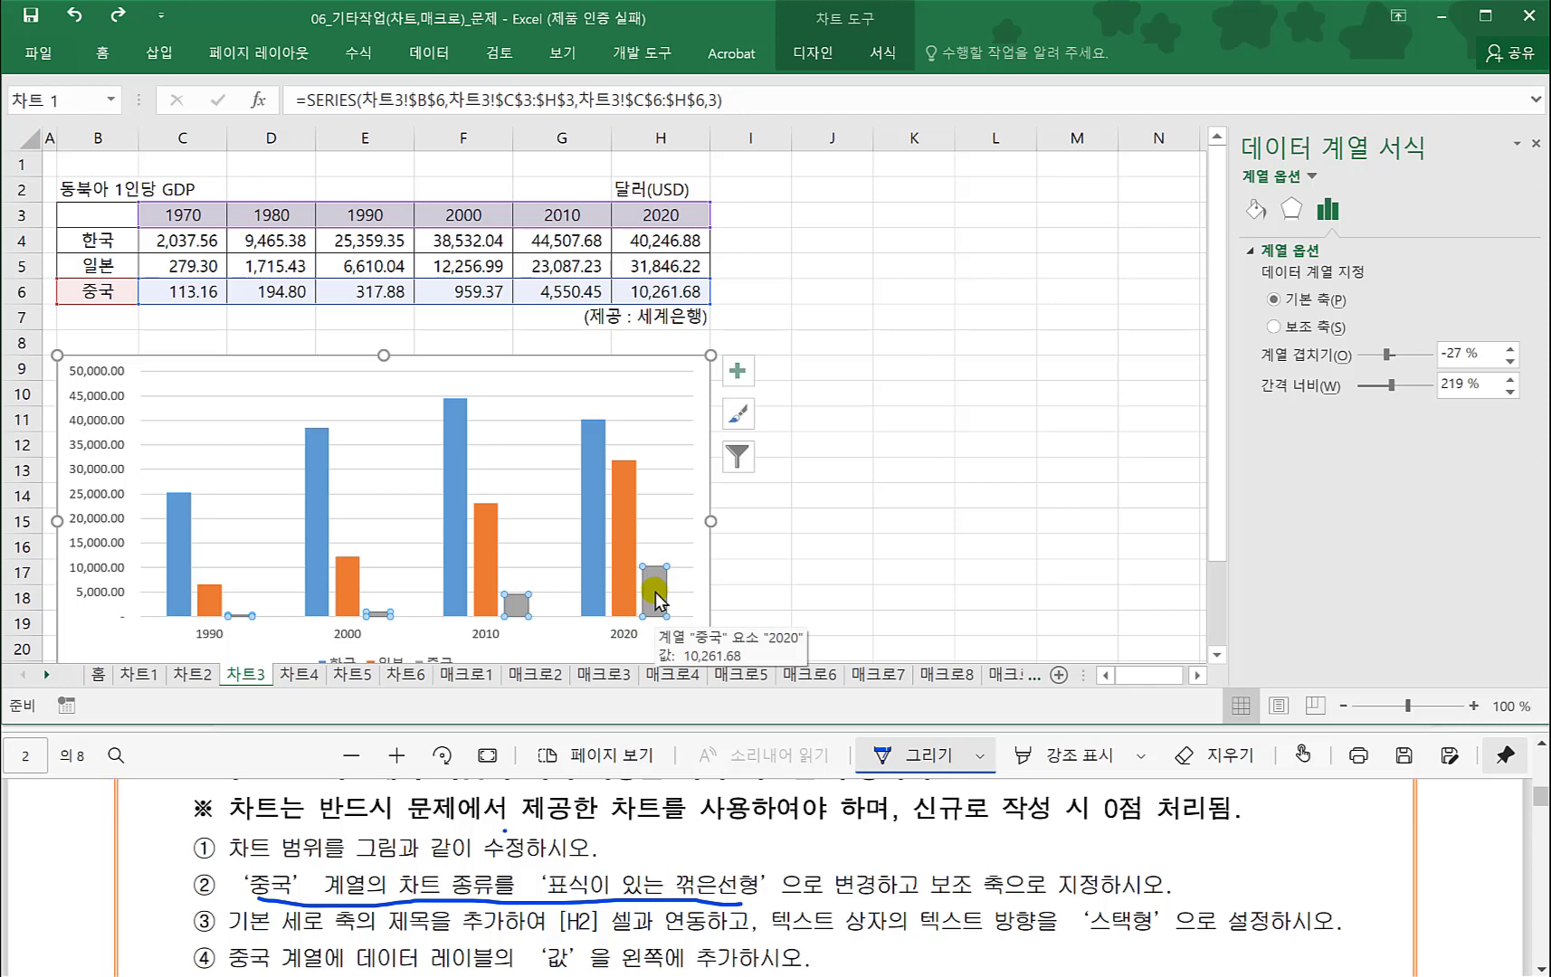
click(783, 593)
- Set the 중국 series' chart type to 표식이 있는 꺾은선형 and assign it to the secondary axis
scroll(824, 627, down, 1)
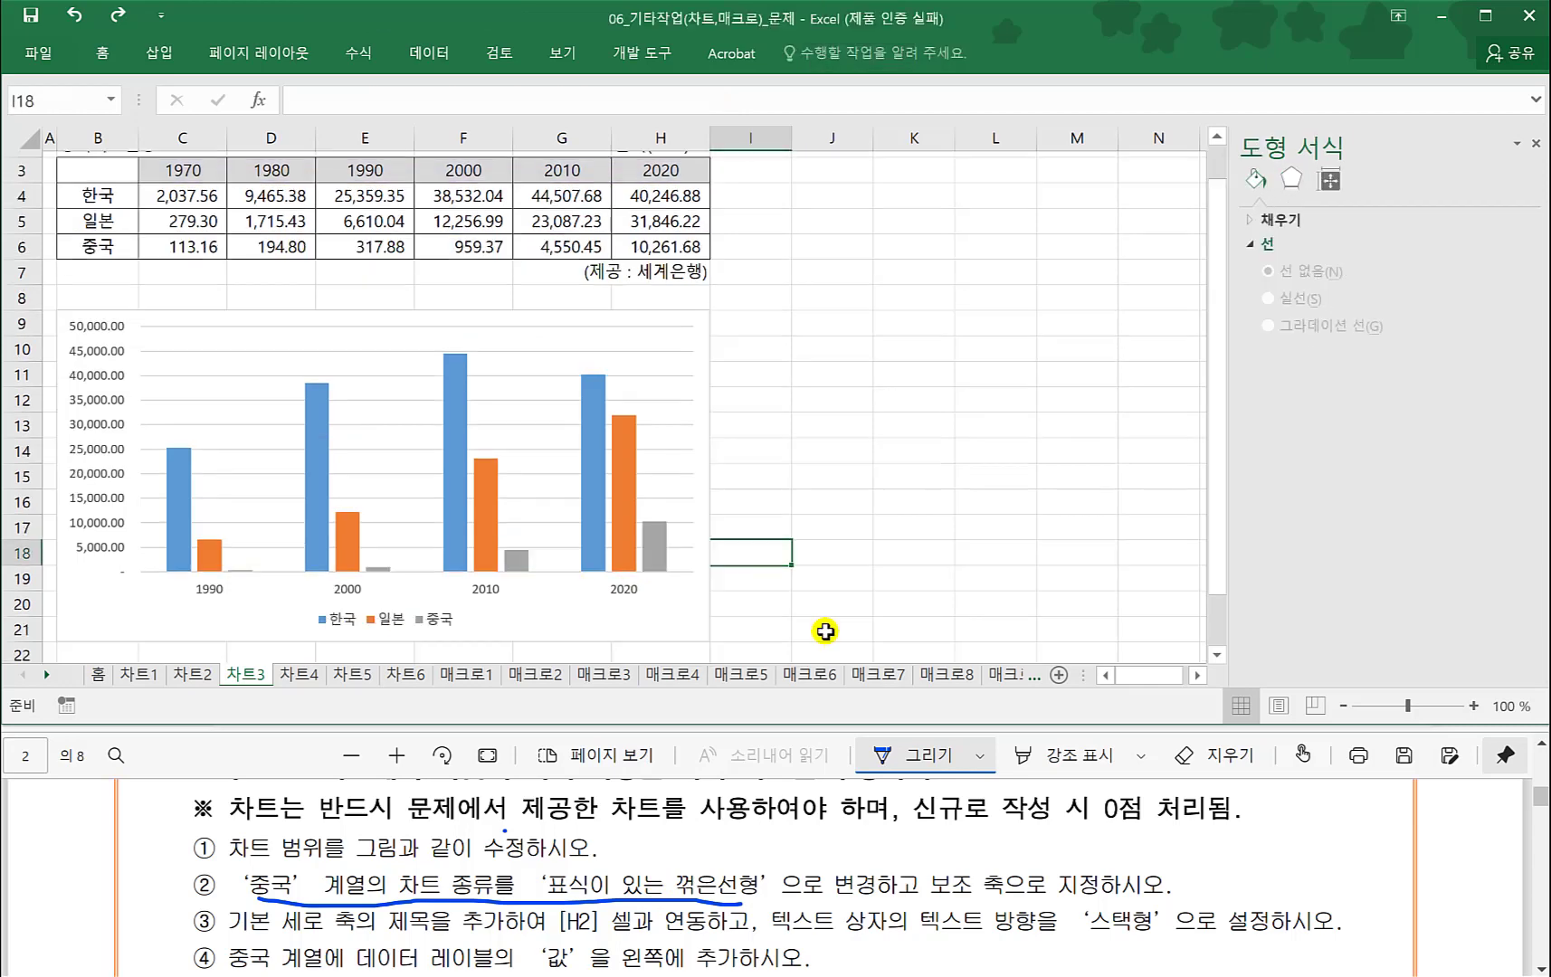
click(828, 600)
click(411, 587)
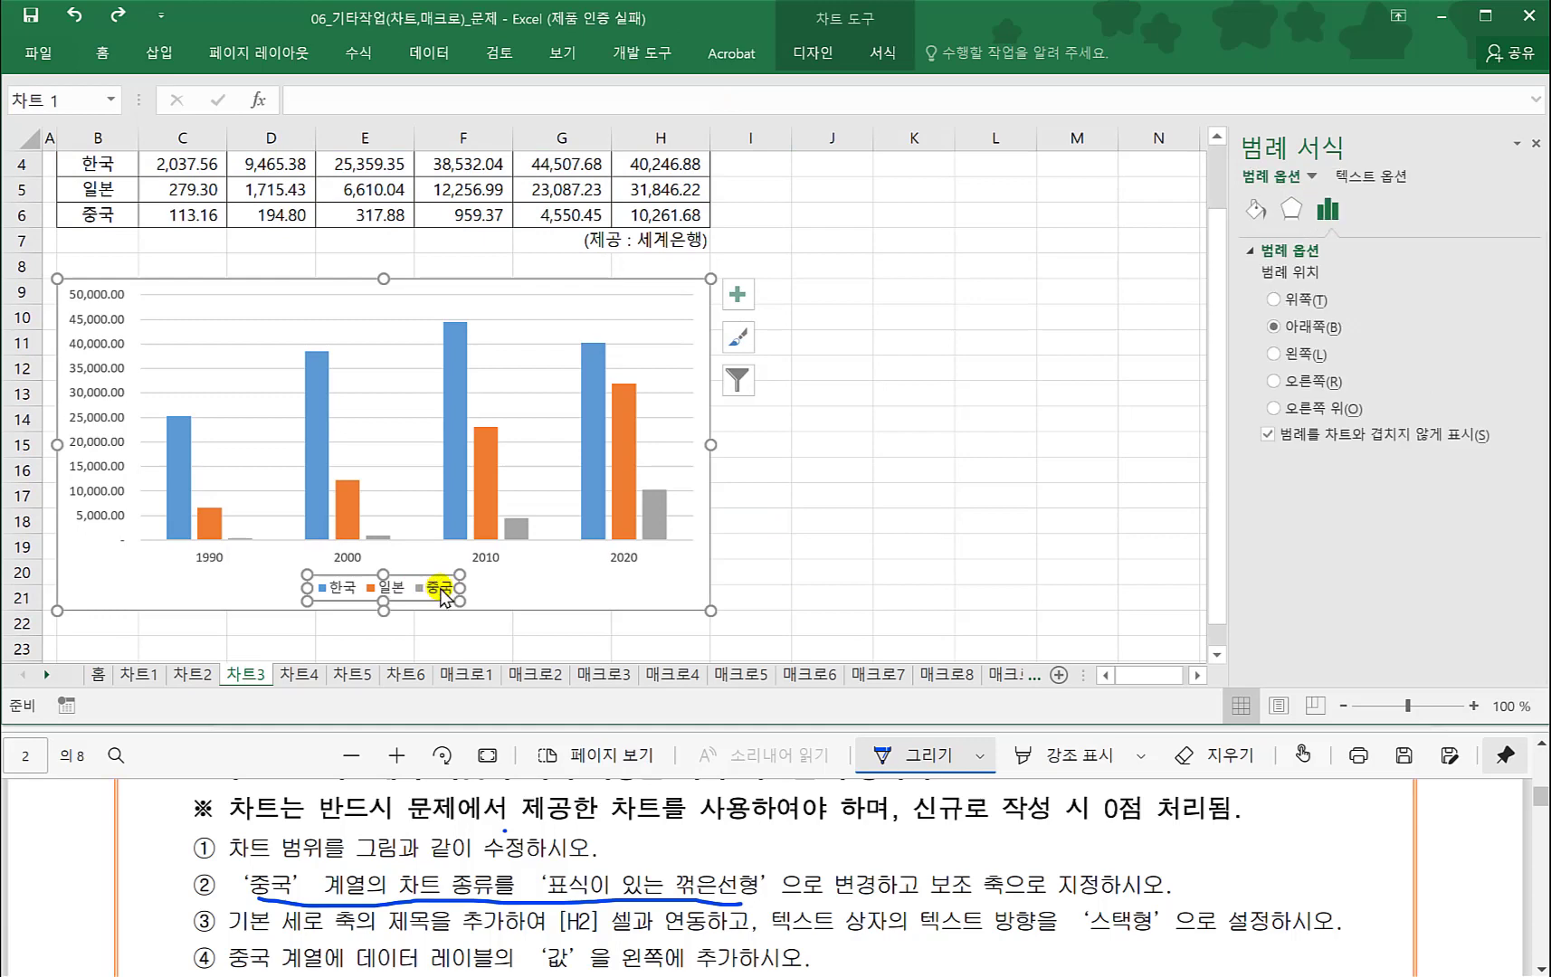
click(439, 588)
right_click(440, 588)
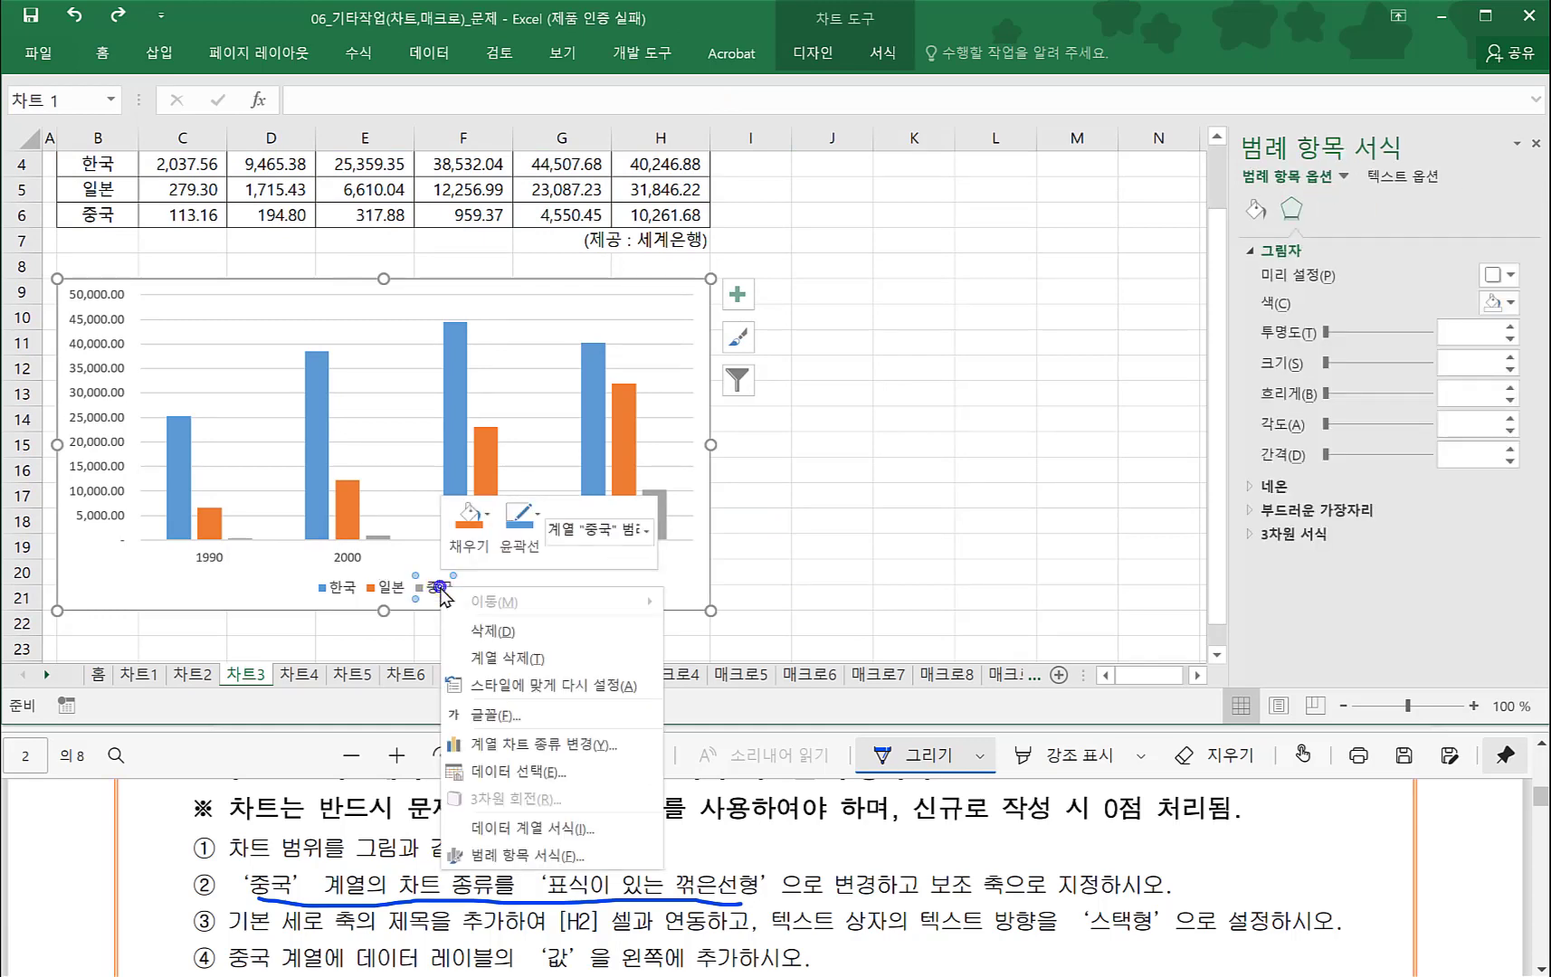
click(541, 744)
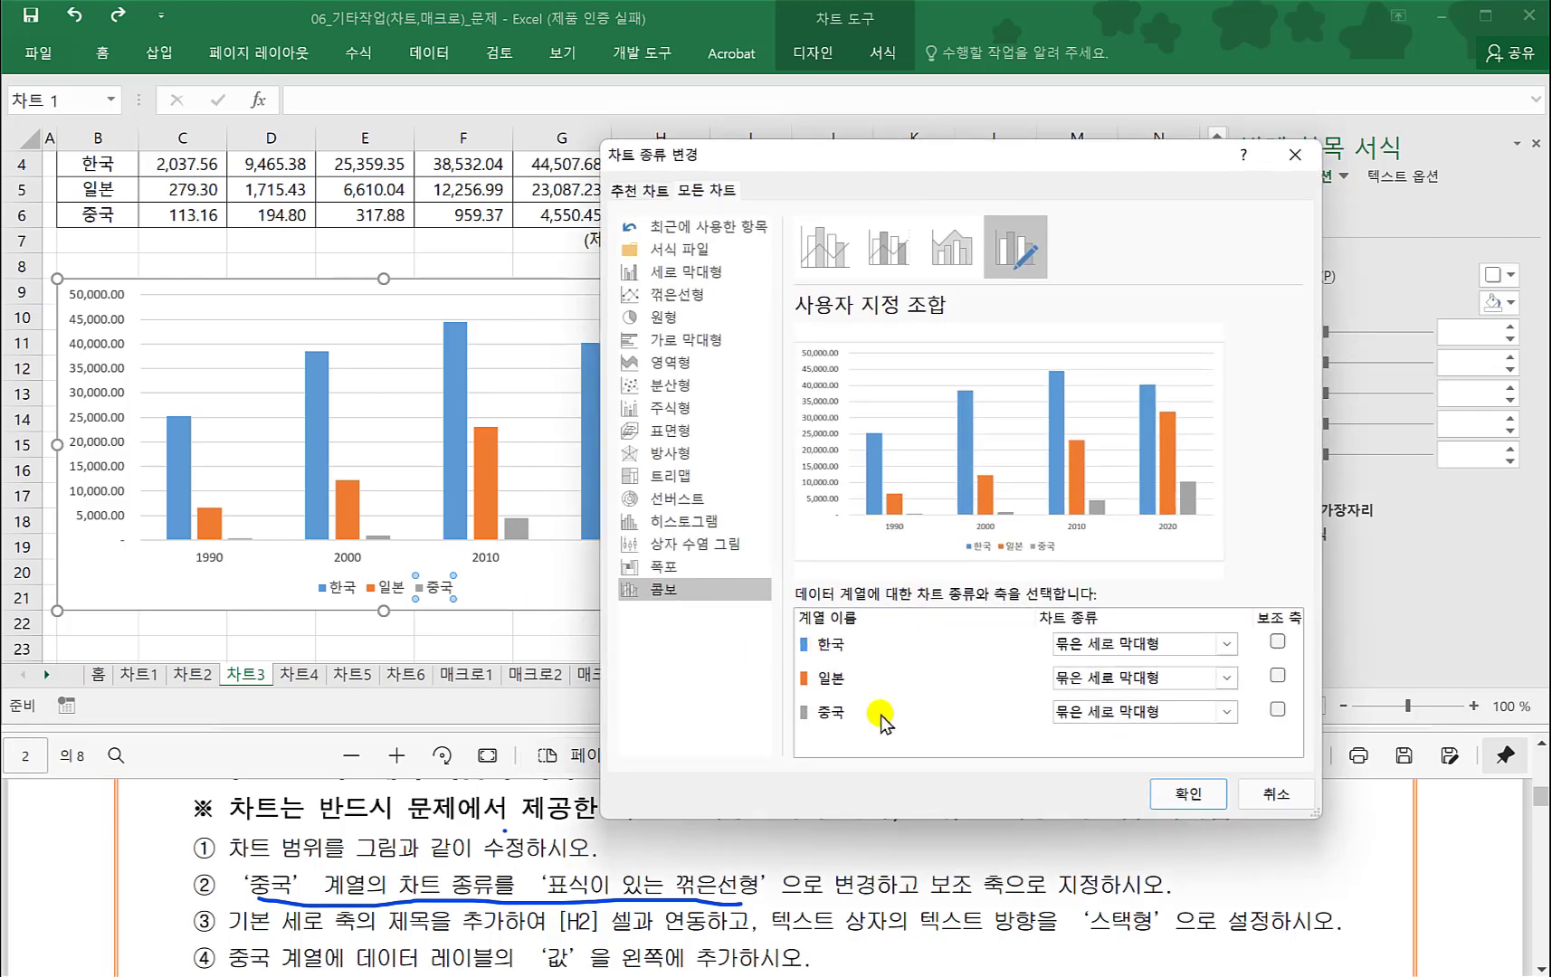
click(1125, 715)
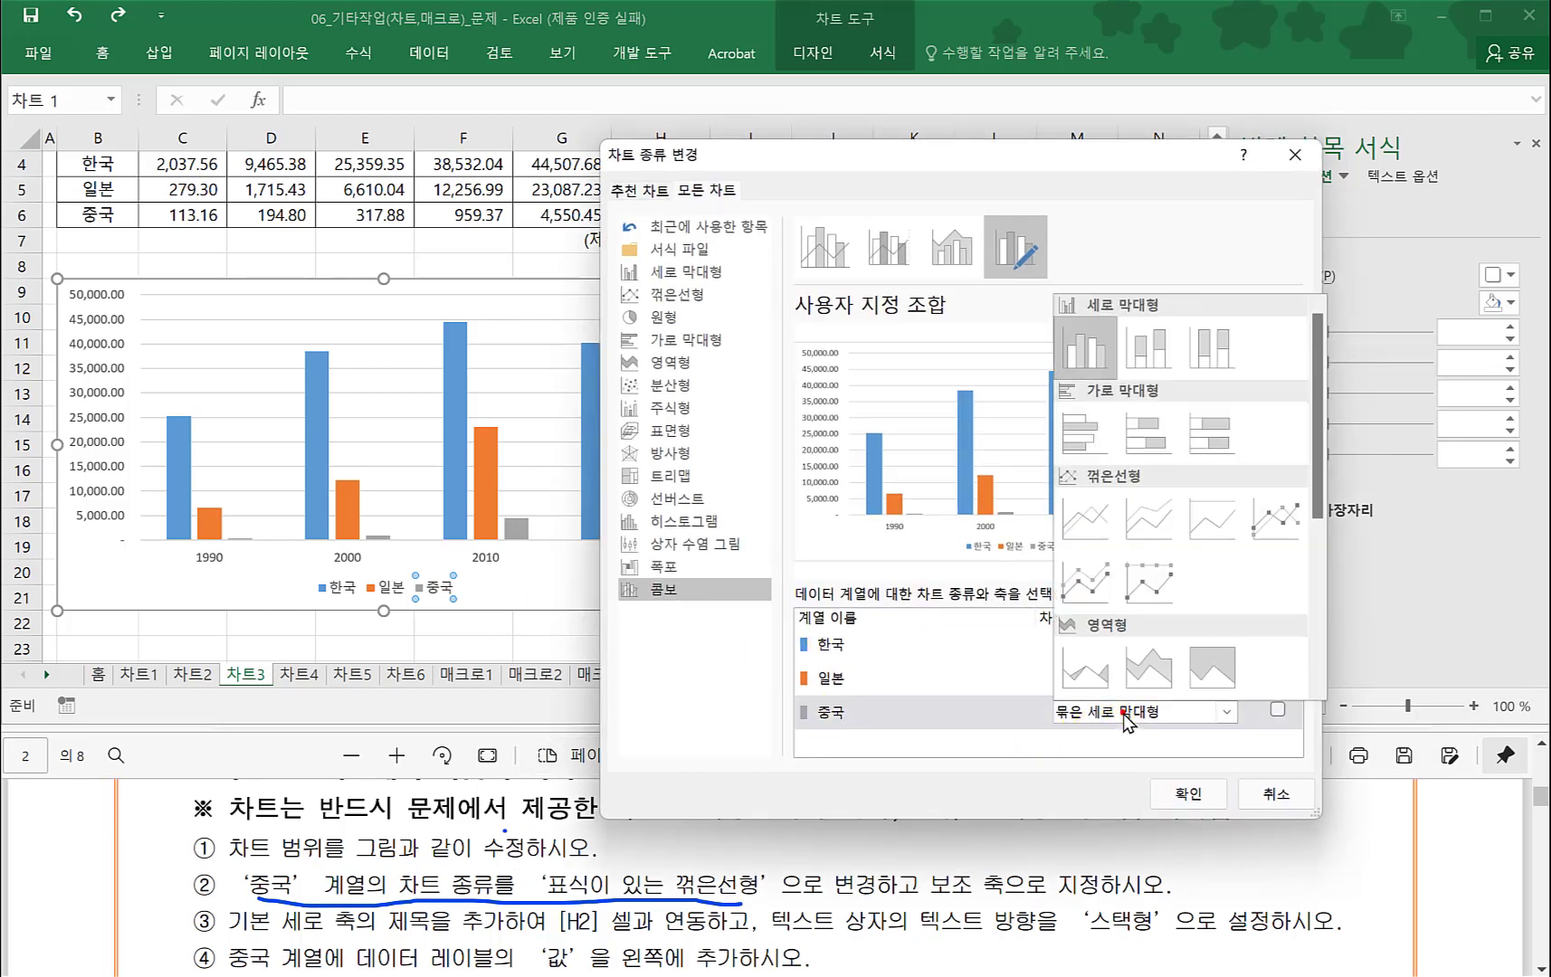
click(1285, 525)
click(1278, 710)
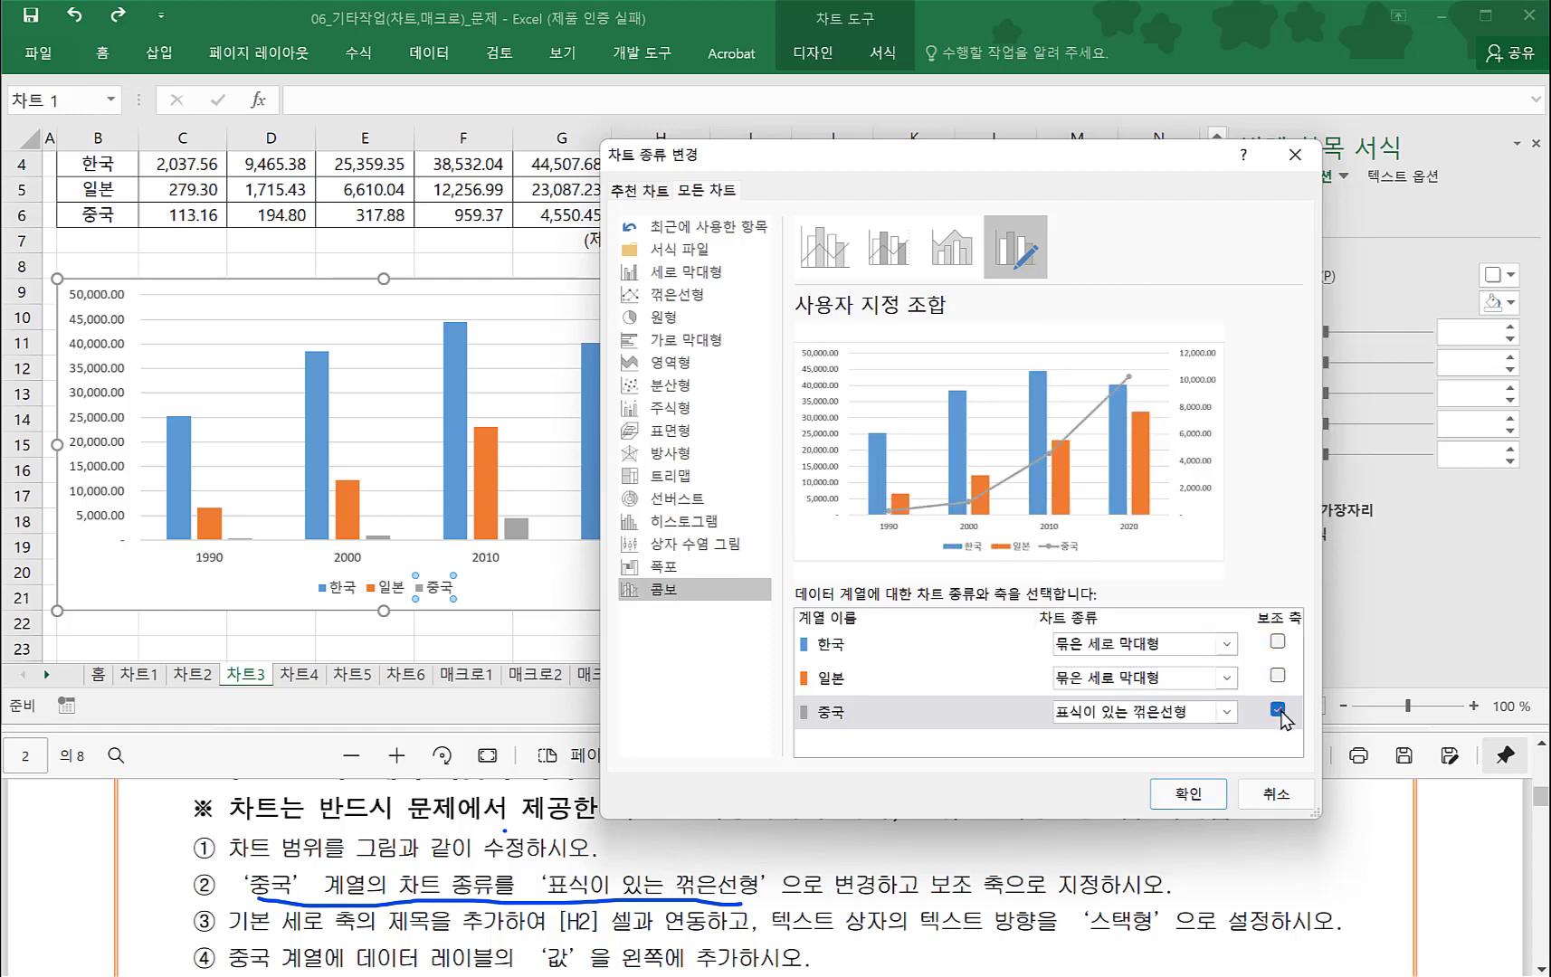
- Apply the custom combo chart with the 중국 series as 표식이 있는 꺾은선형 on the secondary axis
click(1189, 794)
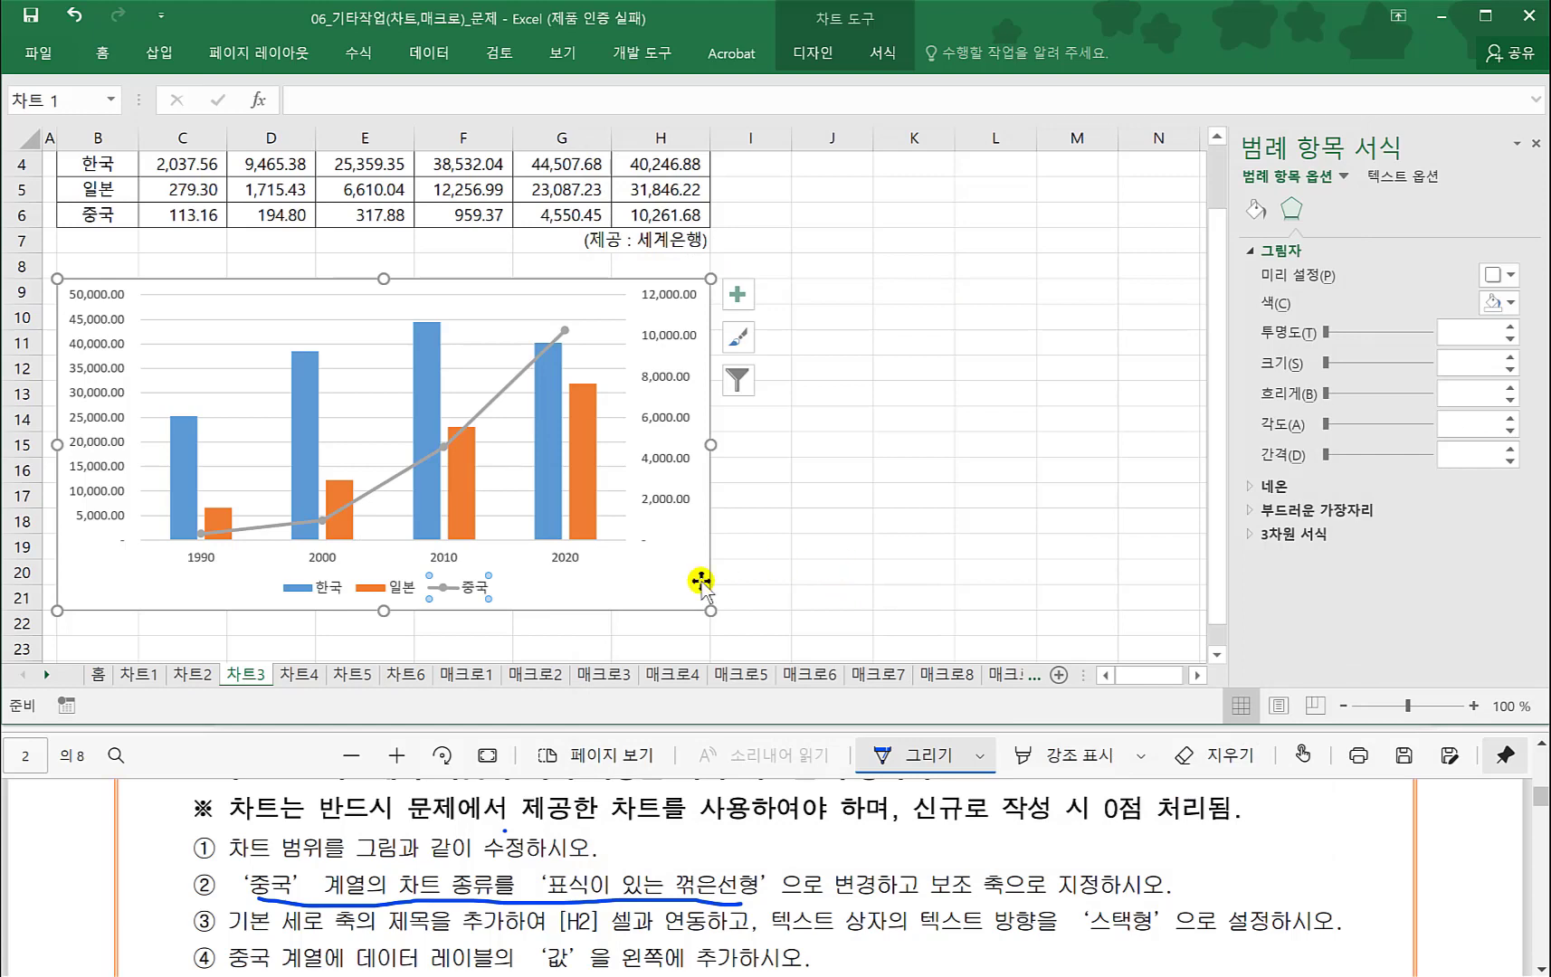
- Switch to the PDF and underline the part of instruction ③ about adding the vertical axis title and linking it to H2
click(451, 865)
scroll(429, 873, down, 1)
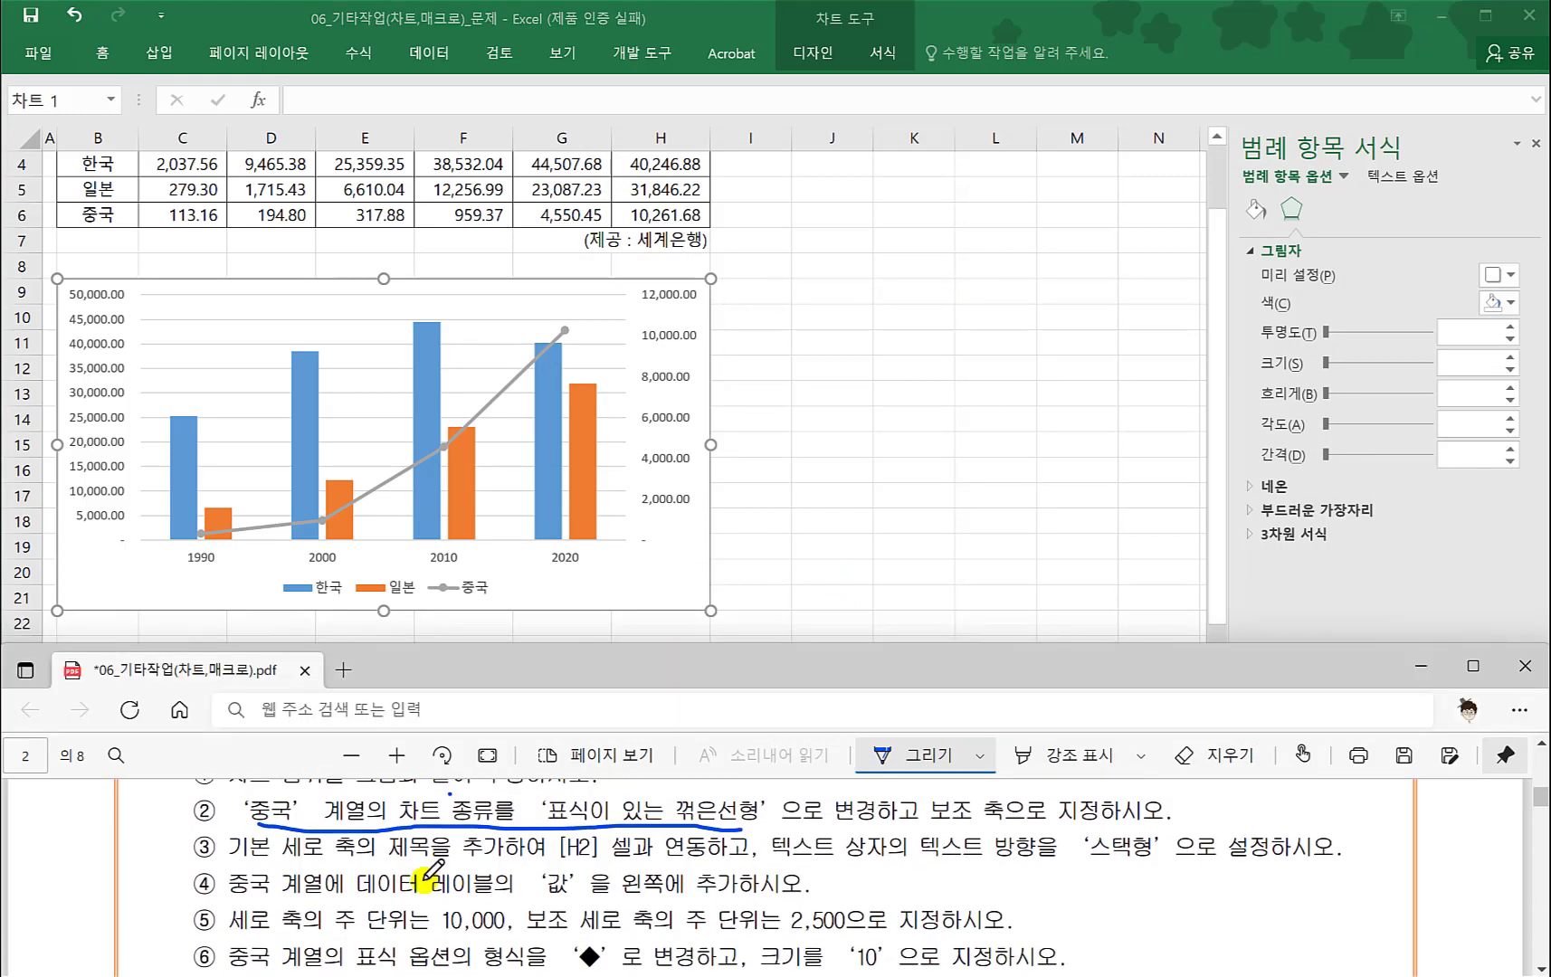
drag(303, 860, 739, 873)
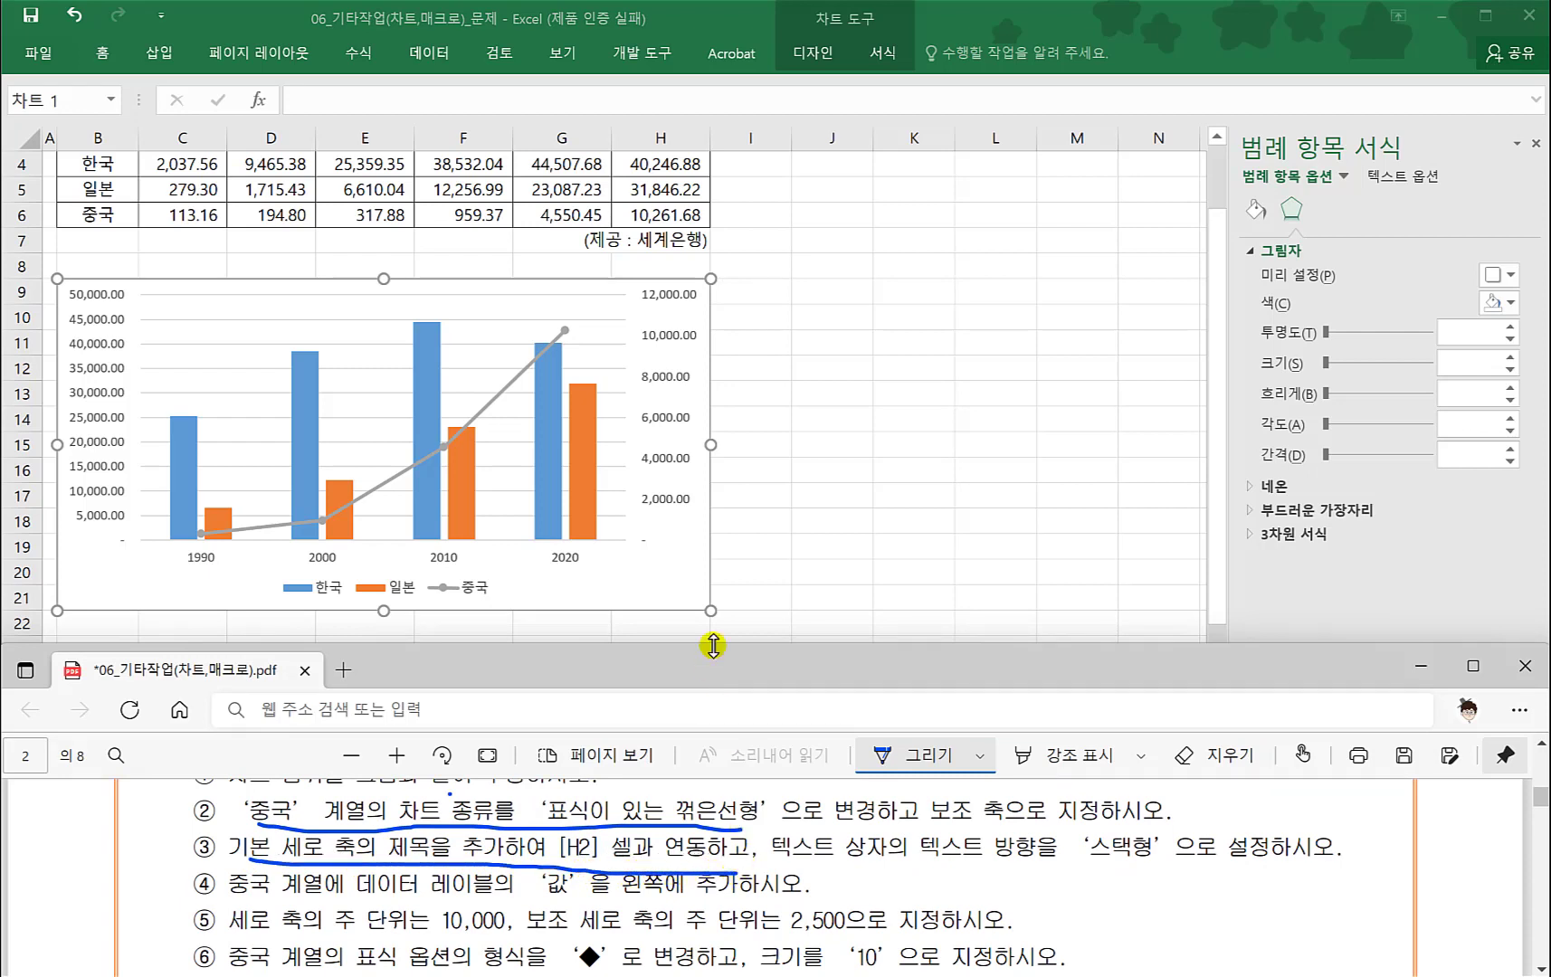
- Return to Excel and add a primary vertical axis title (기본 세로) to the chart
click(667, 563)
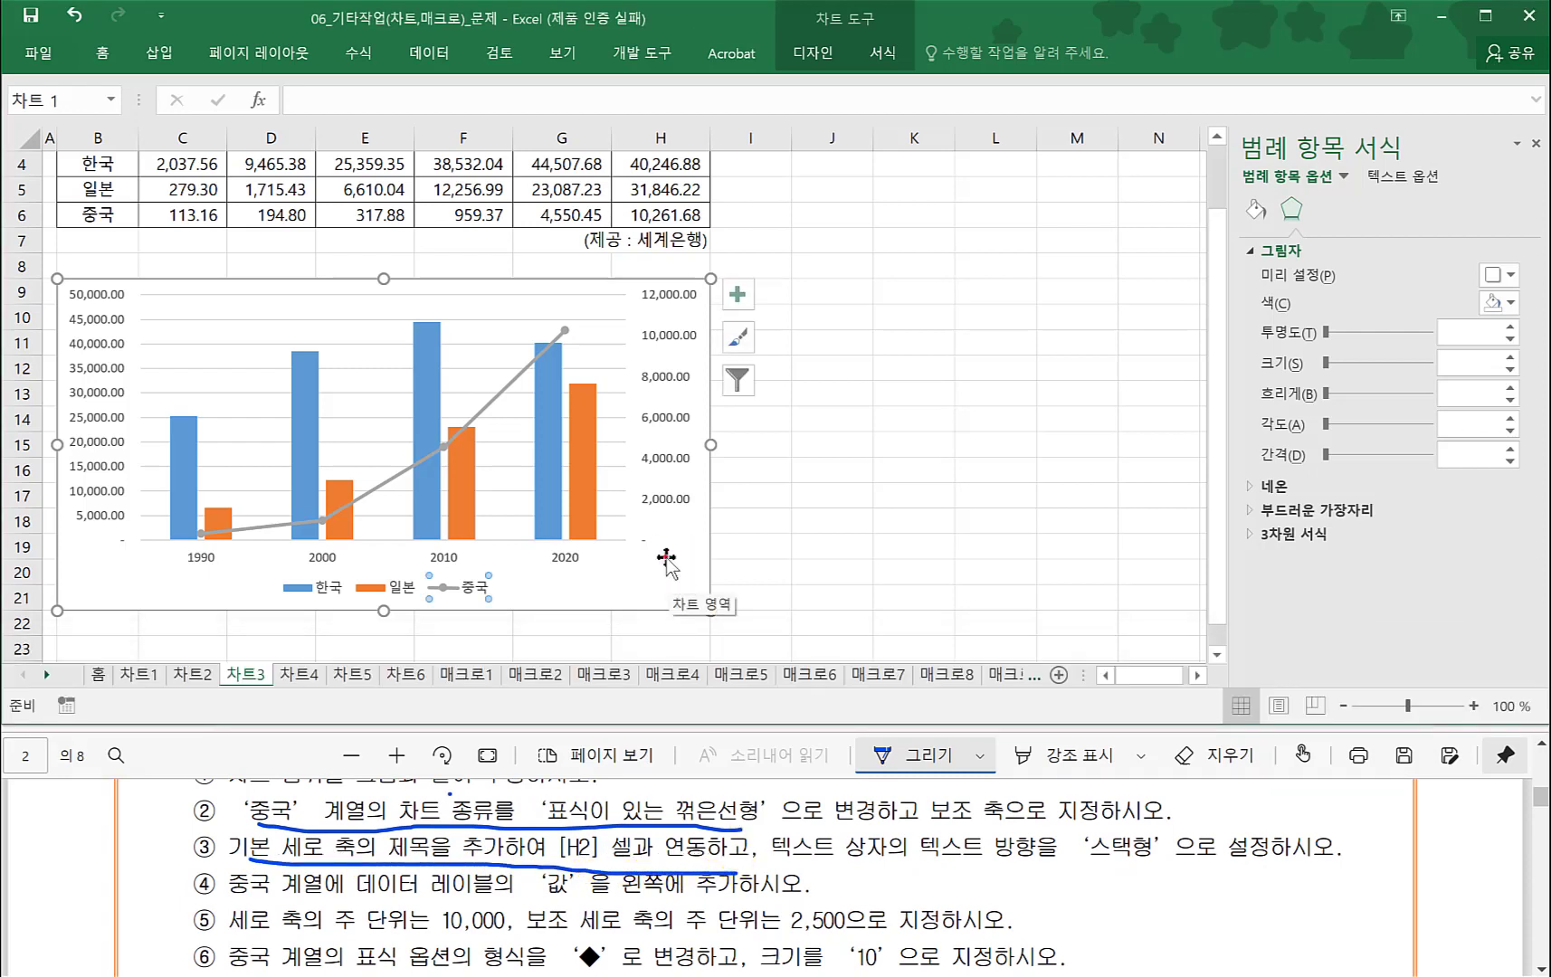
click(738, 295)
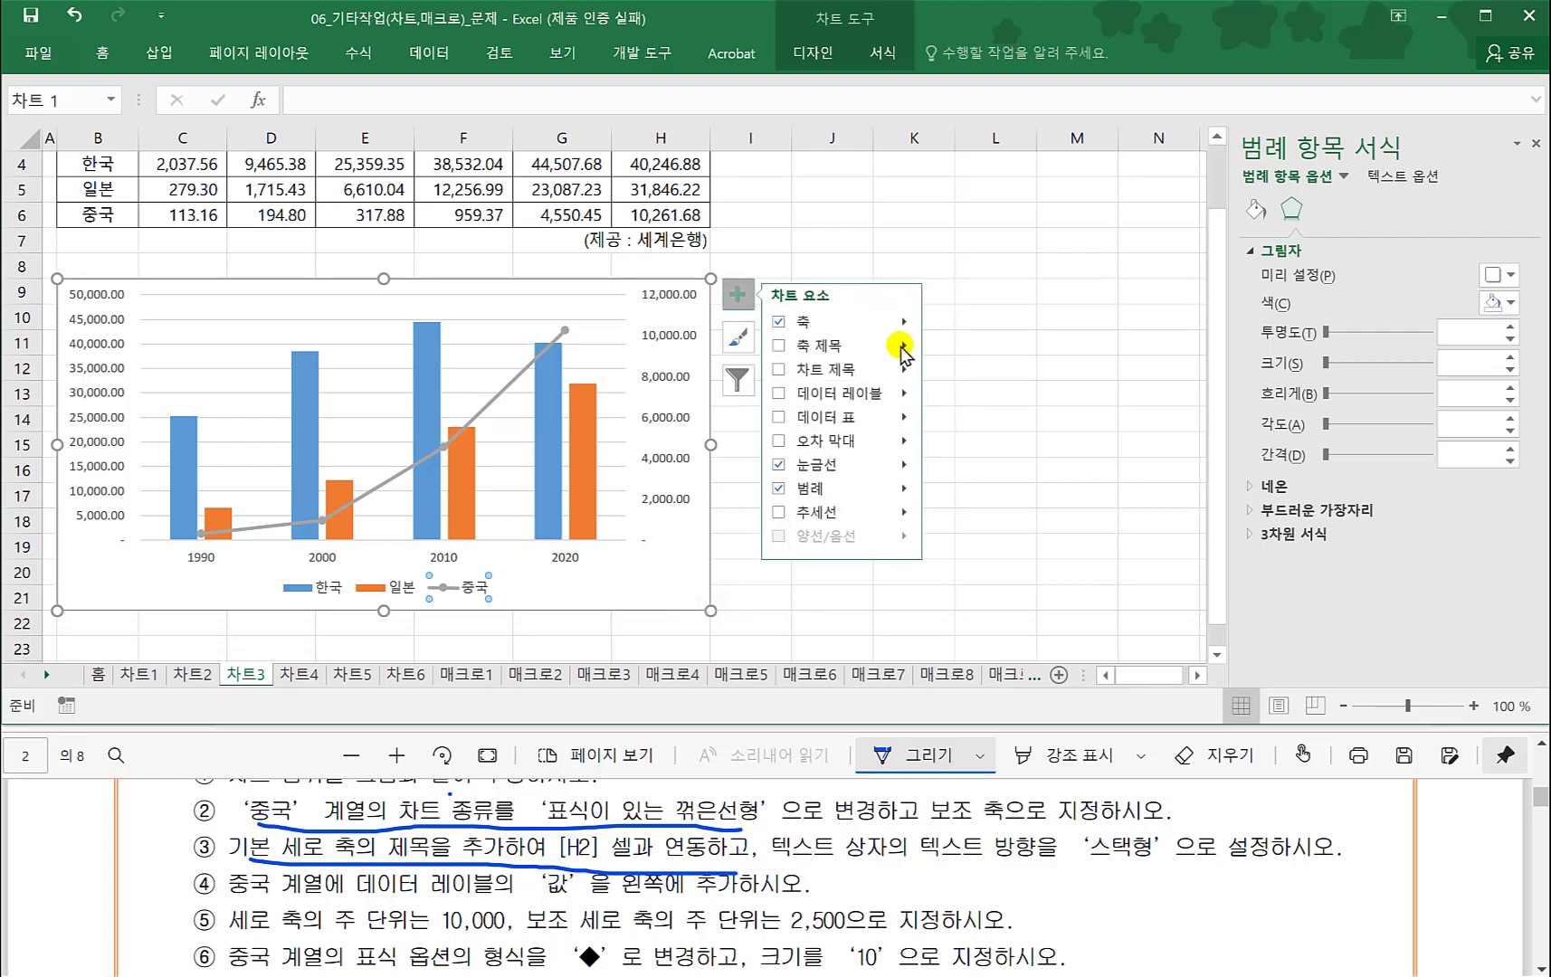
mouse_move(903, 353)
click(977, 372)
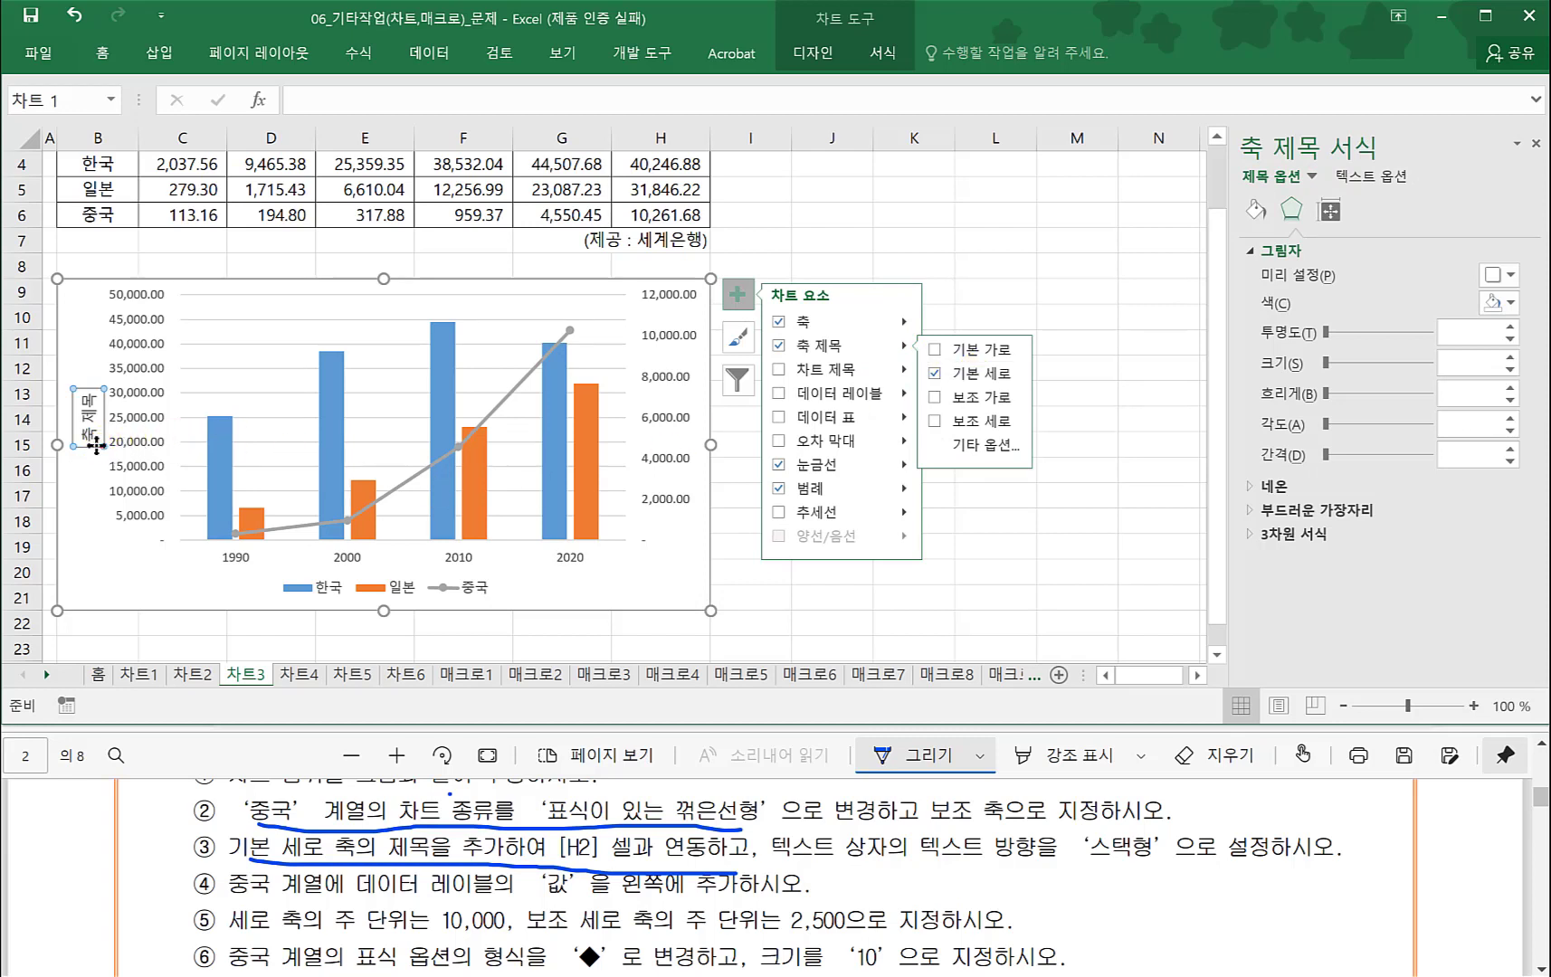
- Link the vertical axis title to cell H2 with the formula =차트3!$H$2 and close the formatting pane
click(320, 106)
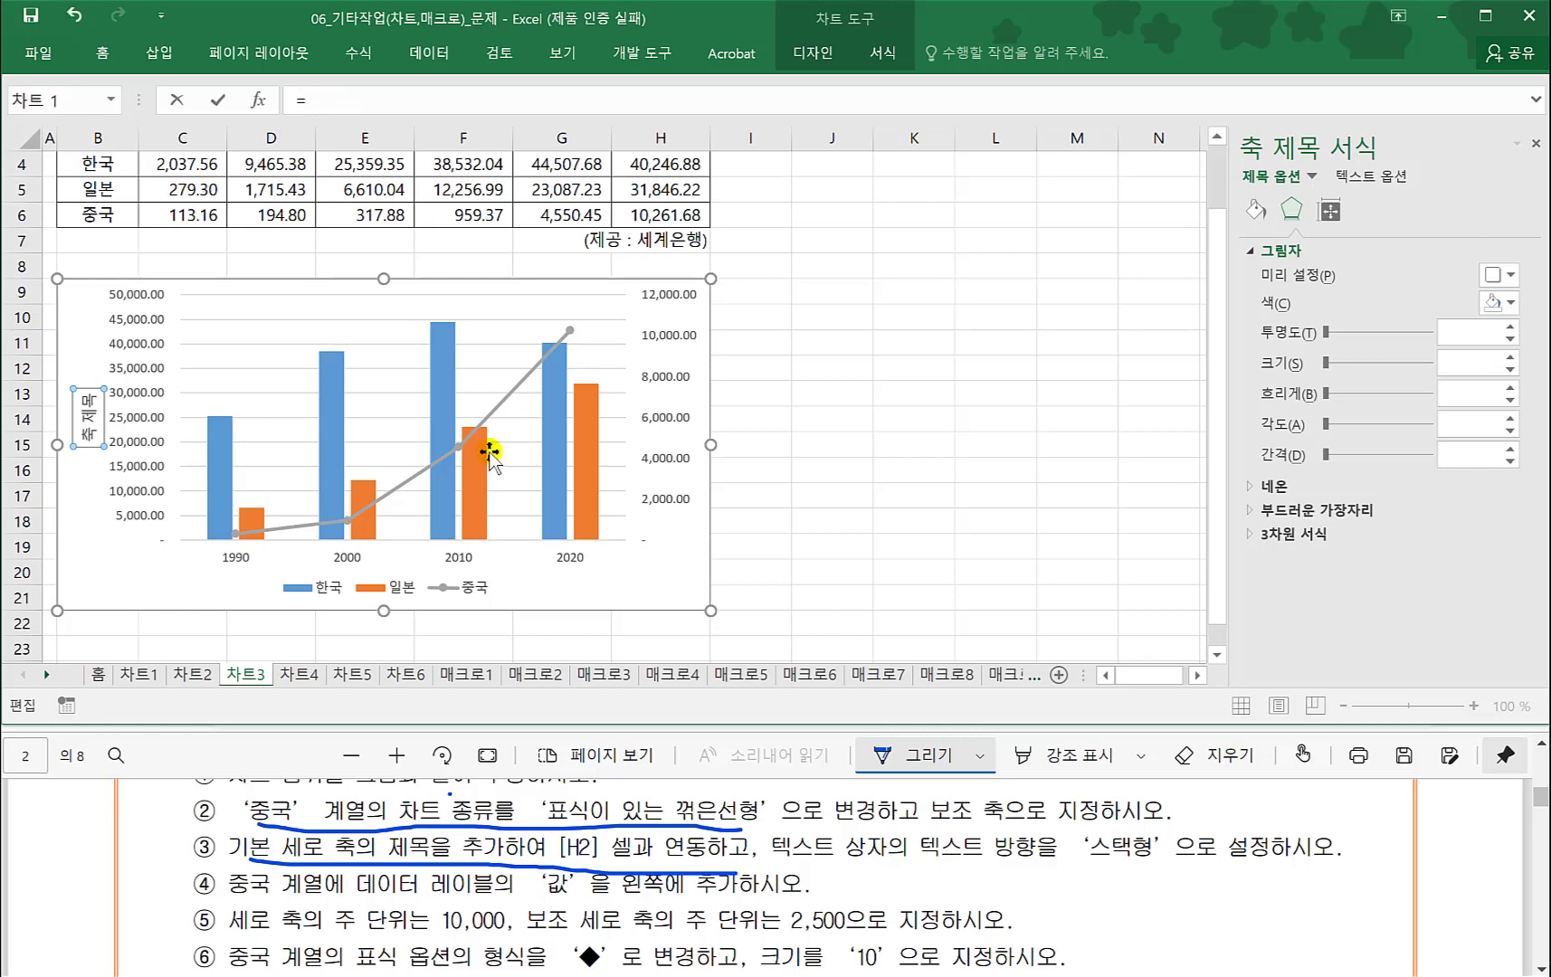
drag(1212, 449, 1204, 342)
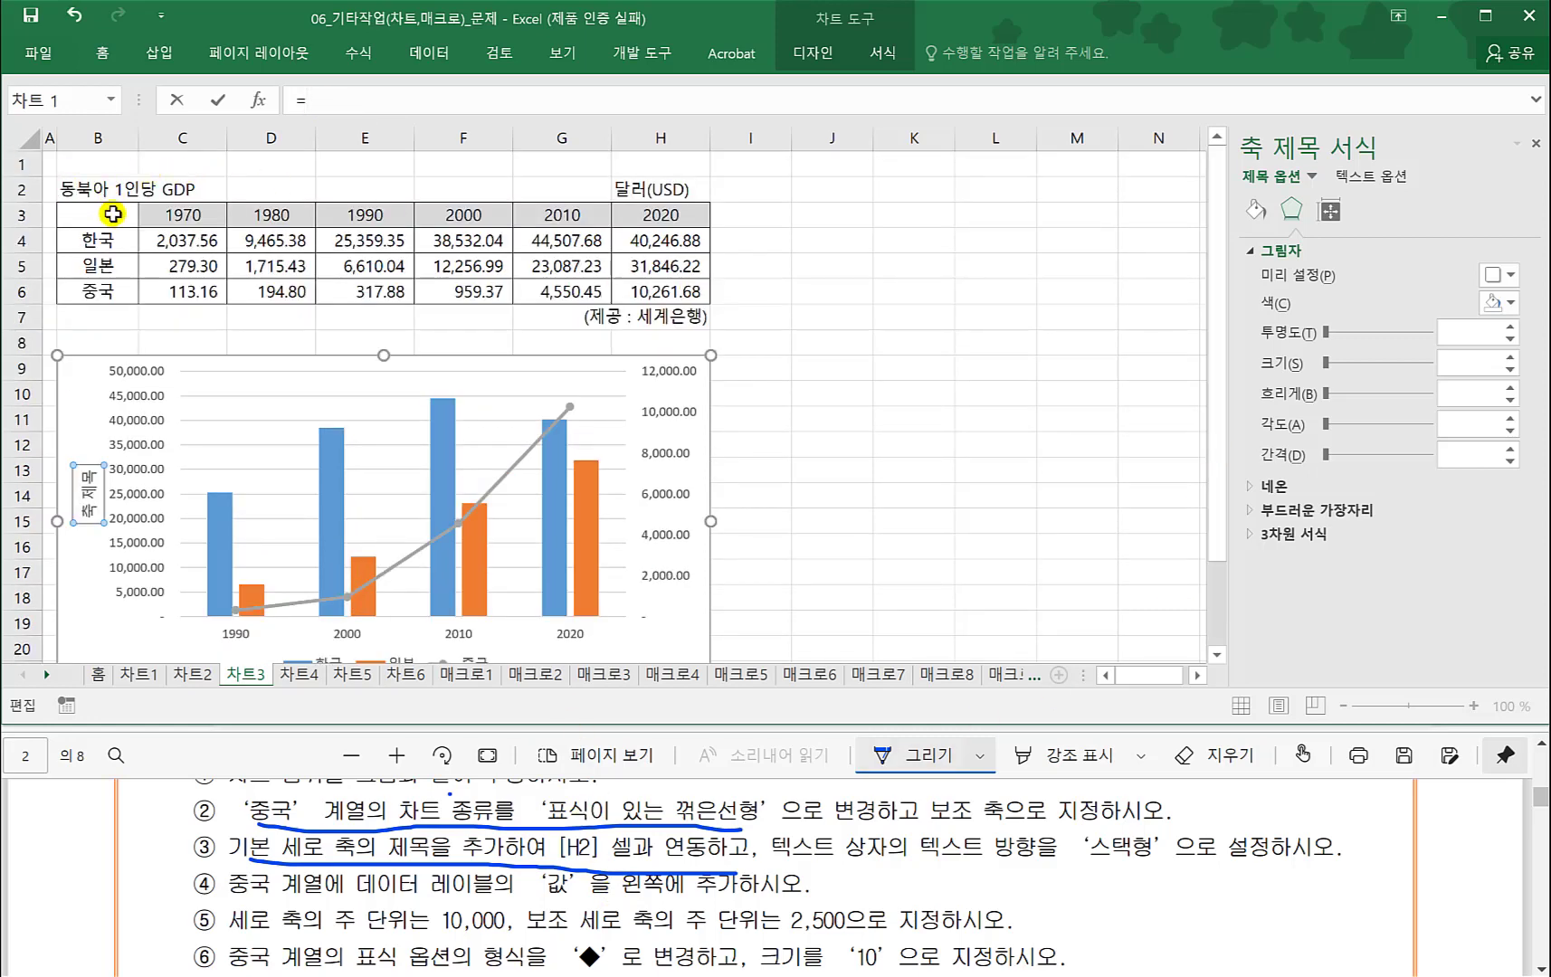
click(640, 188)
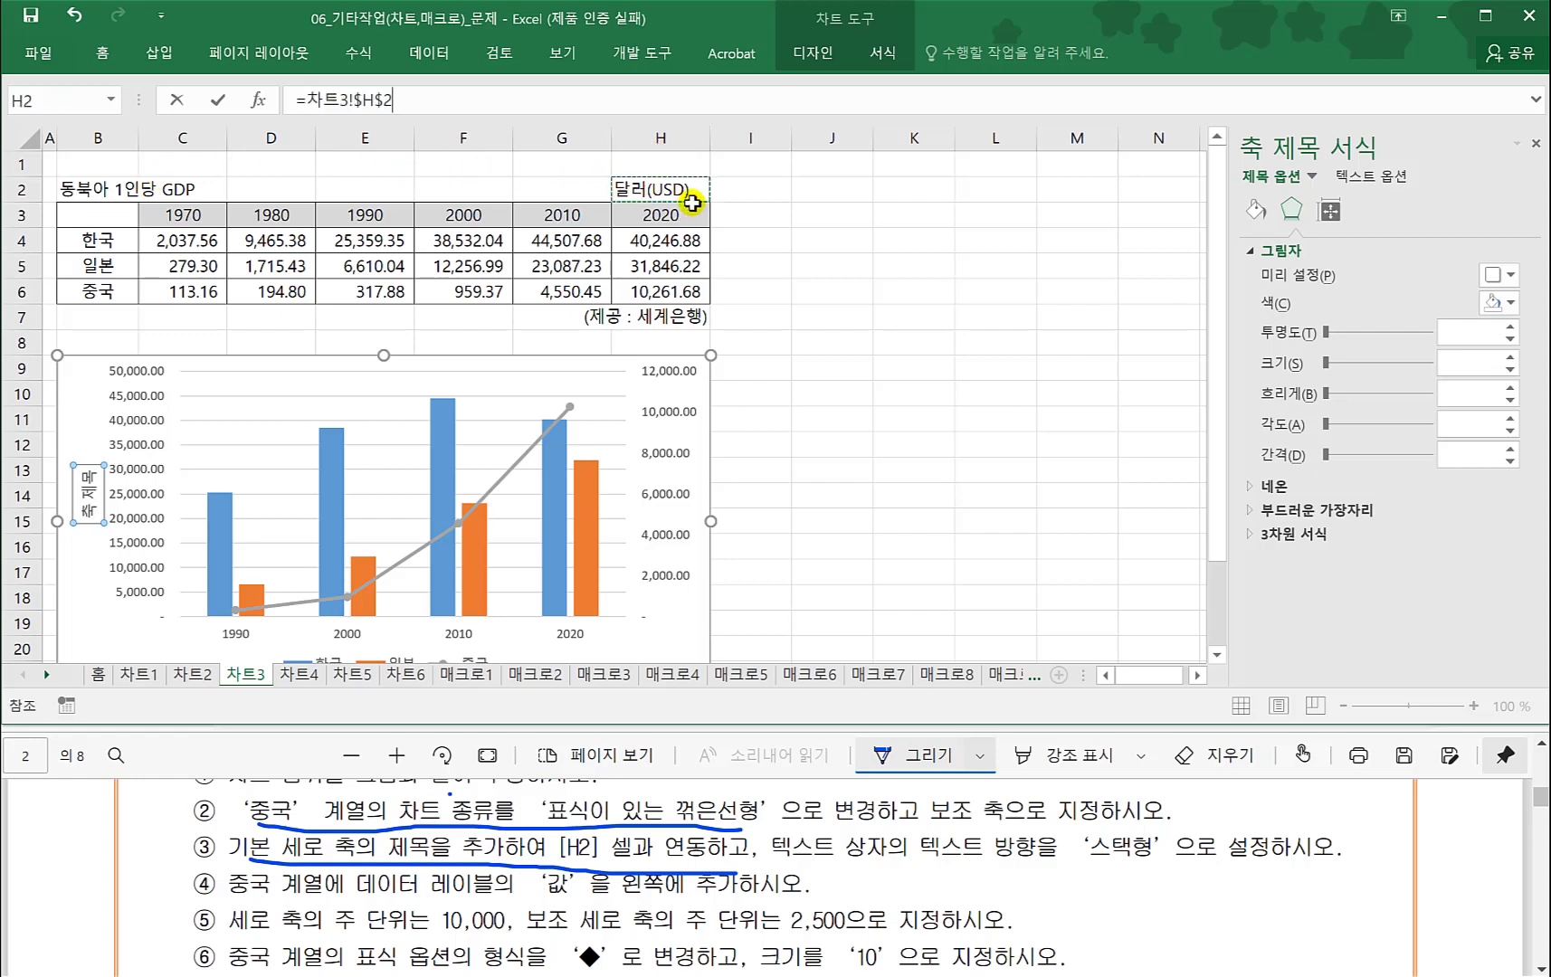
key(Return)
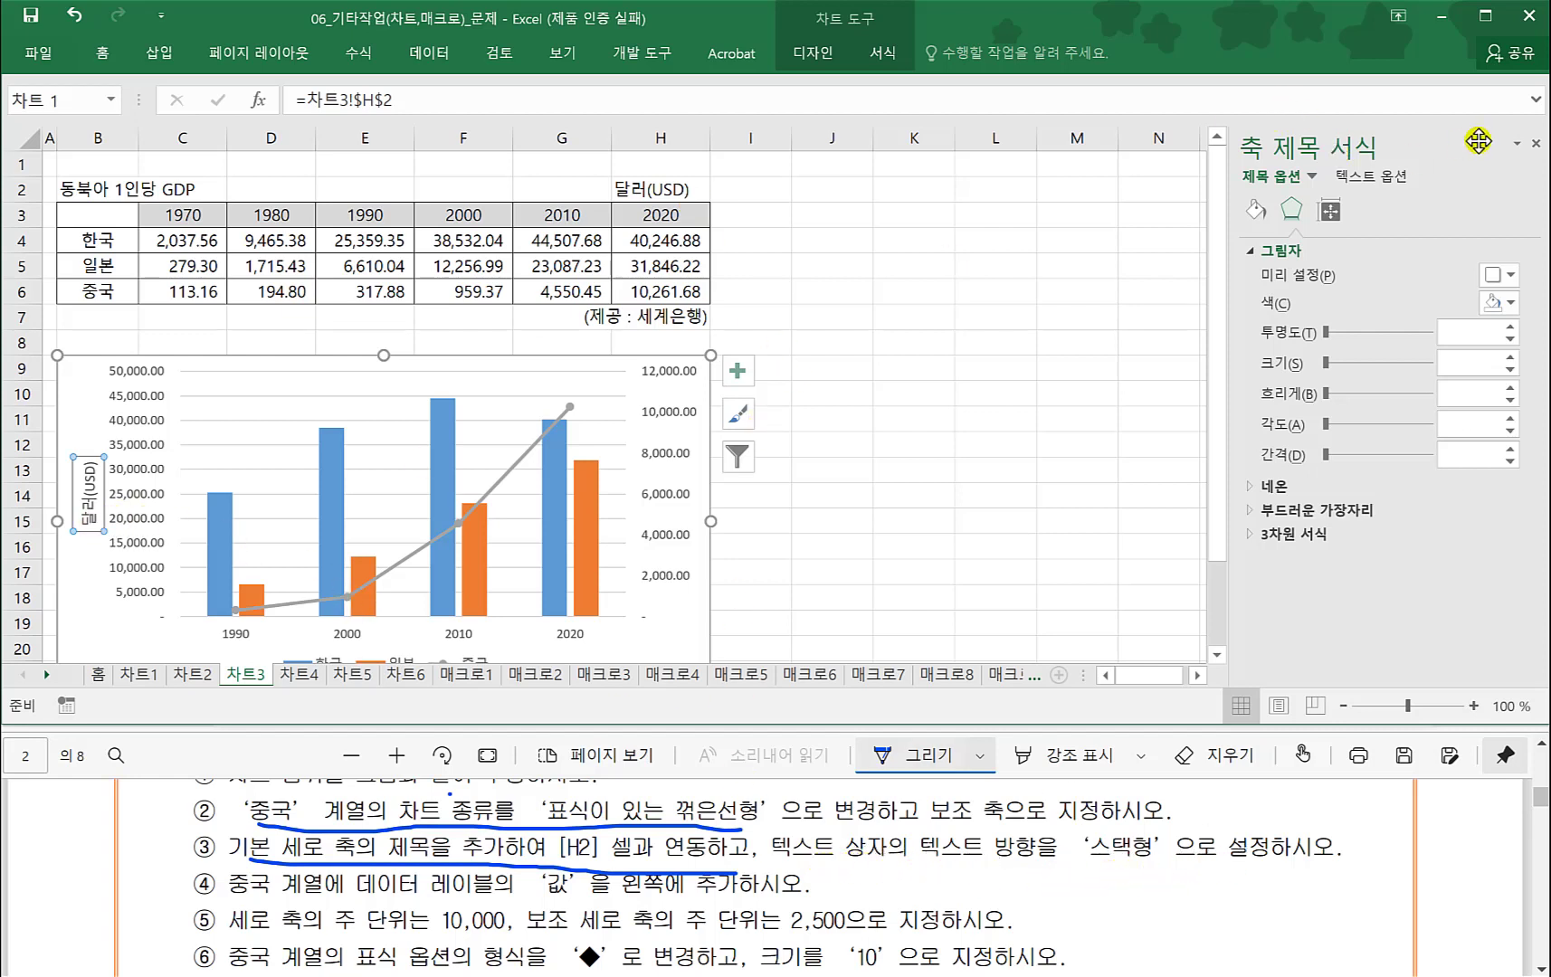
click(1536, 143)
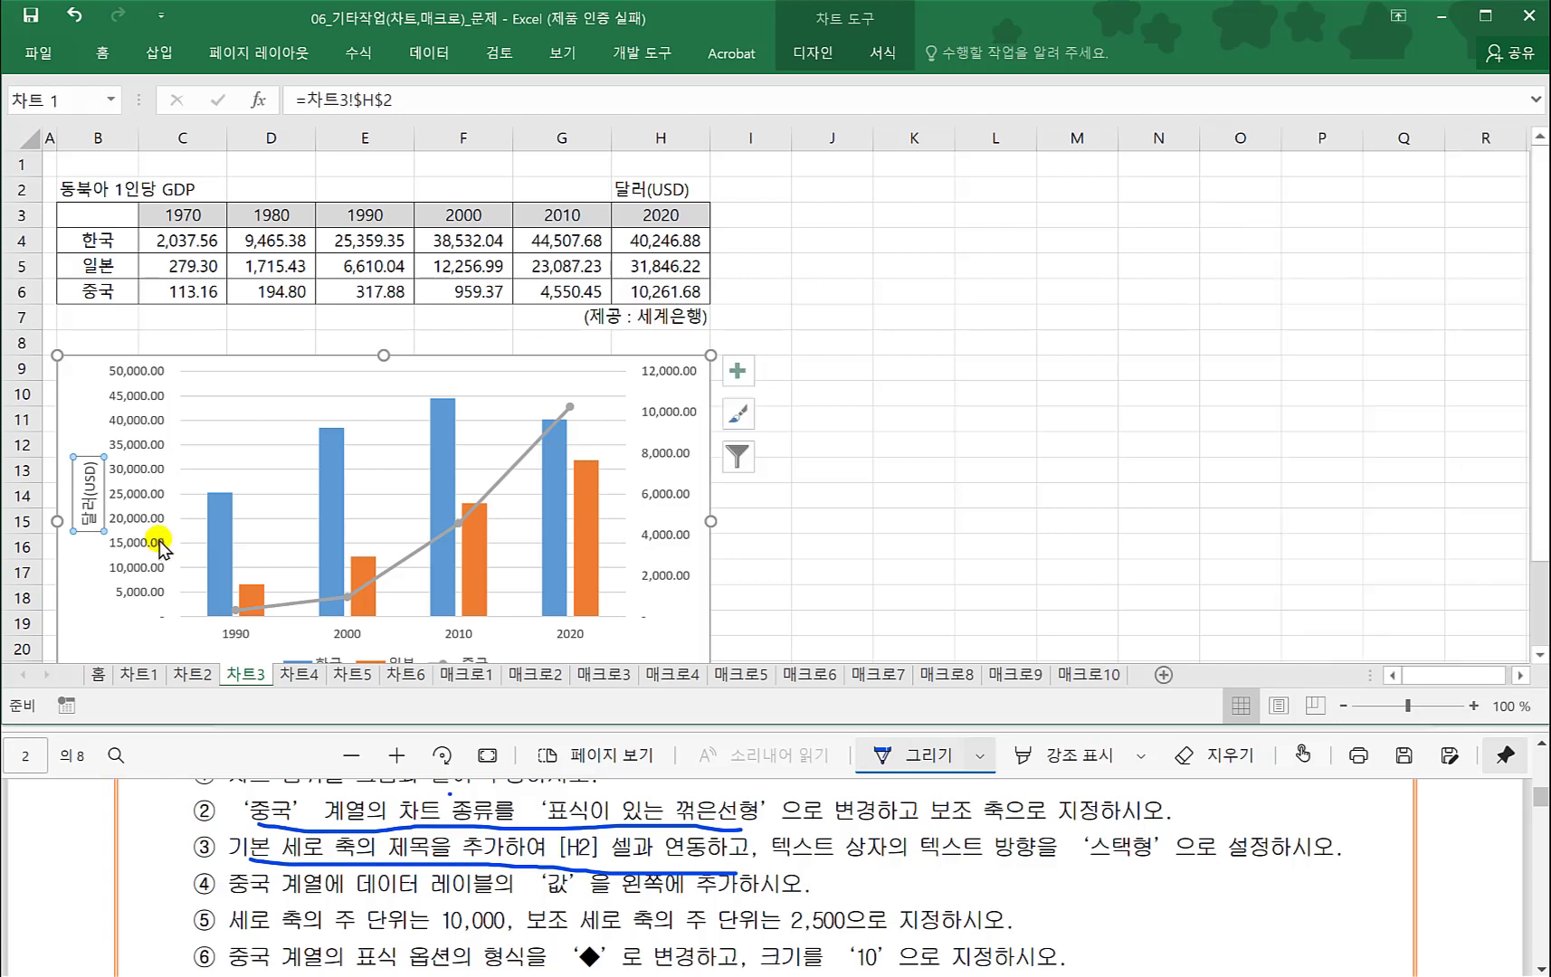
- Set the vertical axis title's text direction to 스택형 and underline that option in the PDF's instruction ③
right_click(98, 523)
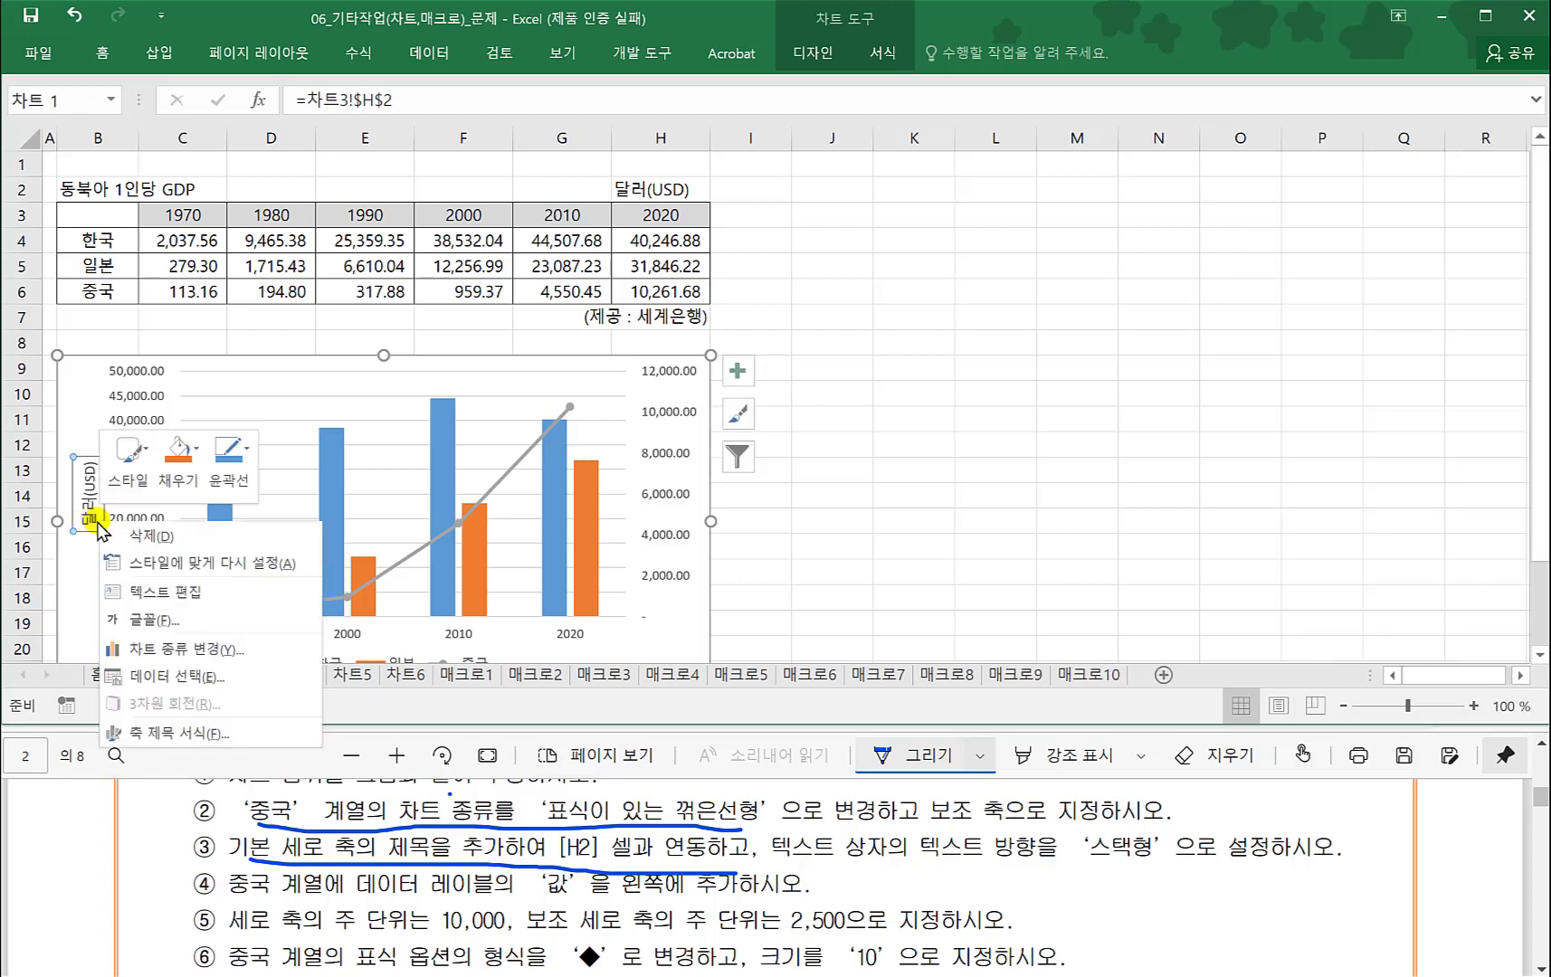
click(186, 735)
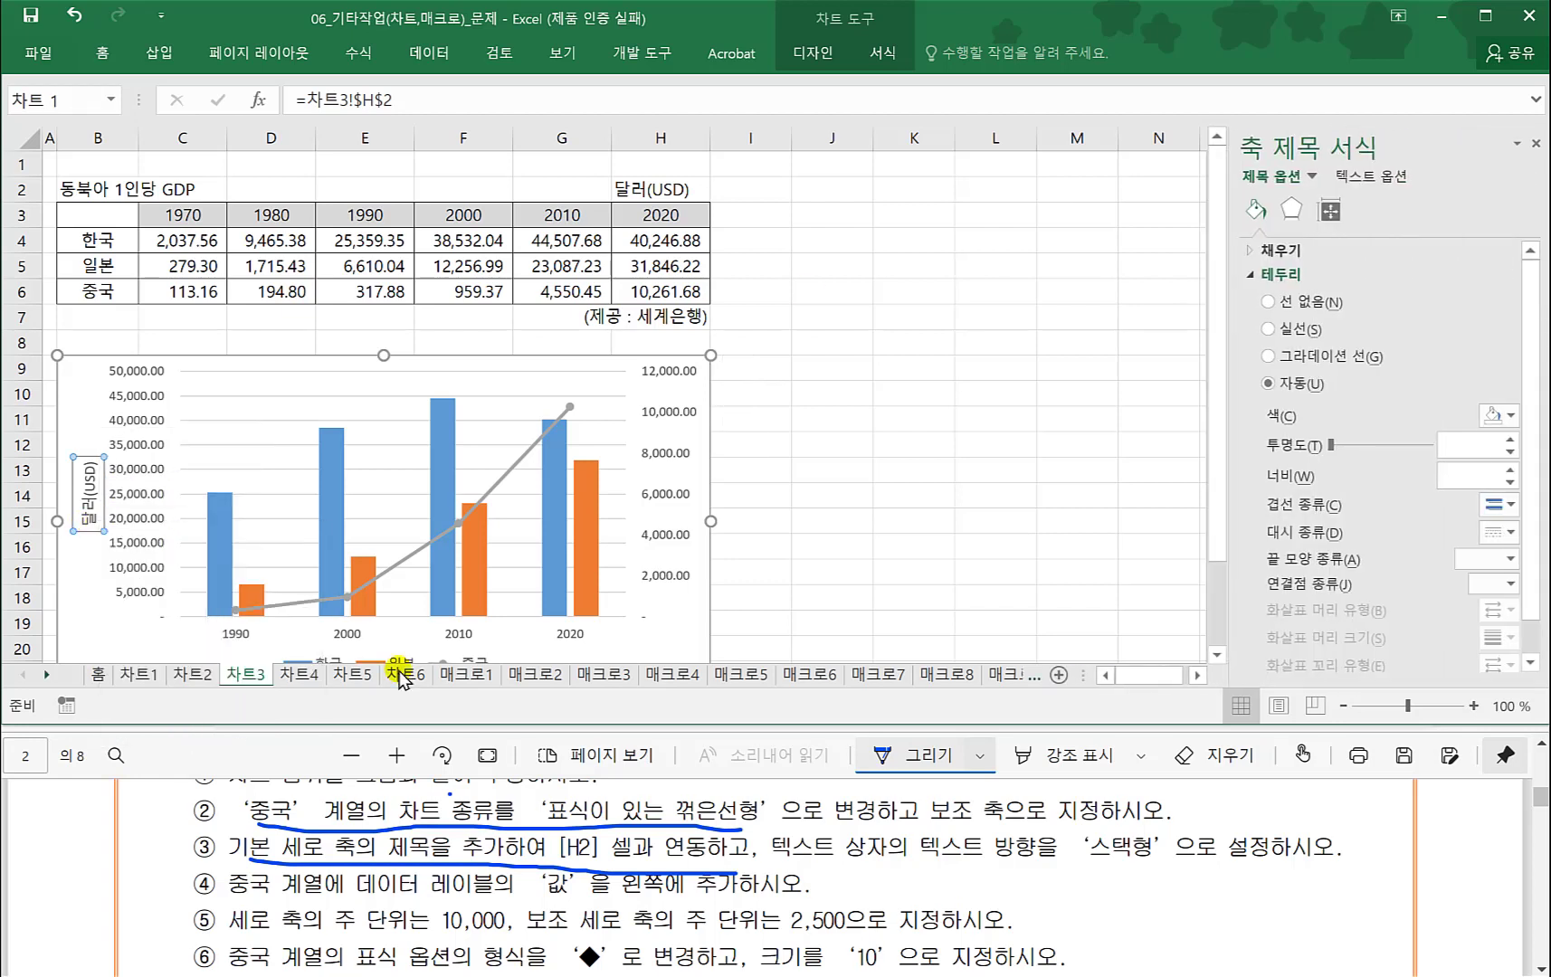
click(1330, 212)
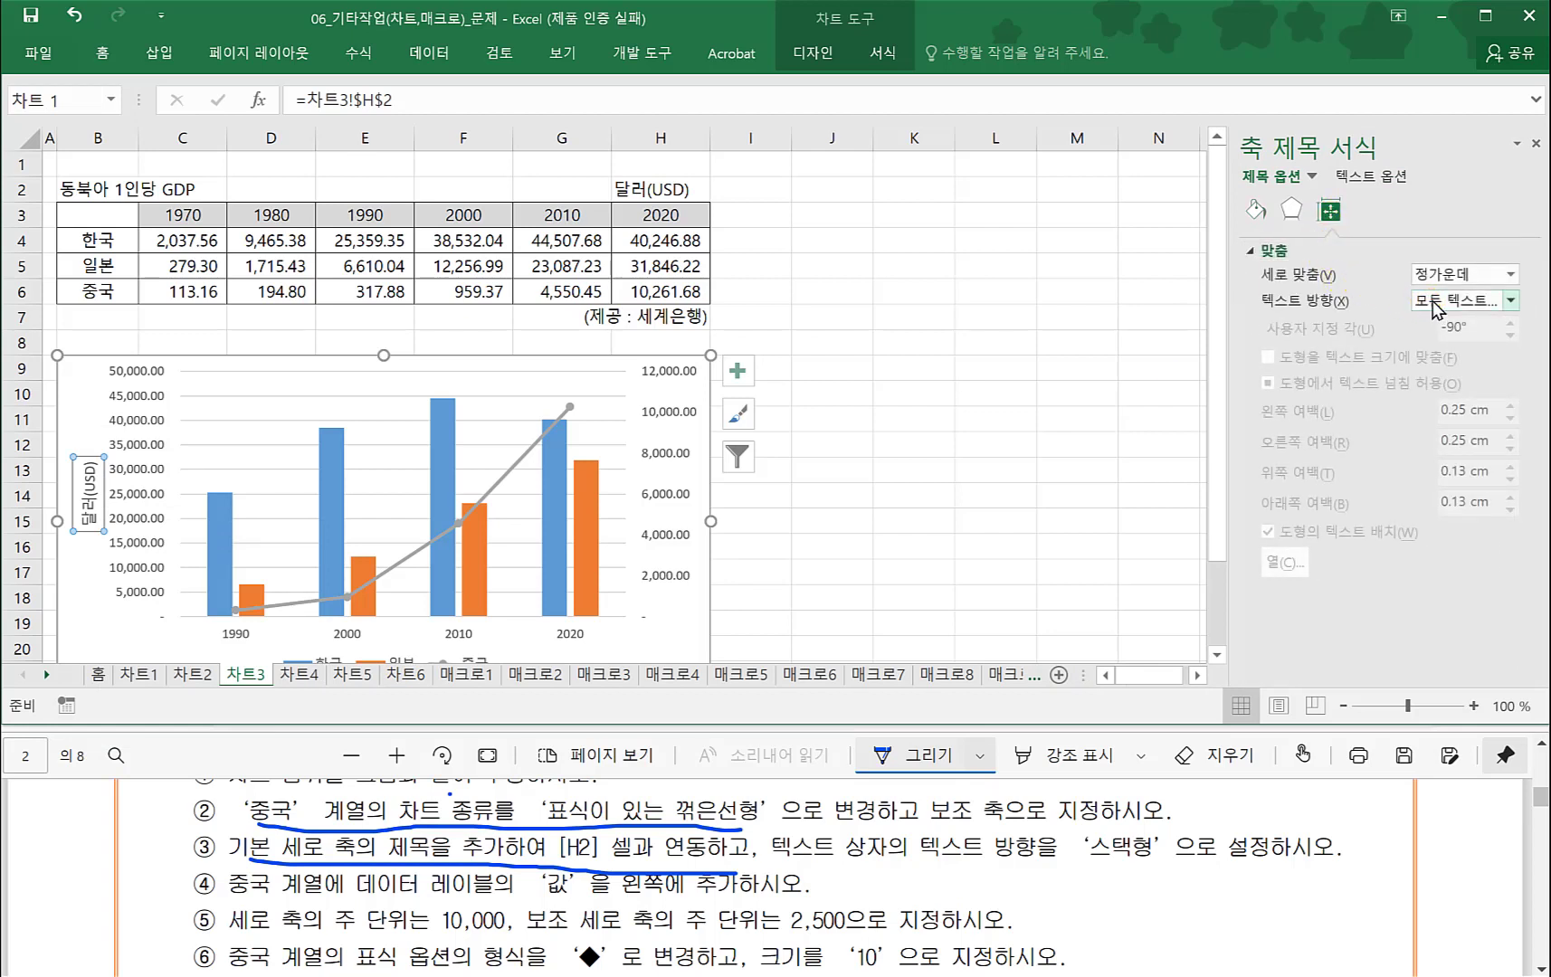
click(1432, 302)
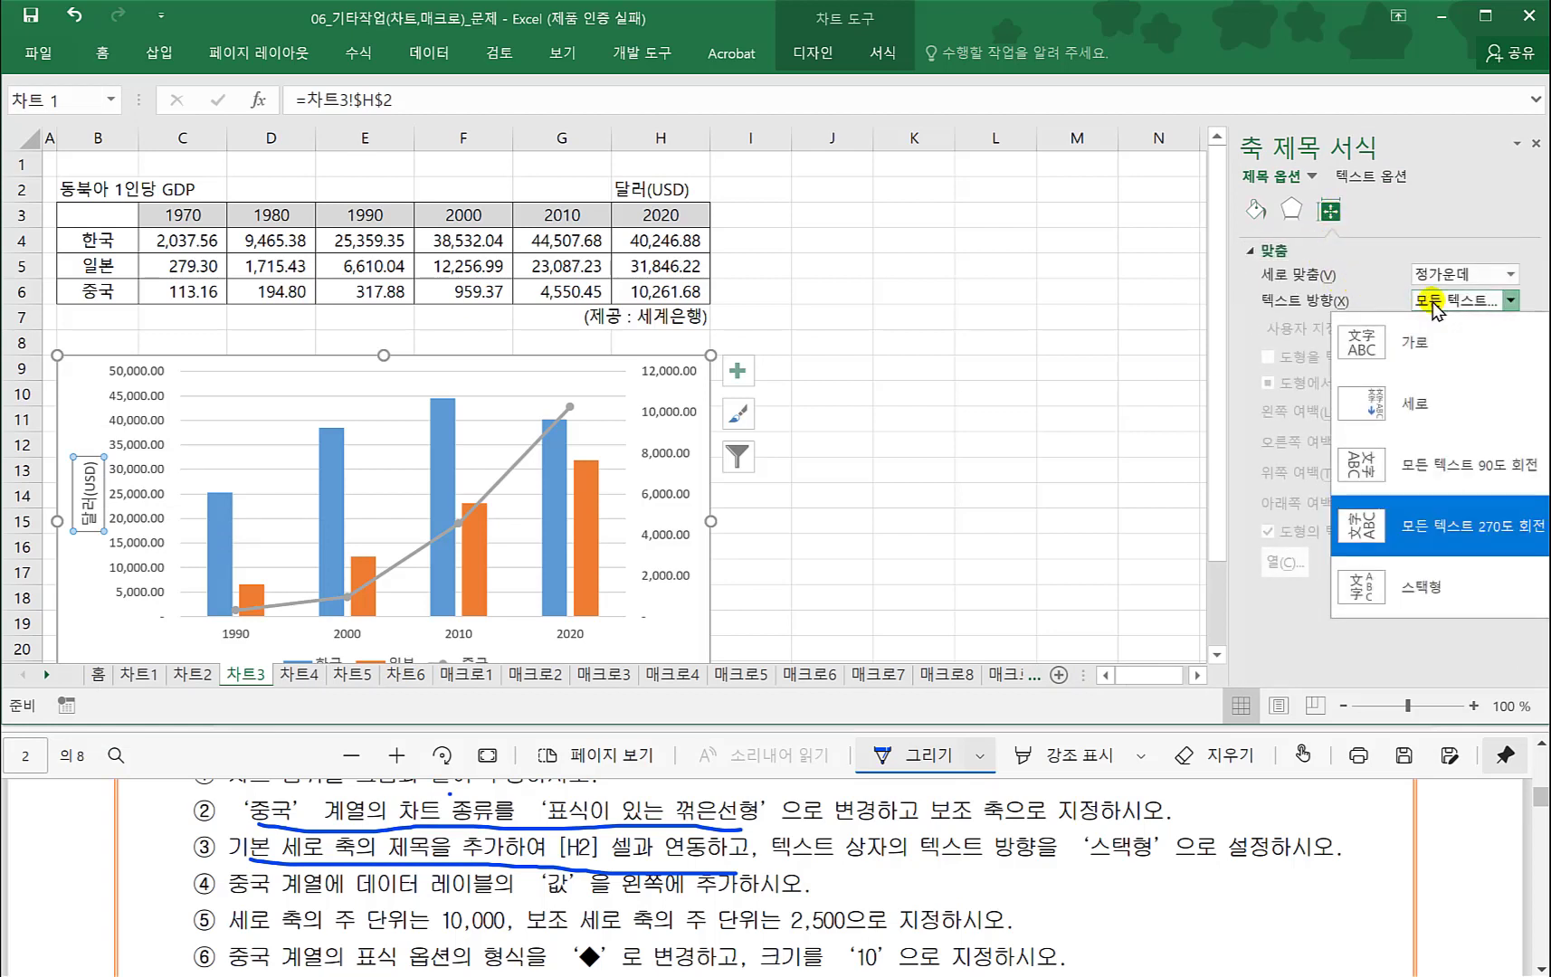
click(1433, 591)
drag(1081, 866, 1158, 863)
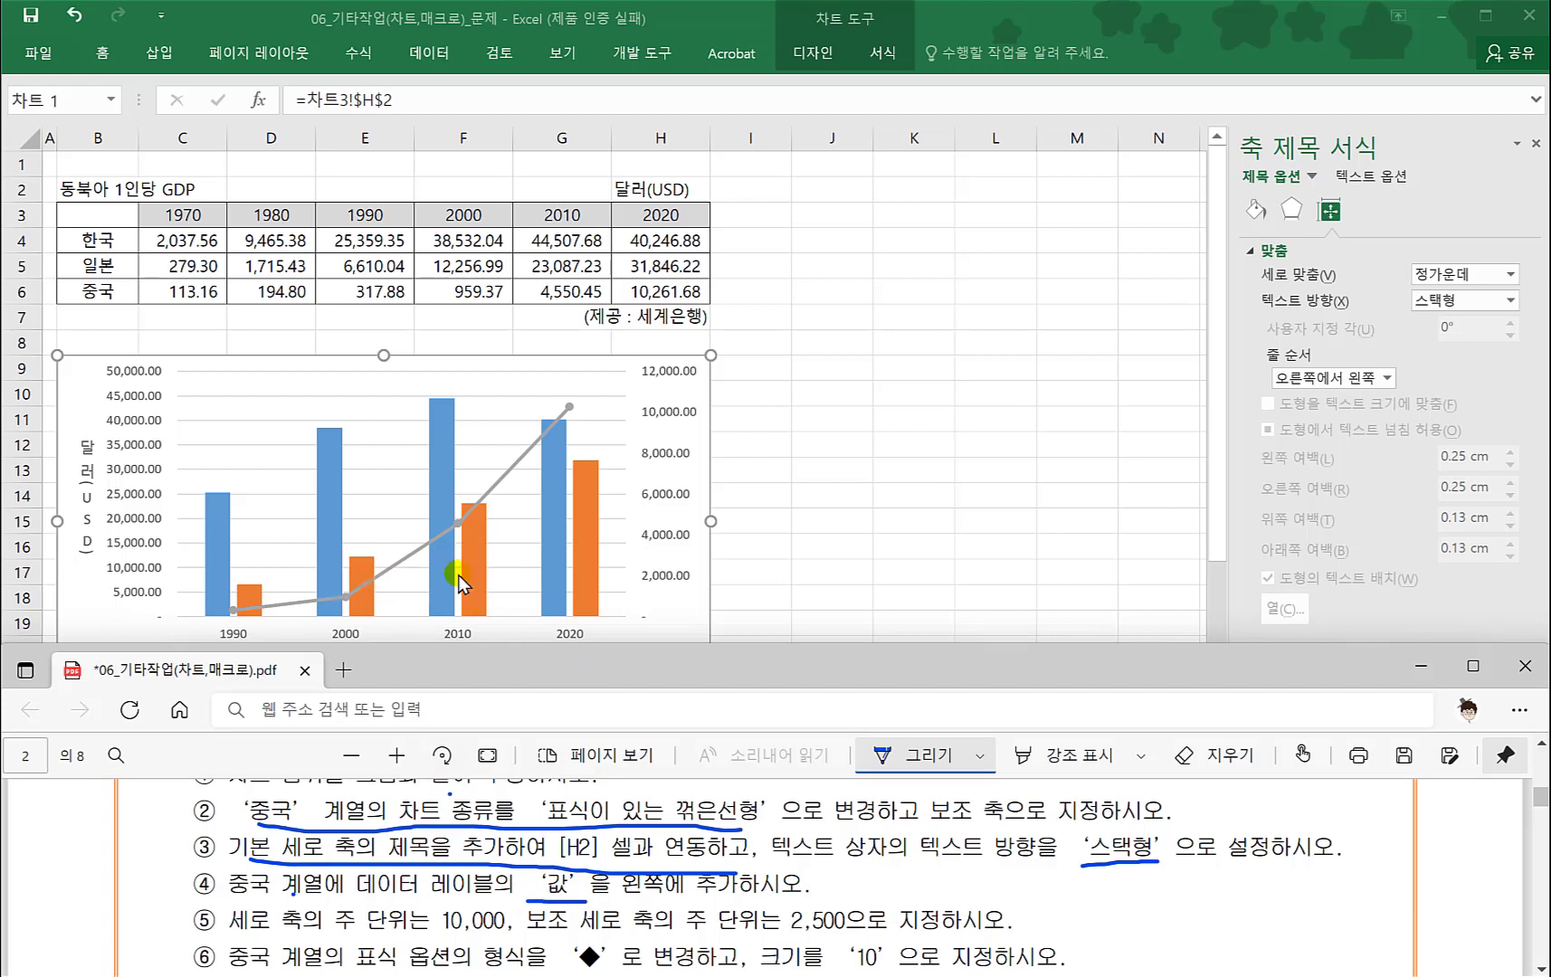
- Add data labels to the 중국 line series, positioned at 왼쪽 of its points
click(493, 486)
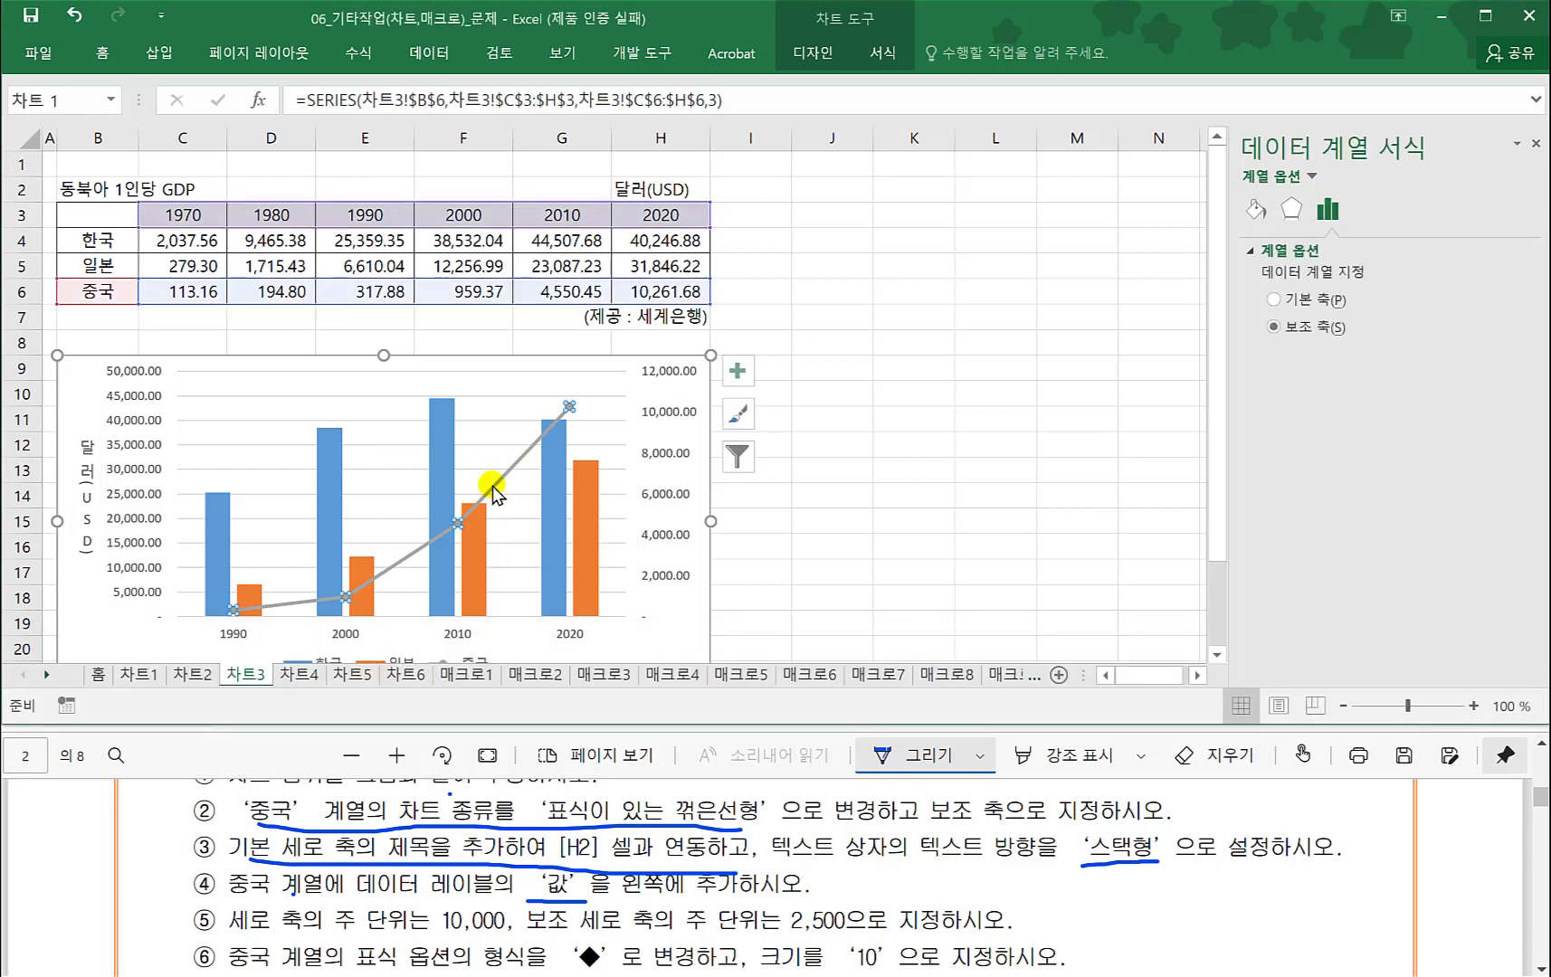
click(739, 371)
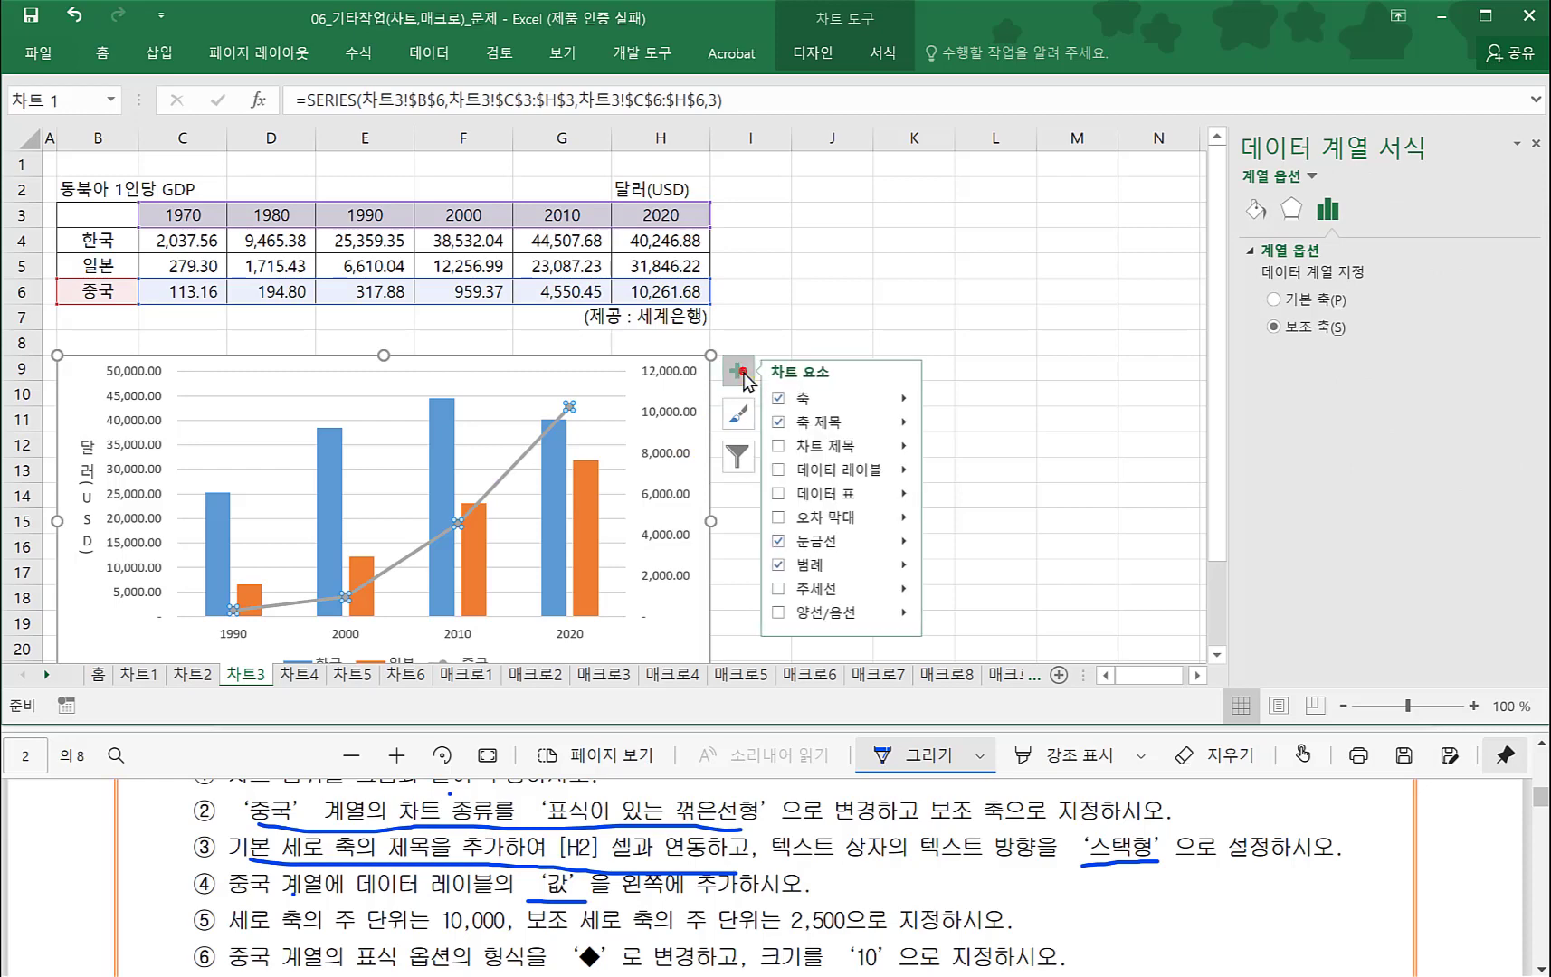
click(903, 471)
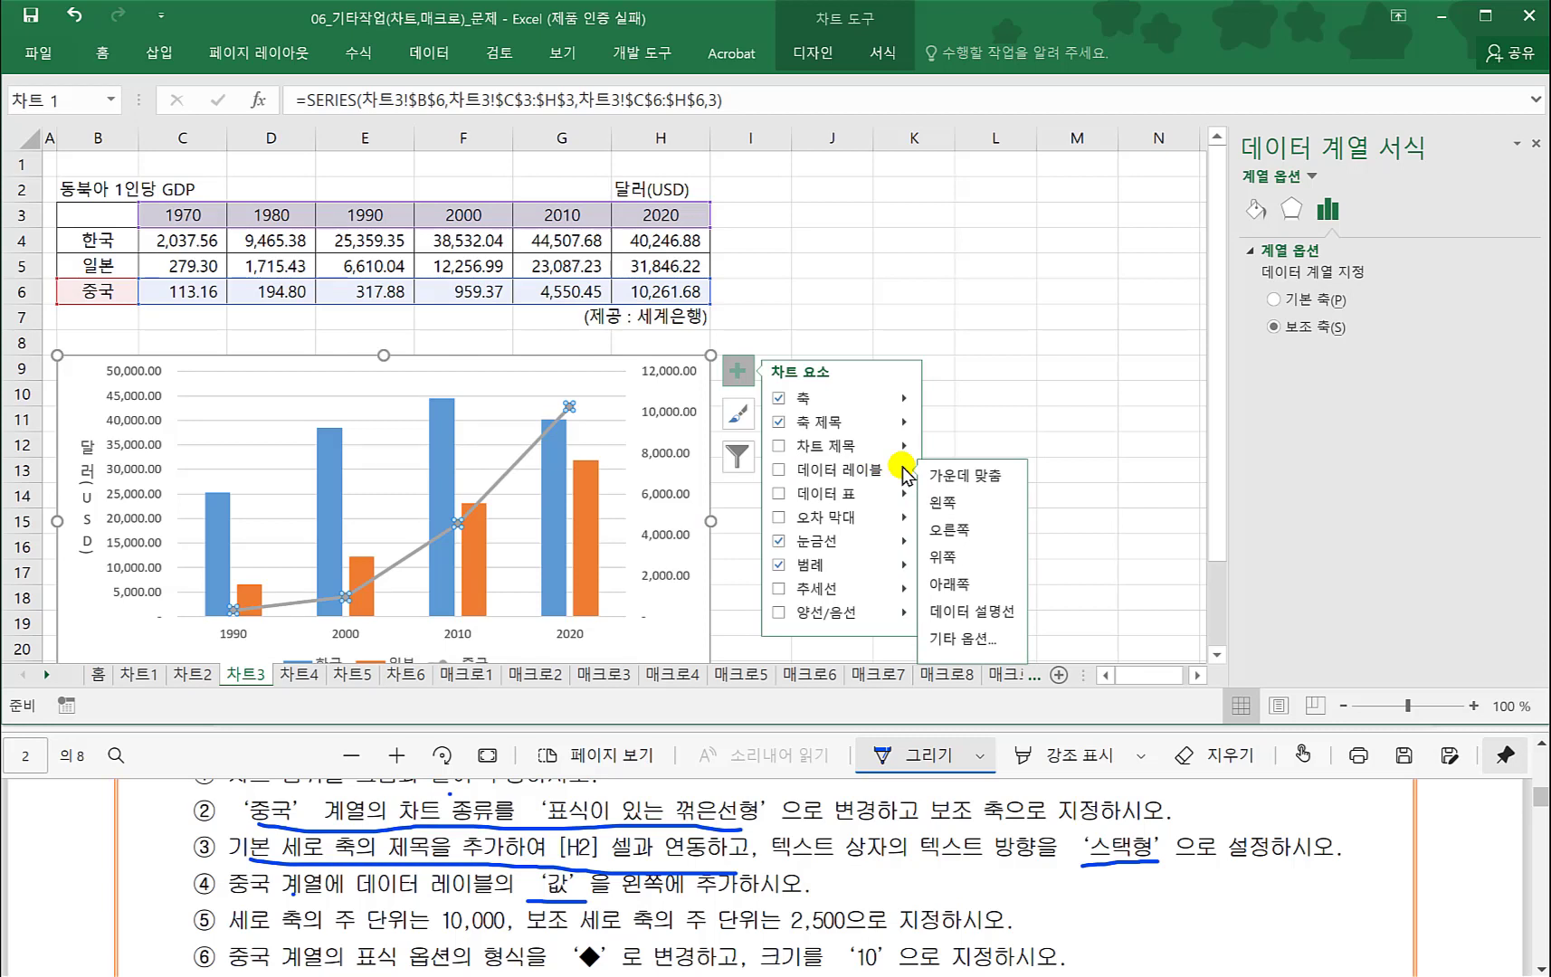
click(952, 513)
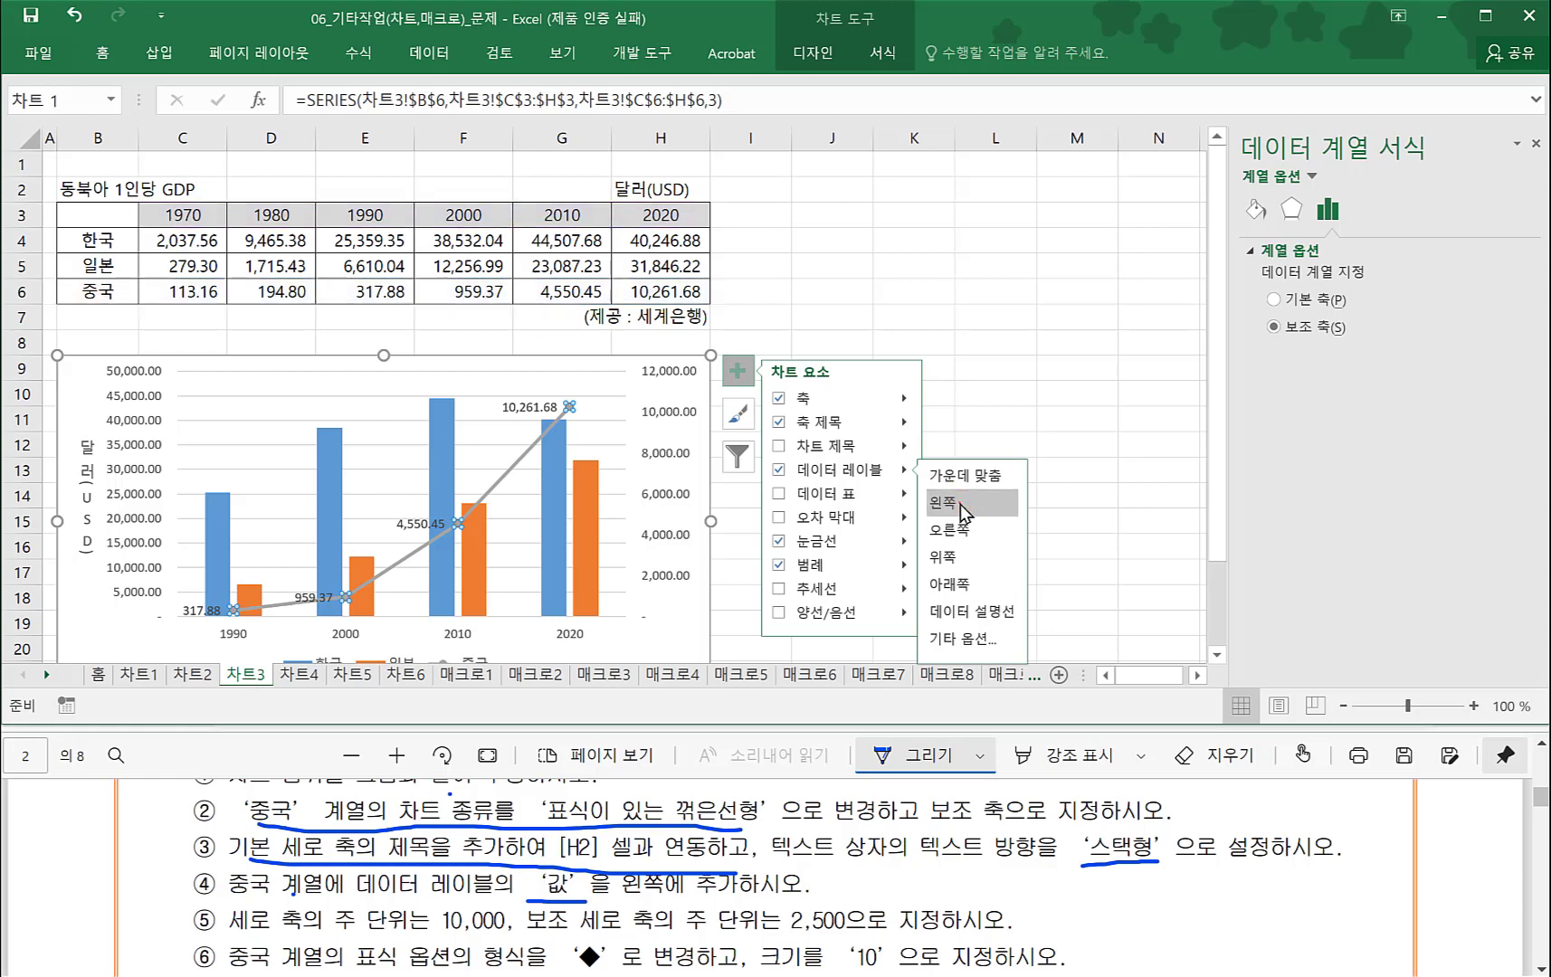
click(1087, 516)
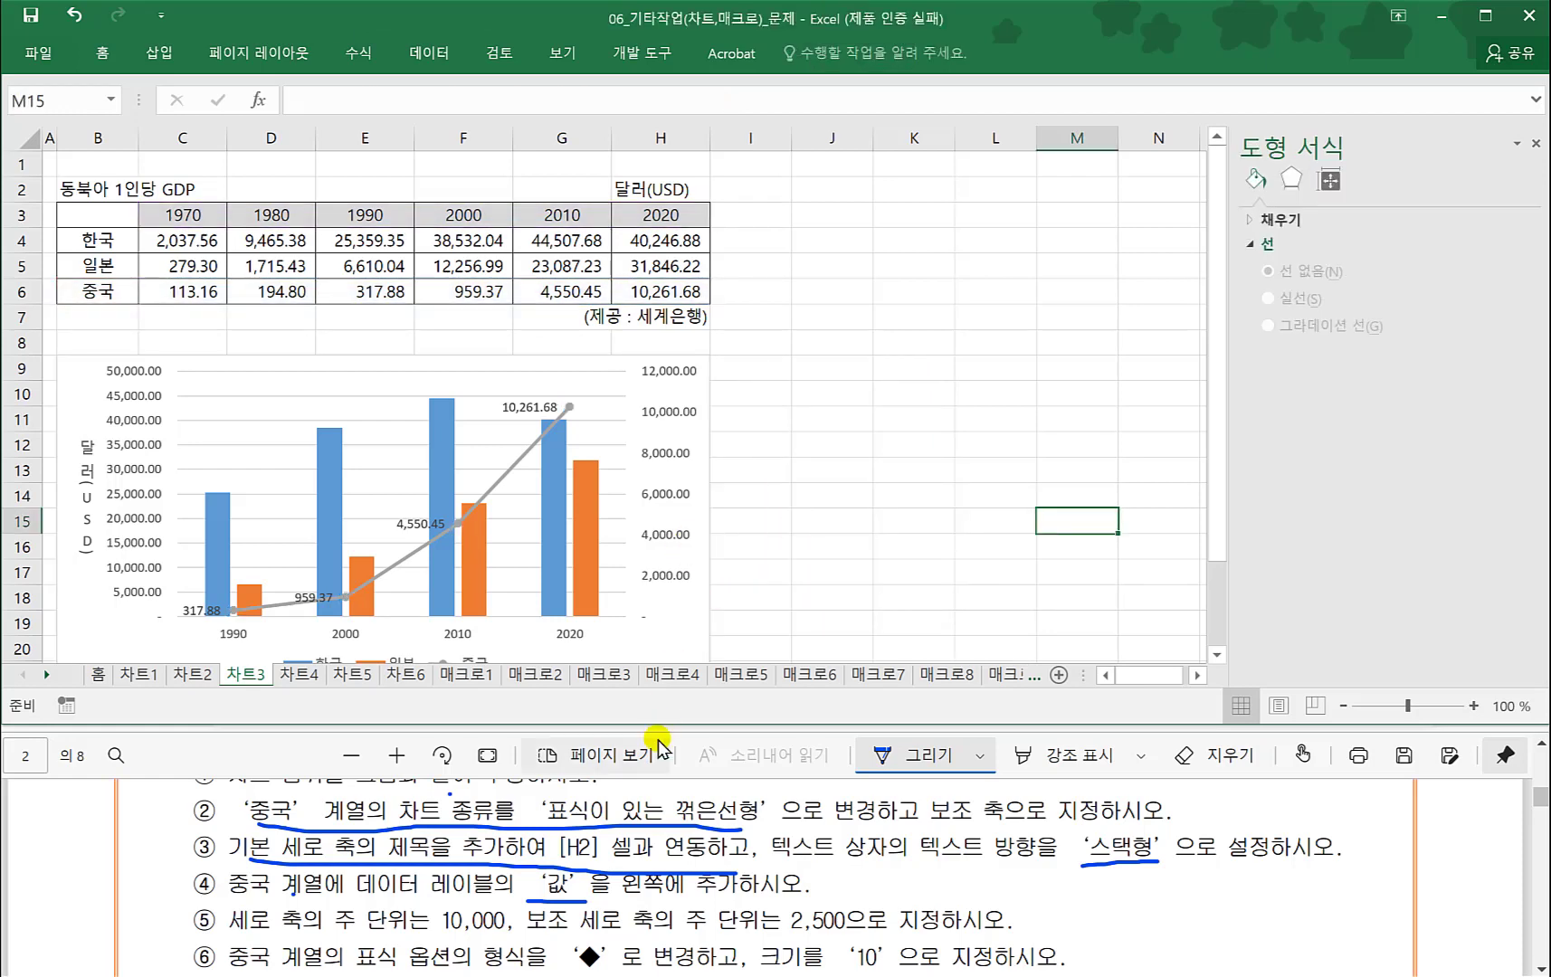
- Underline the major unit values 10,000 and 2,500 in instruction ⑤ of the PDF
click(272, 932)
scroll(337, 937, down, 1)
scroll(333, 938, down, 1)
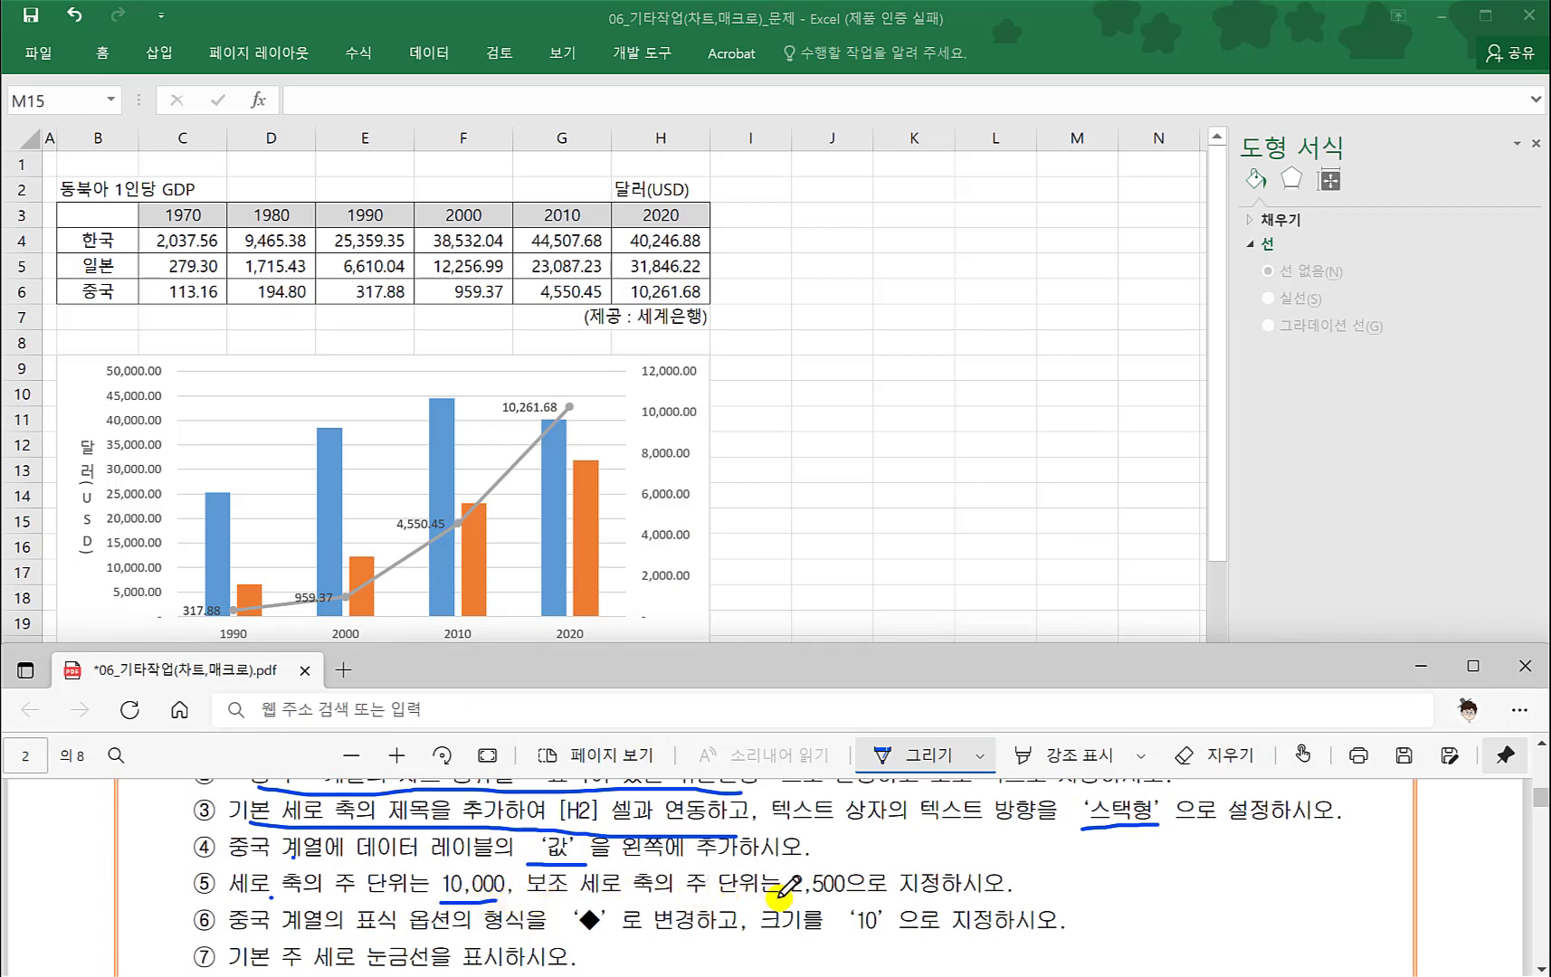
drag(818, 896, 847, 899)
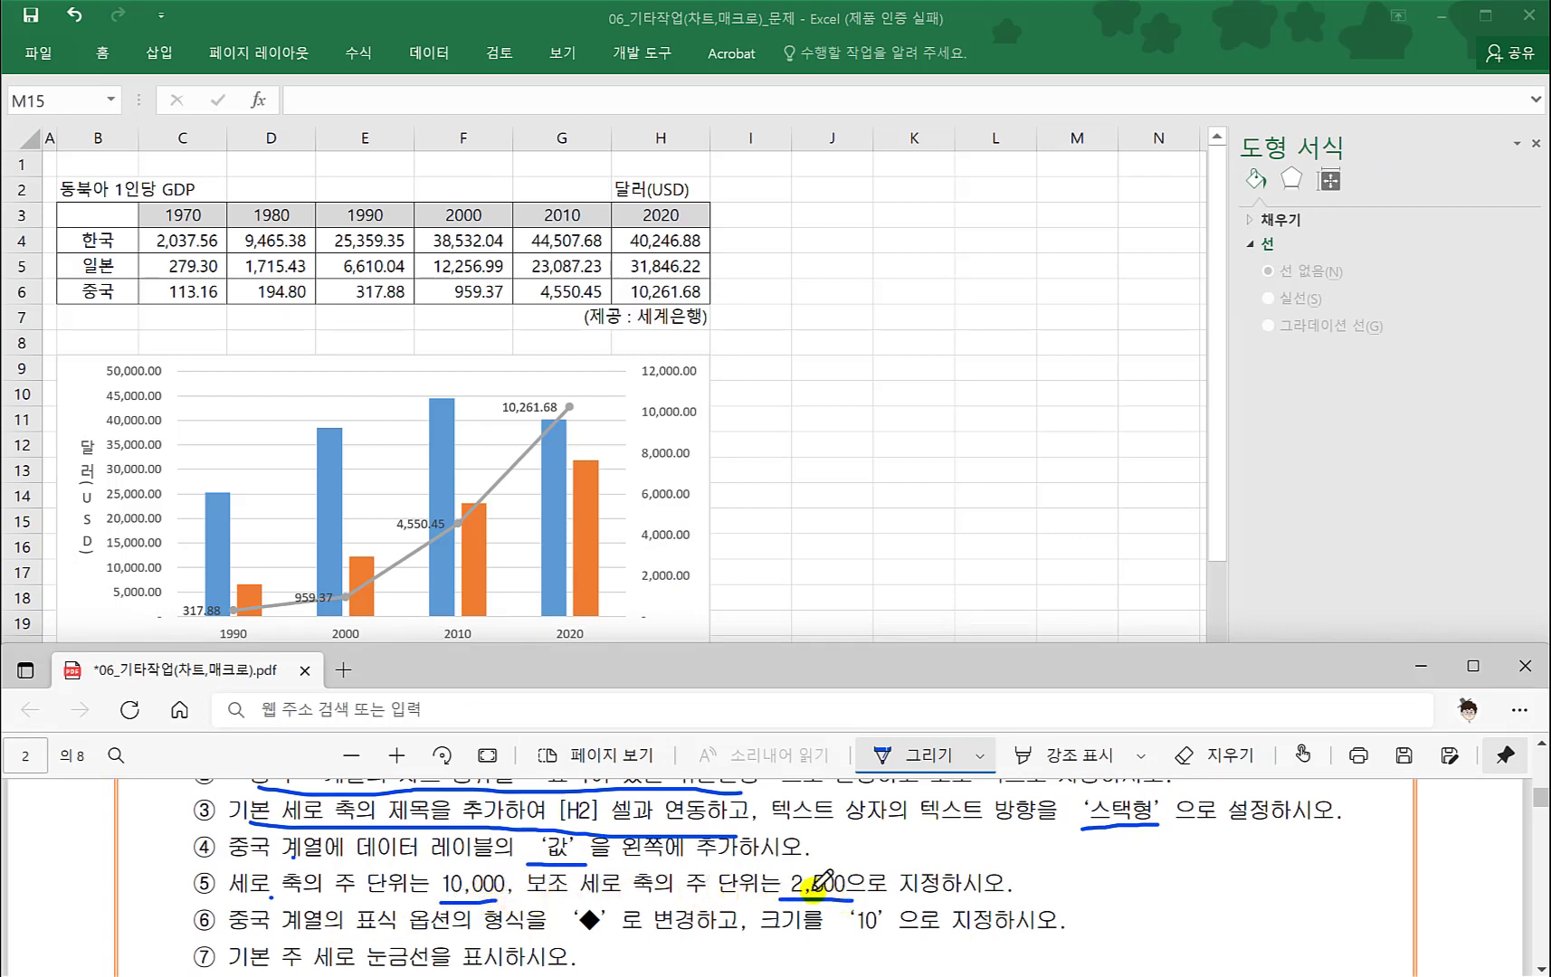
- Set the major unit of the chart's primary vertical axis to 10000
click(132, 517)
click(132, 517)
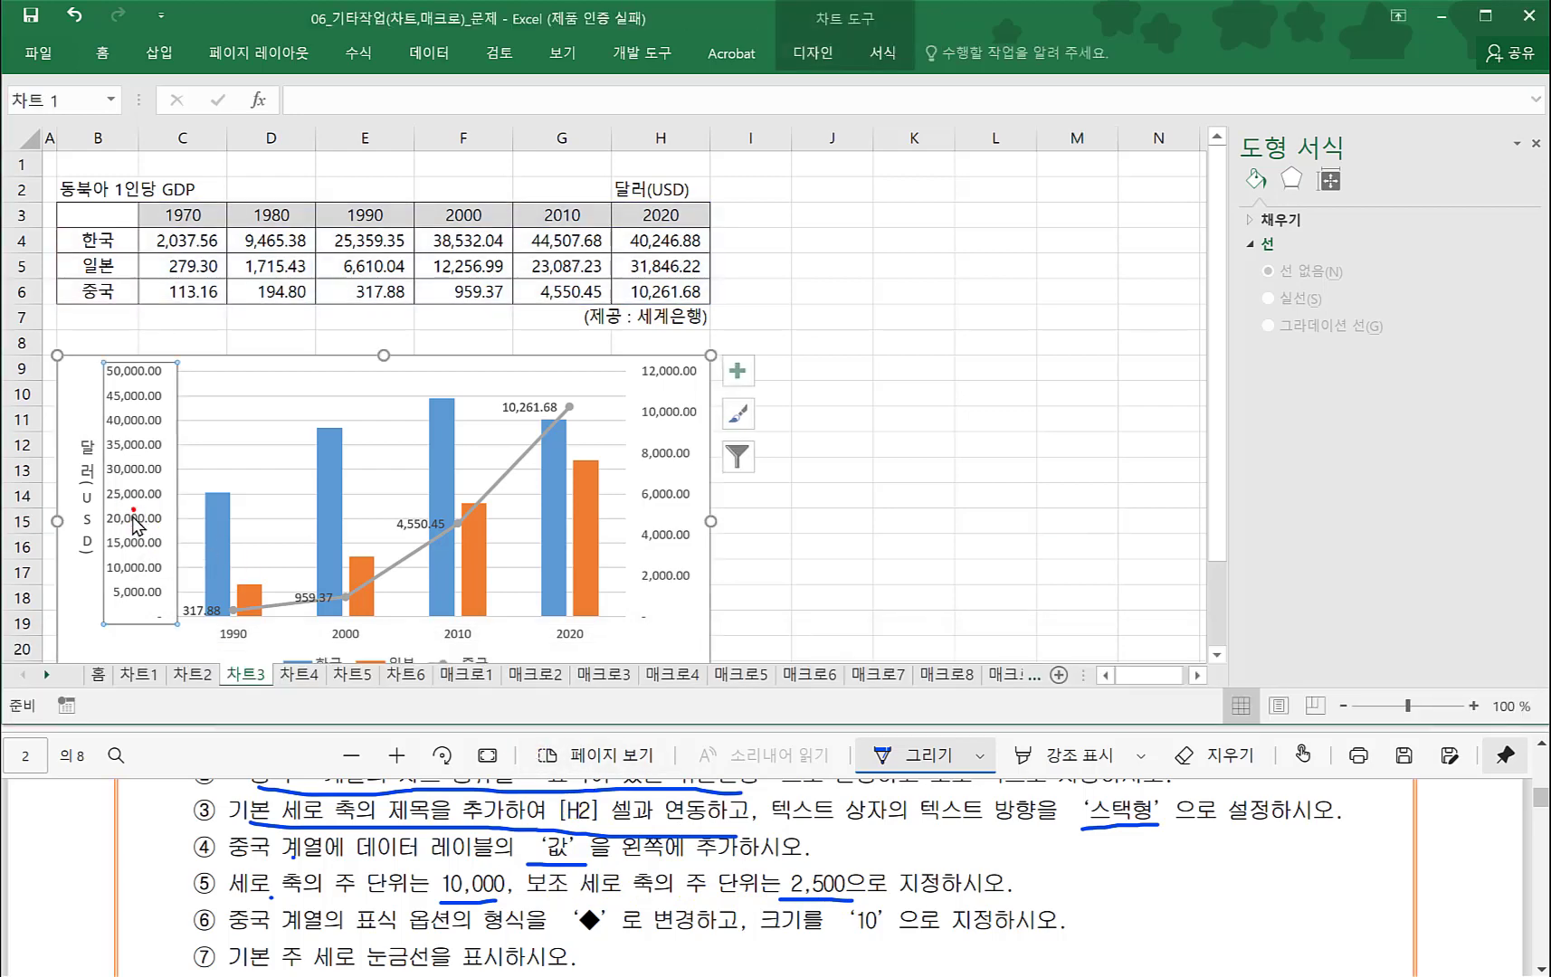
right_click(129, 511)
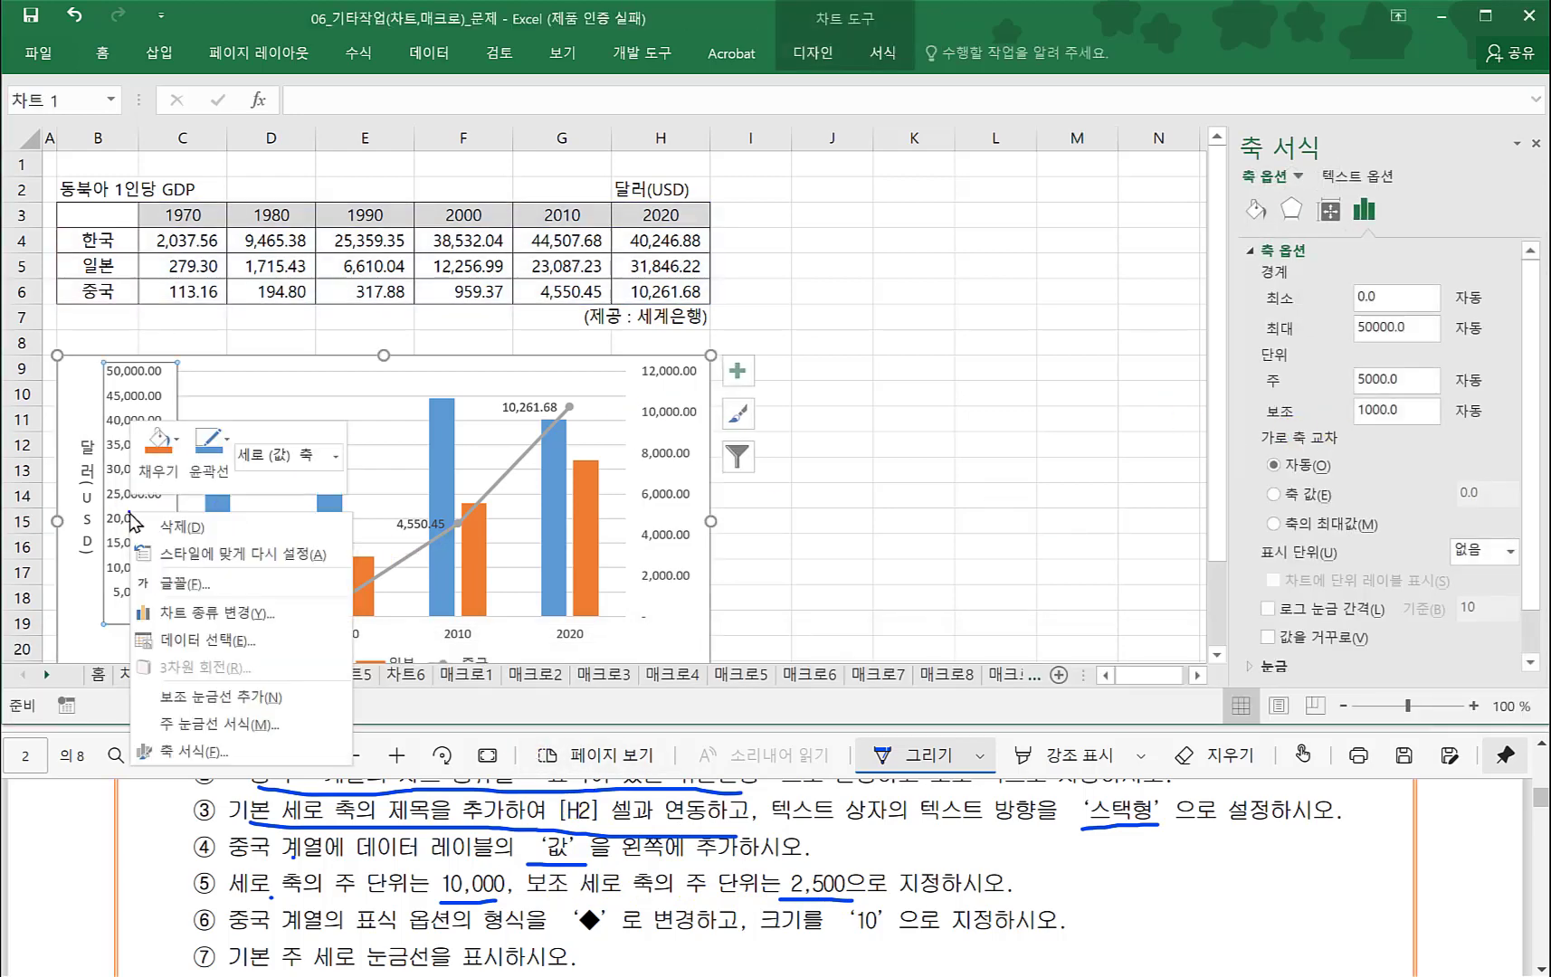
click(190, 754)
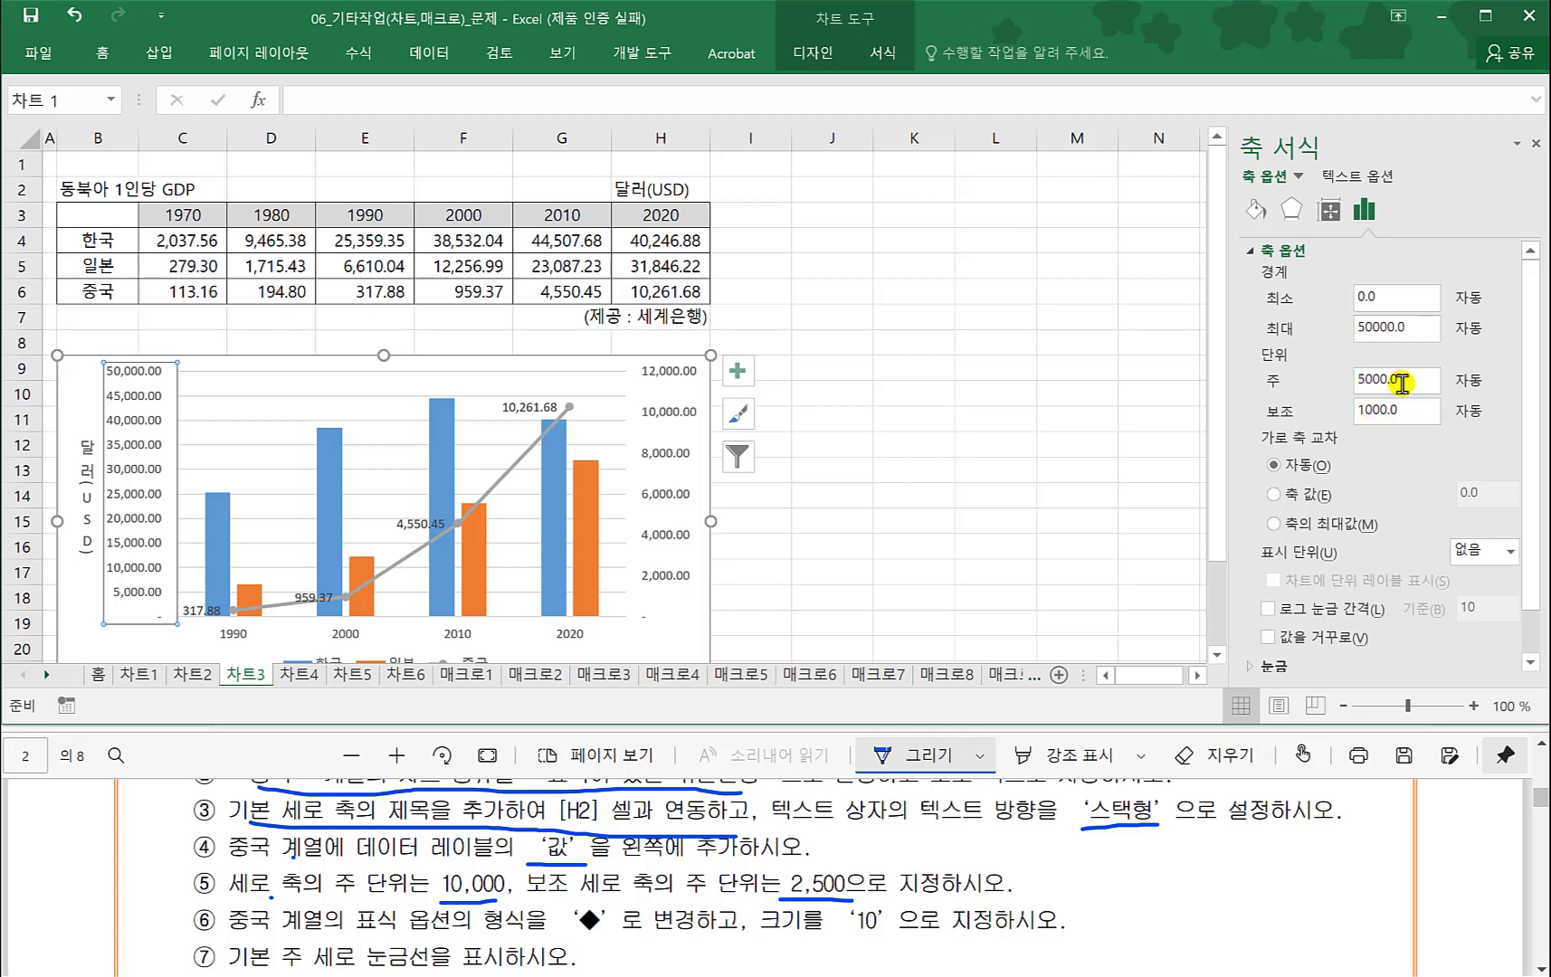
drag(1409, 381, 1306, 392)
text(1)
key(Return)
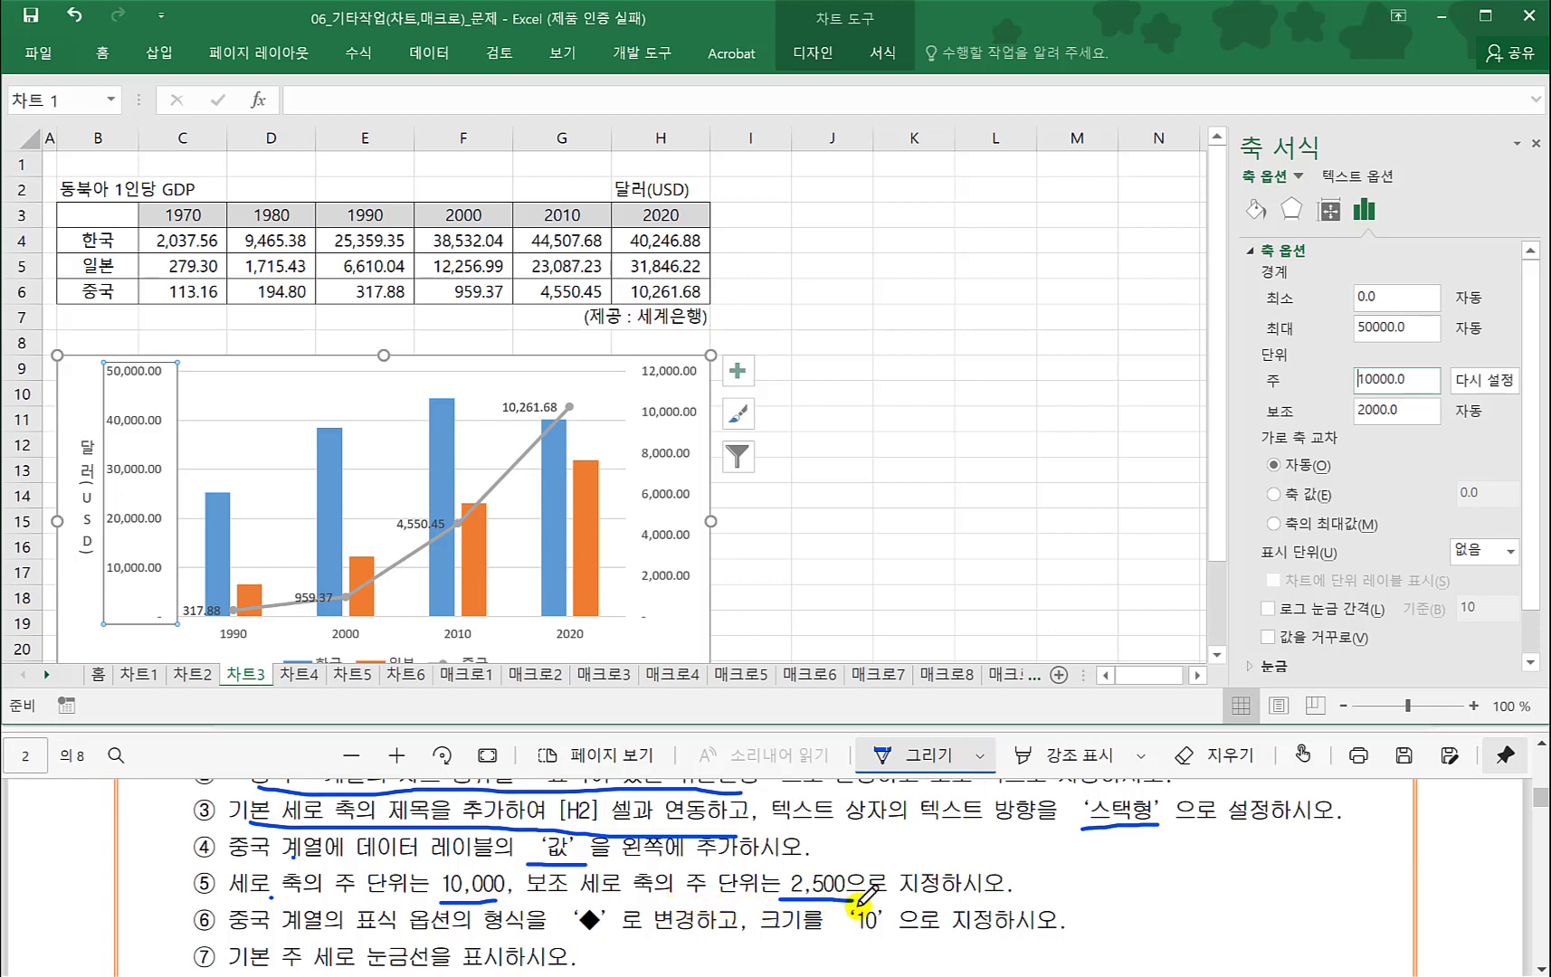
- Set the major unit of the chart's secondary vertical axis to 2500
click(667, 538)
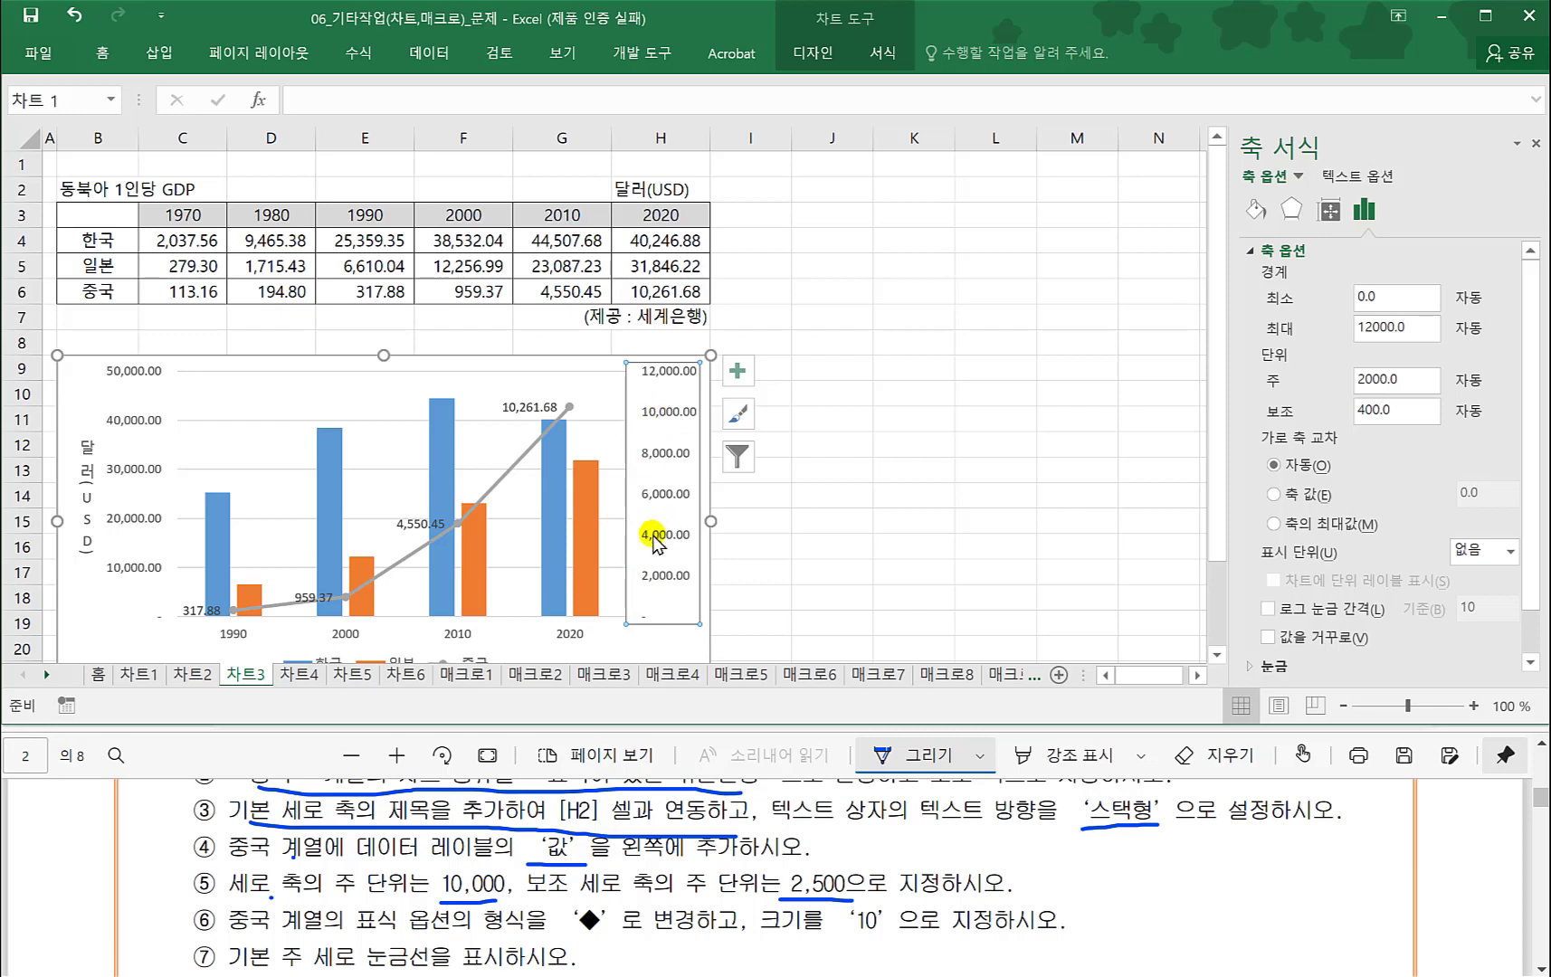
double_click(1404, 381)
text(2500)
key(Return)
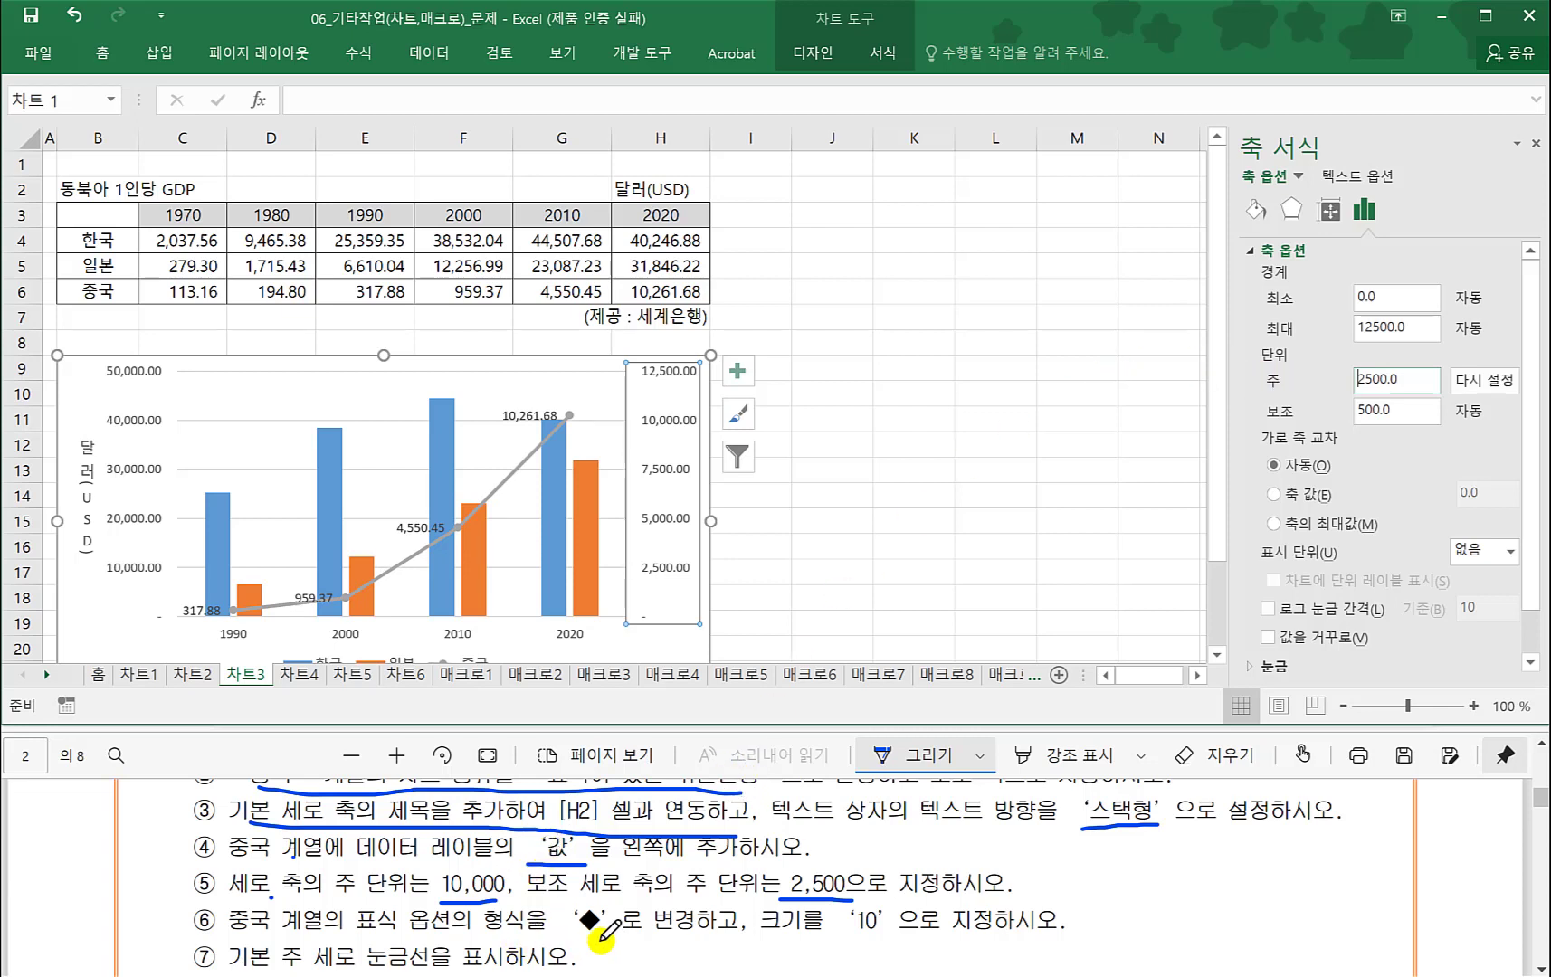
- Underline the ◆ marker type and the size 10 in instruction ⑥ of the PDF
click(572, 937)
drag(573, 941, 600, 947)
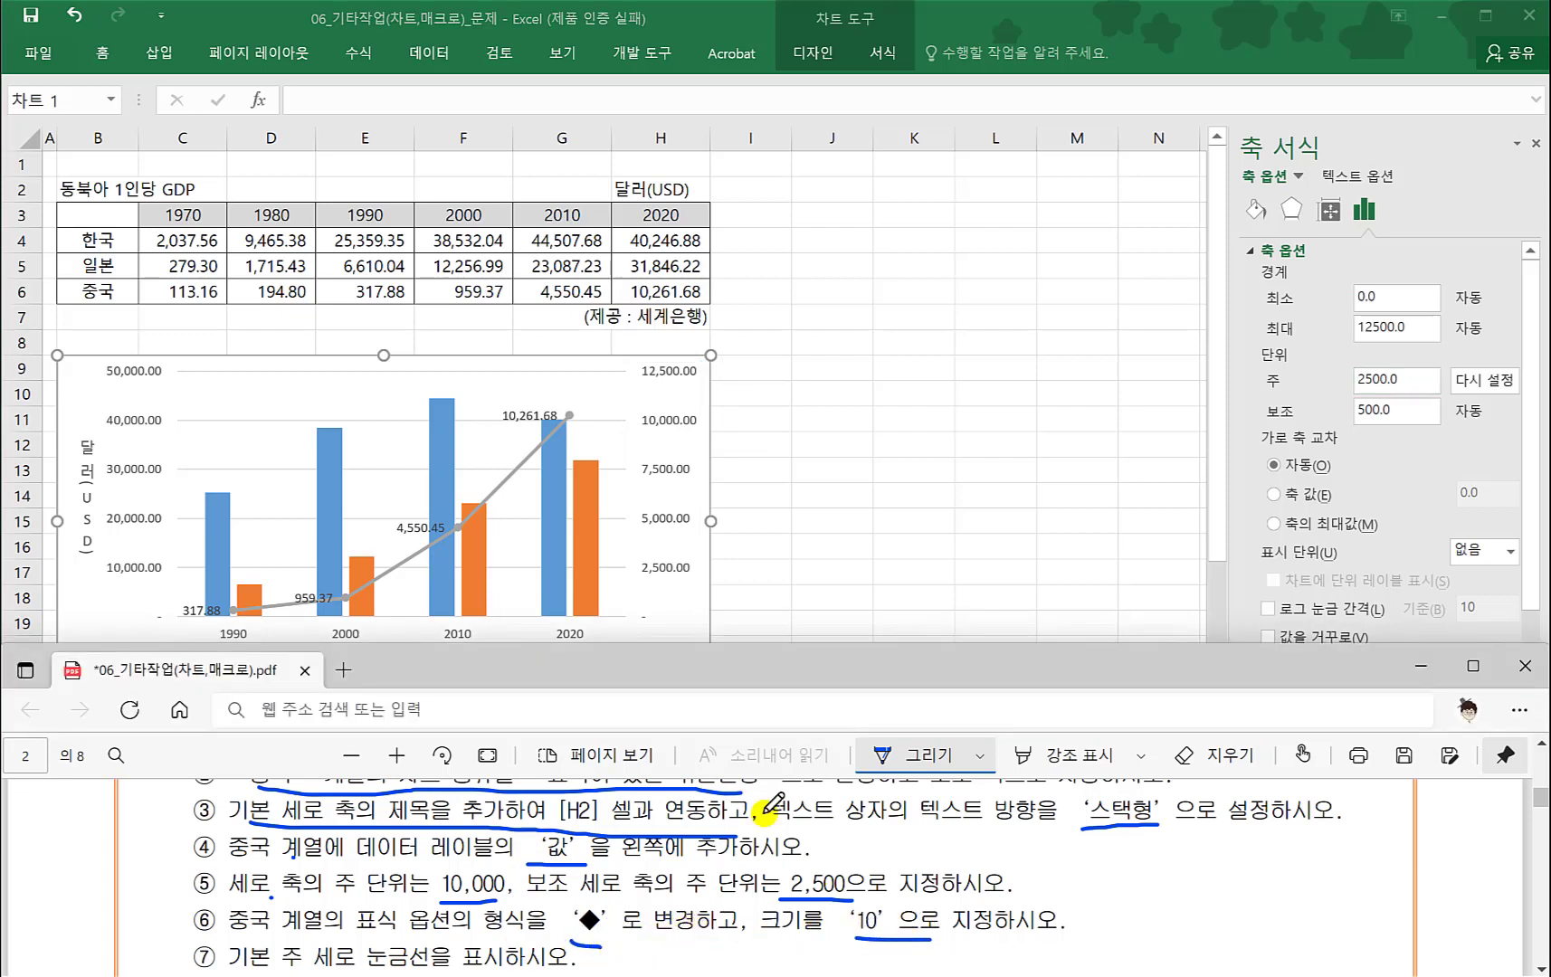
- Set the 중국 series markers to the built-in ◆ type with size 10
click(569, 417)
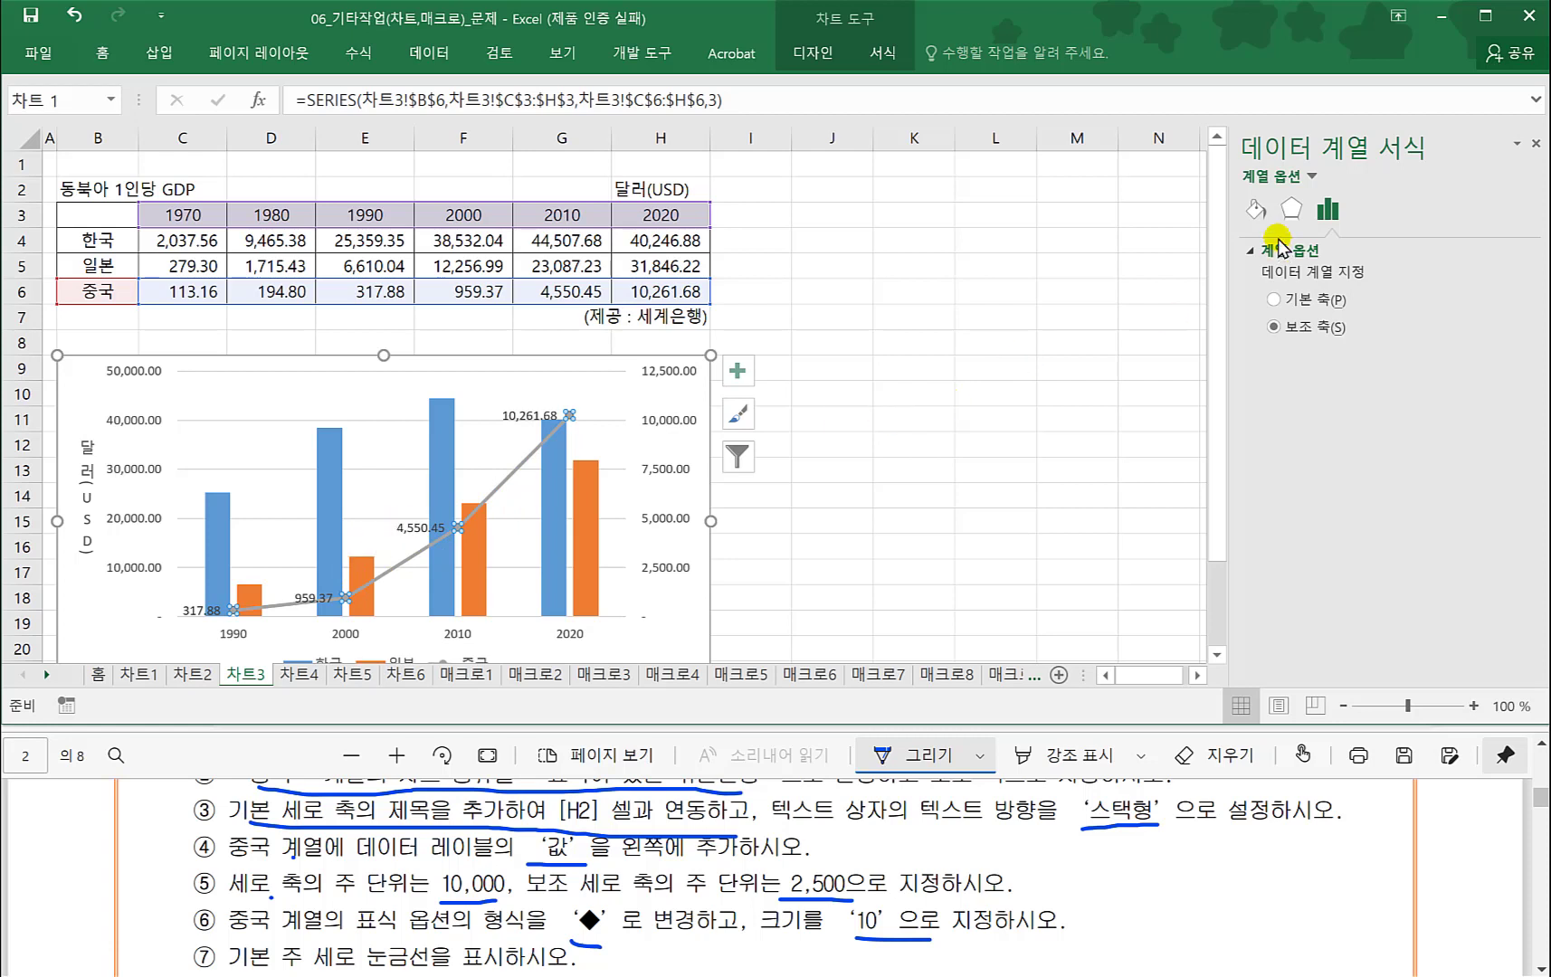
click(1255, 213)
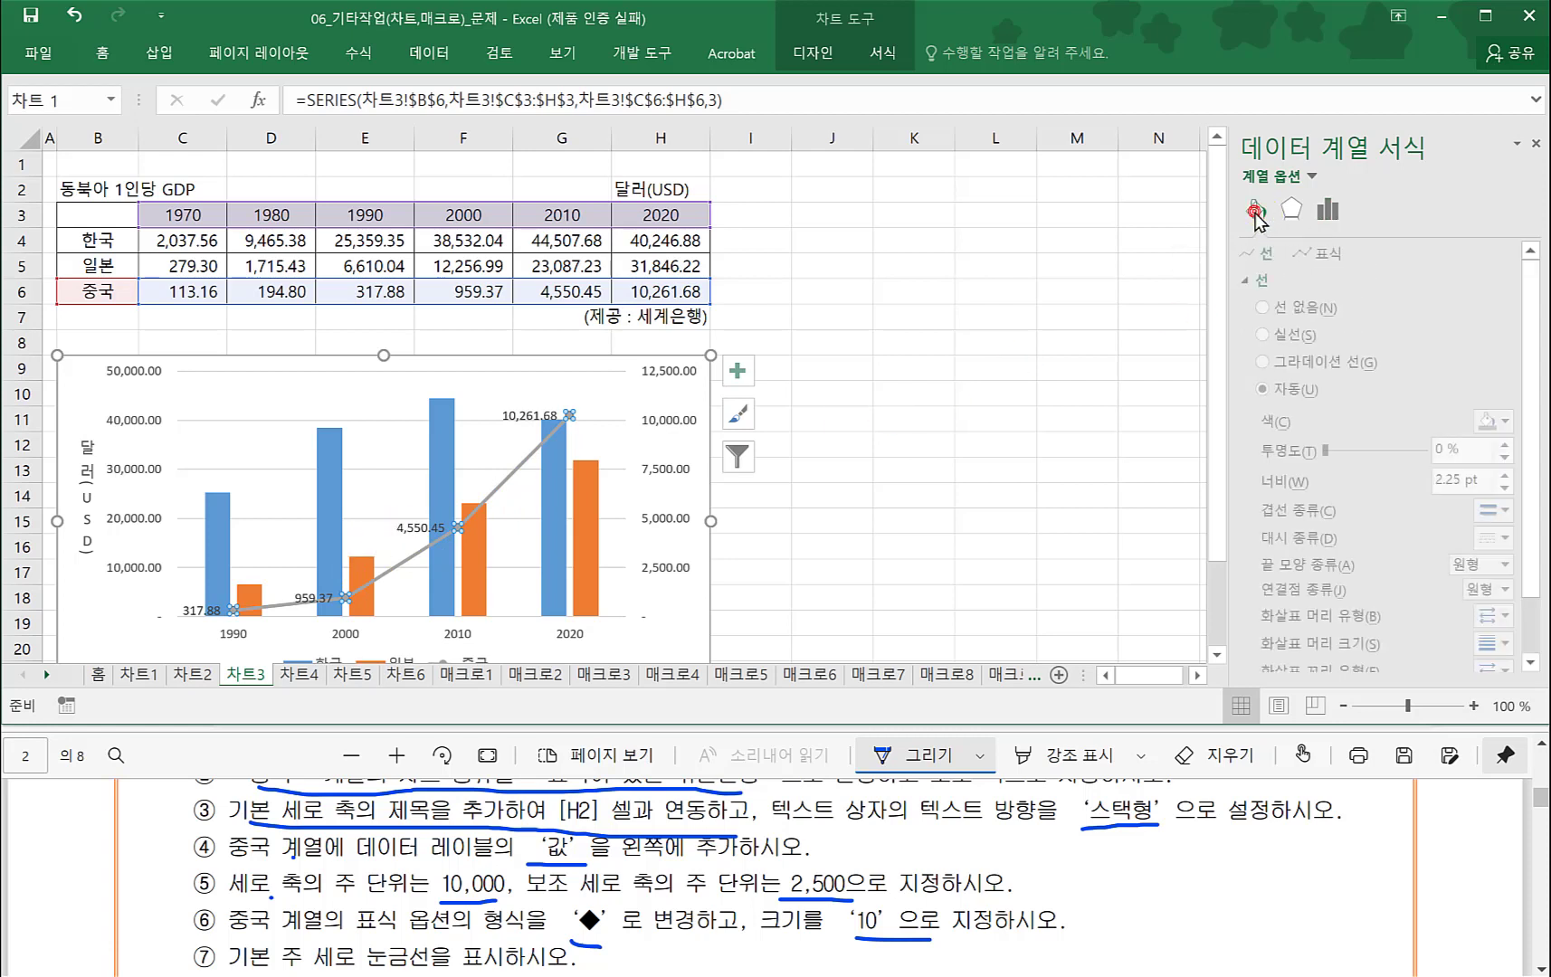
click(1321, 256)
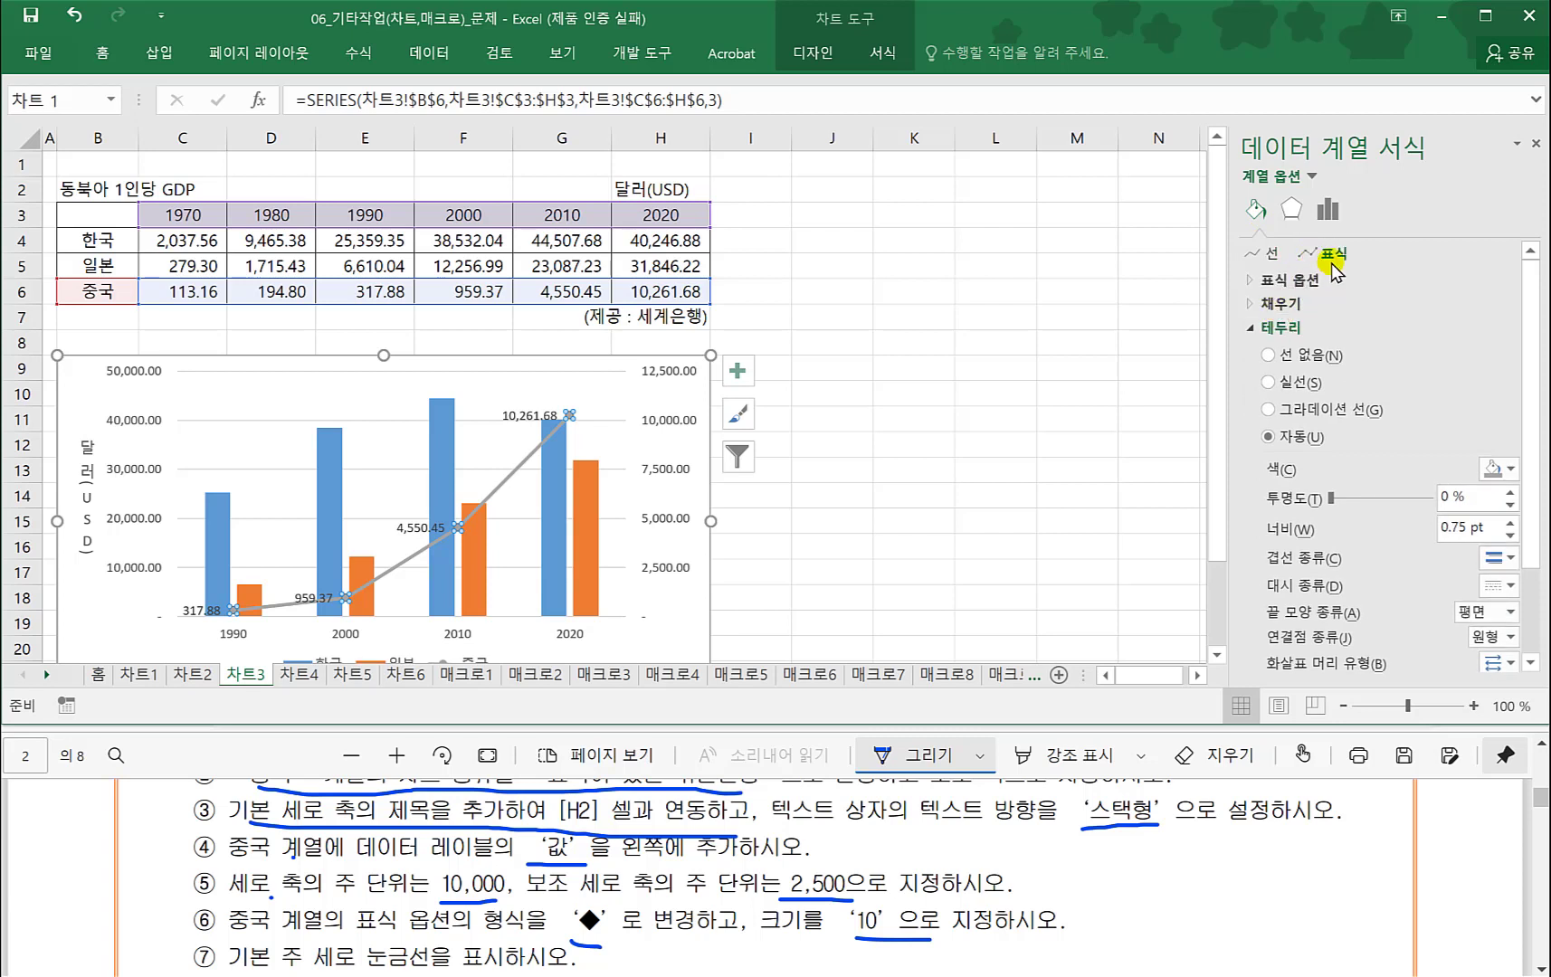
click(1260, 286)
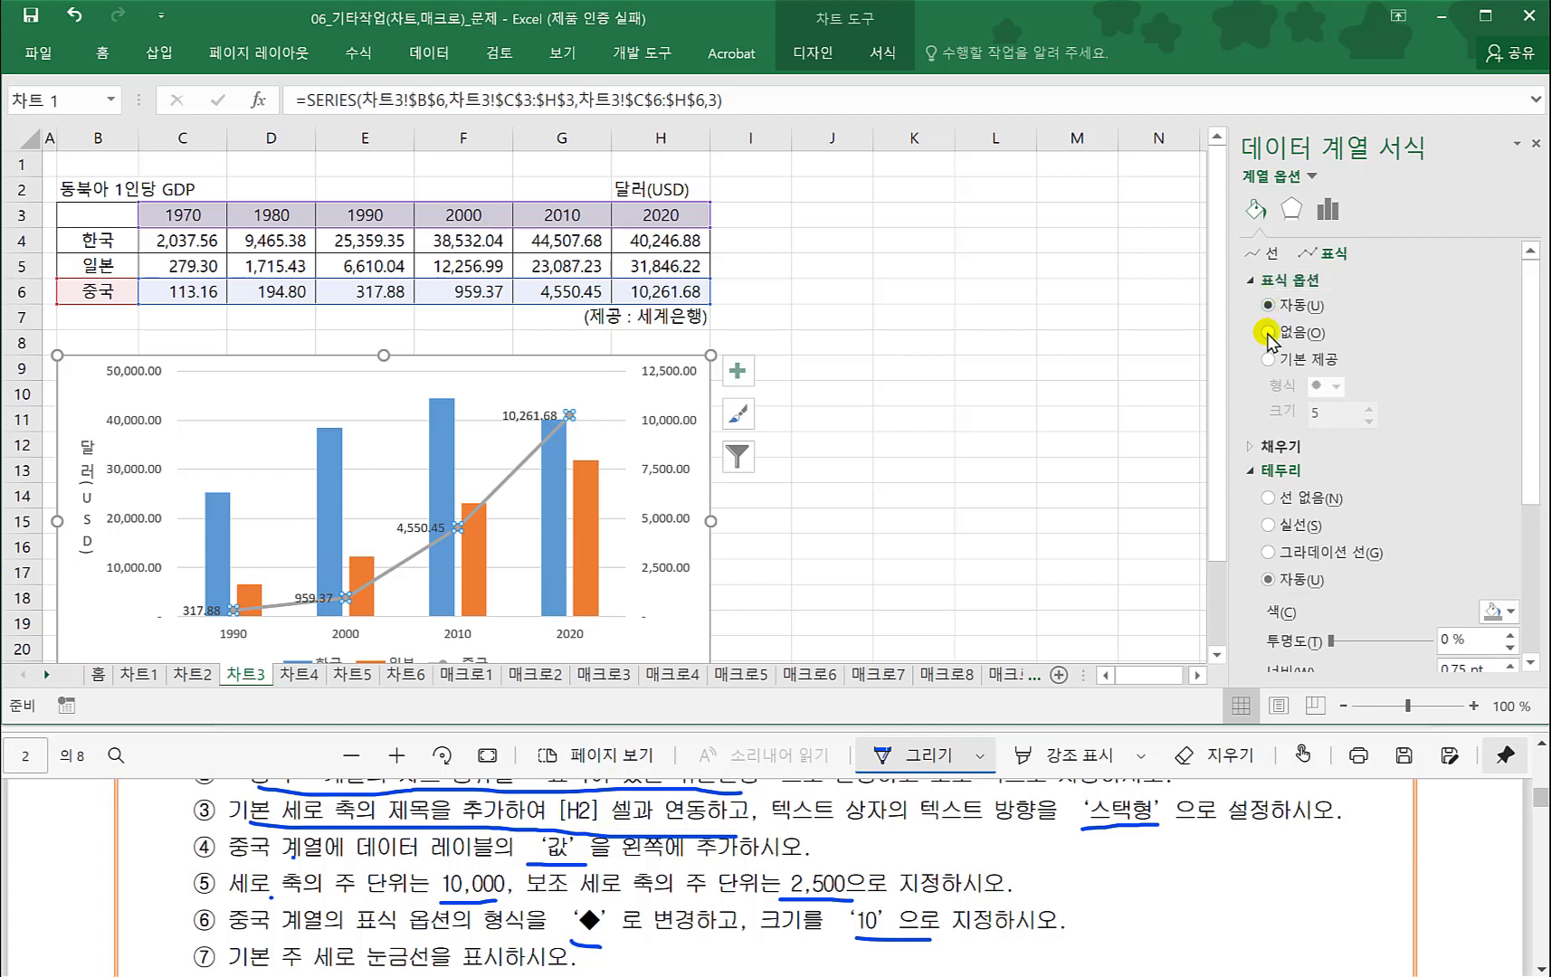
click(1266, 363)
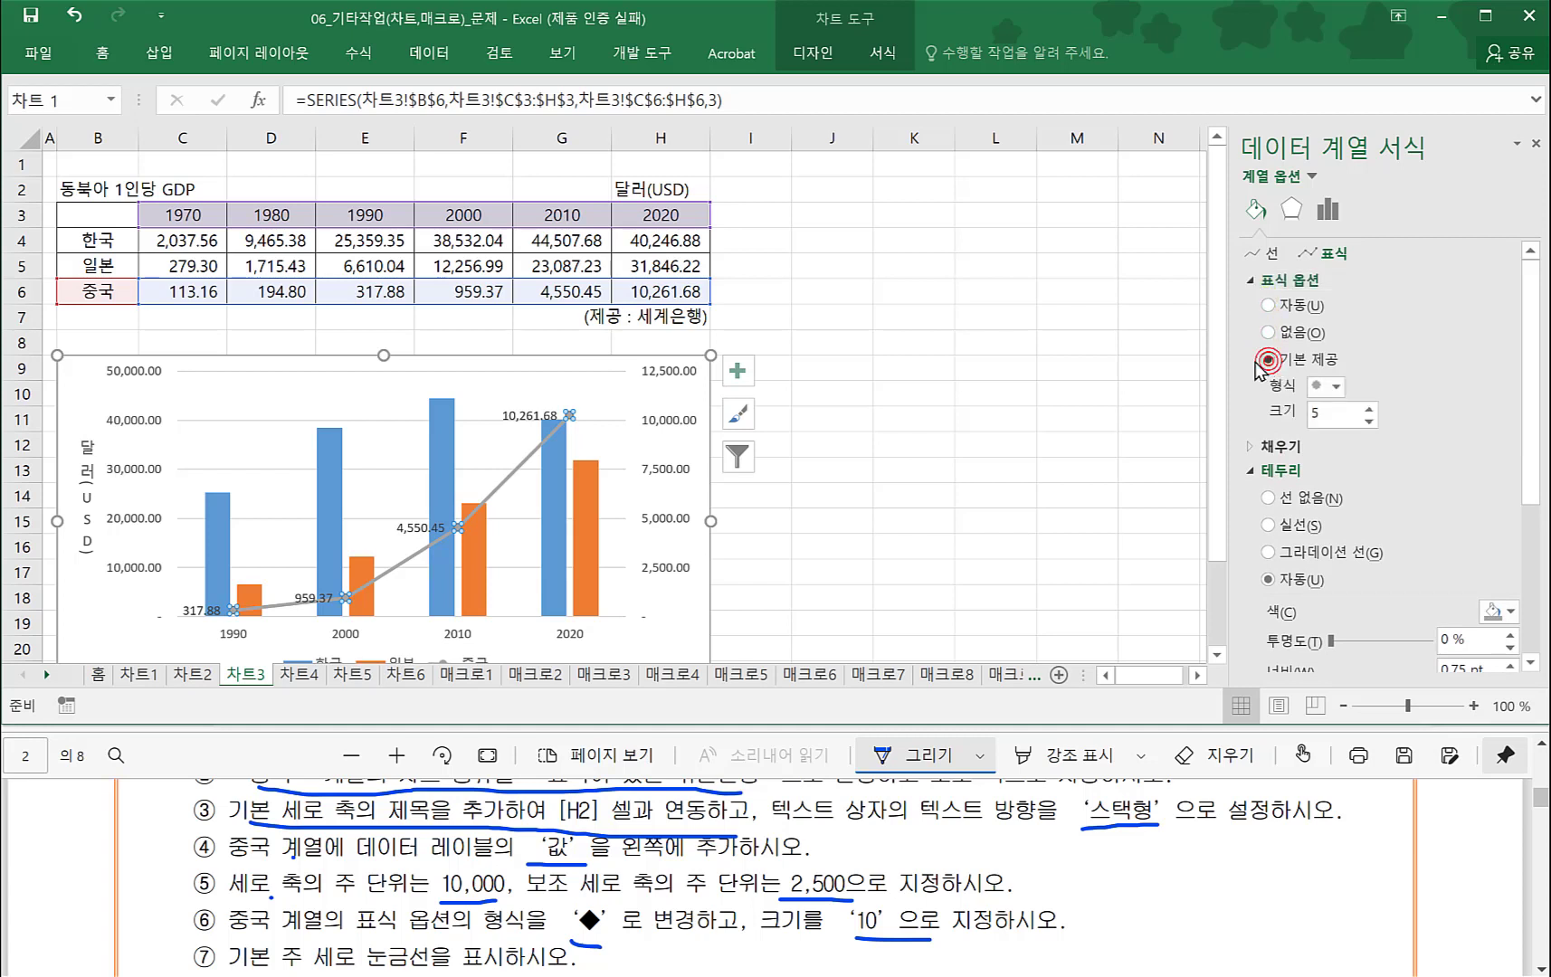
click(1334, 387)
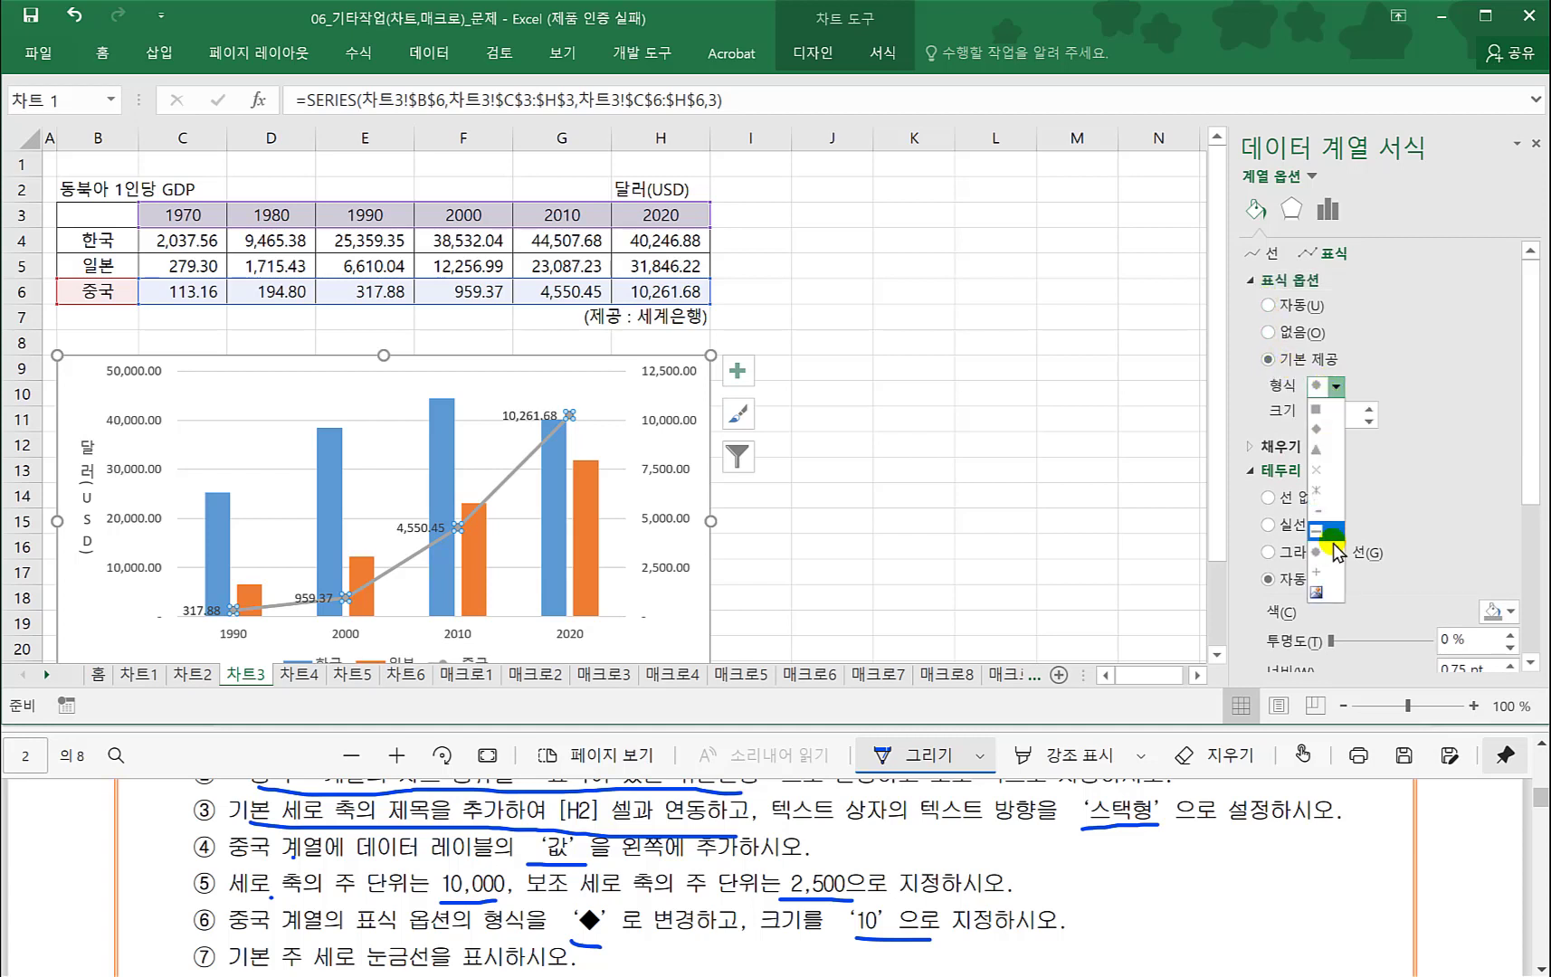
click(1324, 553)
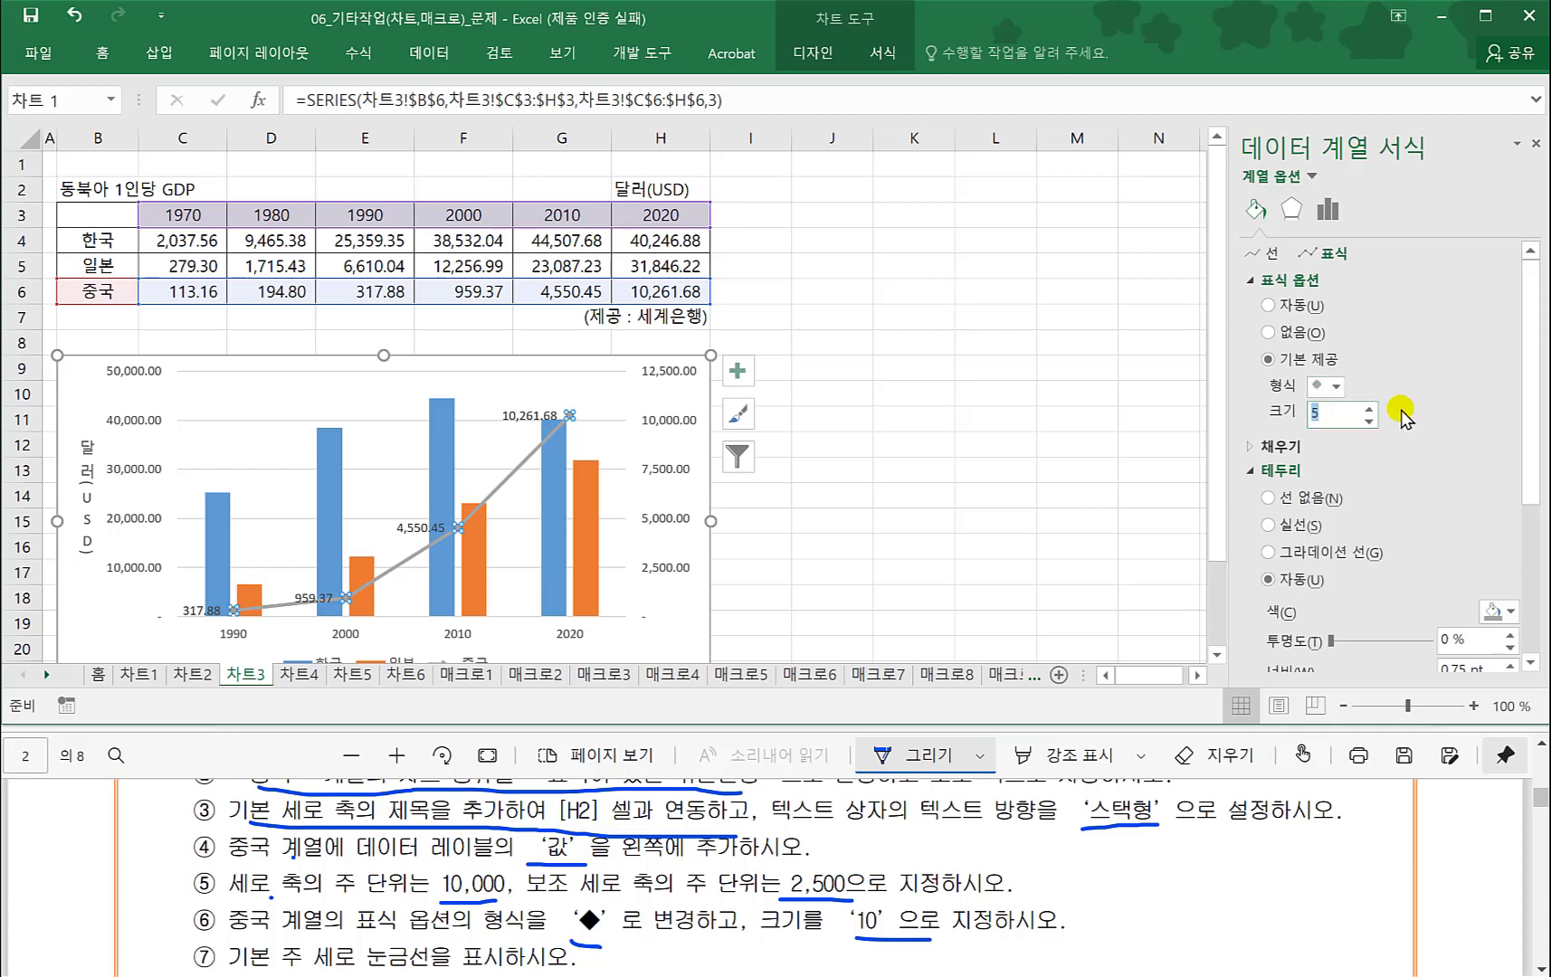
key(Return)
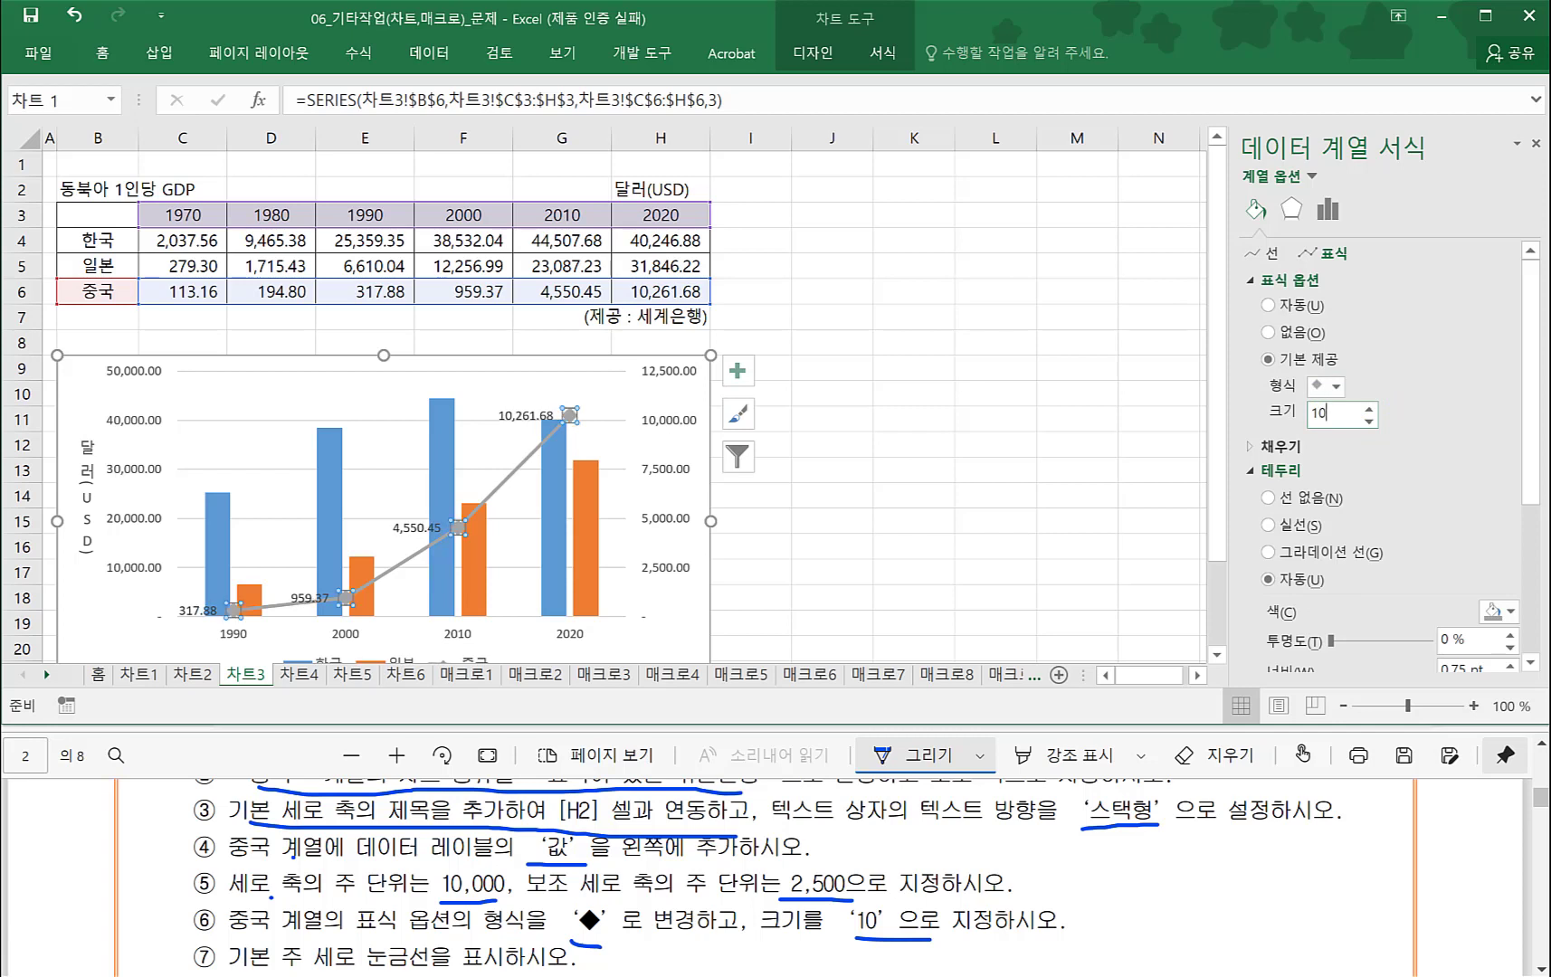
click(826, 518)
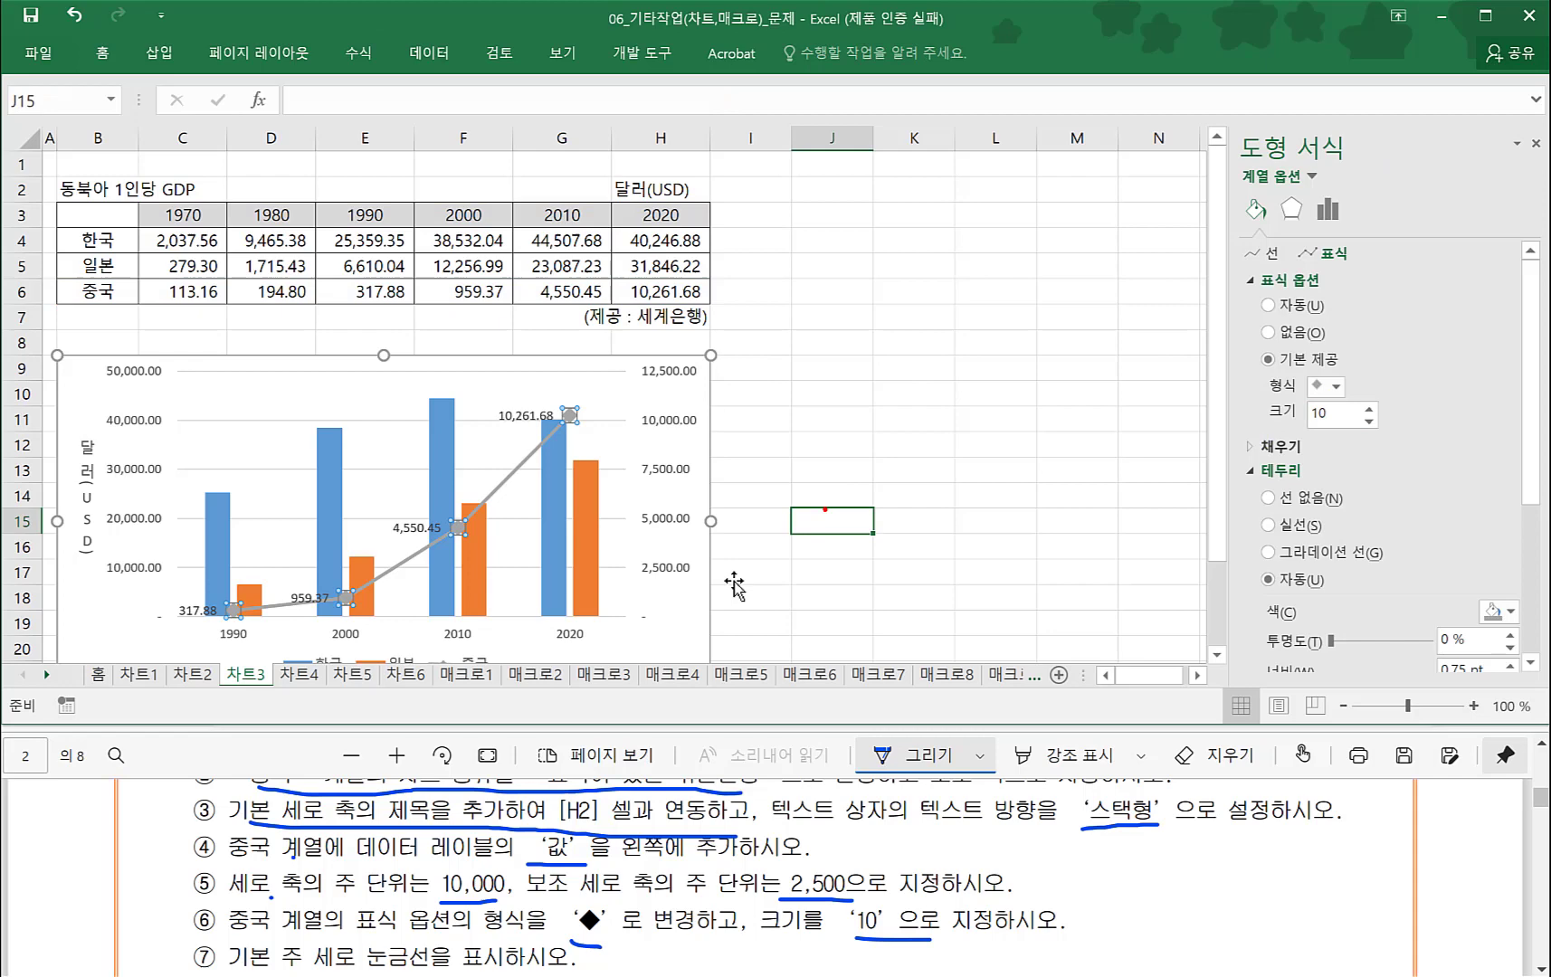
- Show the primary major vertical gridlines (기본 주 세로) on the chart, as instruction ⑦ of the PDF requires
click(437, 806)
scroll(425, 819, down, 1)
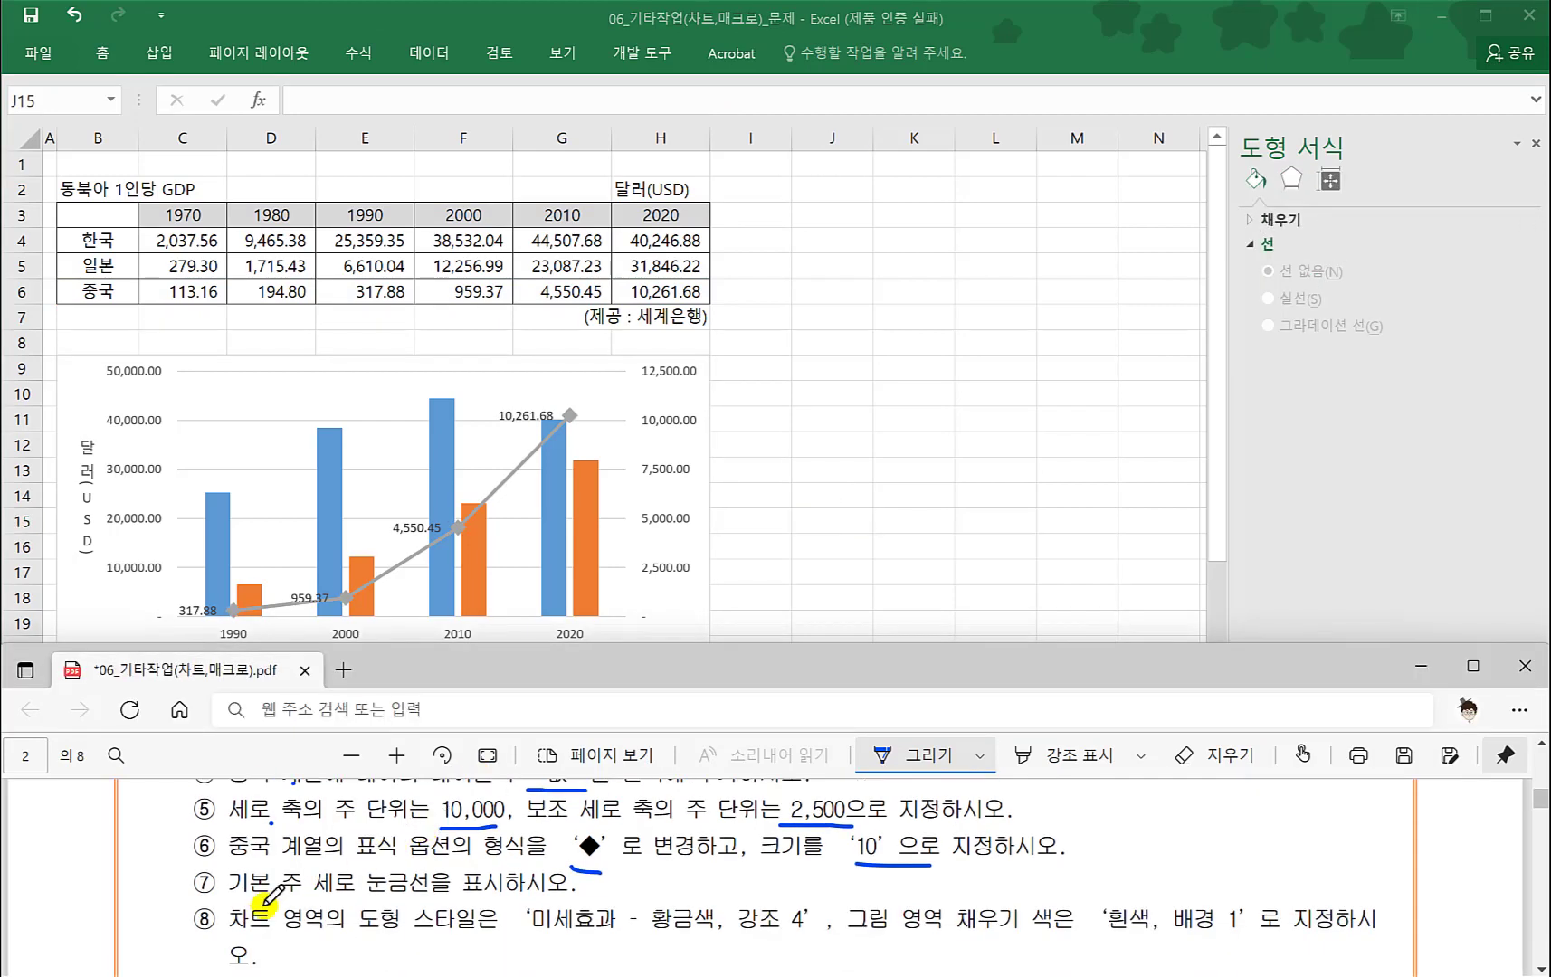
click(683, 495)
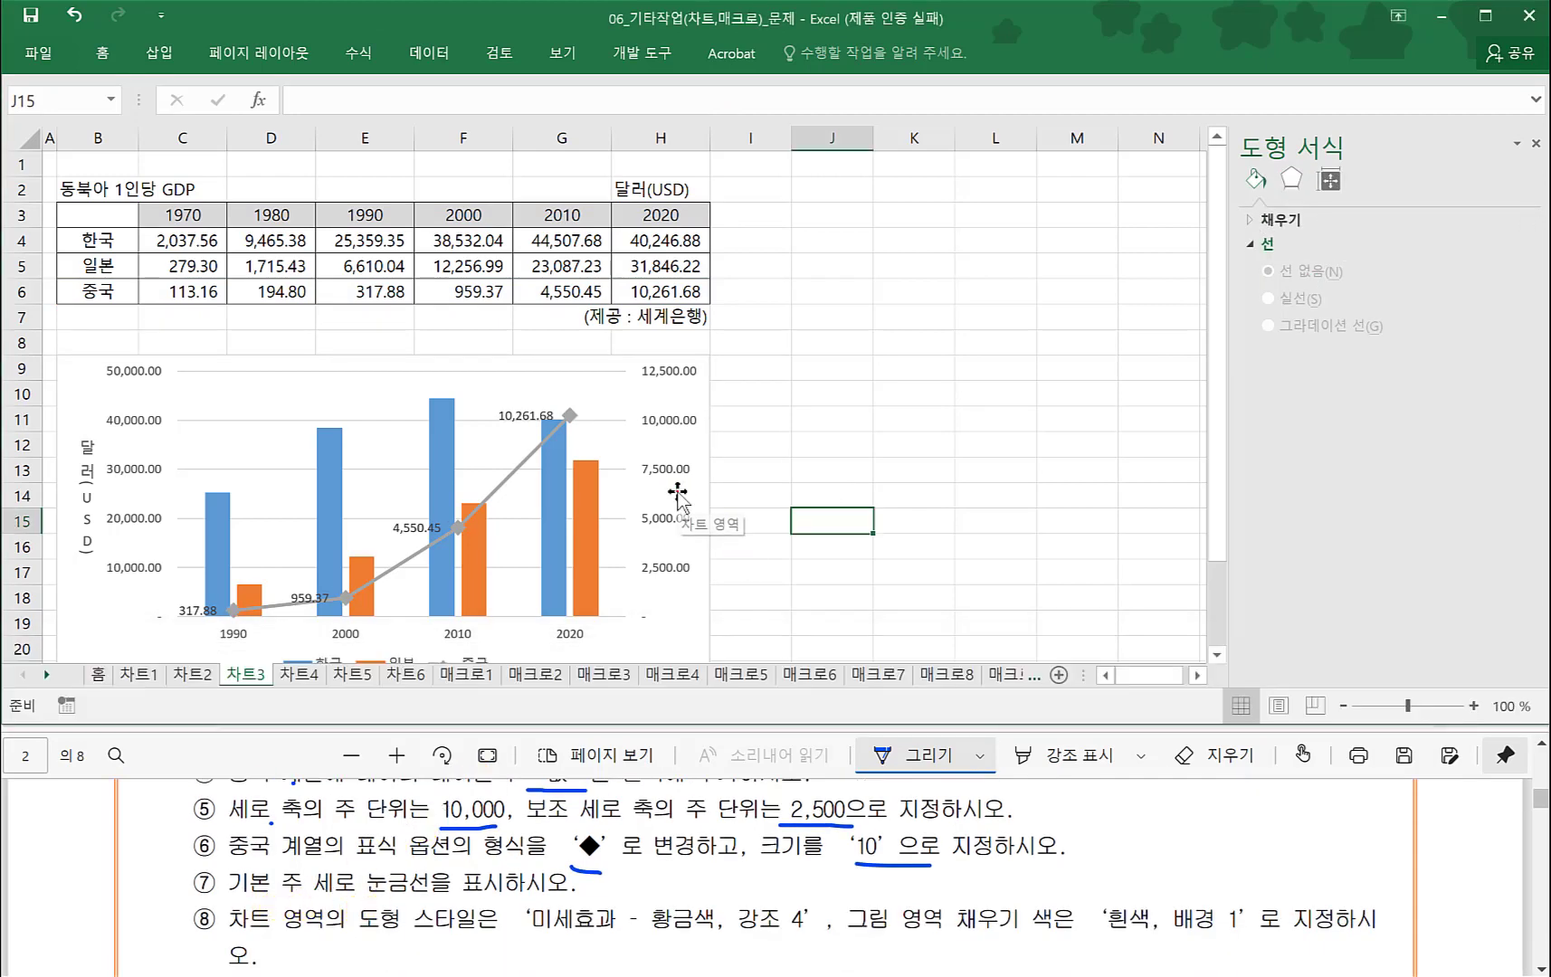
click(679, 495)
click(738, 370)
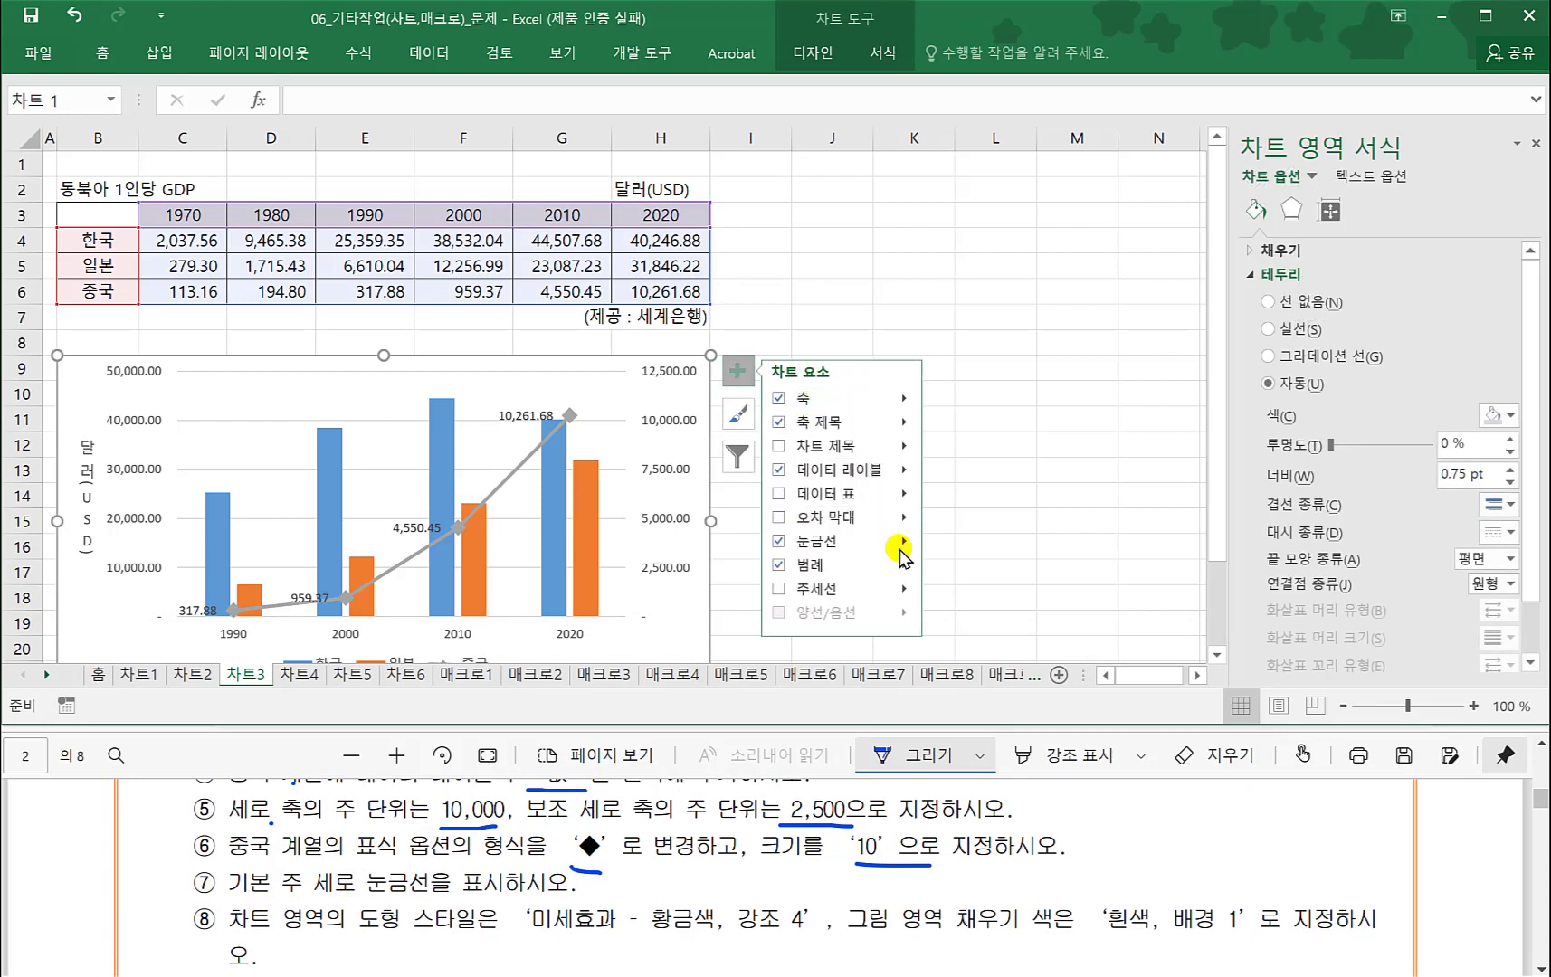
click(904, 543)
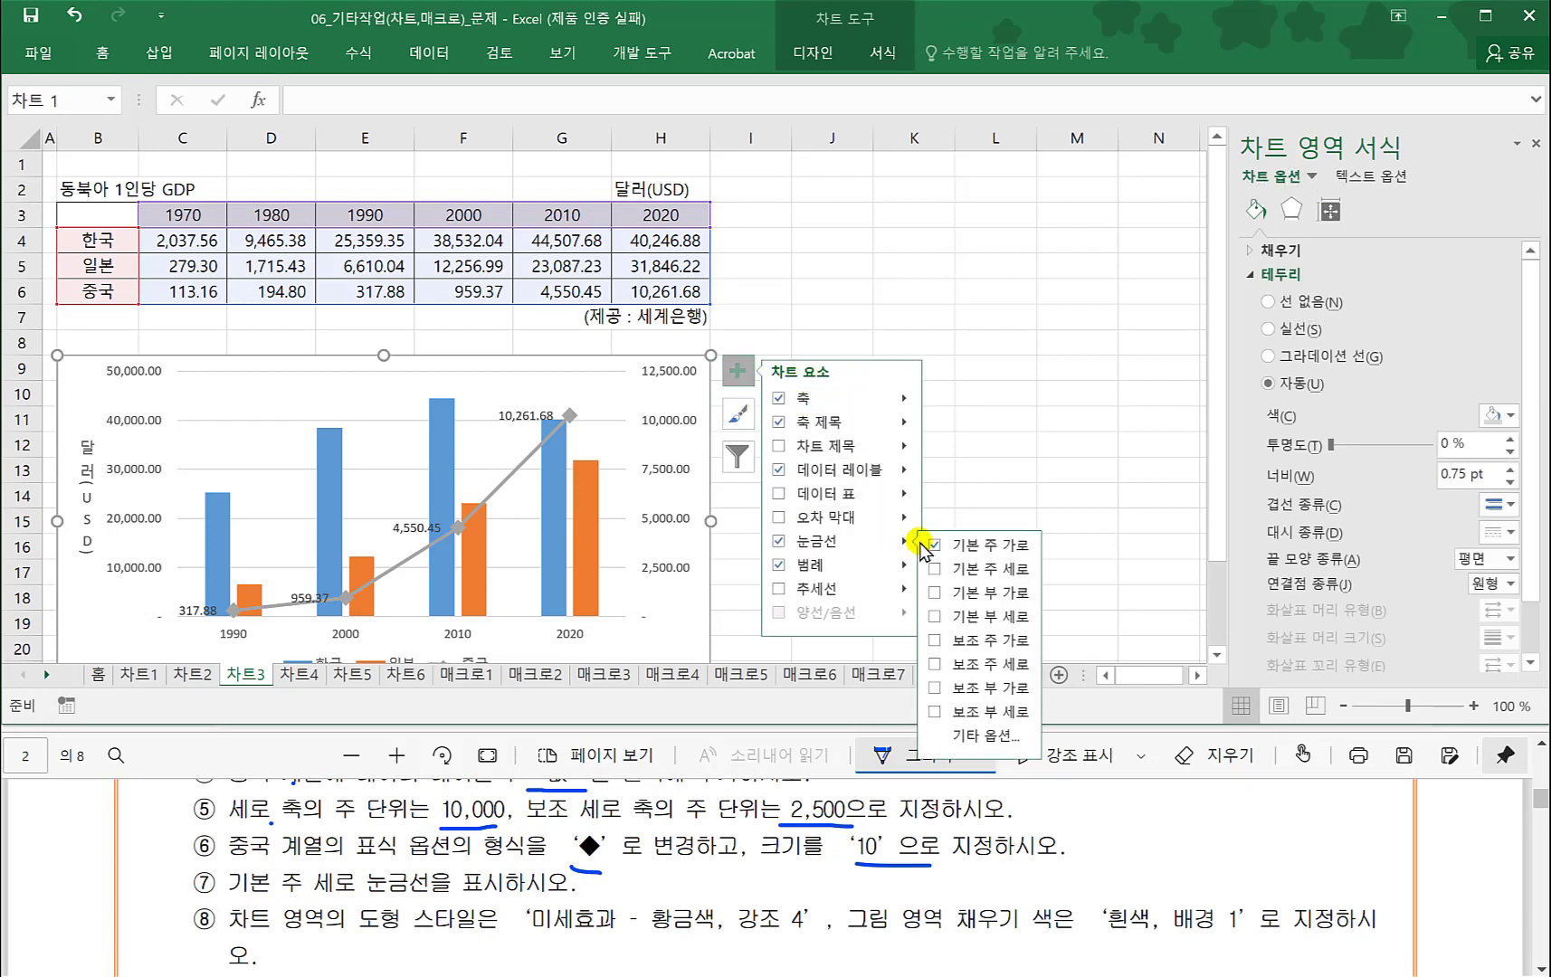
click(936, 570)
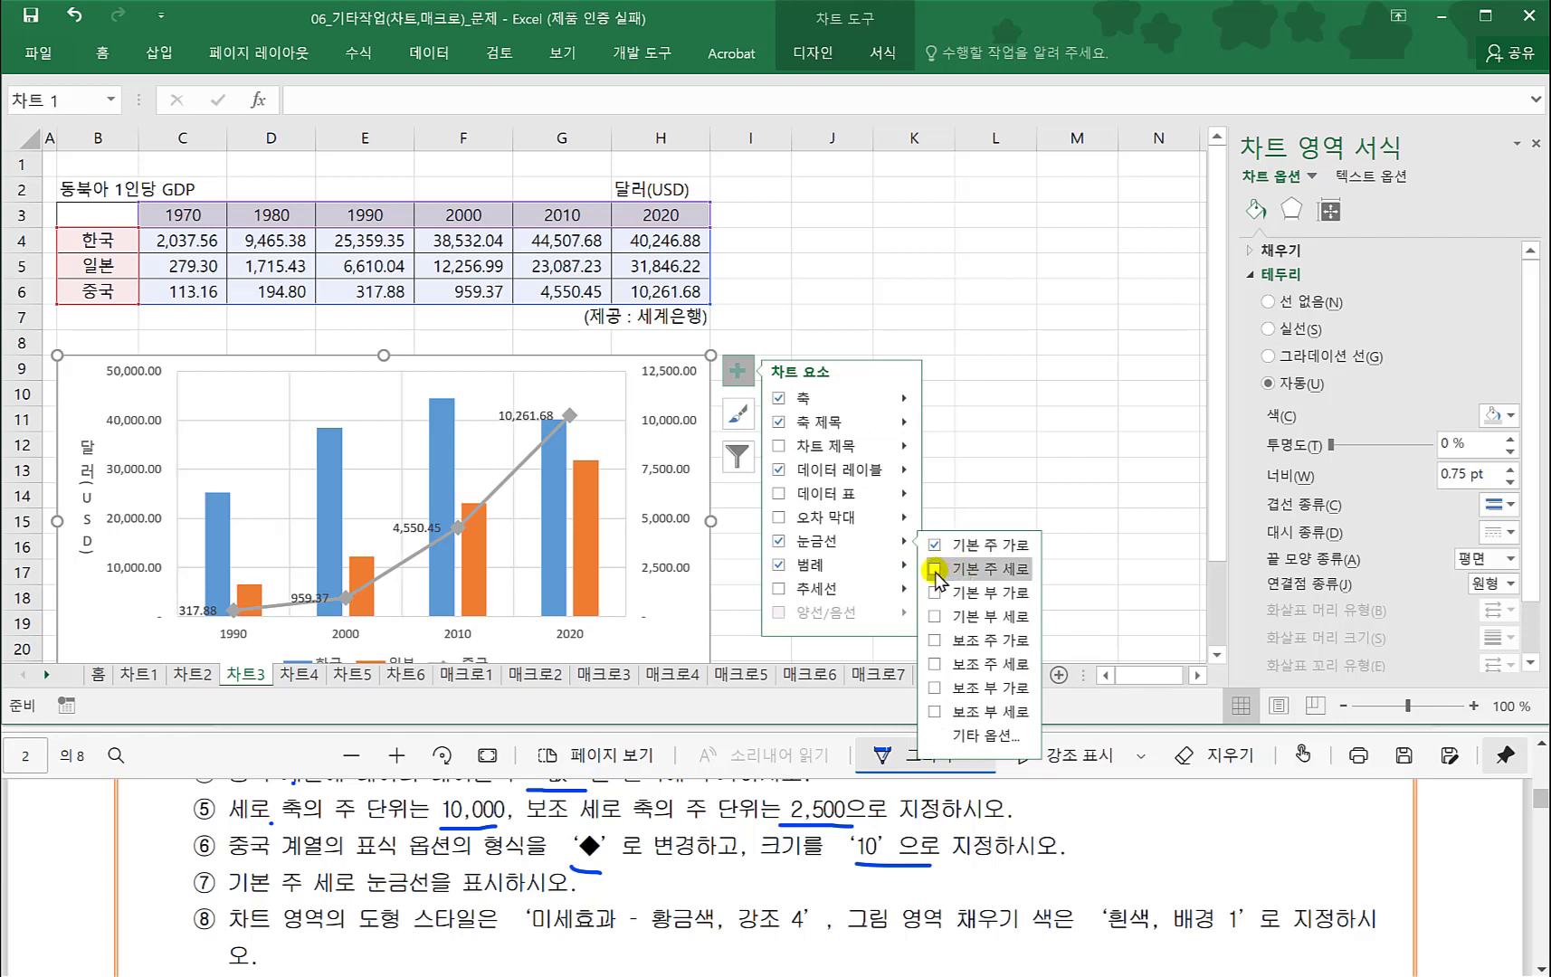
click(1010, 493)
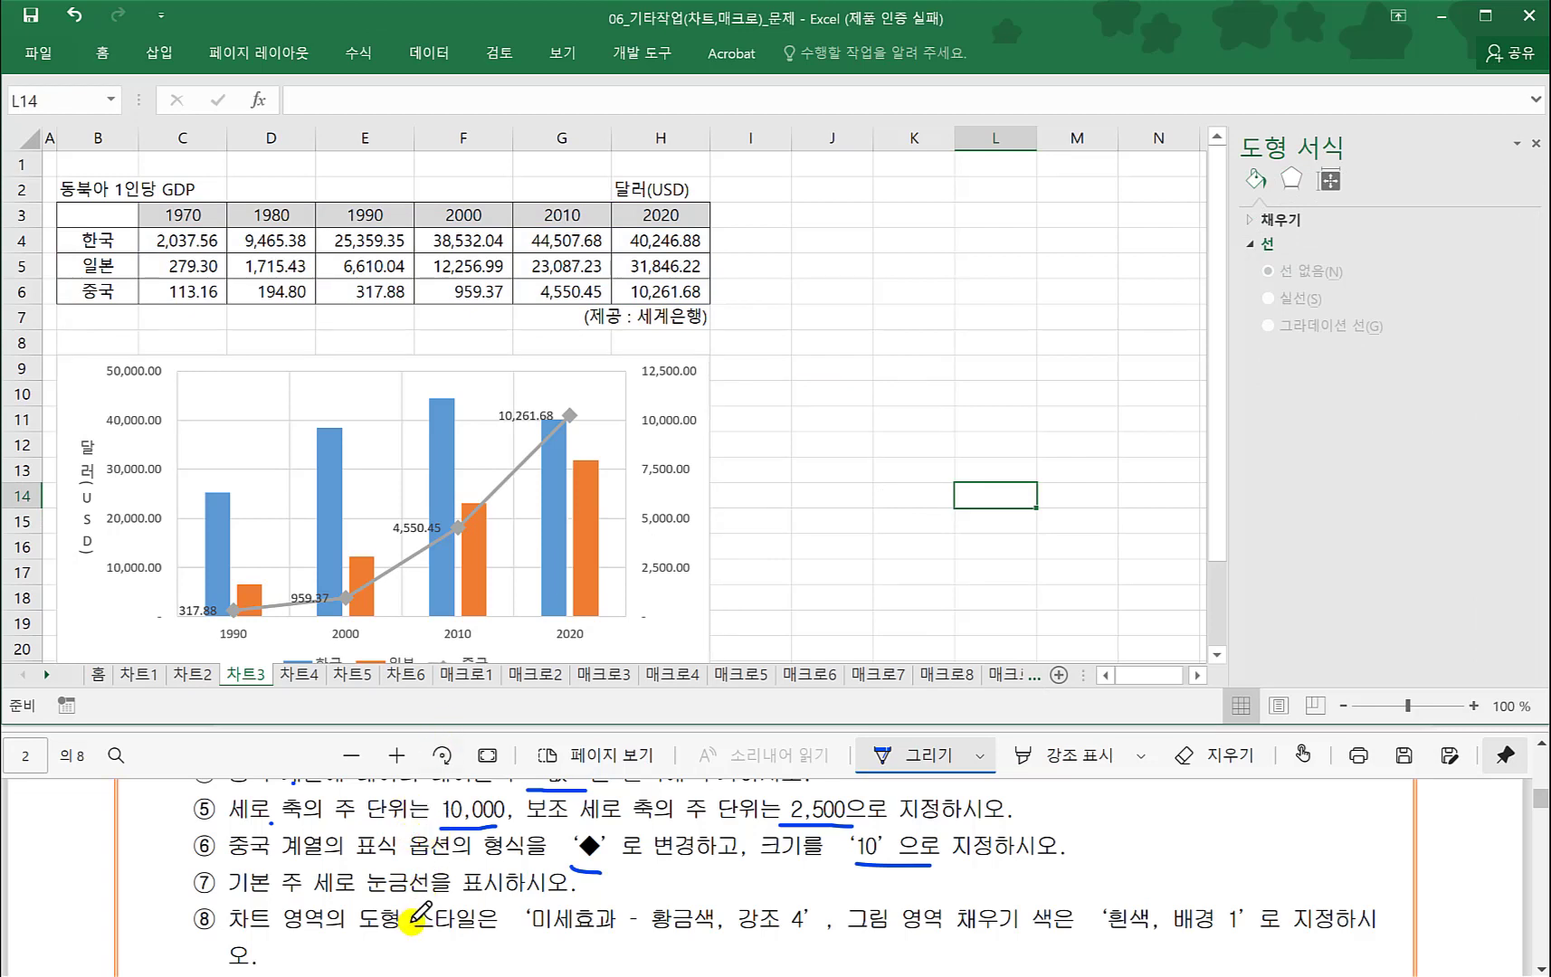
- Underline the shape style name in instruction ⑧ of the PDF and apply the style 미세 효과 - 황금색, 강조 4 to the chart area
drag(523, 933, 803, 936)
click(688, 439)
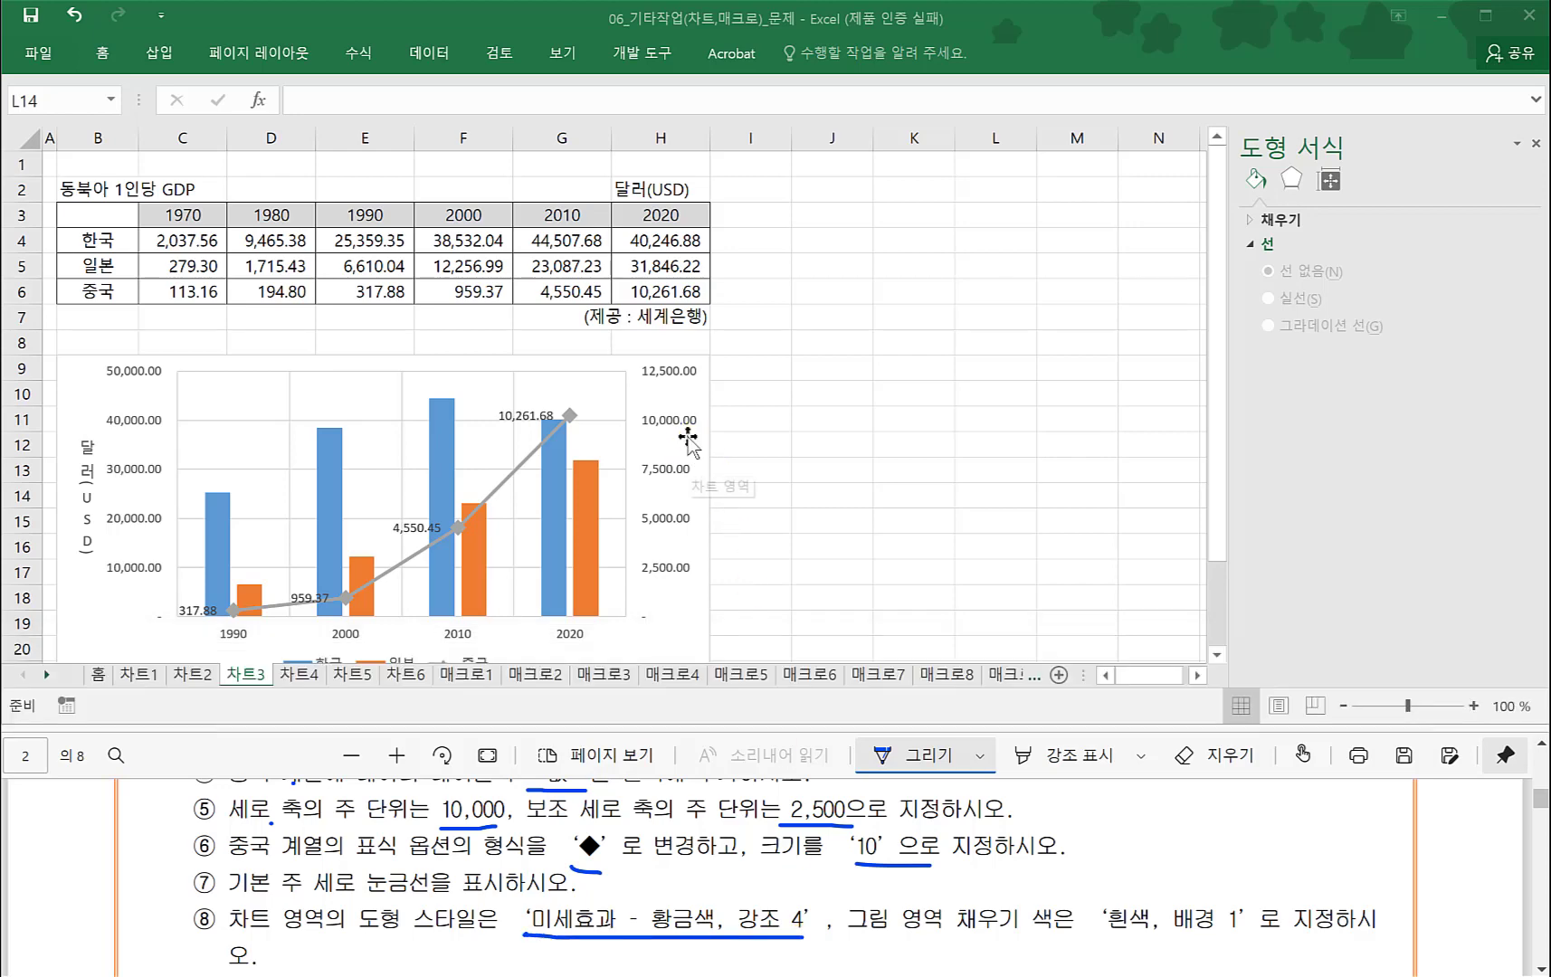
click(688, 433)
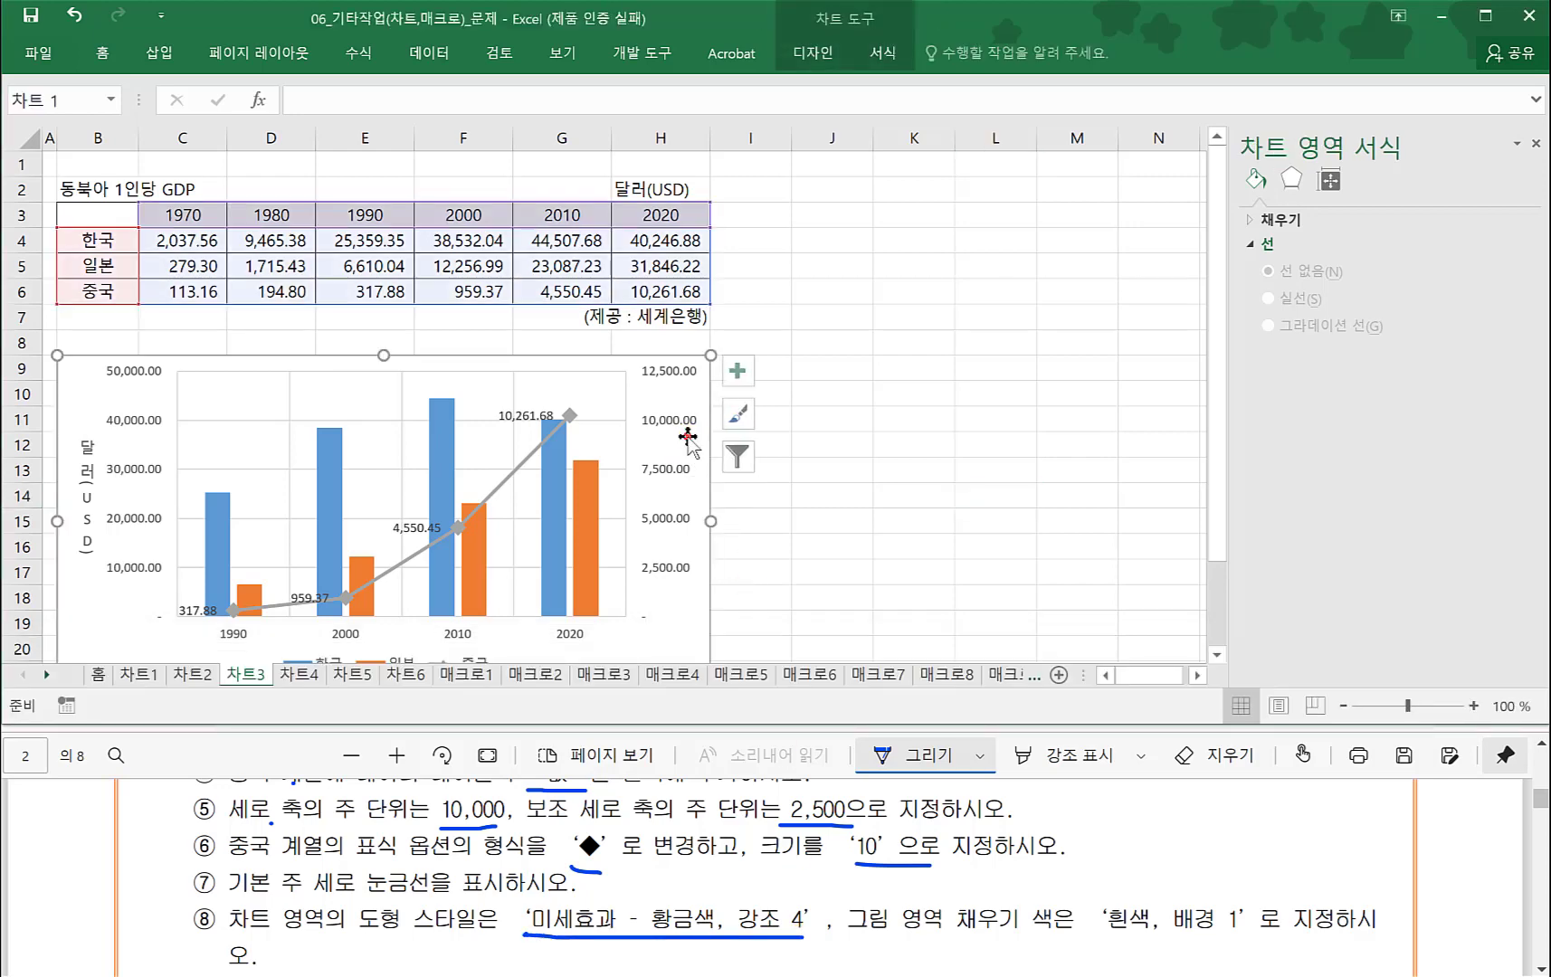
click(880, 64)
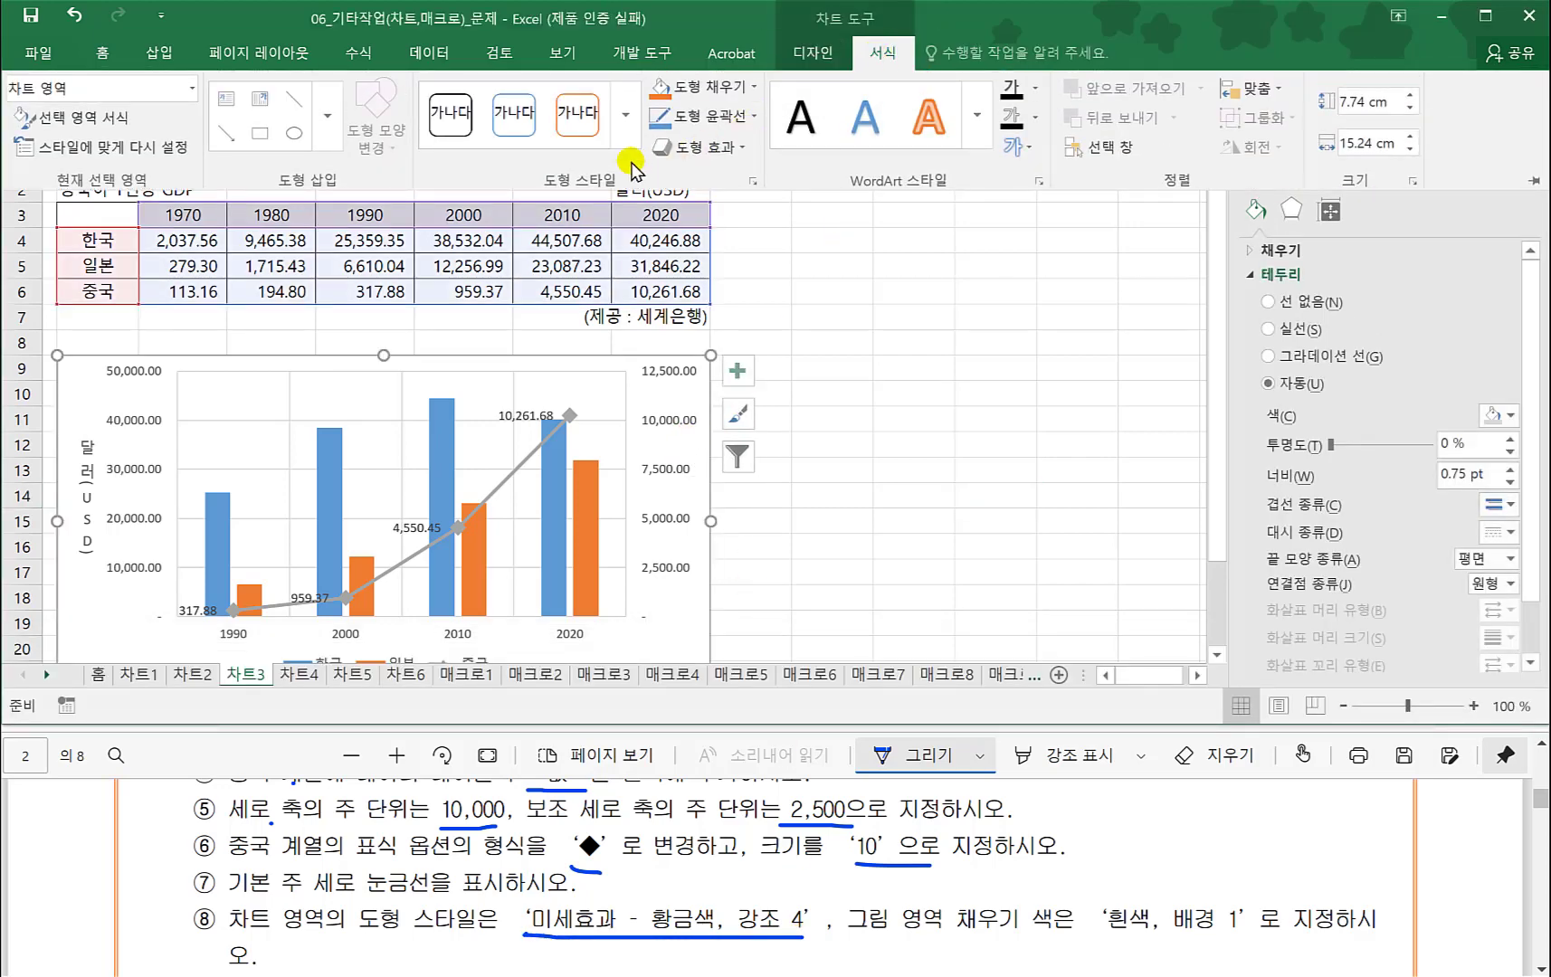
click(626, 138)
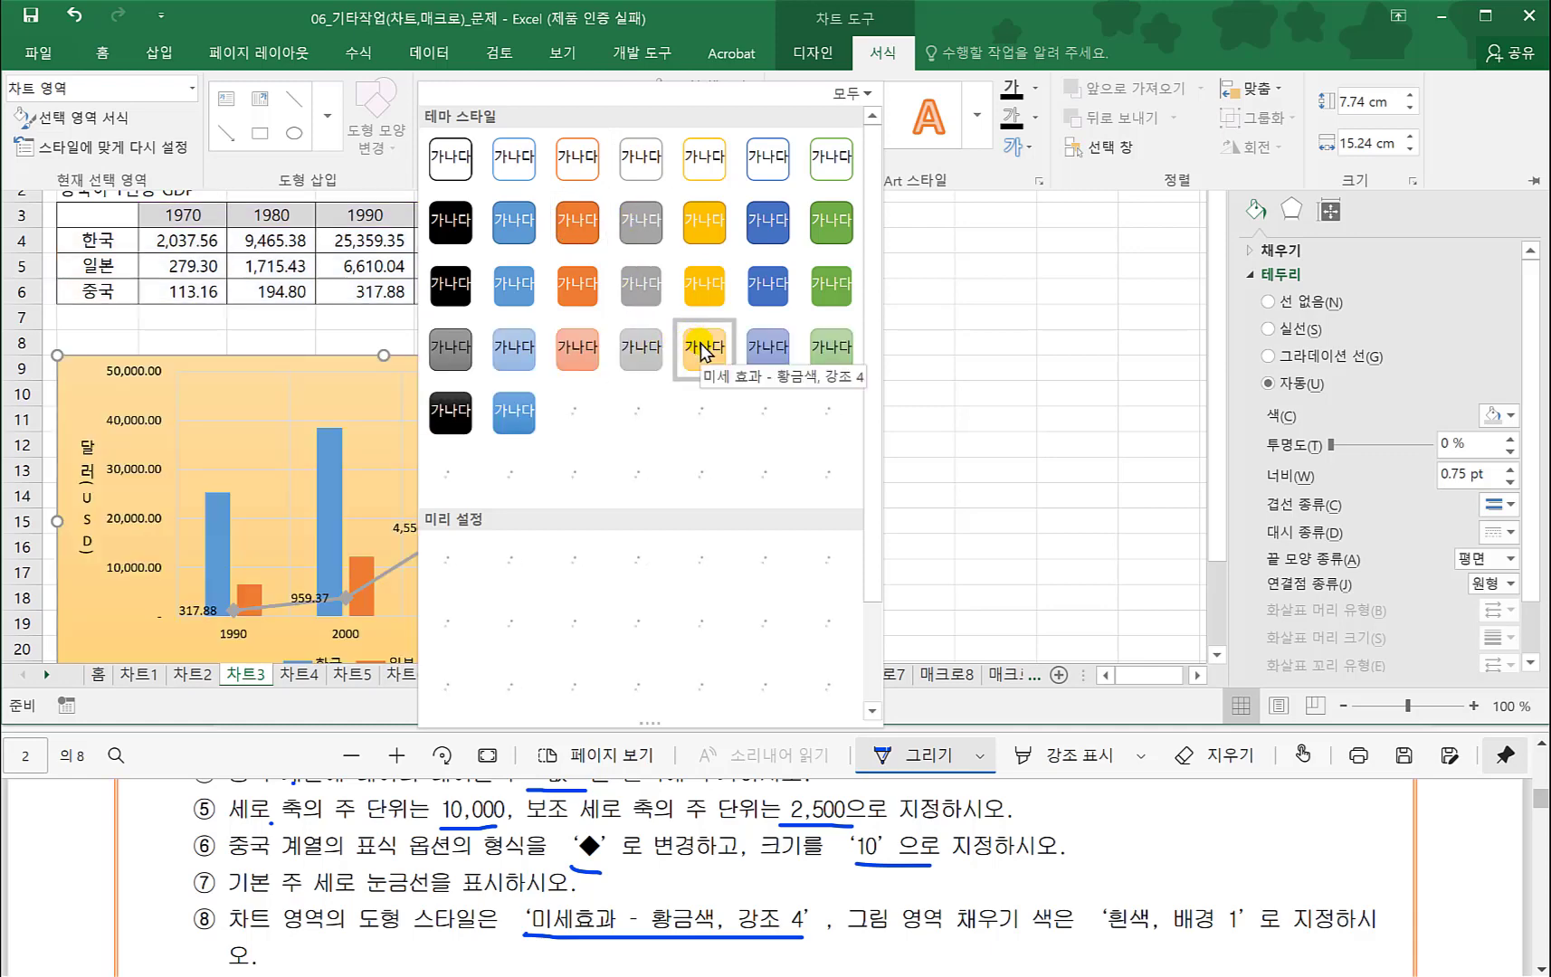
click(700, 343)
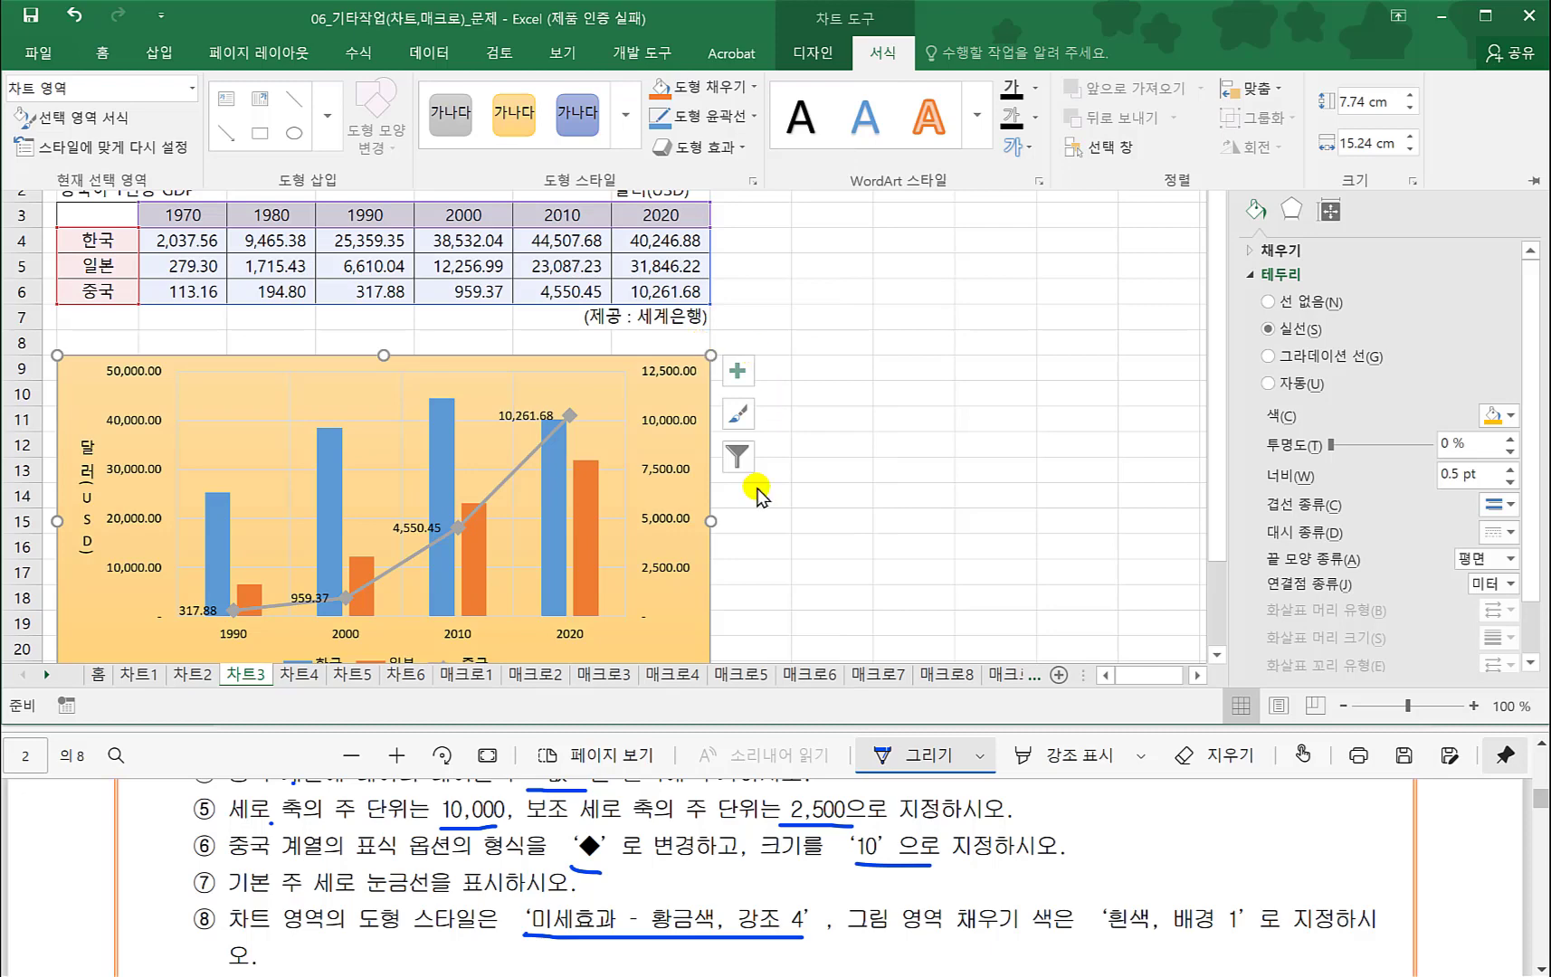
- Fill the chart's plot area with the theme color 흰색, 배경 1
click(604, 437)
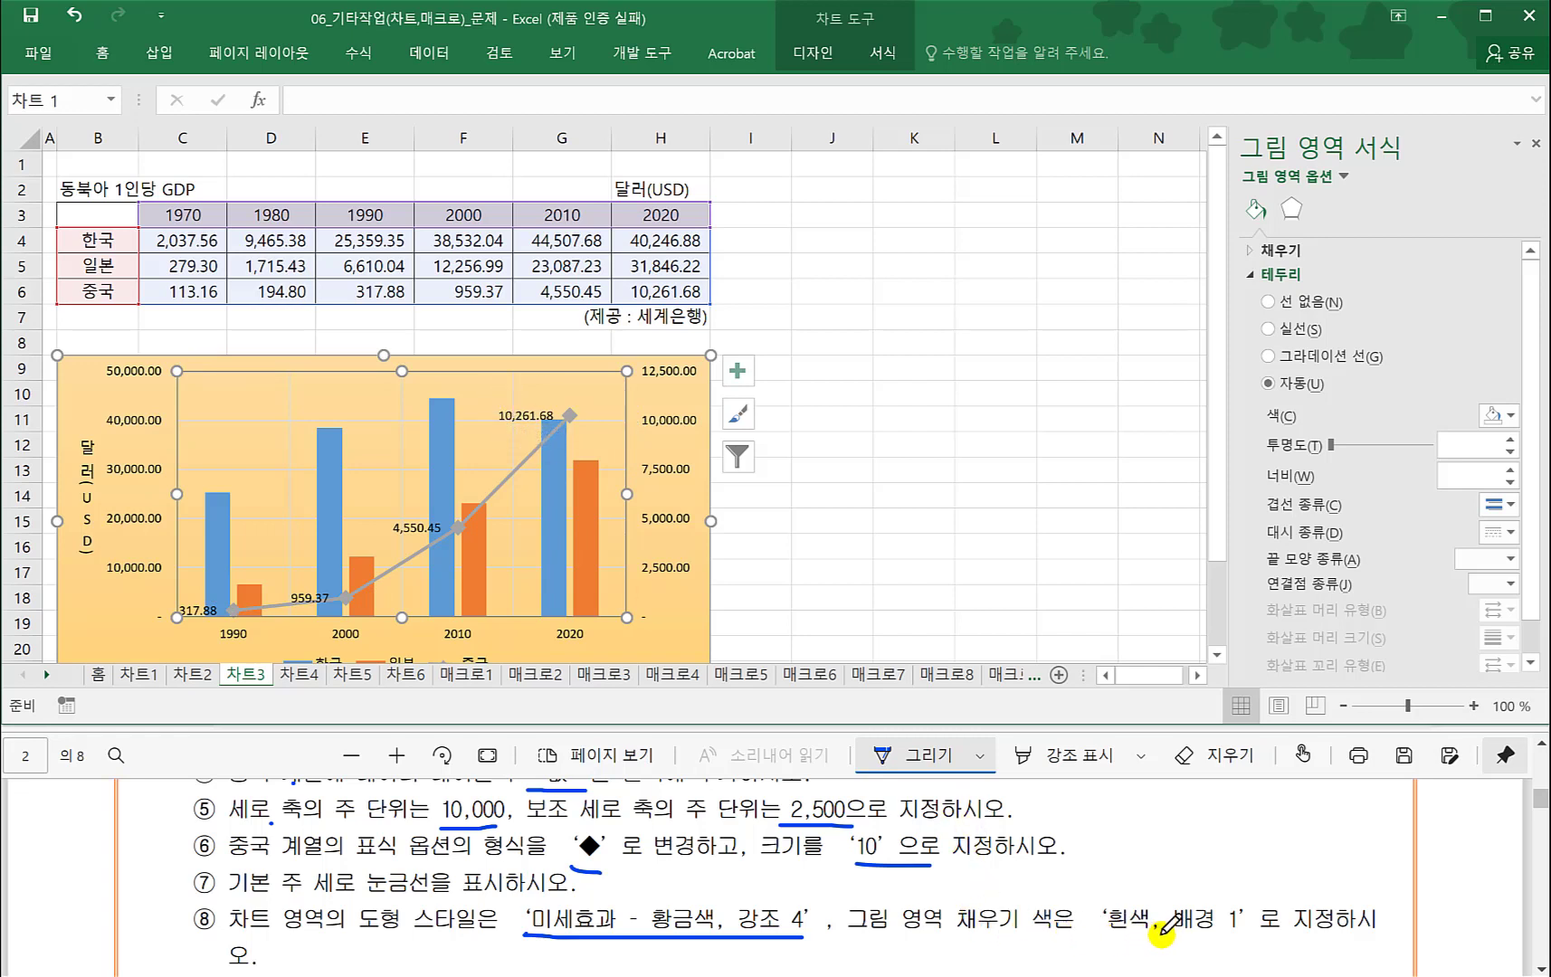
click(883, 53)
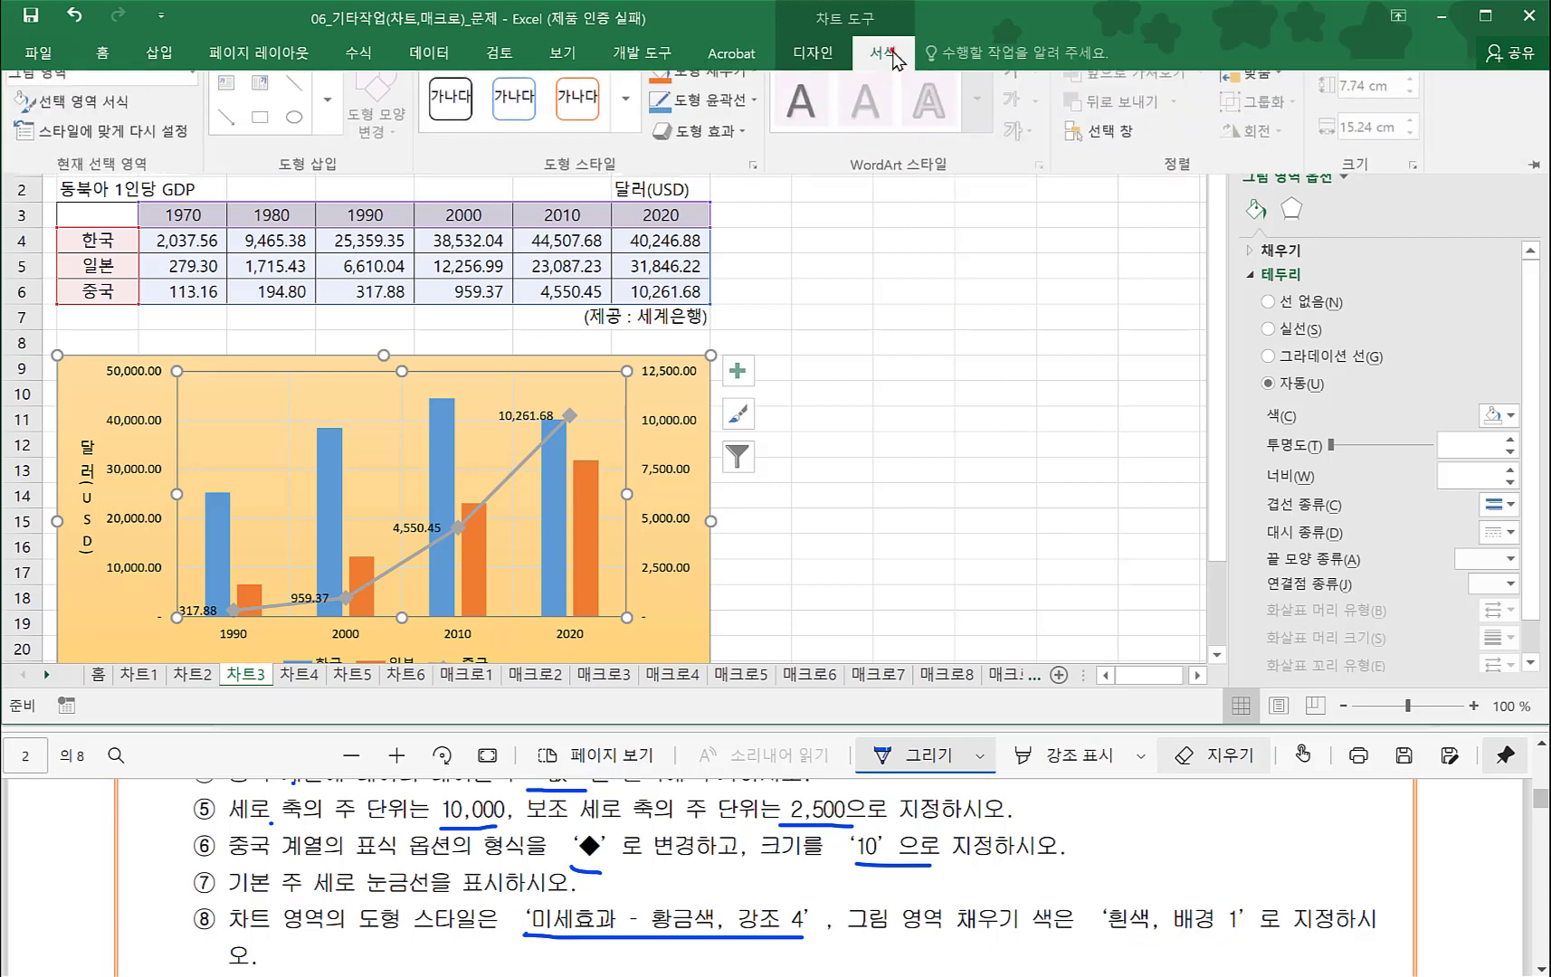
click(736, 87)
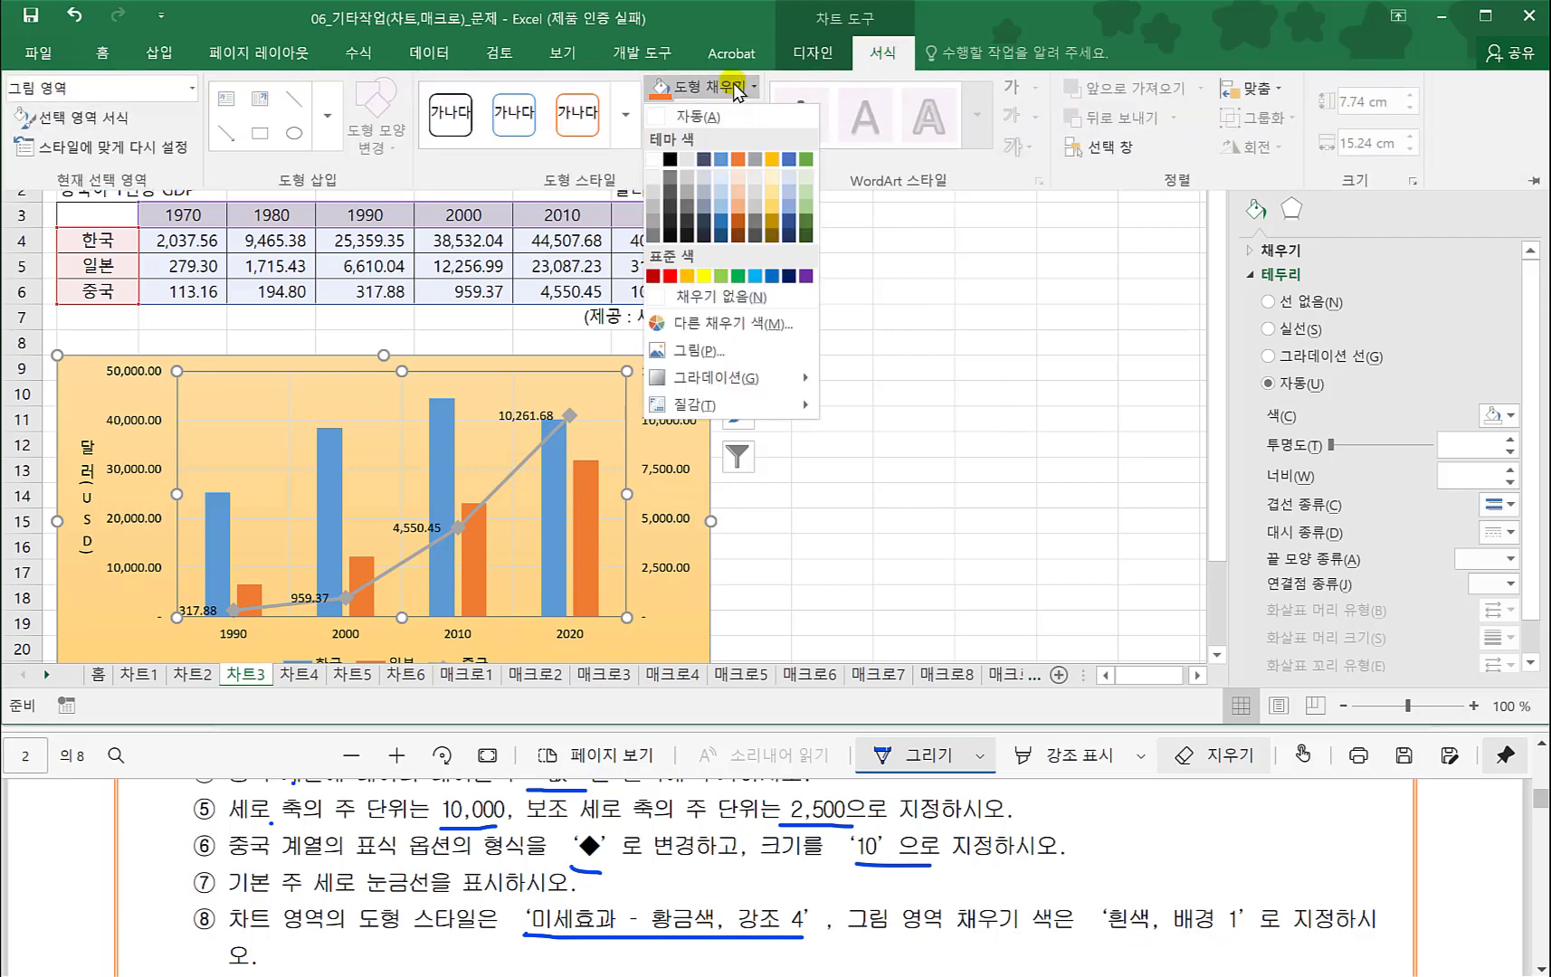
click(655, 160)
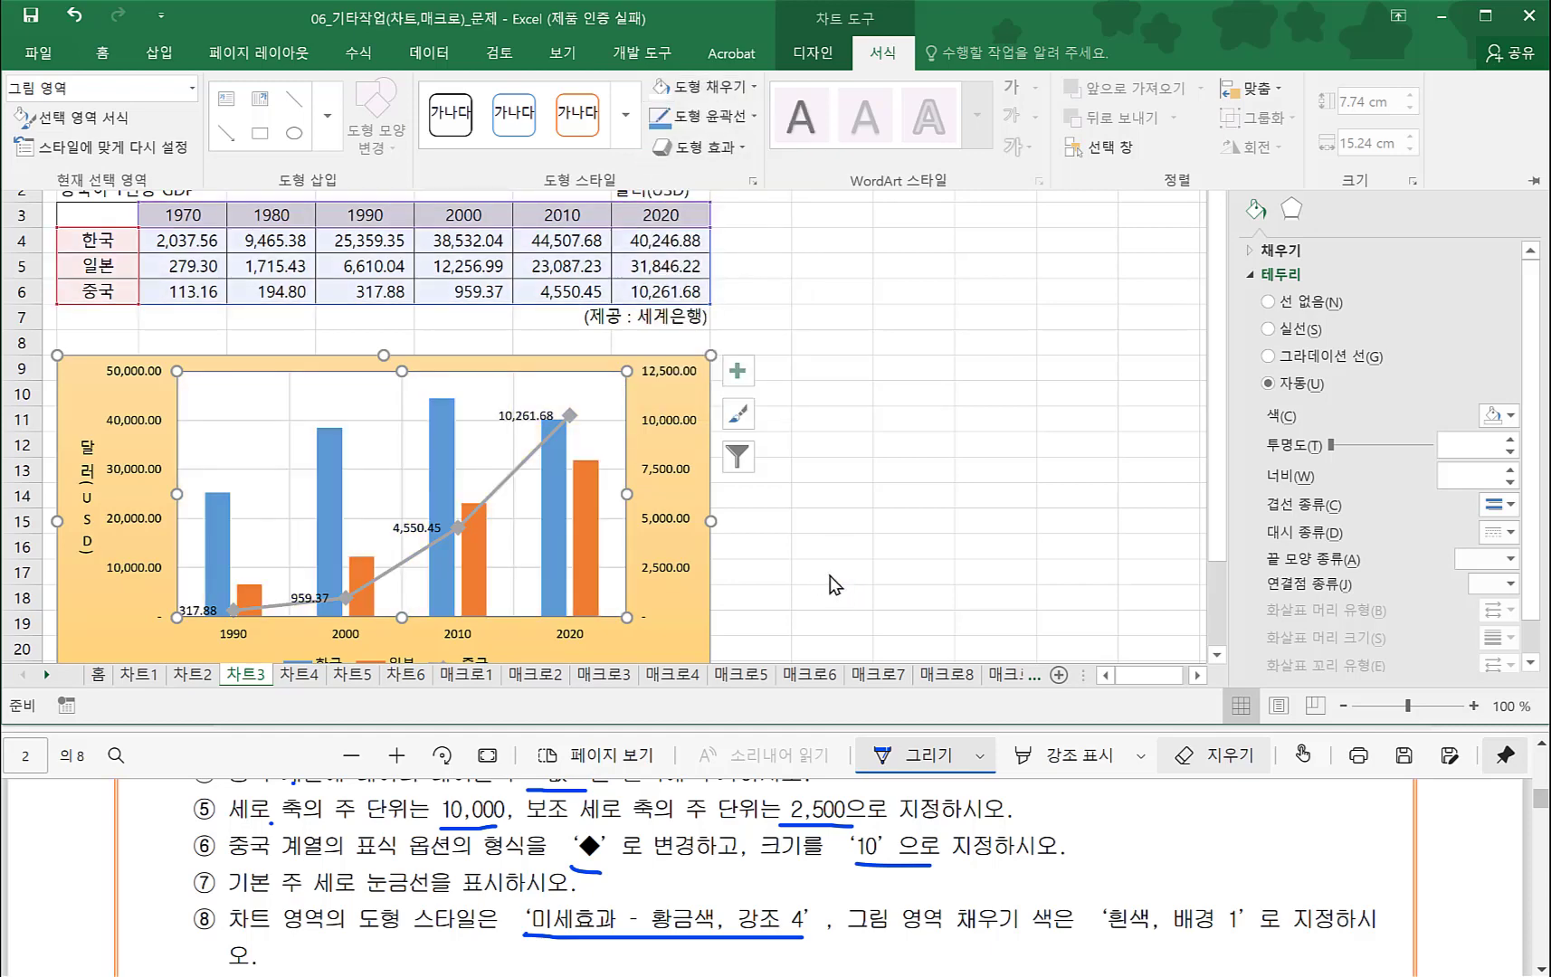
- Compare the chart with the PDF's sample result, and bring up the 차트4 sheet together with problem 4's instructions
click(445, 842)
scroll(464, 876, down, 3)
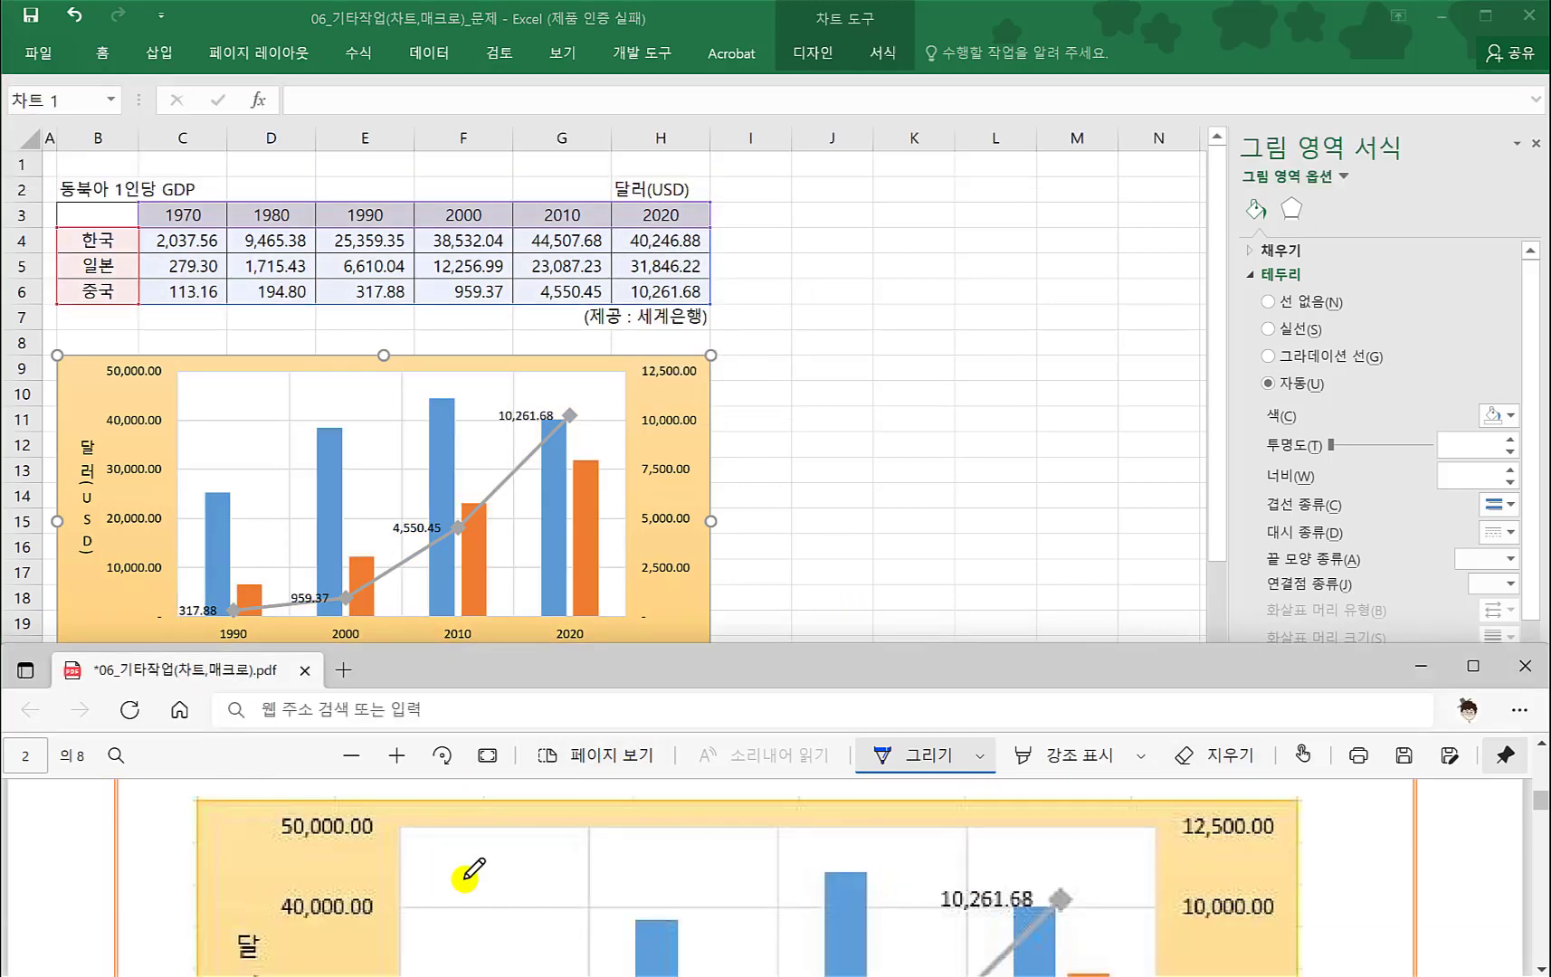
scroll(466, 873, down, 1)
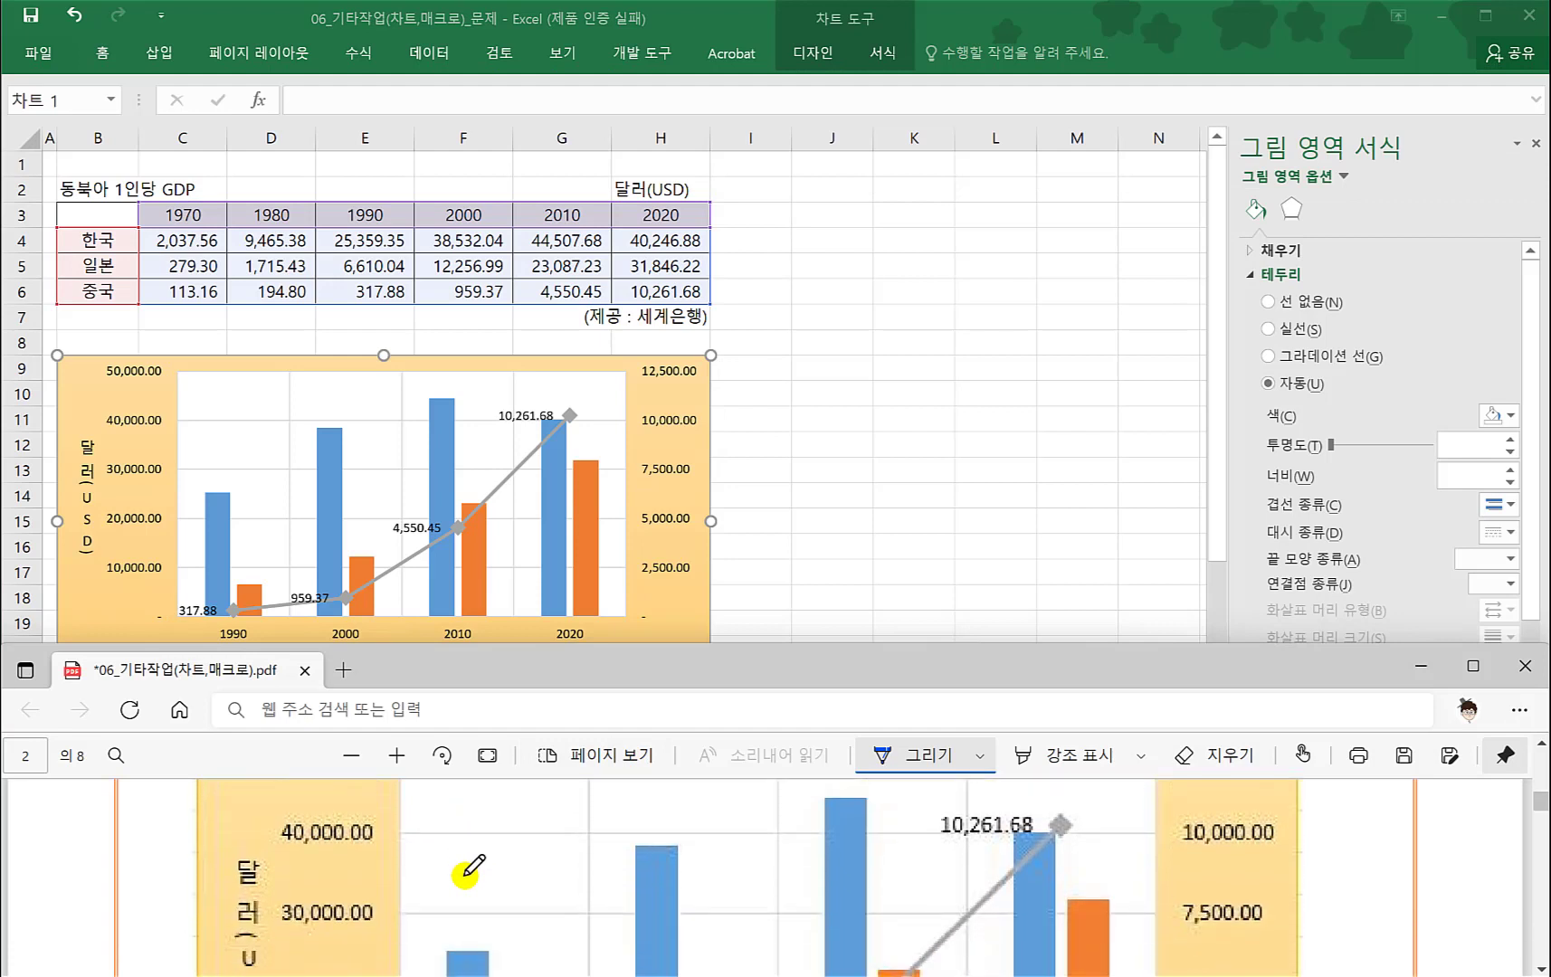
scroll(468, 870, down, 3)
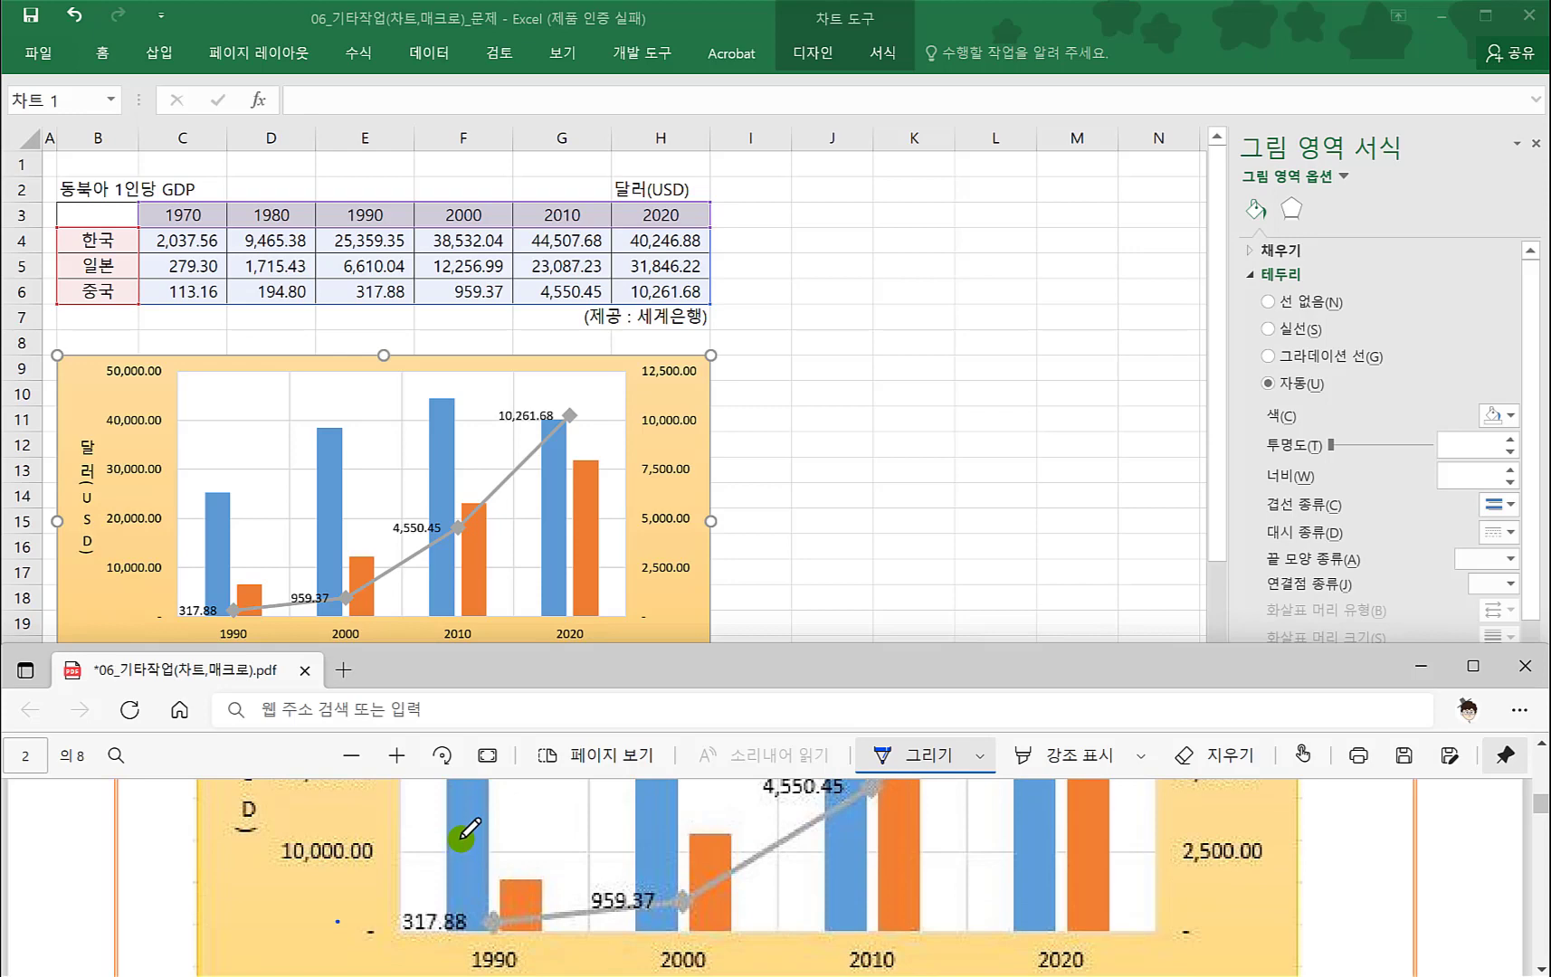
click(839, 515)
click(300, 675)
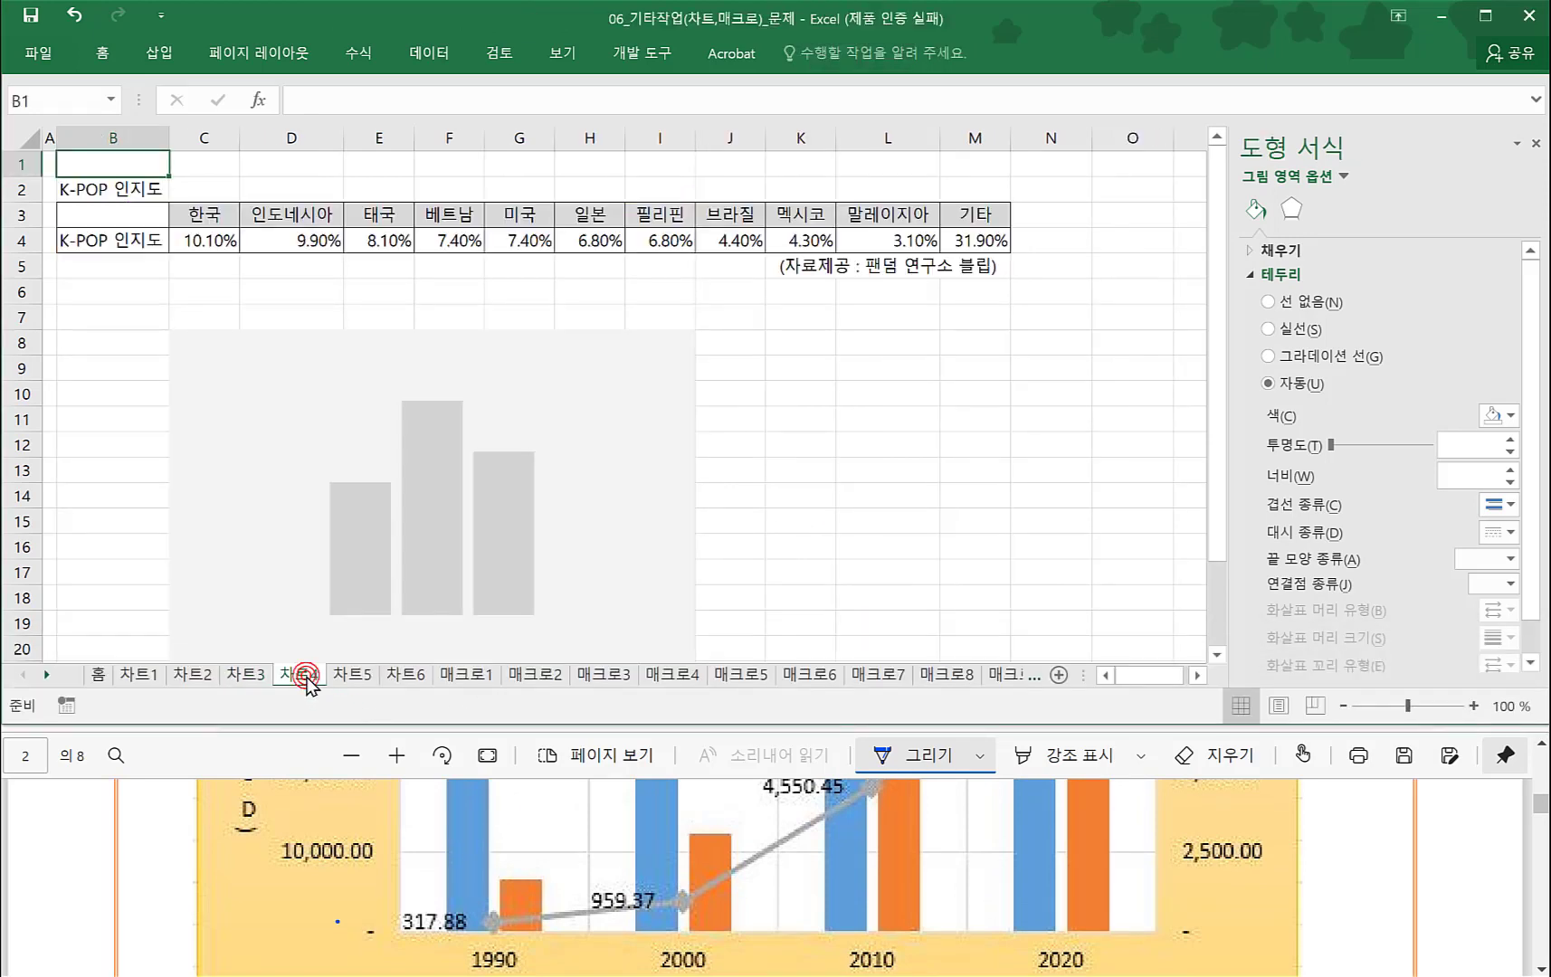
click(307, 762)
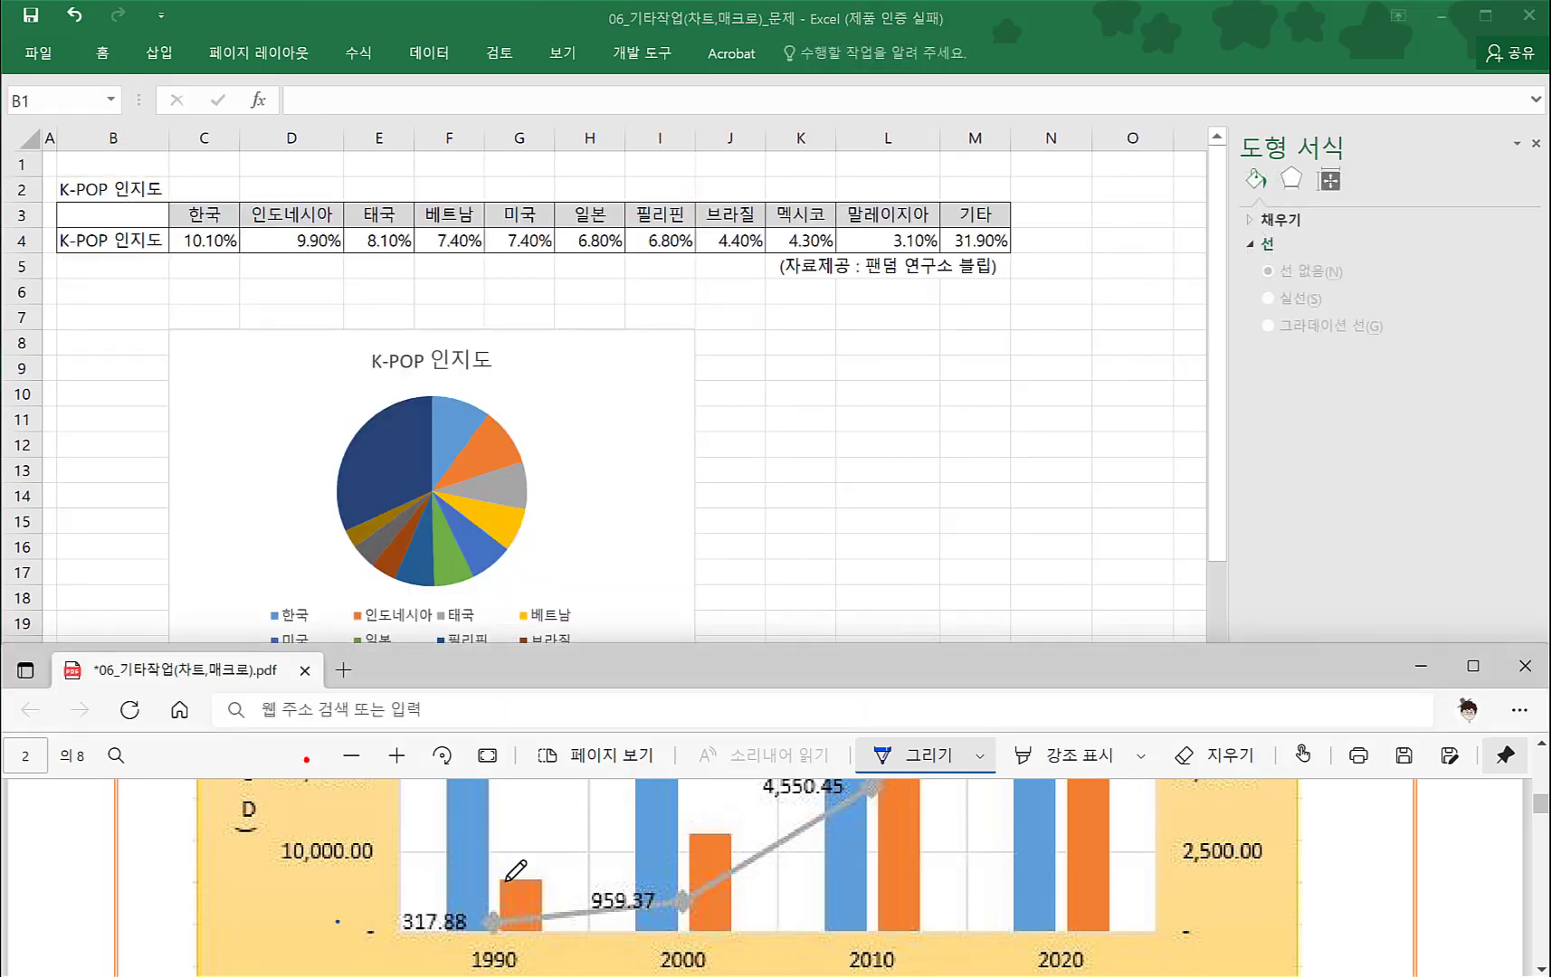
scroll(516, 879, down, 5)
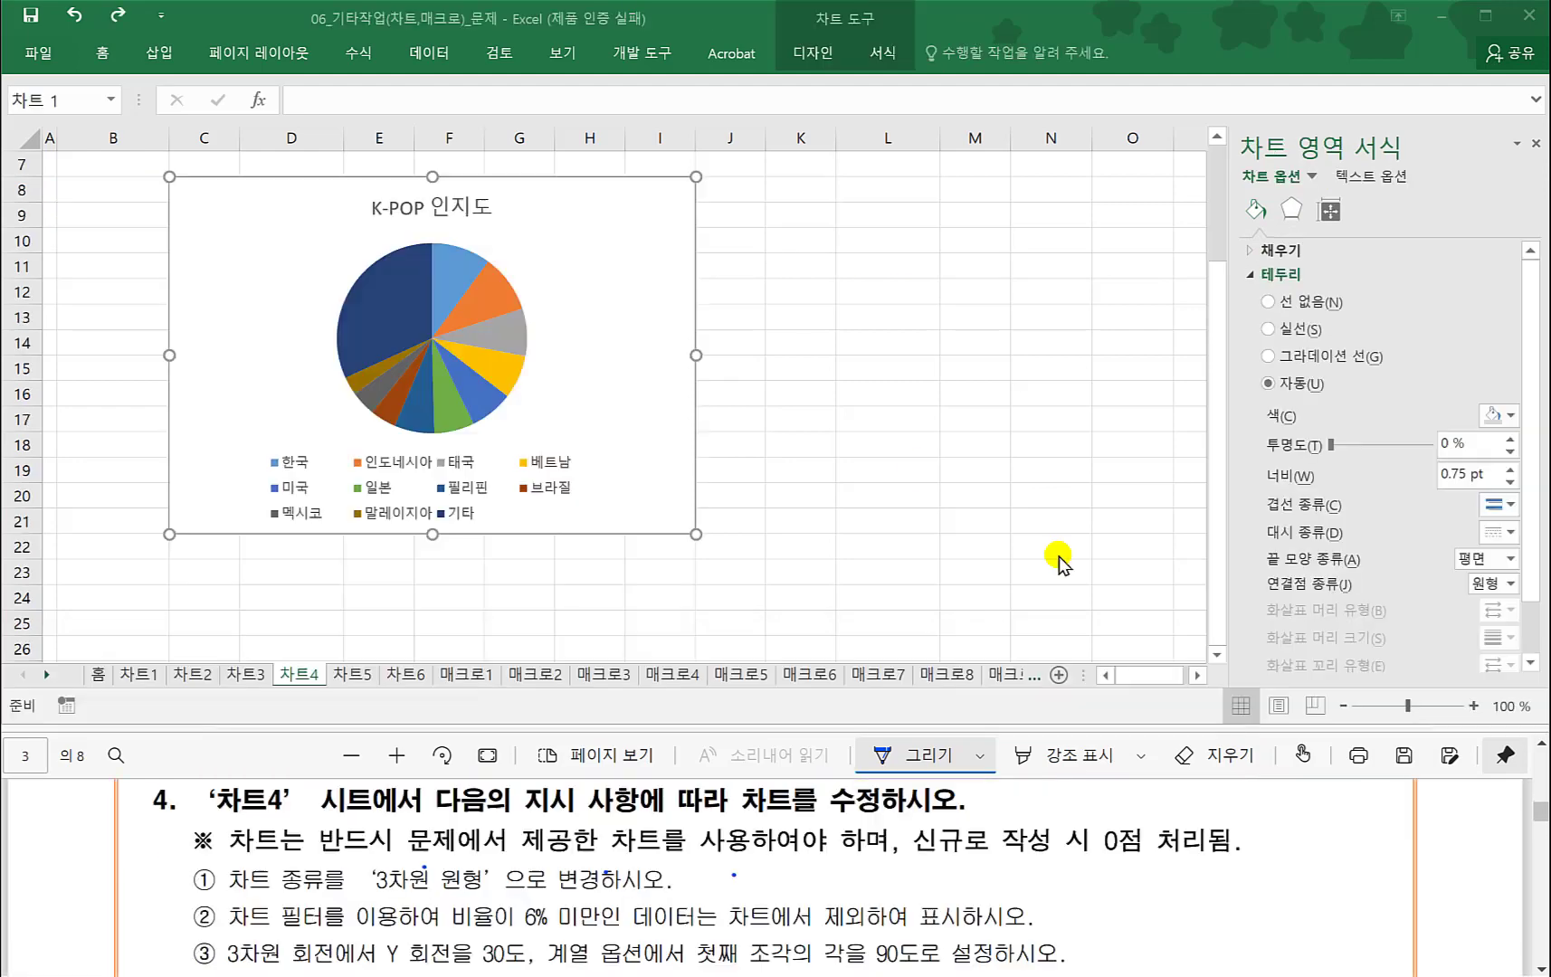
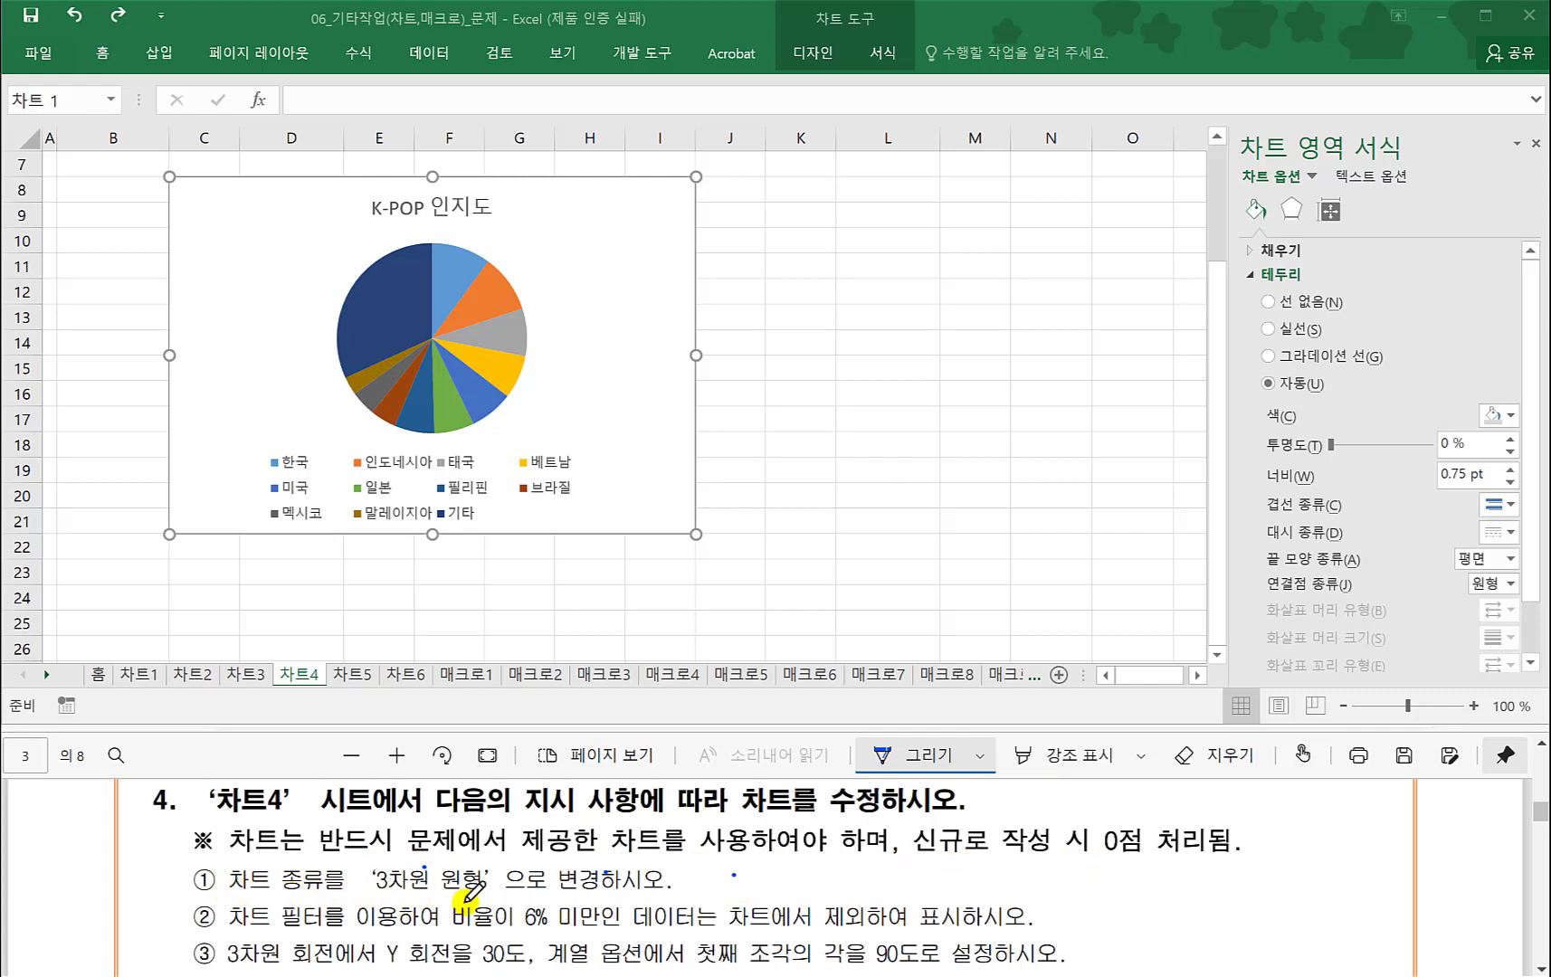
- Change the K-POP 인지도 chart's type to 3차원 원형, as instruction ① of problem 4 requires
click(825, 521)
scroll(814, 512, up, 2)
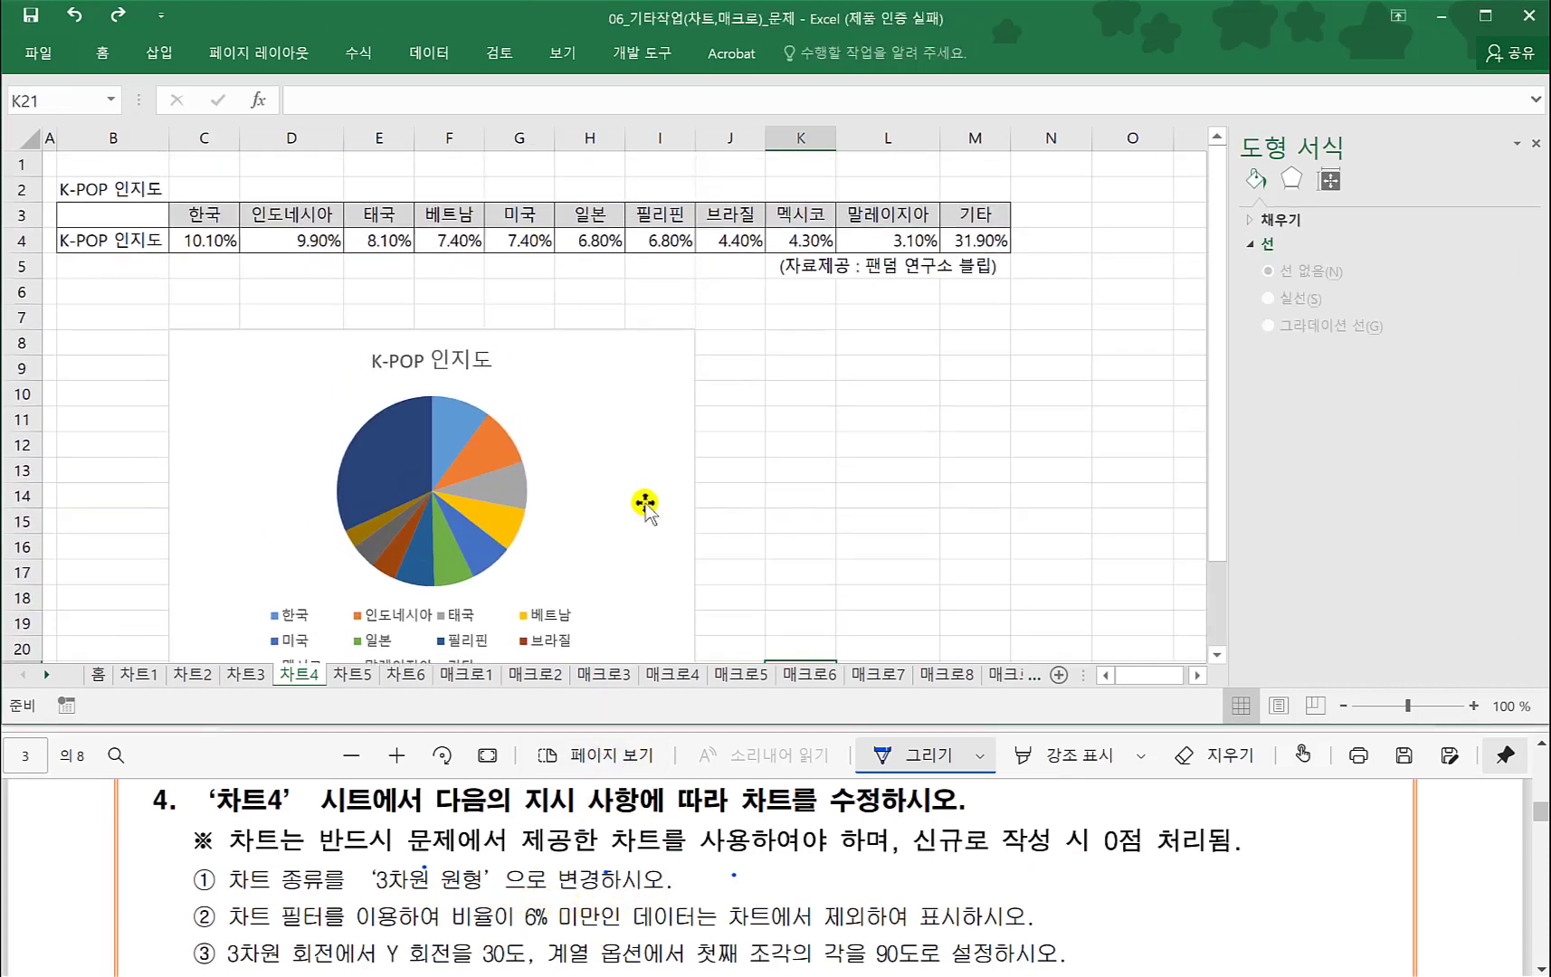
click(645, 504)
right_click(613, 469)
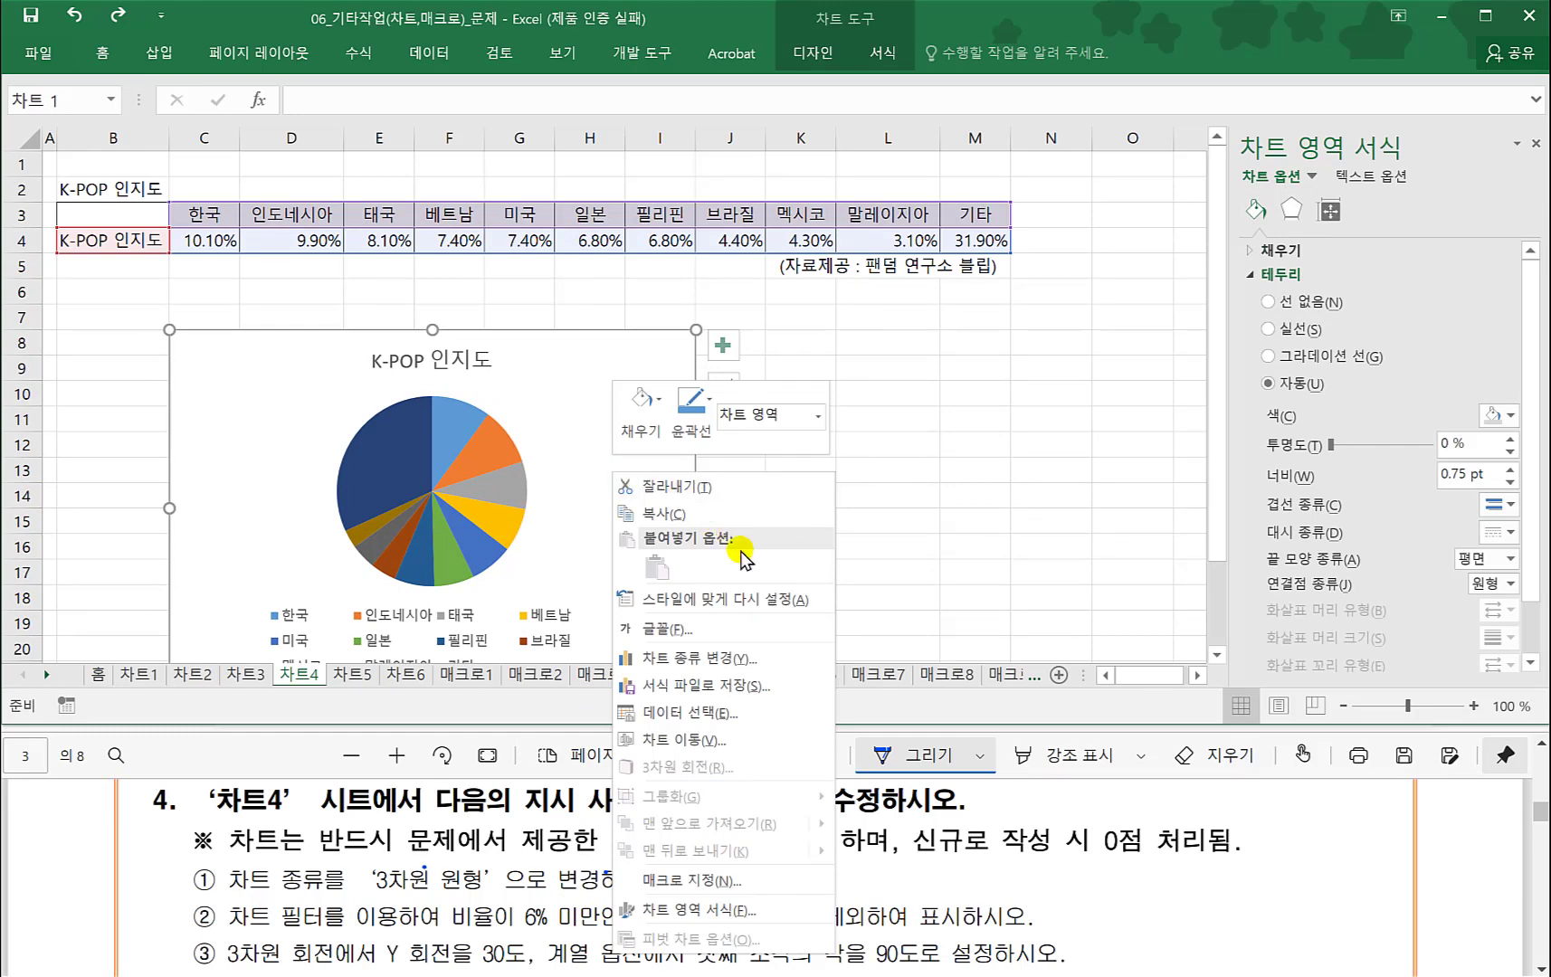
click(712, 665)
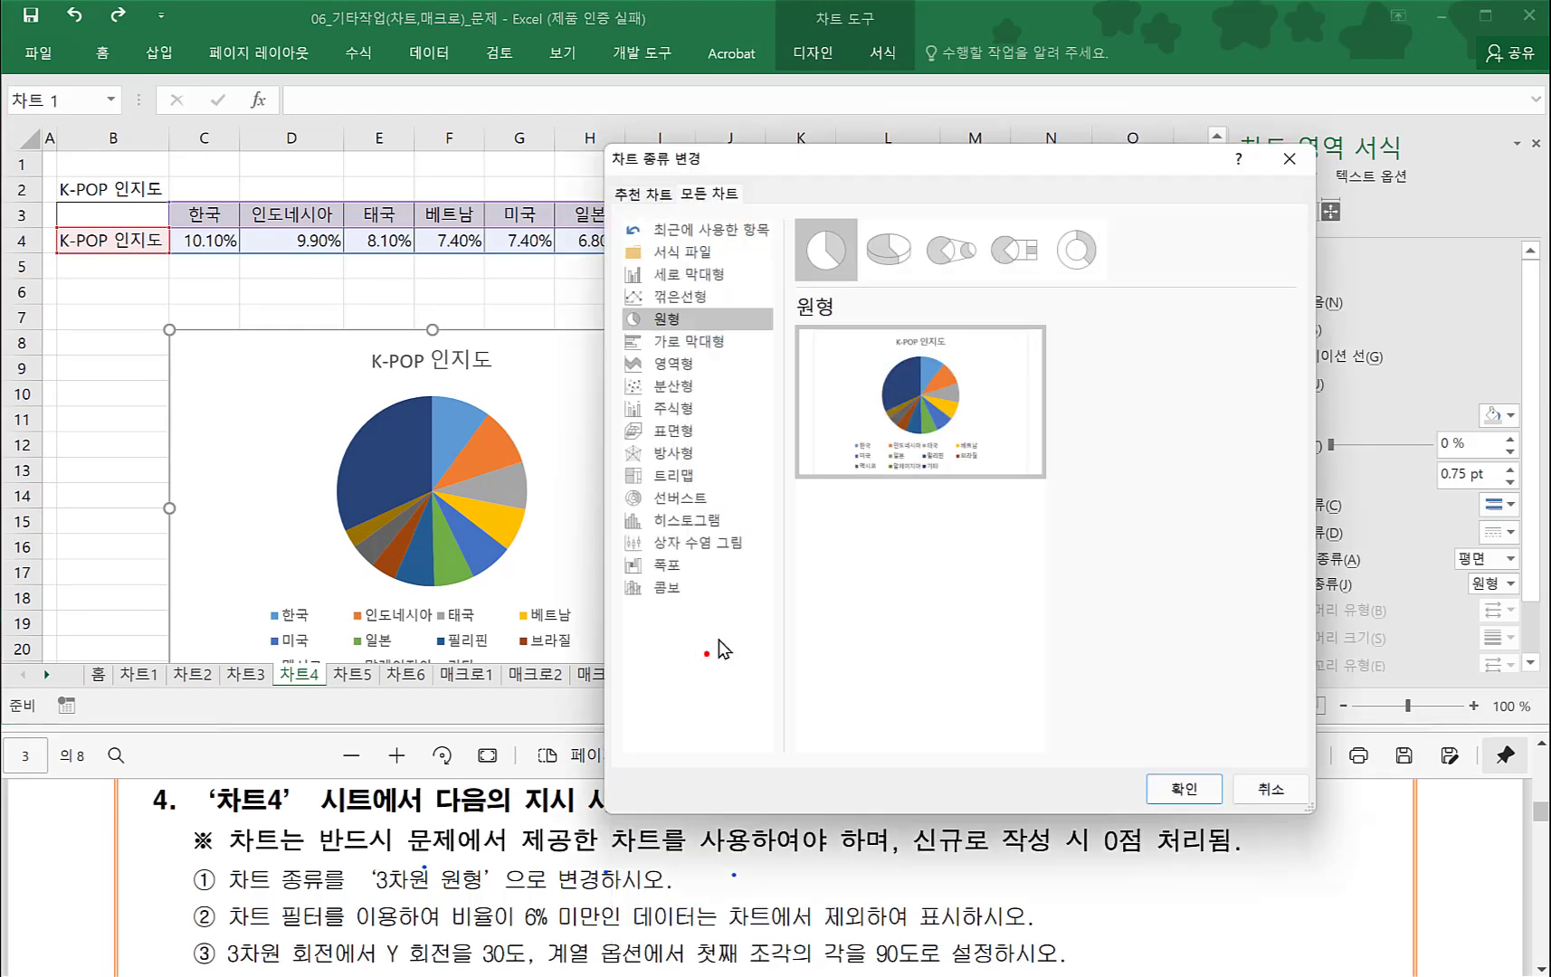
click(658, 321)
click(892, 246)
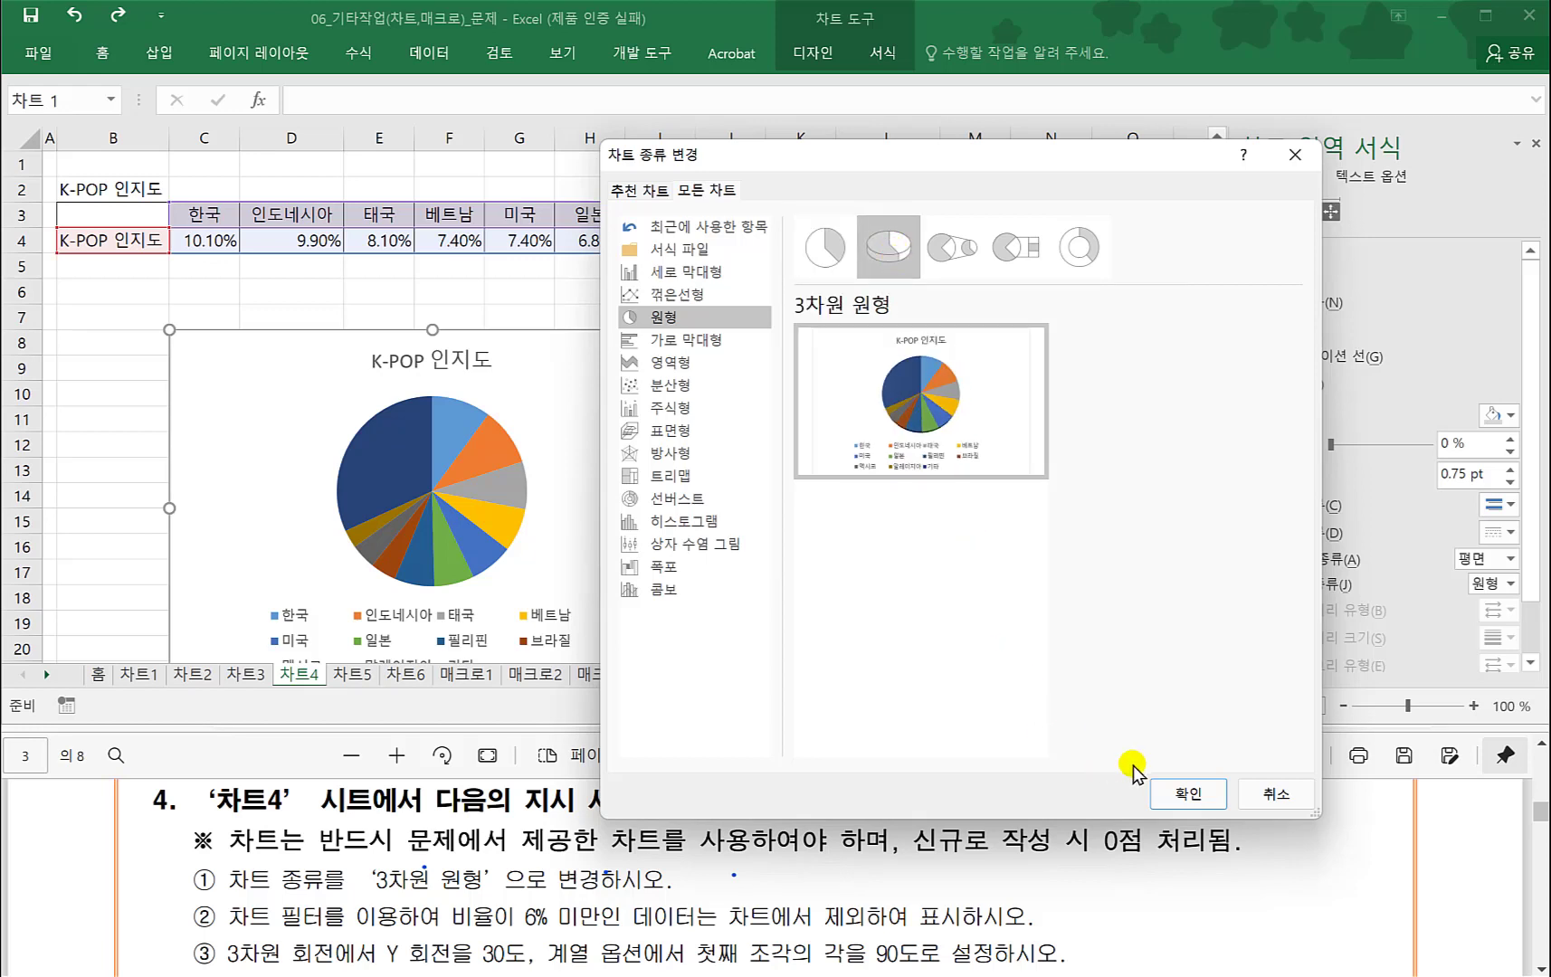
click(1184, 796)
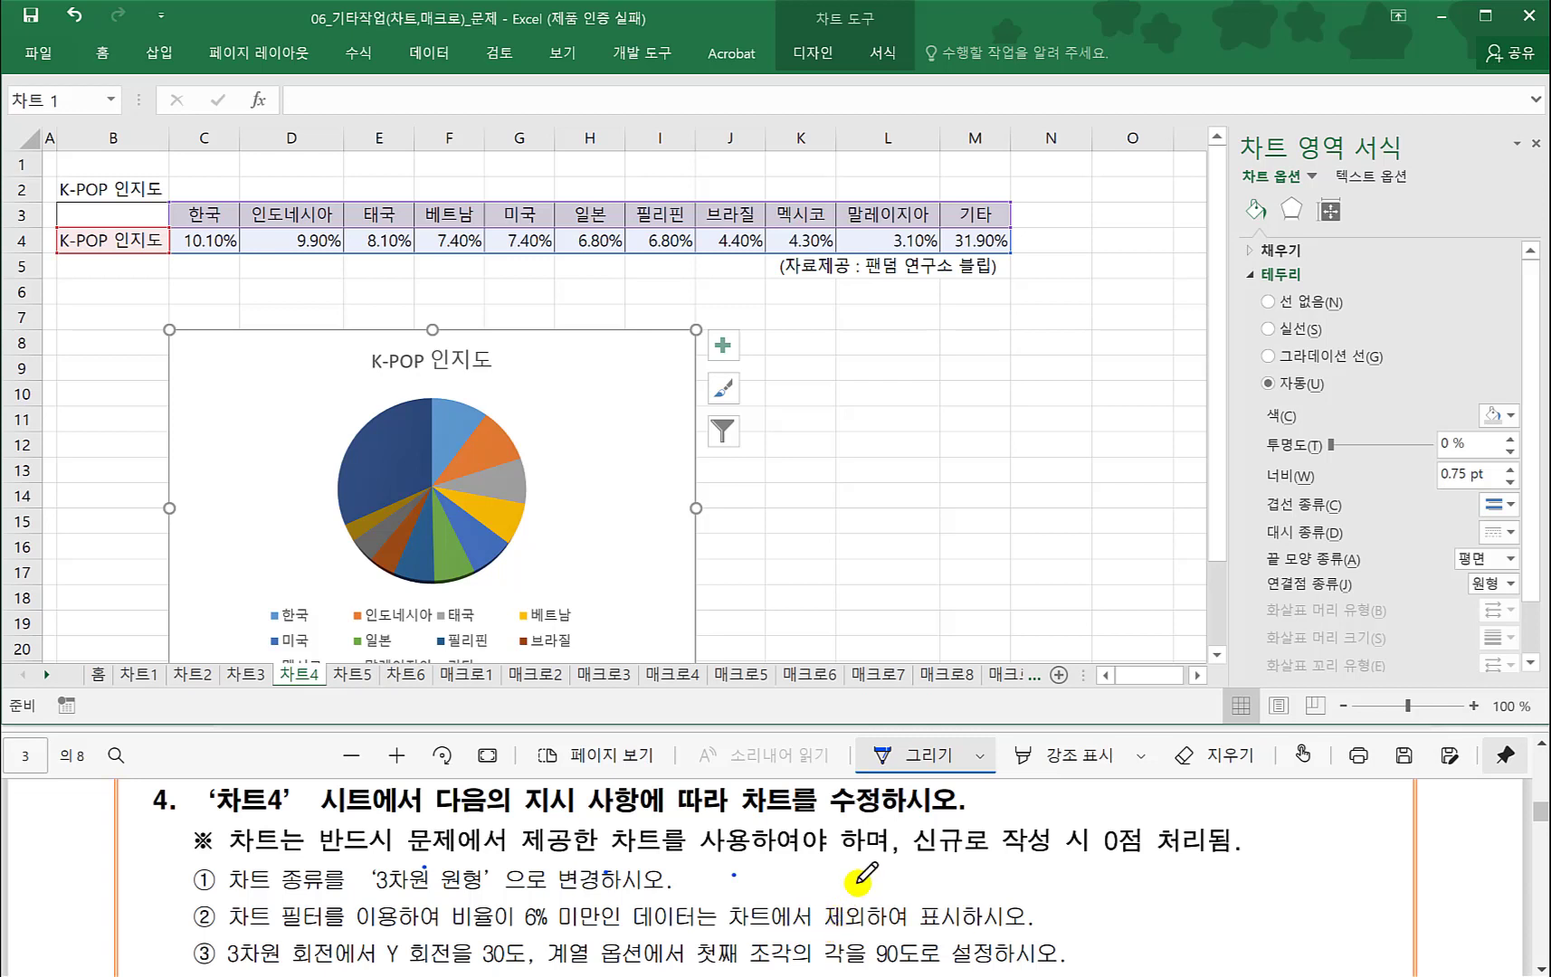
- Filter the categories with a share below 6% (브라질, 멕시코 and 말레이지아) out of the pie chart
click(724, 438)
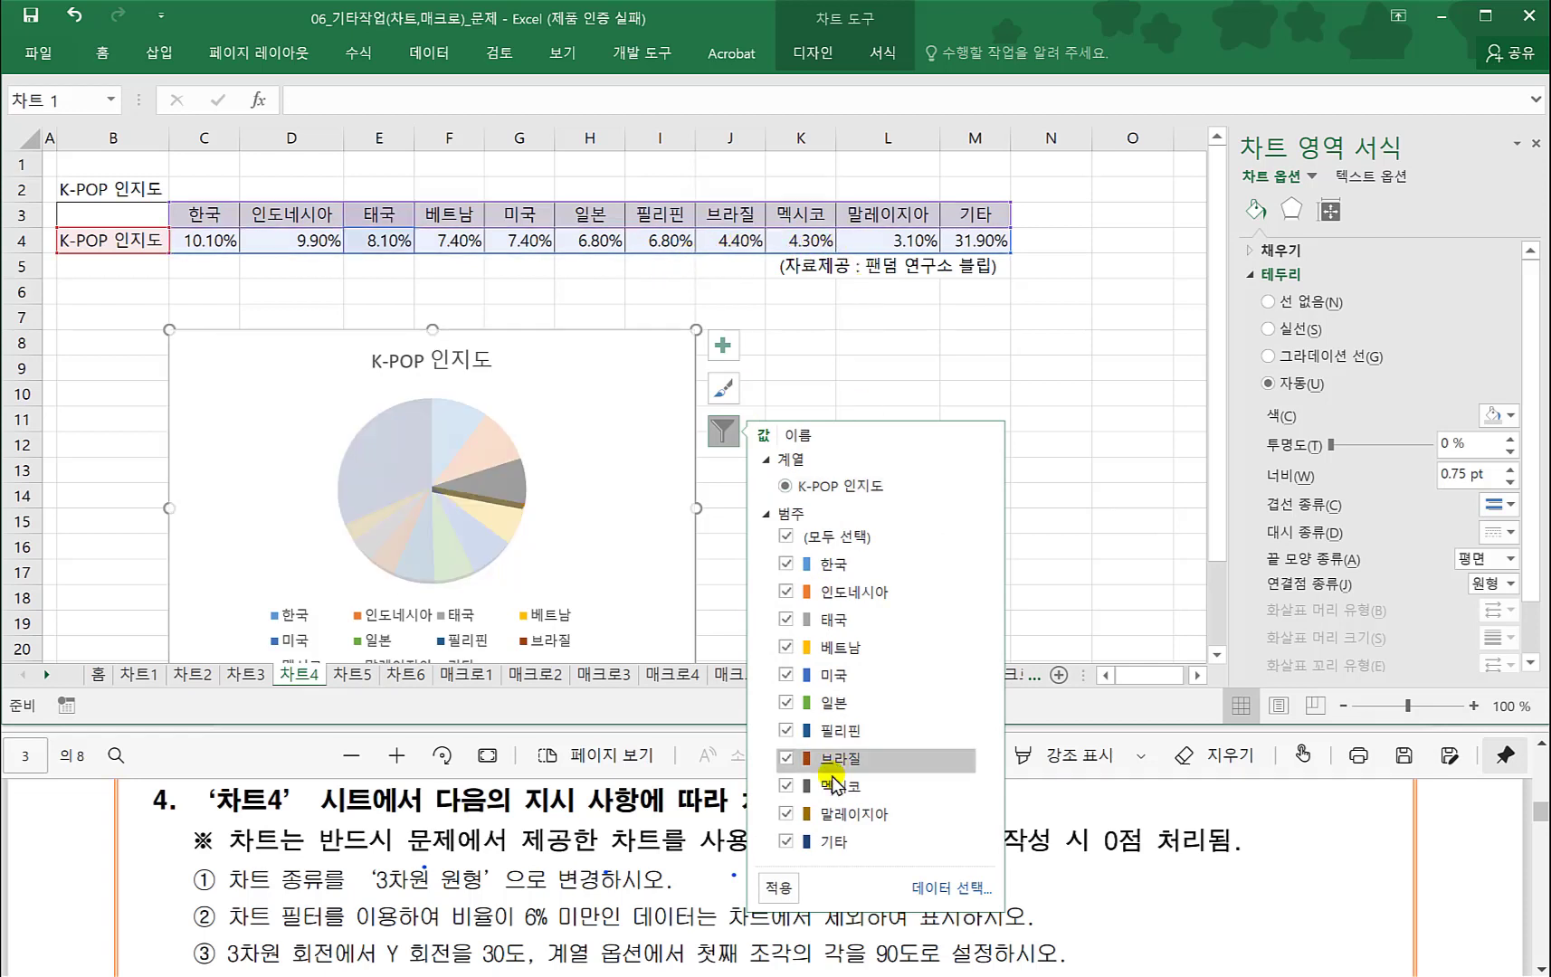
click(785, 759)
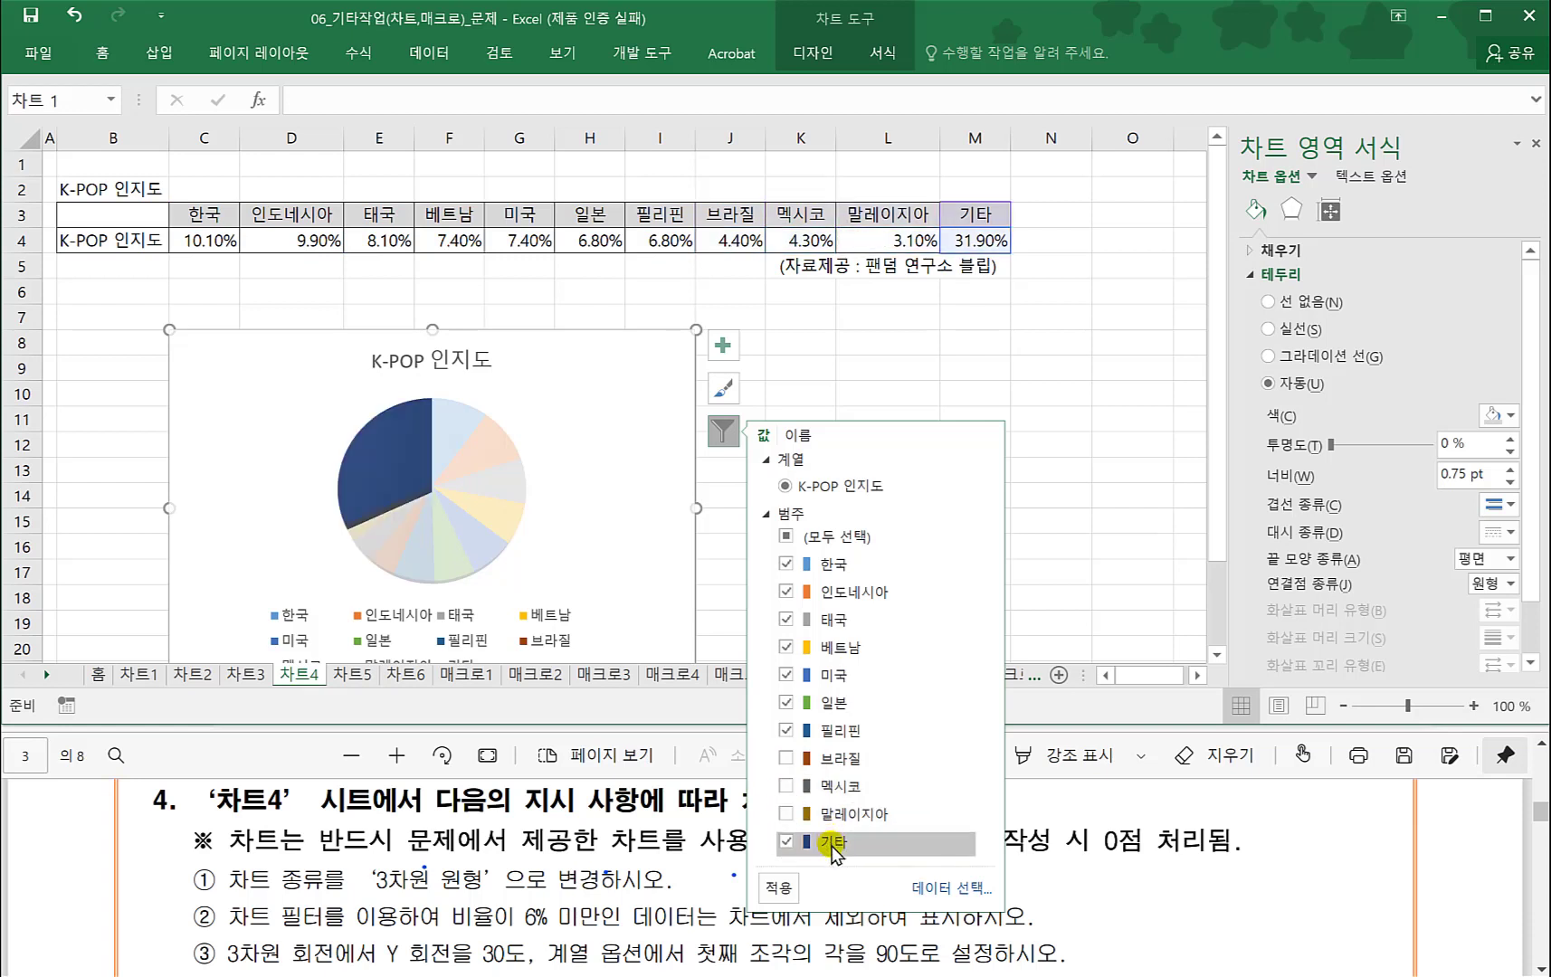
click(778, 886)
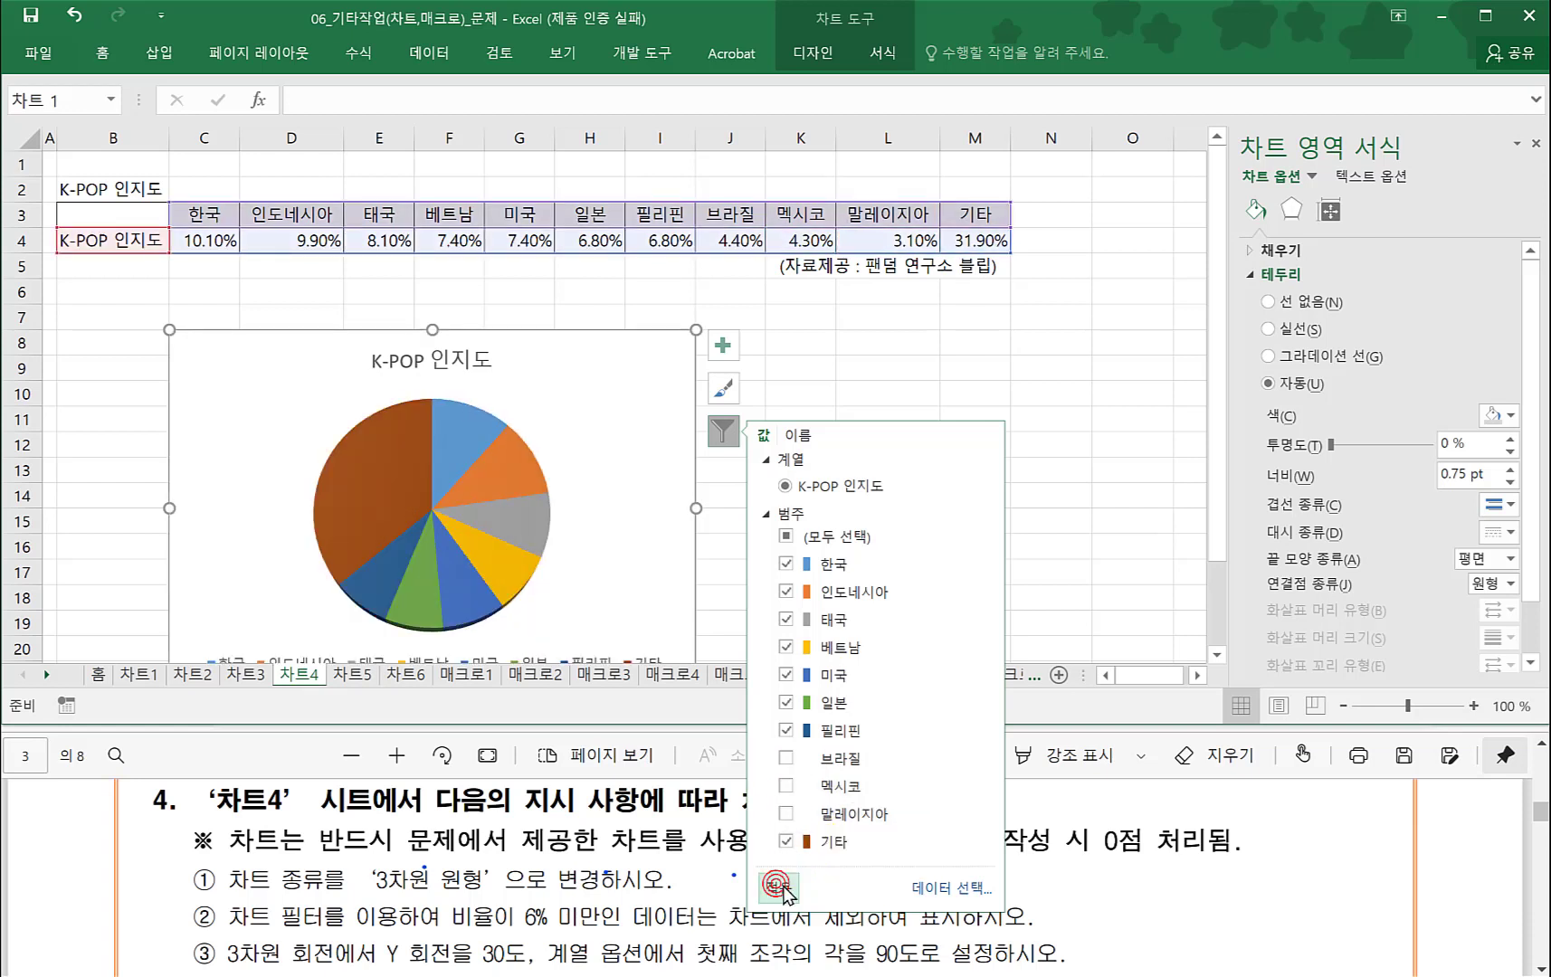
click(1064, 552)
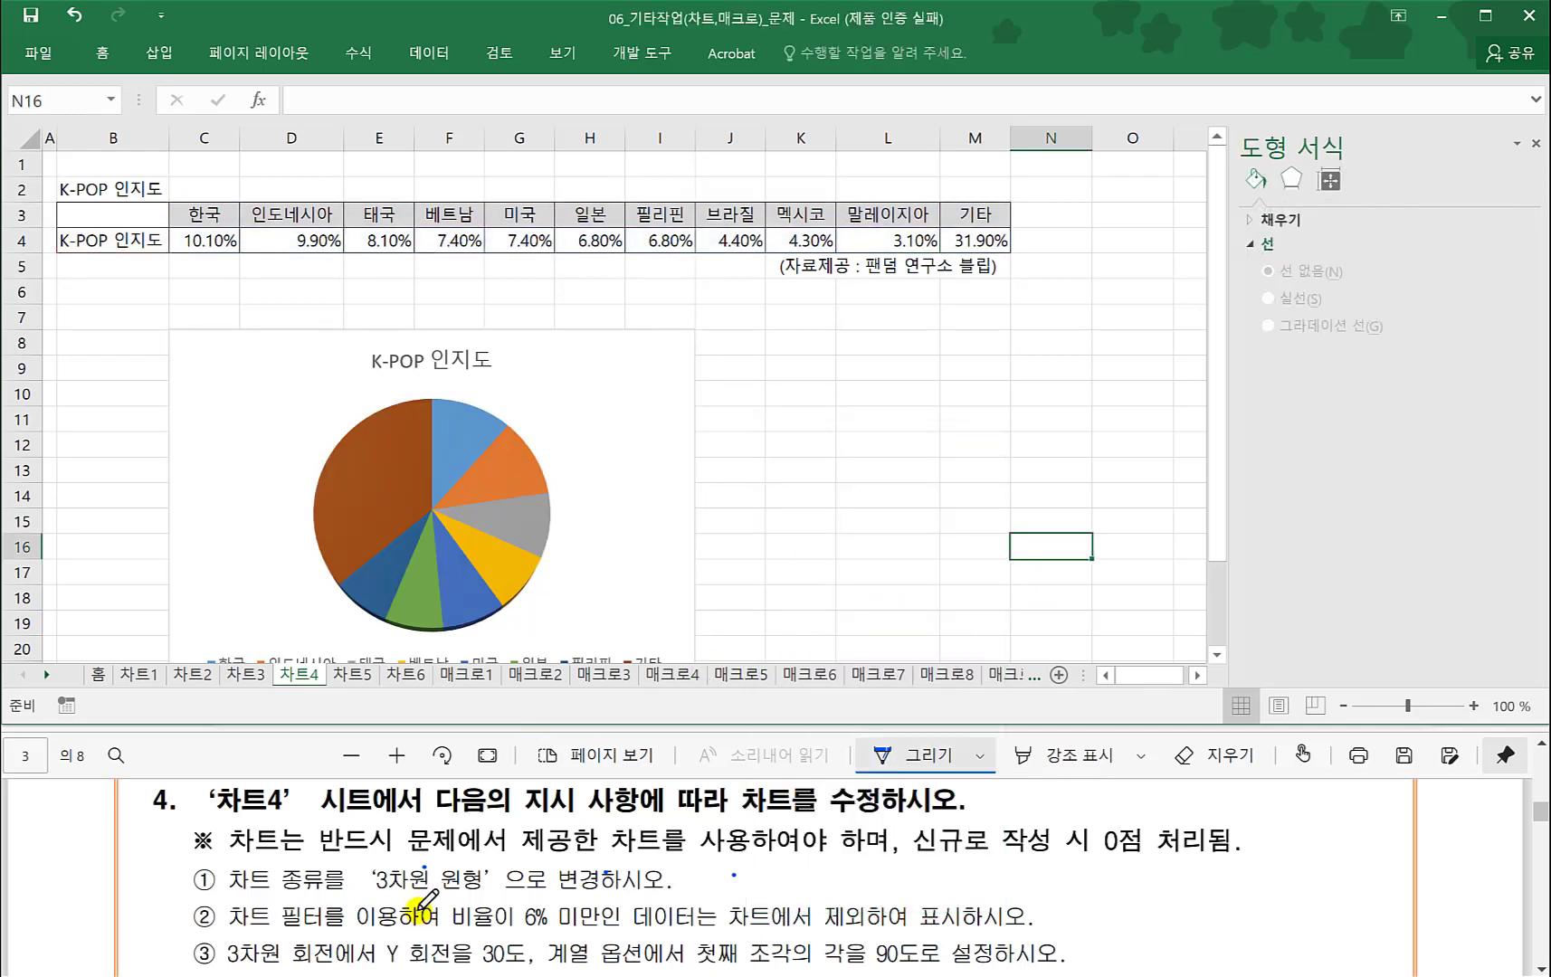
- Bring up instructions ③ to ⑤ in the PDF and set the pie chart's 3-D Y rotation to 30°
click(426, 900)
scroll(425, 900, down, 1)
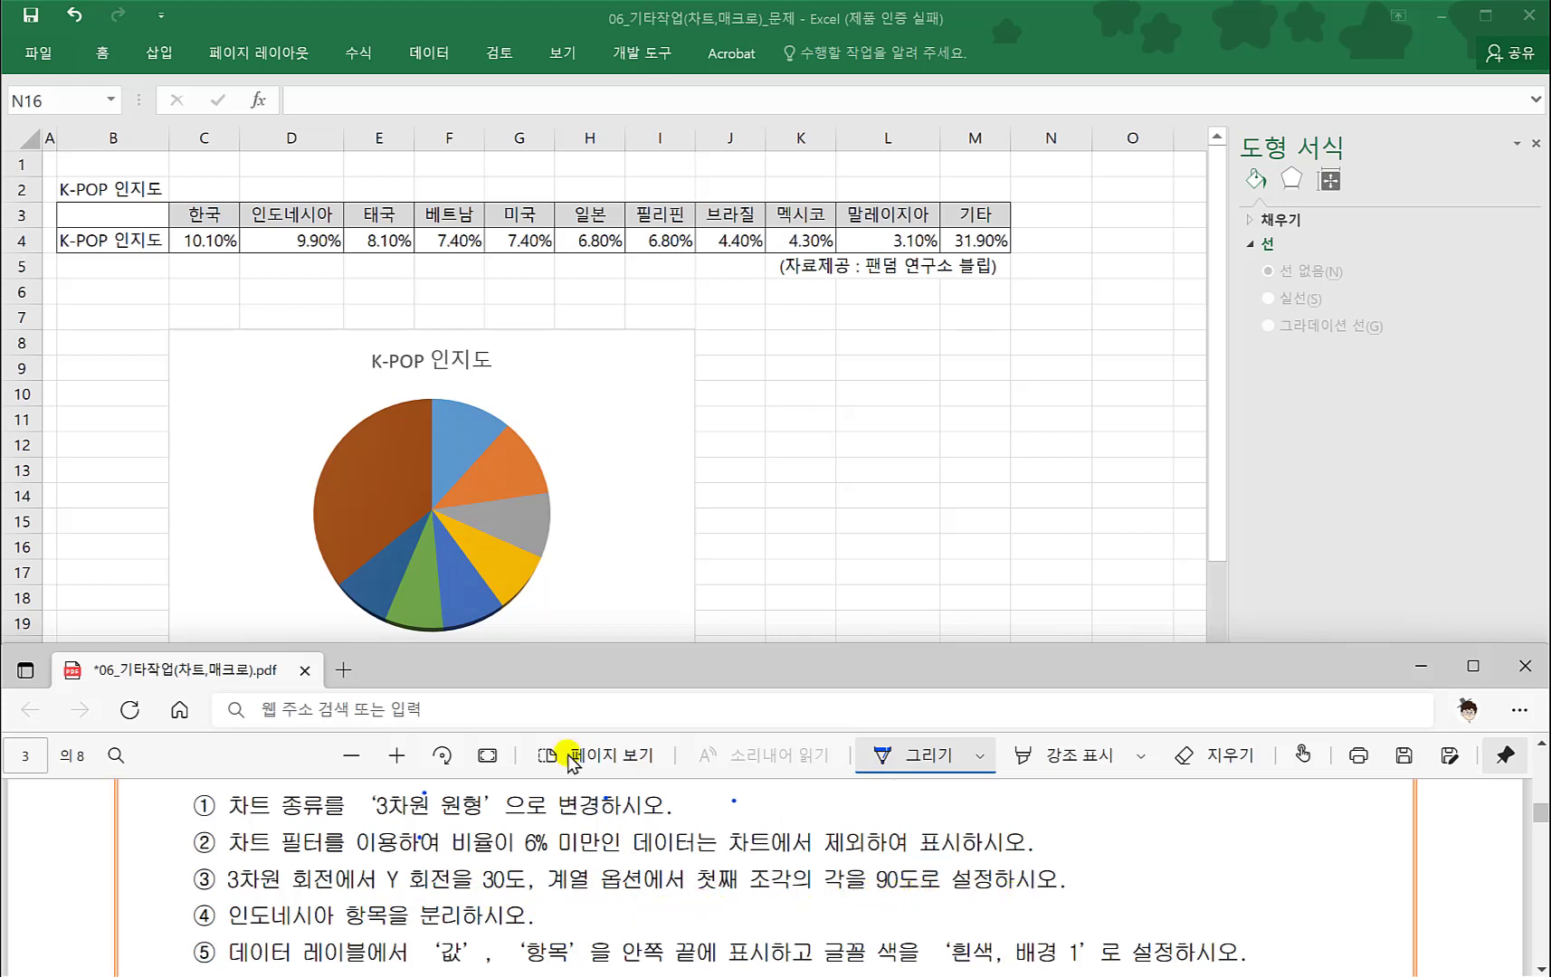
click(492, 549)
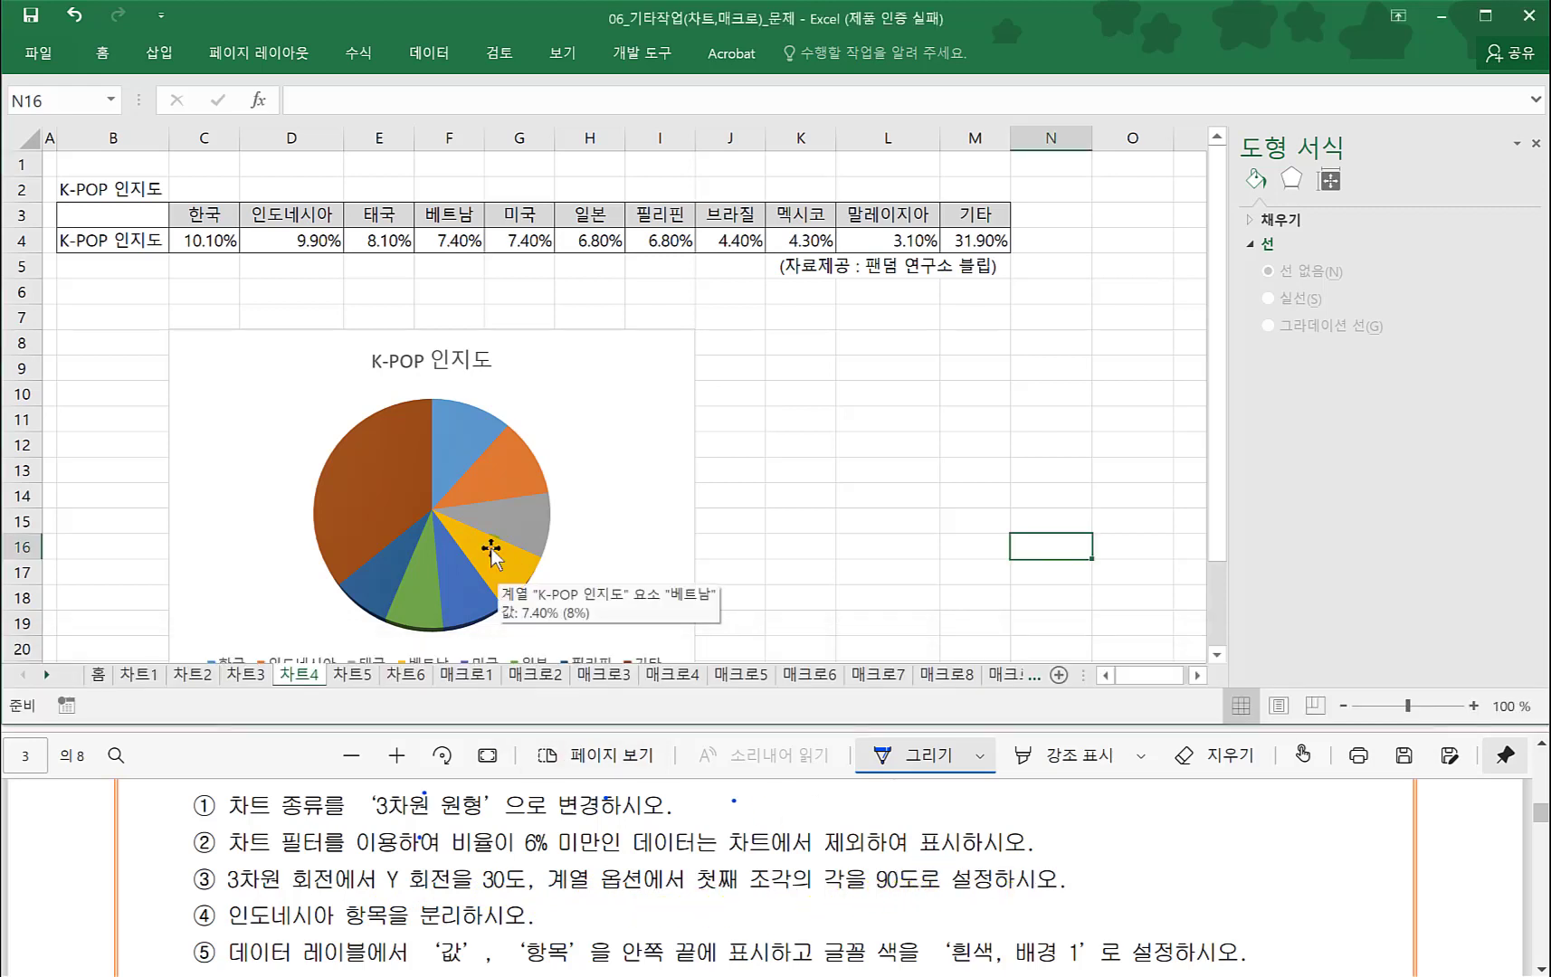
click(492, 550)
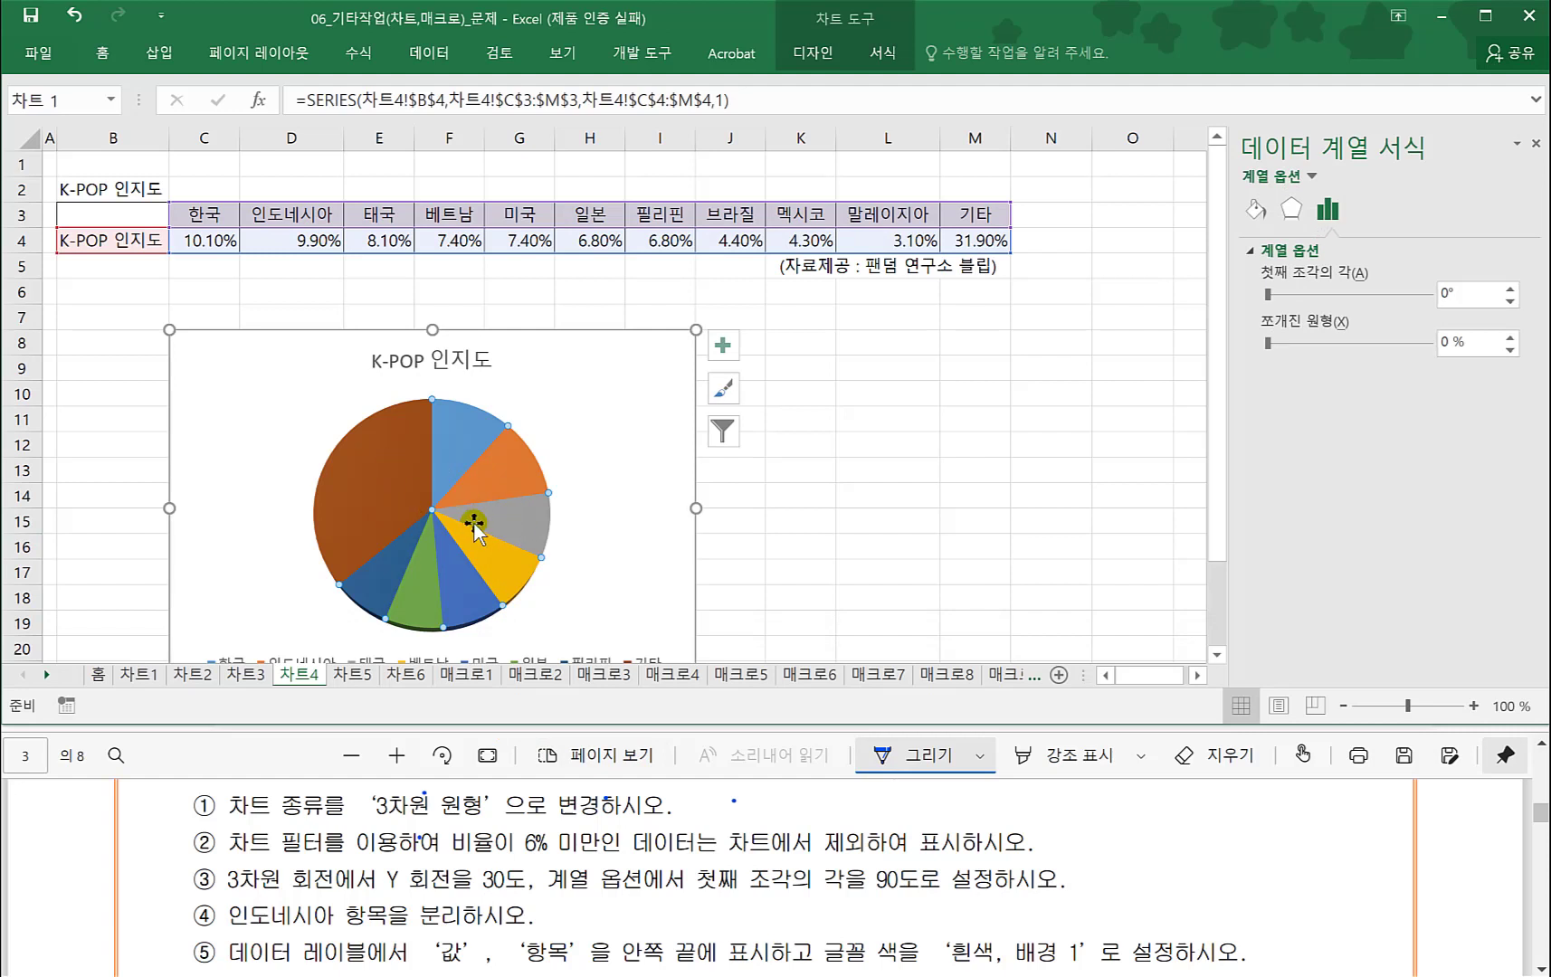
mouse_move(474, 525)
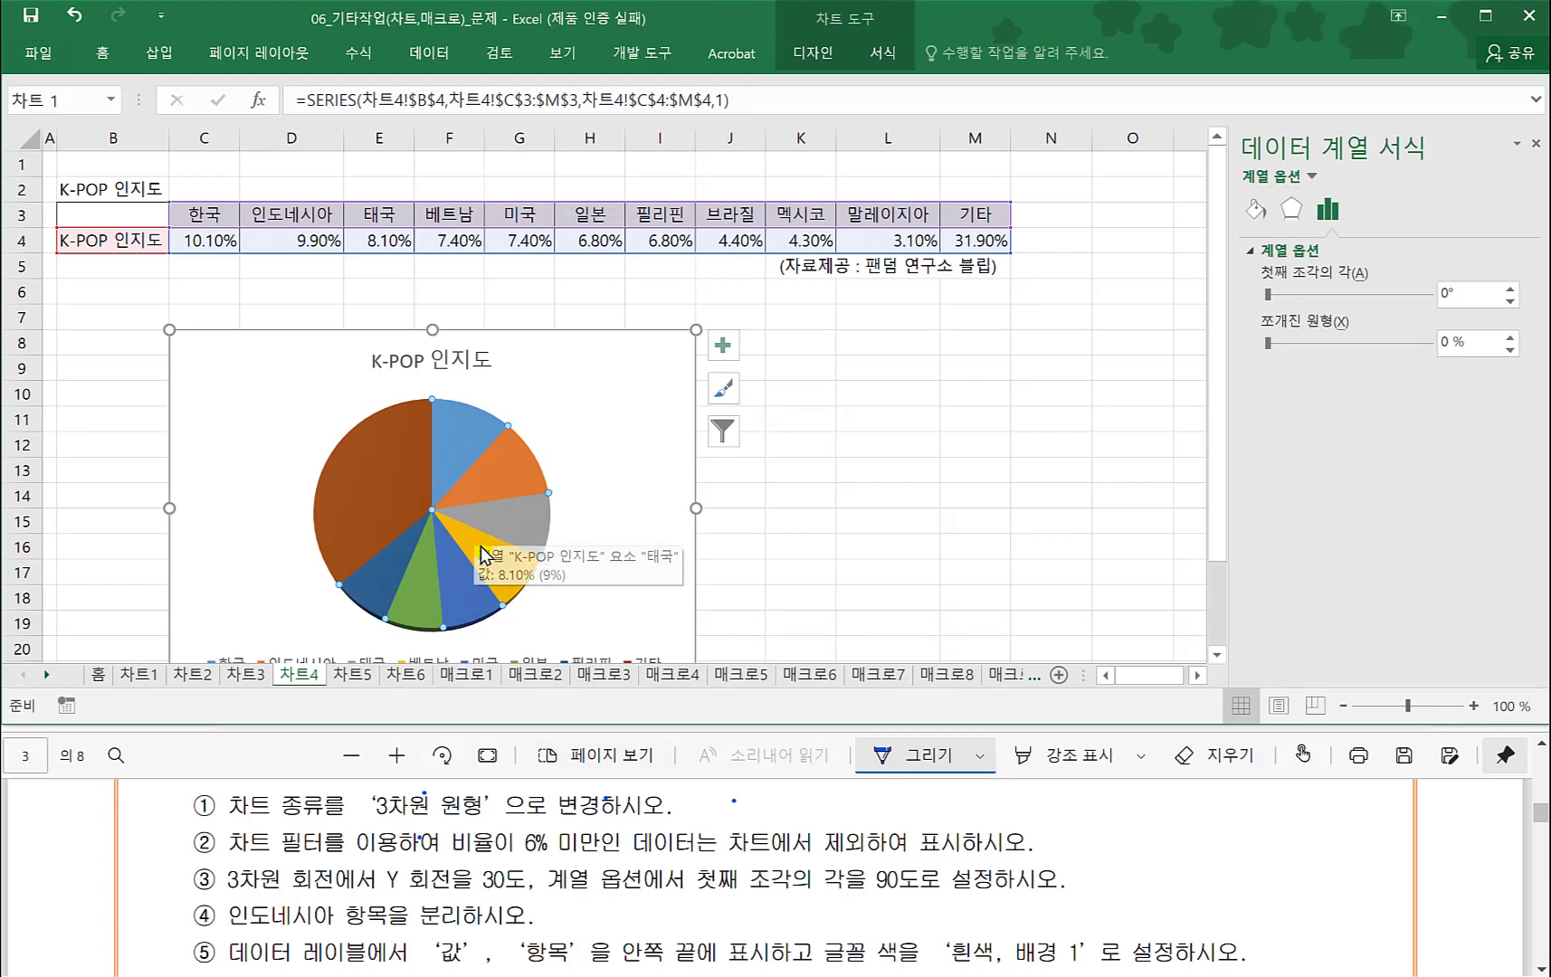
right_click(480, 541)
click(552, 666)
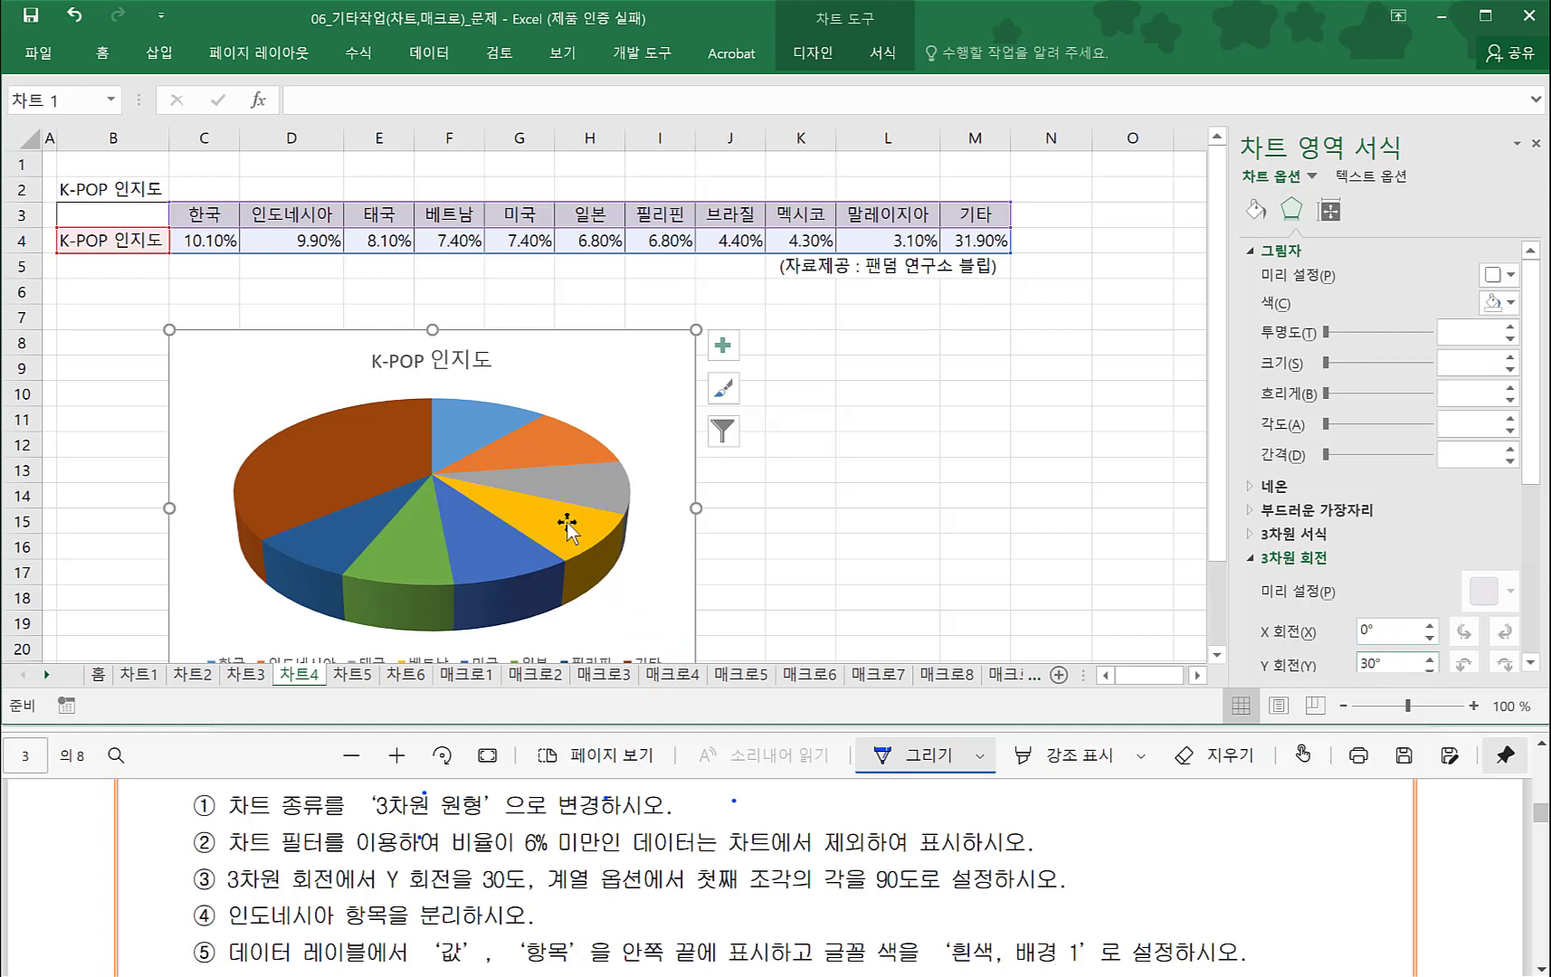
- Set the pie series' first slice angle to 90° and pull the 인도네시아 slice out by about 6 %
mouse_move(560, 514)
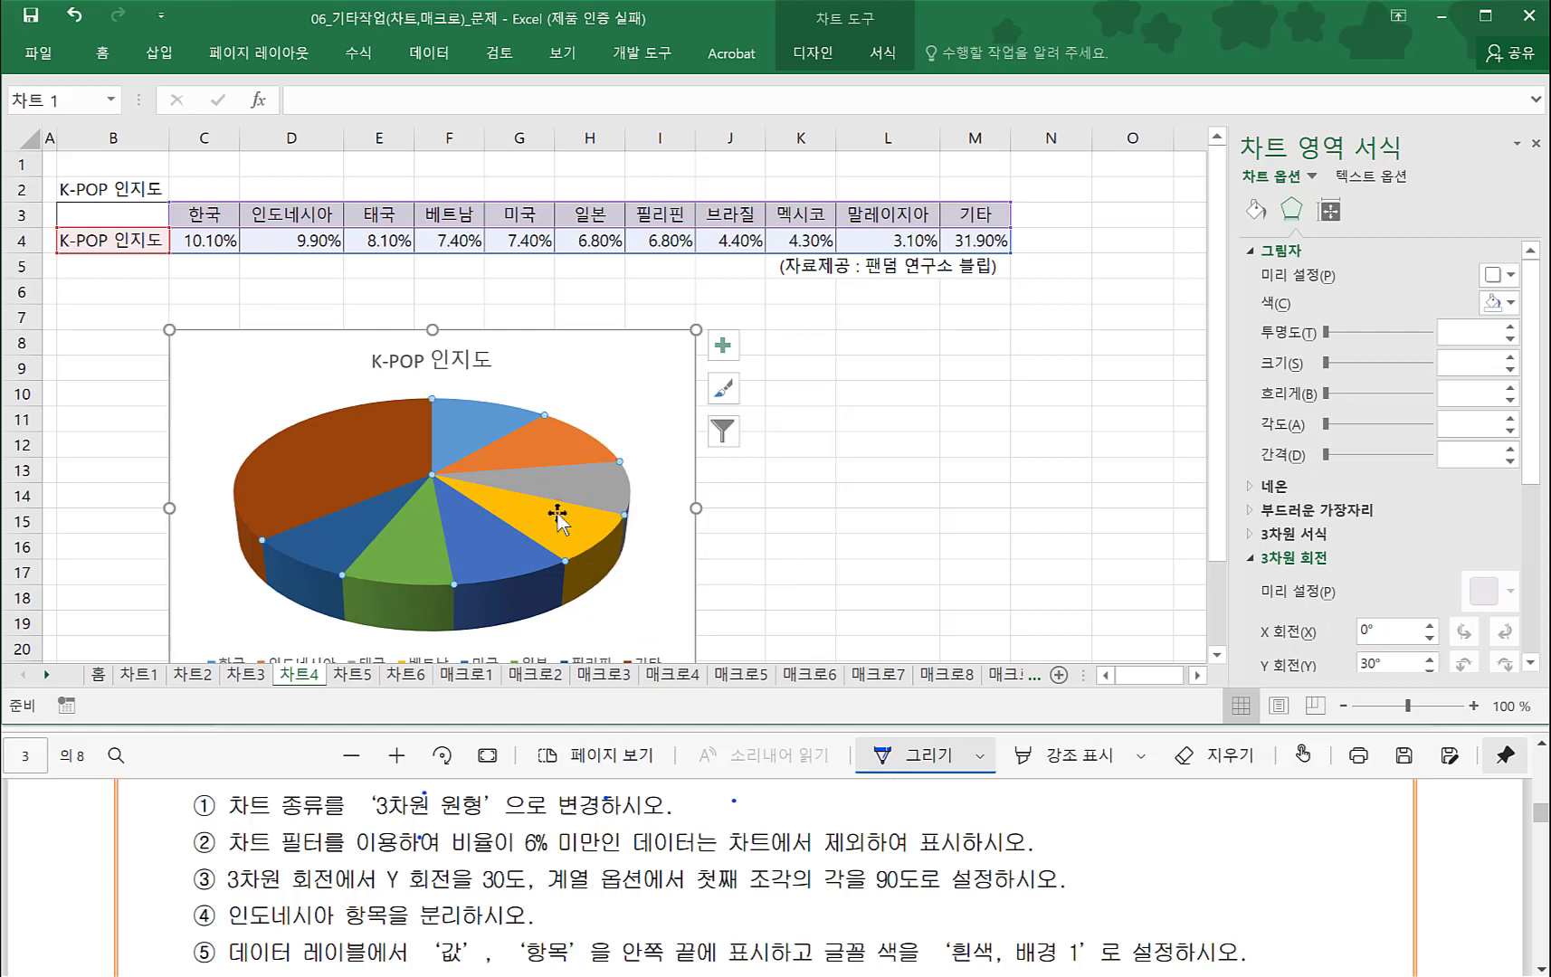
click(557, 515)
click(1330, 216)
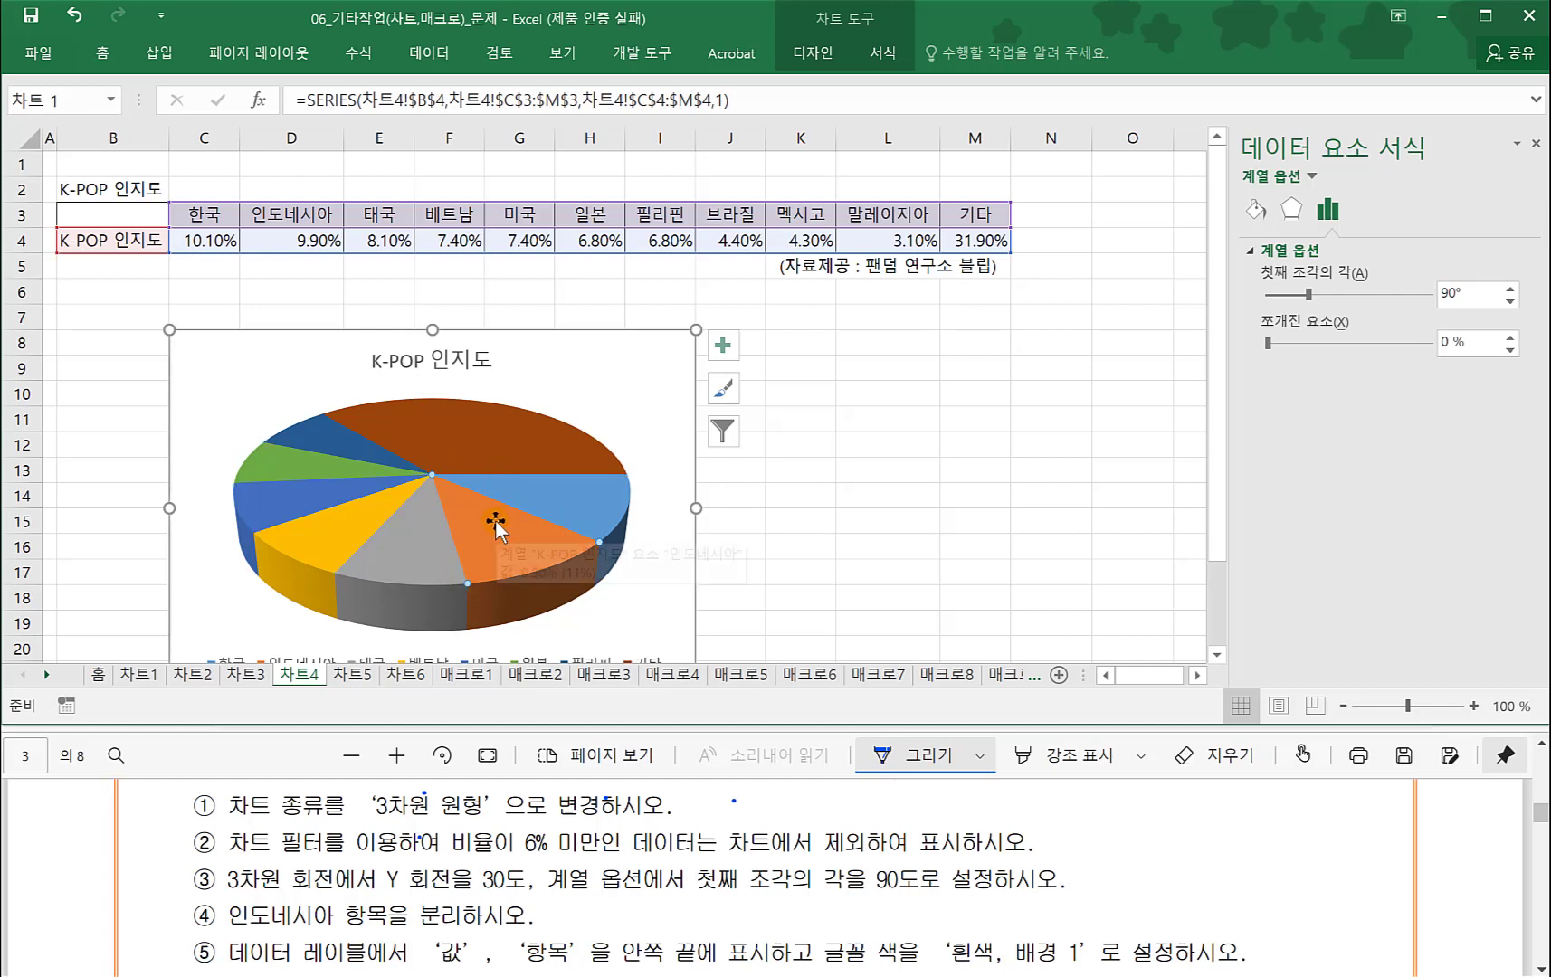
drag(501, 532, 968, 617)
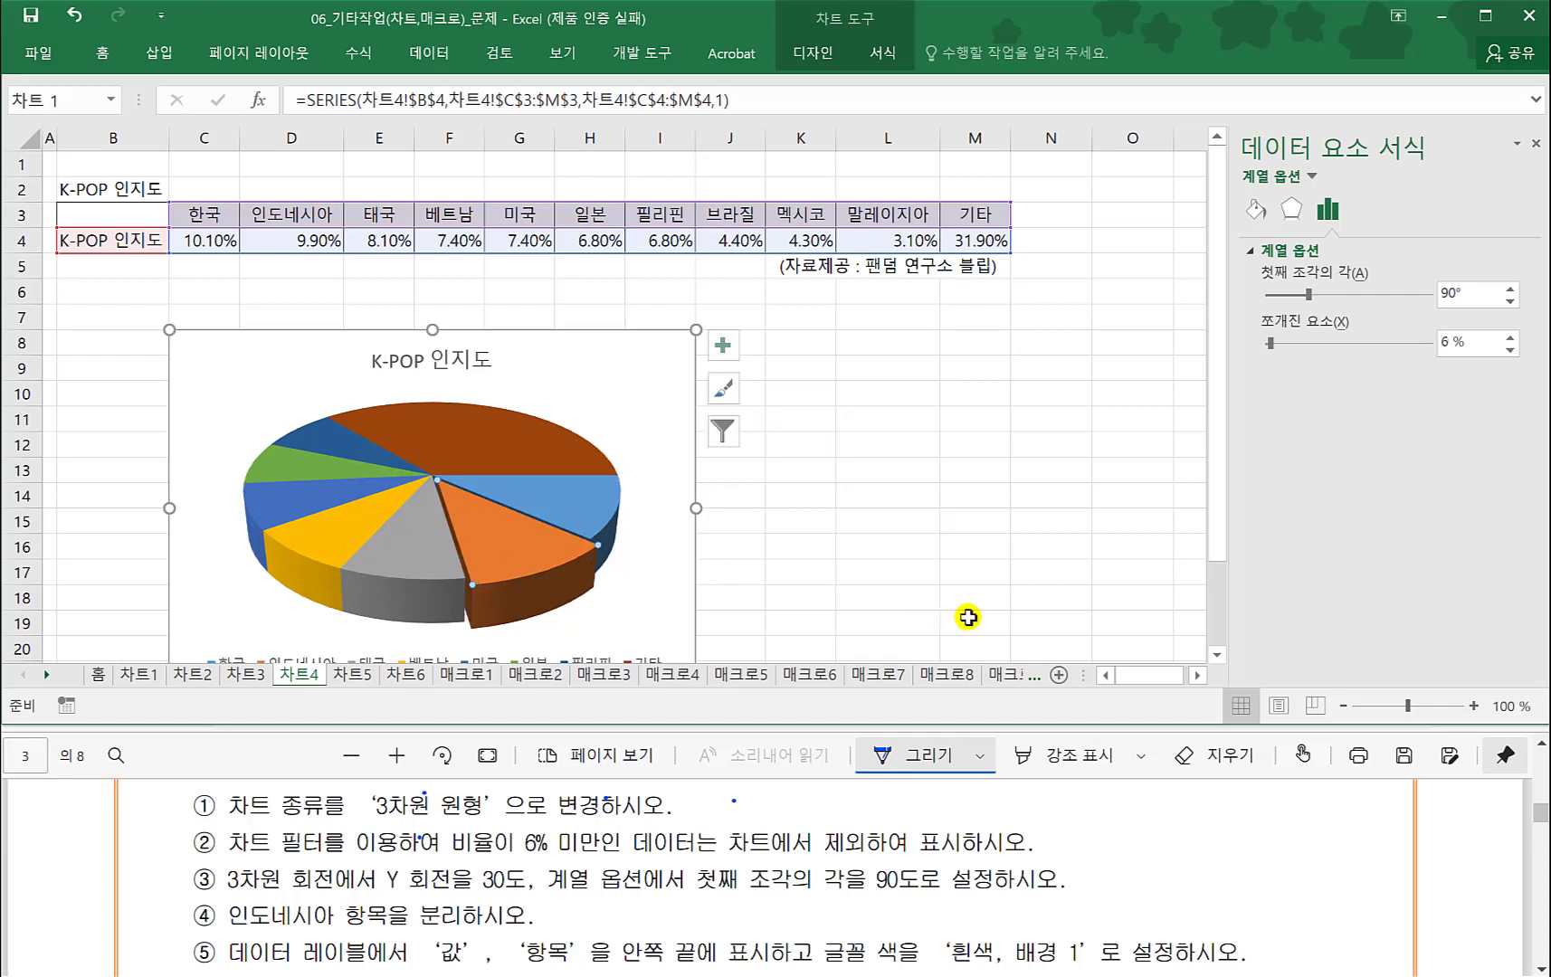
click(813, 573)
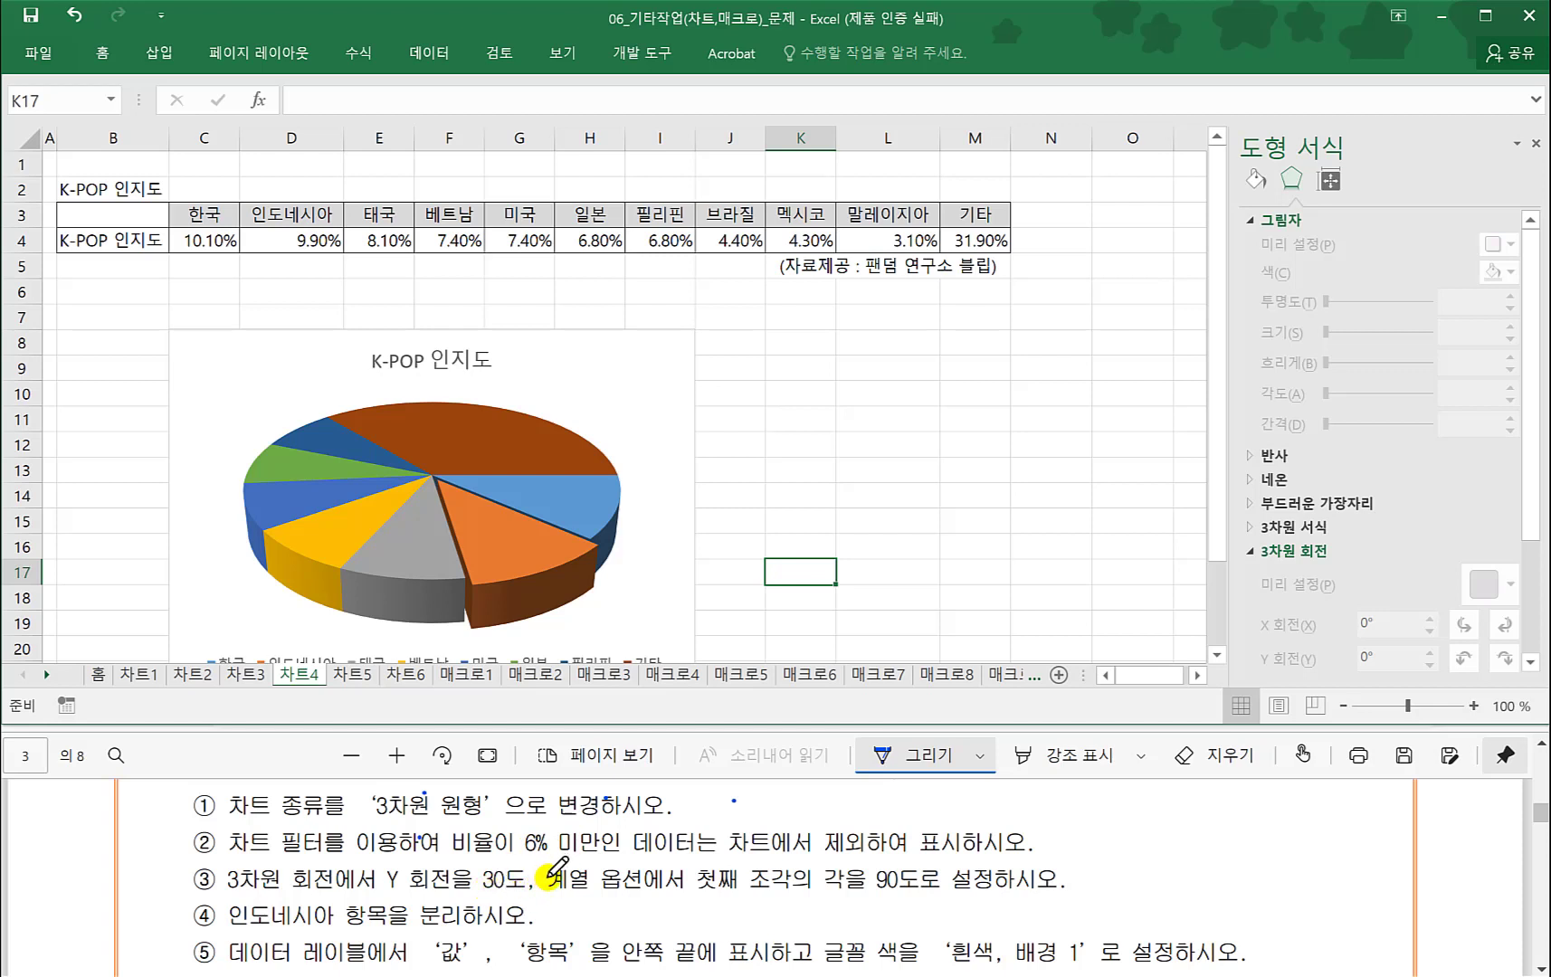
- Underline 안쪽 끝 in instruction ⑤ of the PDF and add data labels at that position (안쪽 끝에) to the pie chart
click(615, 398)
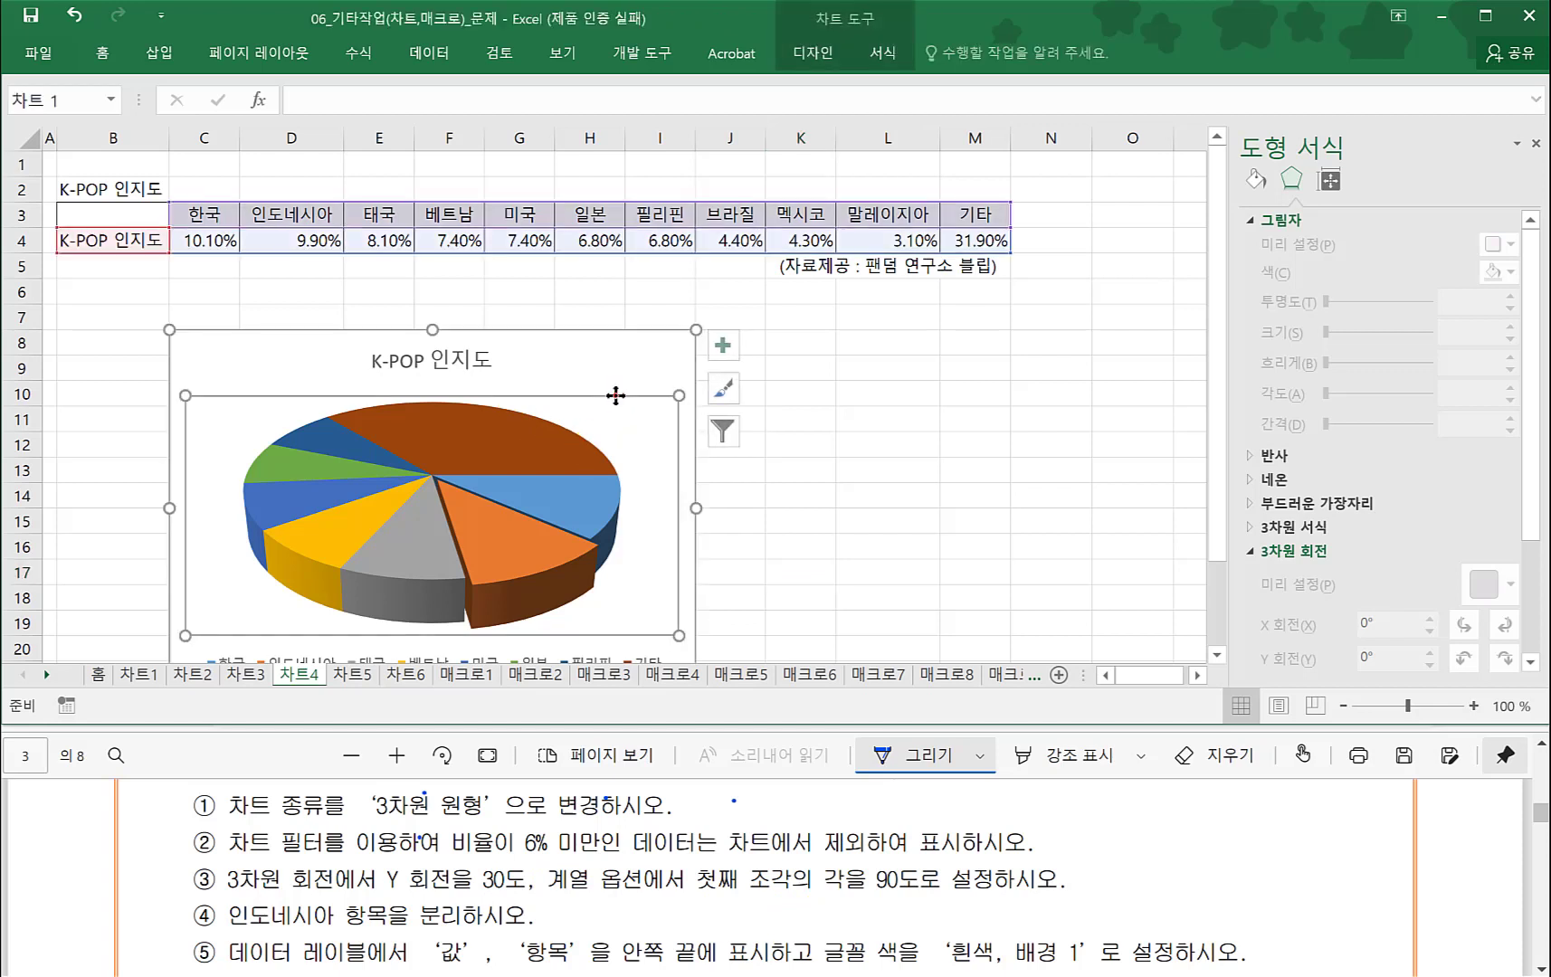
click(723, 344)
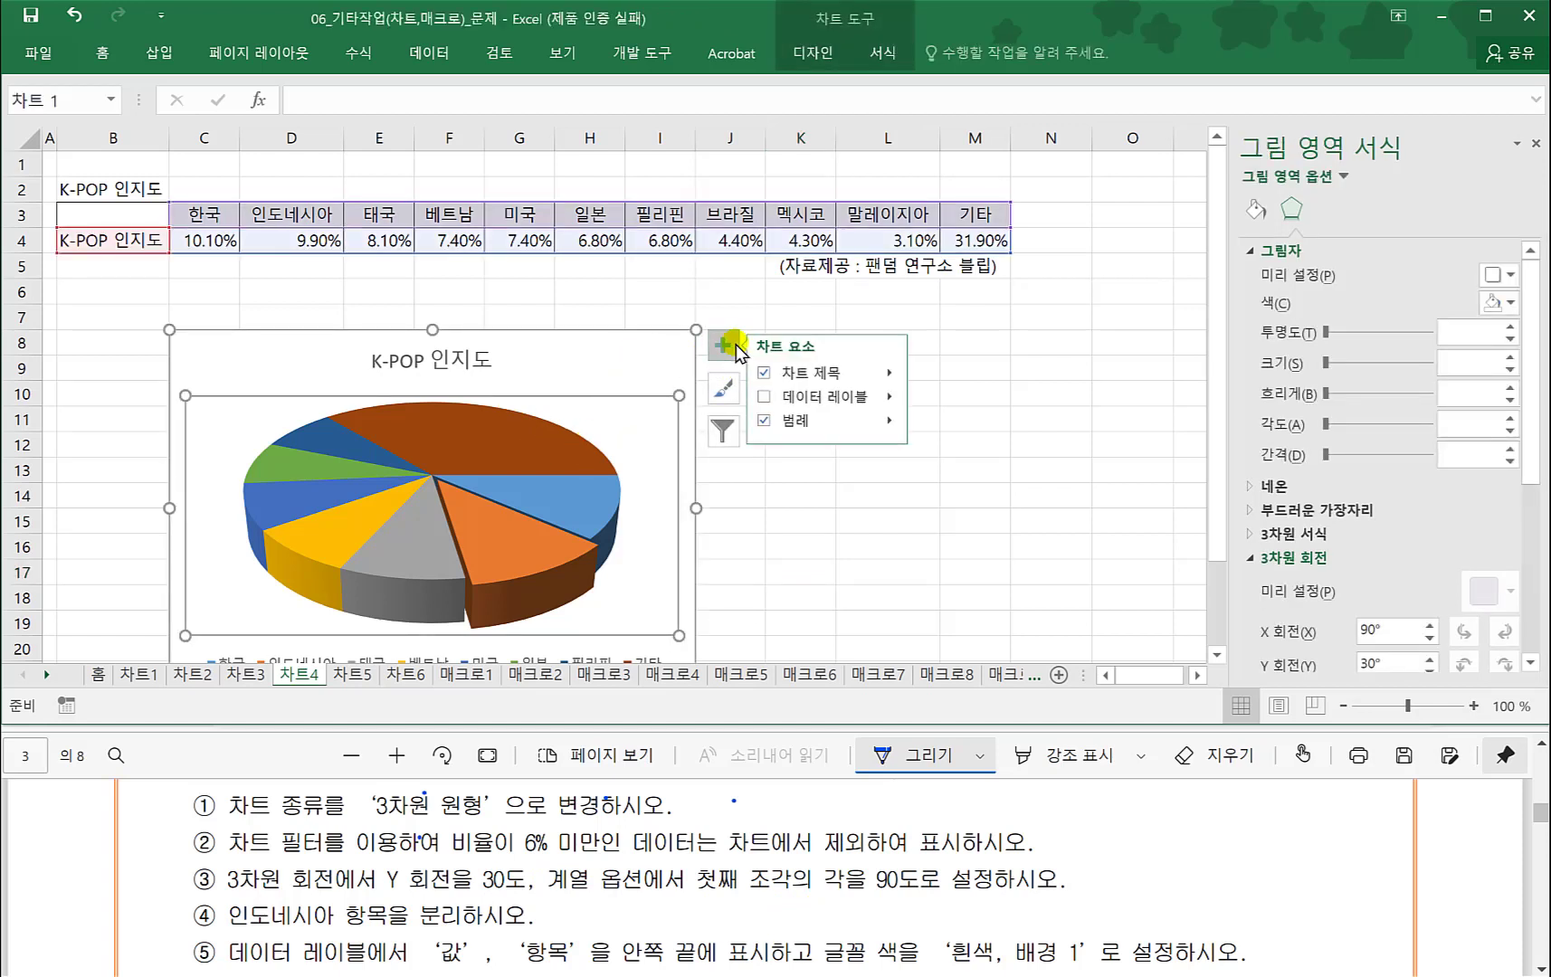
click(892, 399)
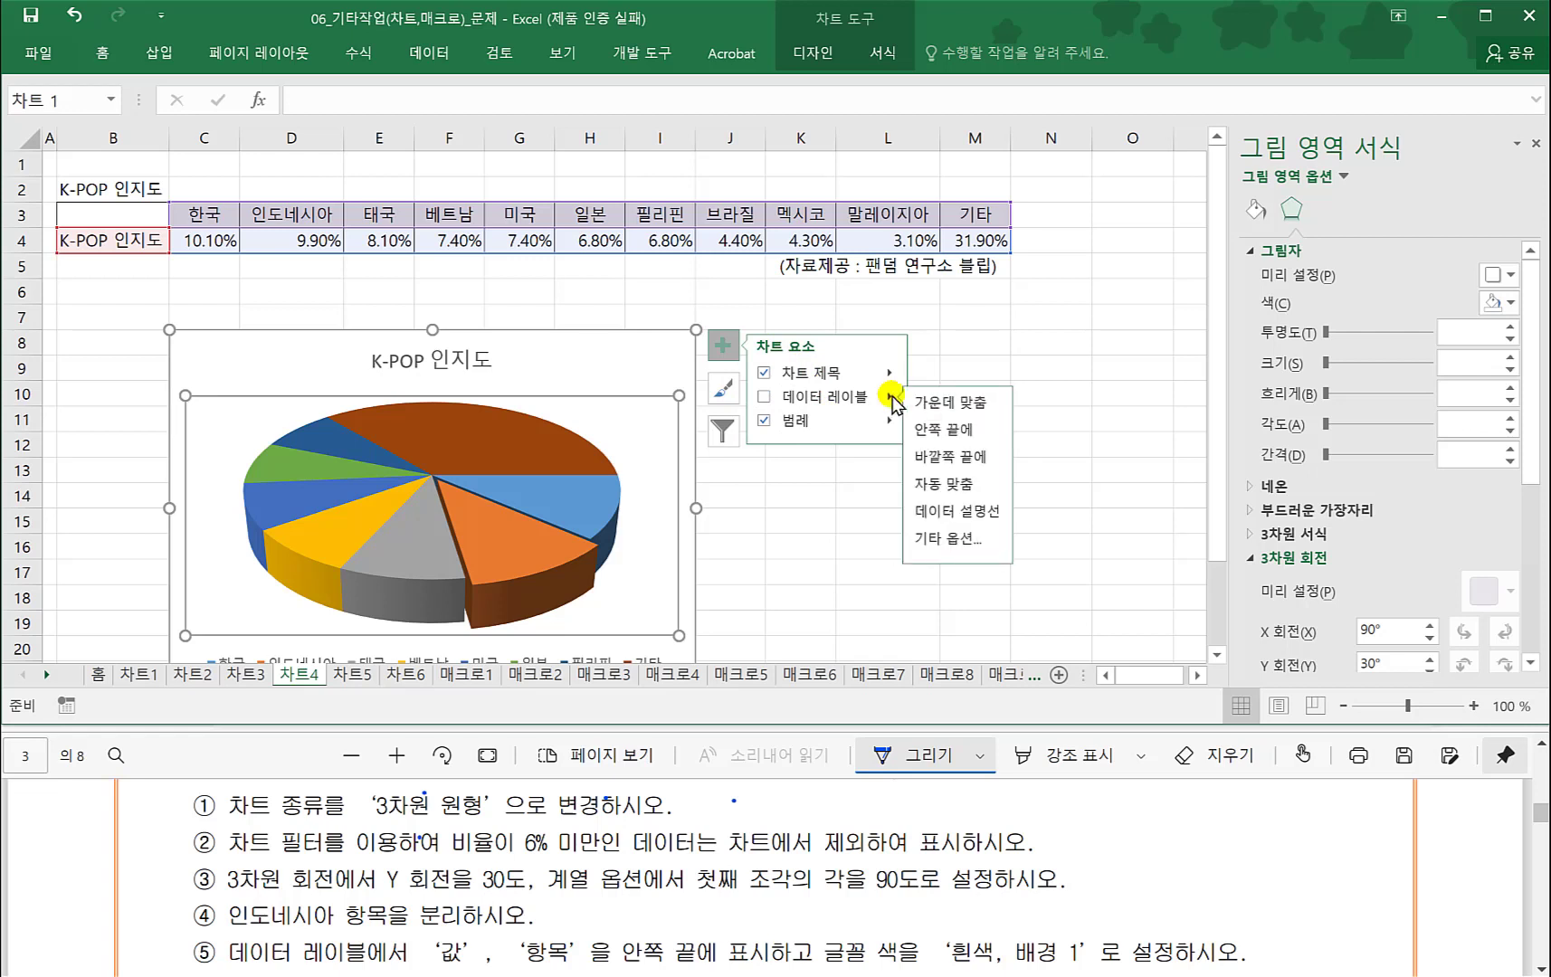
drag(624, 965, 680, 963)
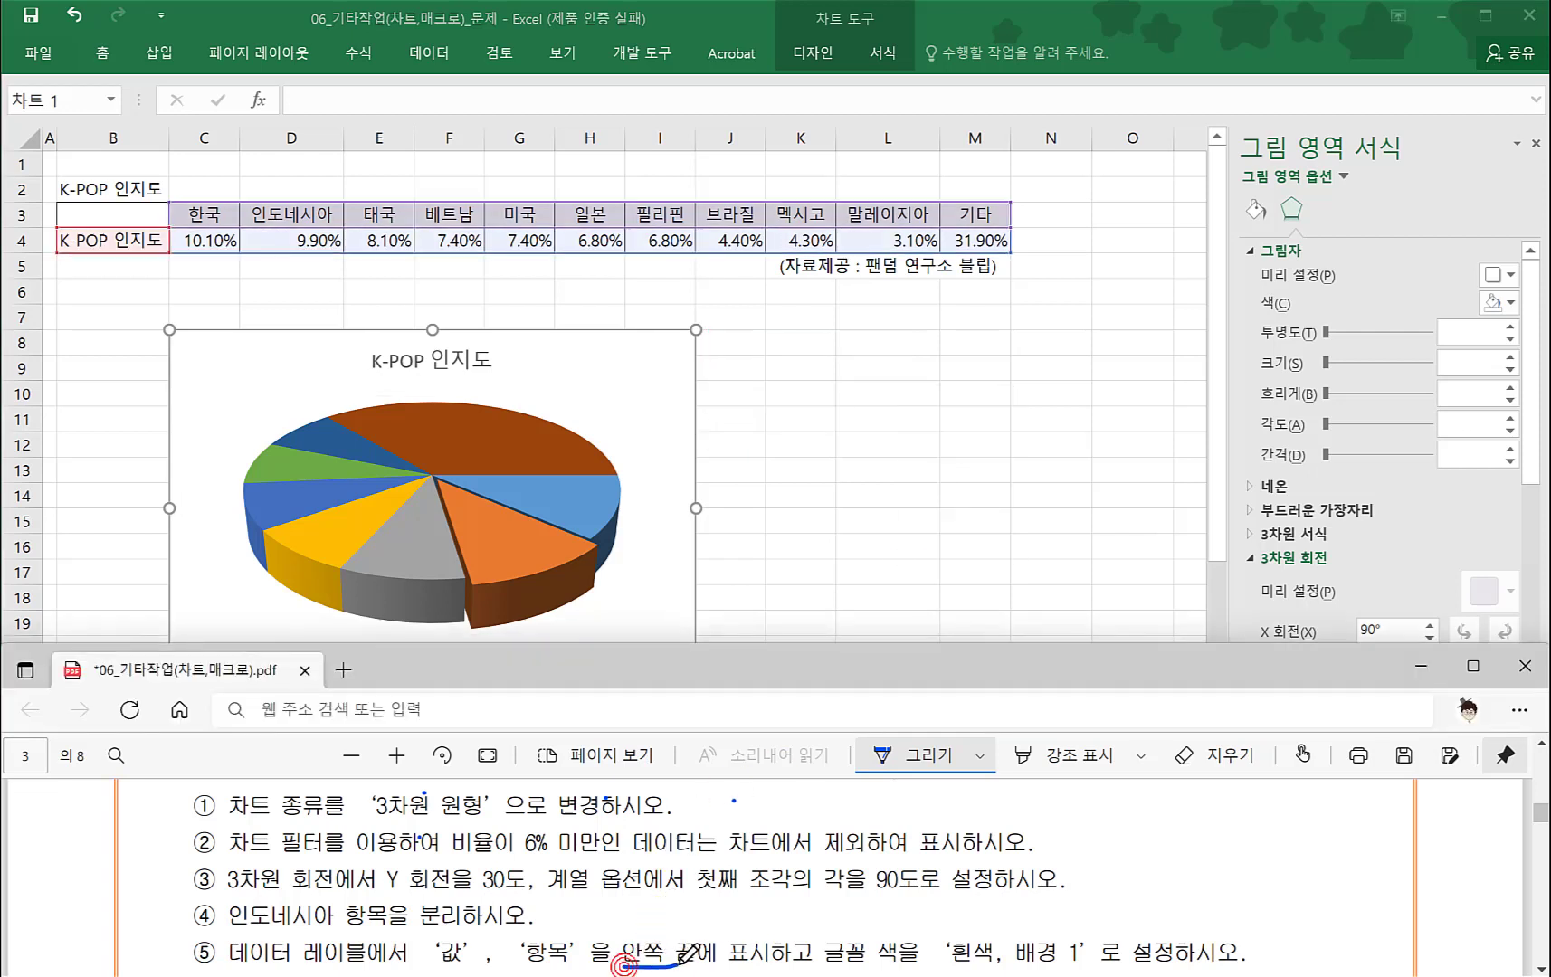
click(648, 362)
click(723, 352)
click(891, 395)
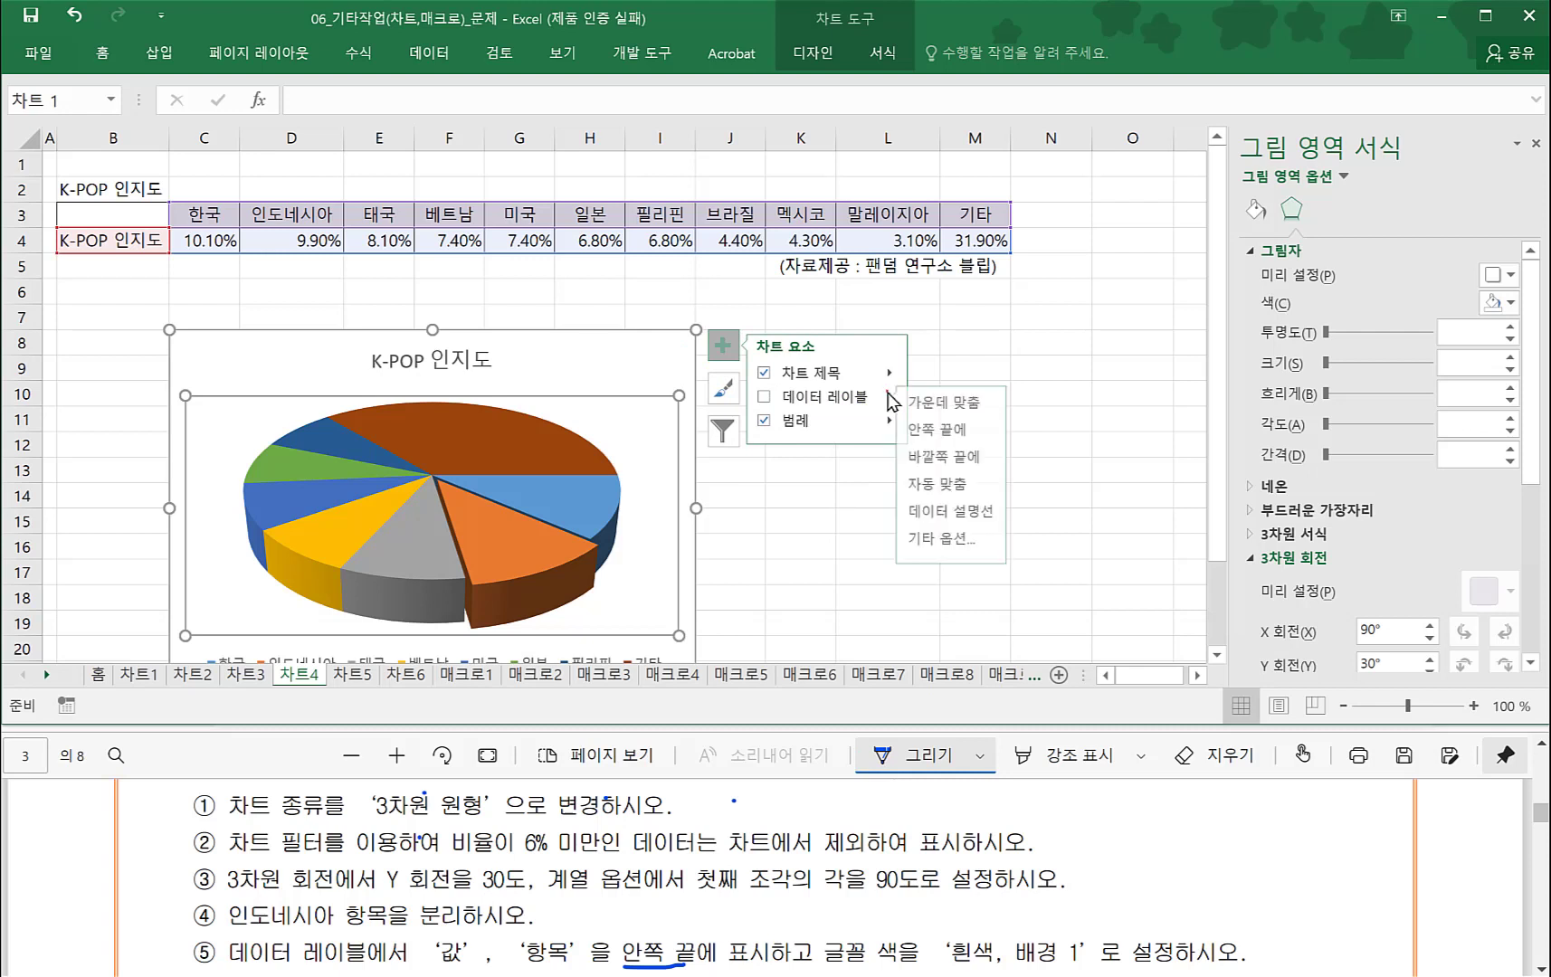
click(946, 429)
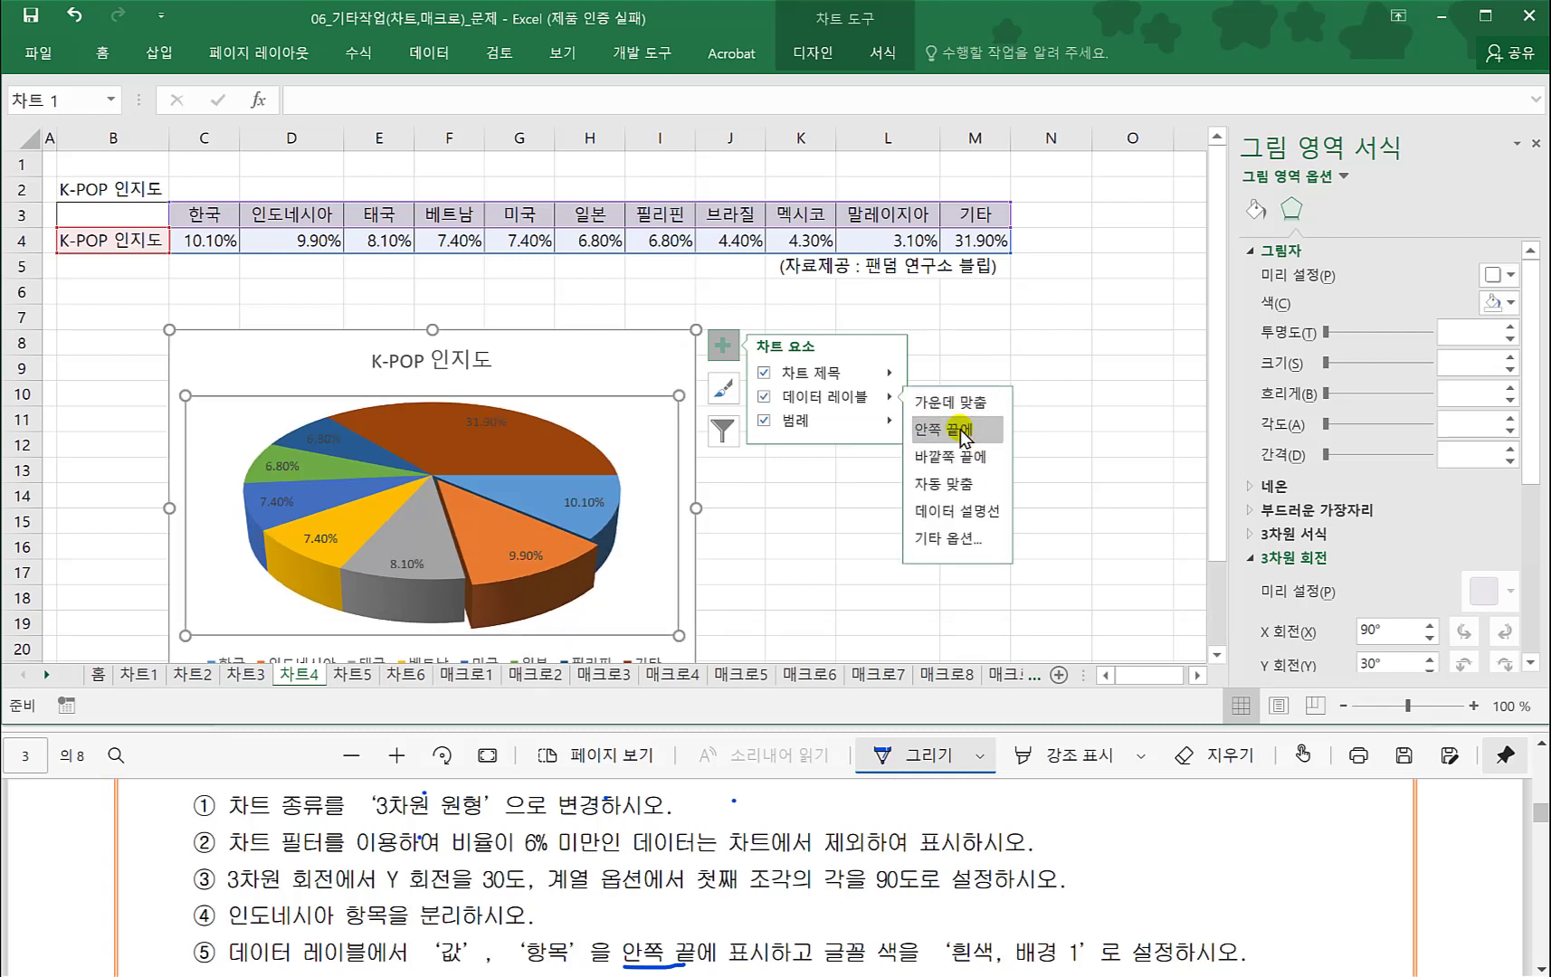
- Include the category name (항목 이름) alongside the value in the pie chart's data labels
click(584, 501)
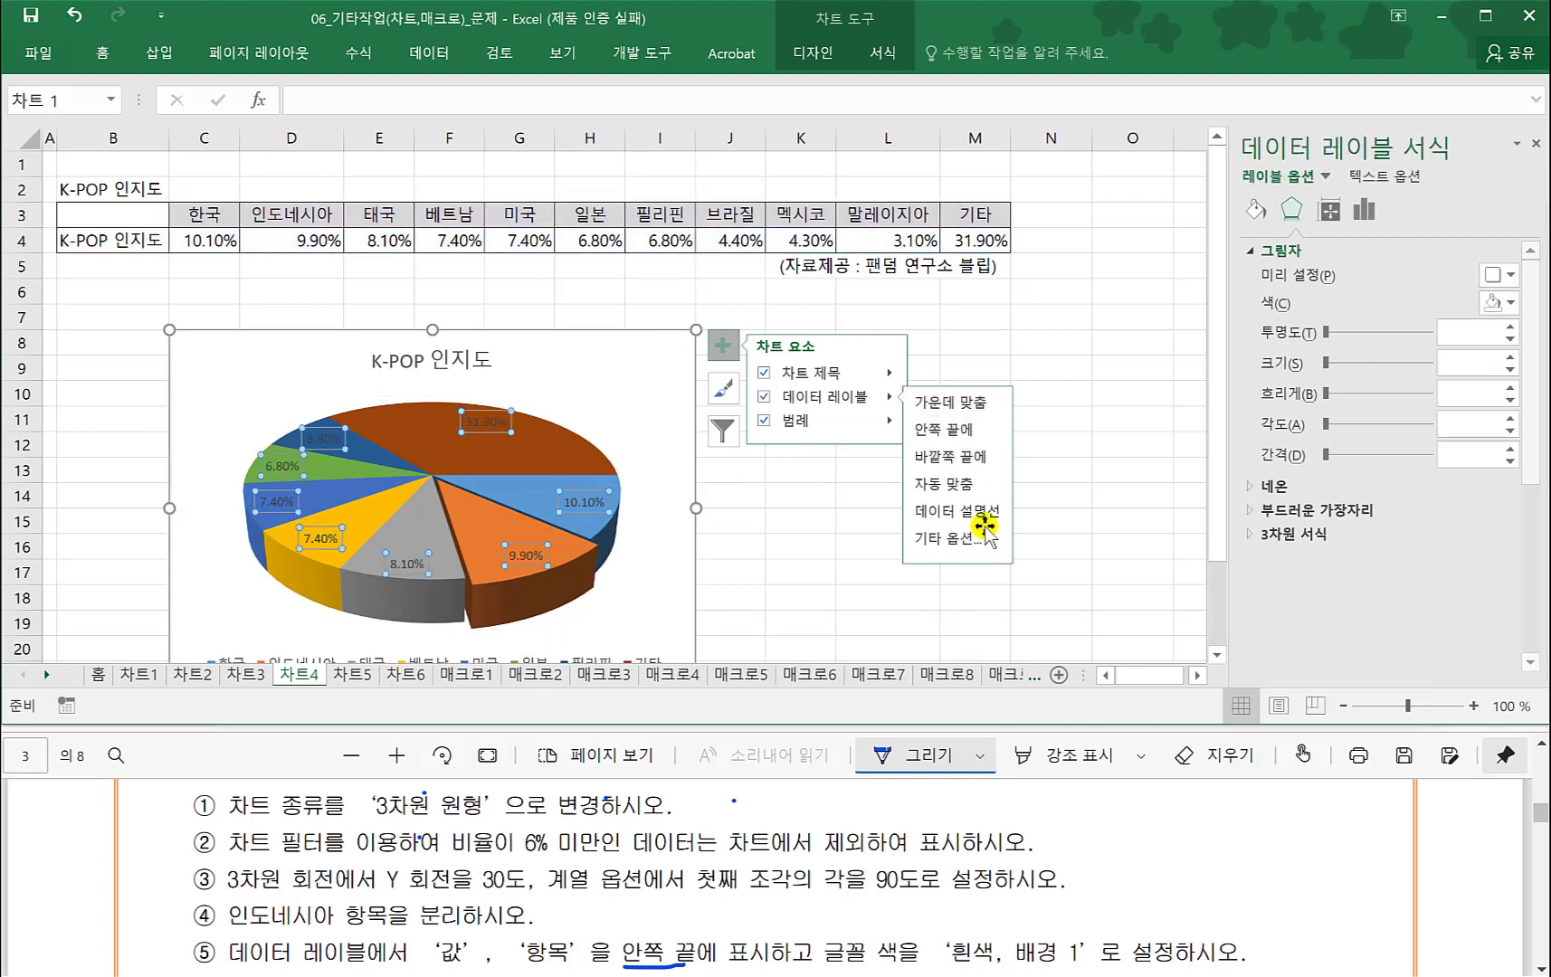
click(1367, 213)
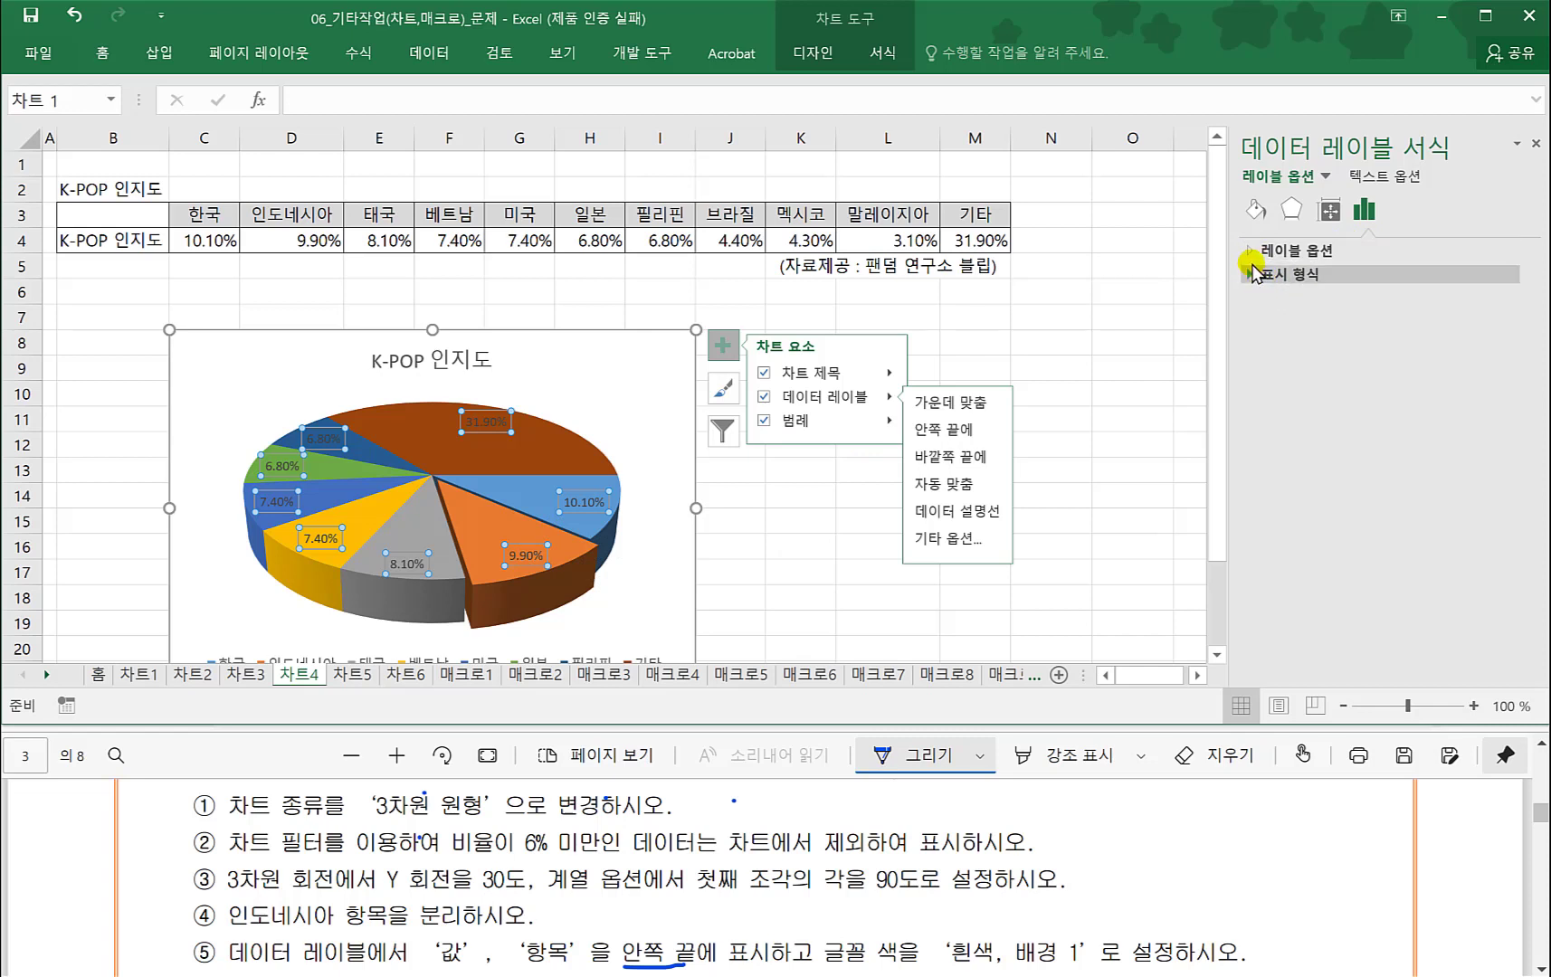
click(1366, 214)
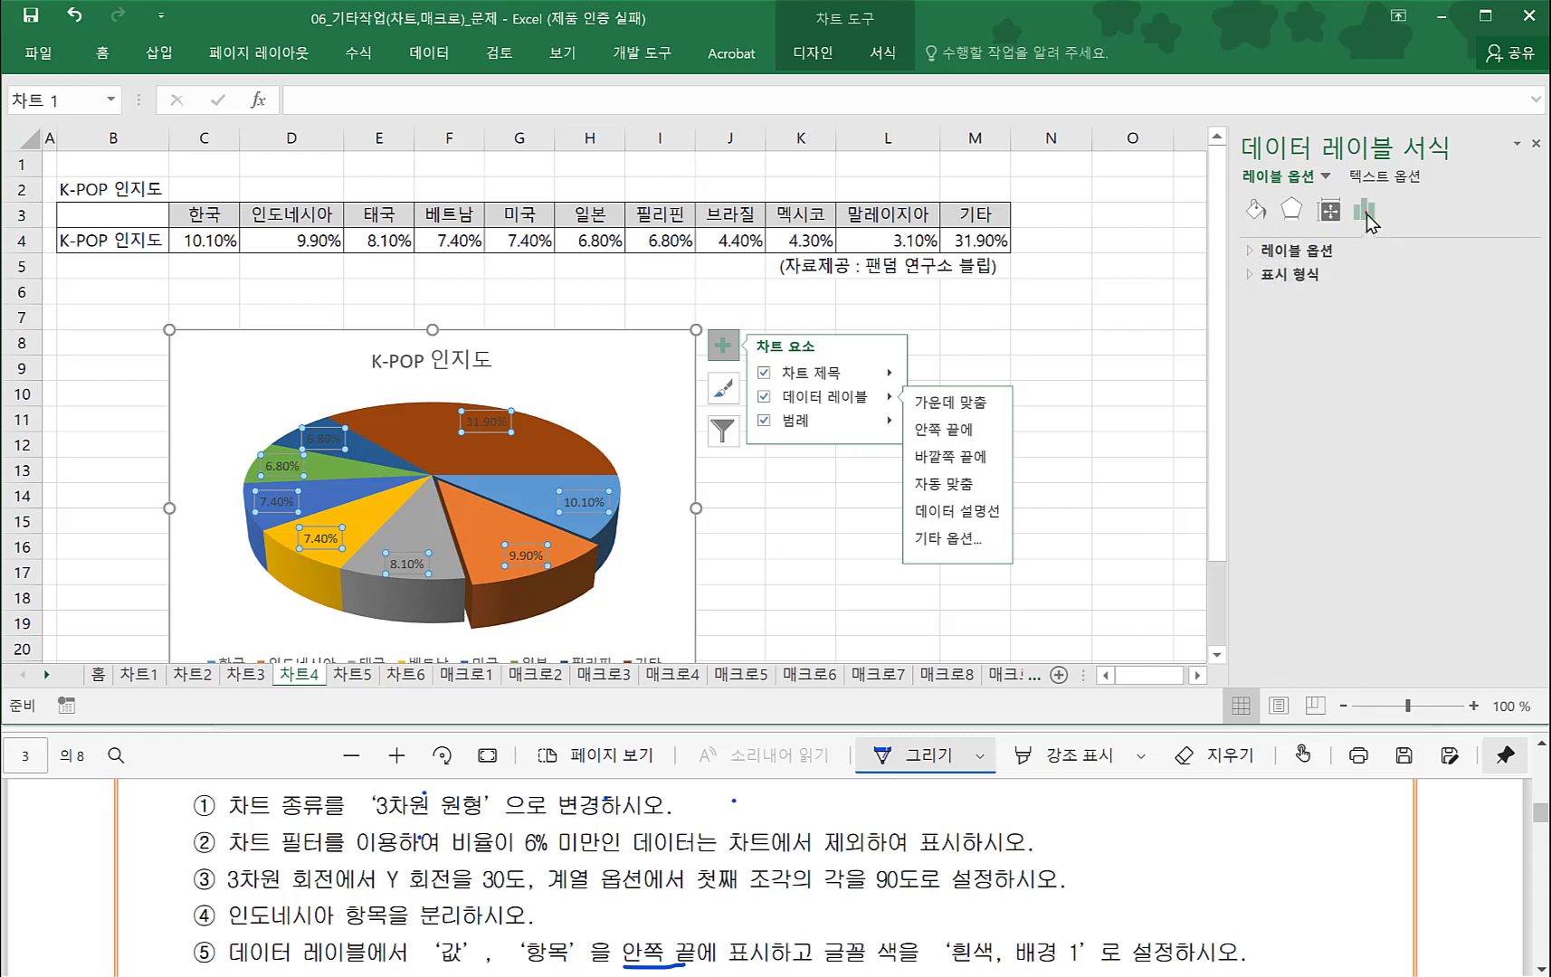
click(1295, 256)
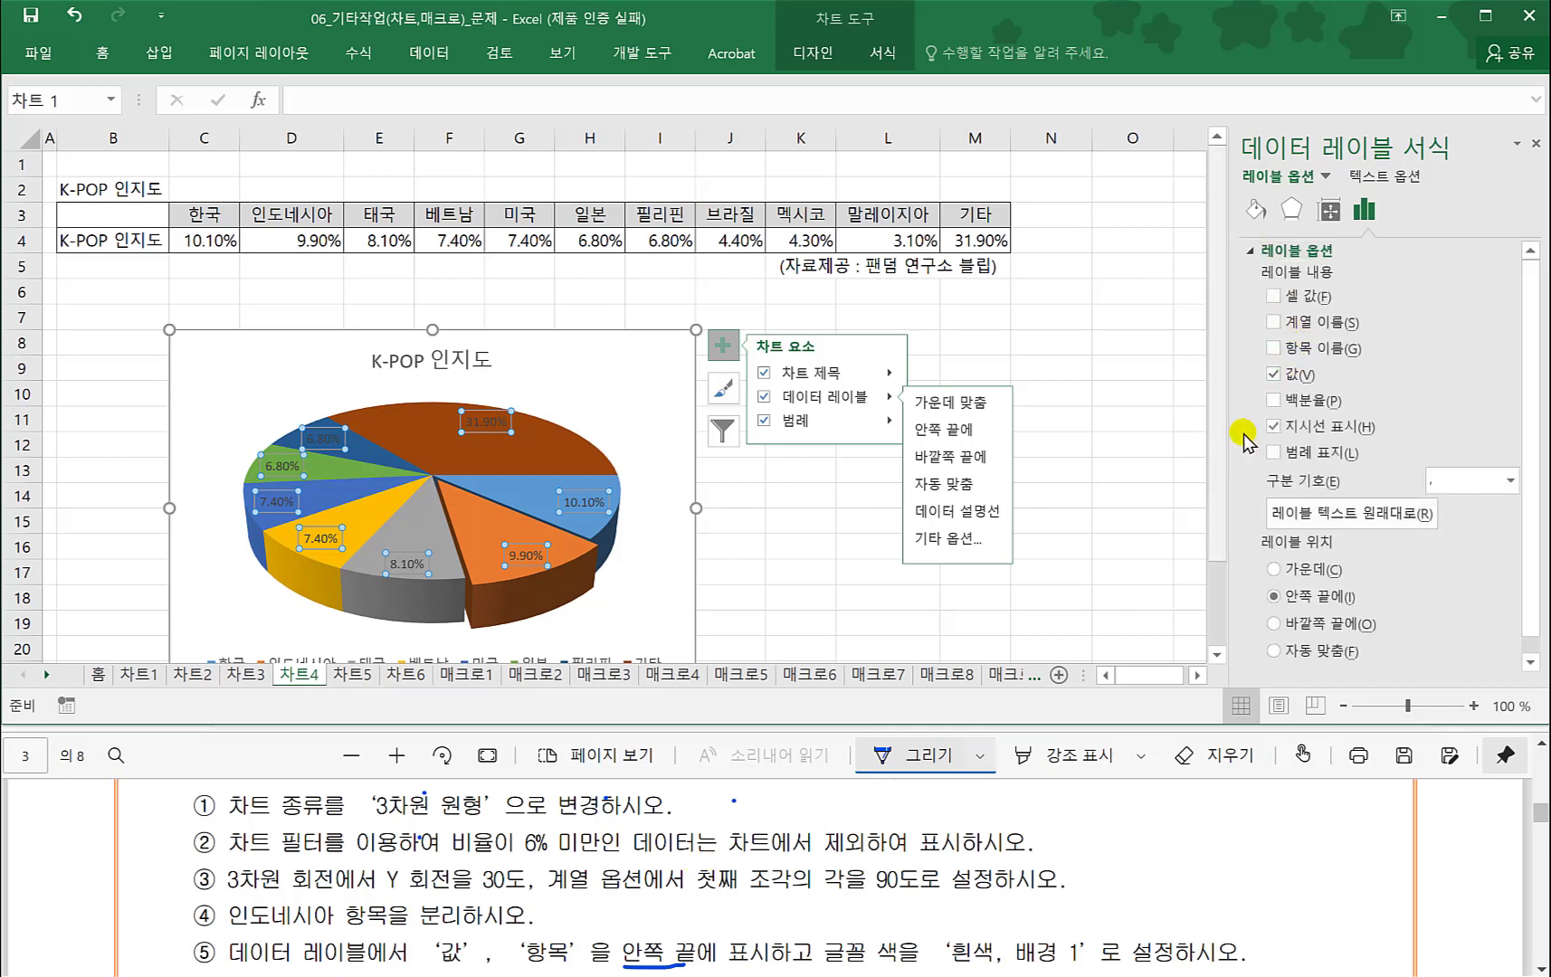
click(1273, 348)
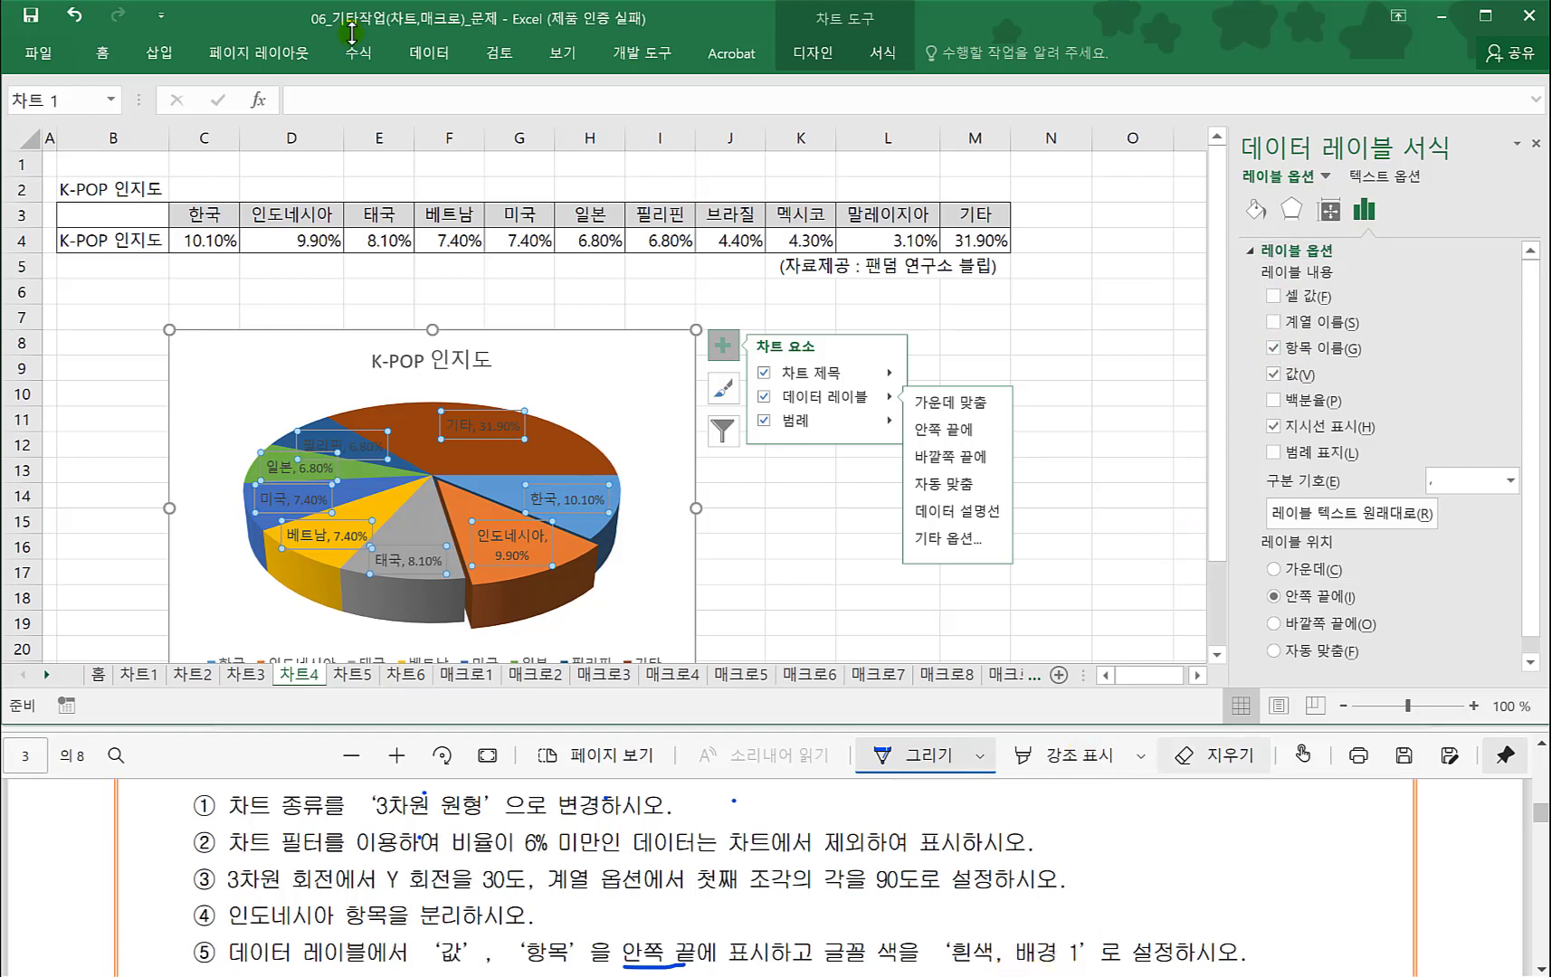
- Set the data labels' font color to the theme color 흰색, 배경 1
click(103, 56)
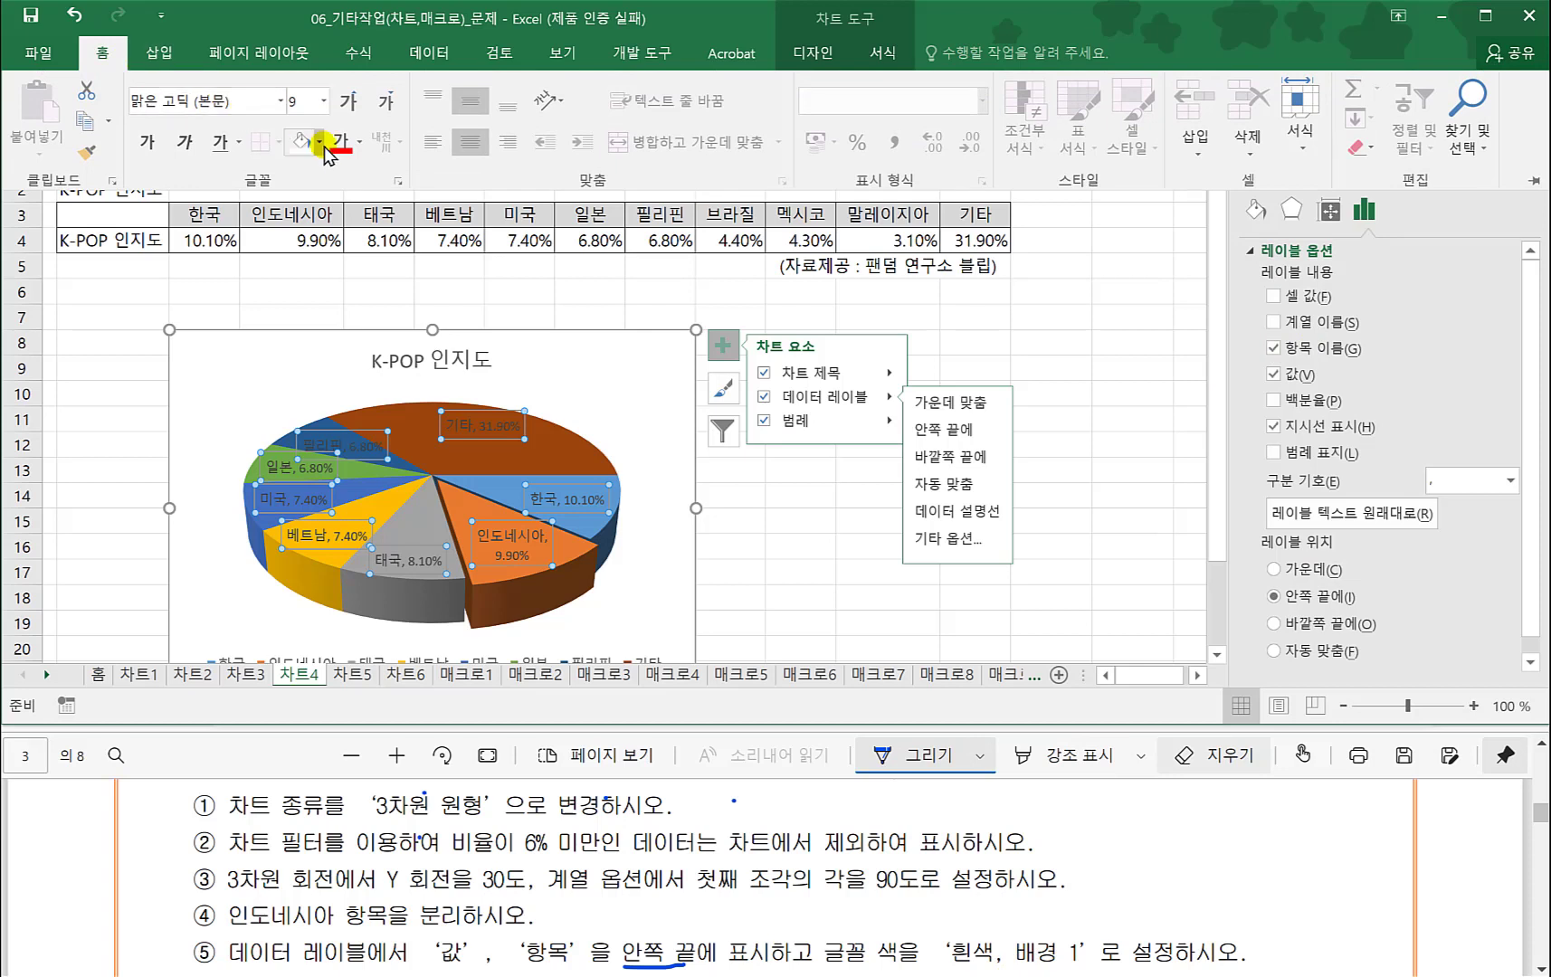
click(360, 145)
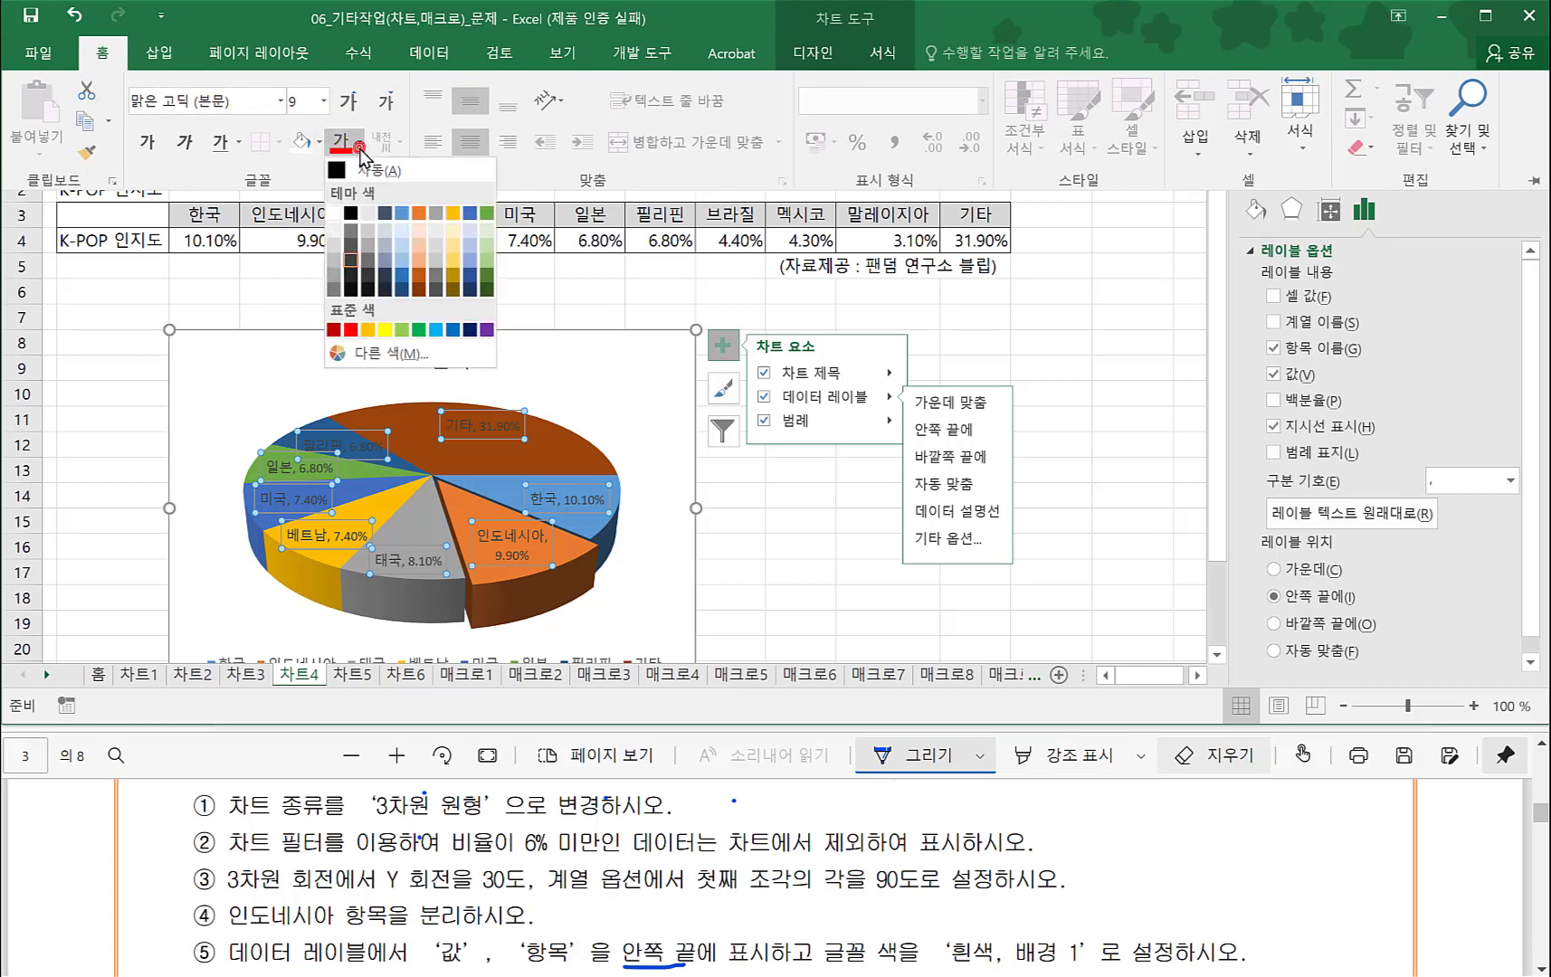
click(342, 216)
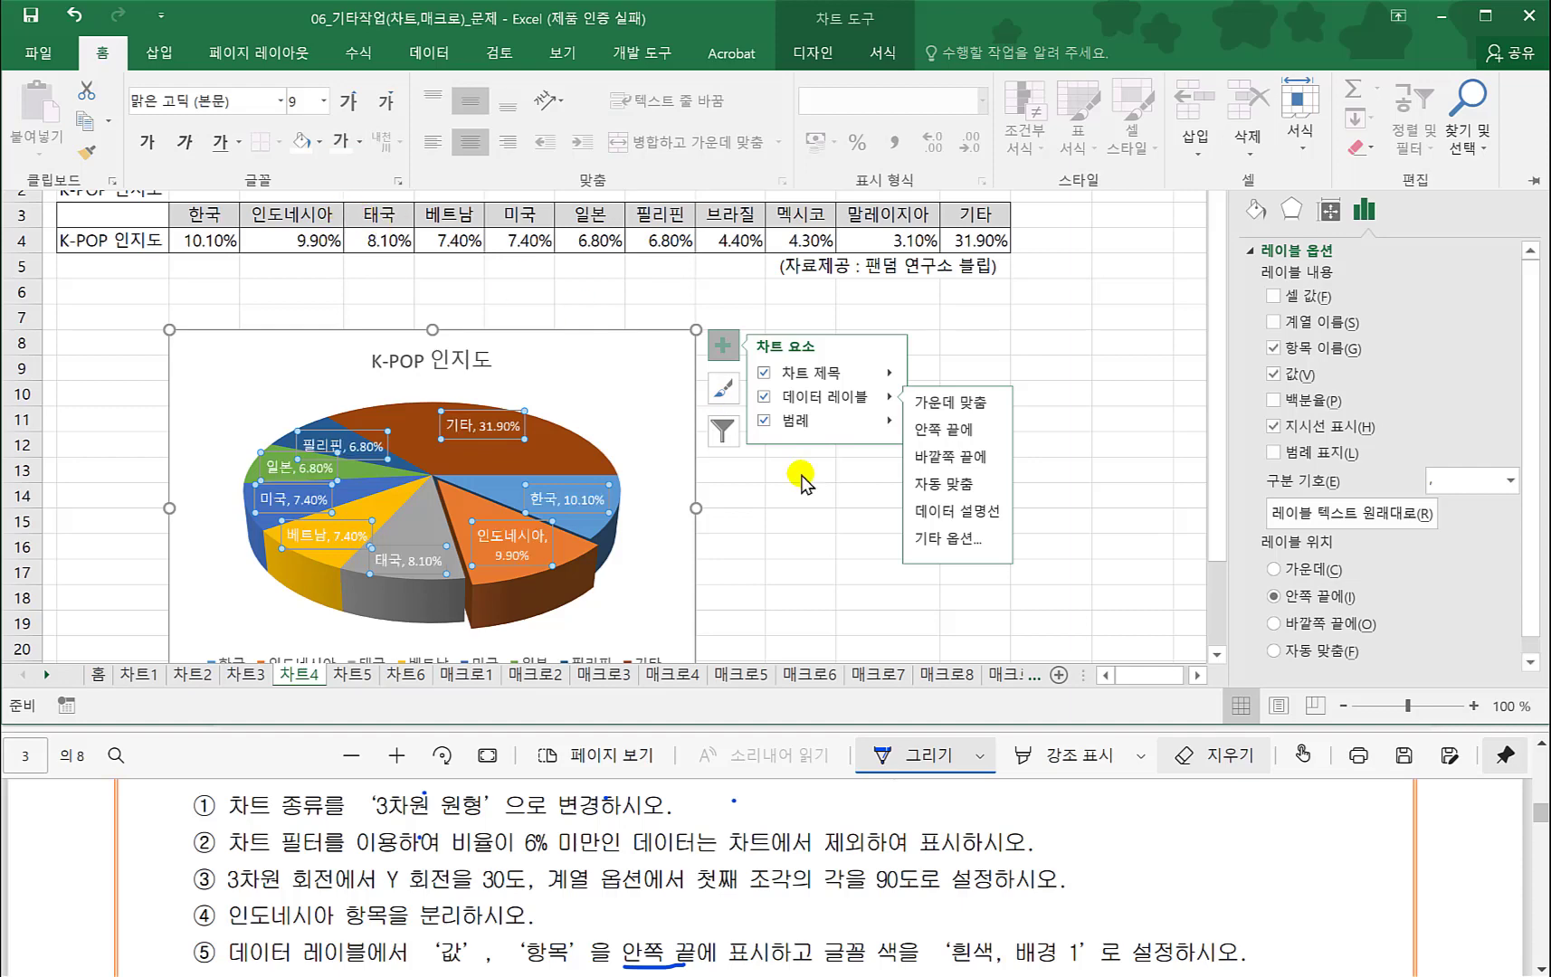
click(756, 572)
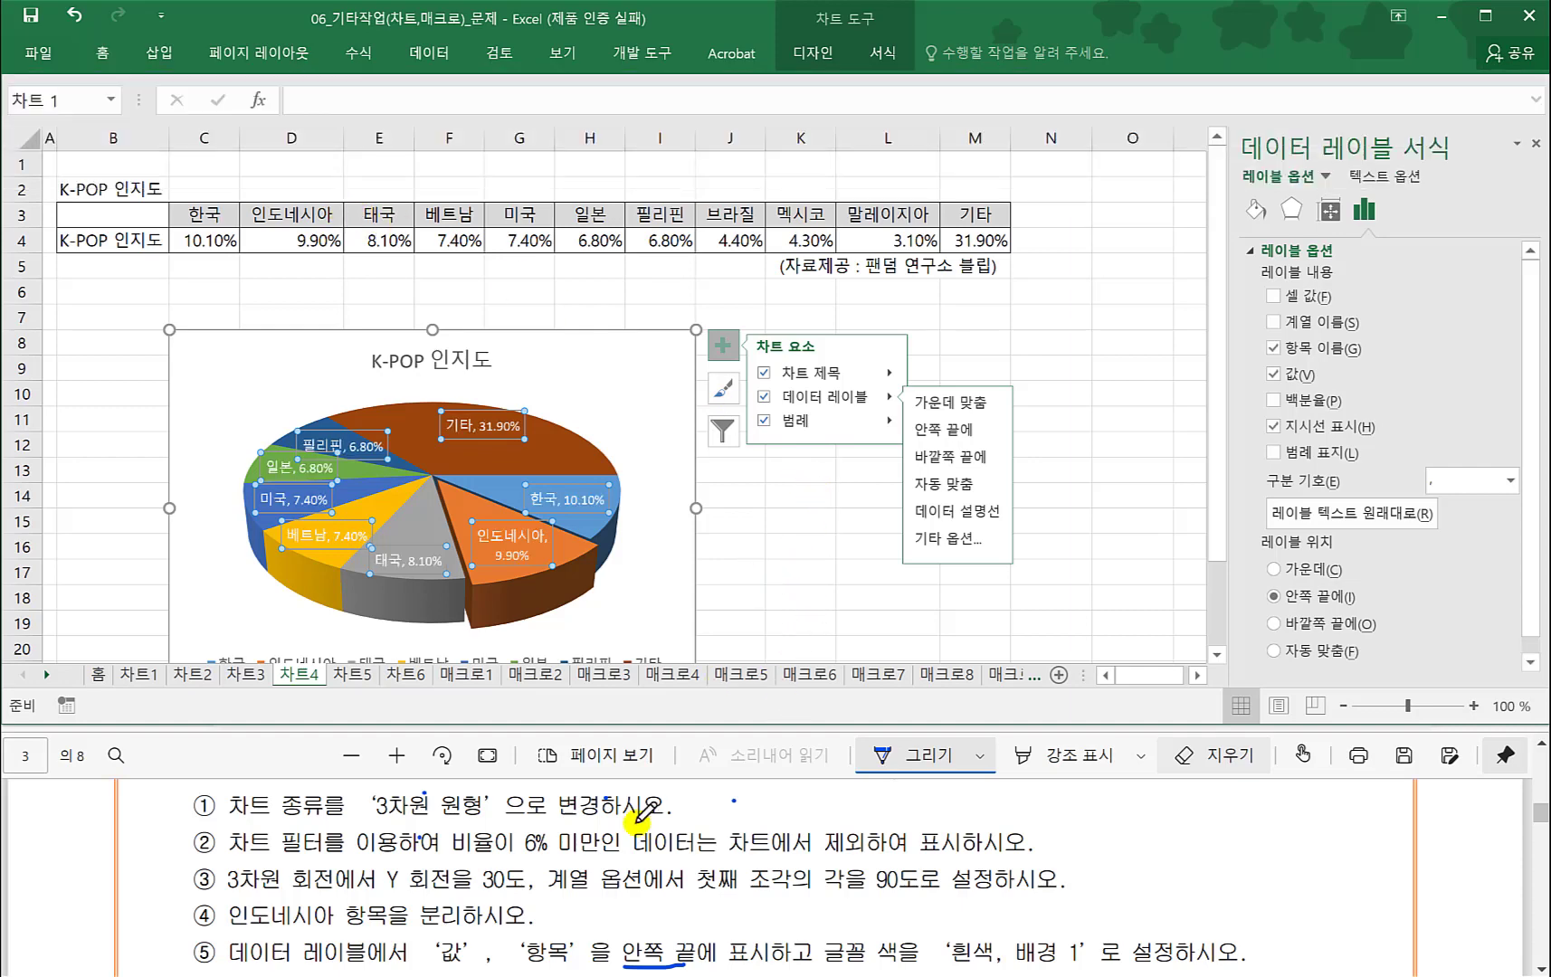
- Compare the finished 차트4 pie chart with the sample result below problem 4's instructions in the PDF
click(624, 862)
scroll(633, 853, down, 5)
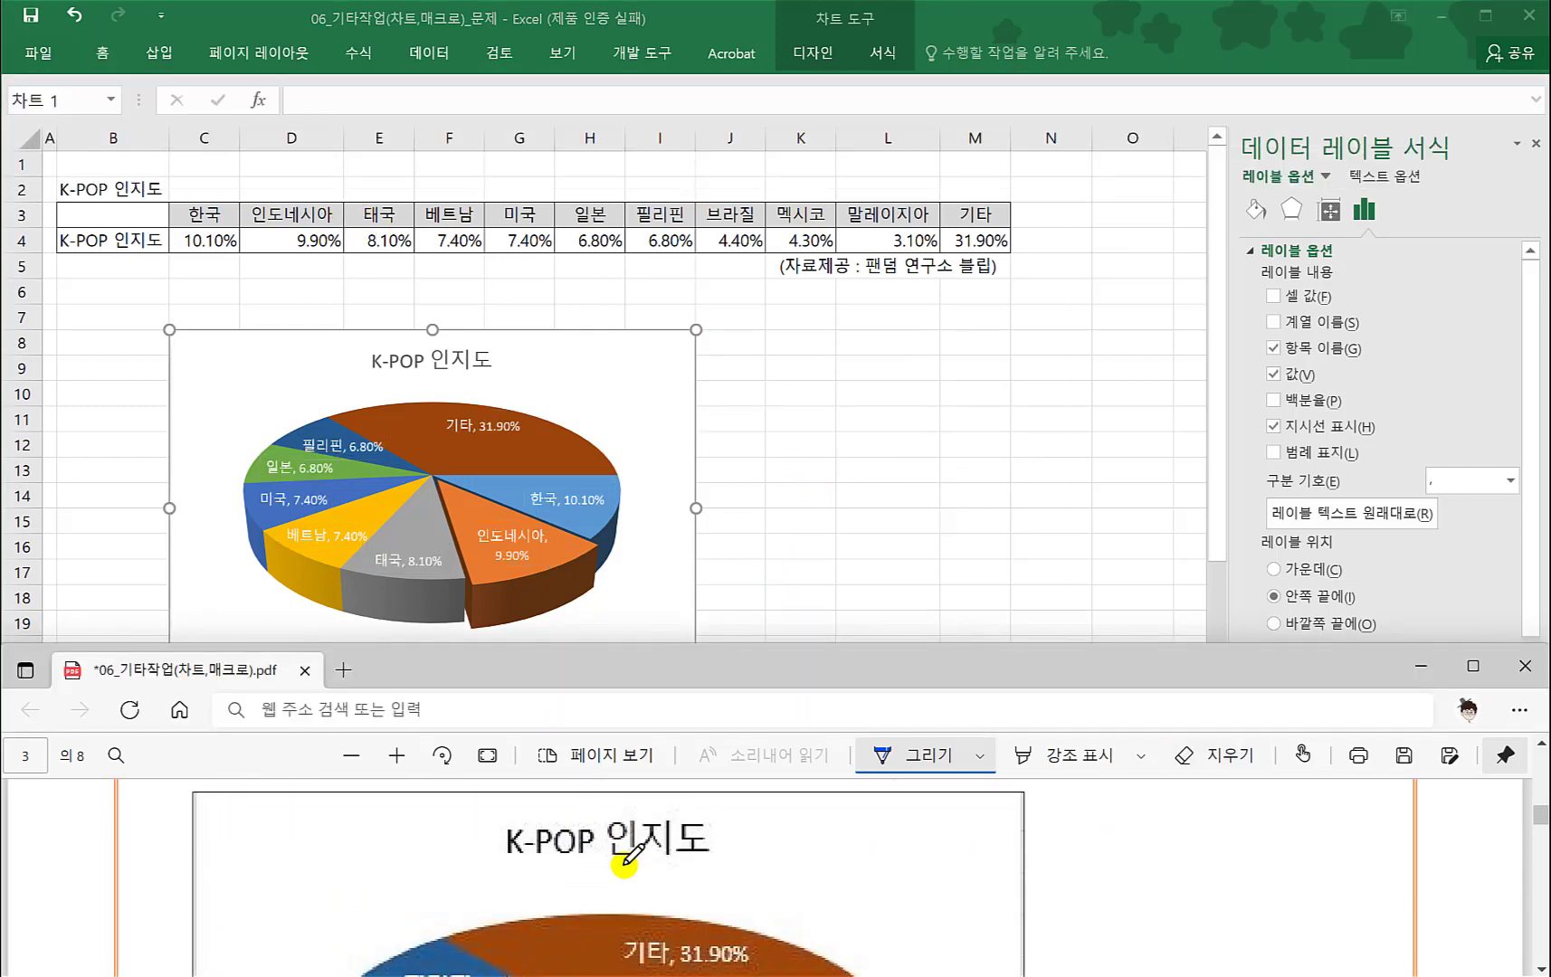
scroll(624, 862, down, 2)
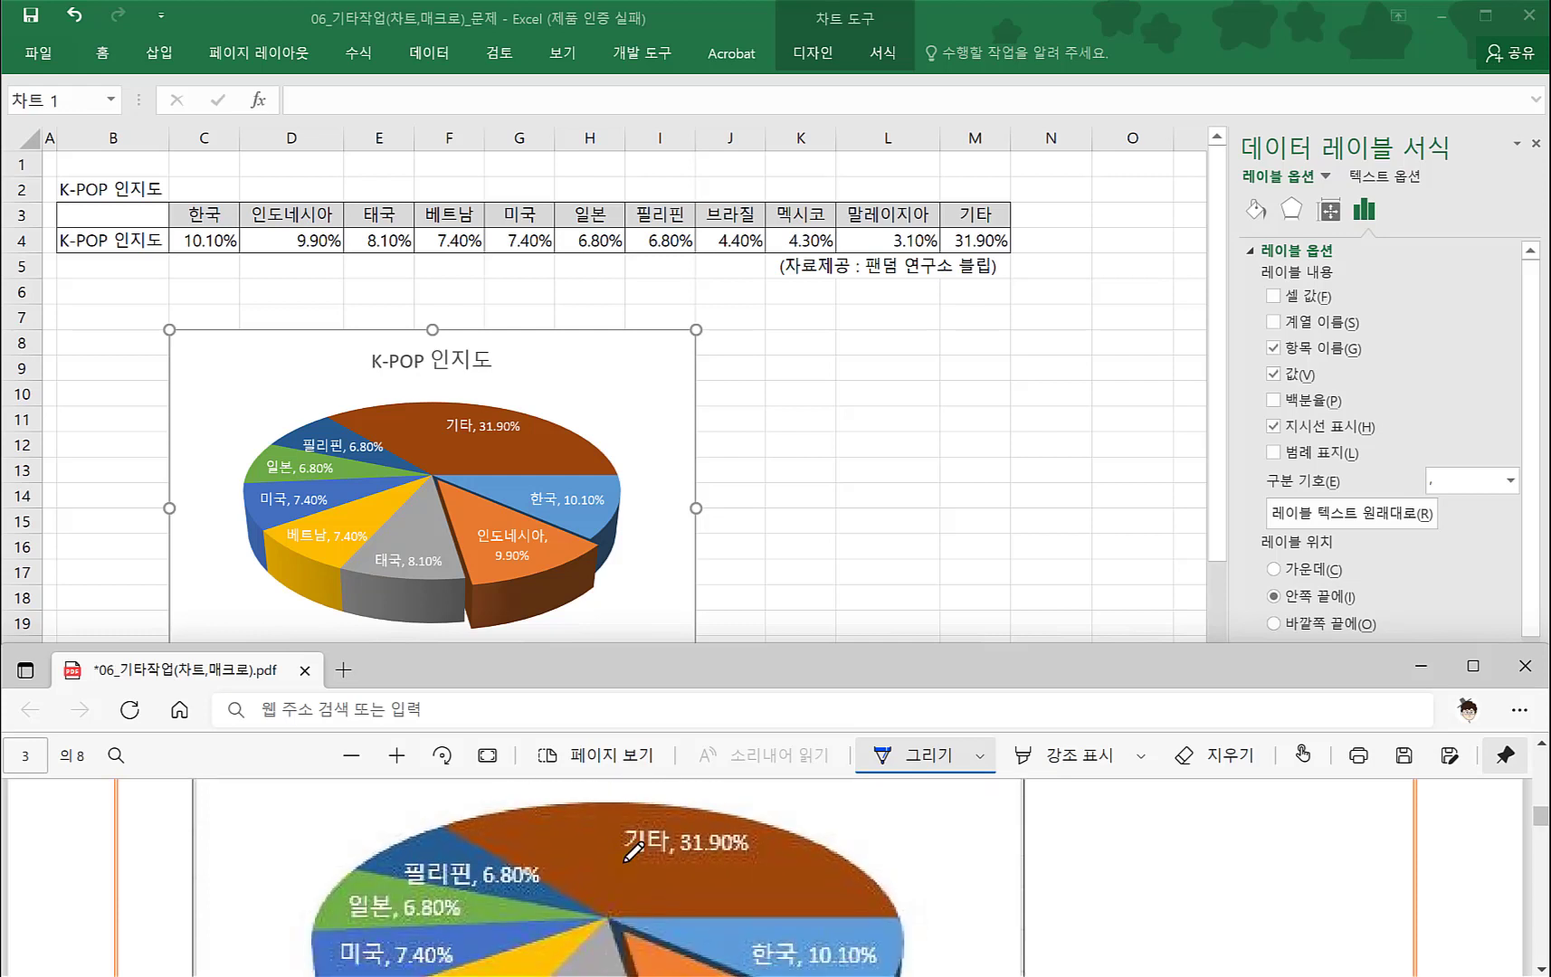
- Open the 차트5 sheet and bring problem 5's instructions into view in the PDF
scroll(631, 851, down, 2)
click(850, 421)
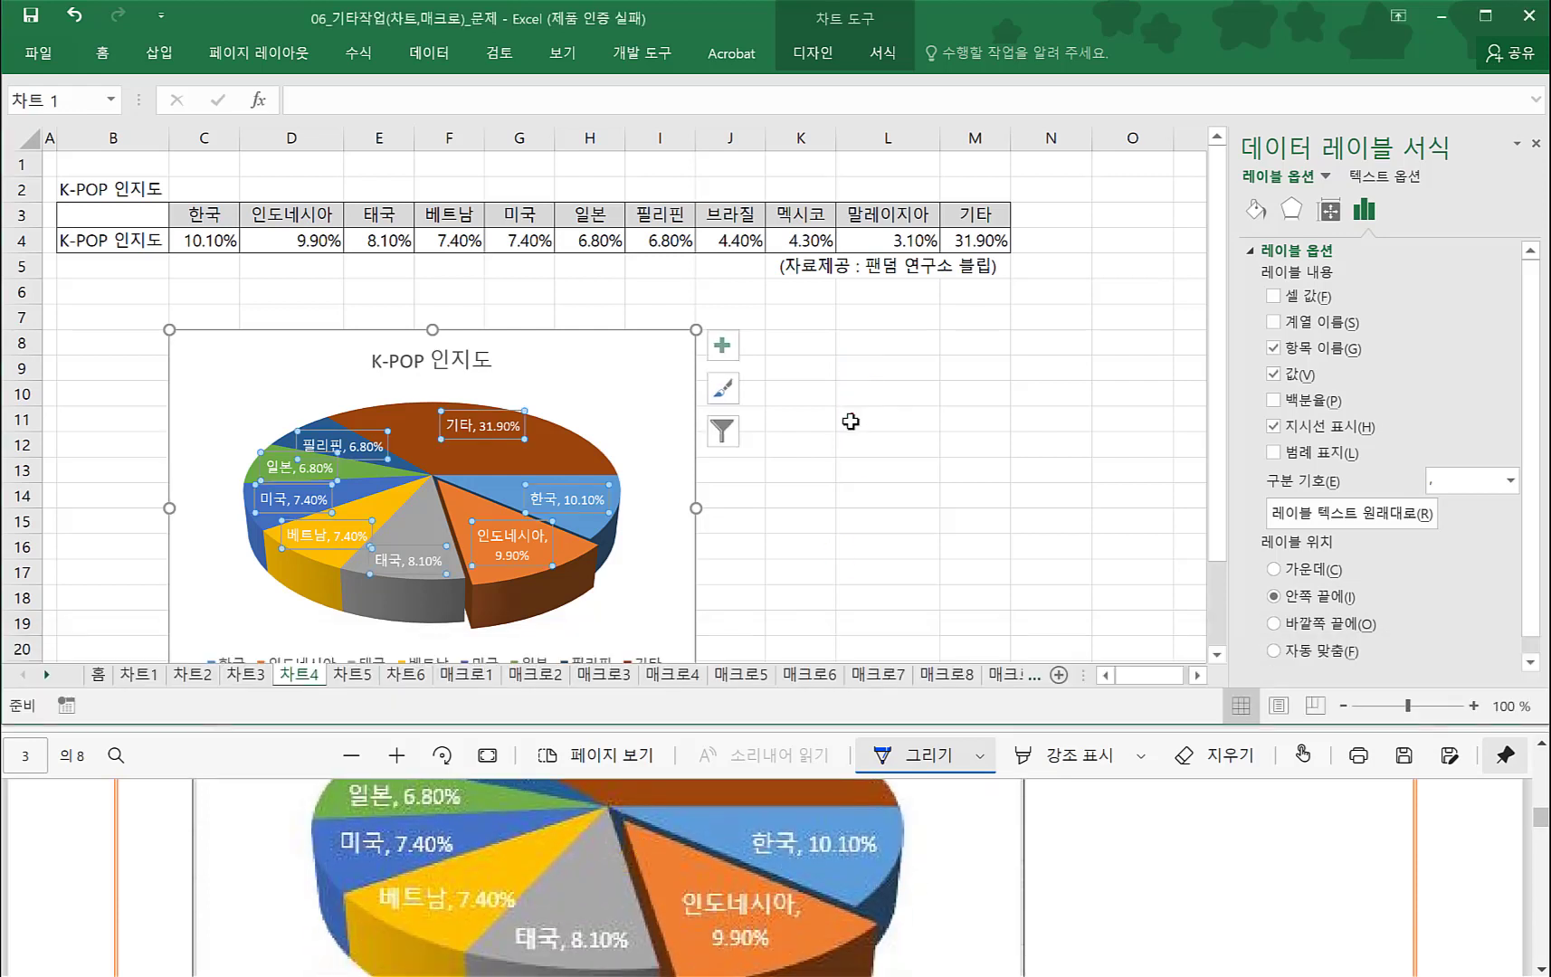
click(860, 448)
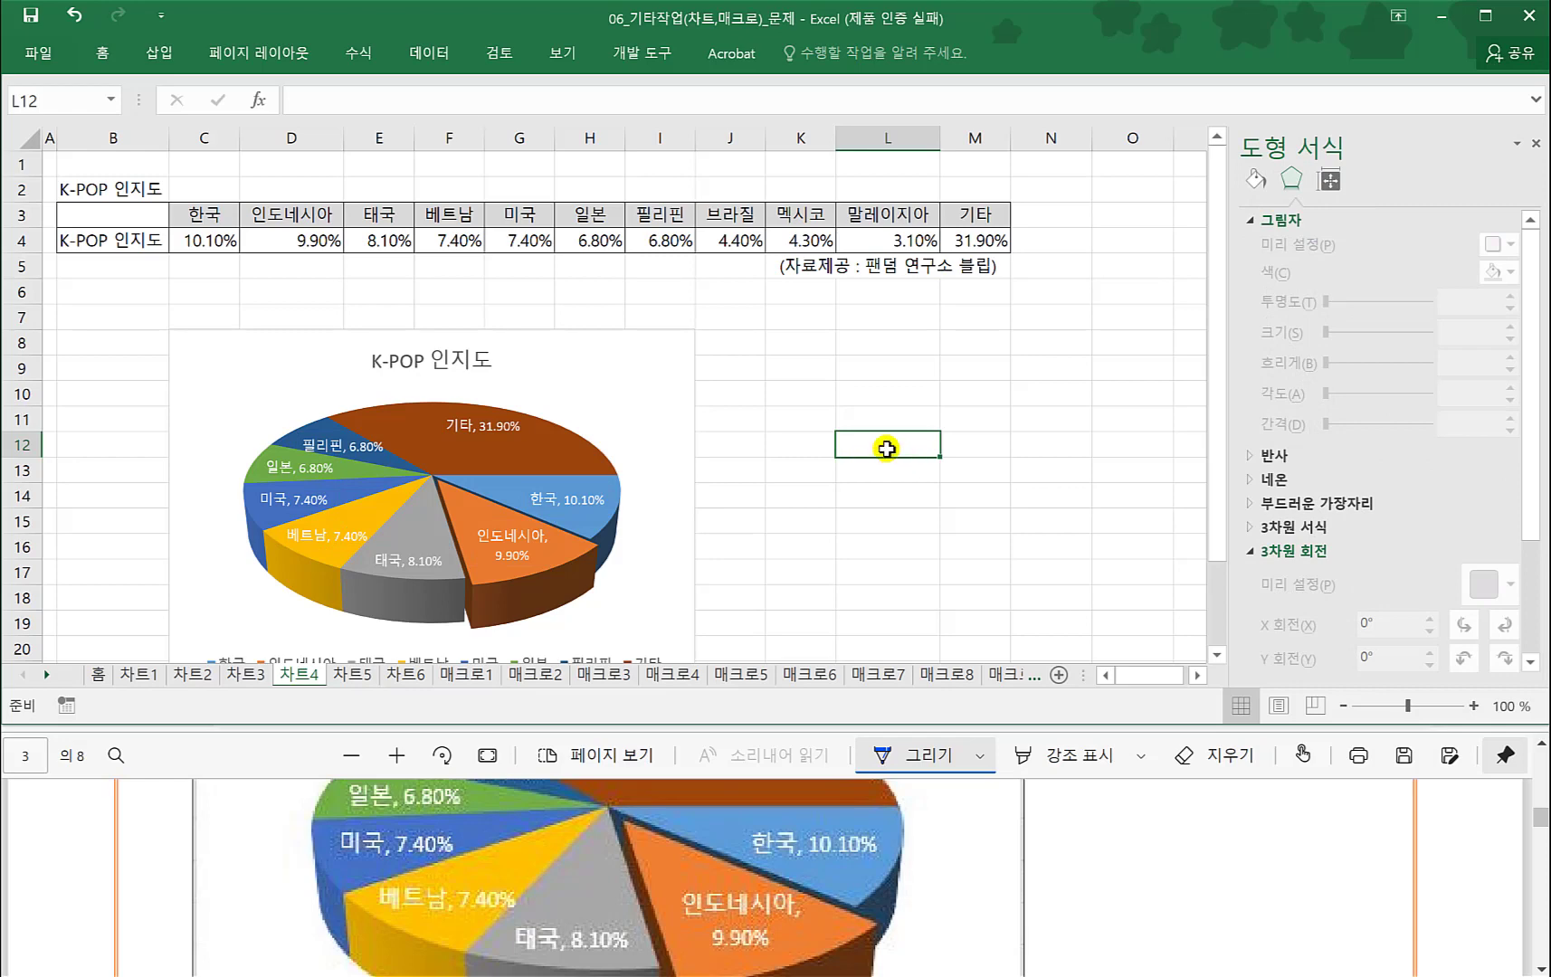
click(345, 677)
click(269, 842)
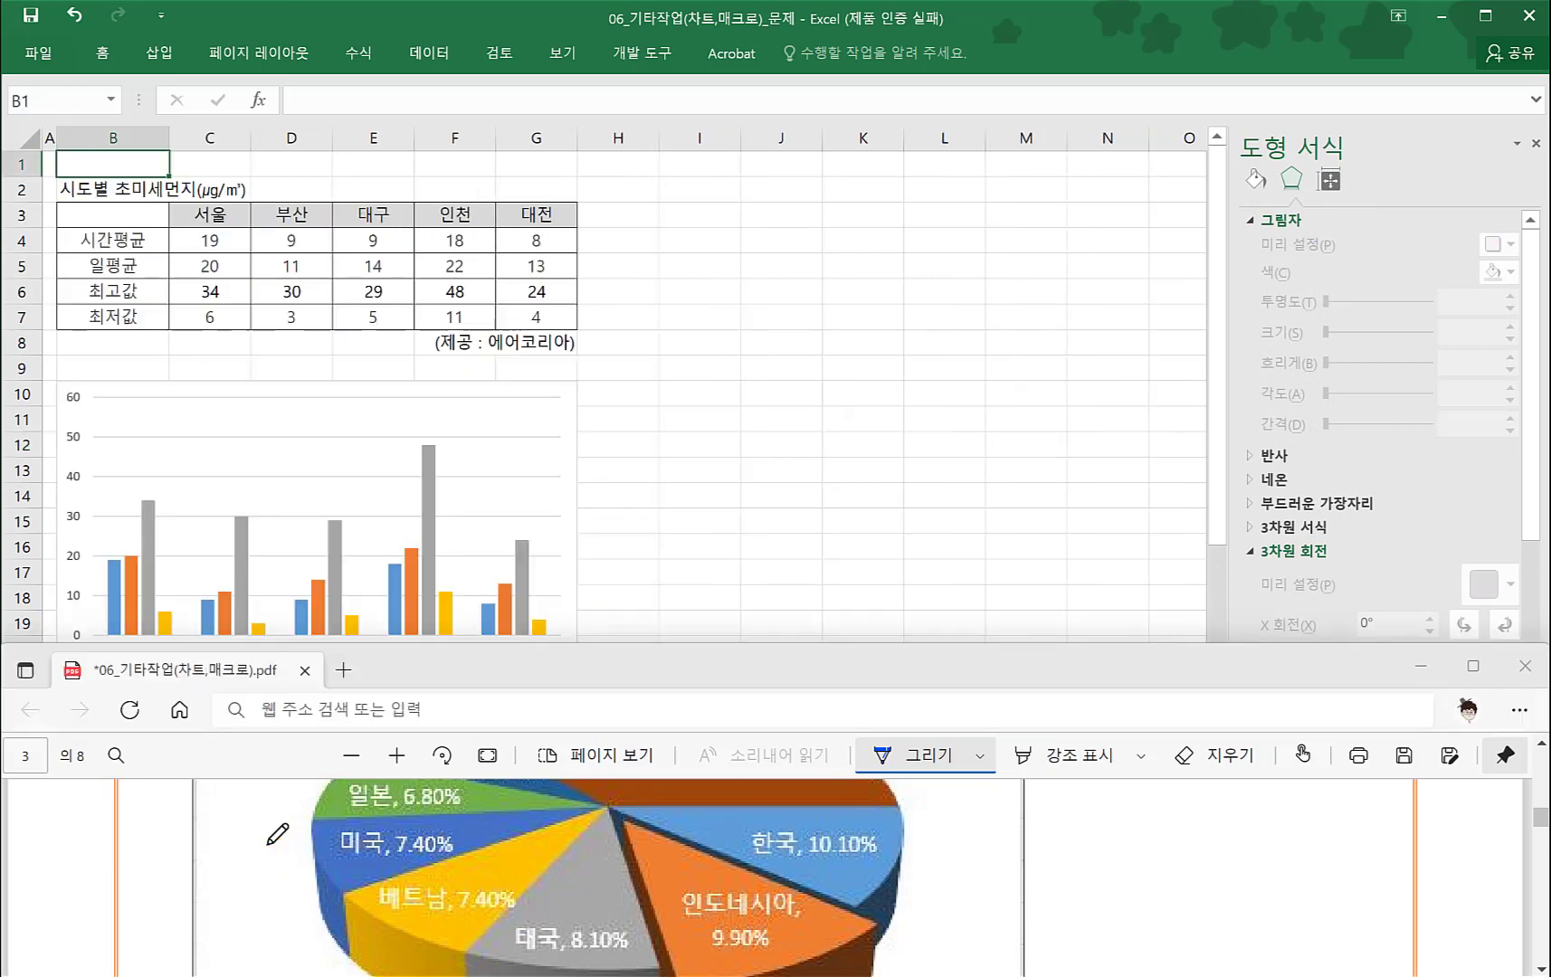
scroll(268, 842, down, 5)
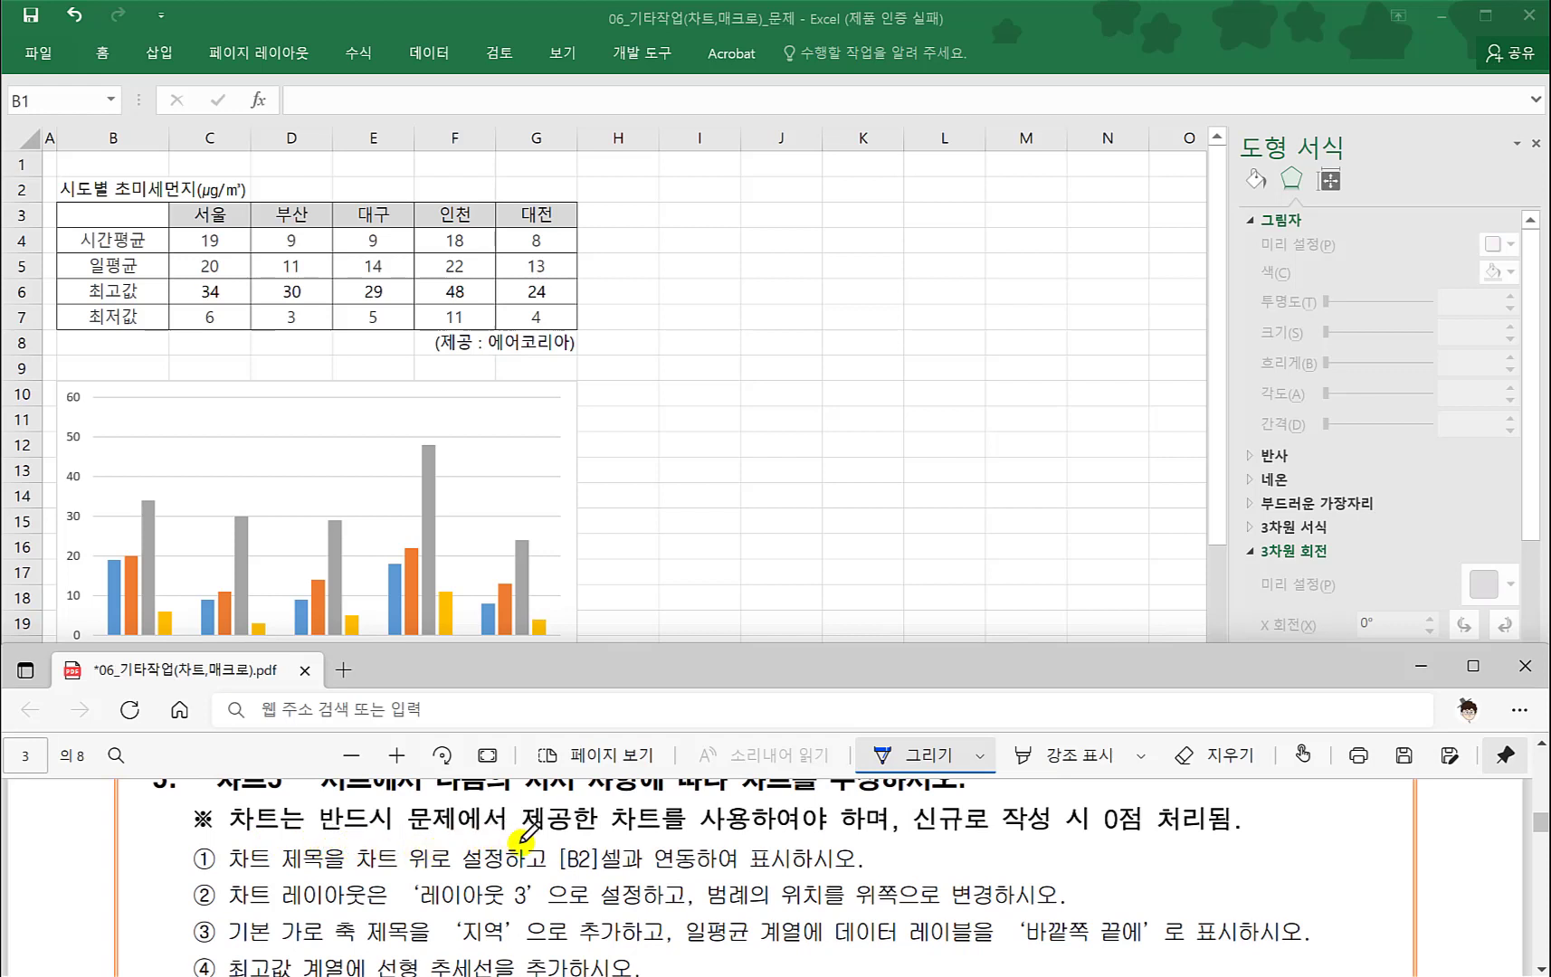
- Underline the [B2] cell link in instruction ① and add a title above the 차트5 column chart, linked to cell B2
drag(570, 876, 777, 876)
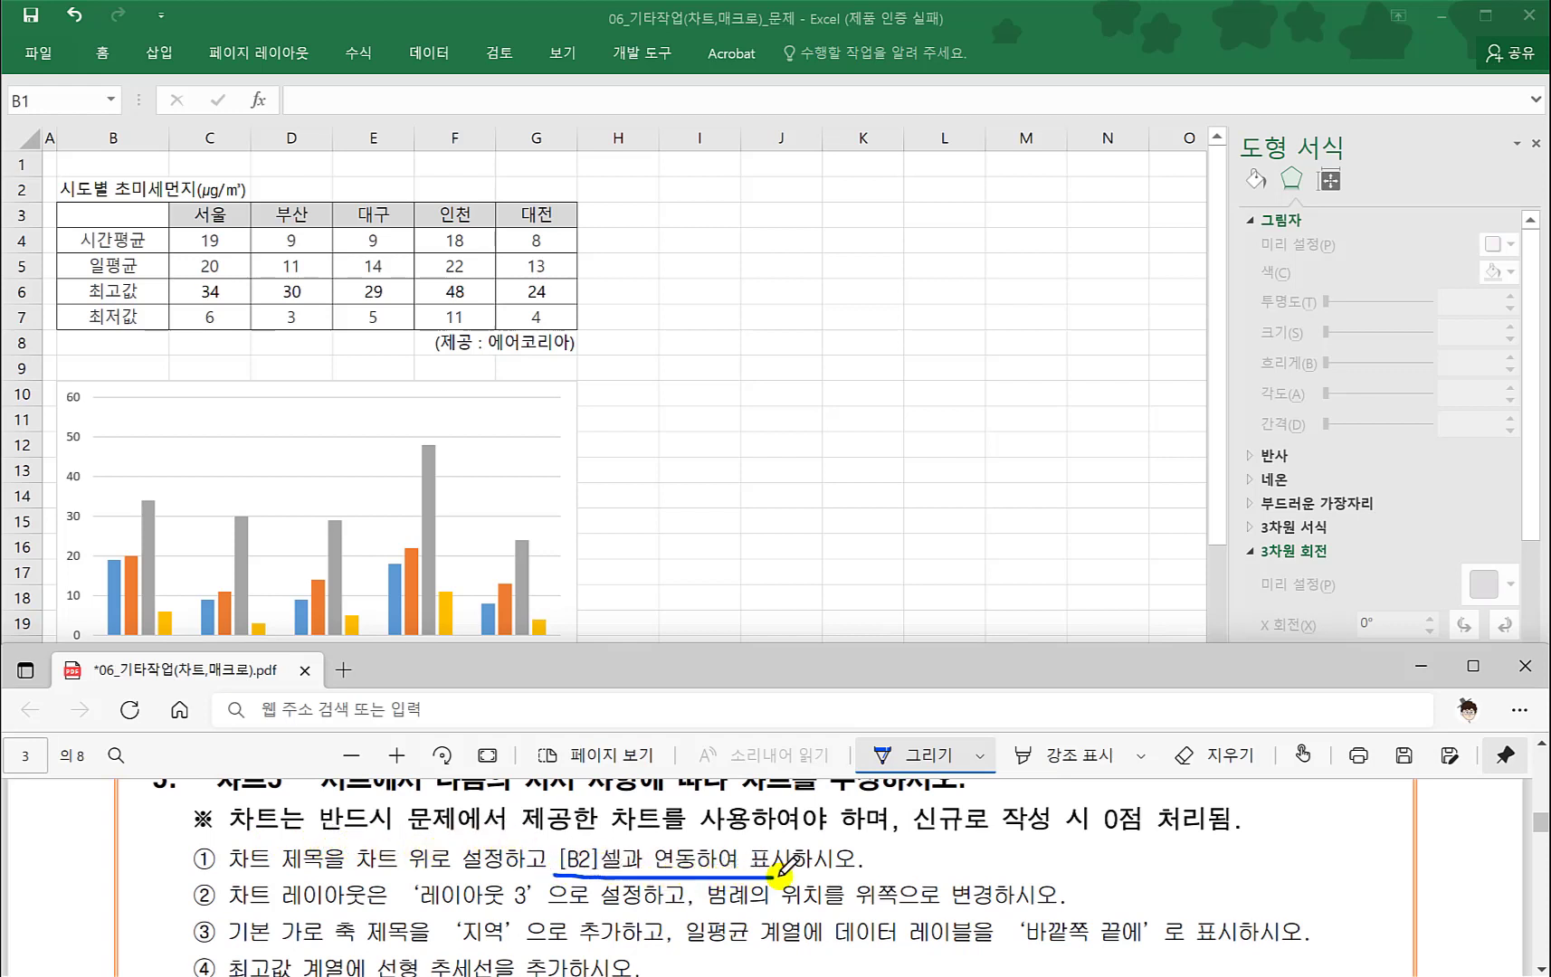
click(540, 415)
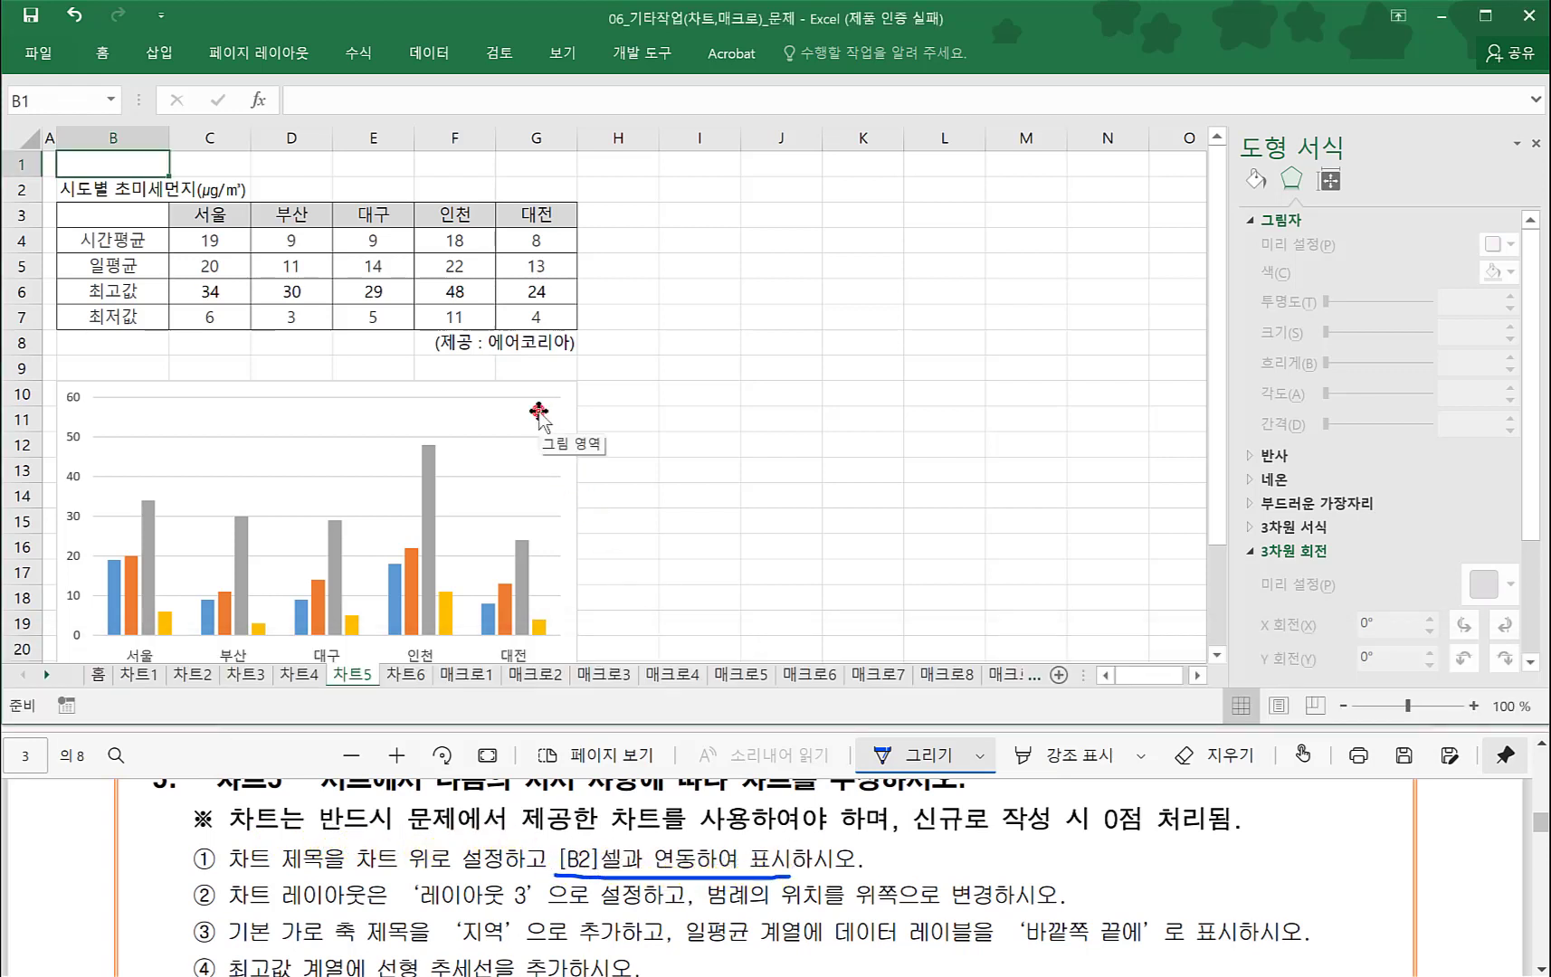
click(547, 418)
click(605, 397)
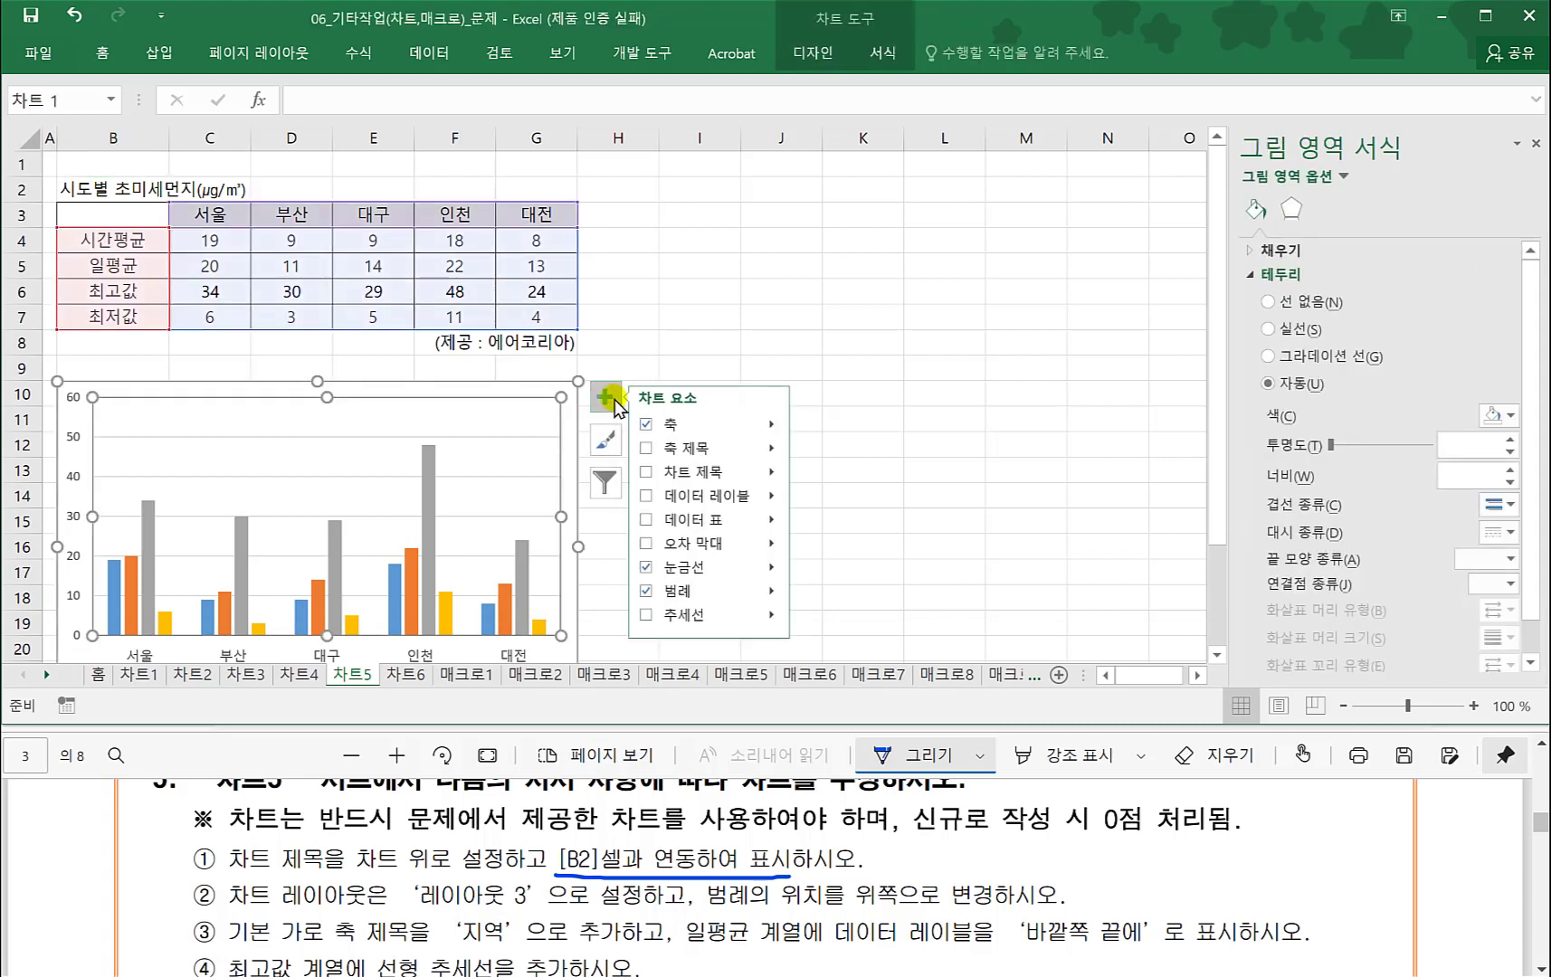
click(646, 472)
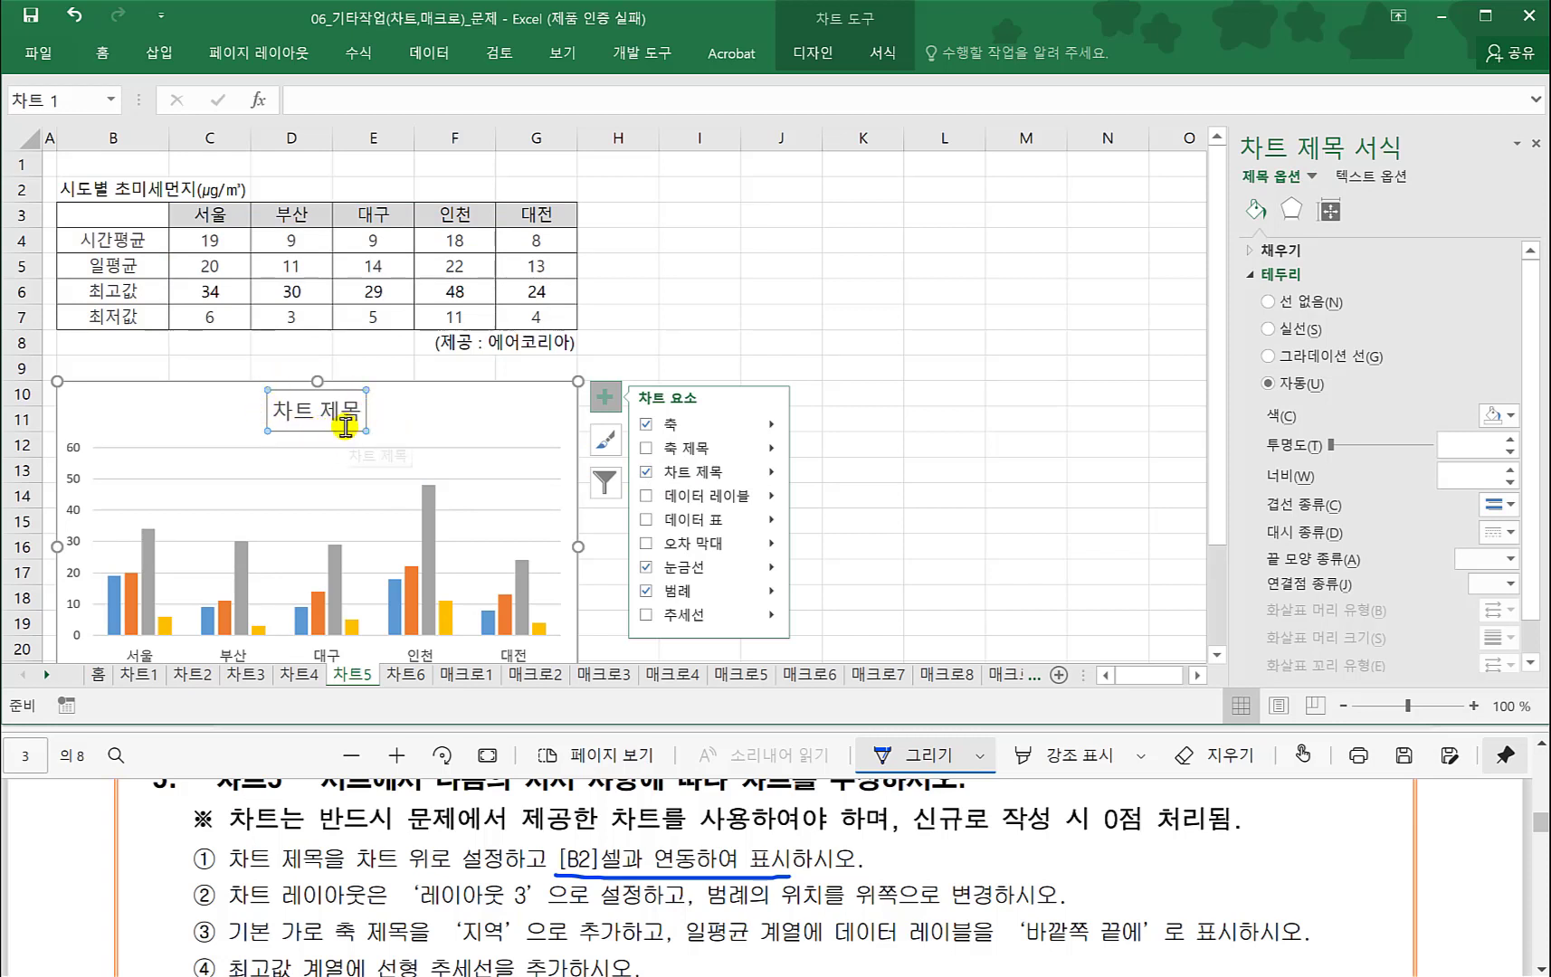
click(313, 103)
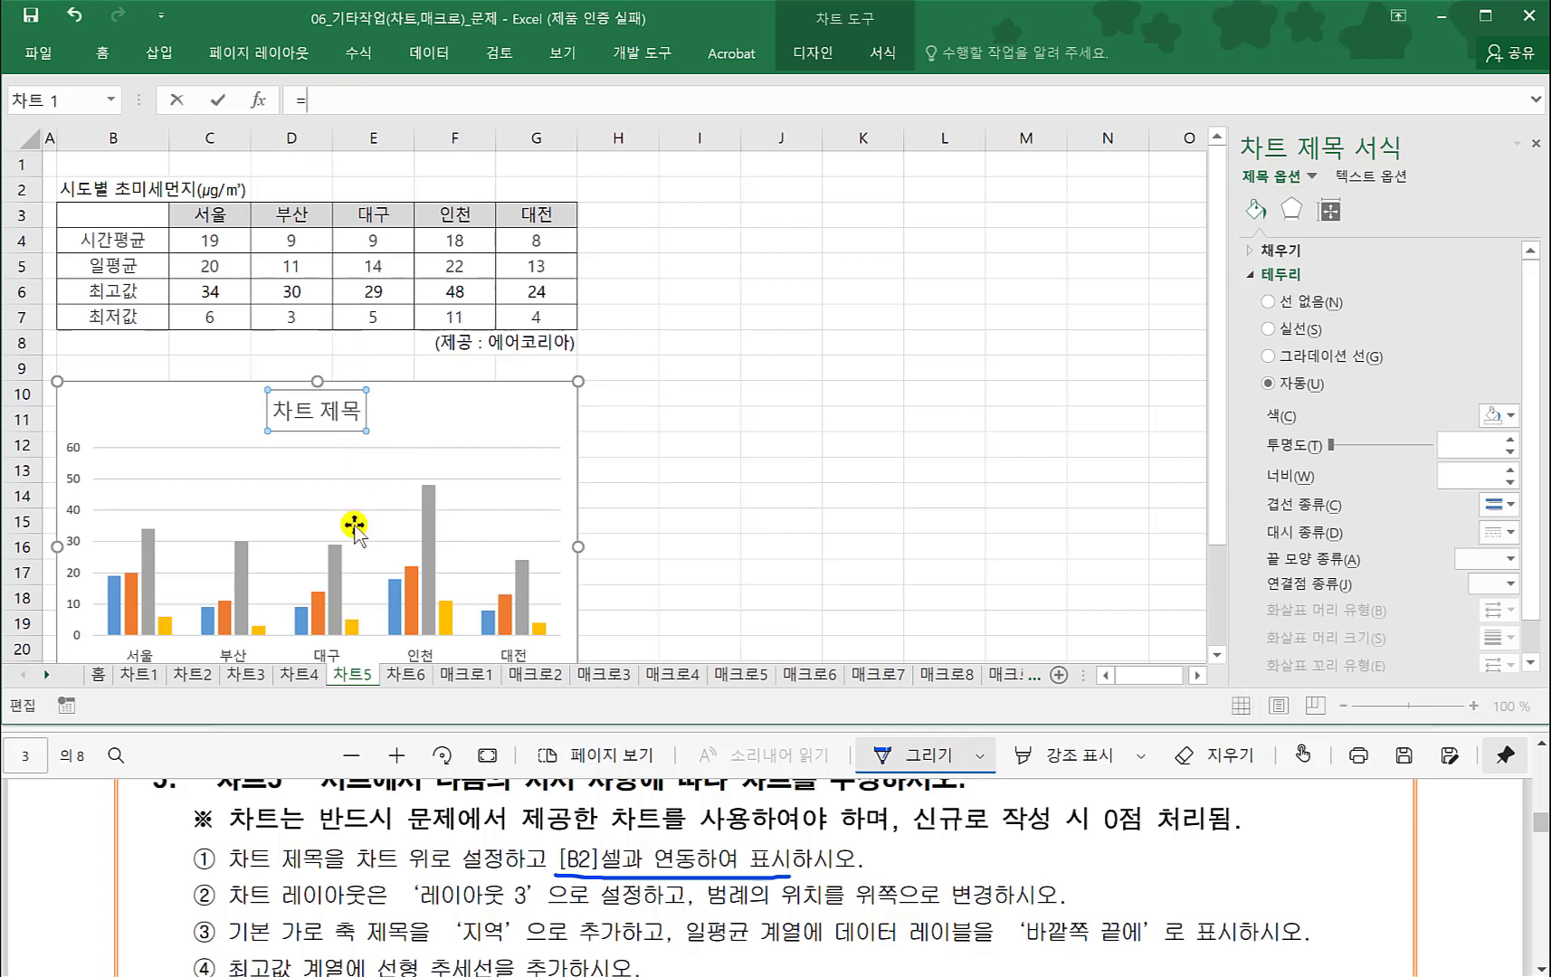
click(99, 188)
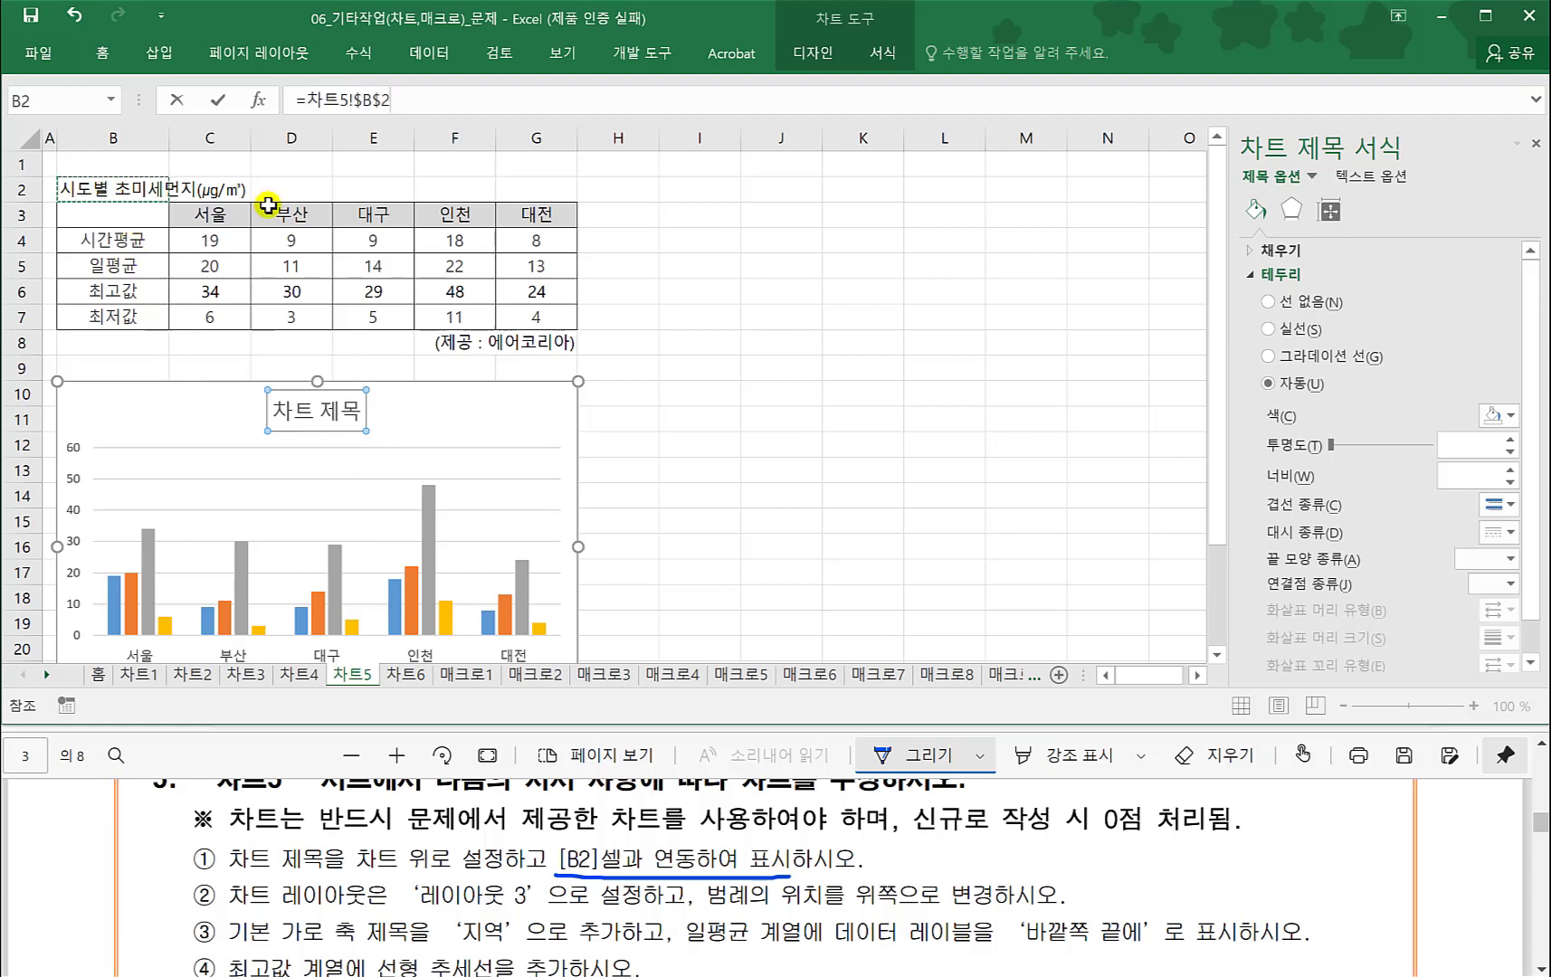
key(Return)
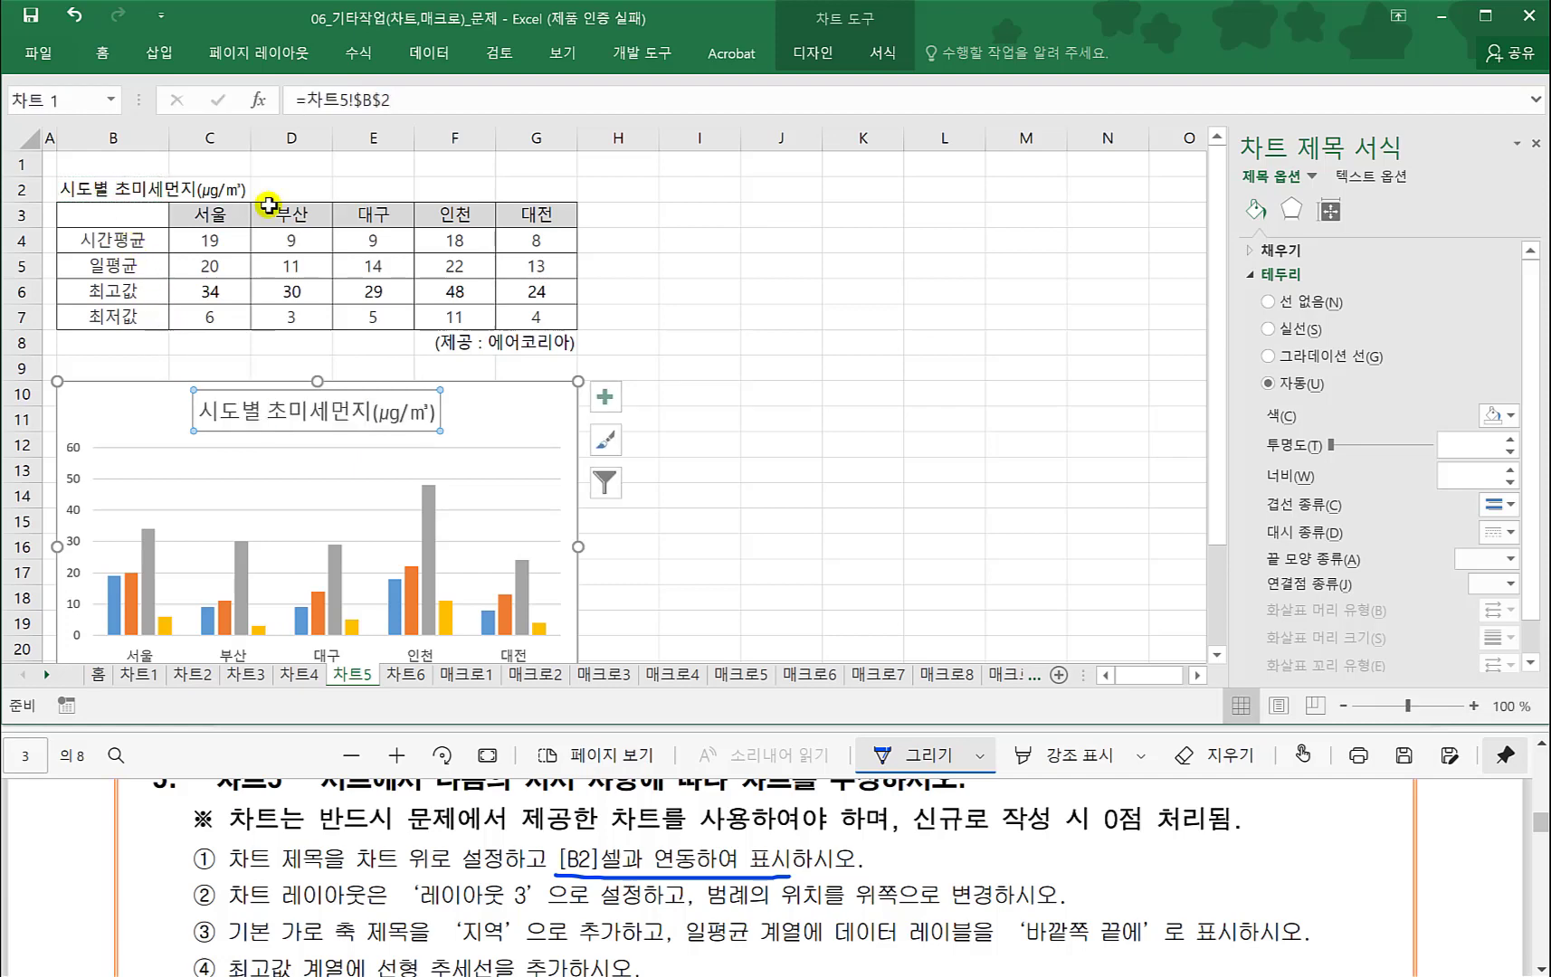
- Underline 레이아웃 3 and the legend position requirement in instruction ② of the PDF
click(368, 914)
scroll(401, 912, down, 1)
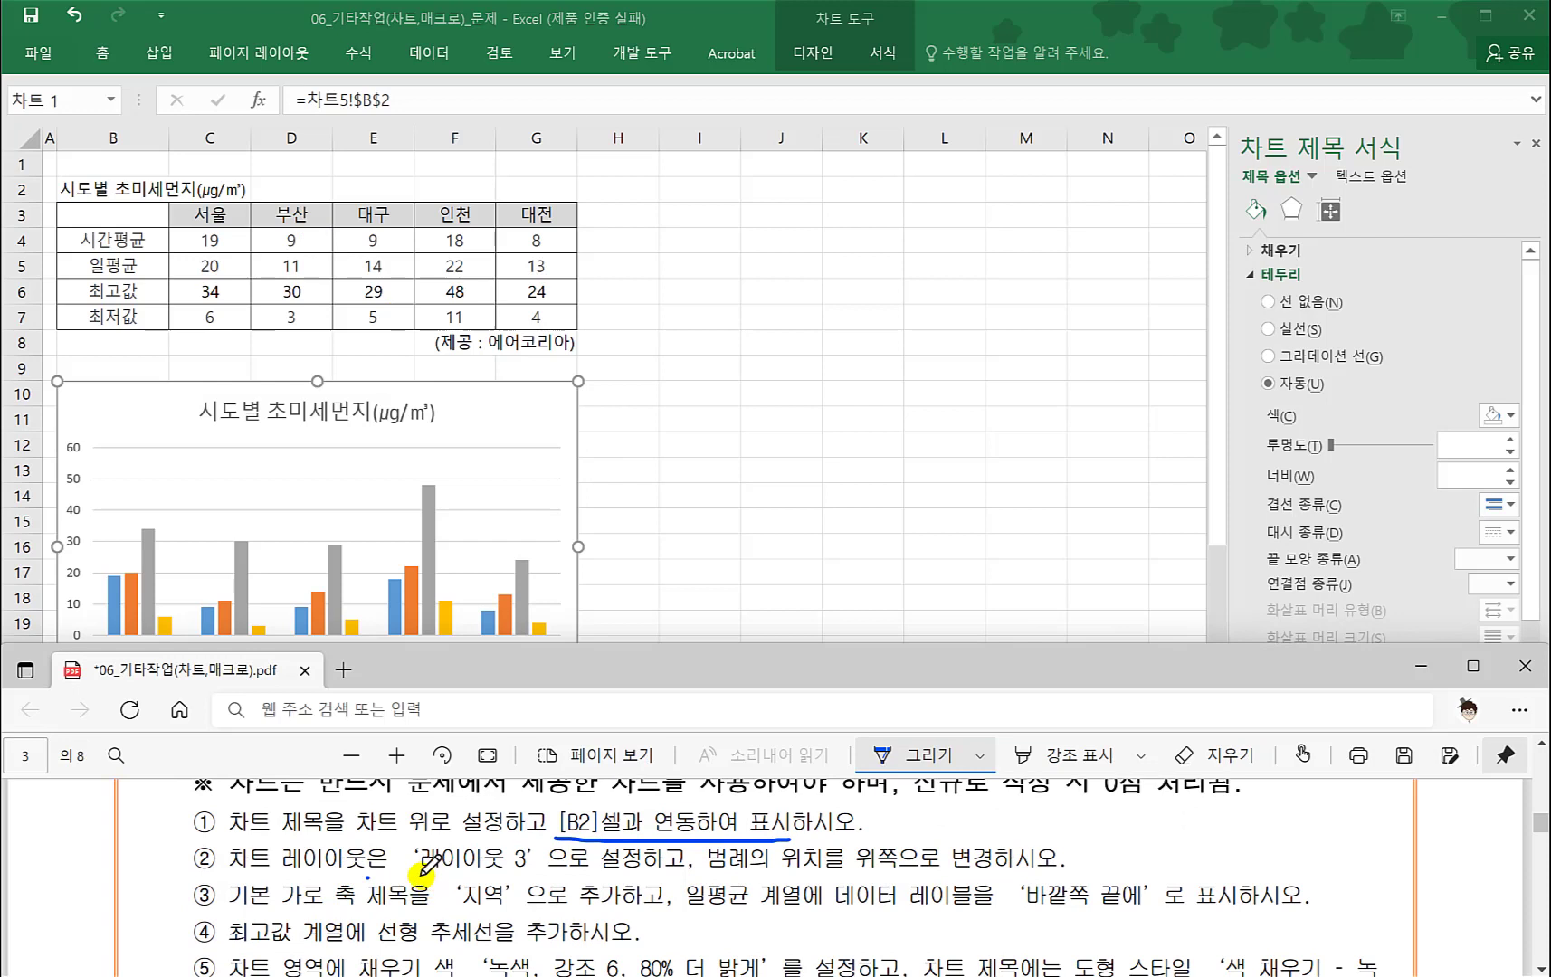
drag(505, 867, 575, 868)
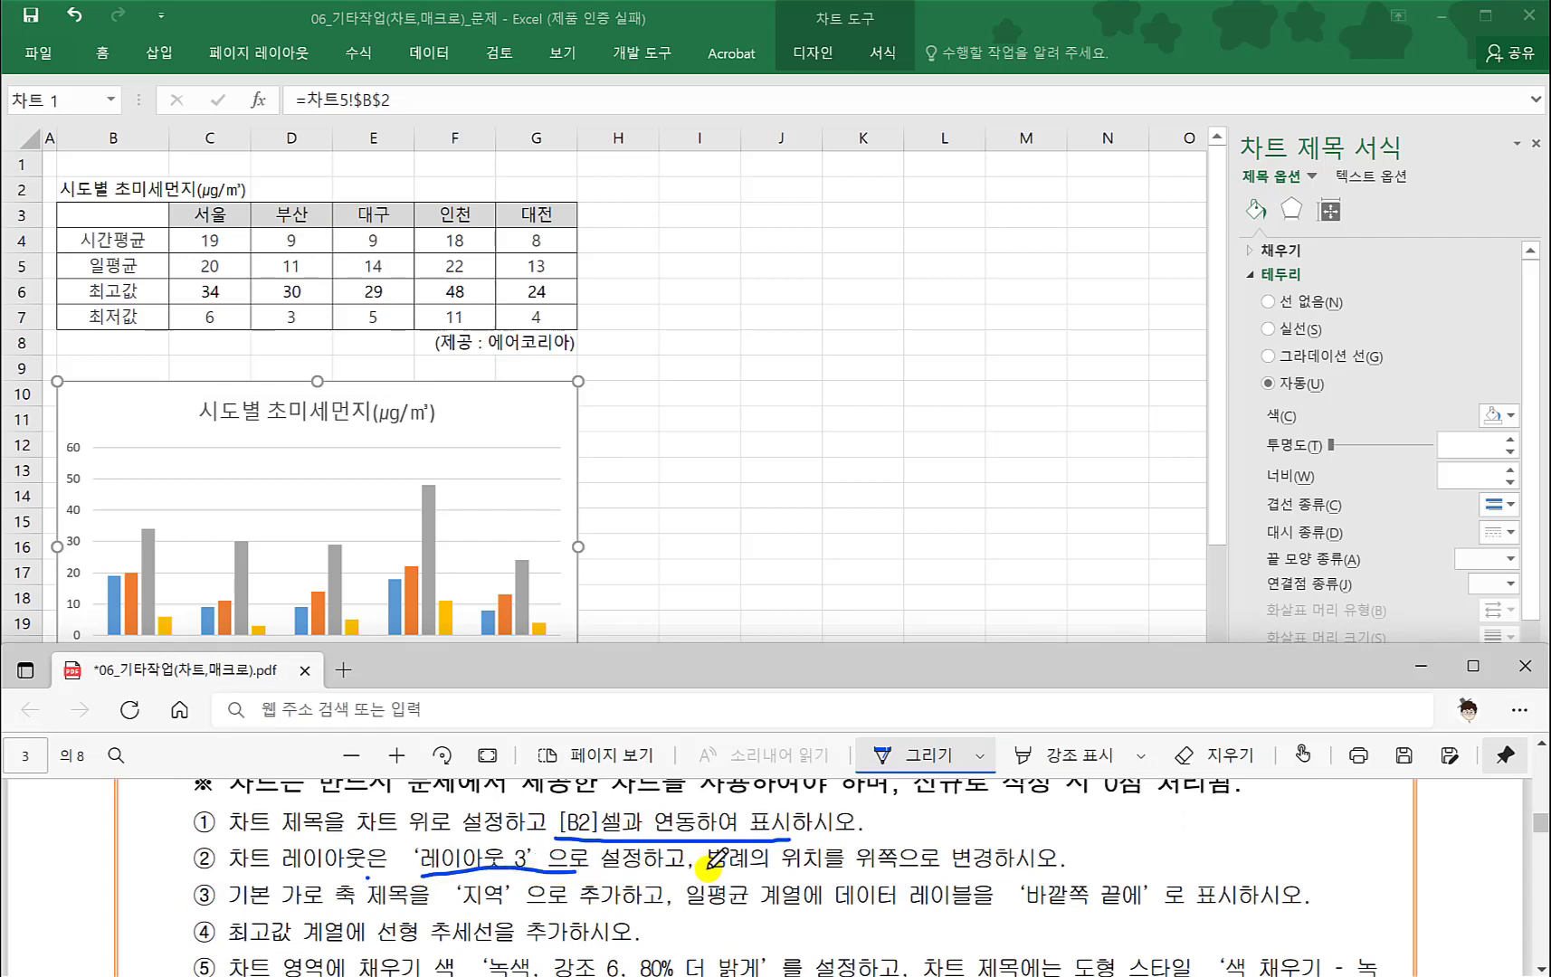
drag(745, 869, 984, 853)
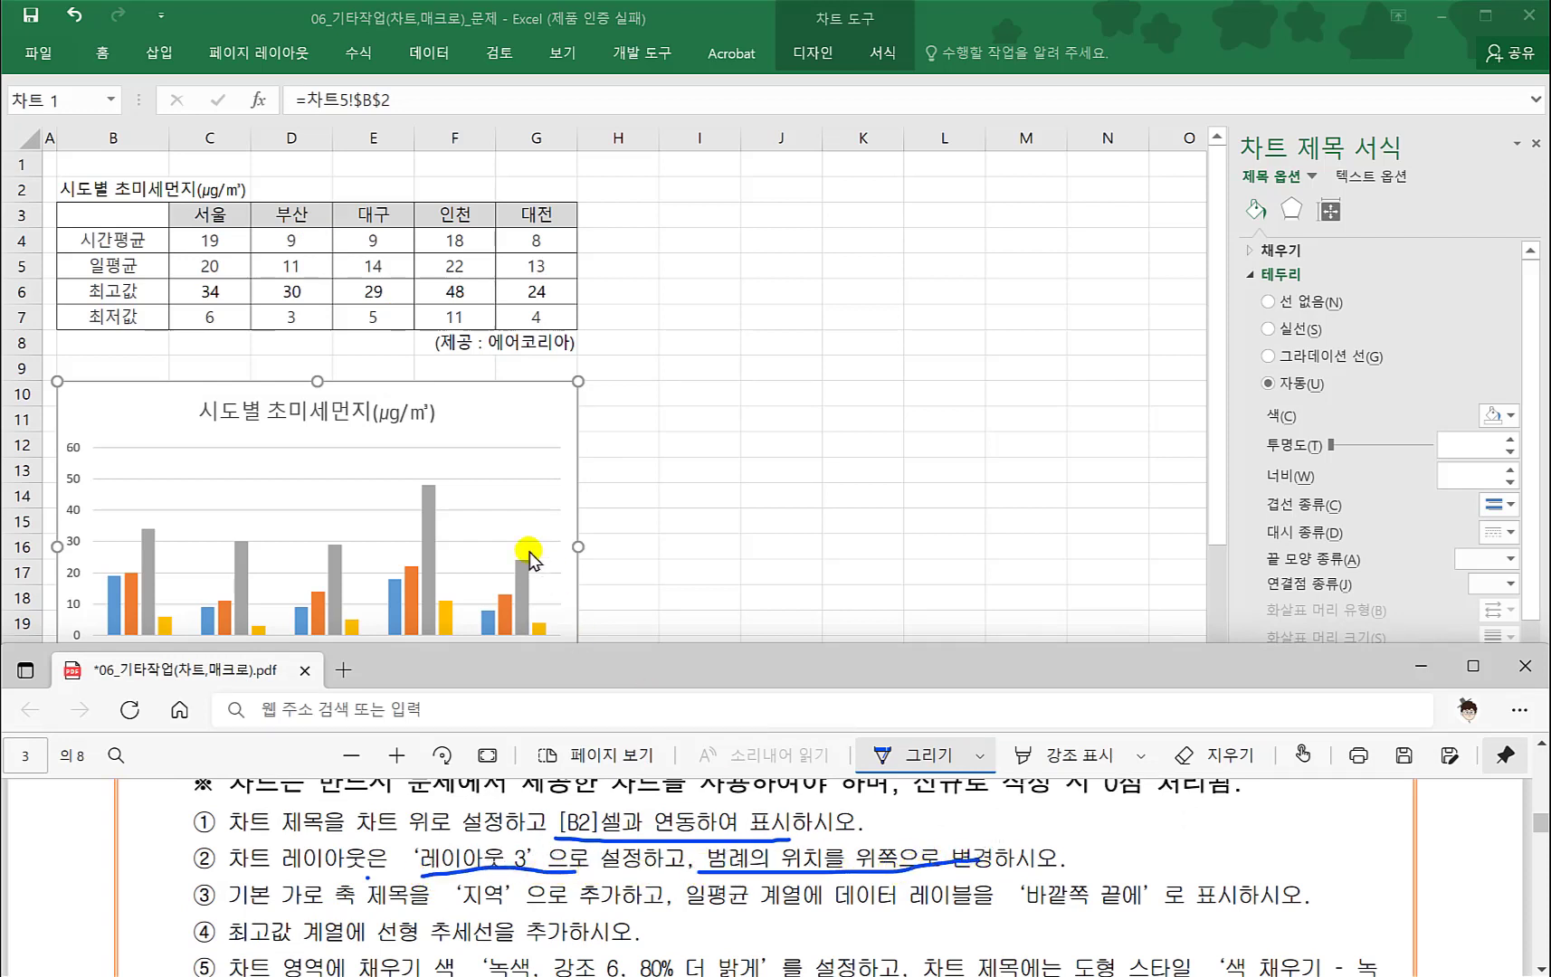
- Apply the quick layout 레이아웃 3 to the 차트5 column chart
click(516, 418)
click(504, 421)
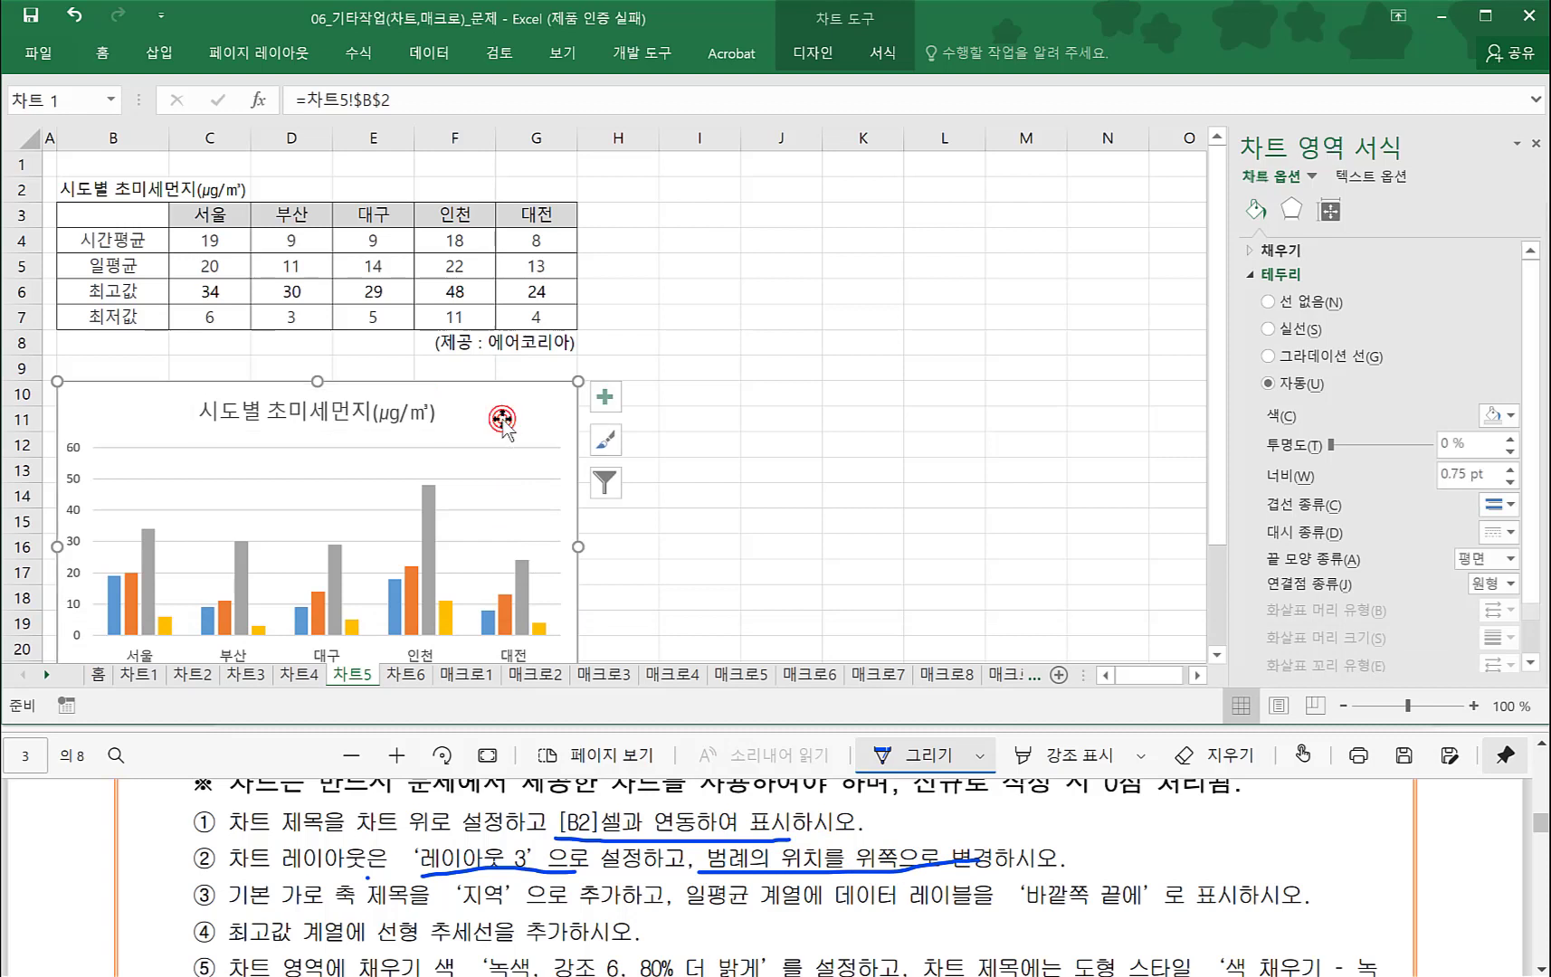
click(822, 60)
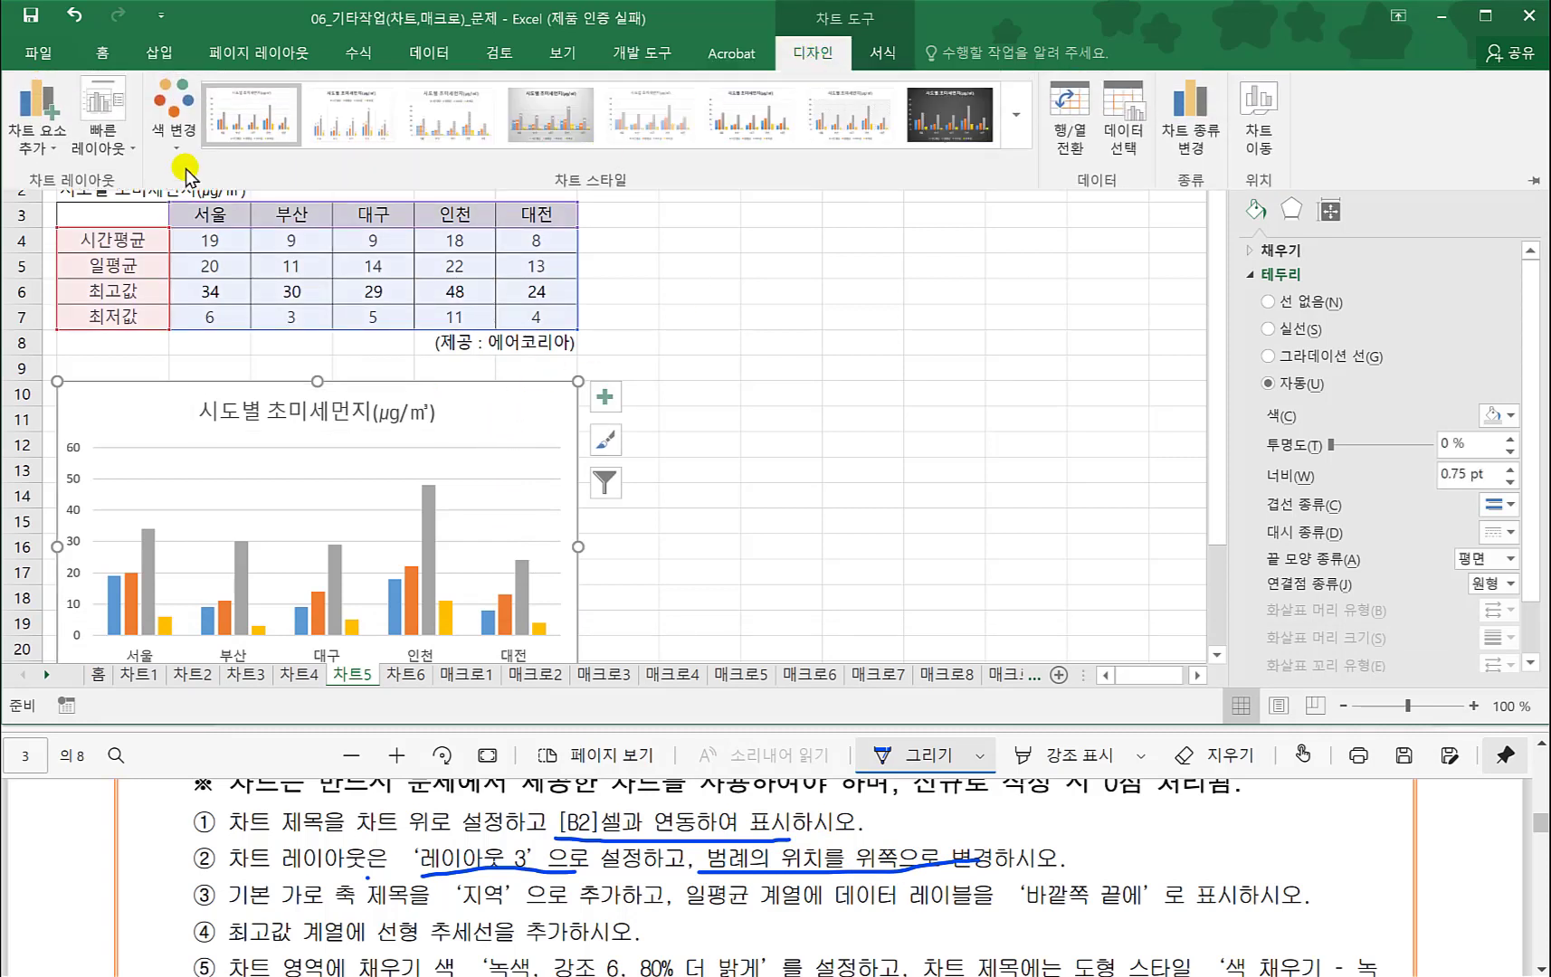
click(111, 158)
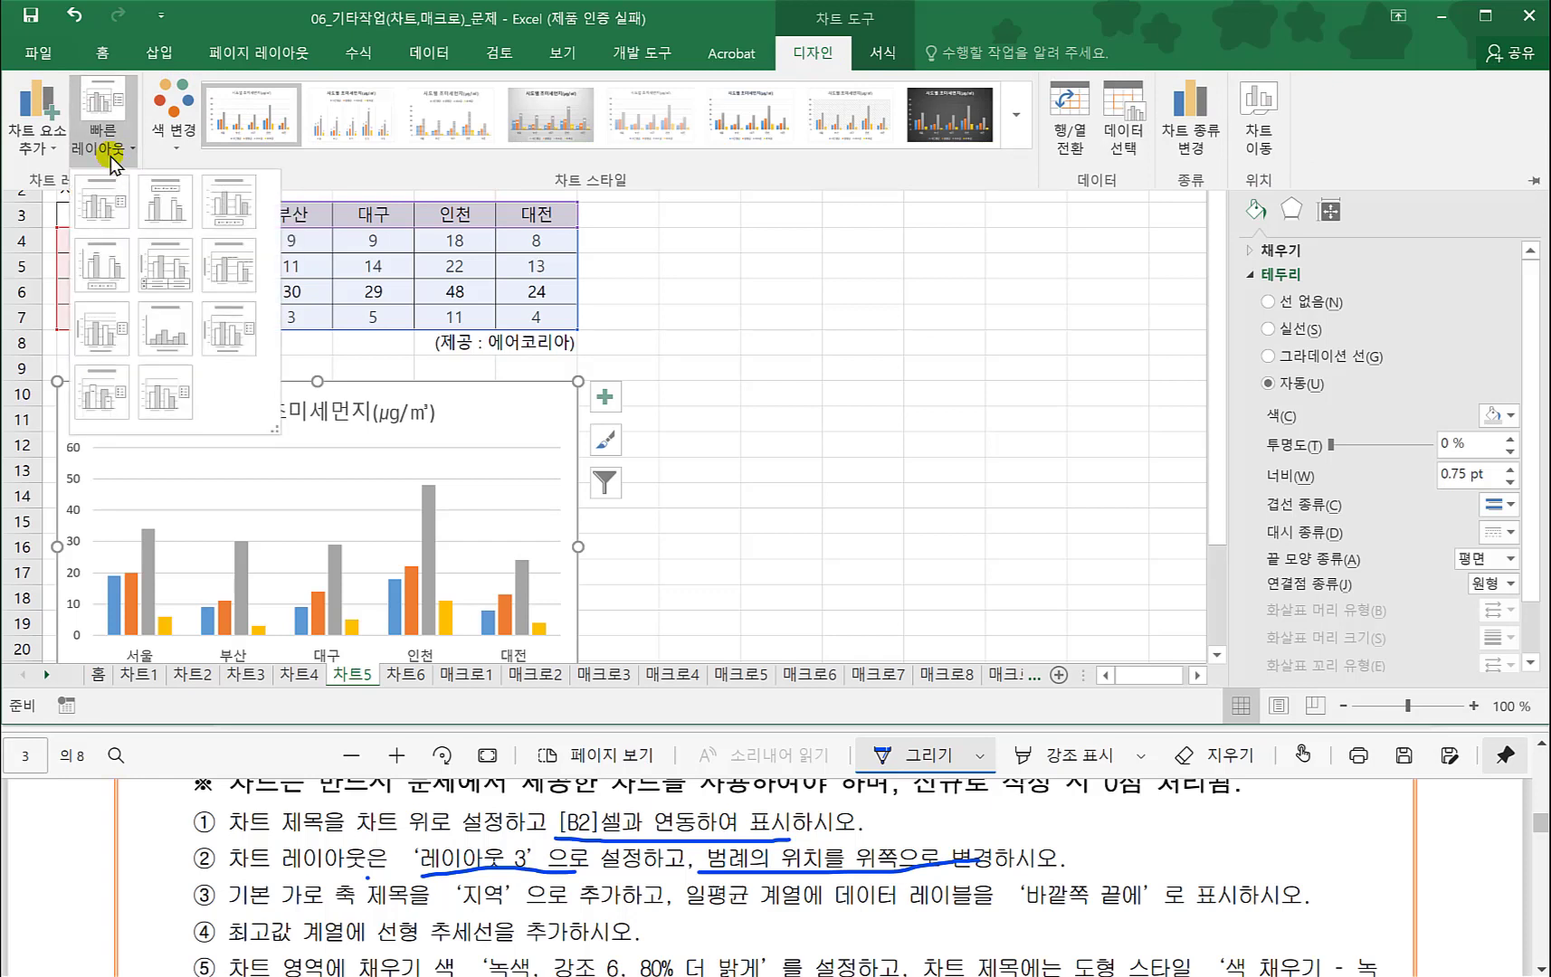
click(237, 210)
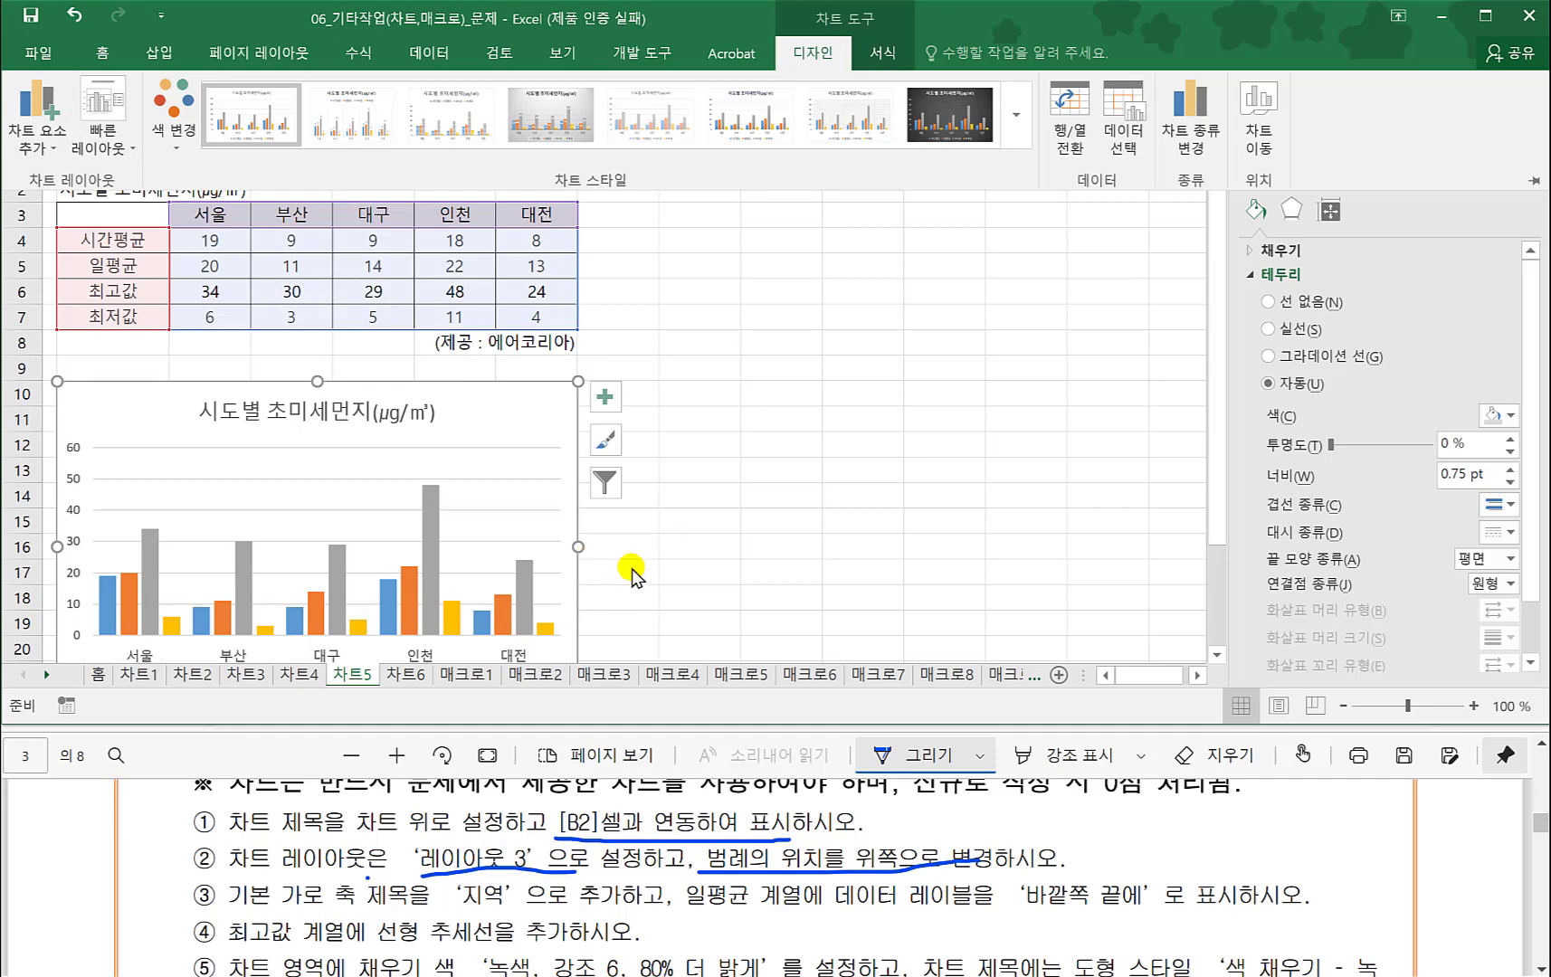
key(ctrl+F1)
- Move the column chart's legend to the top position (위쪽)
scroll(668, 581, down, 1)
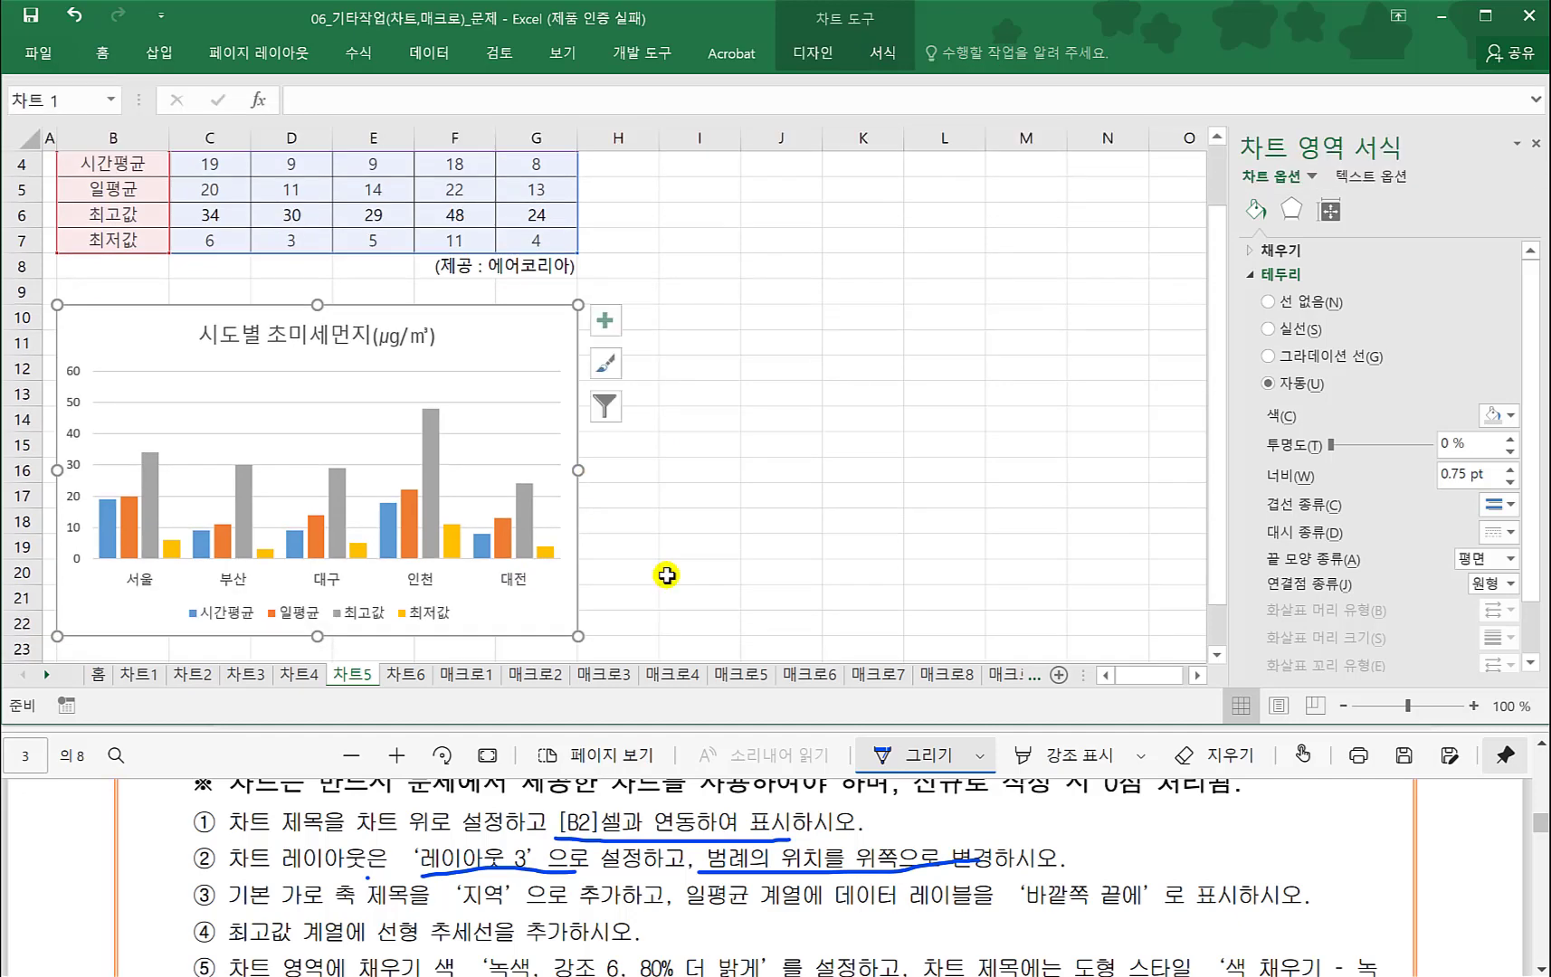
click(605, 320)
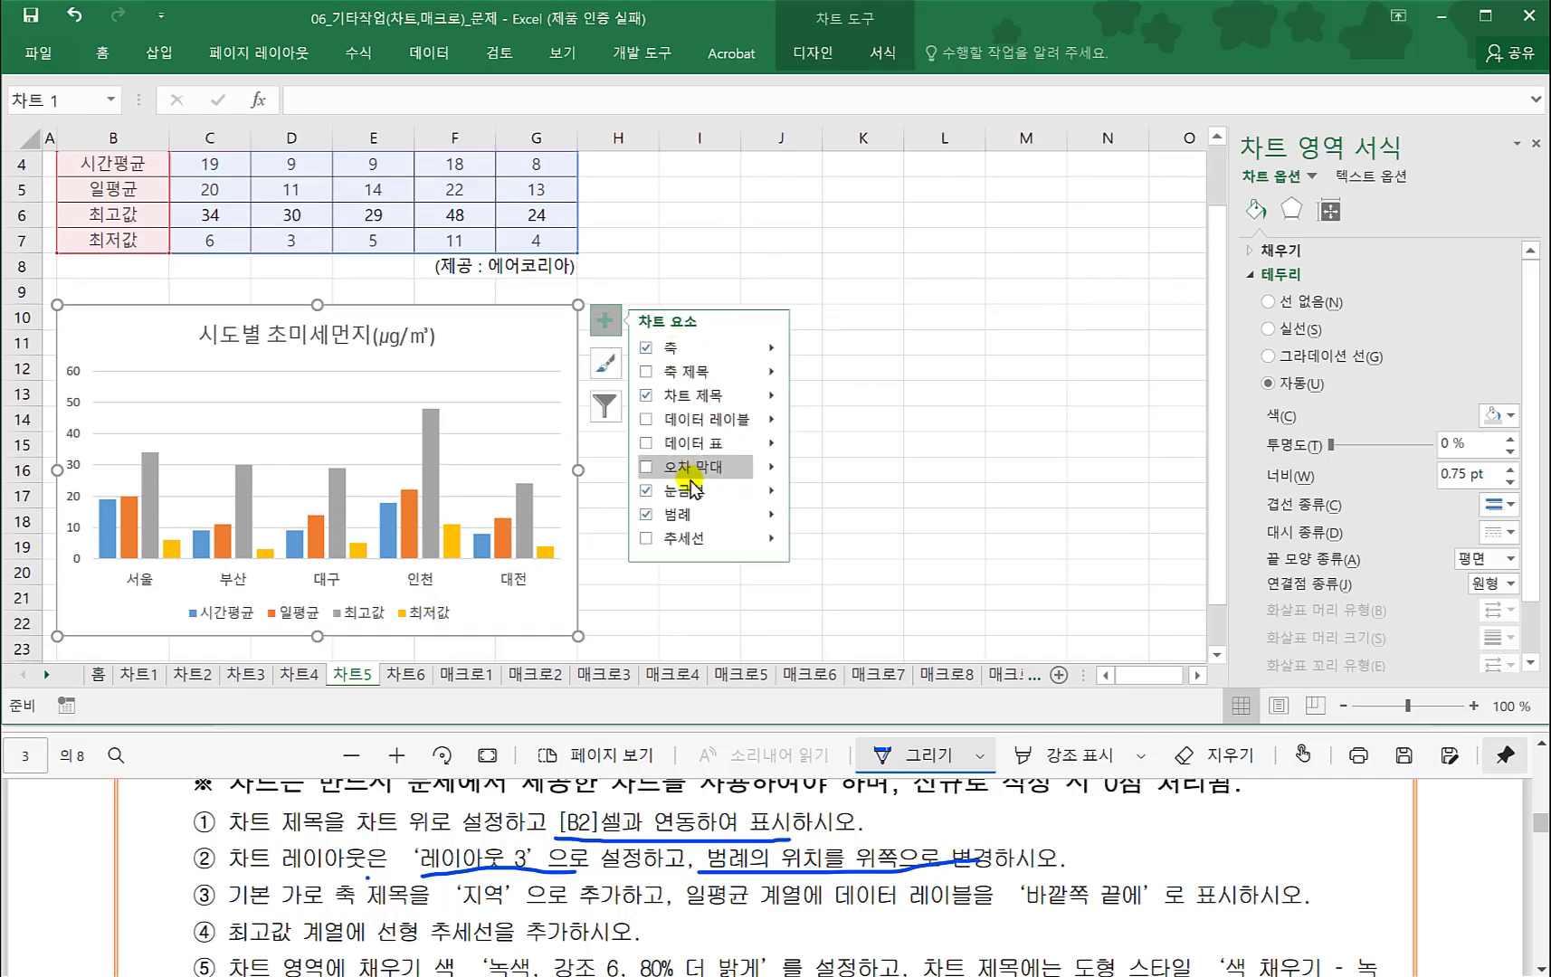
click(771, 514)
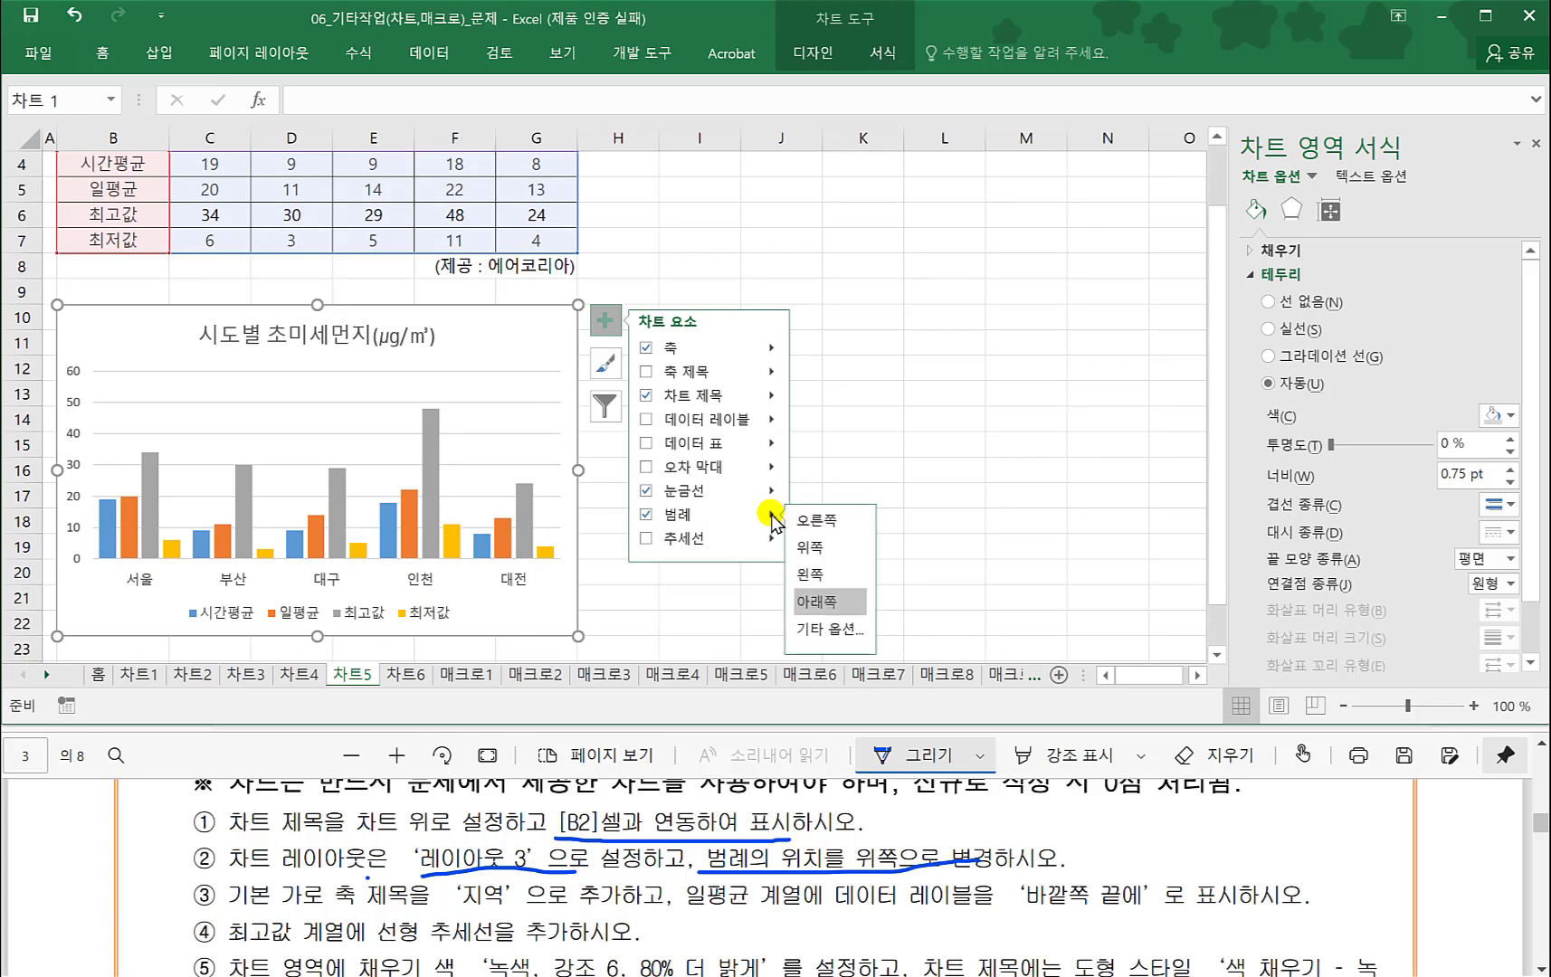
click(826, 549)
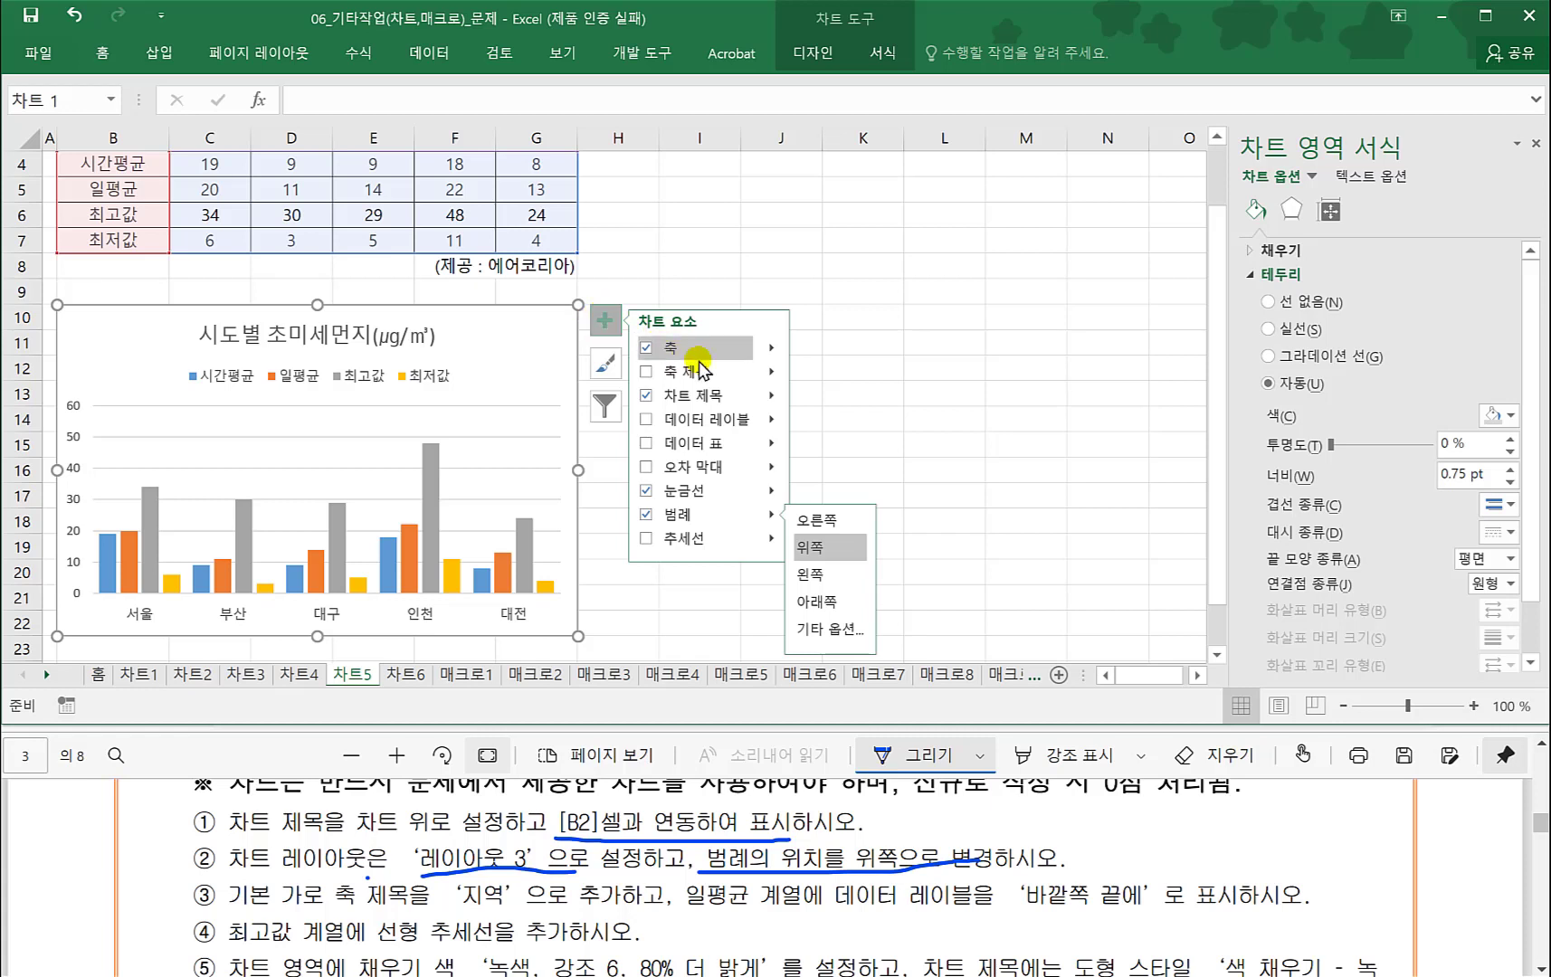
- Add a primary horizontal axis title (기본 가로) to the column chart with the text 지역
click(772, 373)
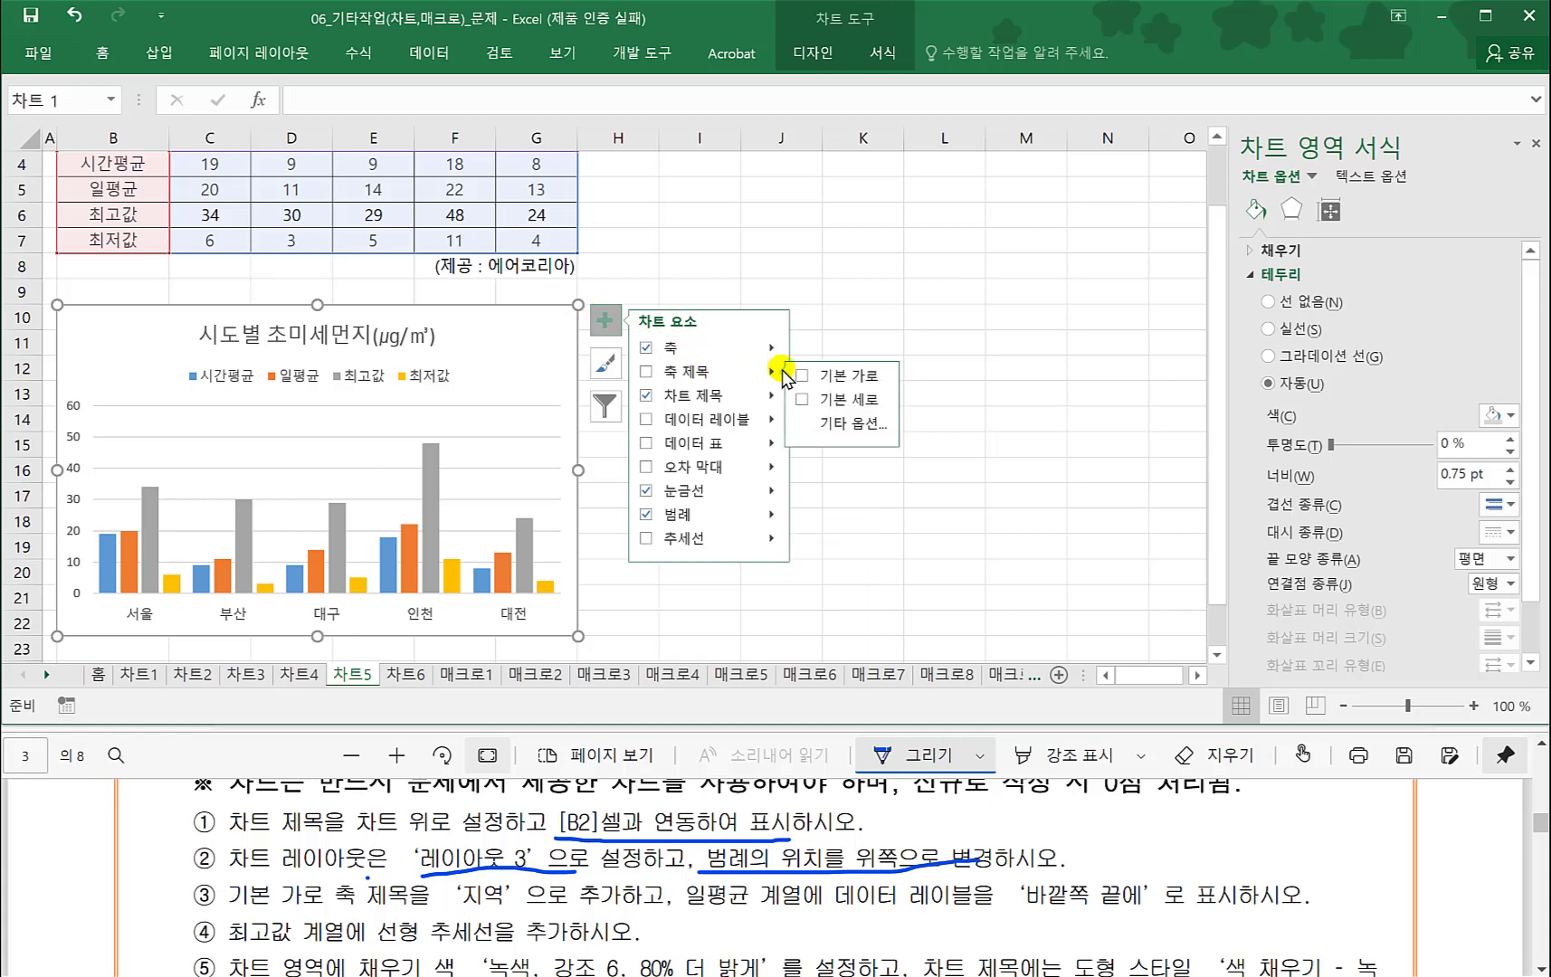
click(802, 376)
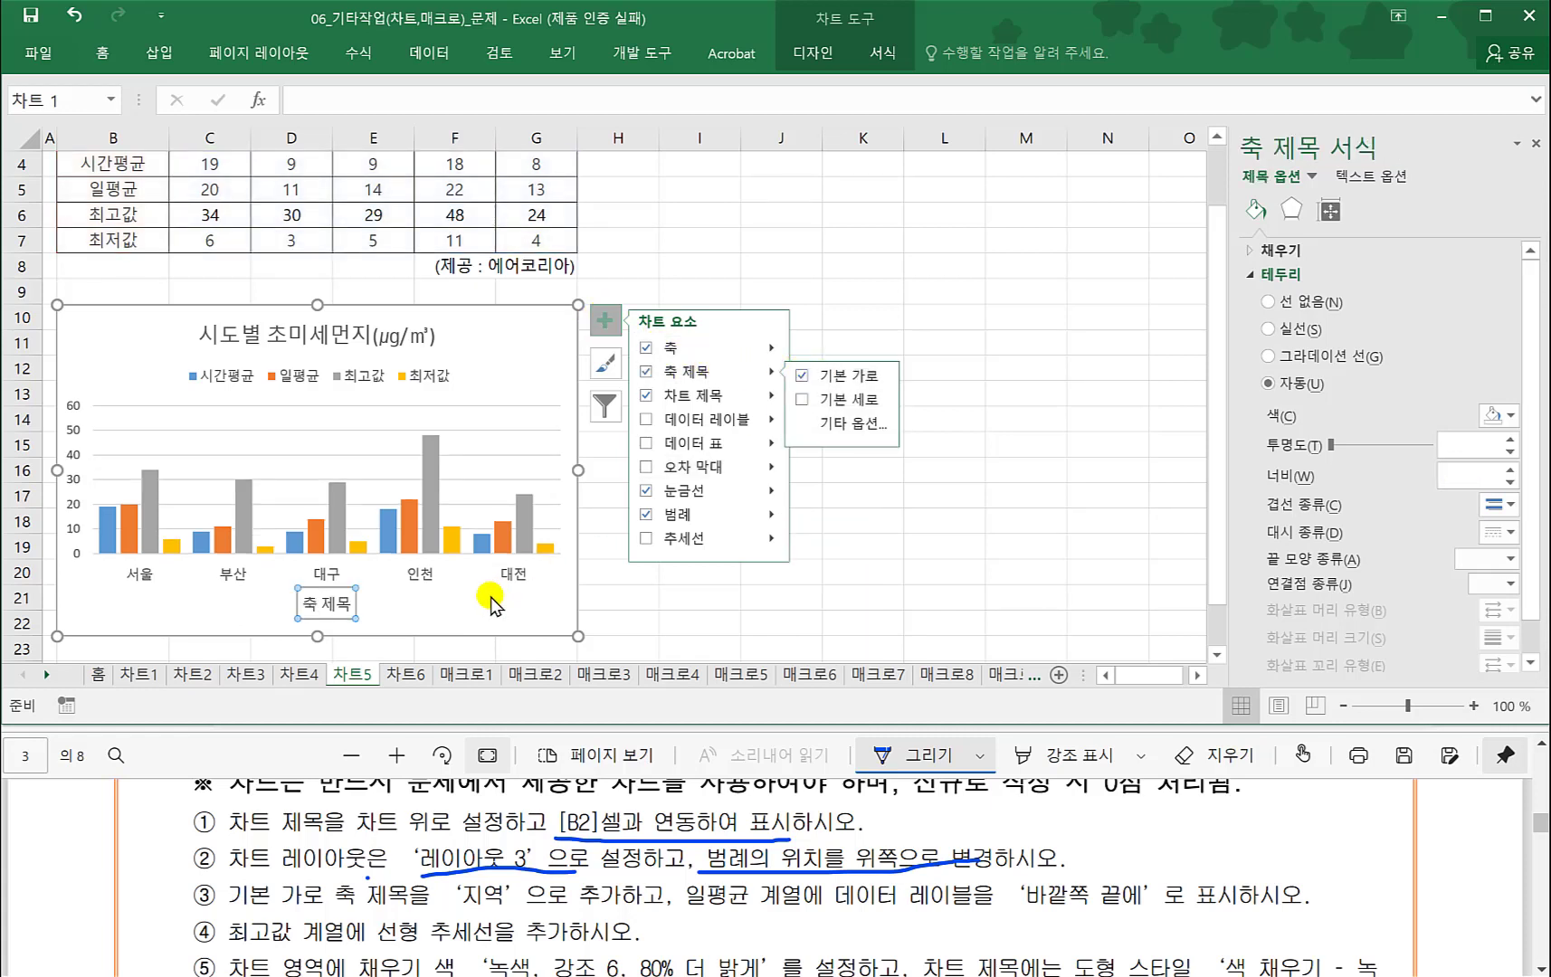
click(316, 604)
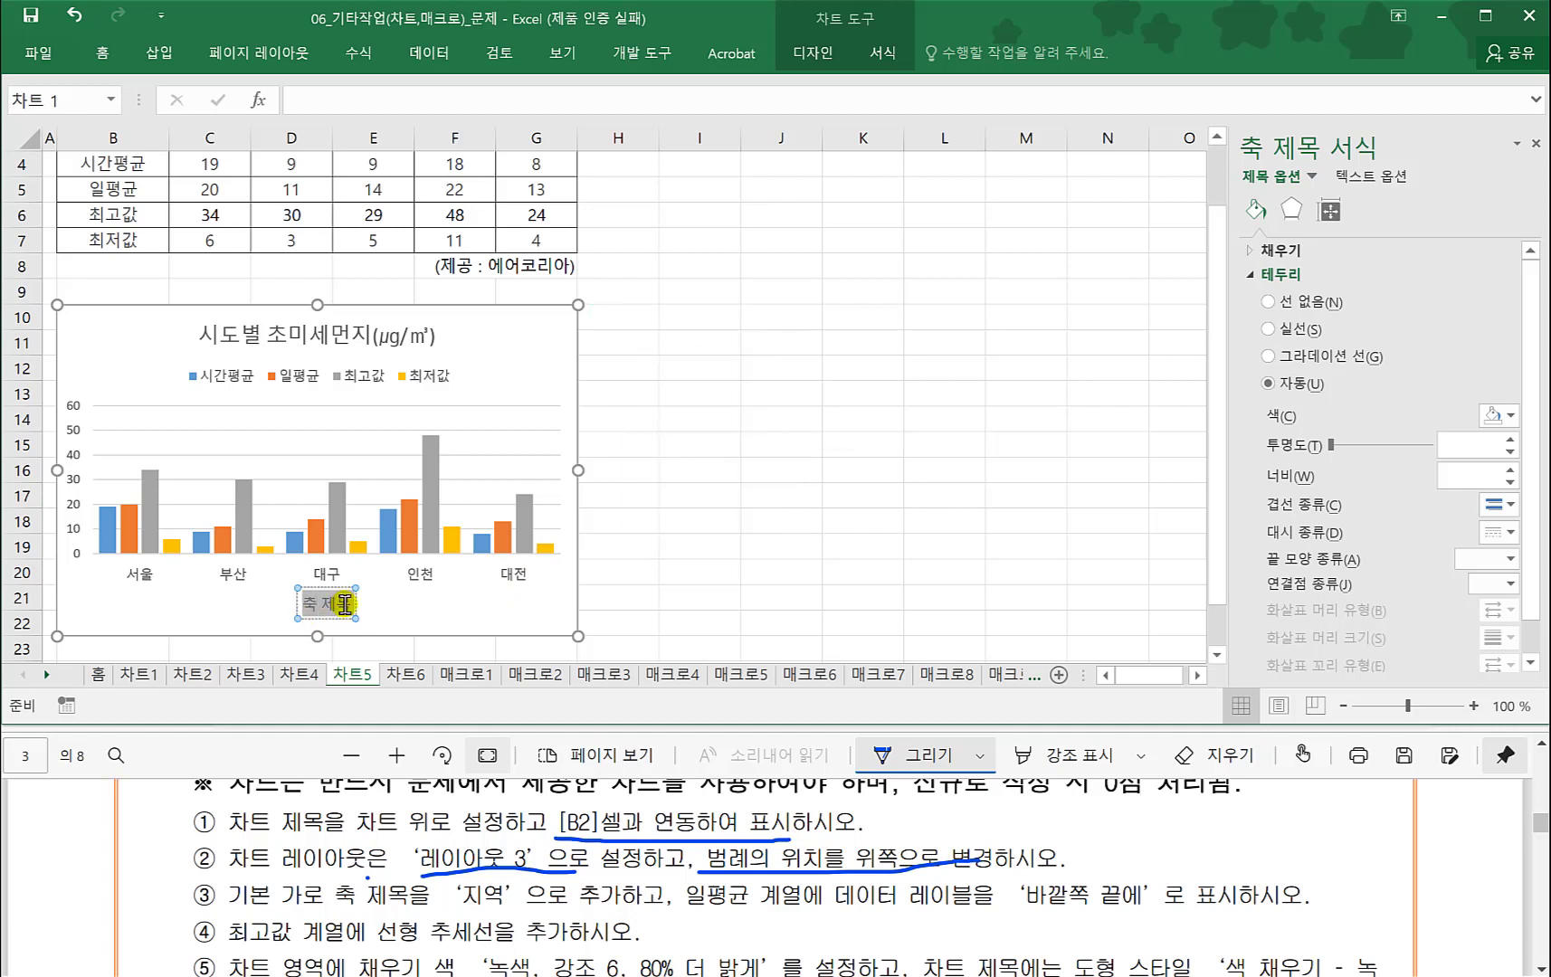
text(지역)
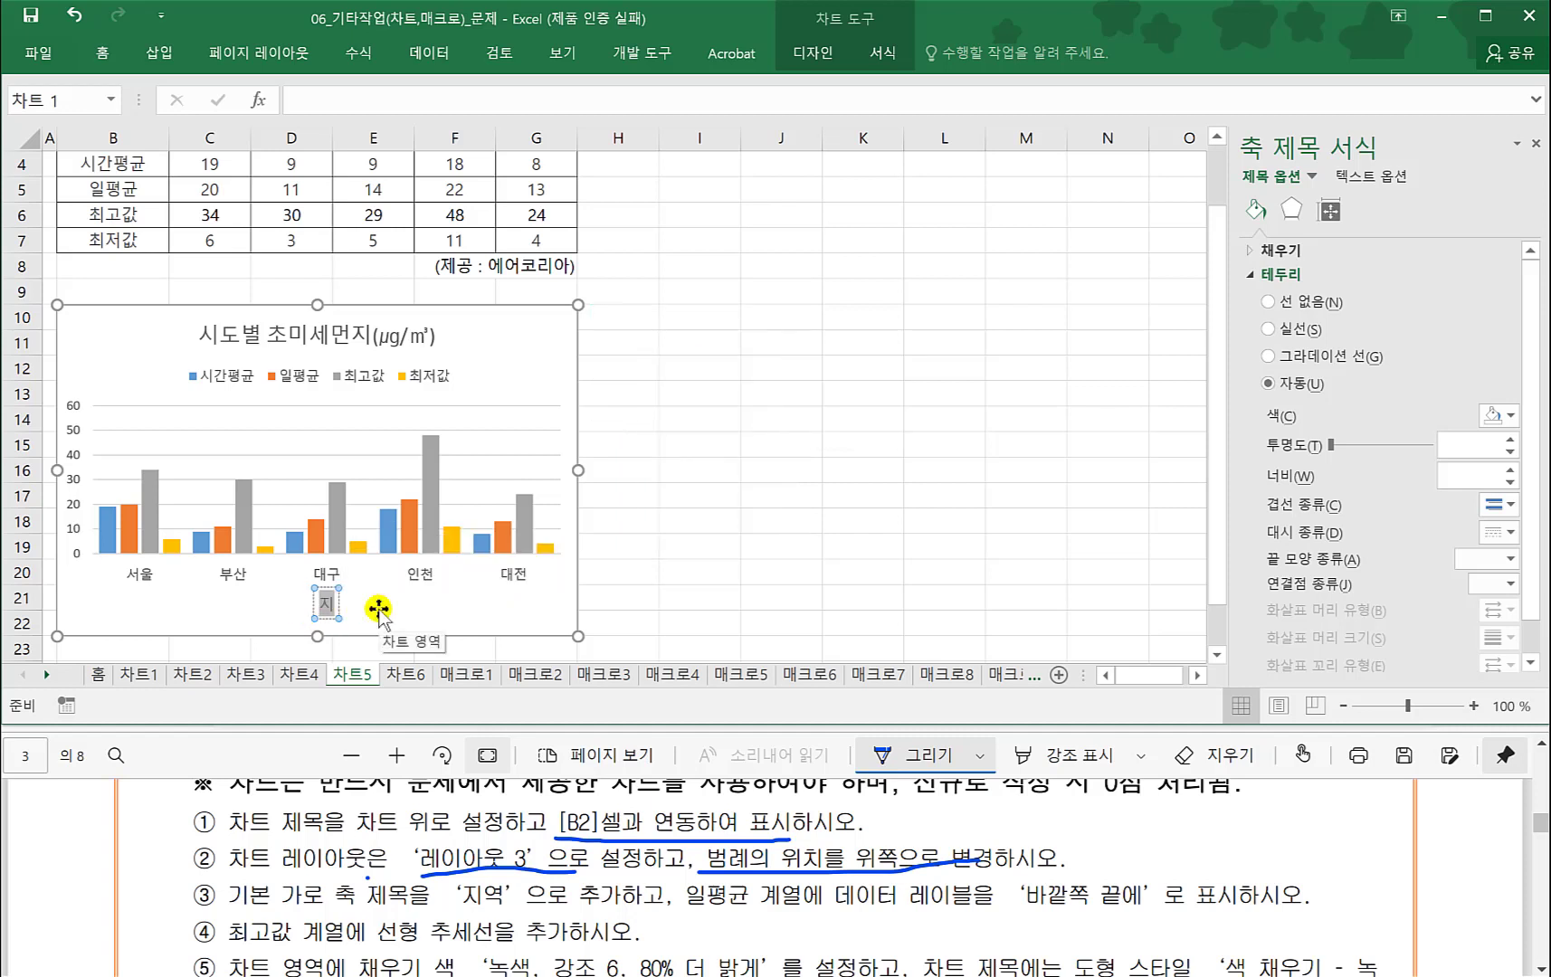
click(688, 579)
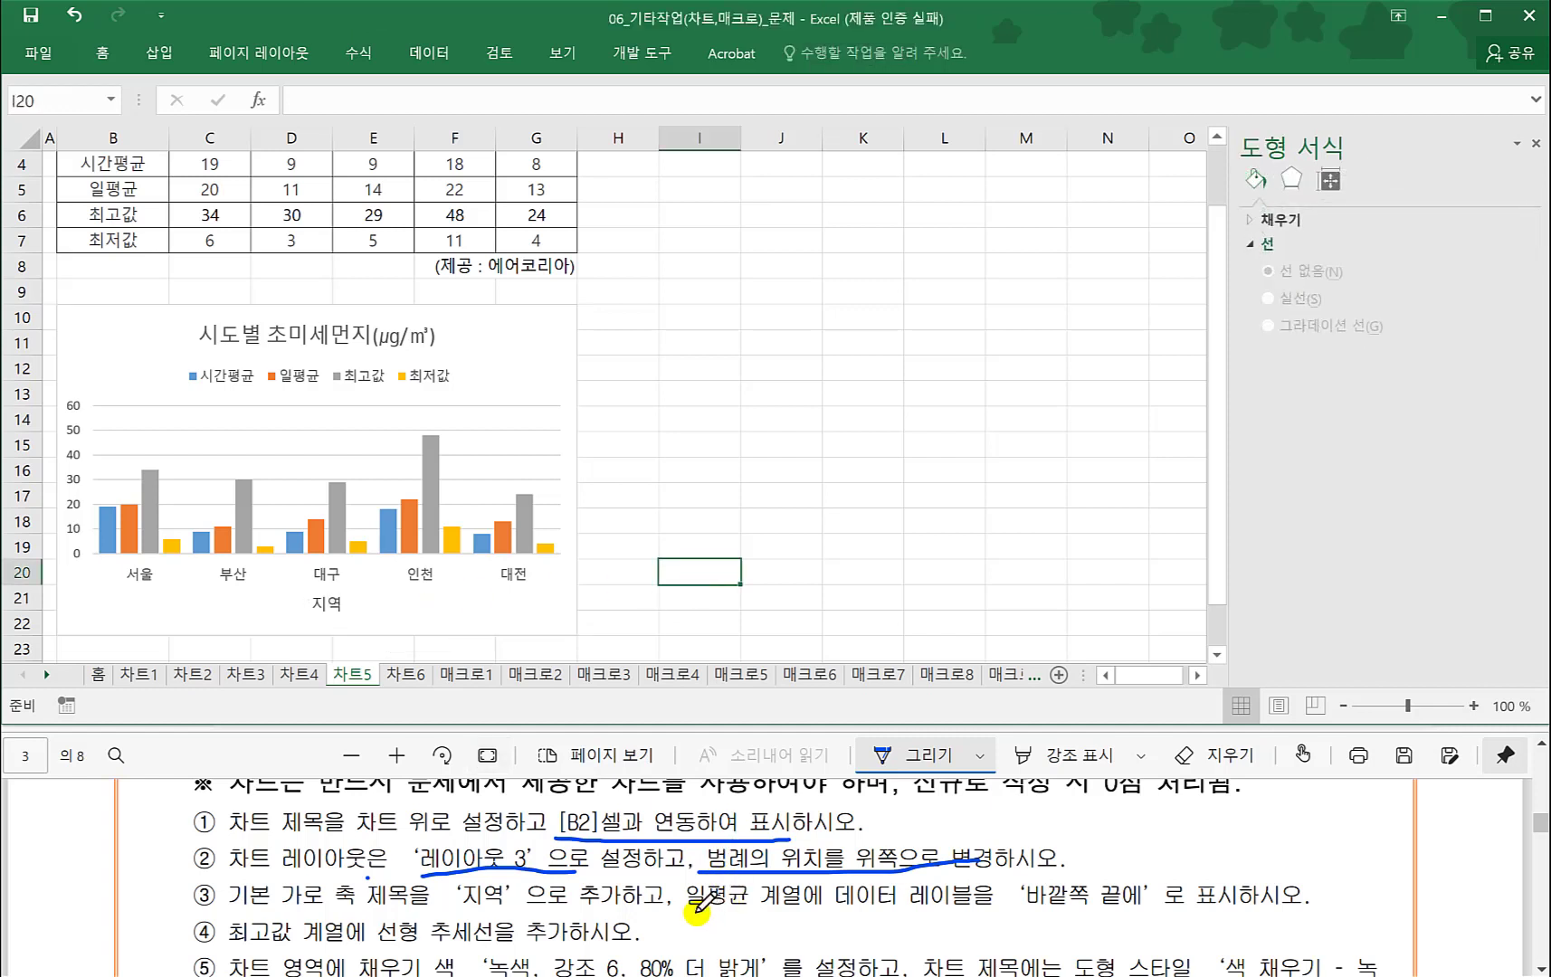
- Underline the data label requirement in instruction ③ and add data labels at 바깥쪽 끝에 to the 일평균 series only
drag(697, 912, 1097, 904)
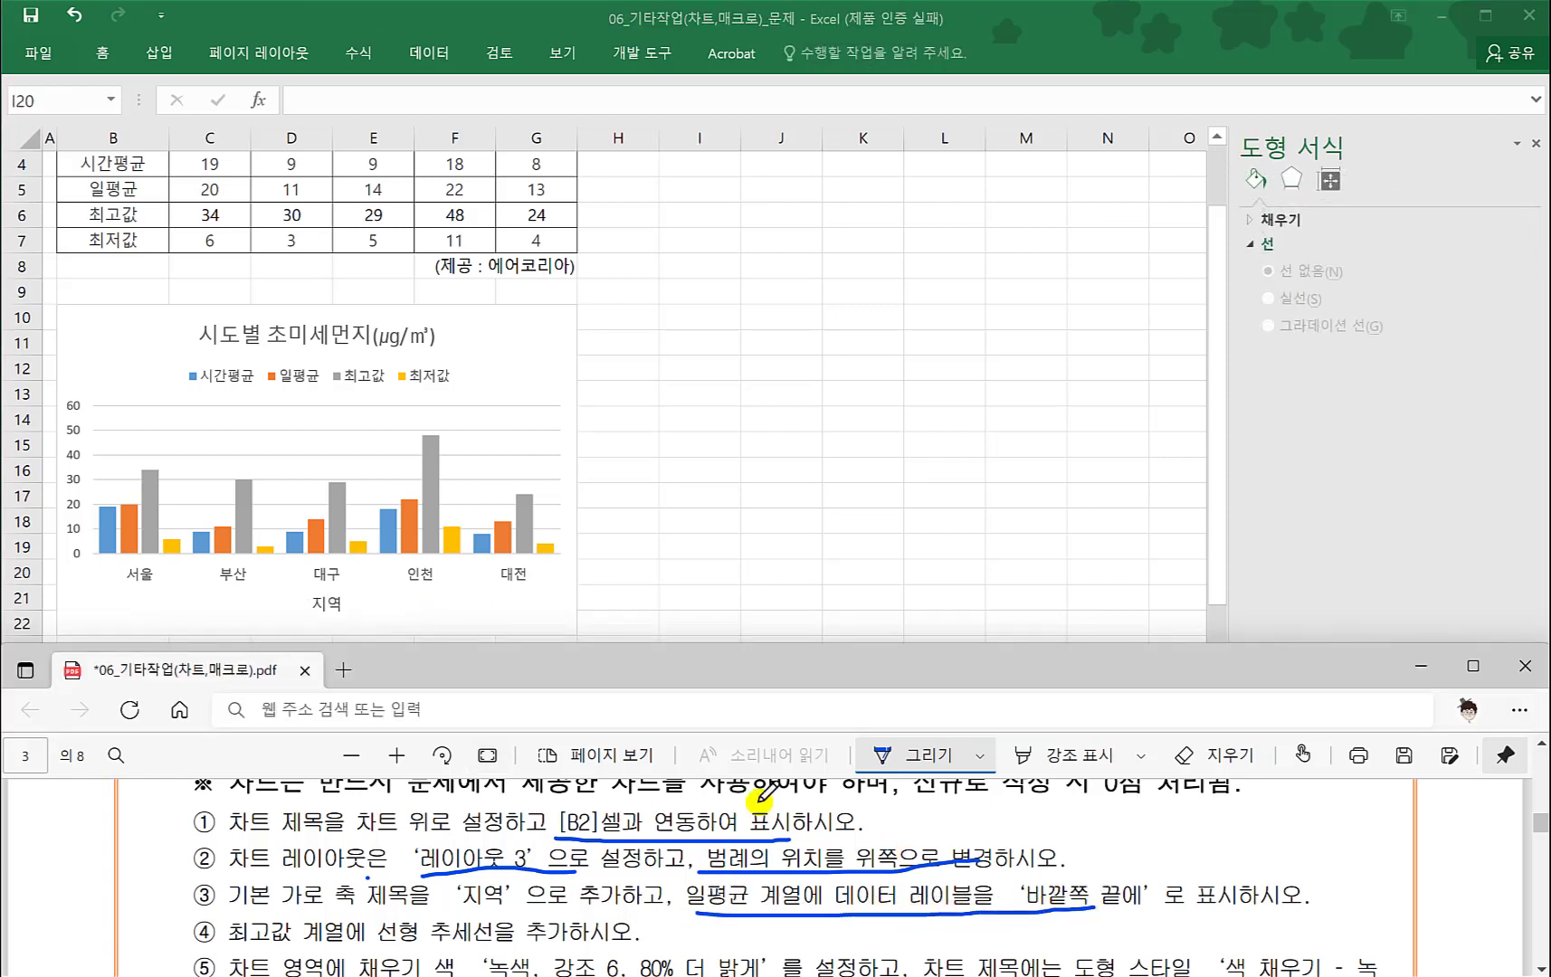
click(259, 463)
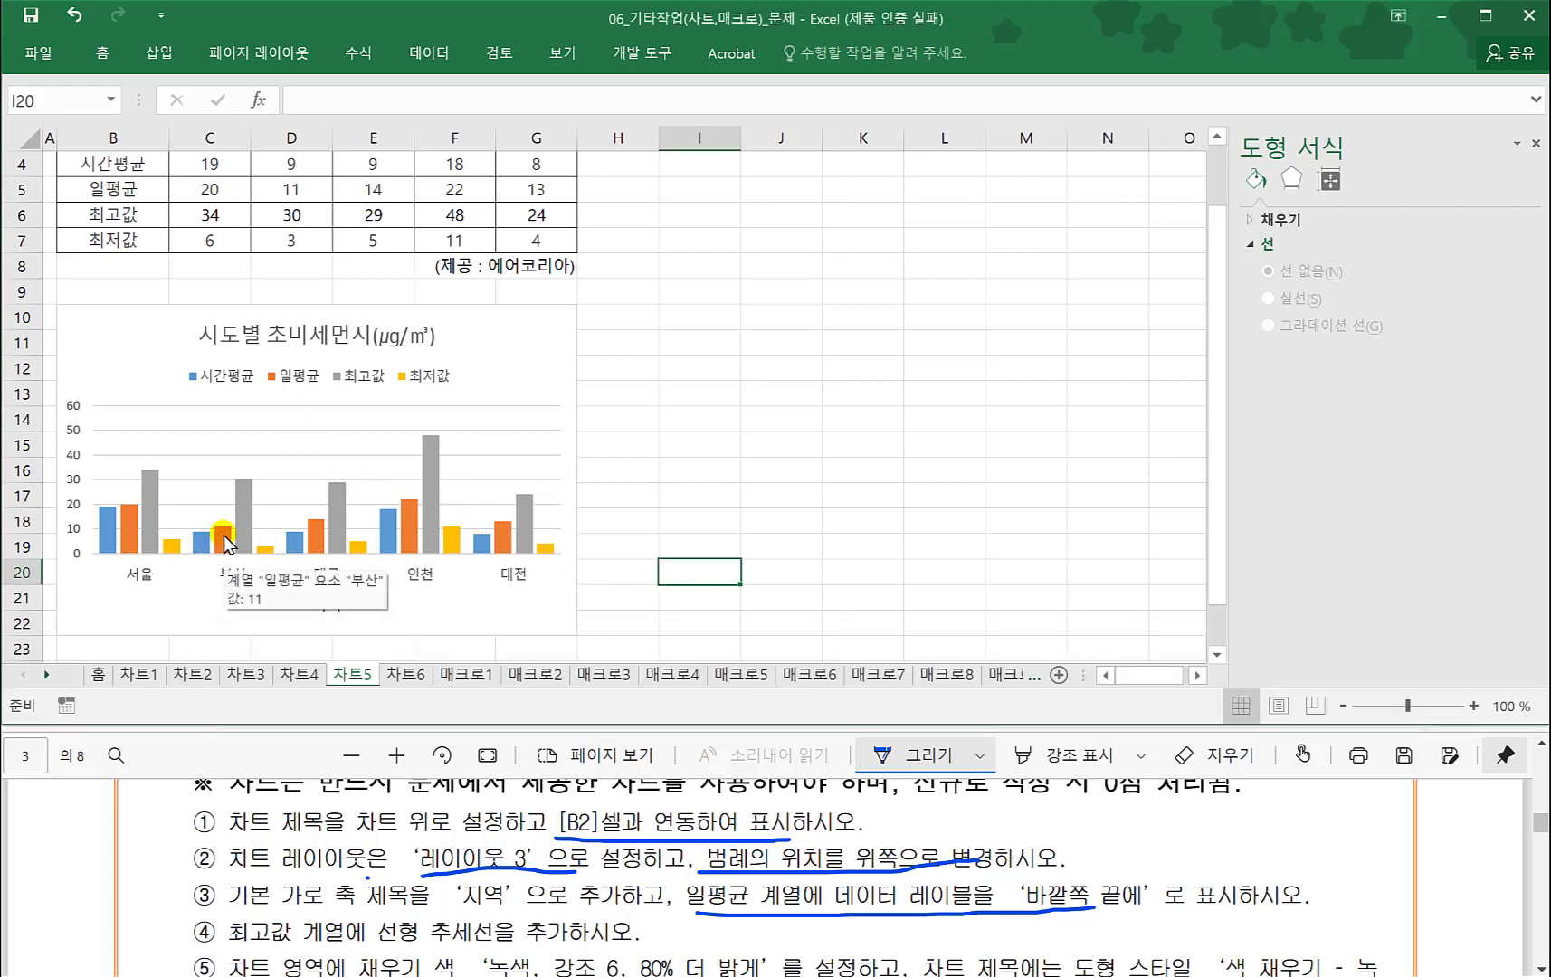
click(226, 541)
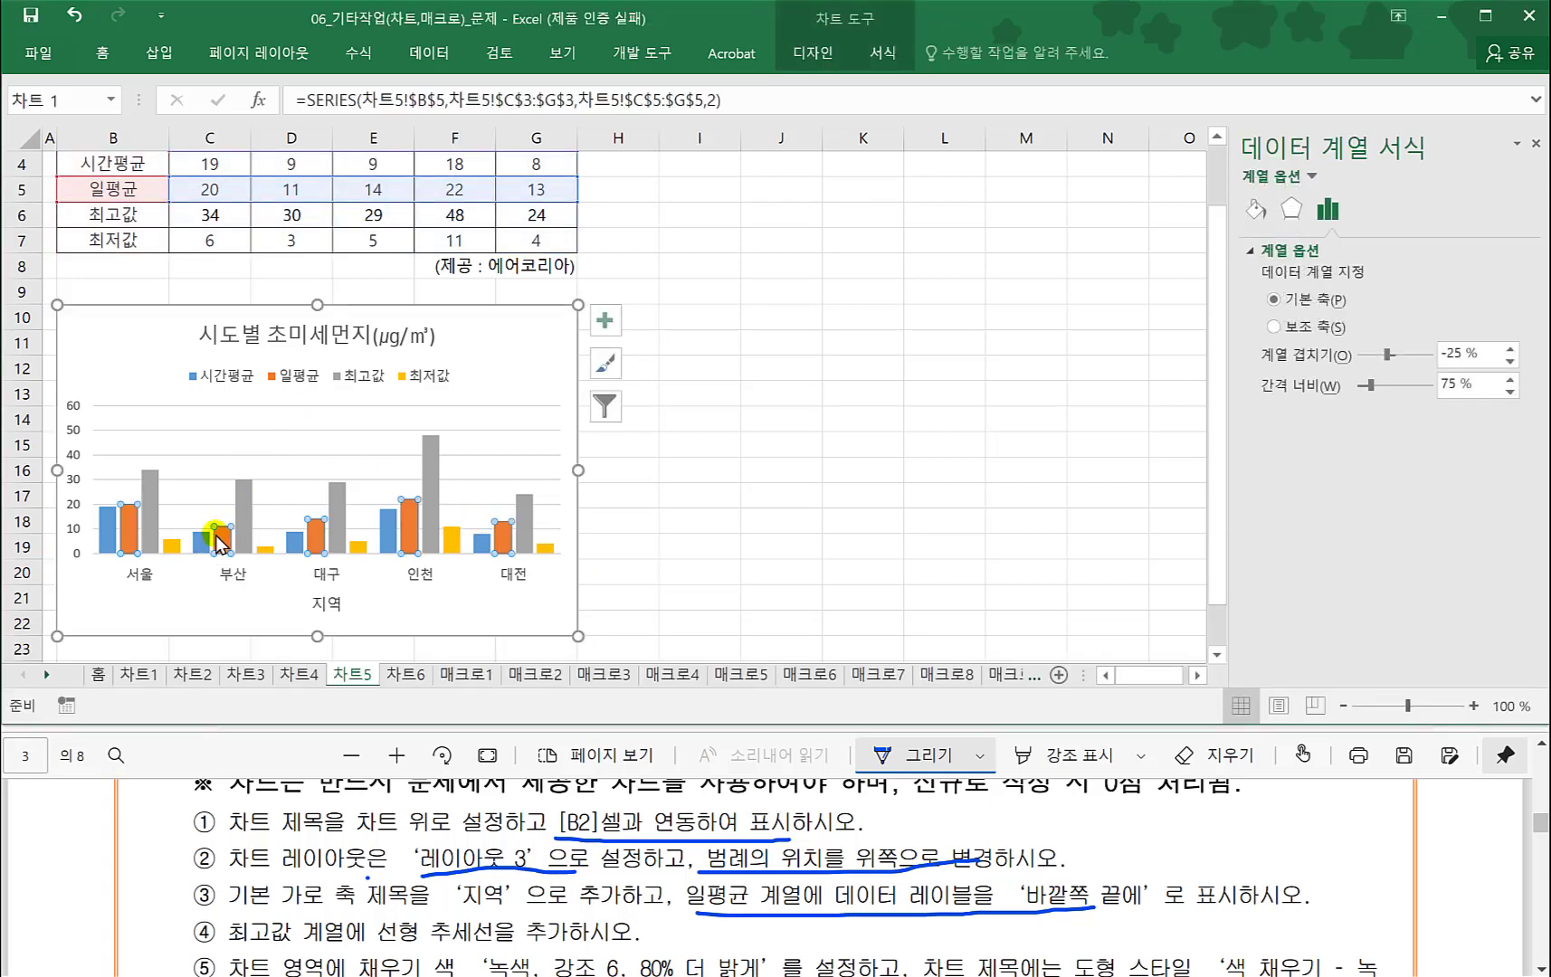
click(604, 322)
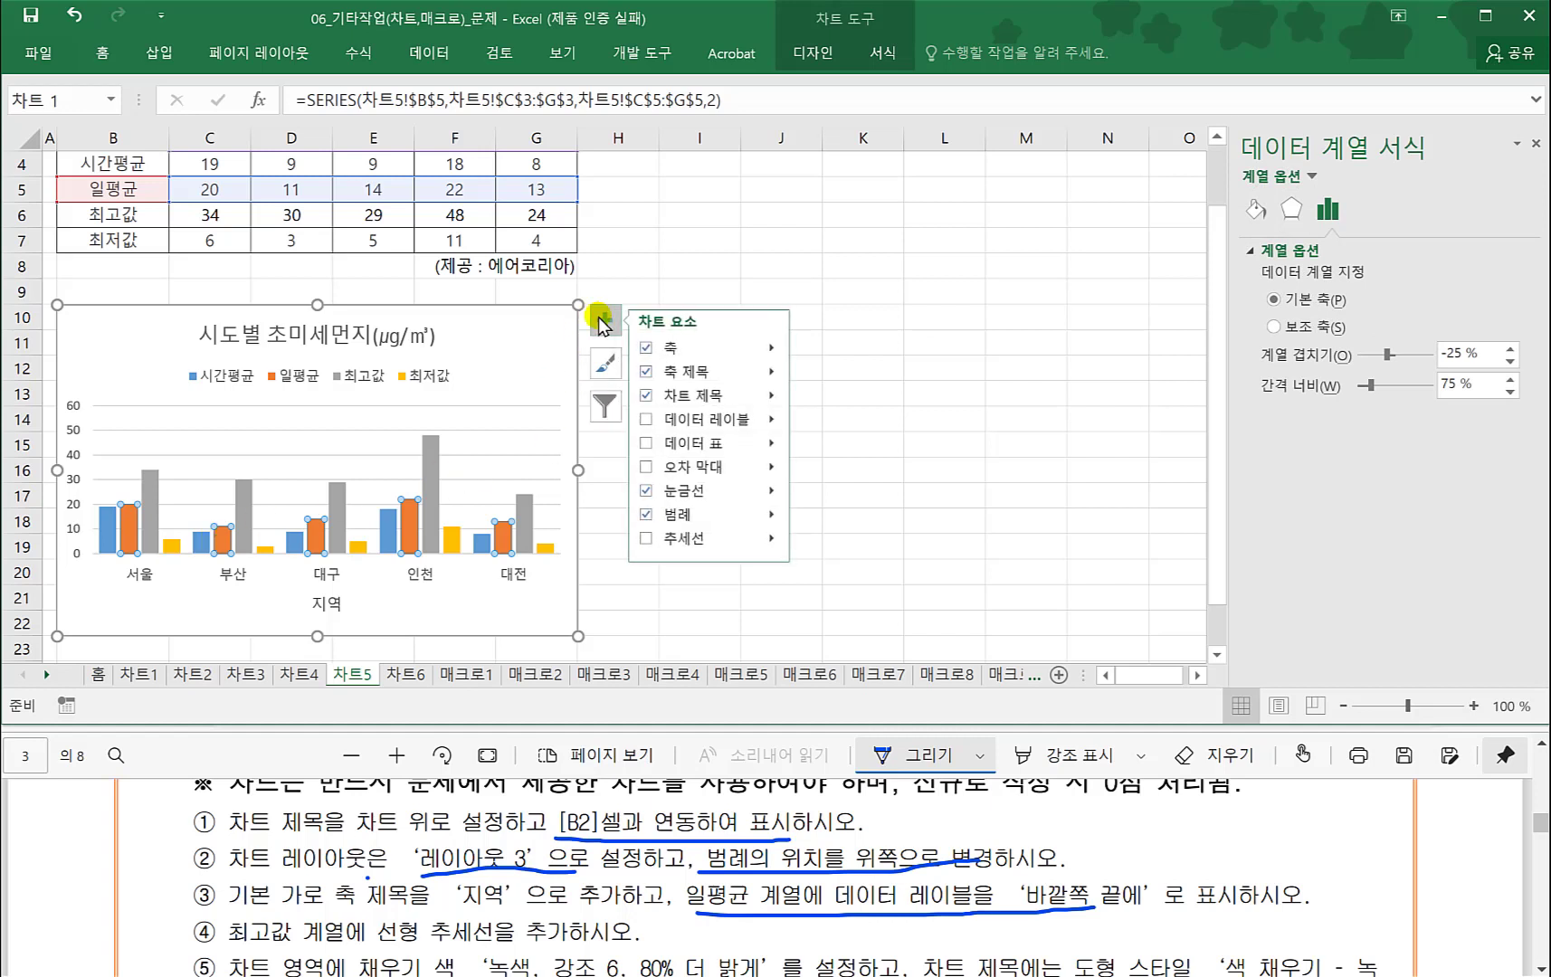
click(772, 421)
click(840, 507)
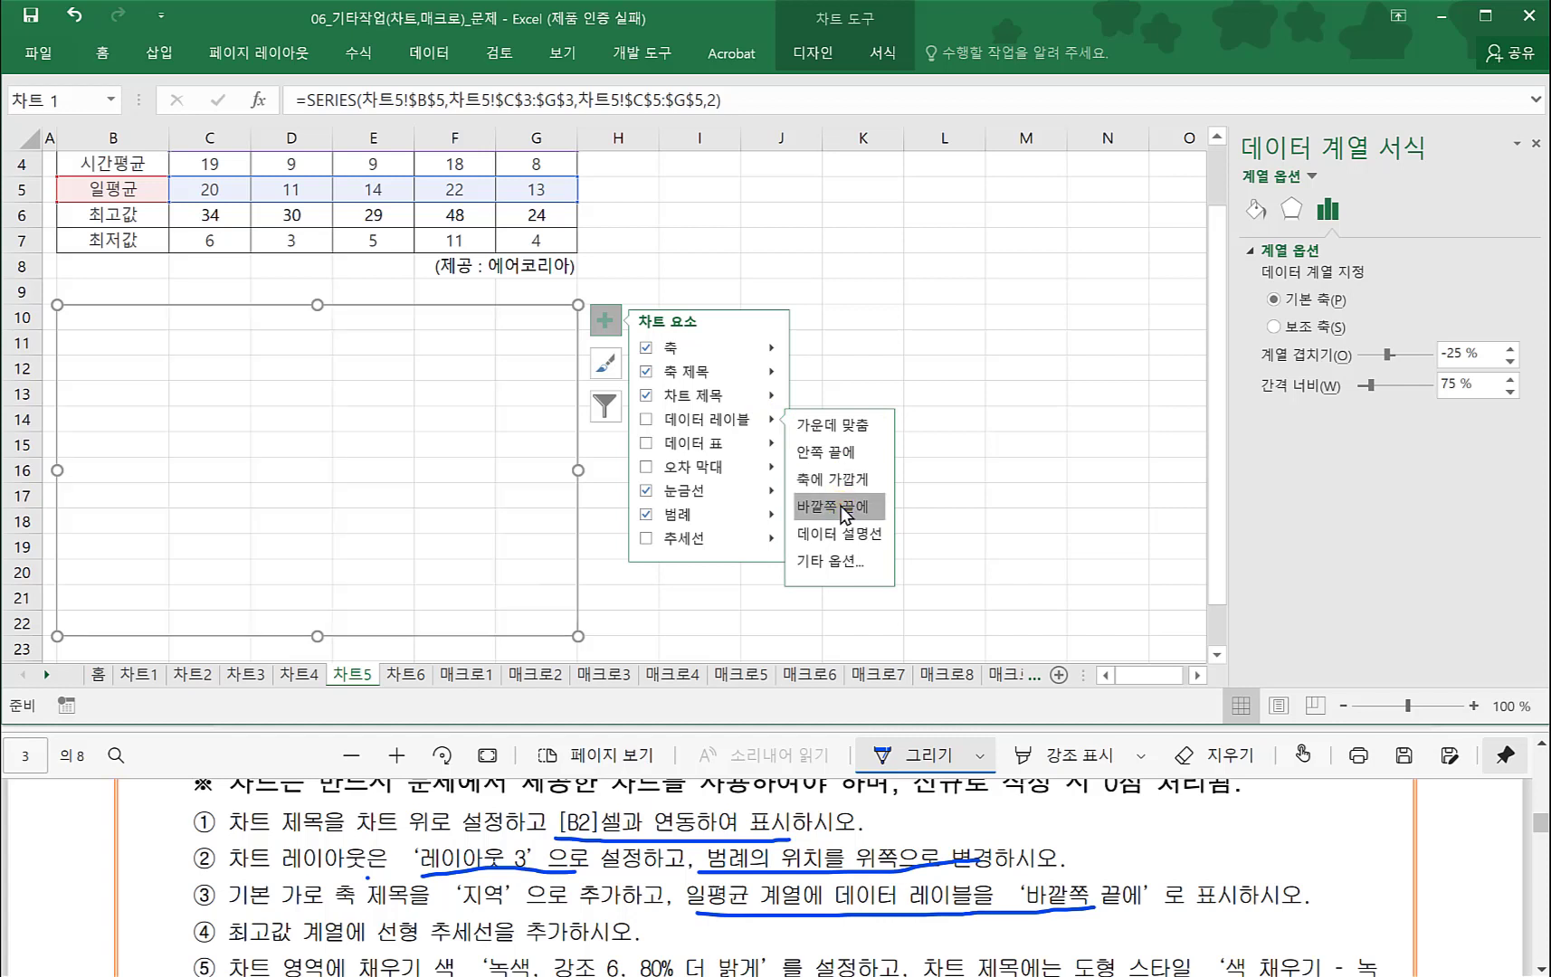
click(809, 621)
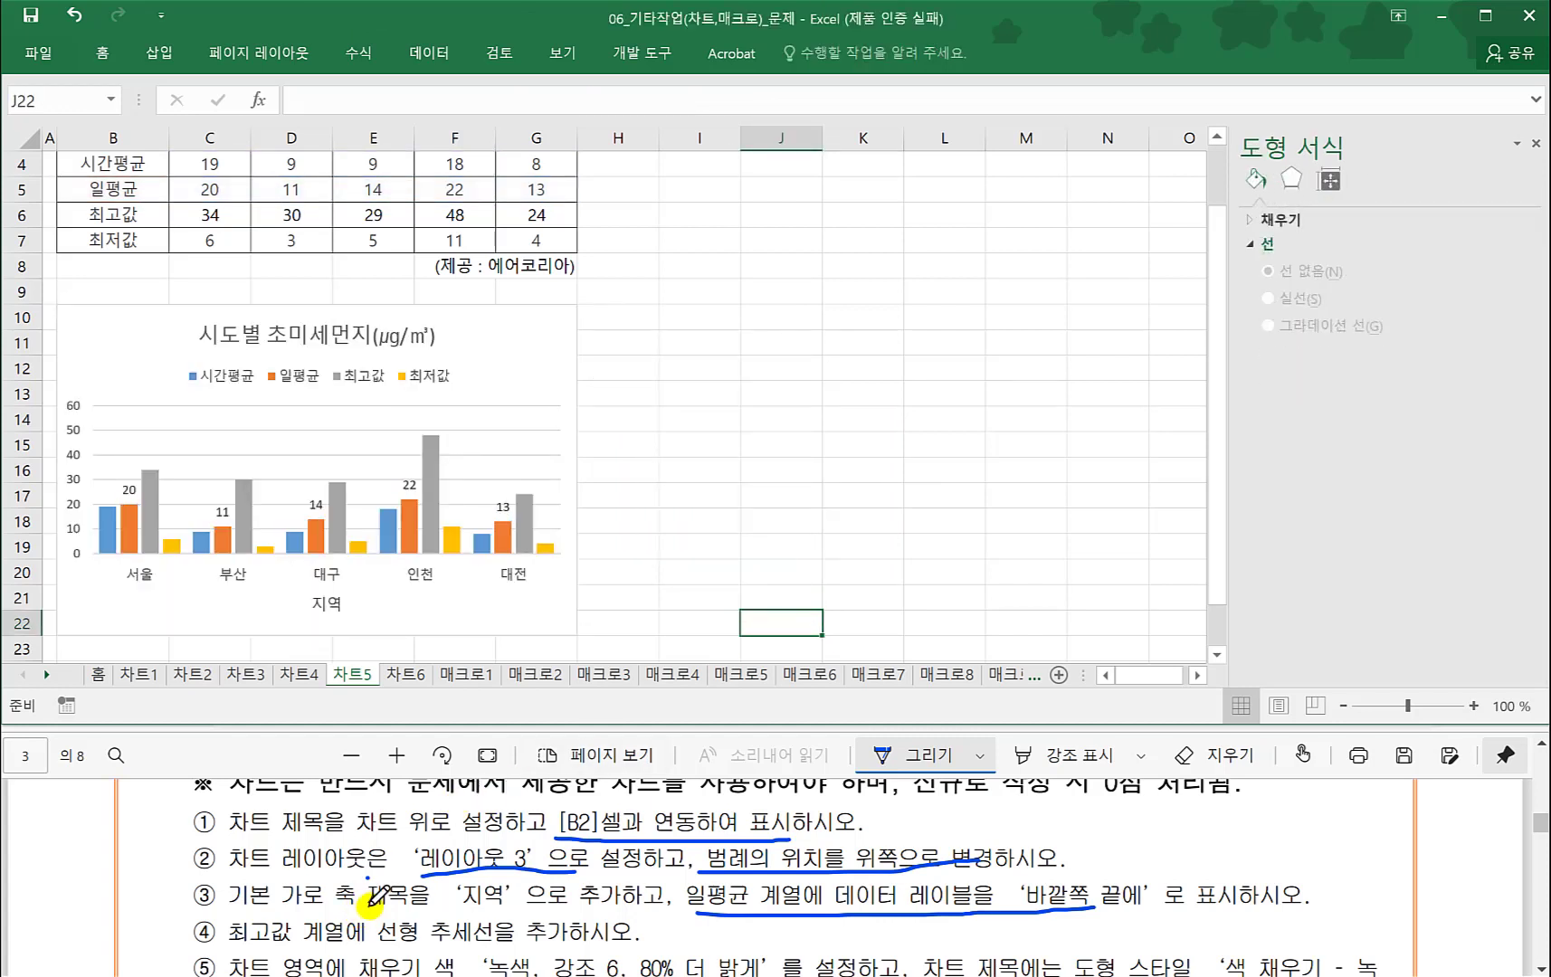
- Underline '선형 추세선' in instruction ④ and add a linear (선형) trendline to the 최고값 series of the column chart
drag(371, 943, 399, 944)
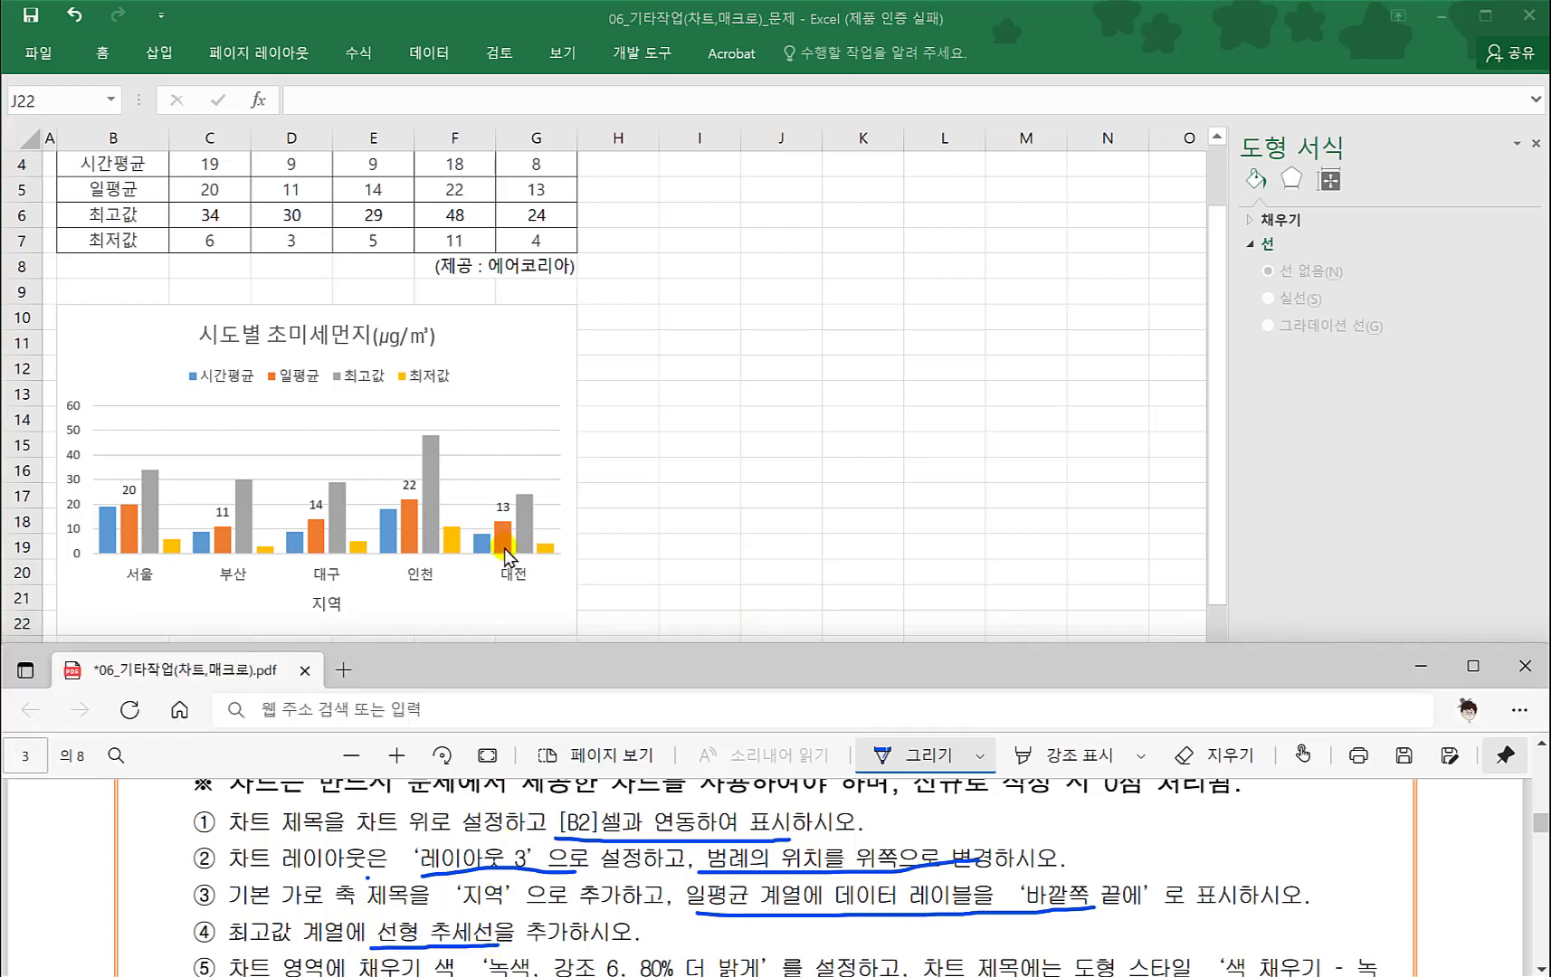
click(427, 484)
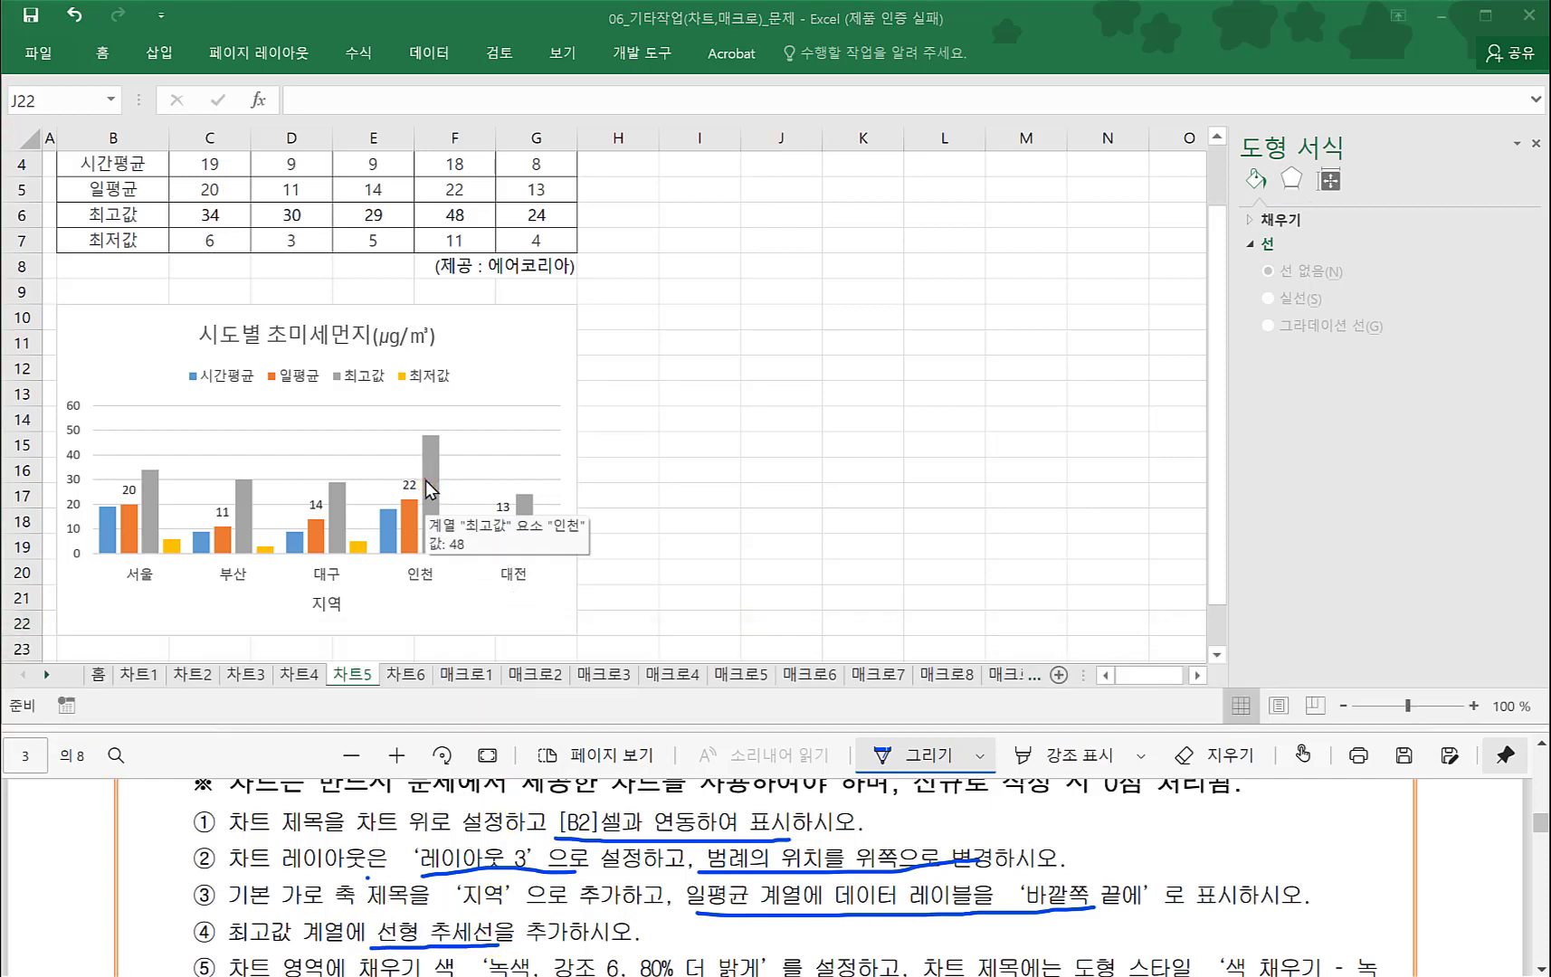
click(426, 469)
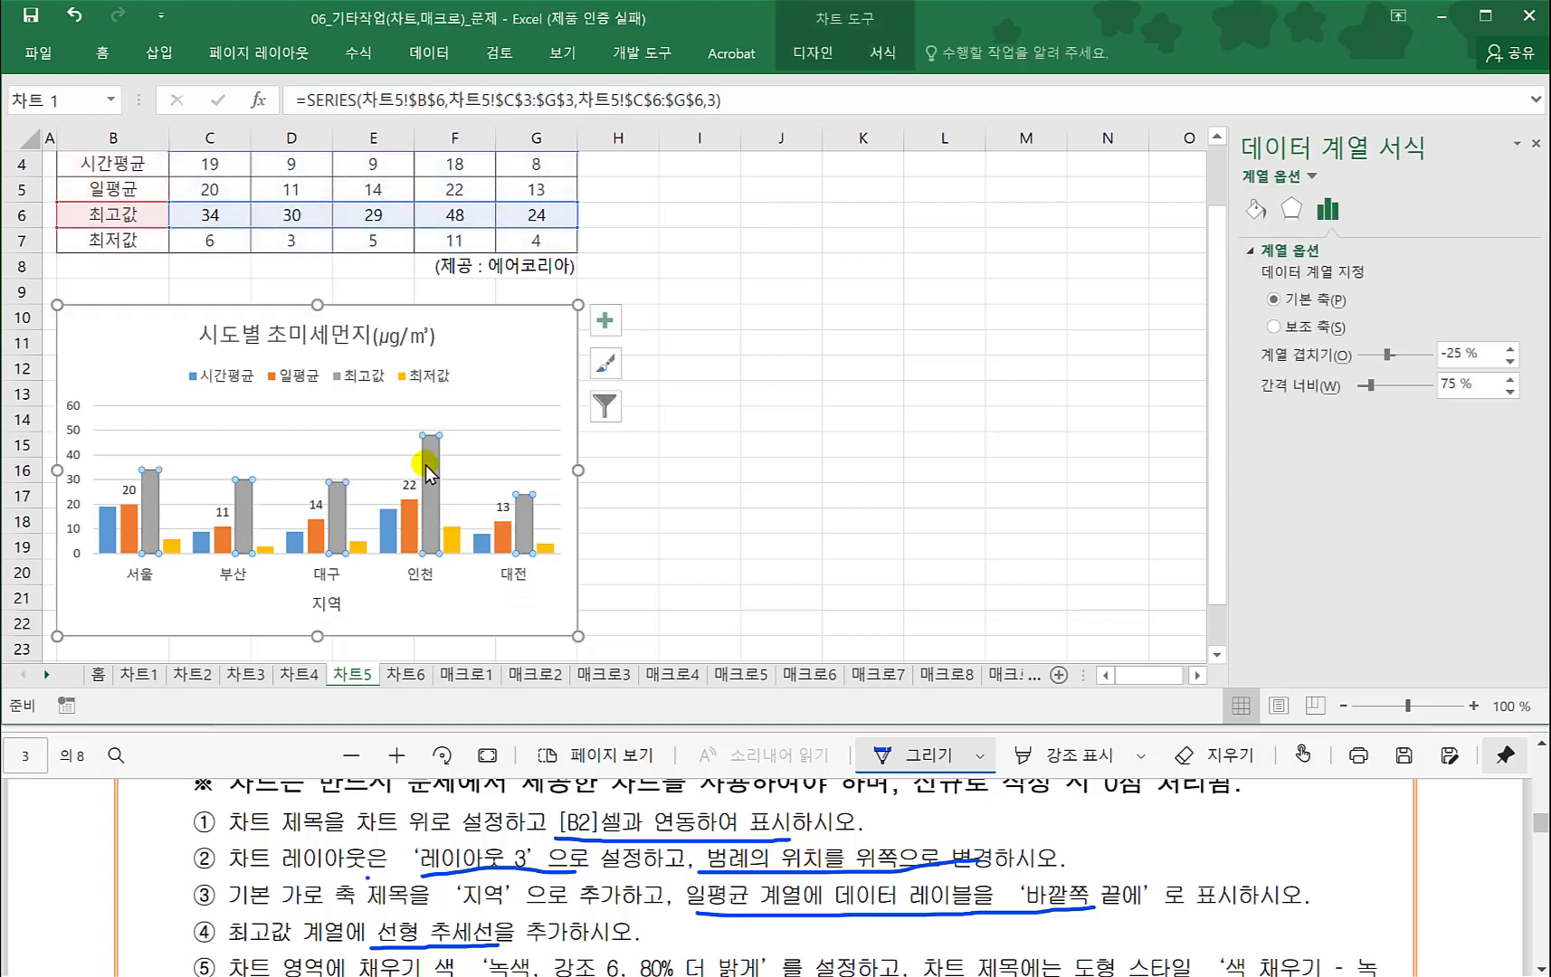
click(605, 322)
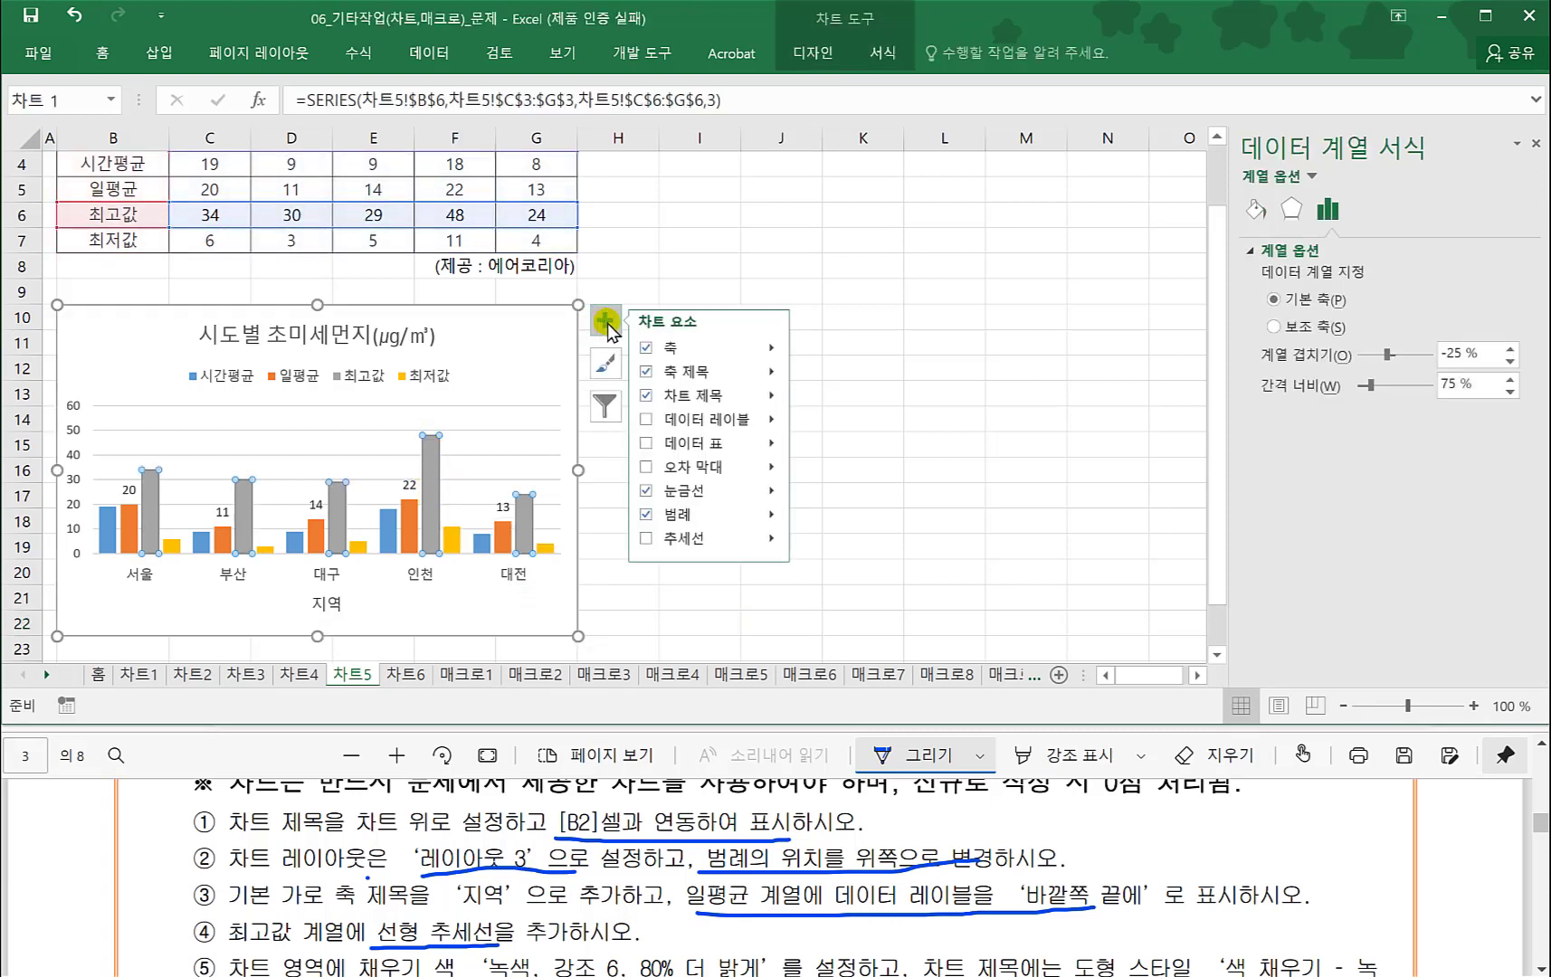
click(771, 540)
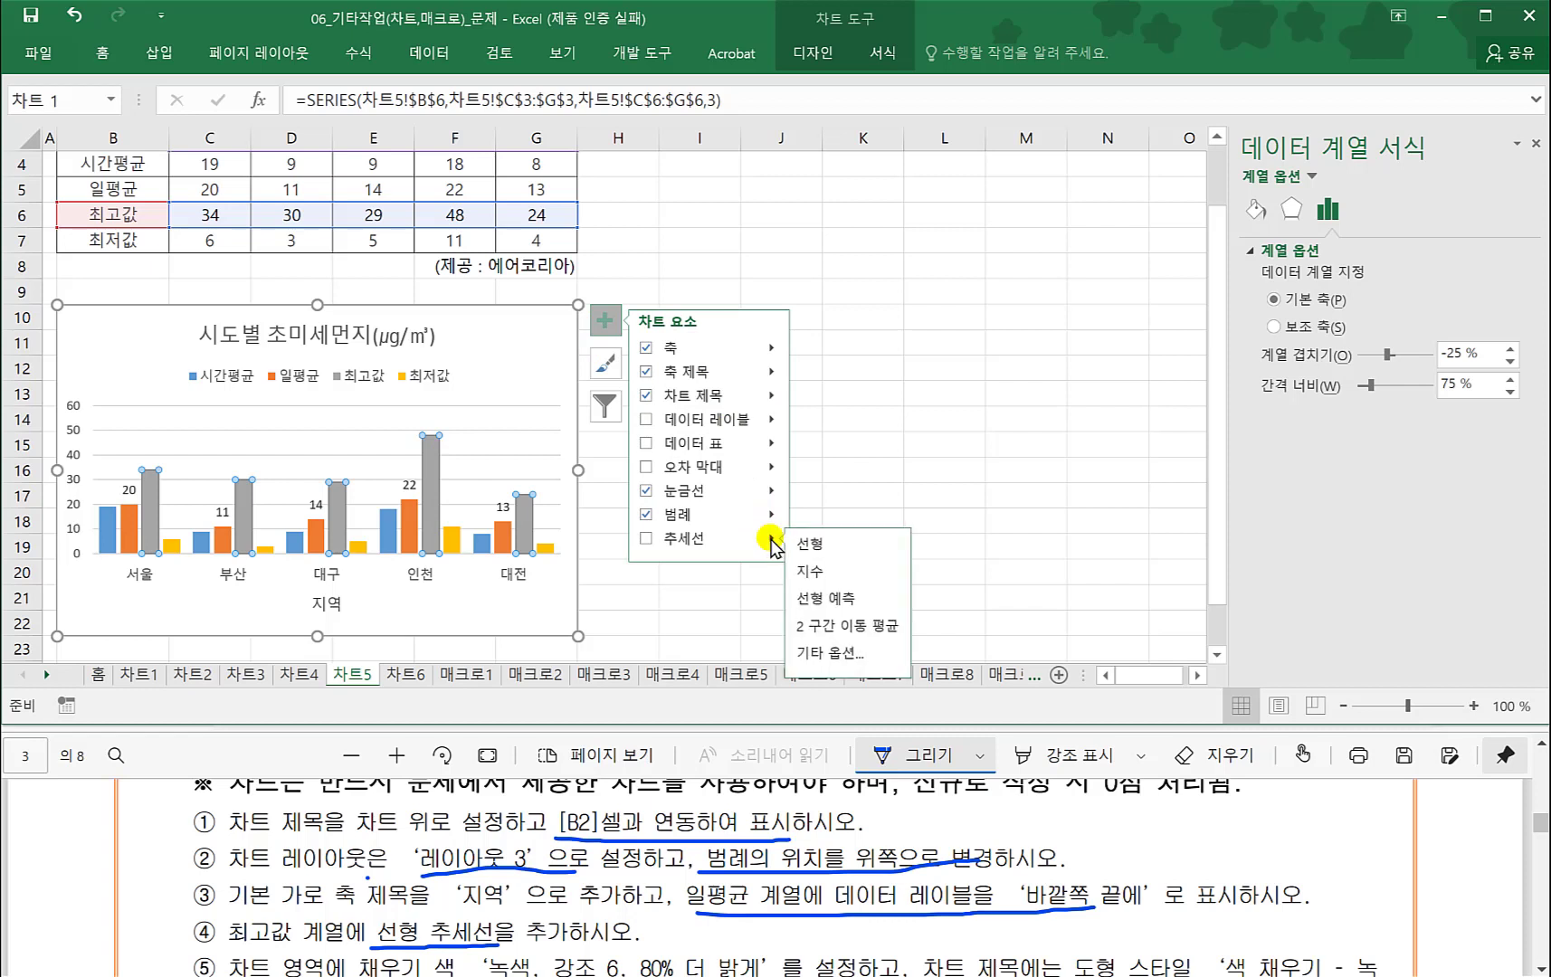
click(819, 545)
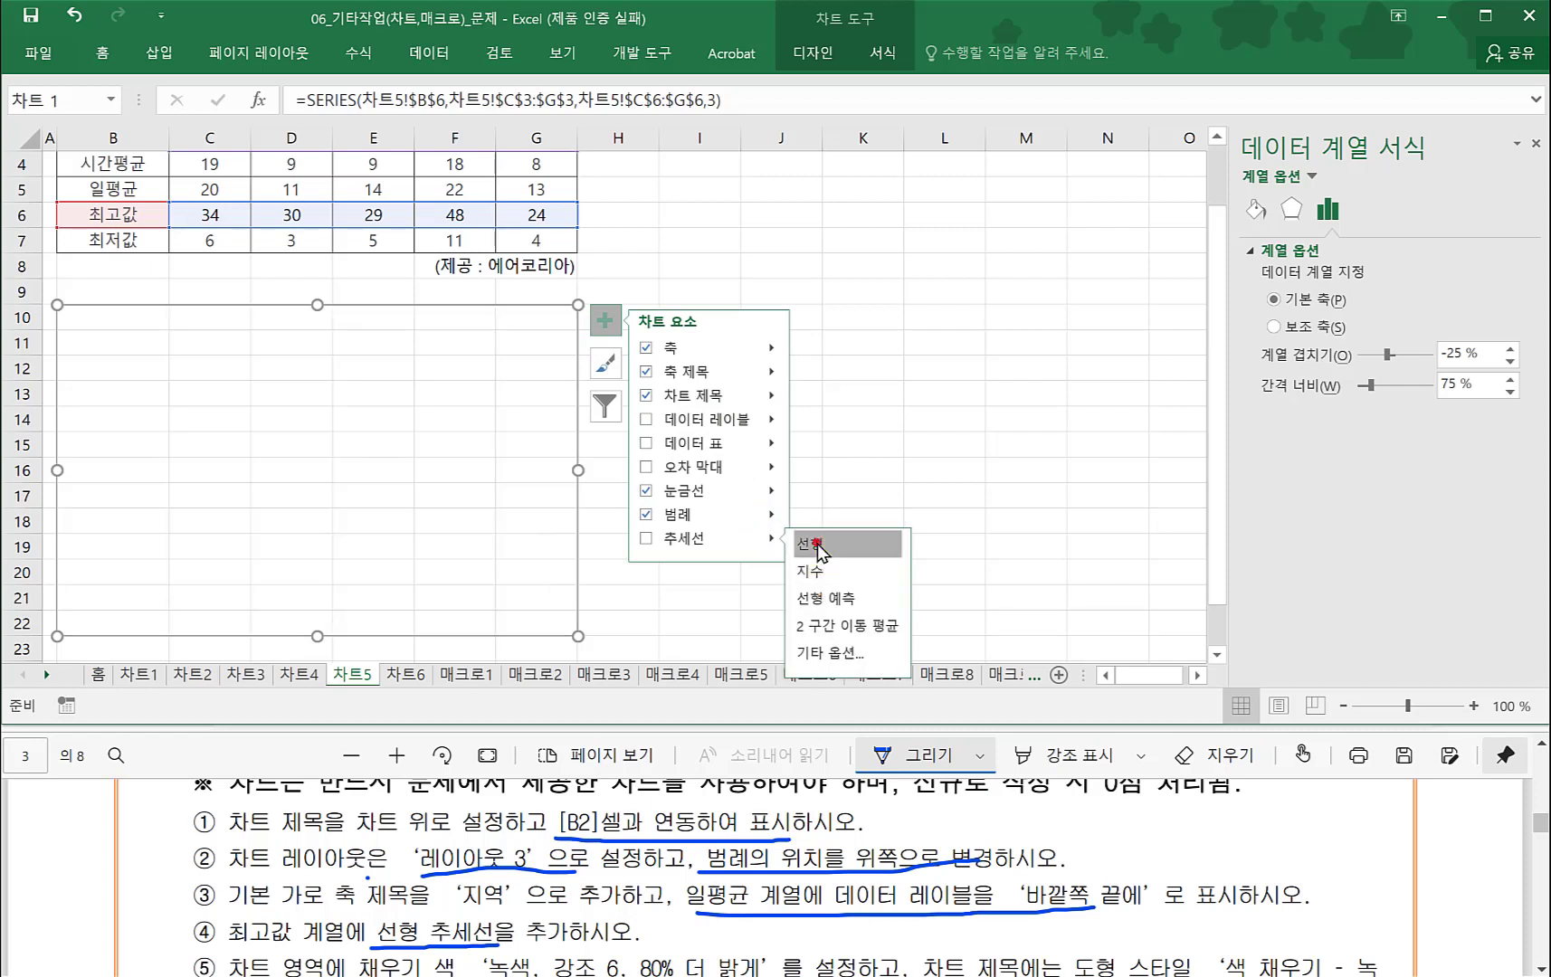
click(734, 592)
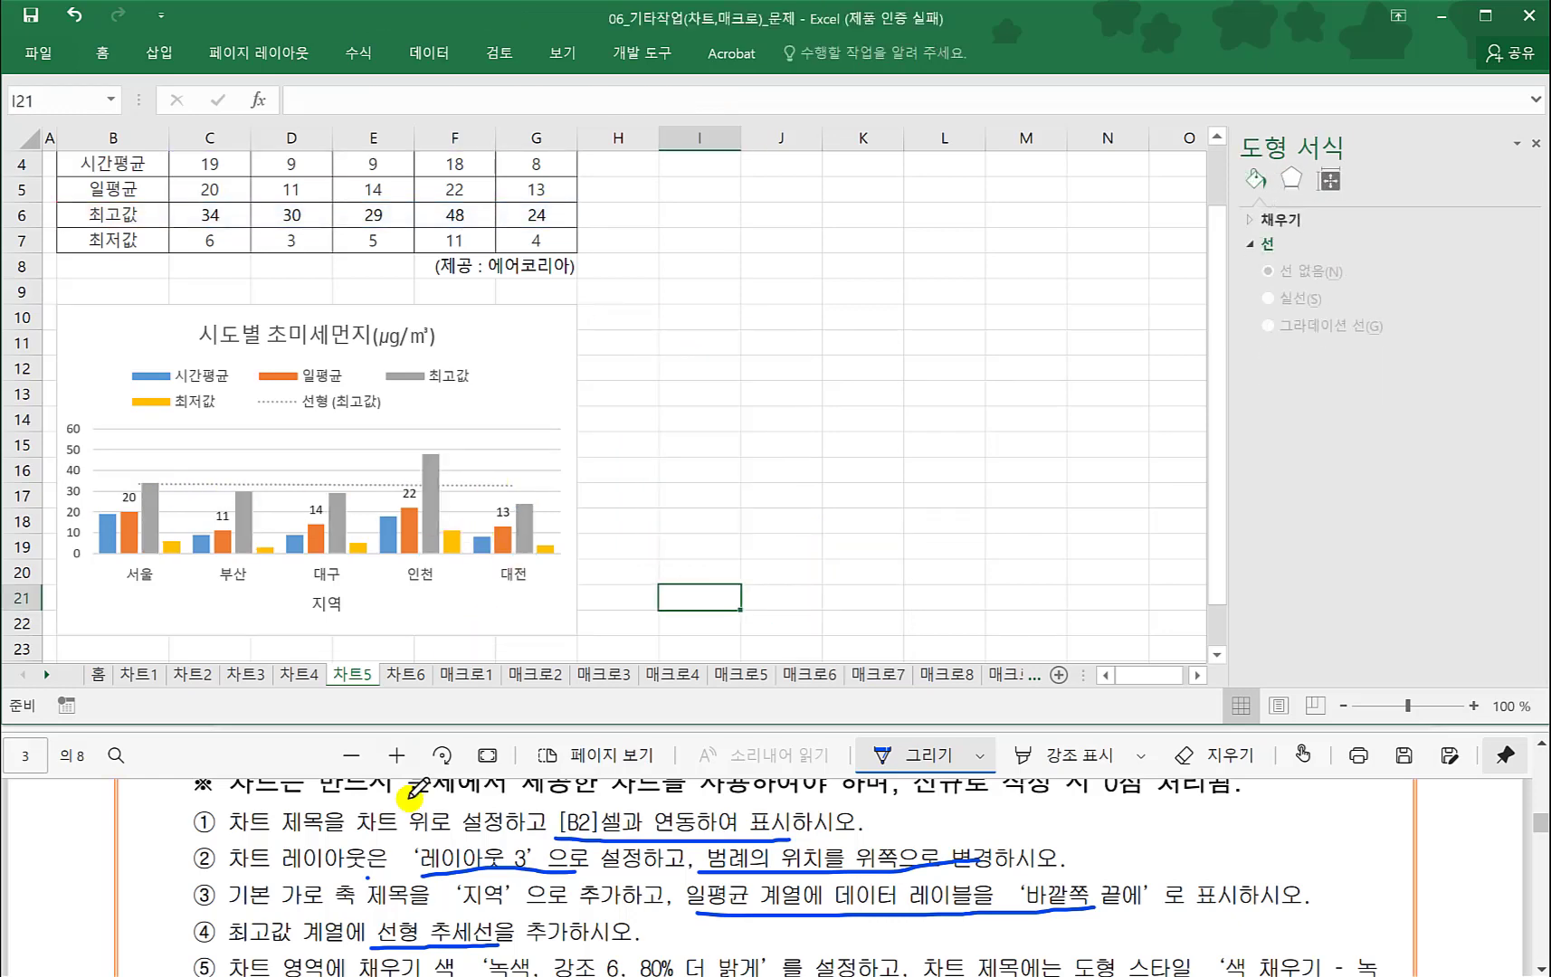
- Underline the fill color requirement in instruction ⑤ and fill the chart area with 녹색, 강조 6, 60% 더 밝게
click(406, 838)
scroll(405, 841, down, 1)
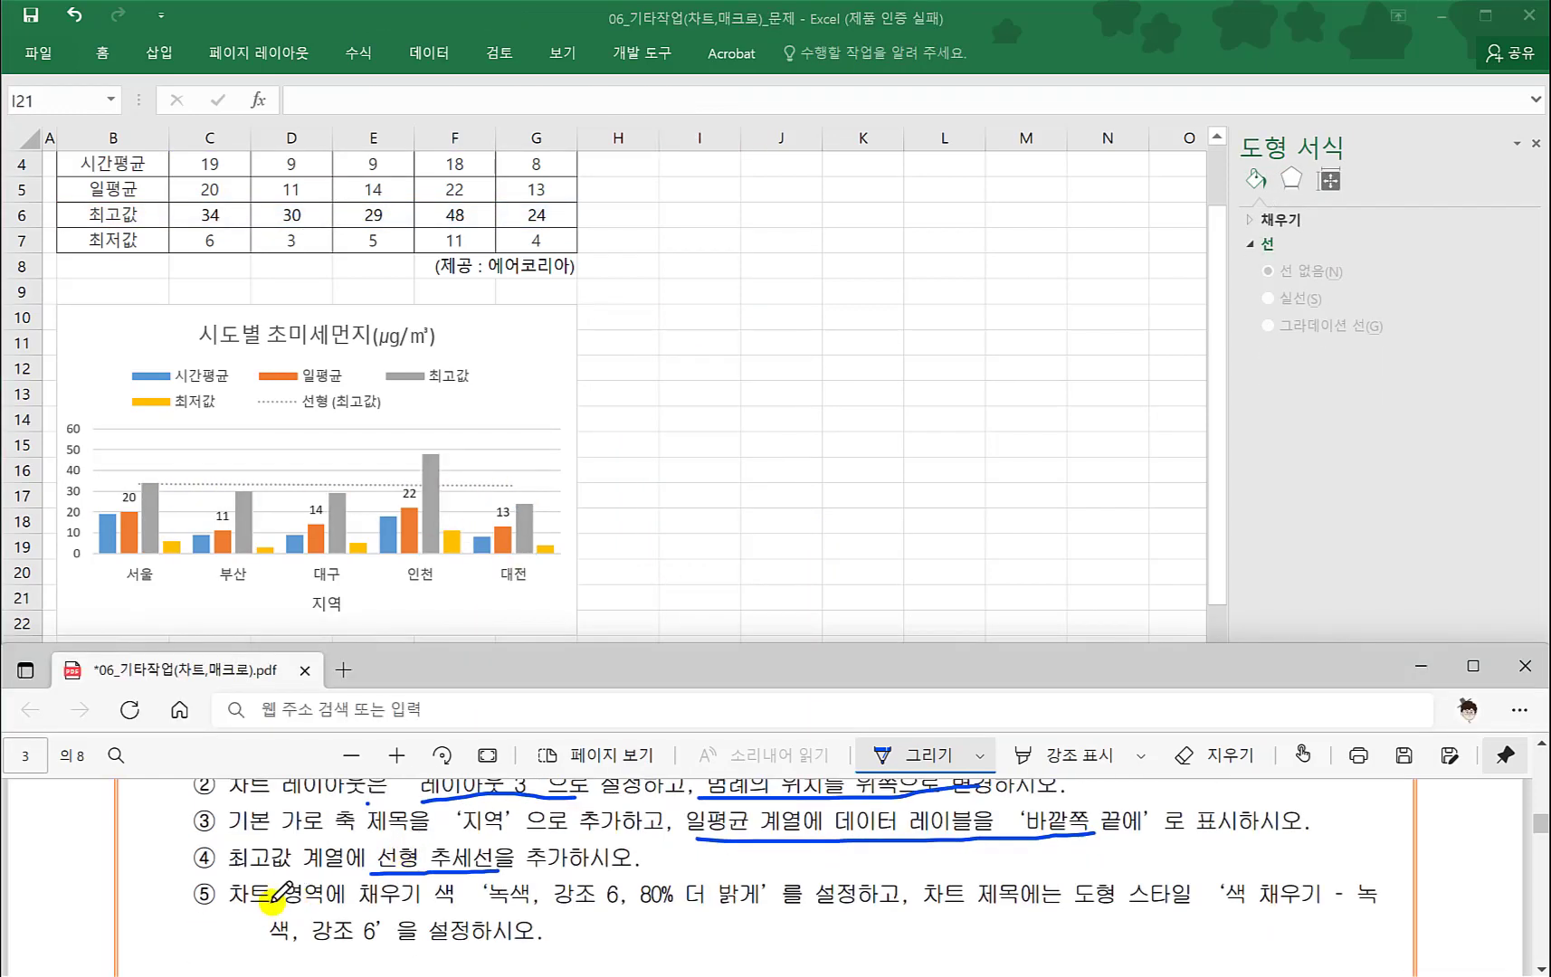
click(543, 333)
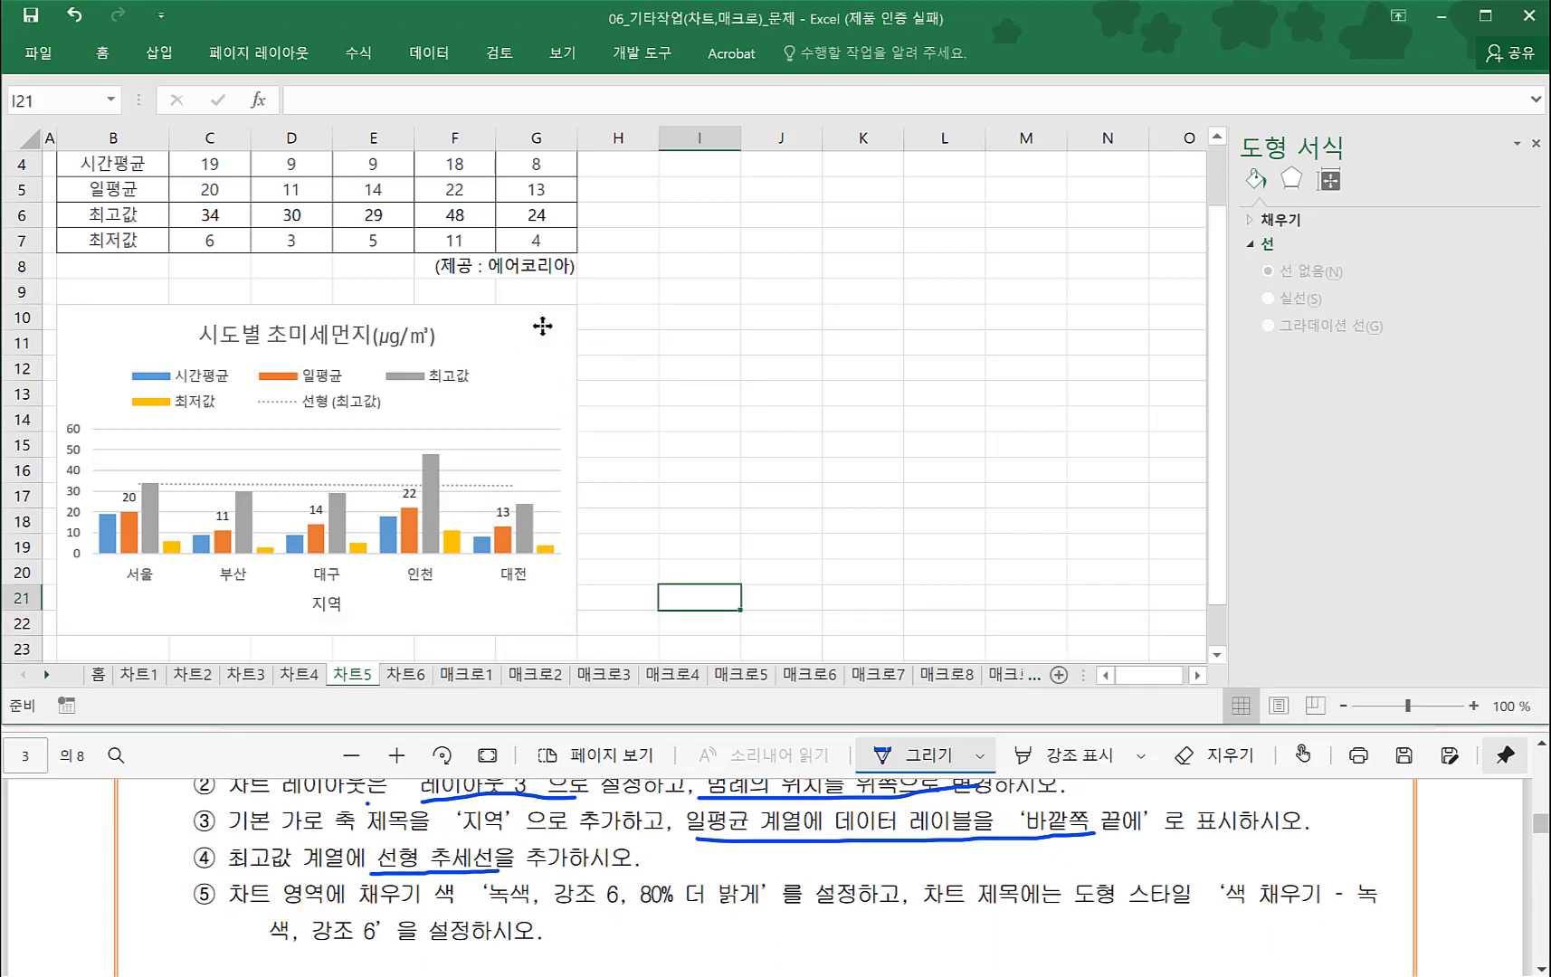
click(543, 325)
click(380, 911)
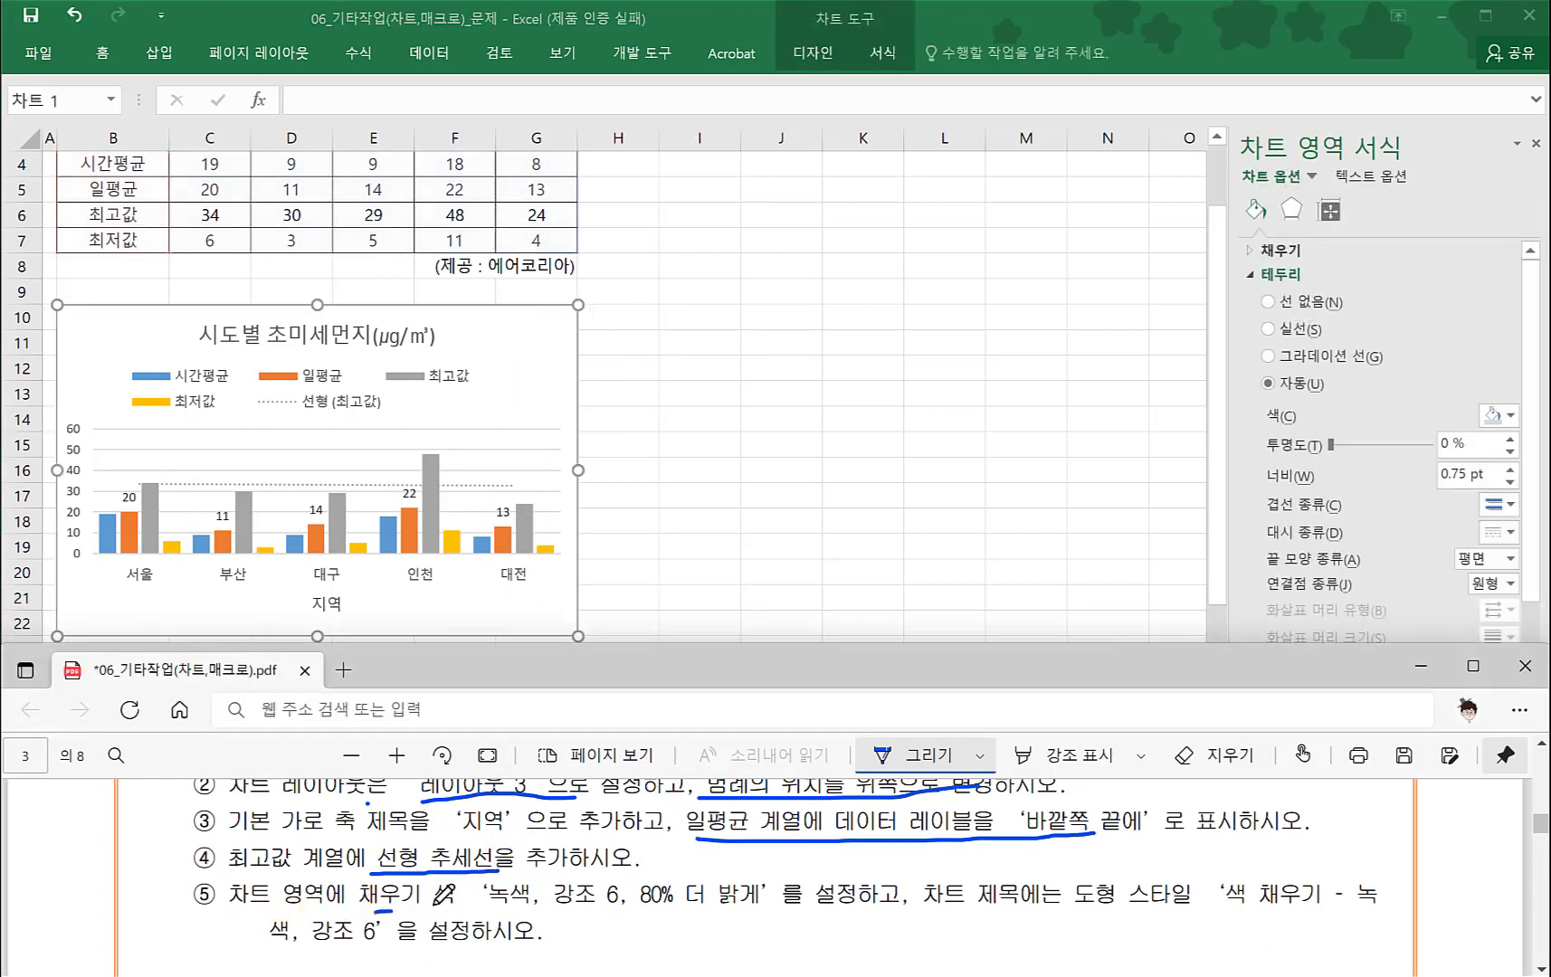
drag(435, 903, 785, 905)
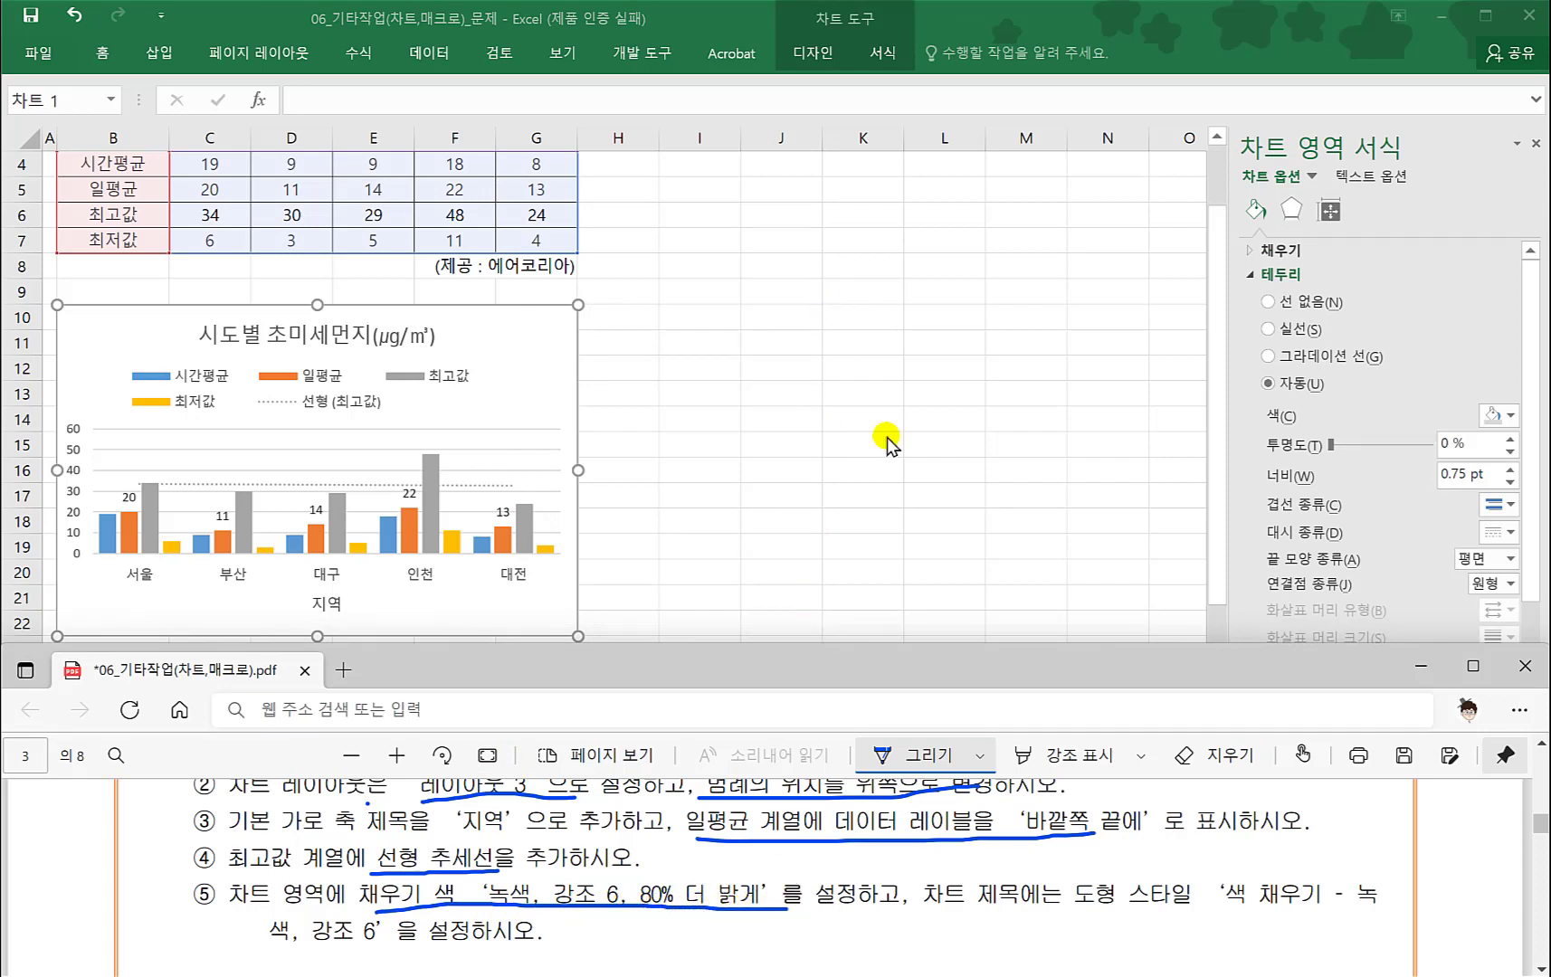
click(876, 47)
click(883, 51)
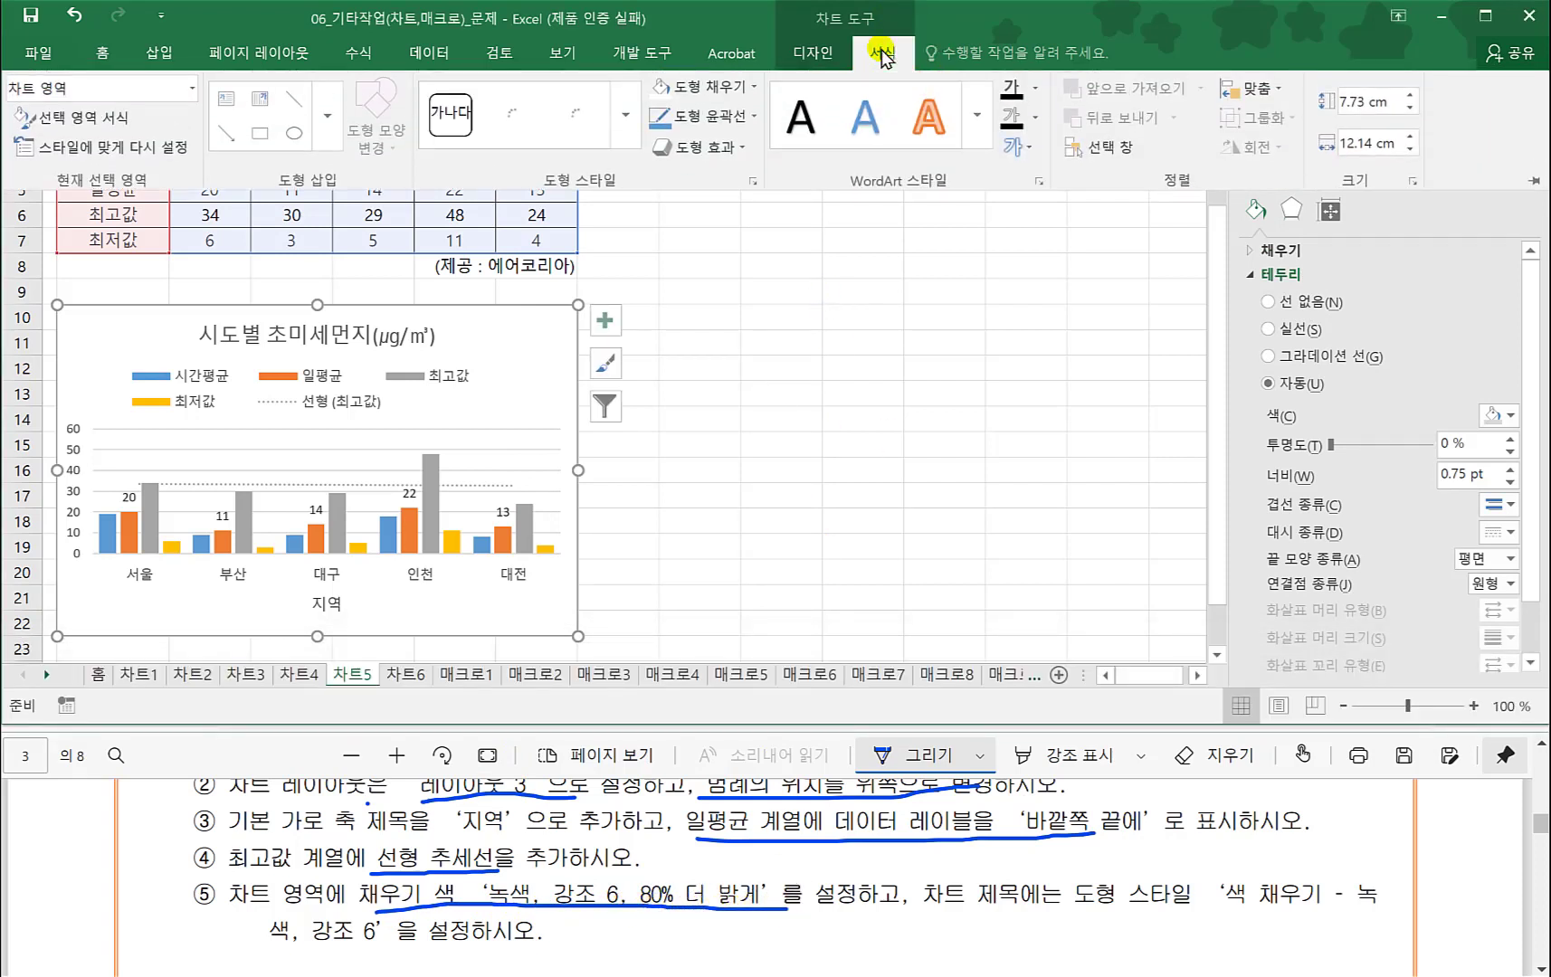
click(728, 91)
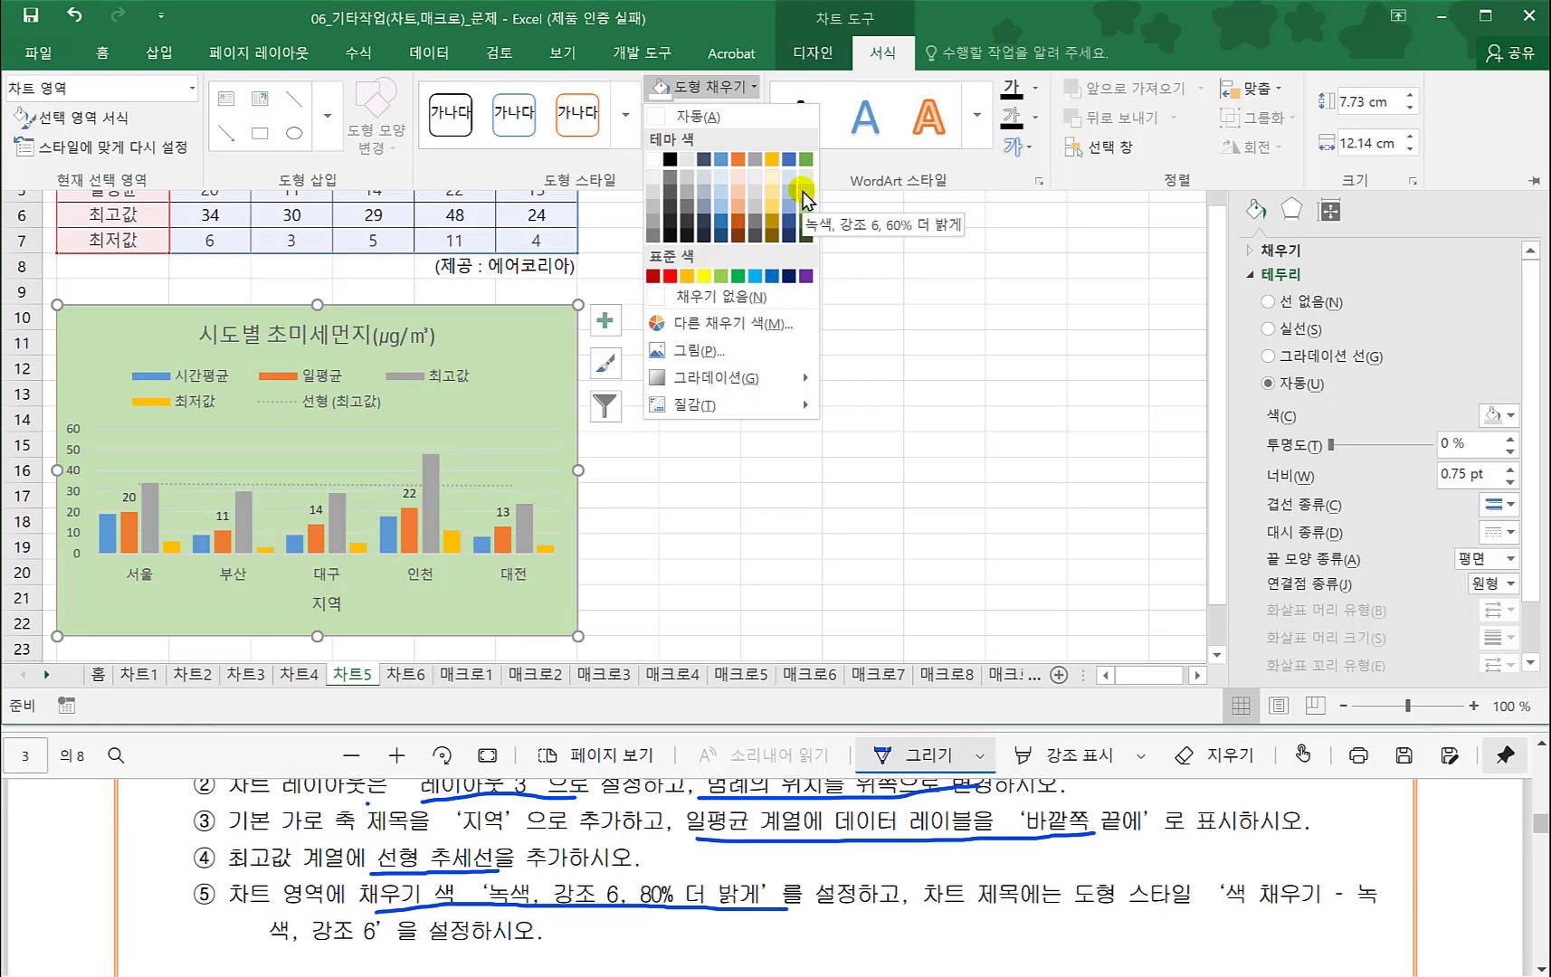
click(803, 192)
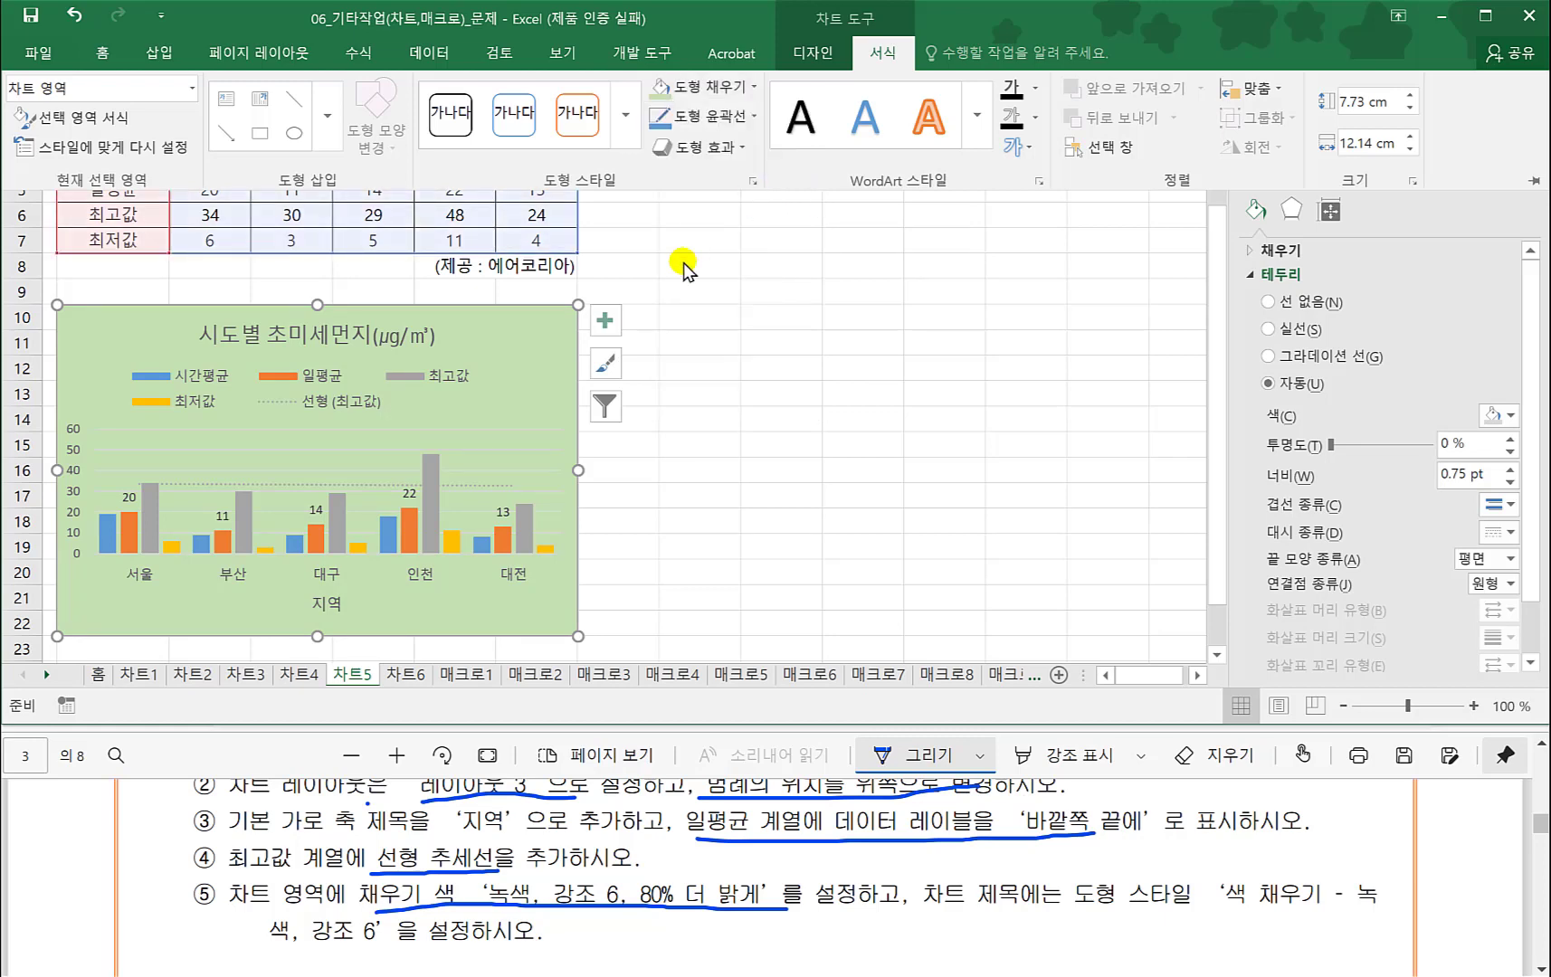
- Underline the title style requirement in instruction ⑤ and apply the shape style 색 채우기 - 녹색, 강조 6 to the chart title
click(395, 353)
click(389, 340)
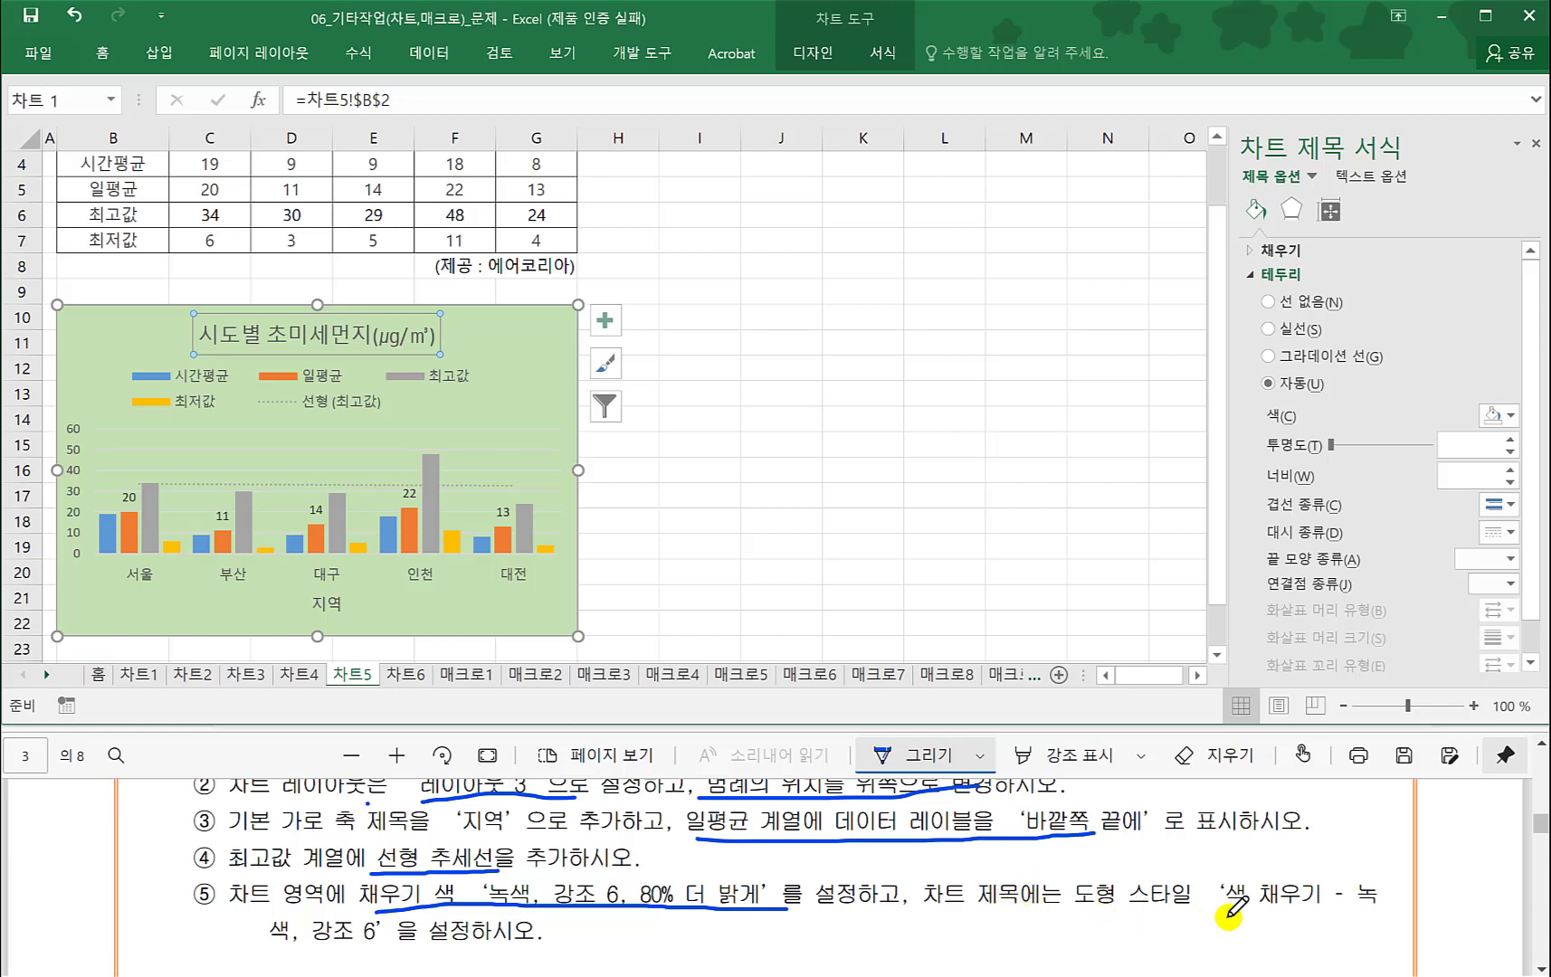
drag(1201, 908, 1367, 902)
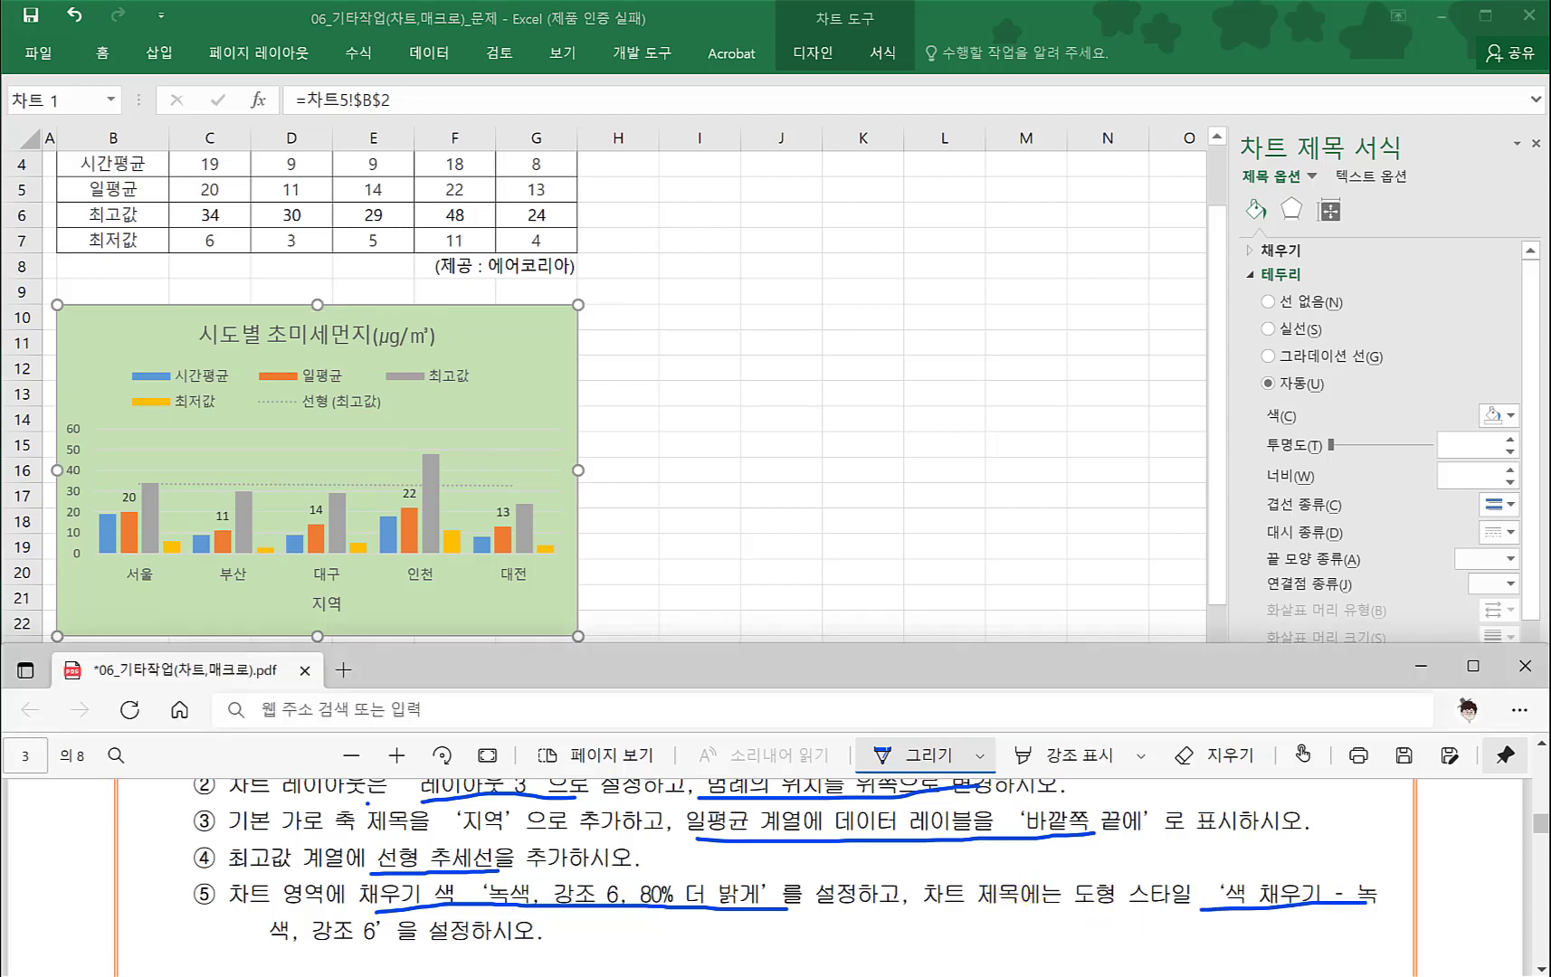
drag(295, 948, 411, 948)
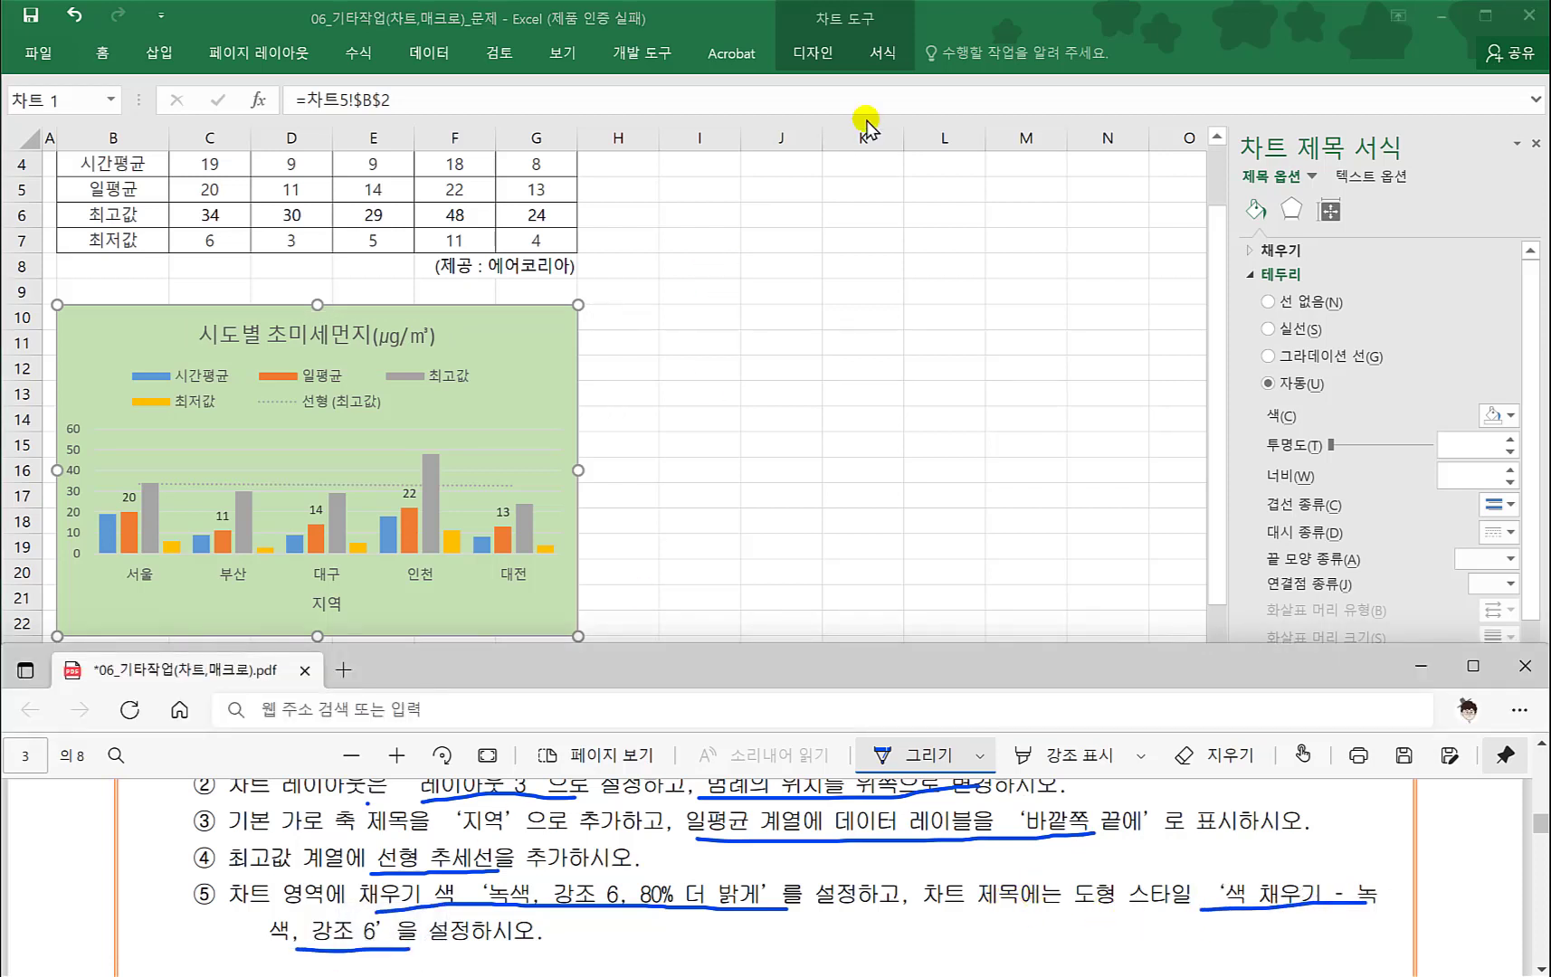
click(877, 56)
click(880, 52)
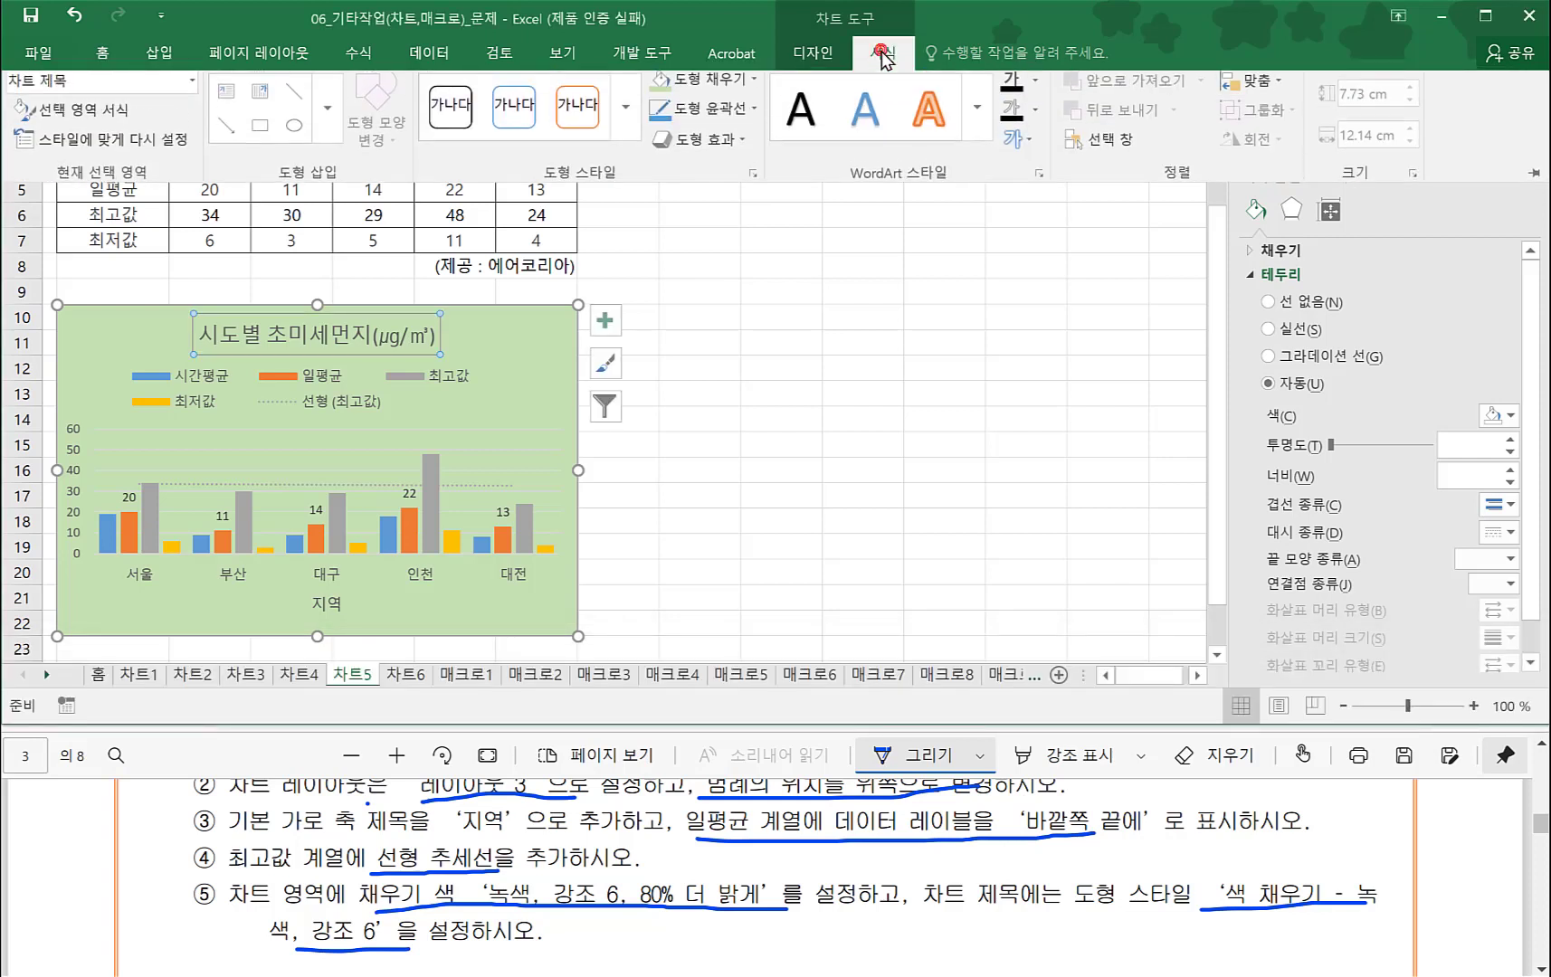
click(625, 131)
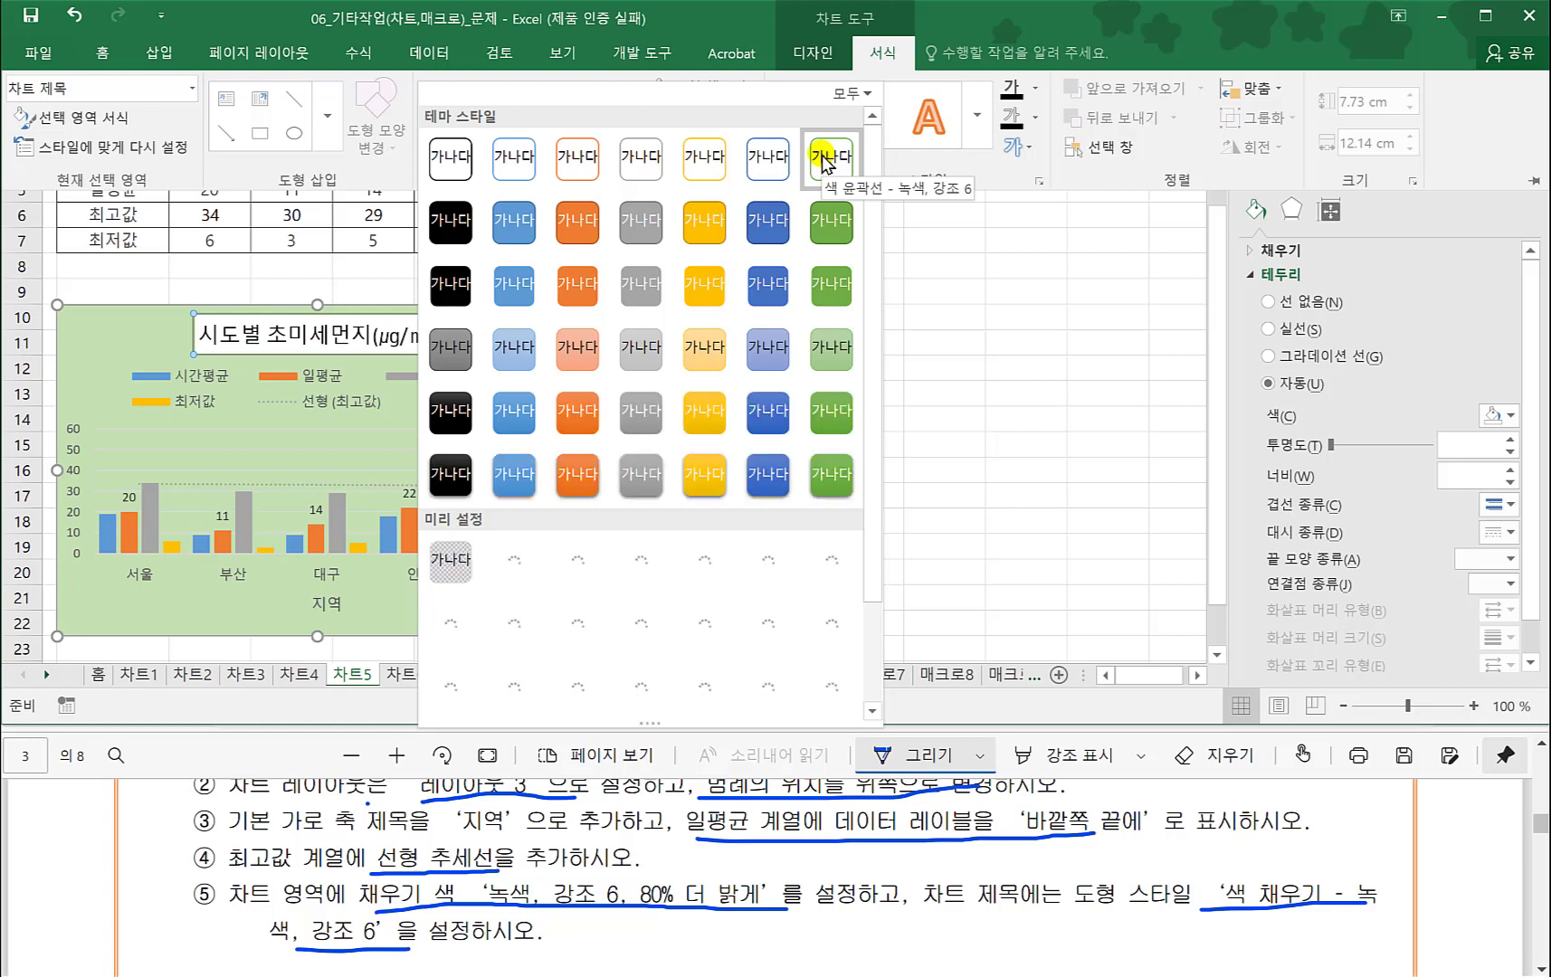
click(820, 207)
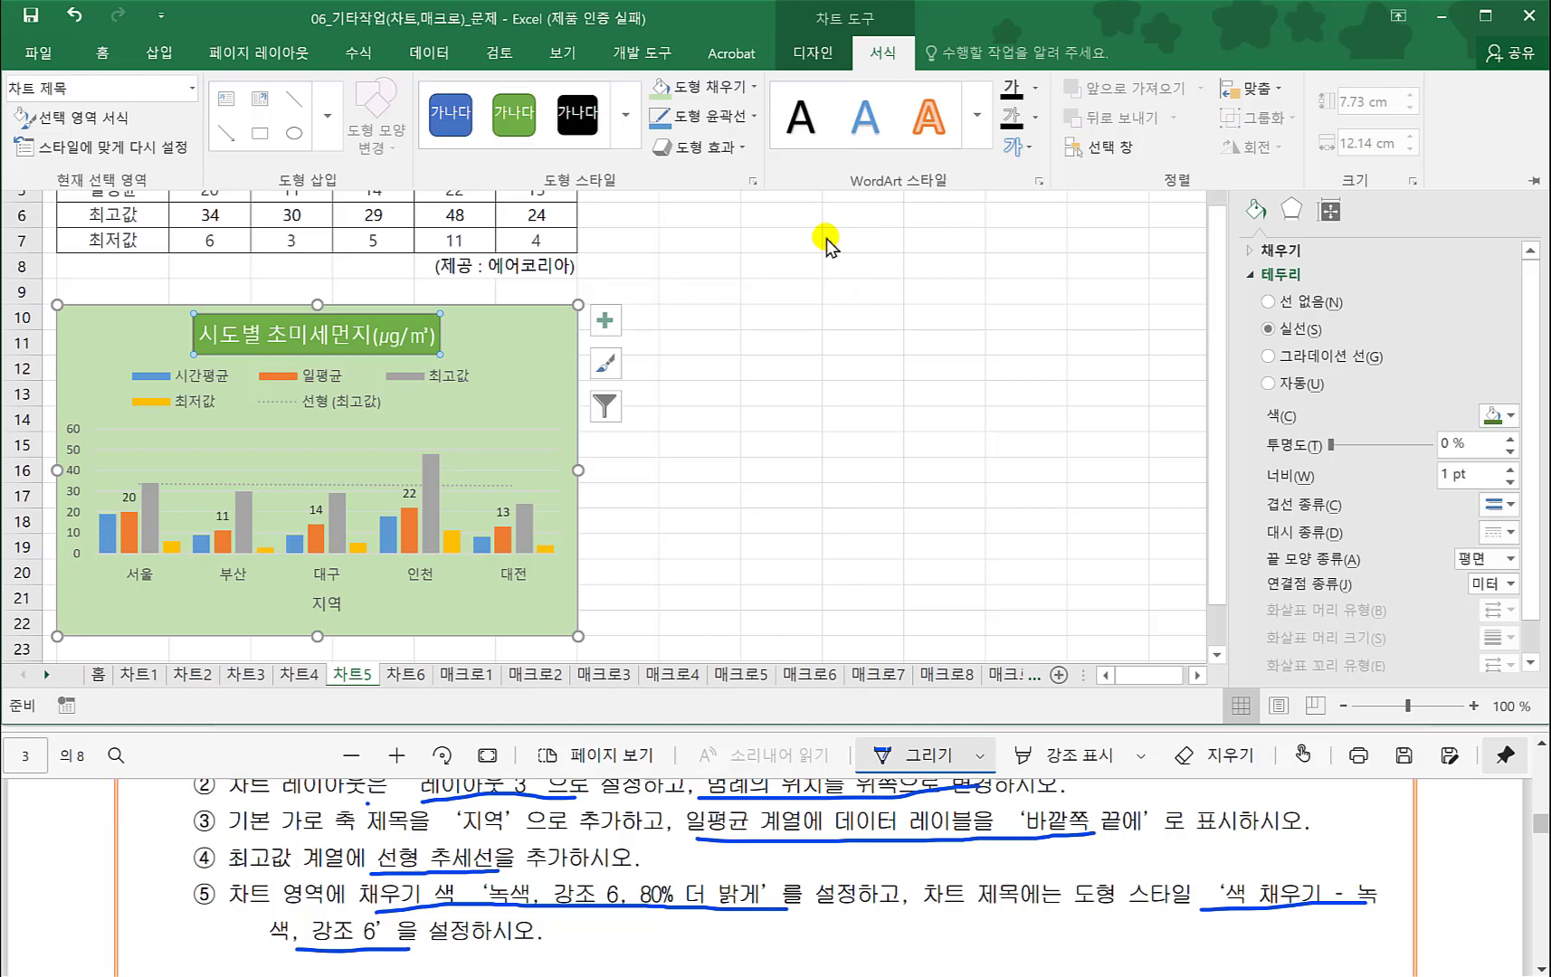
click(793, 391)
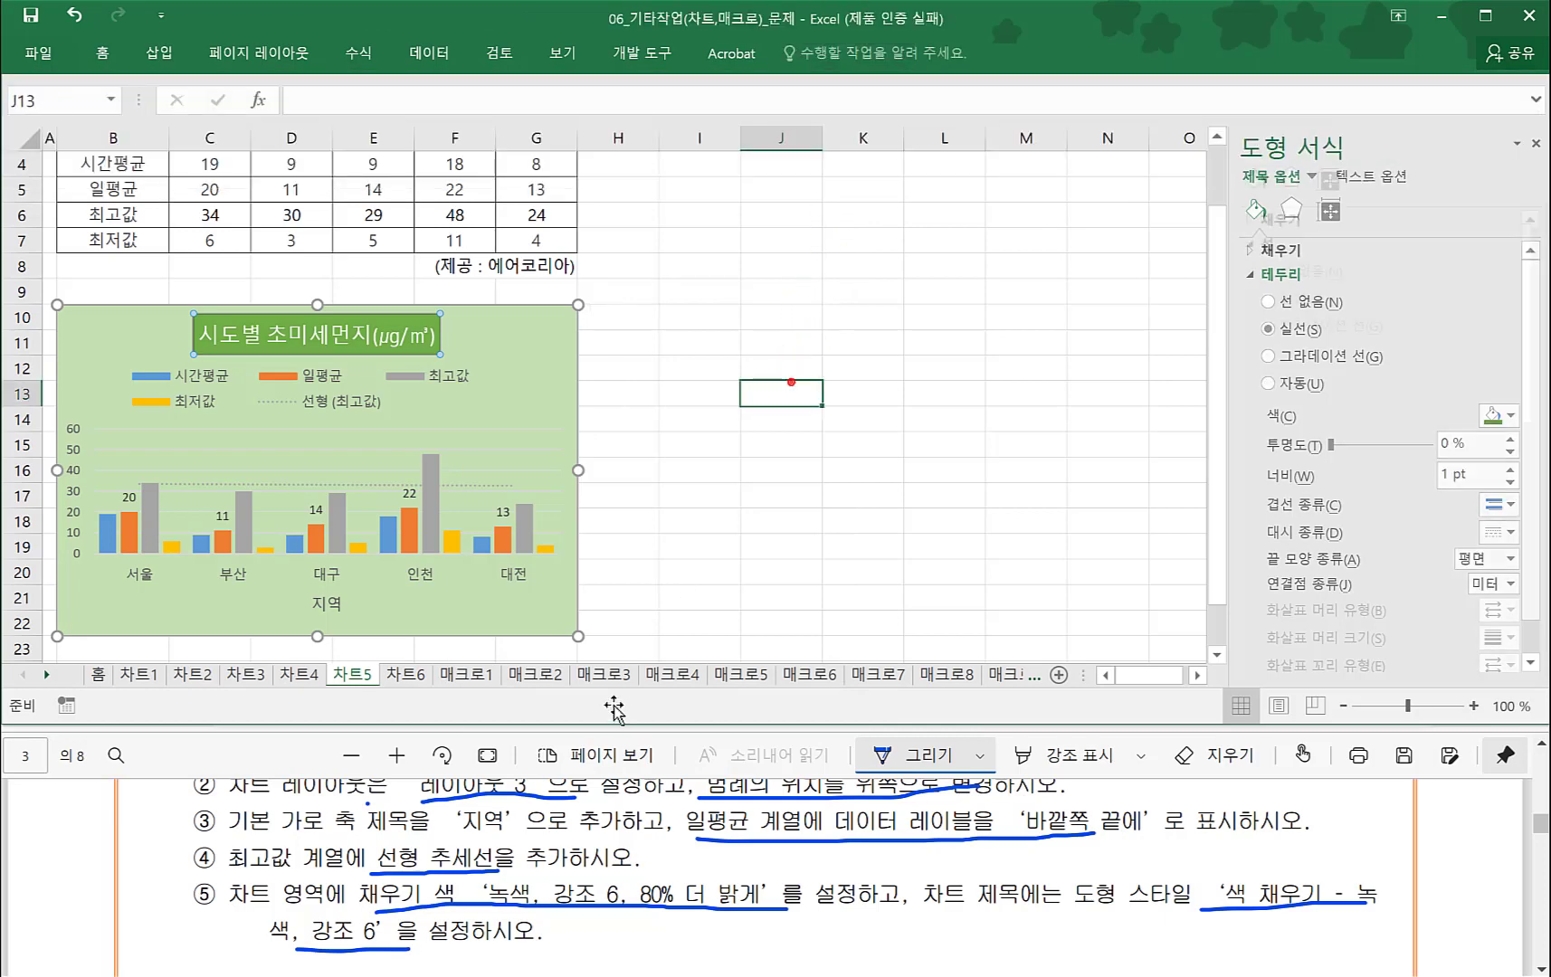
- Compare the finished 차트5 chart with the reference chart on page 4 of the PDF
click(489, 871)
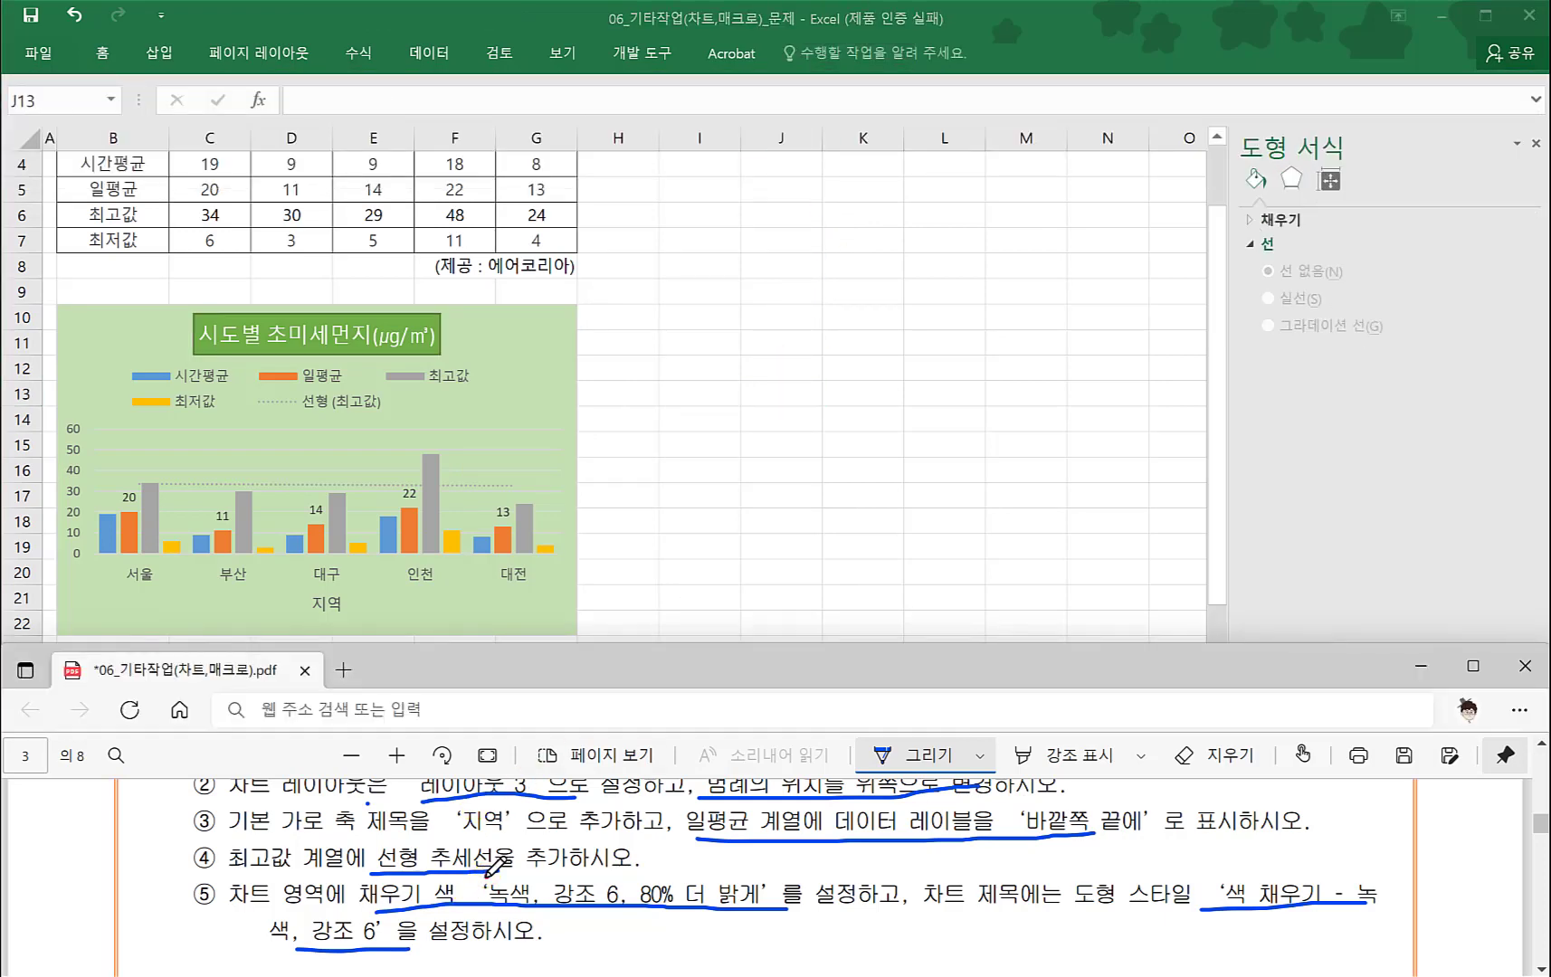
scroll(489, 871, down, 3)
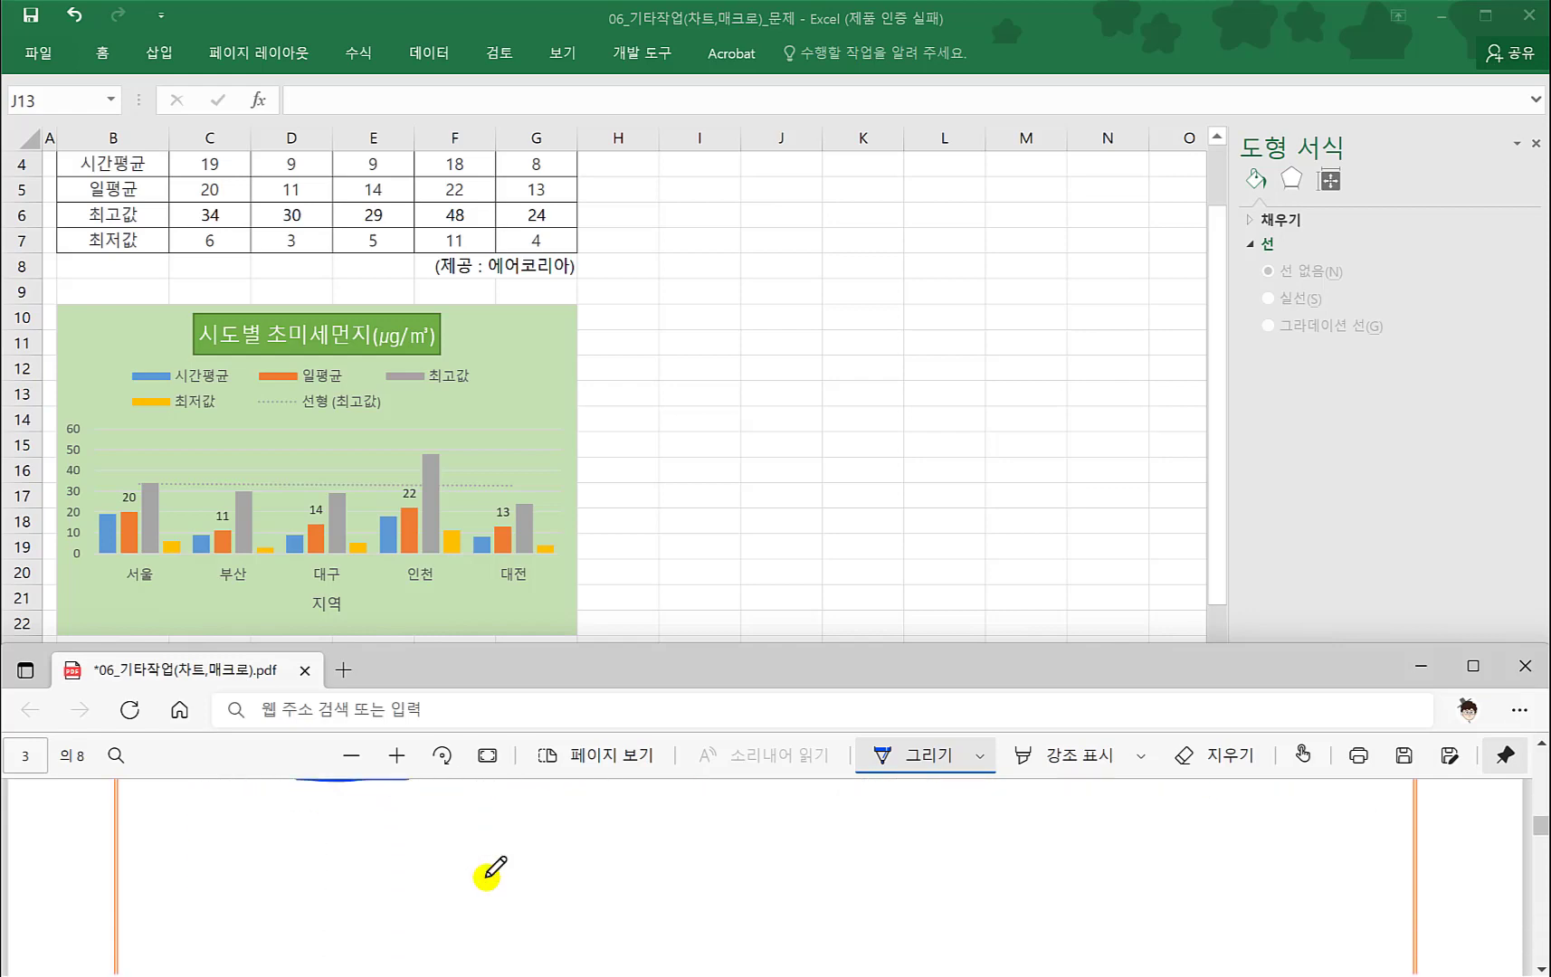
scroll(489, 871, down, 8)
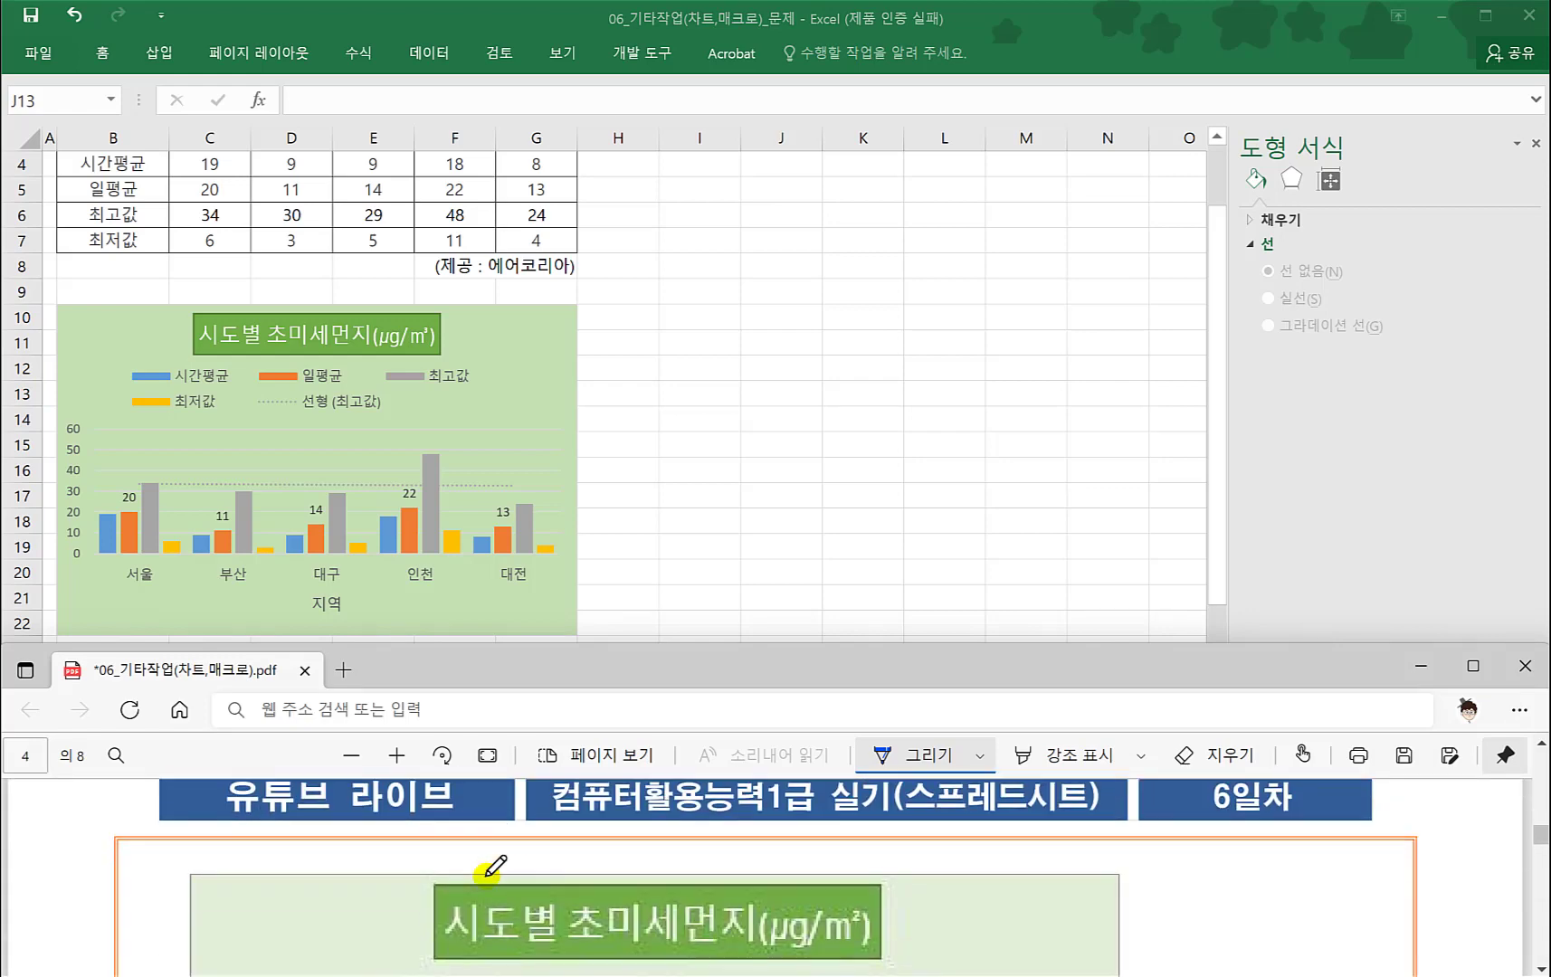
scroll(489, 870, down, 2)
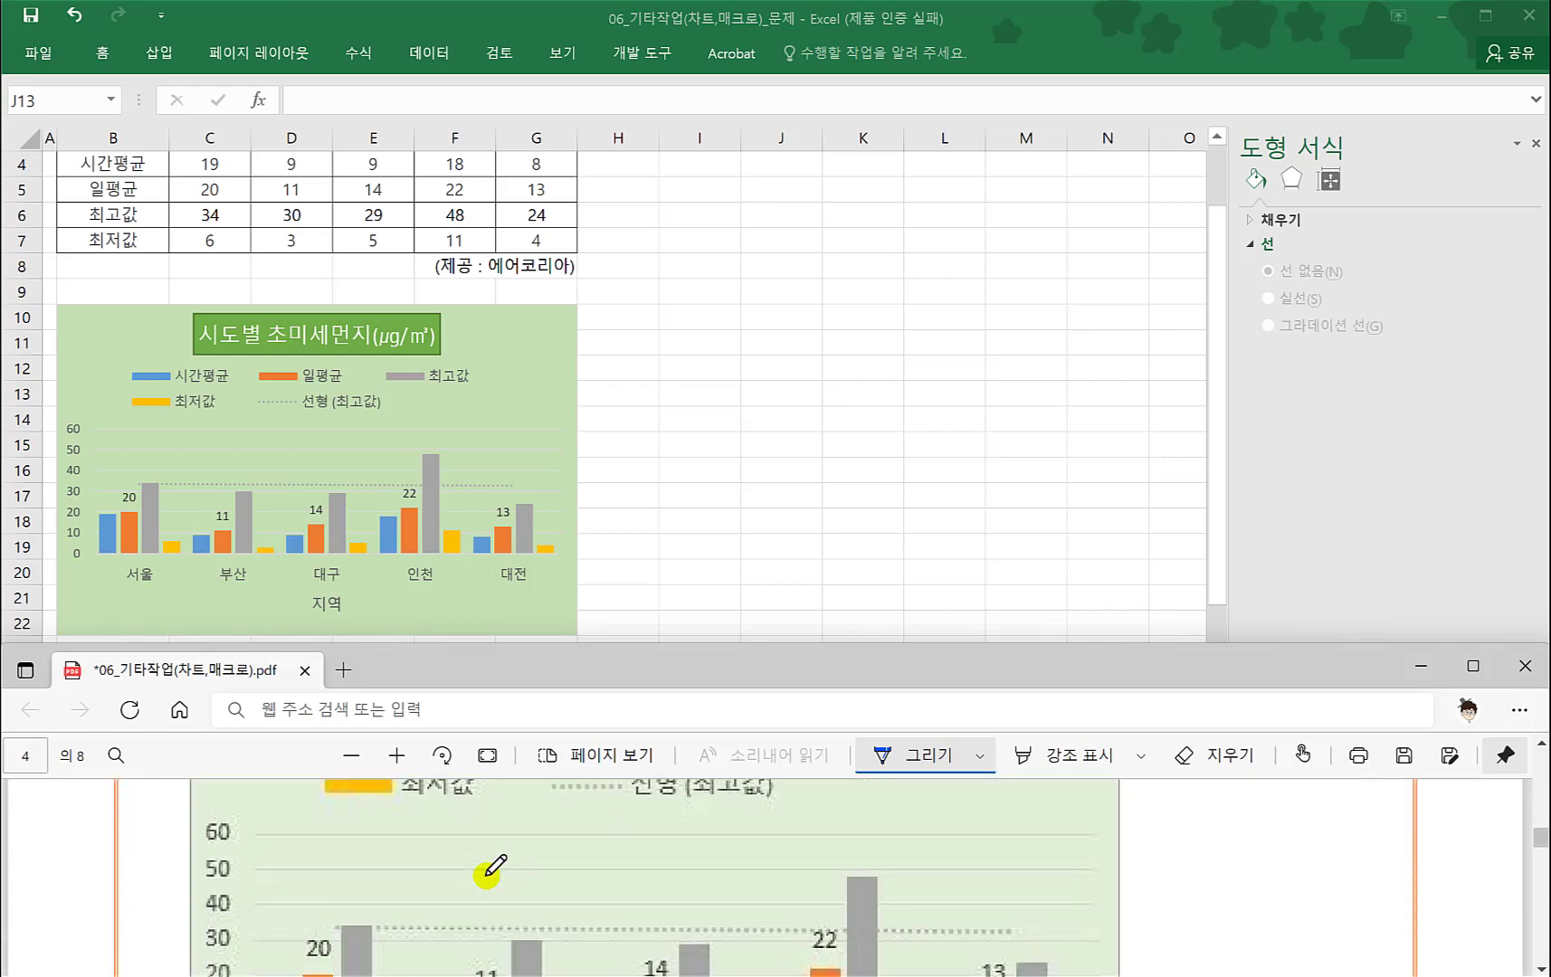
scroll(489, 870, down, 2)
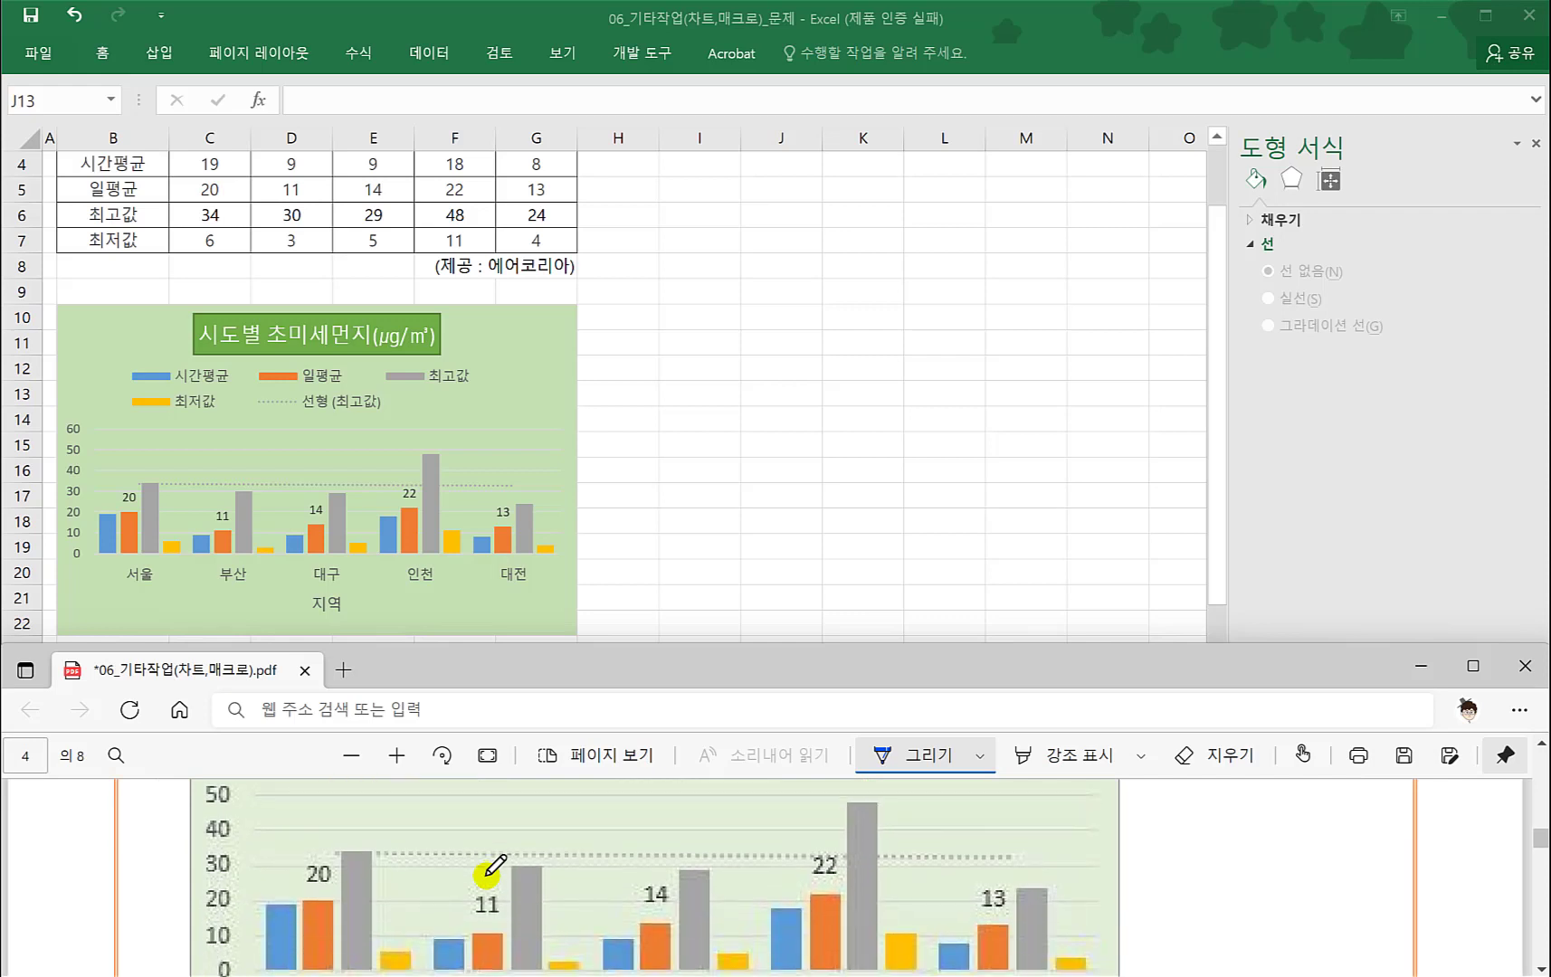
scroll(488, 870, down, 2)
scroll(493, 867, down, 1)
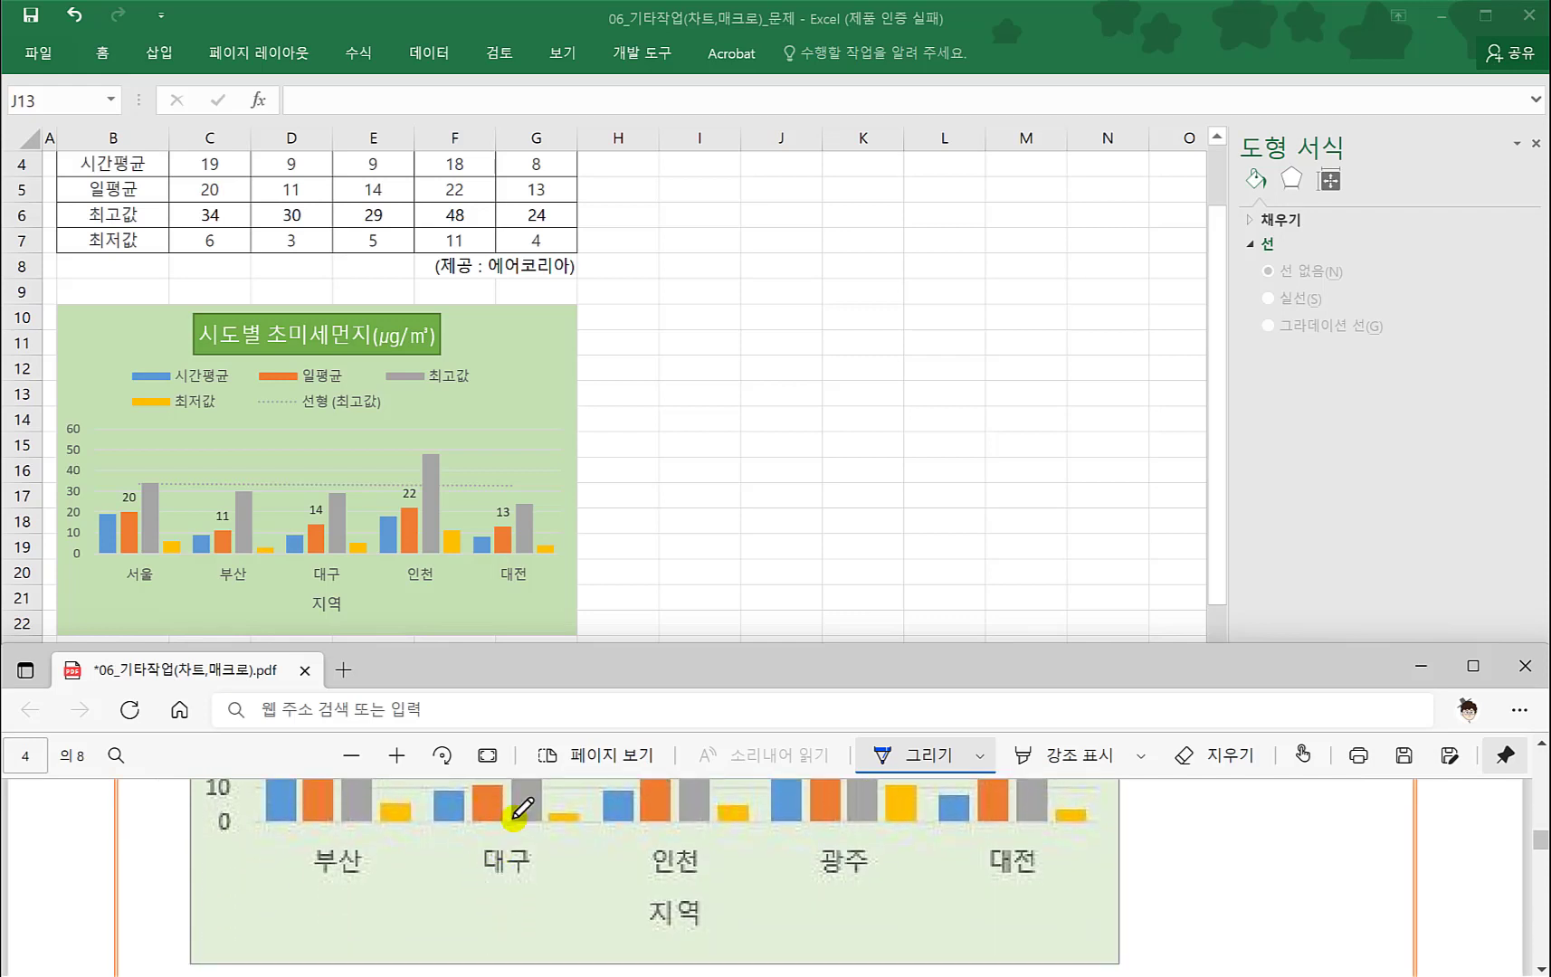
- Switch to the 차트6 sheet and bring the instructions of problem 6 into view in the PDF
click(676, 559)
click(416, 681)
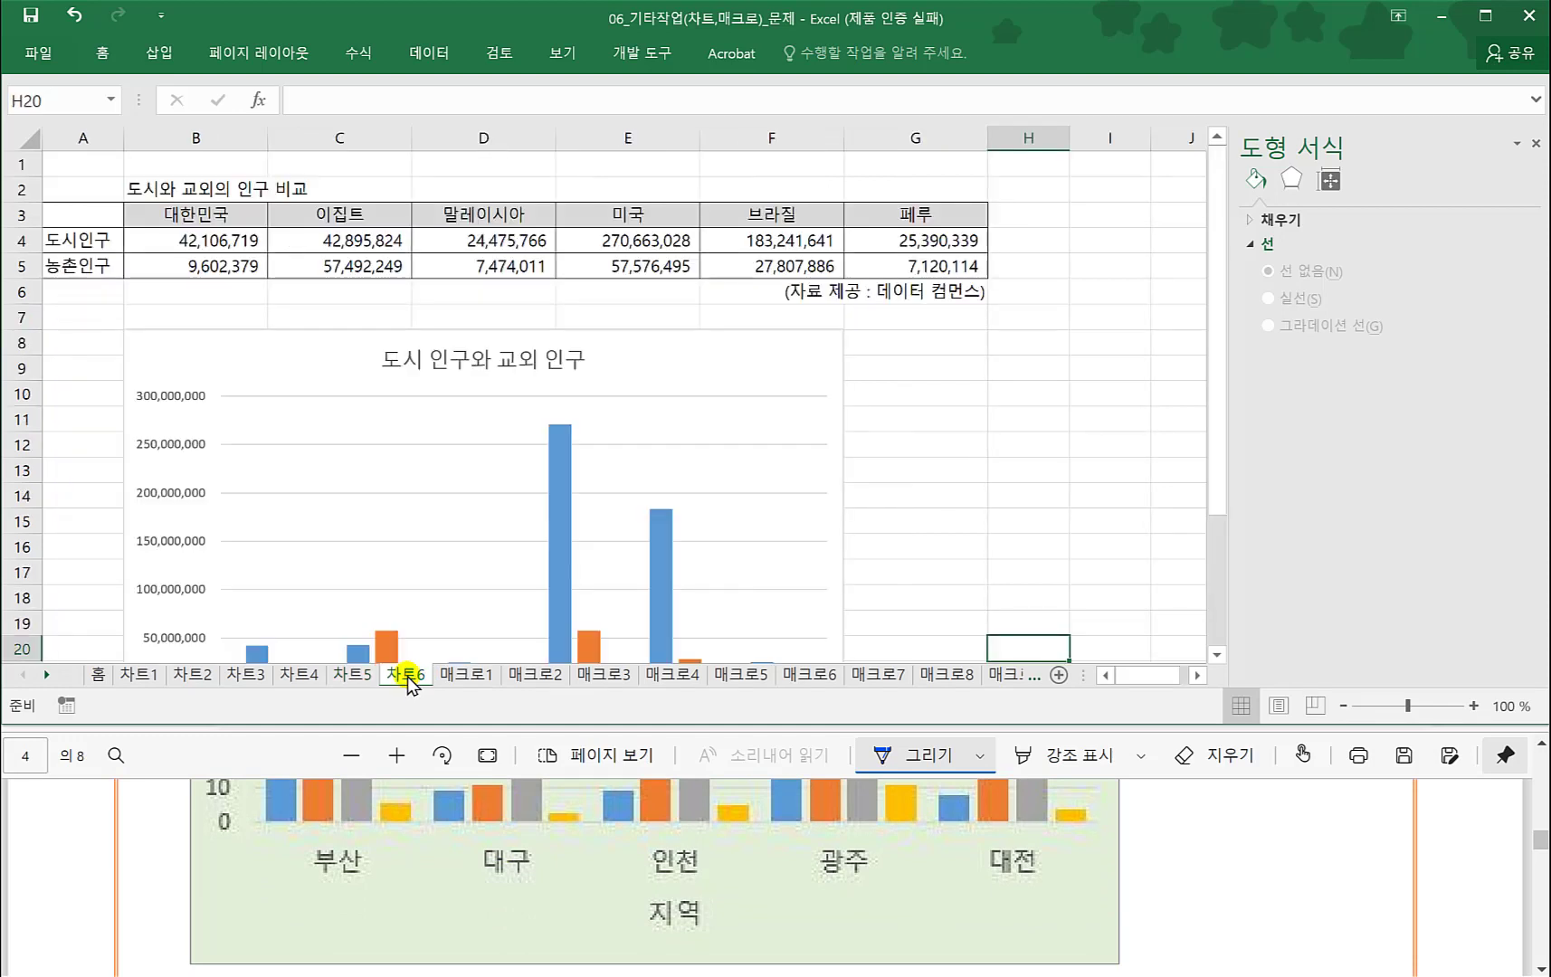
click(930, 529)
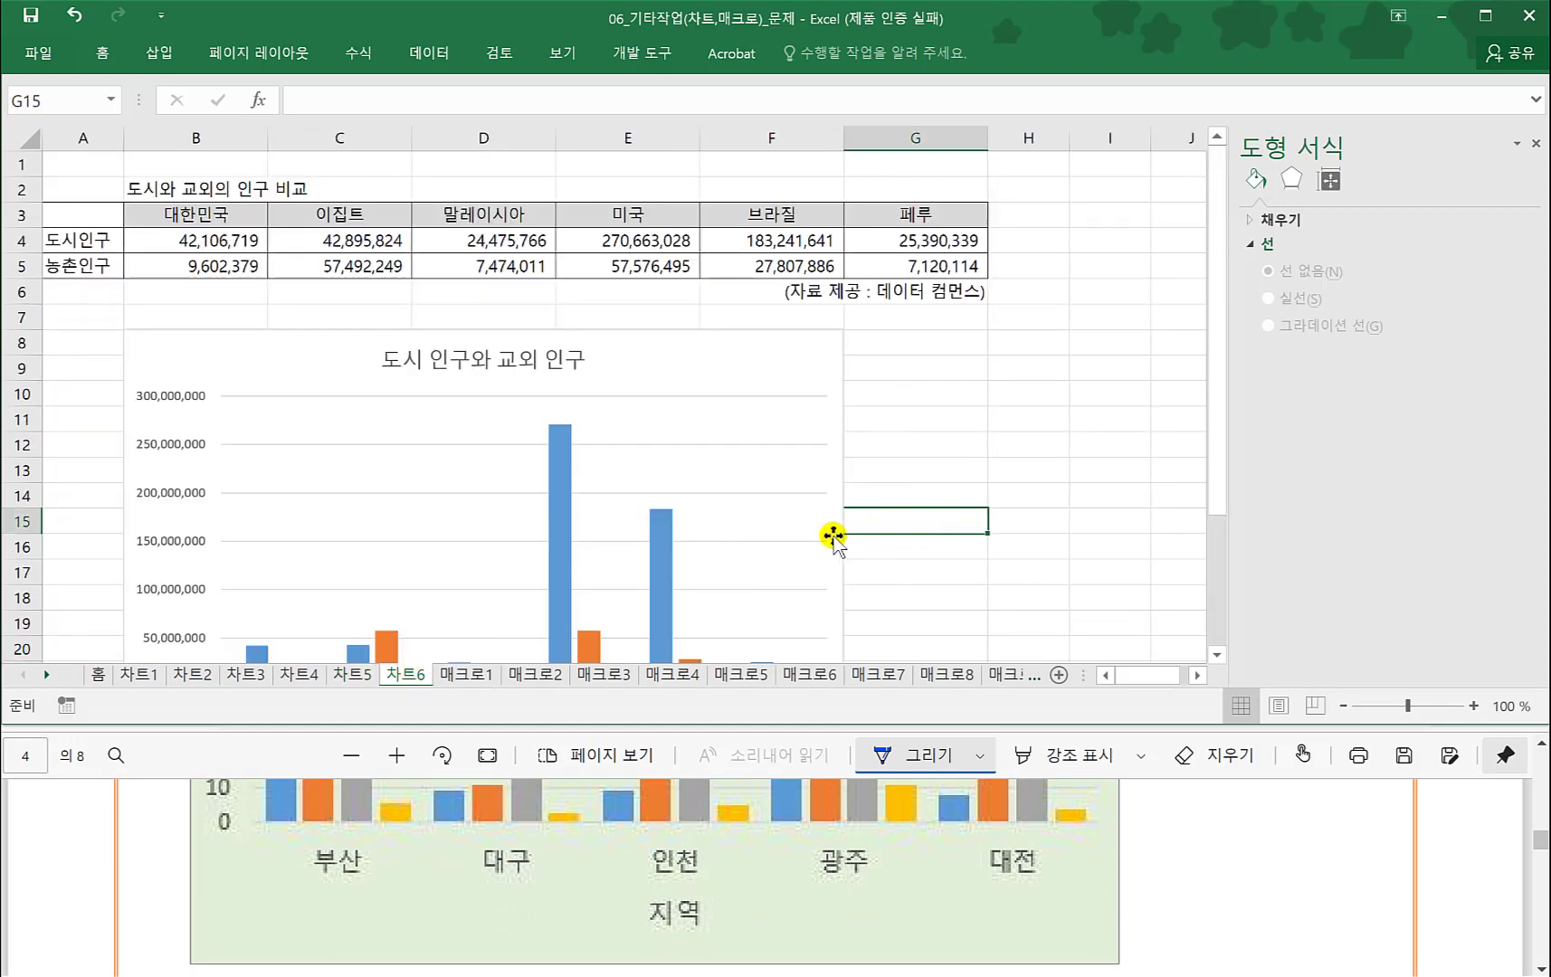
click(289, 759)
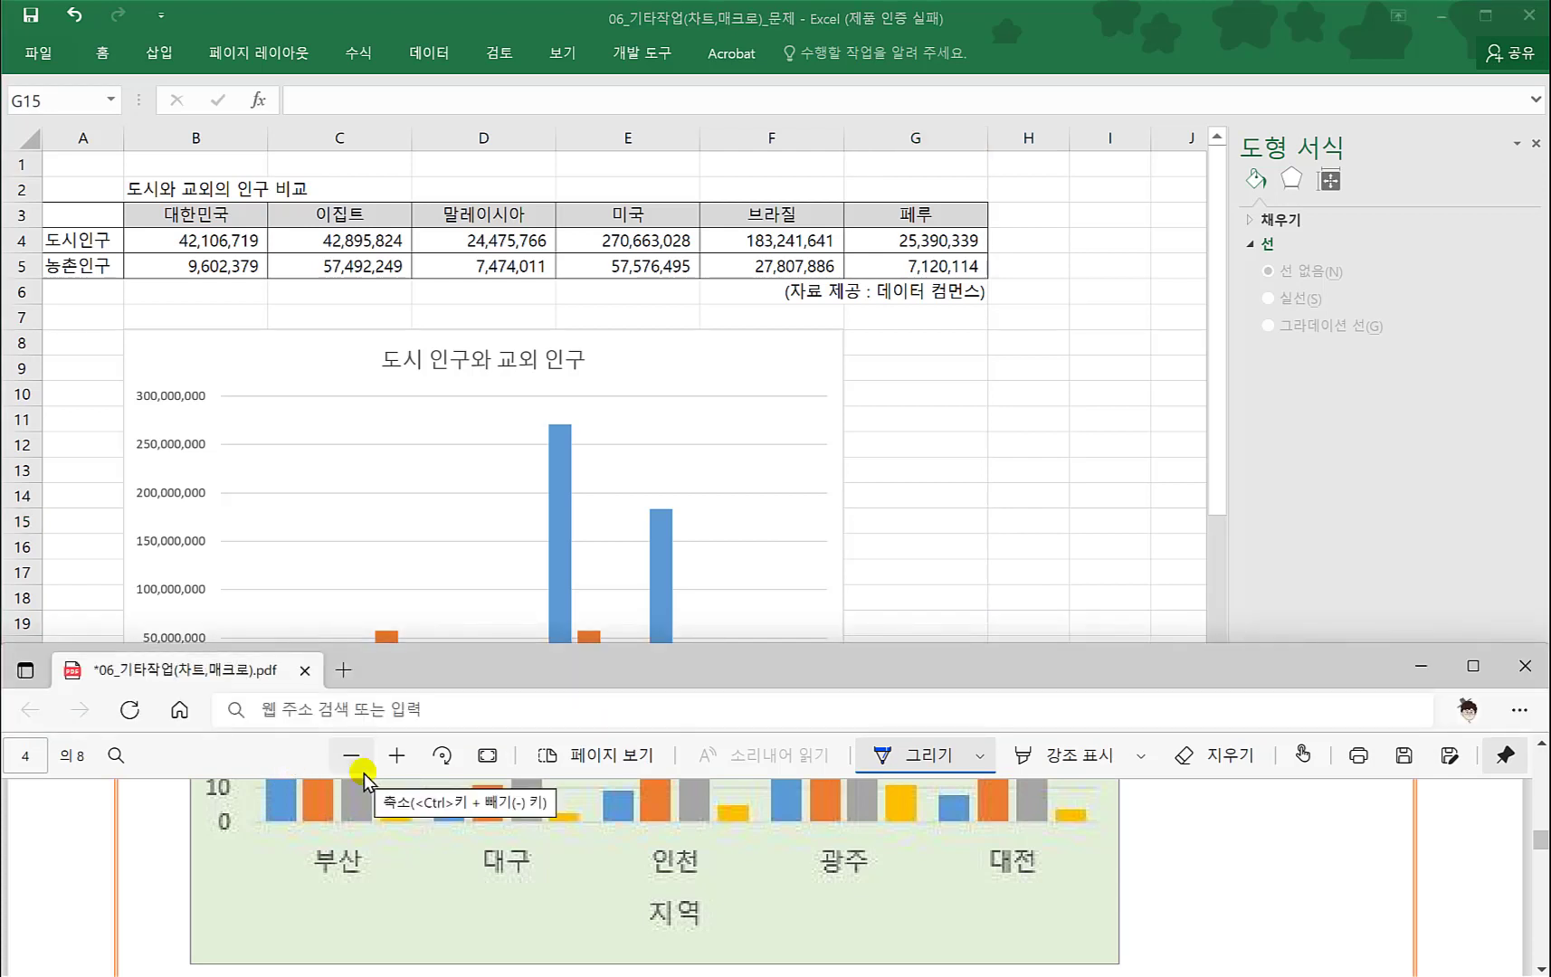
scroll(1101, 856, down, 2)
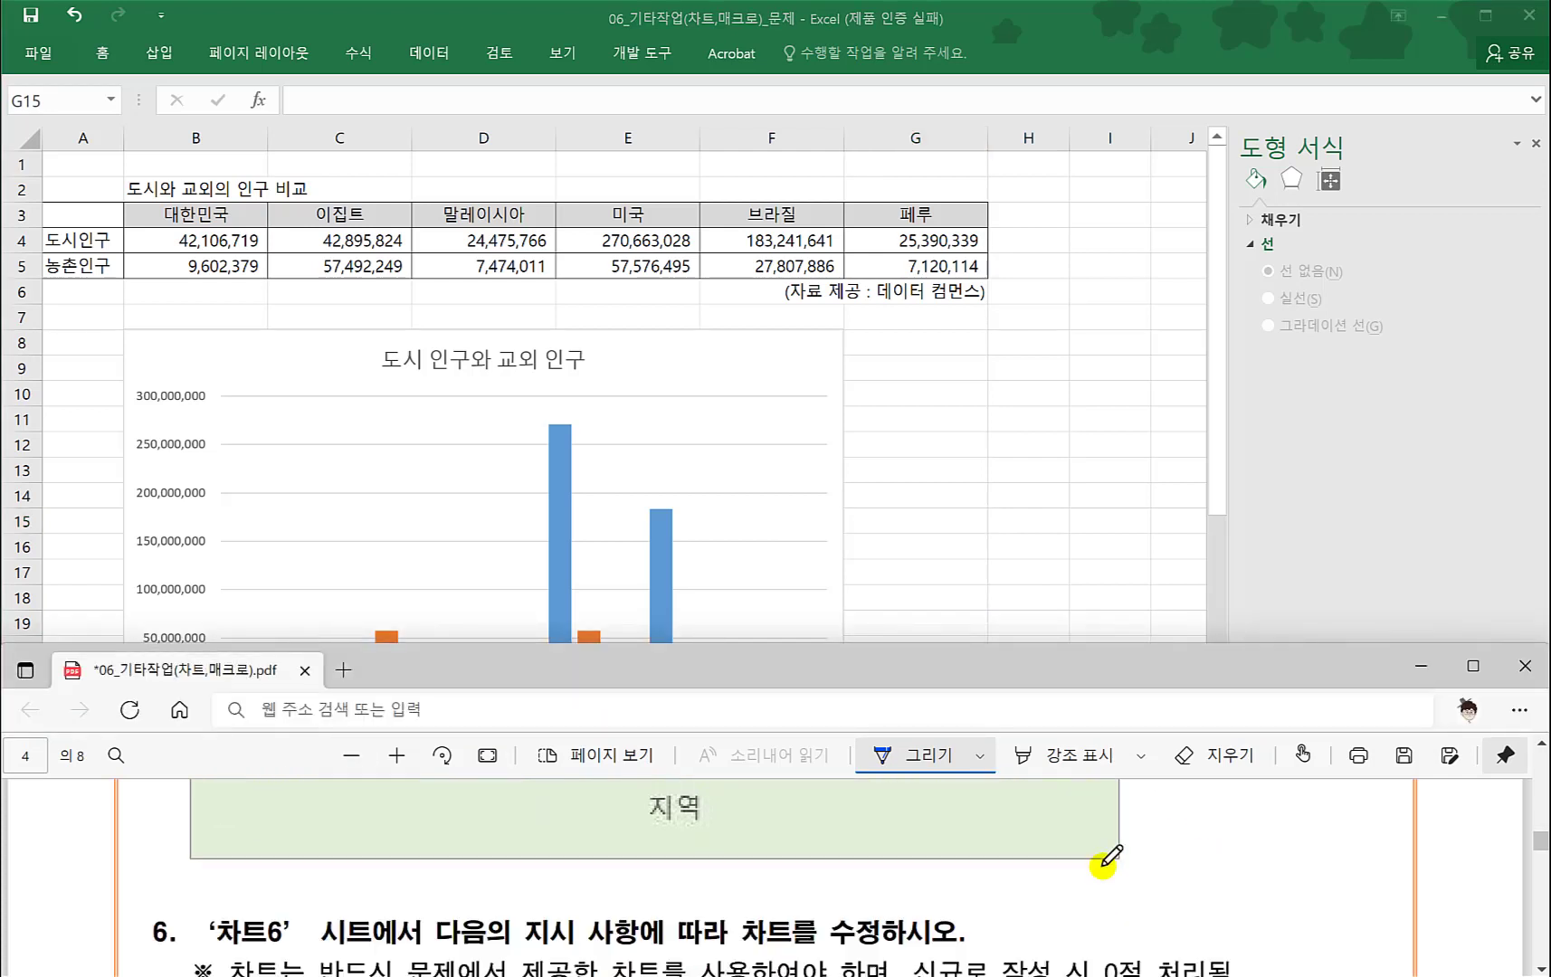
scroll(1022, 864, down, 1)
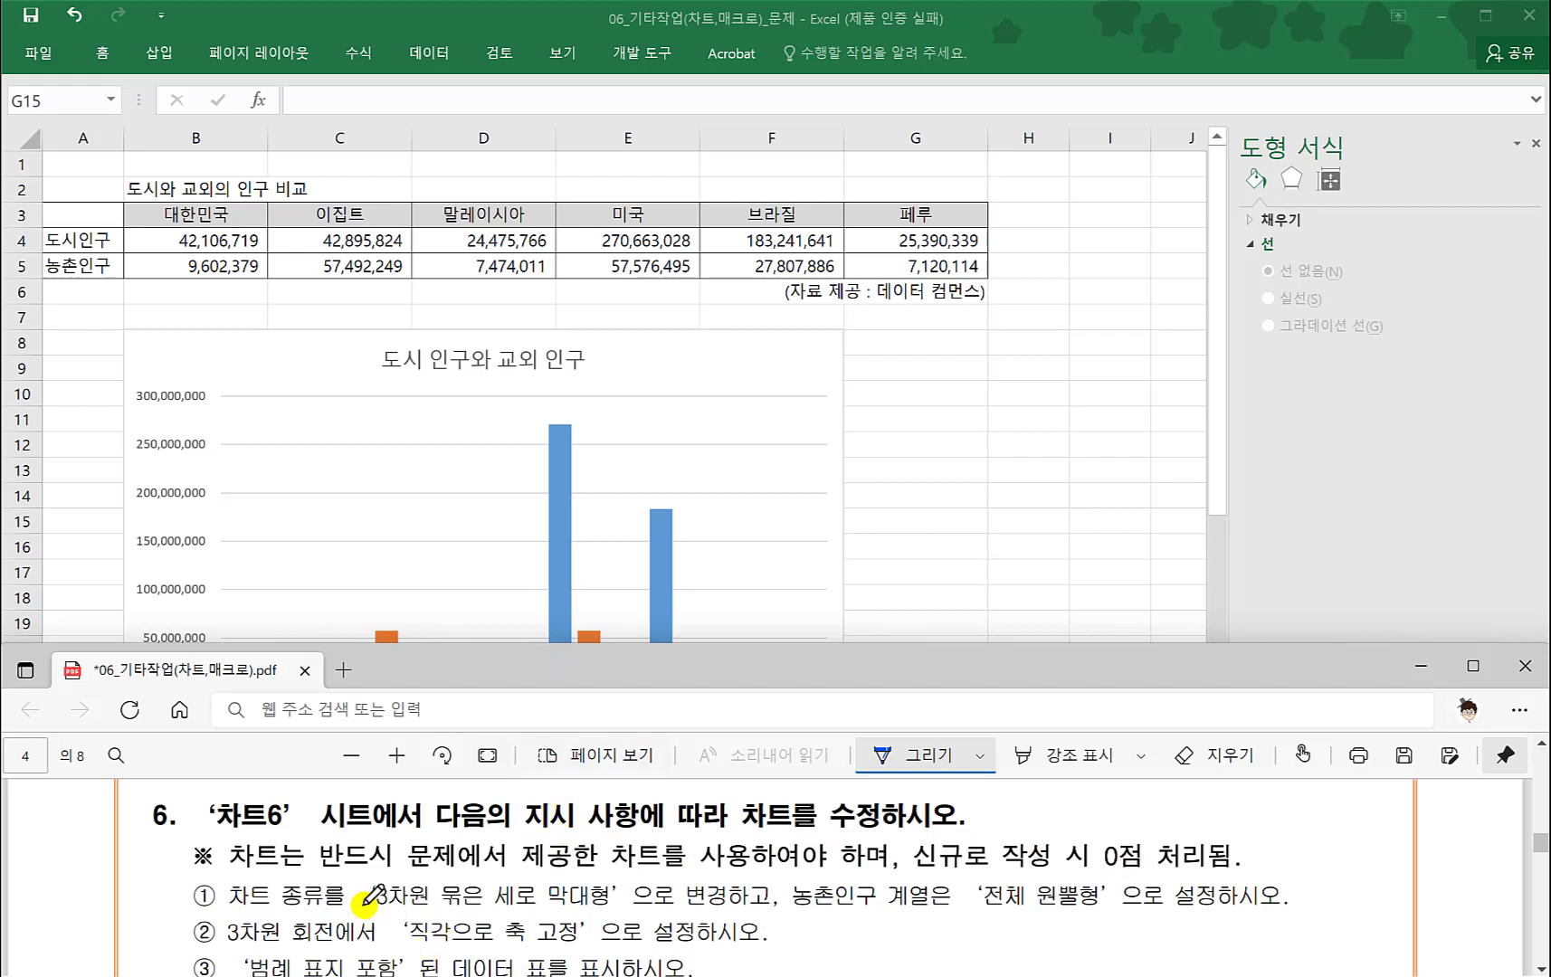
- Underline both chart type requirements in instruction ① and change the 차트6 chart to 3차원 묶은 세로 막대형
drag(411, 912, 604, 916)
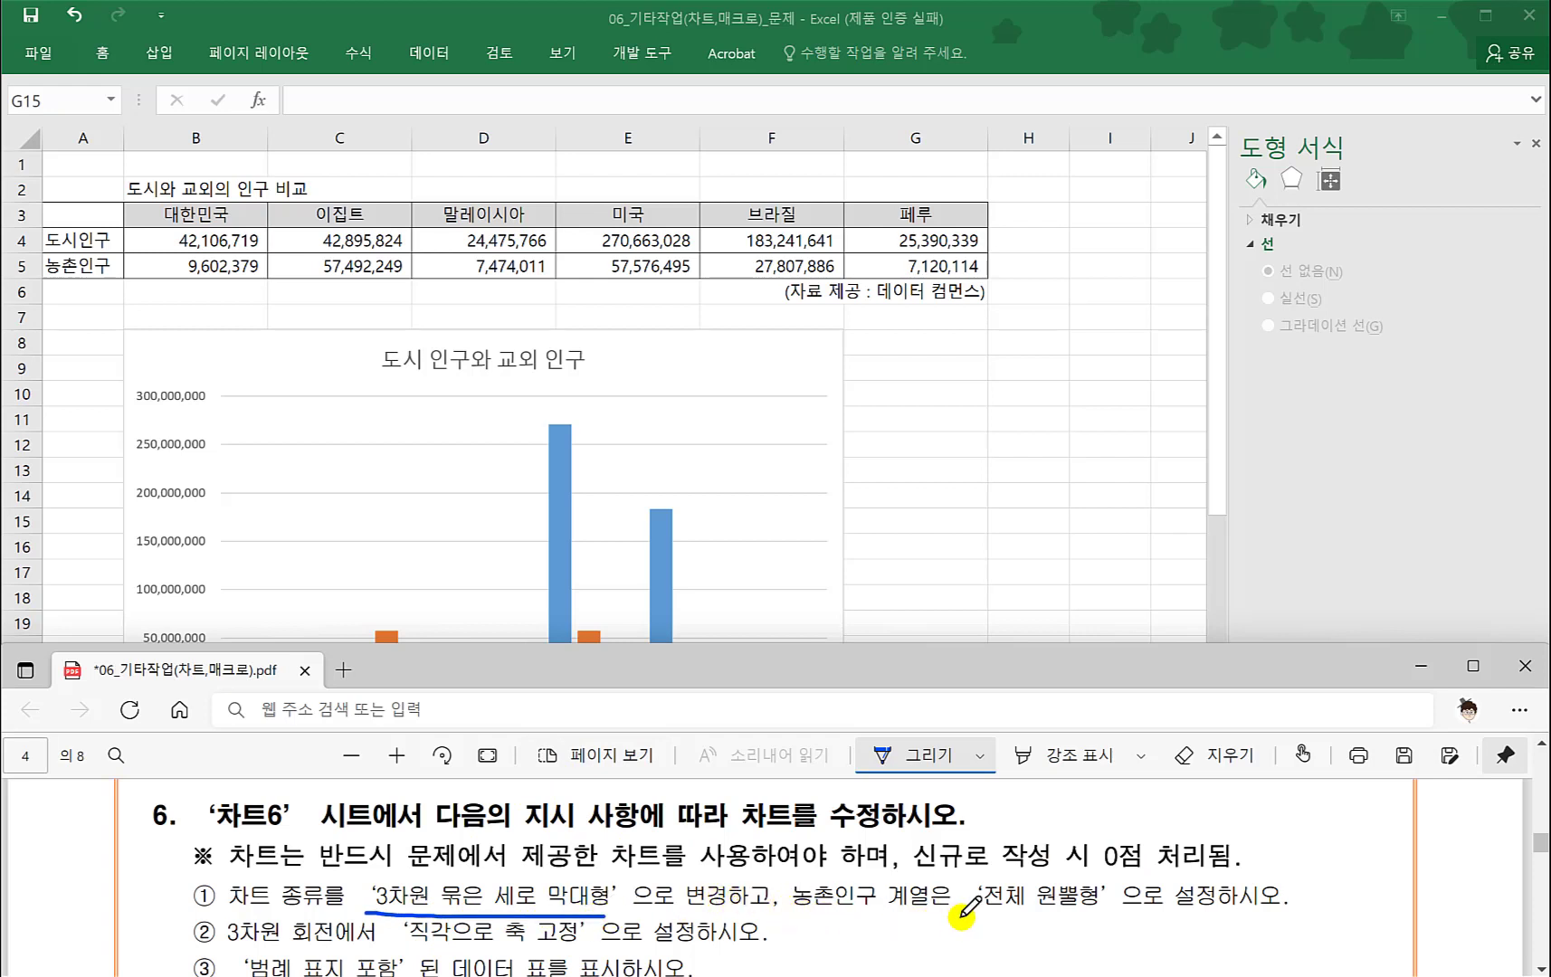
drag(975, 912, 1187, 908)
click(790, 461)
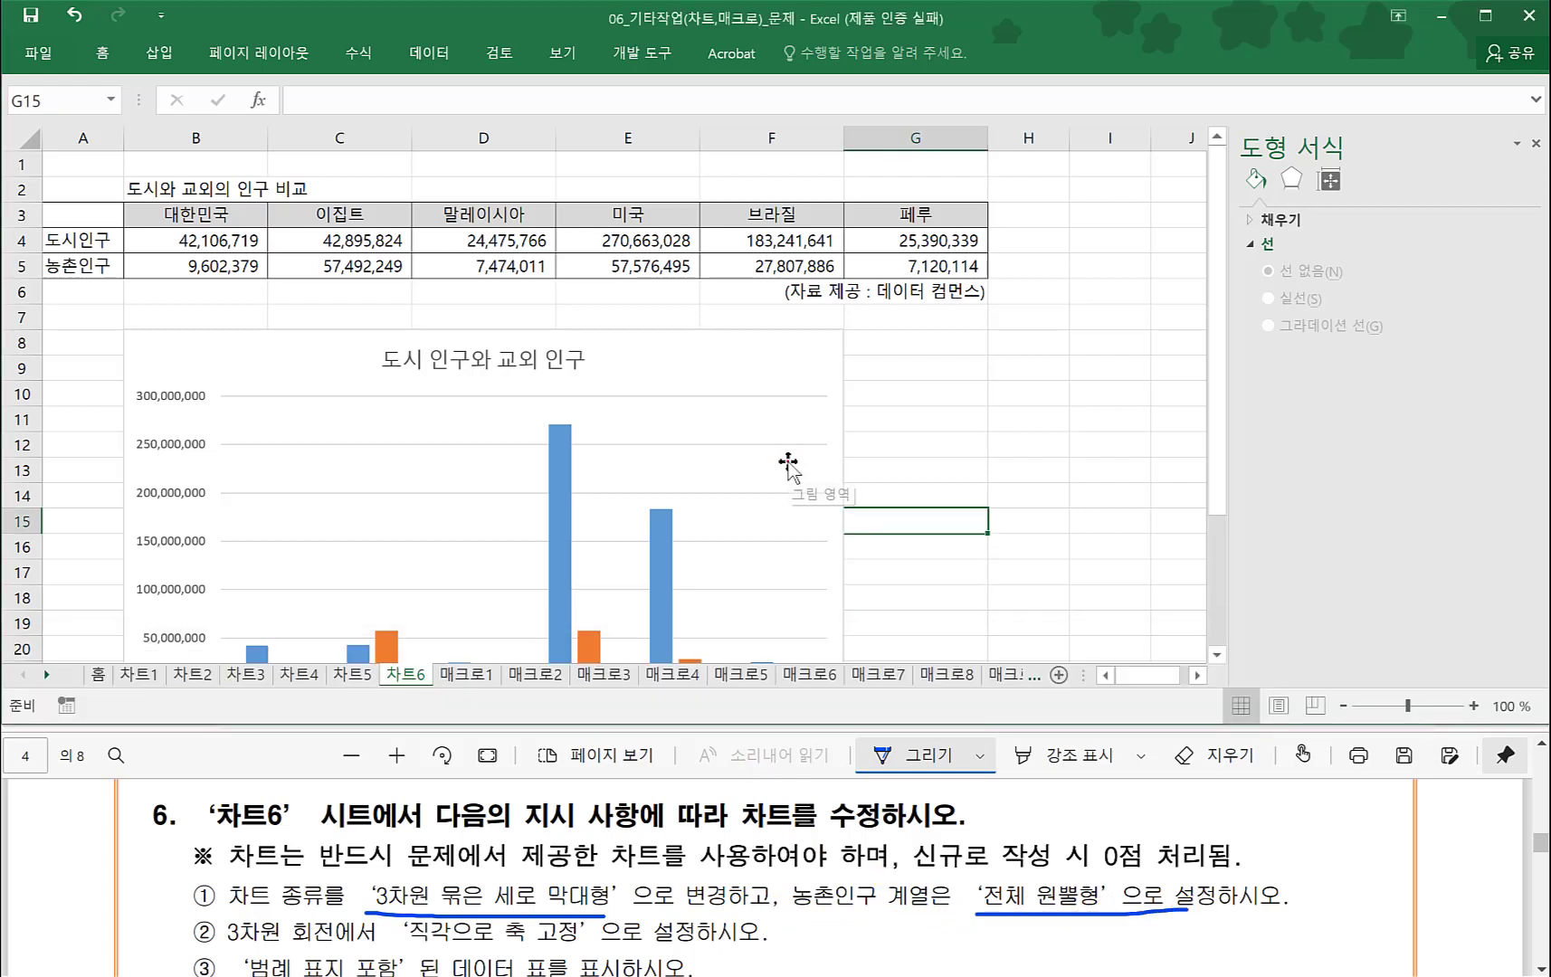
click(788, 462)
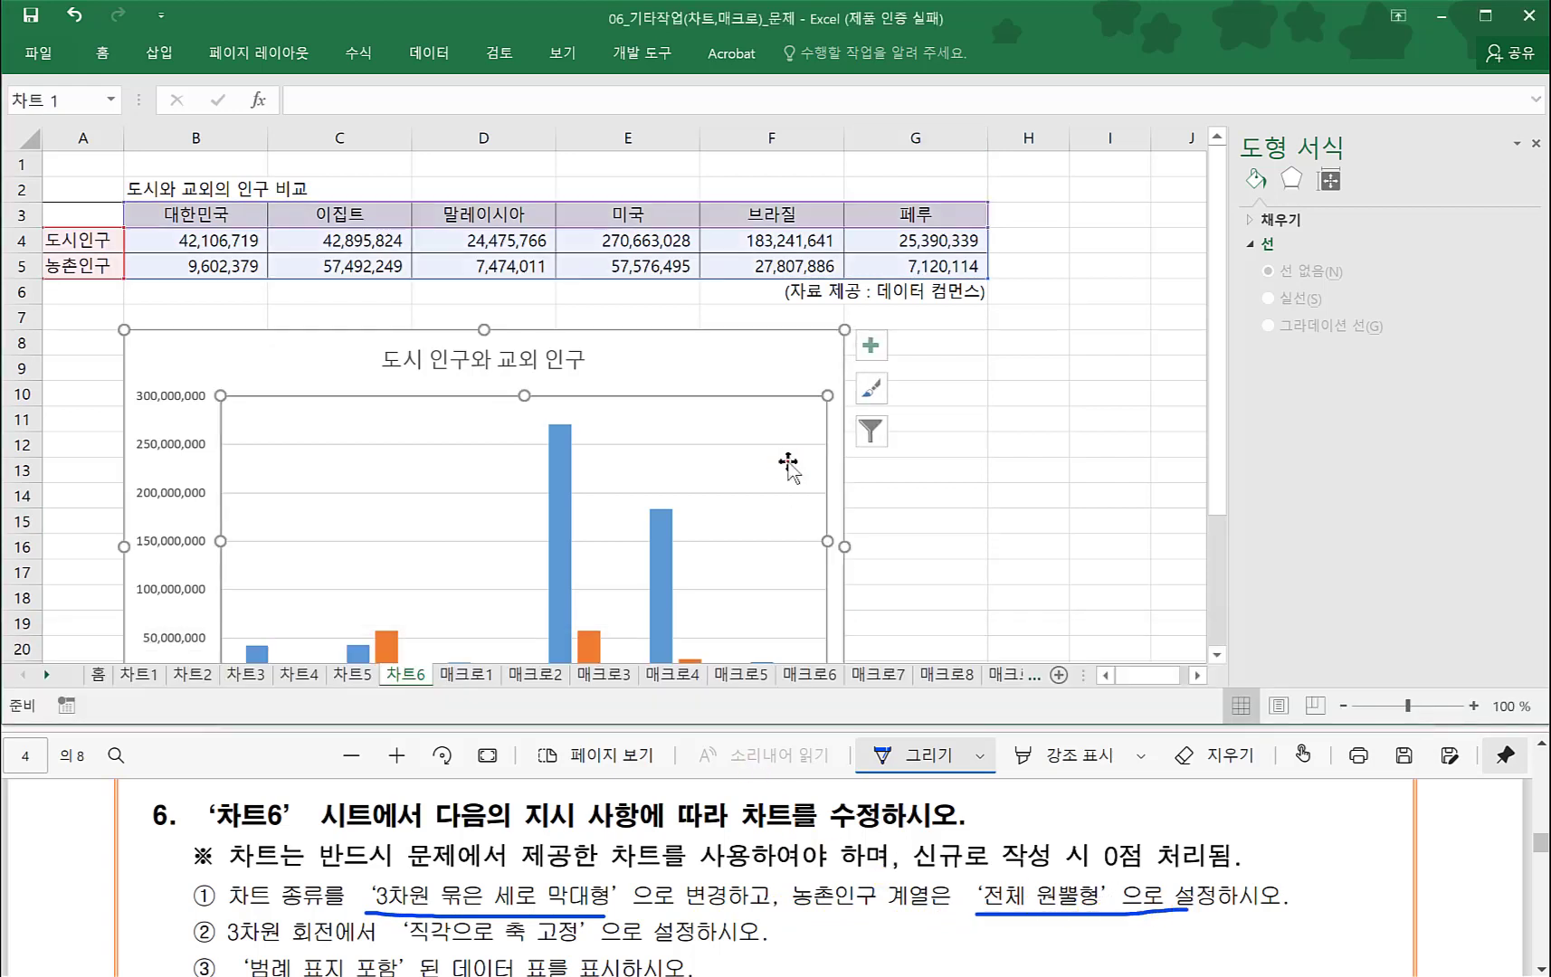
right_click(796, 373)
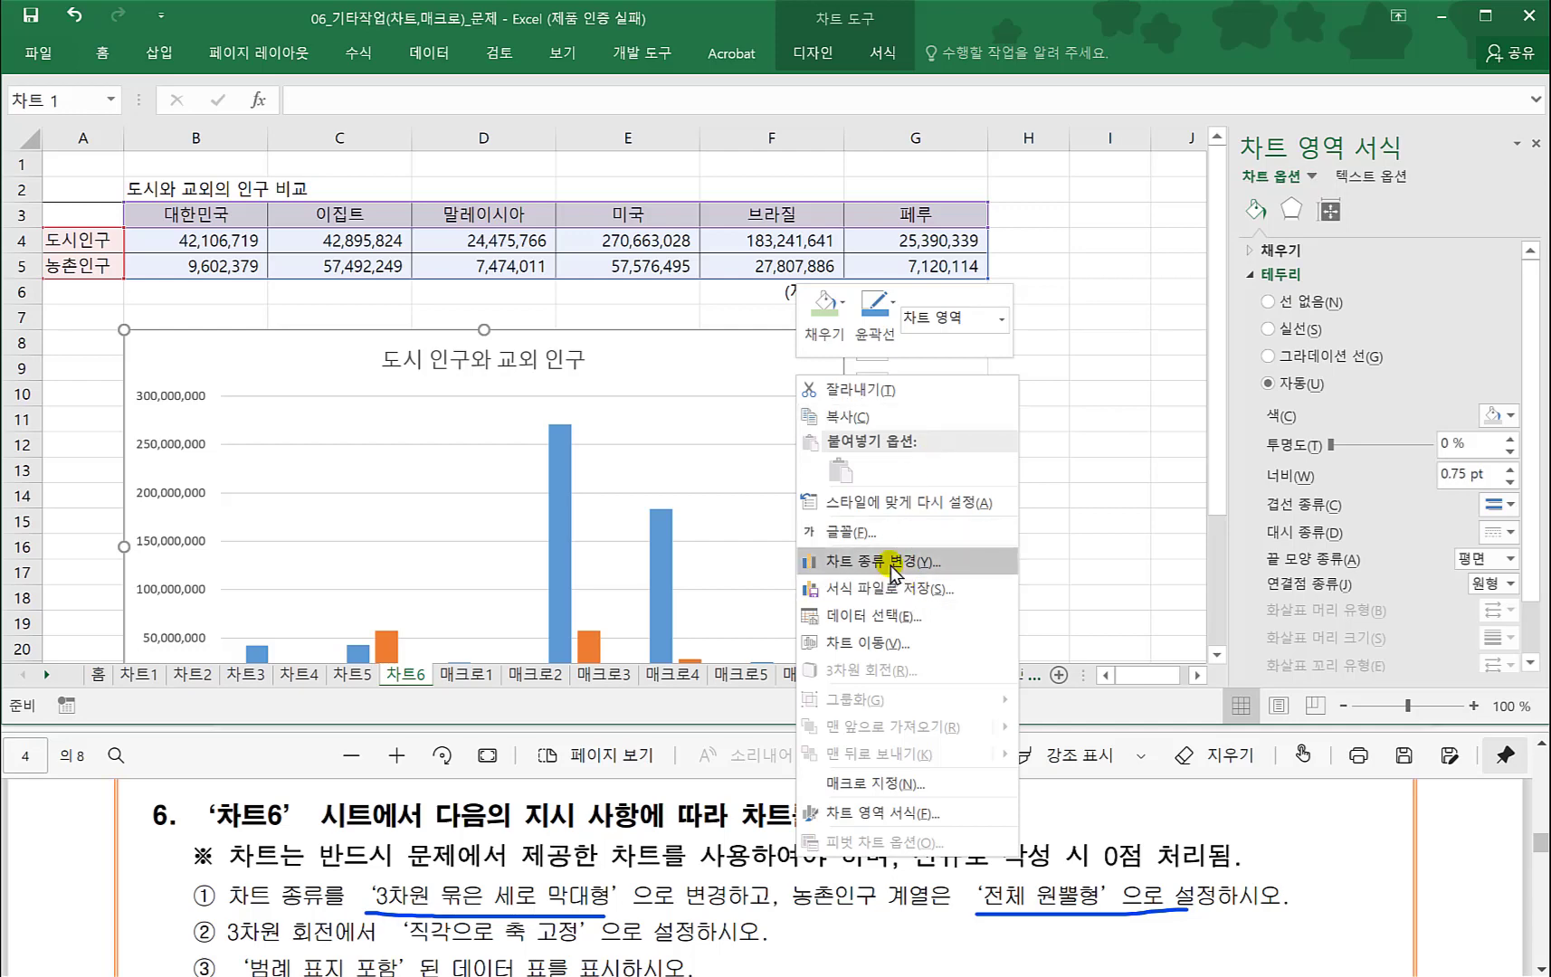
click(892, 563)
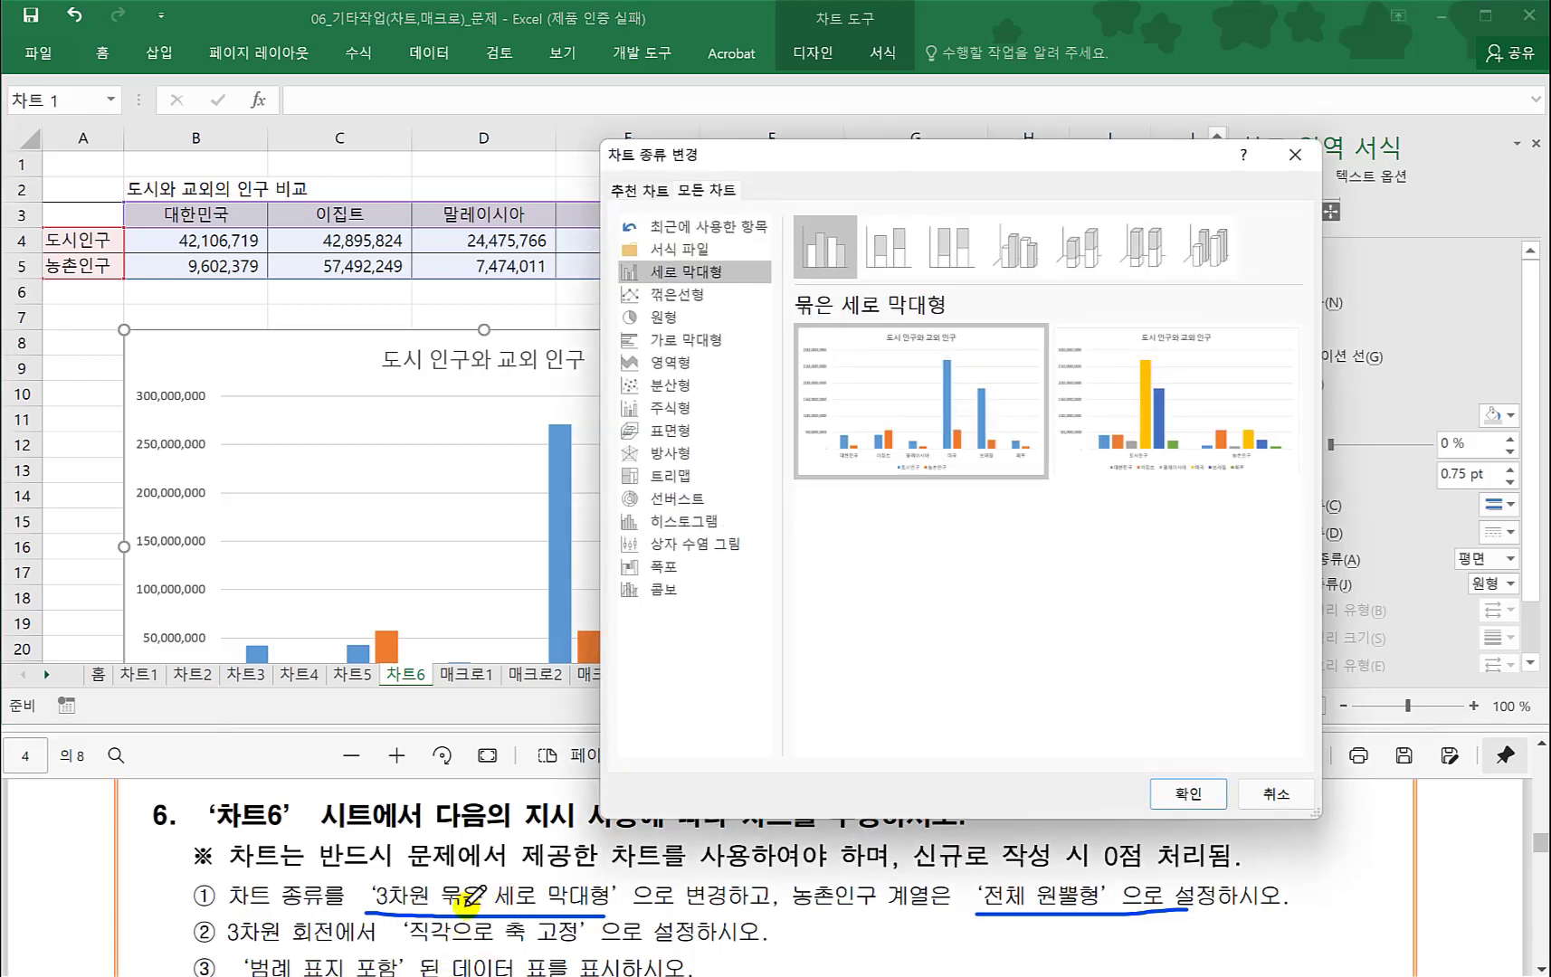
mouse_move(831, 399)
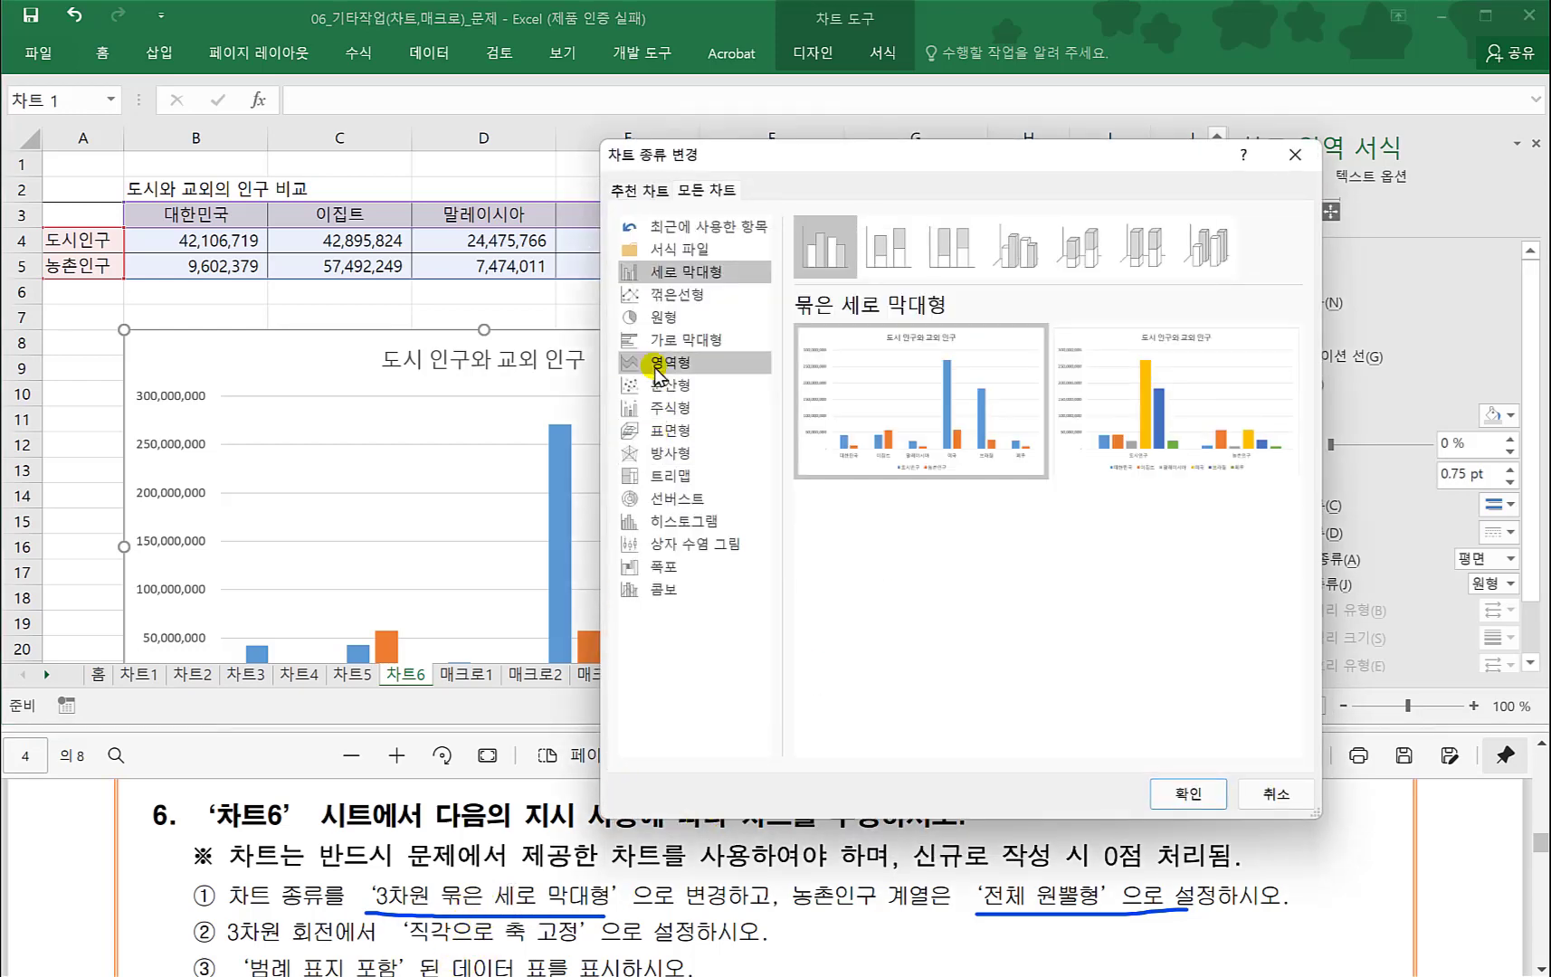
click(1018, 262)
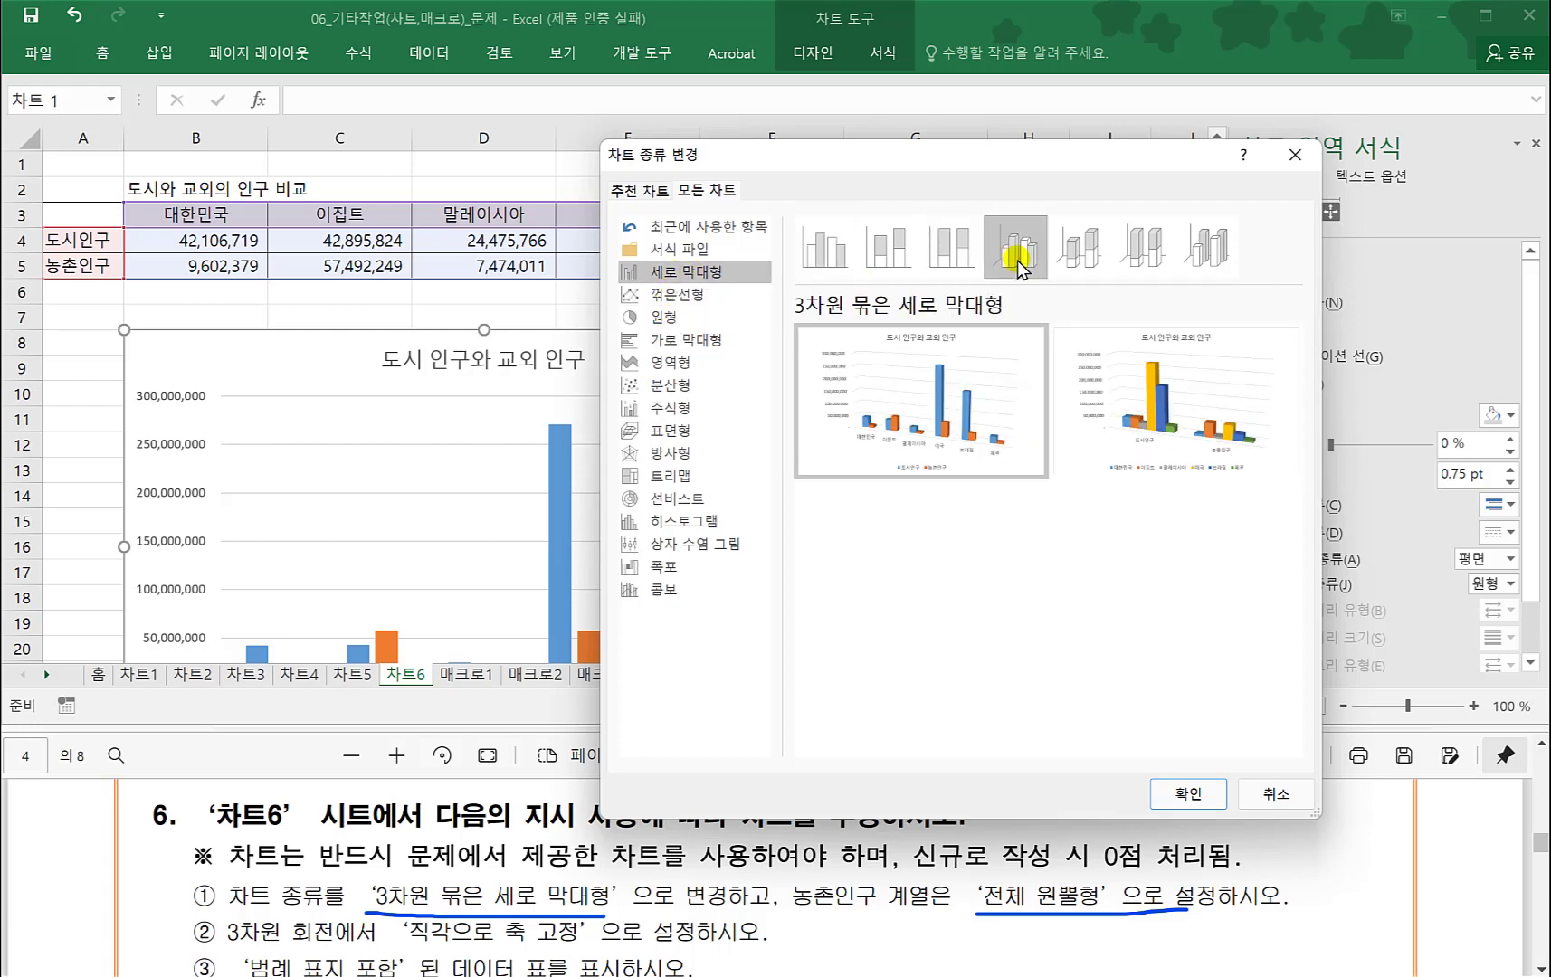
click(1188, 794)
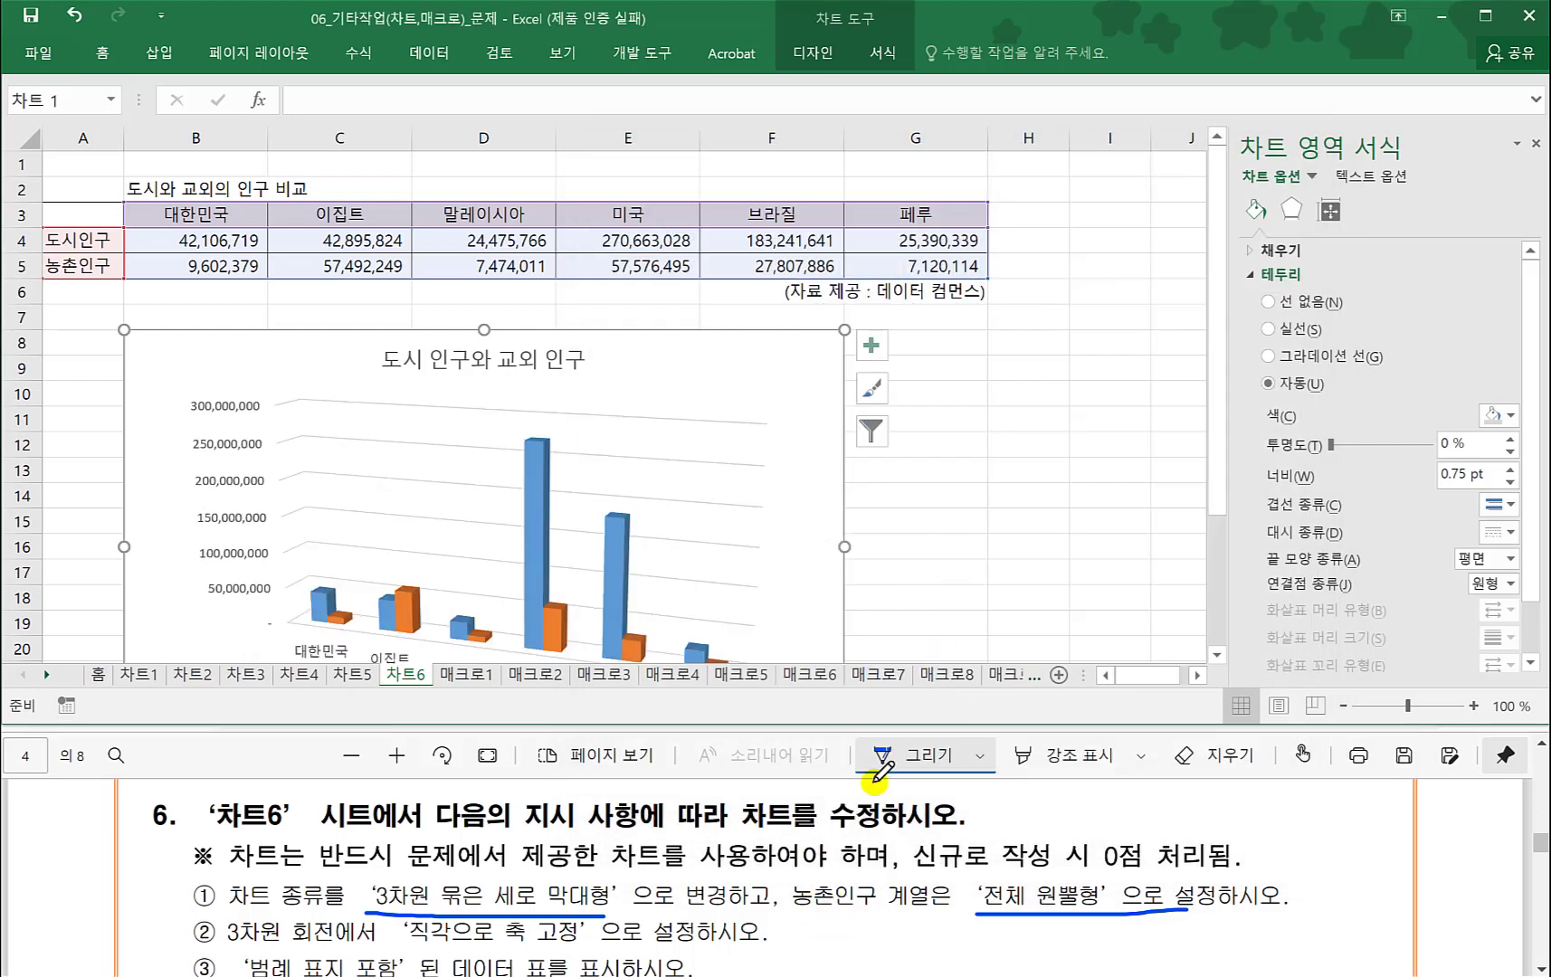
- Set the column shape of the 농촌인구 series to 전체 원뿔형
click(980, 487)
scroll(977, 490, down, 2)
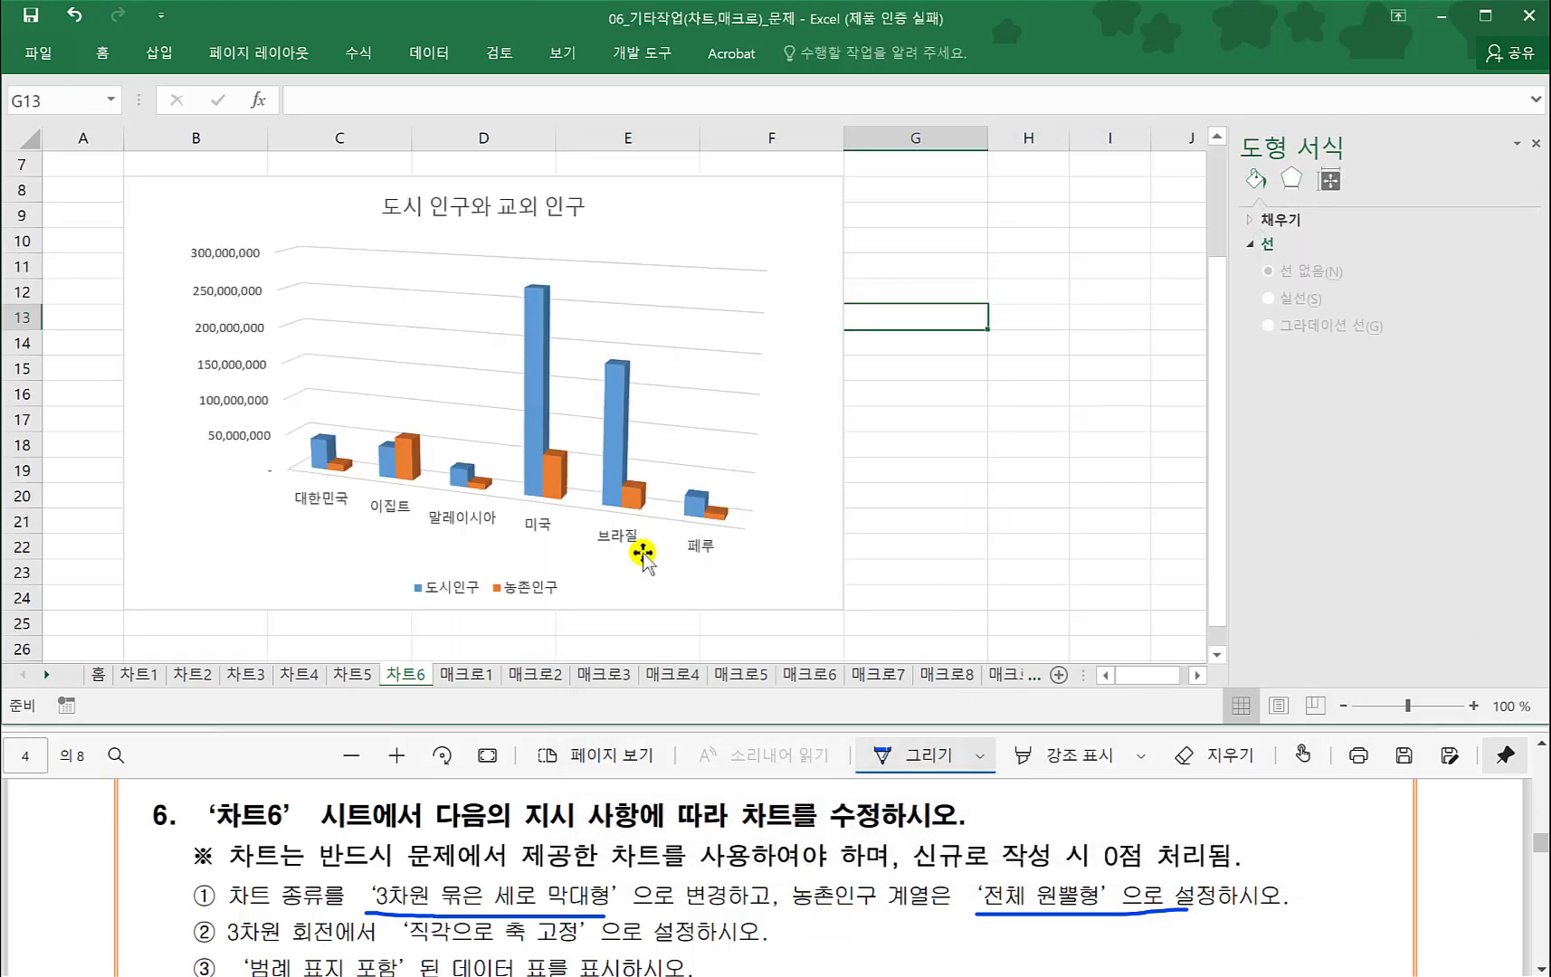
click(638, 505)
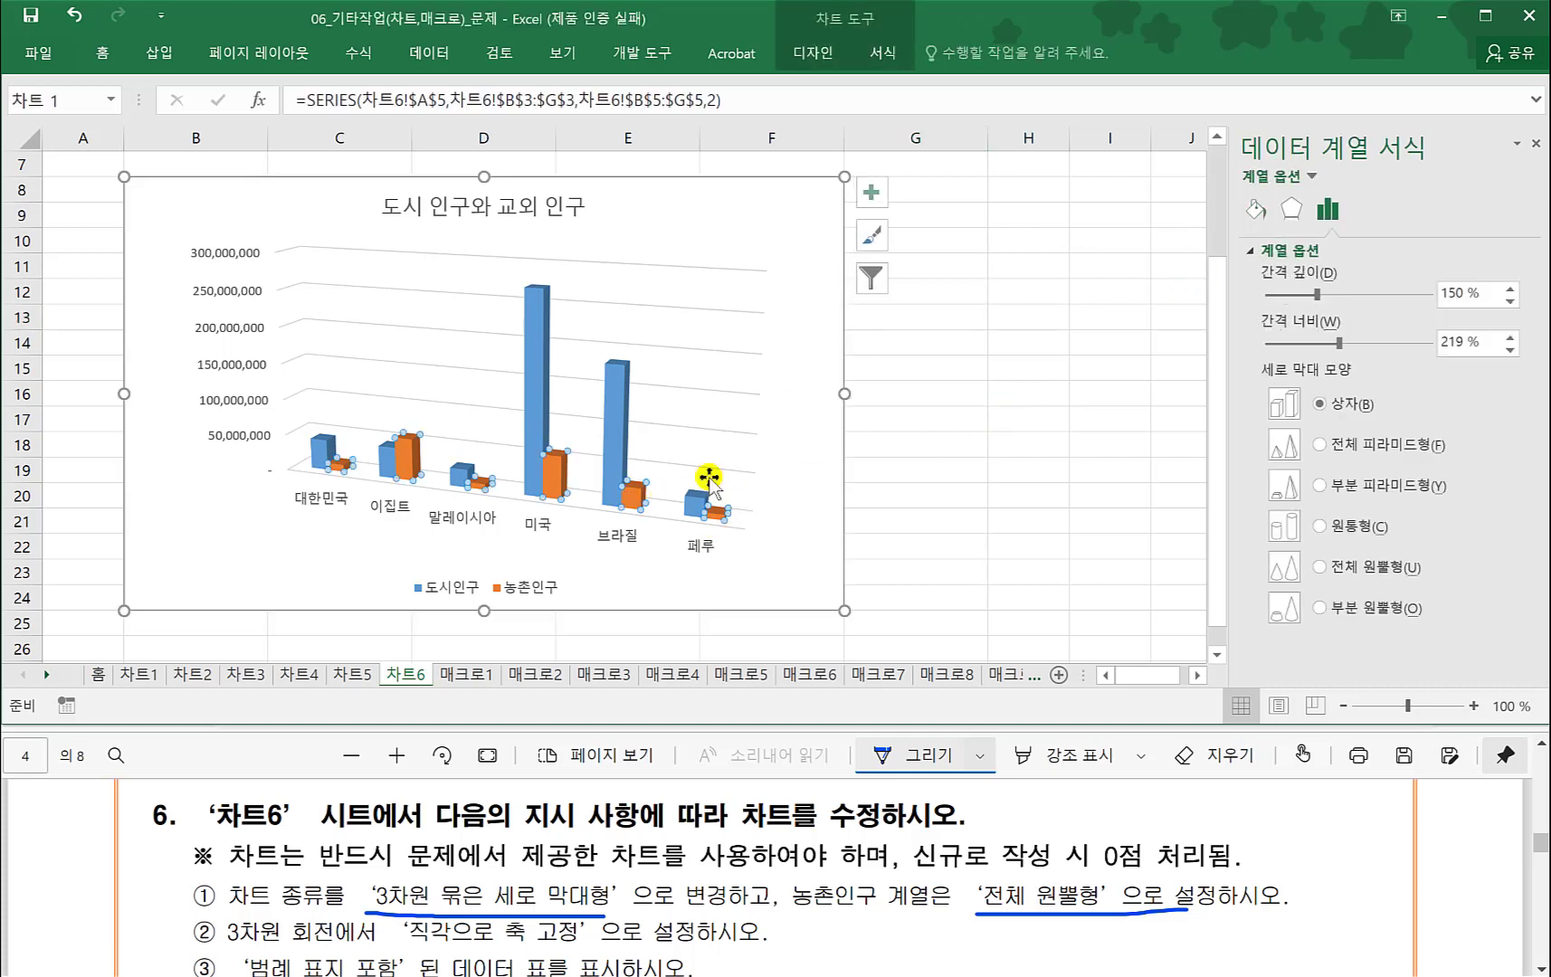
right_click(633, 496)
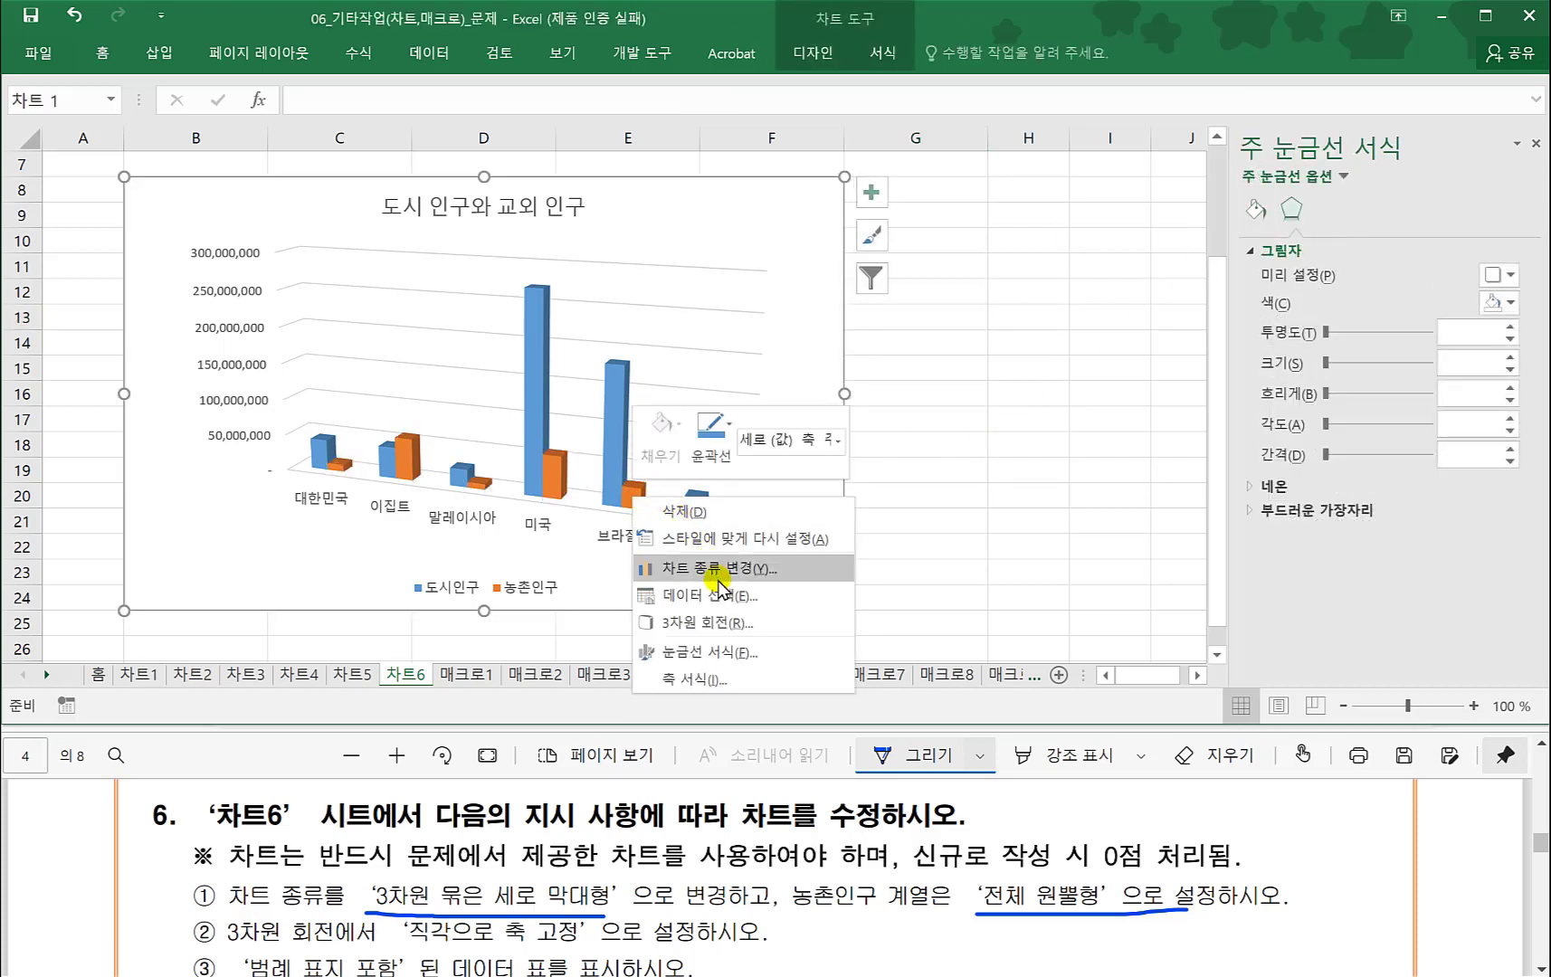
click(638, 498)
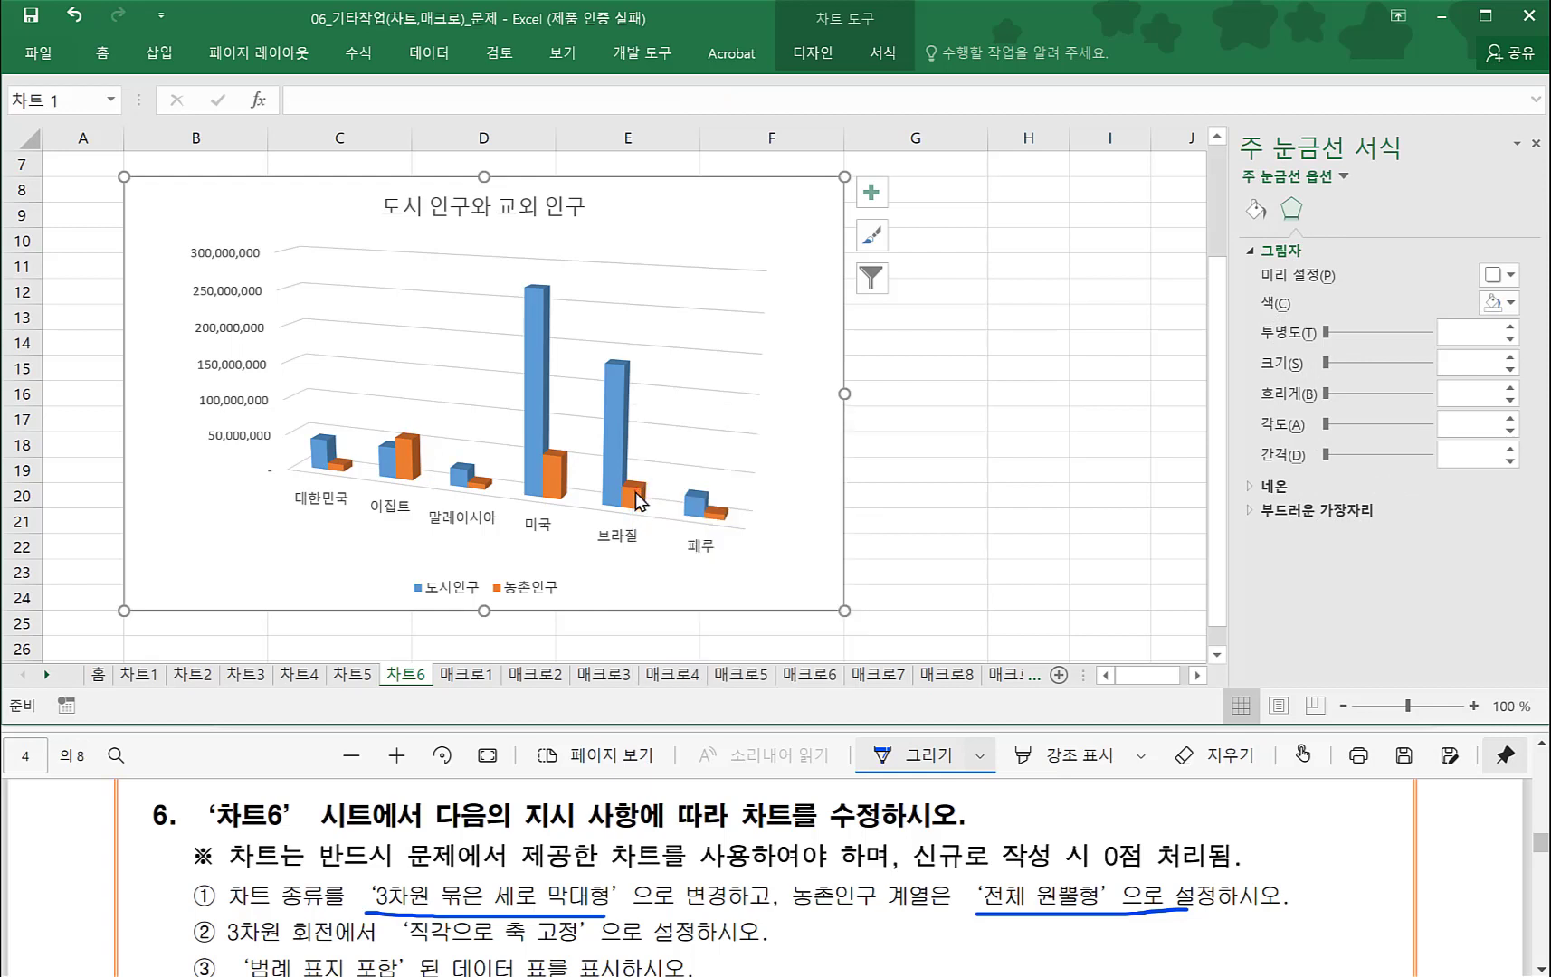
right_click(638, 497)
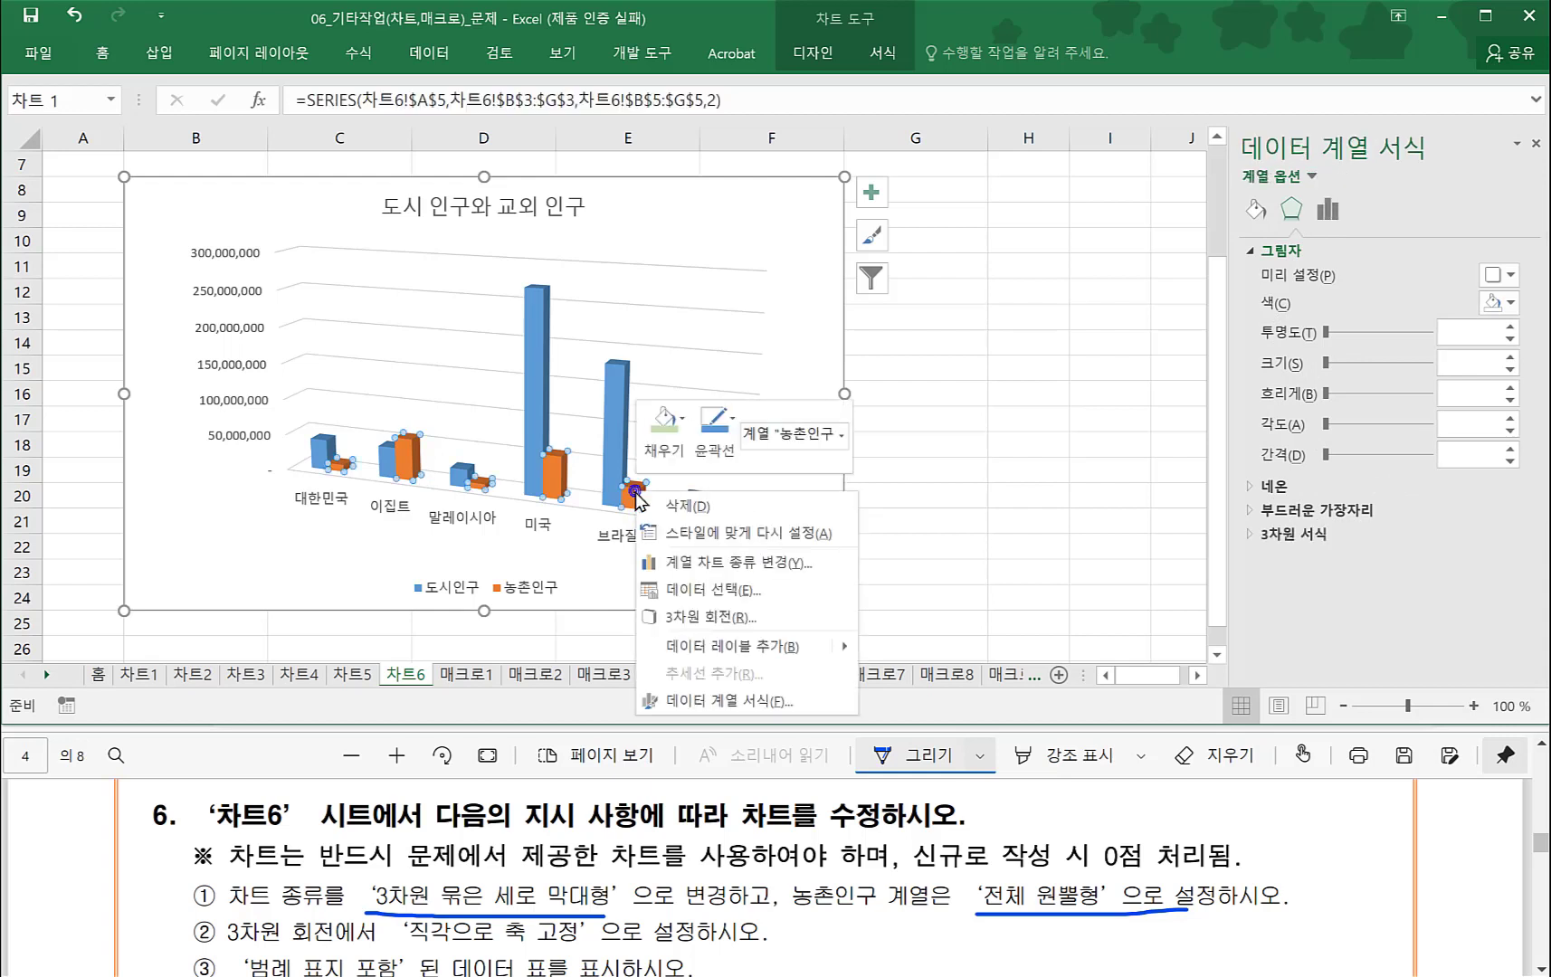
click(742, 704)
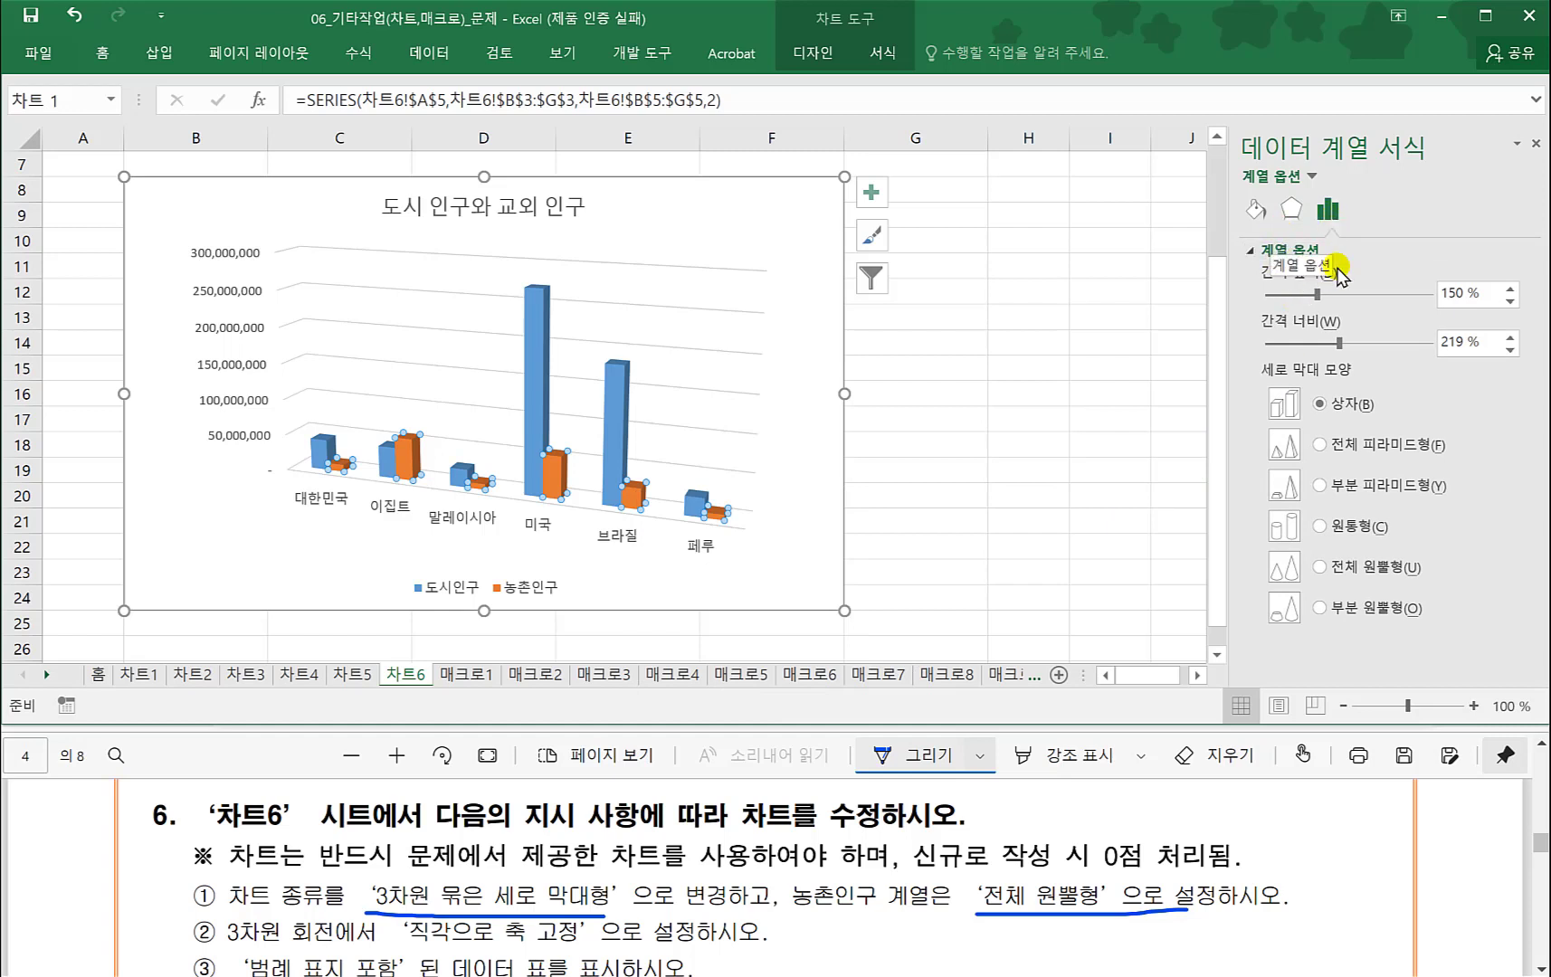
click(1320, 568)
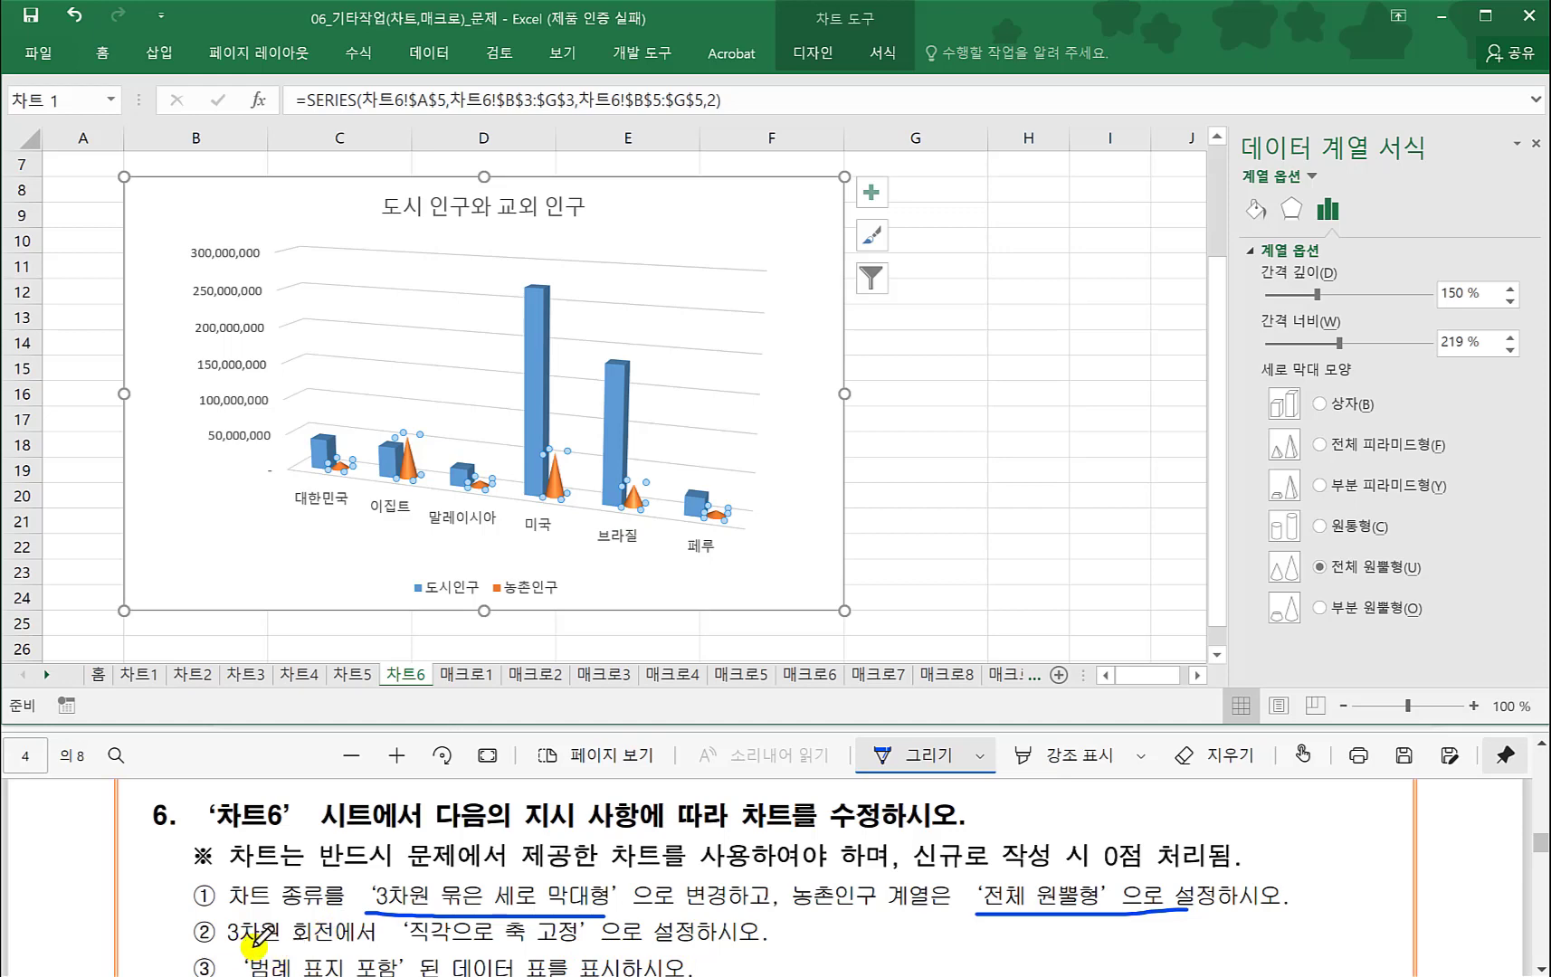
click(487, 880)
scroll(489, 882, down, 1)
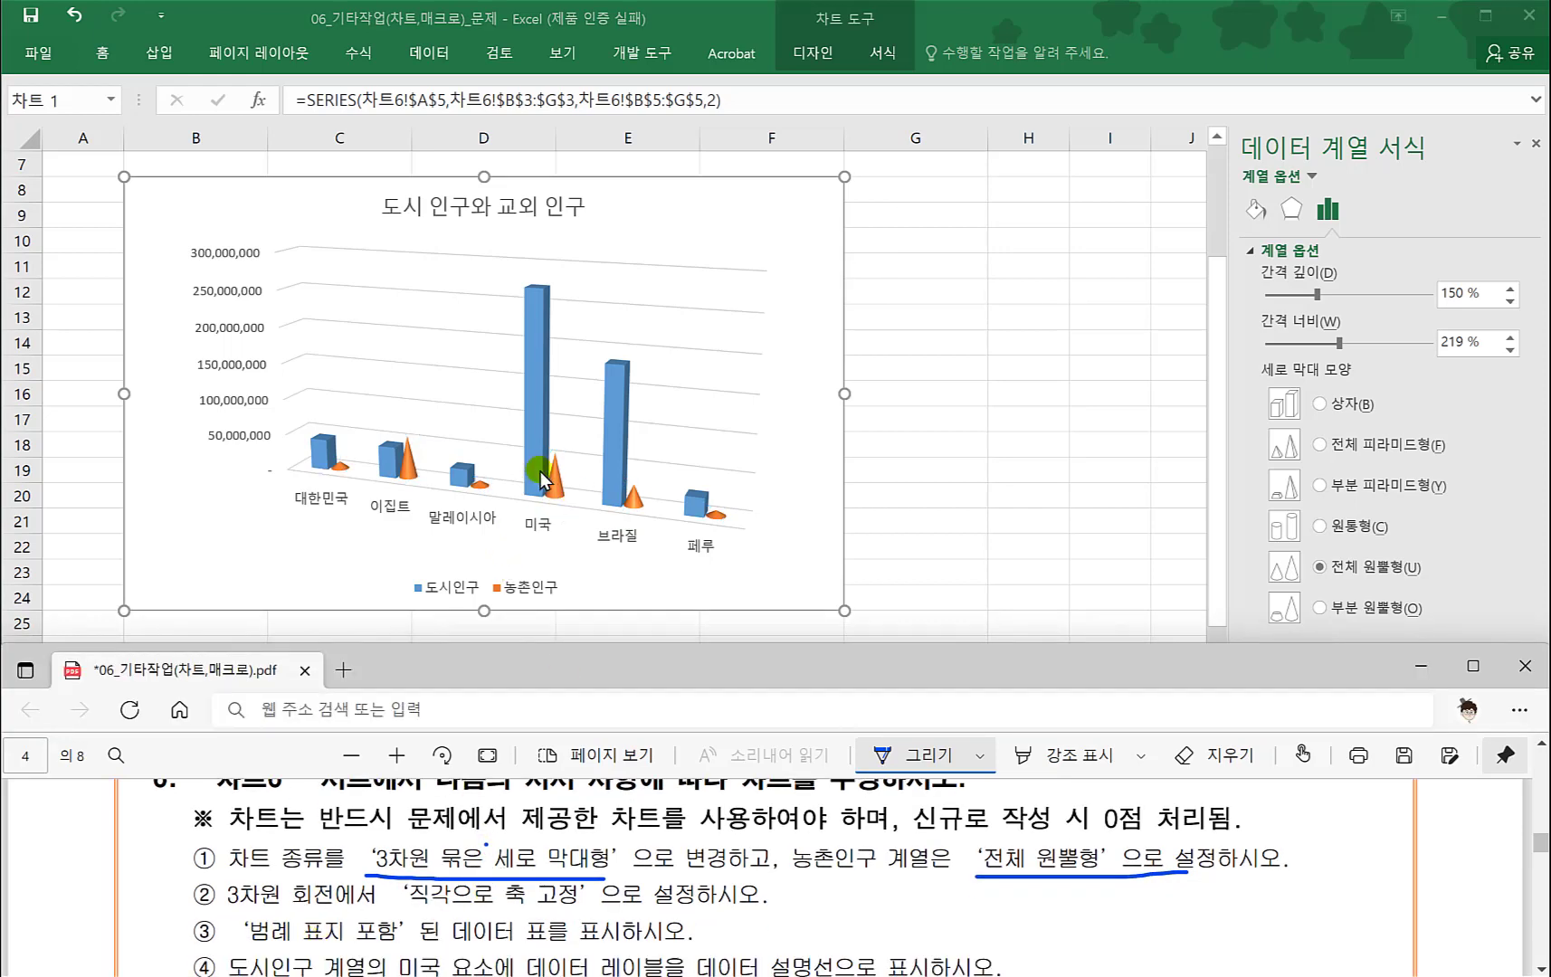
click(544, 441)
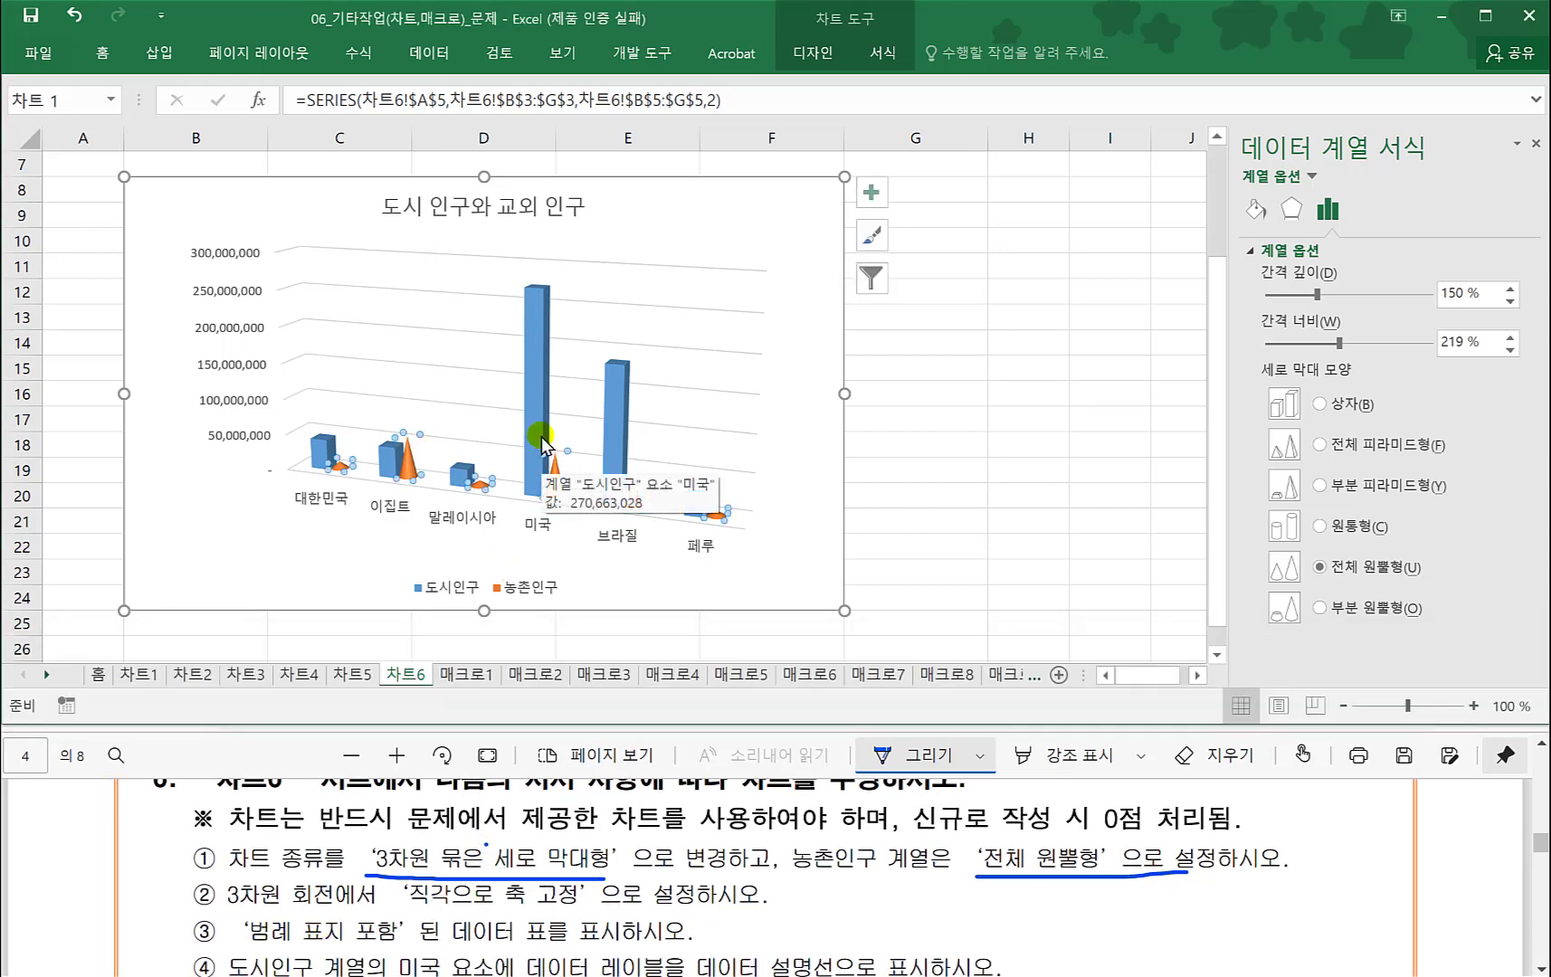
right_click(542, 438)
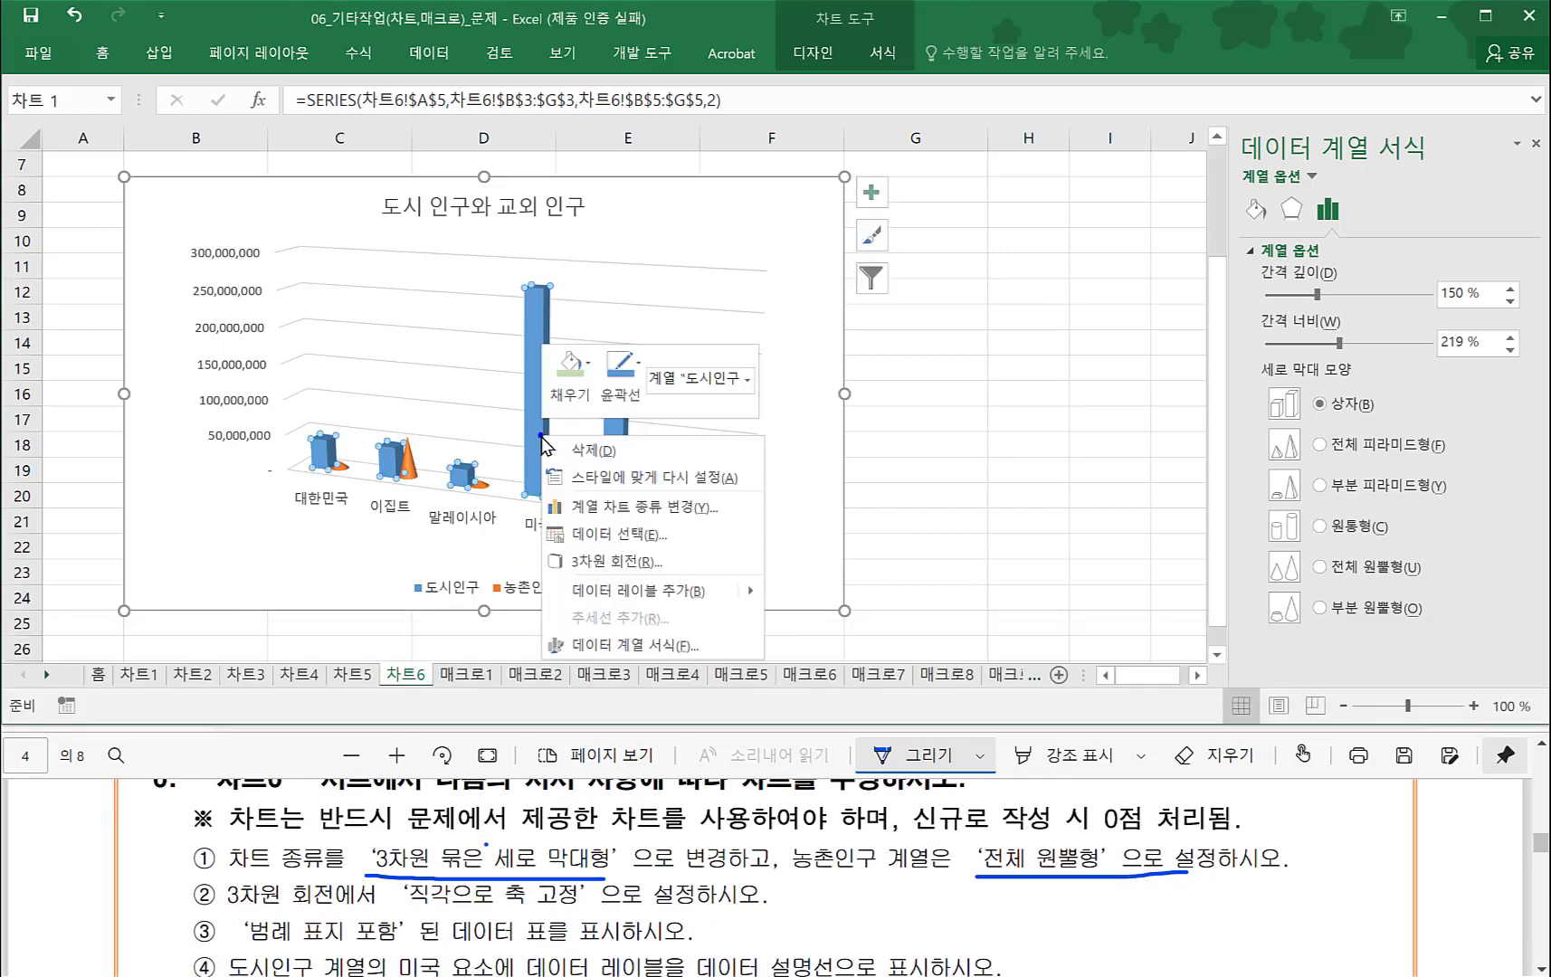
click(620, 563)
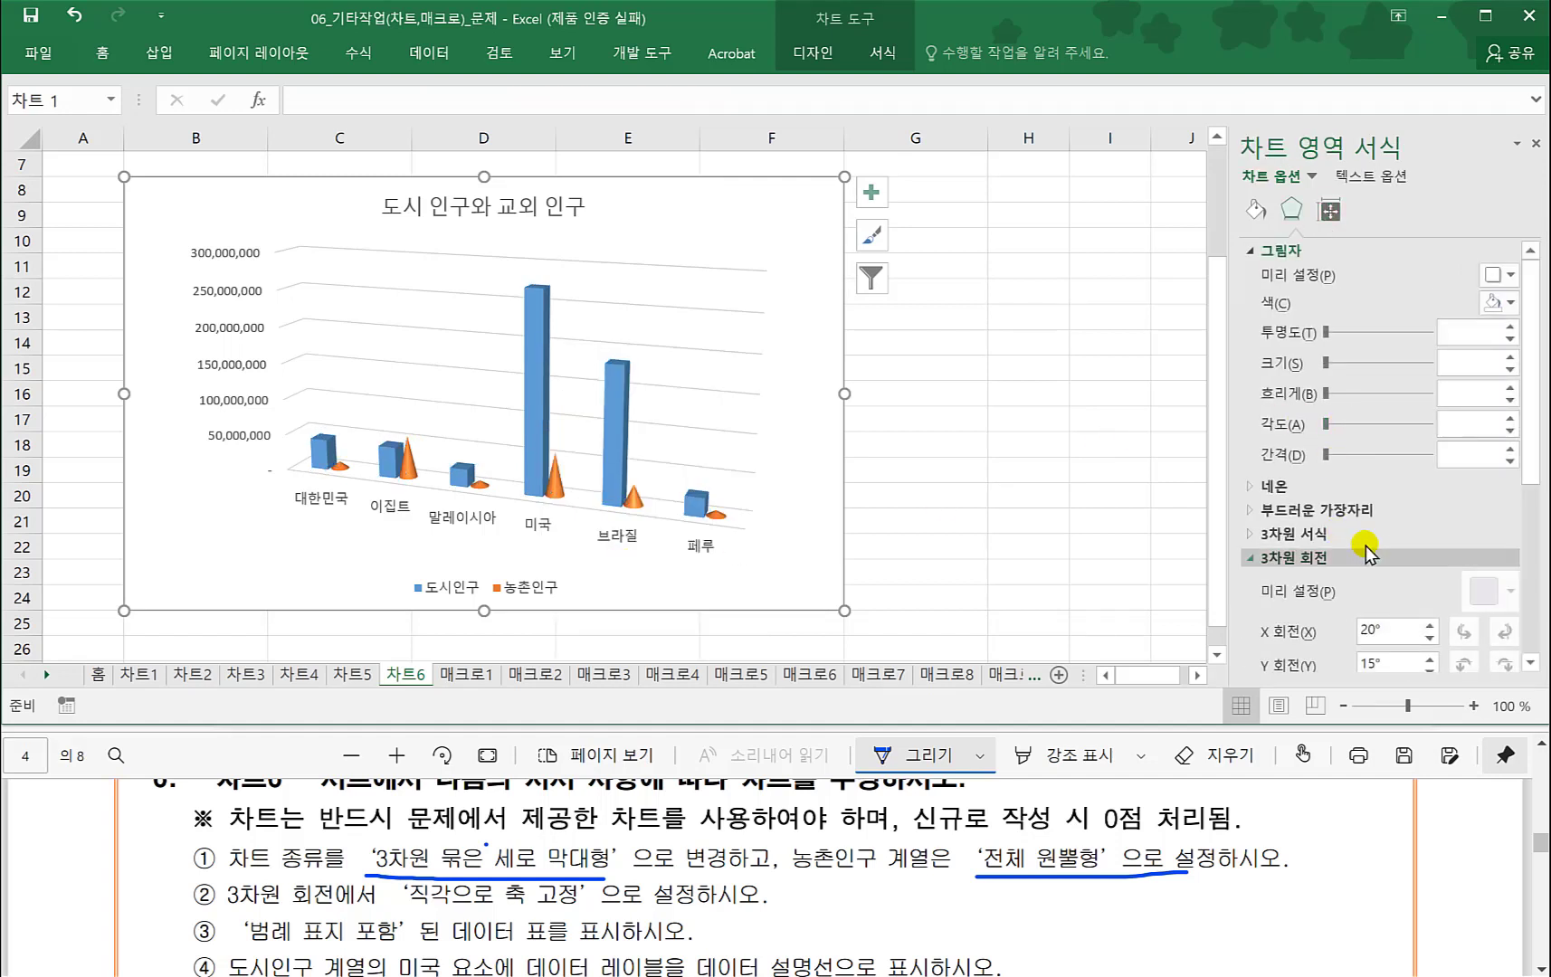
click(1332, 214)
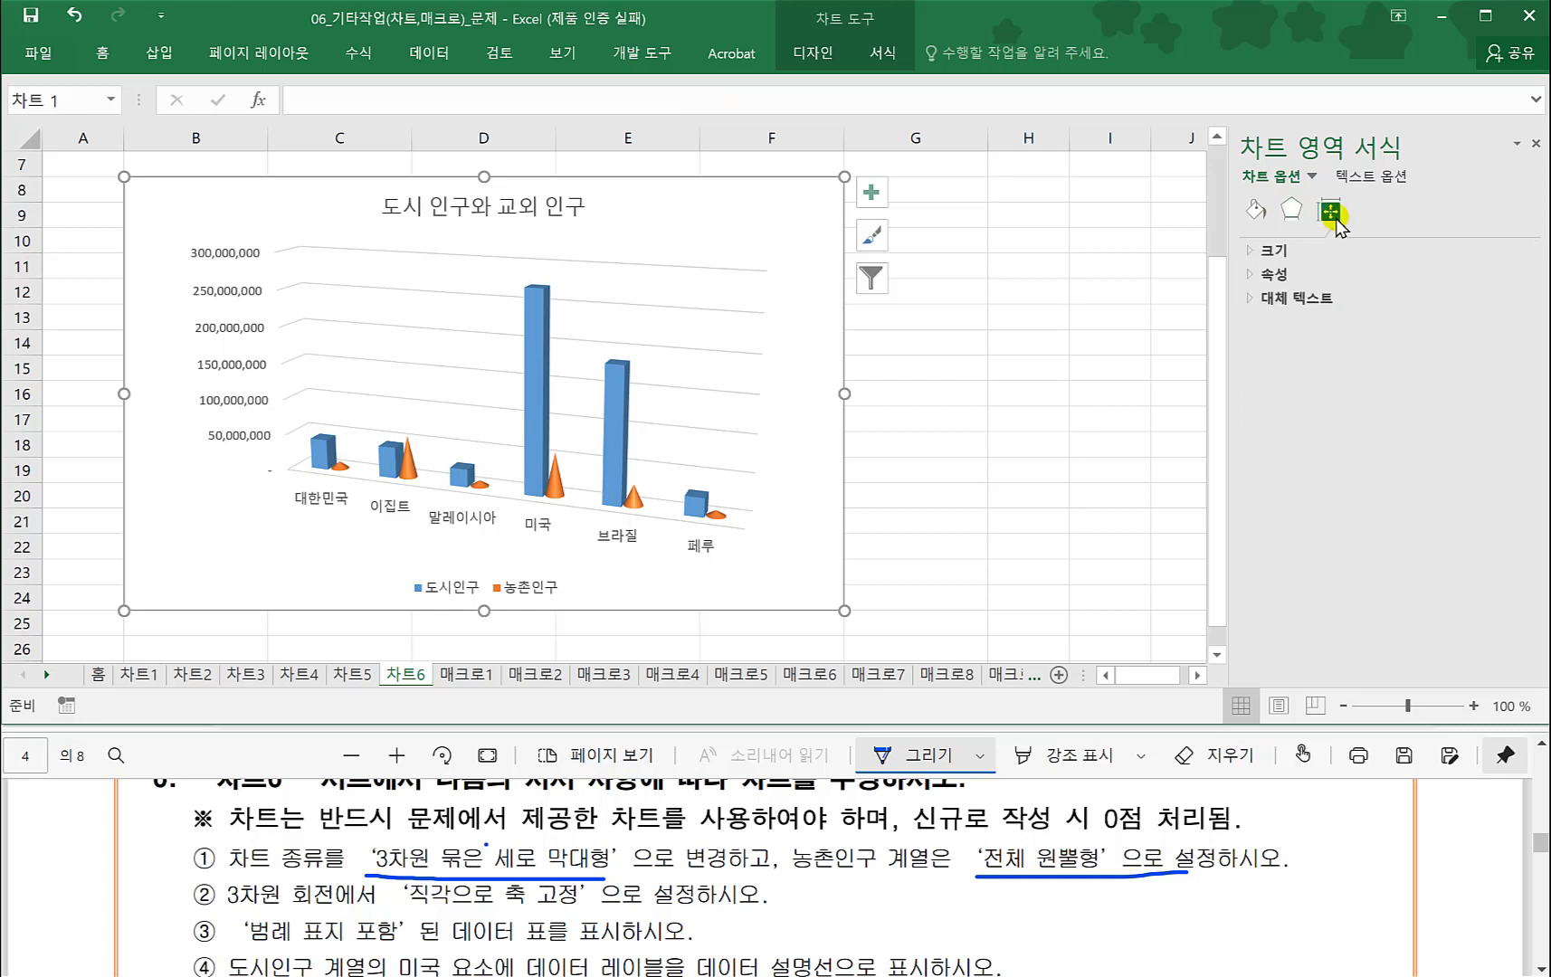
click(1269, 254)
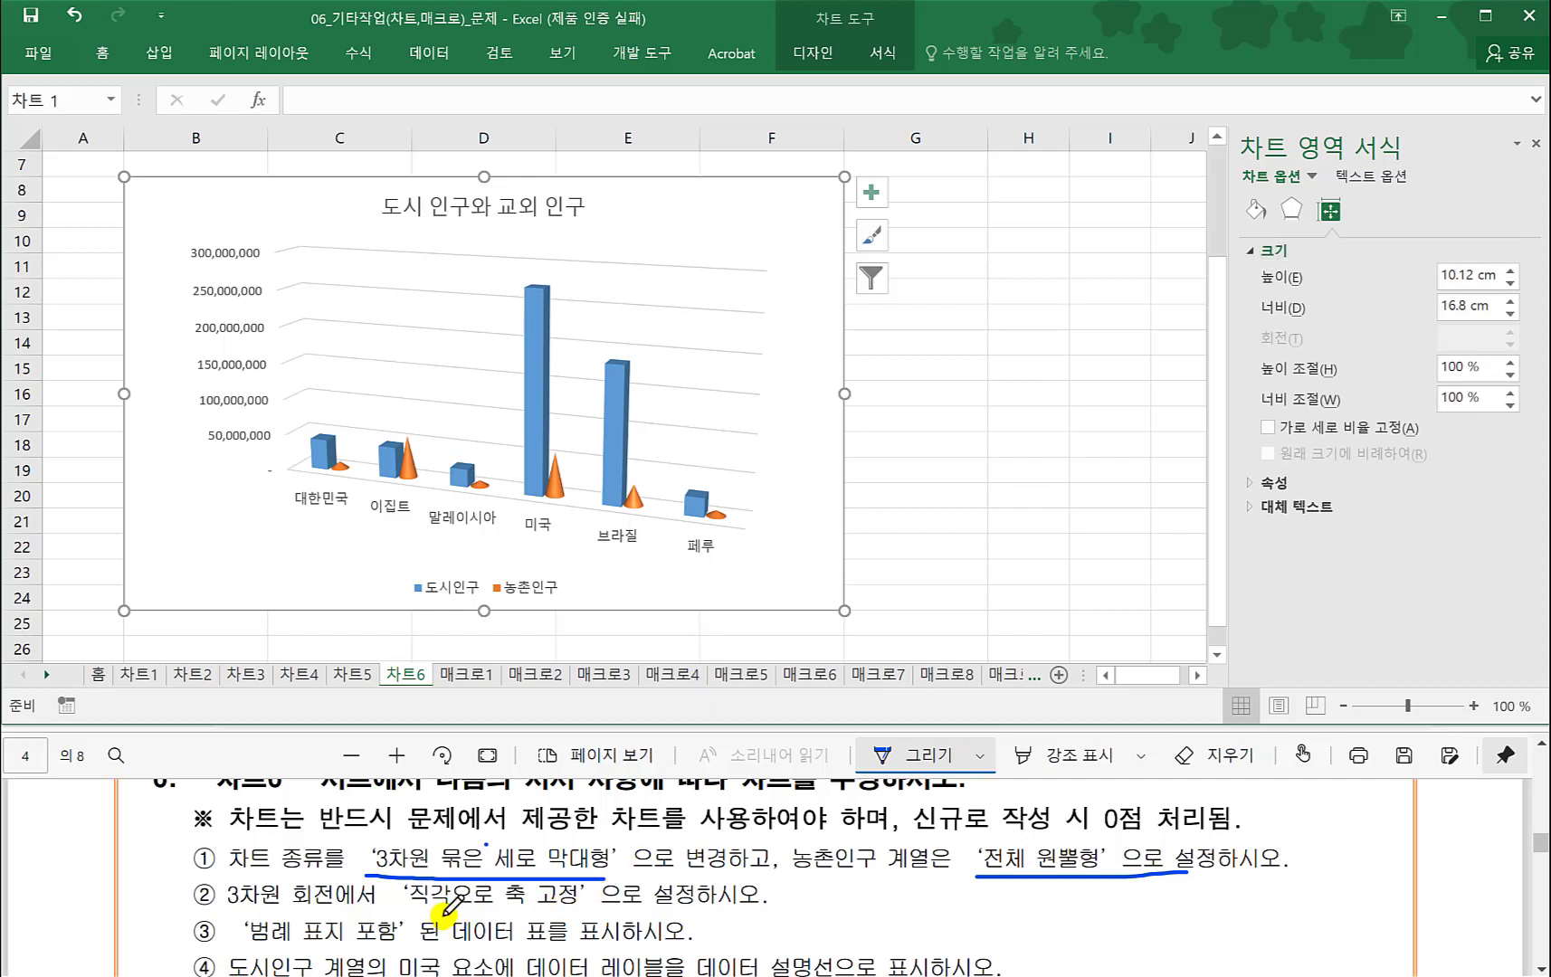
click(1258, 208)
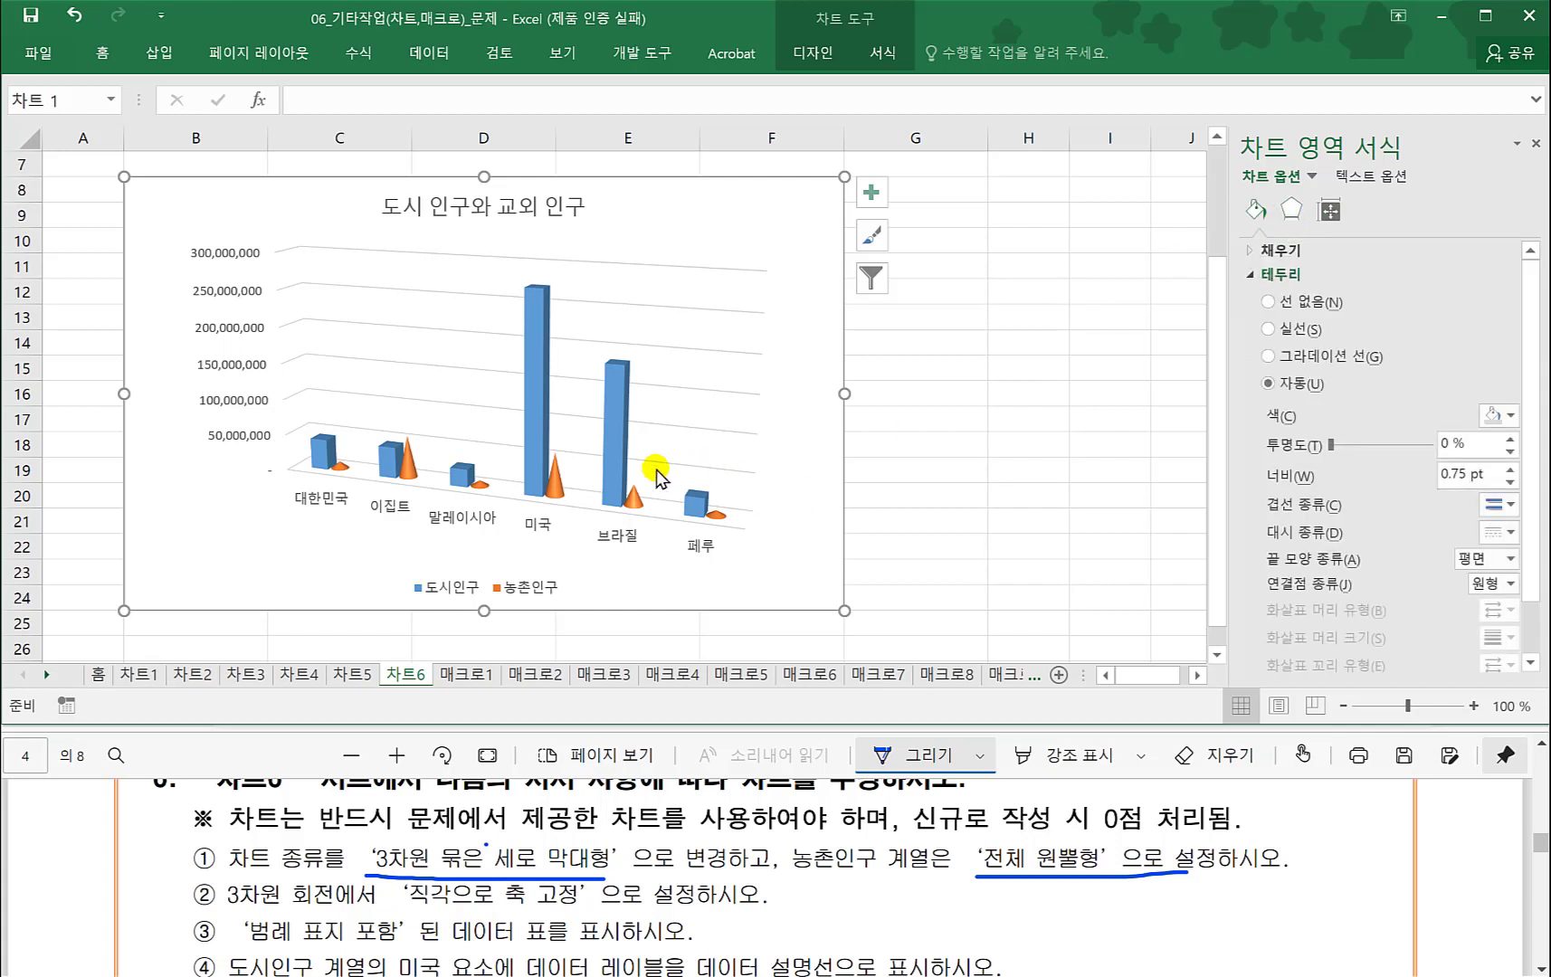
- Enable 직각으로 축 고정 in the chart's 3차원 회전 settings
click(612, 494)
right_click(612, 480)
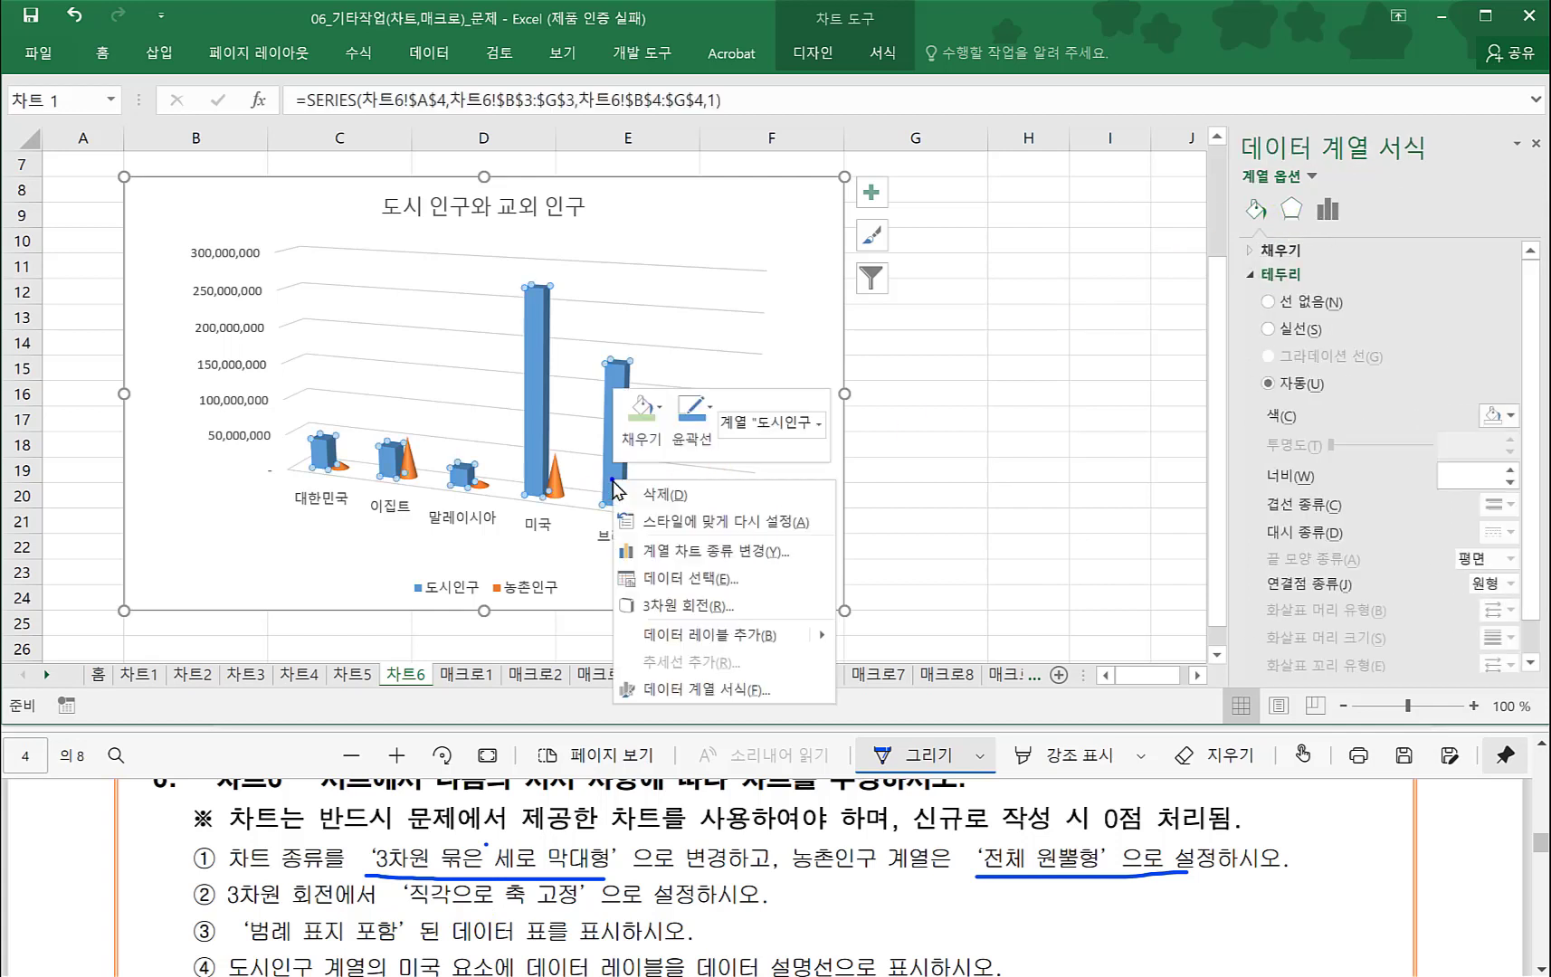
click(688, 605)
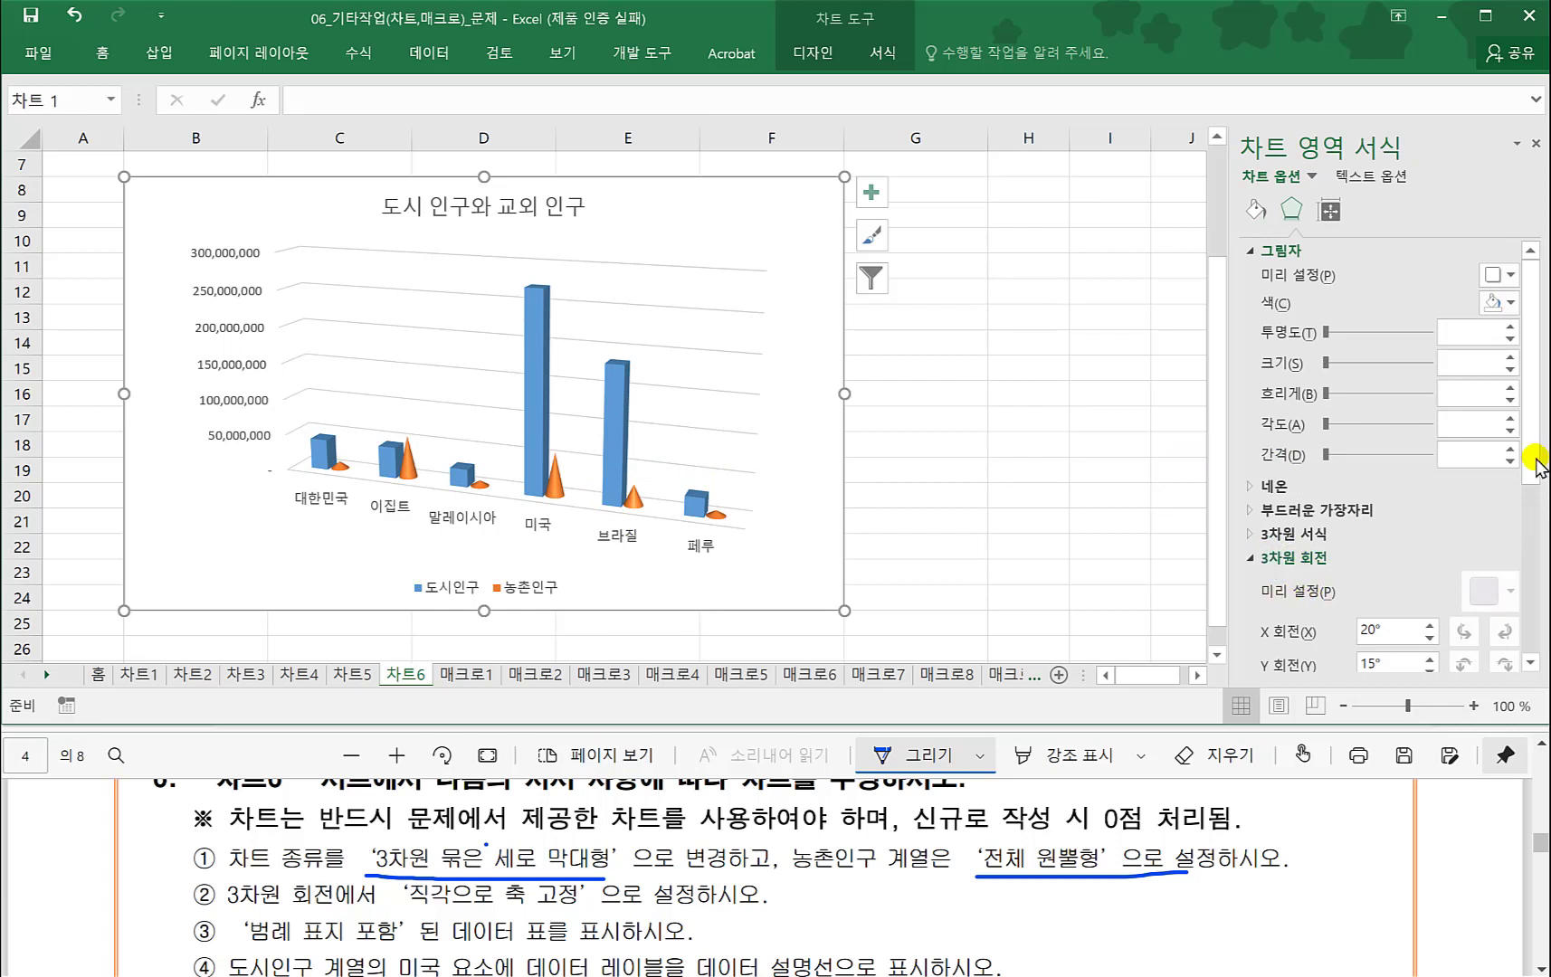
drag(1531, 452, 1534, 595)
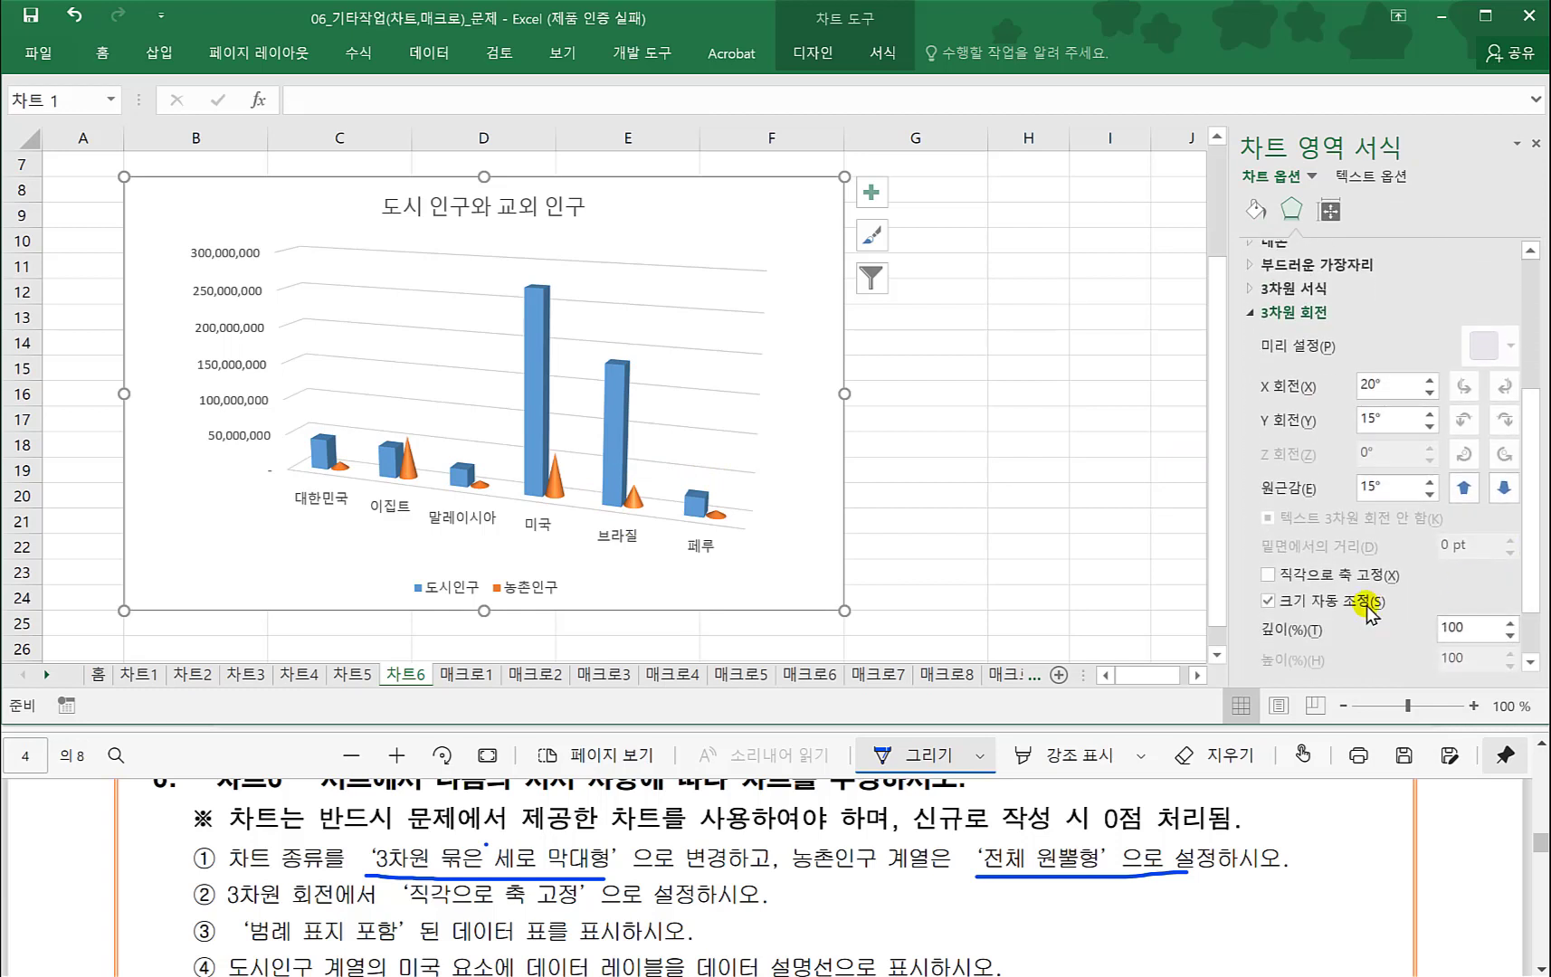
click(1268, 575)
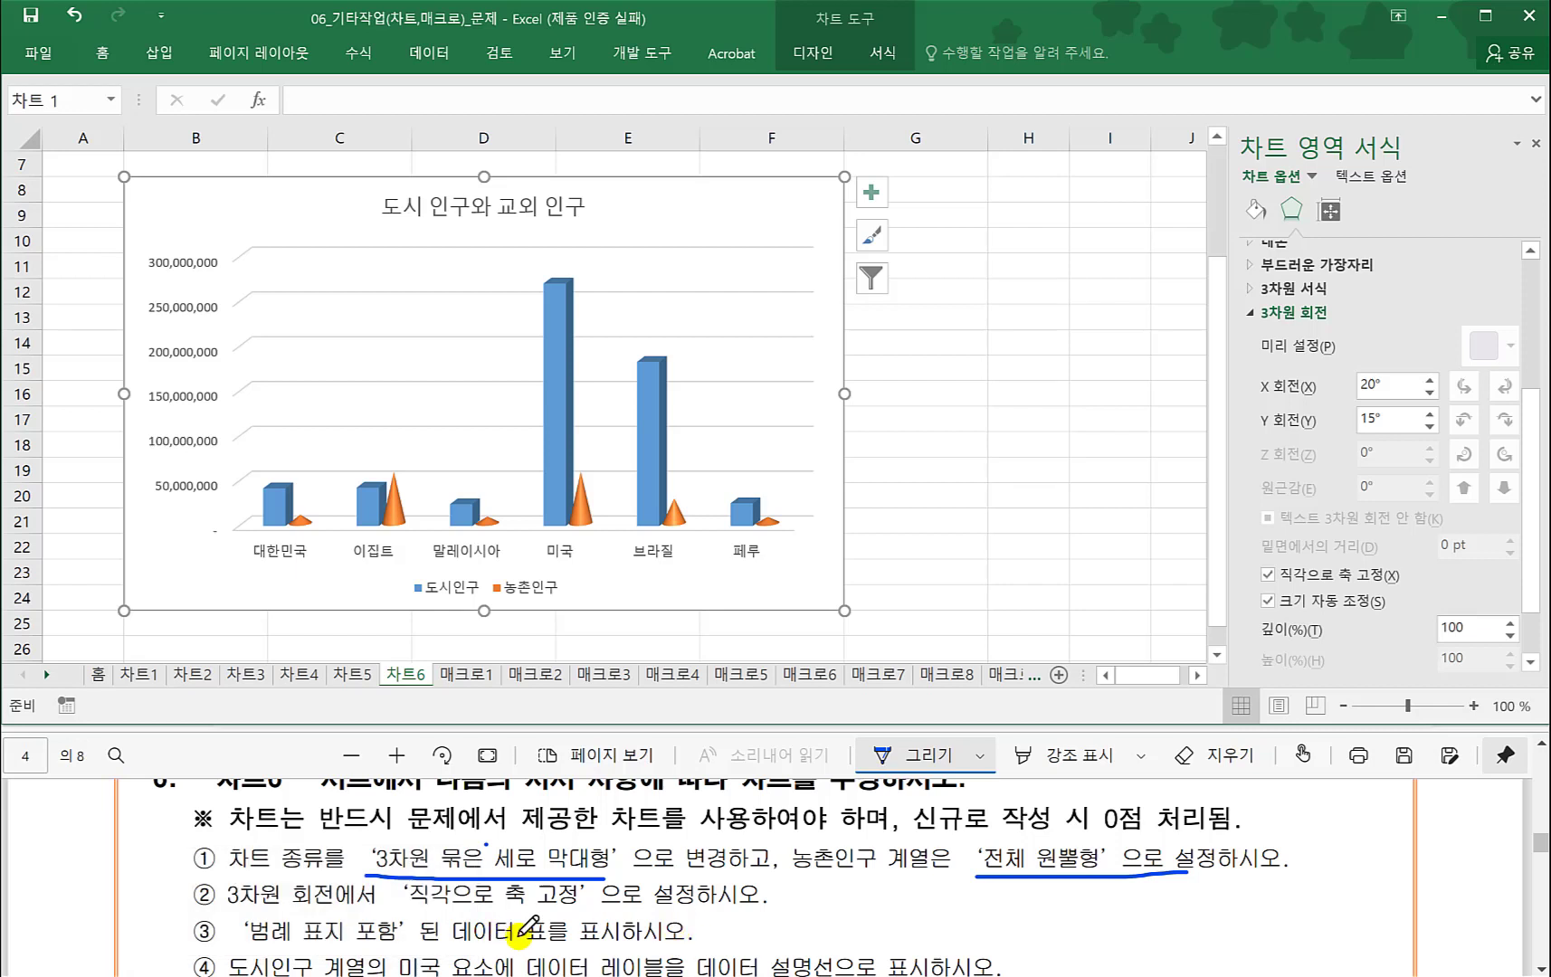
- Add a data table to the chart with the 범례 표지 포함 option
click(872, 192)
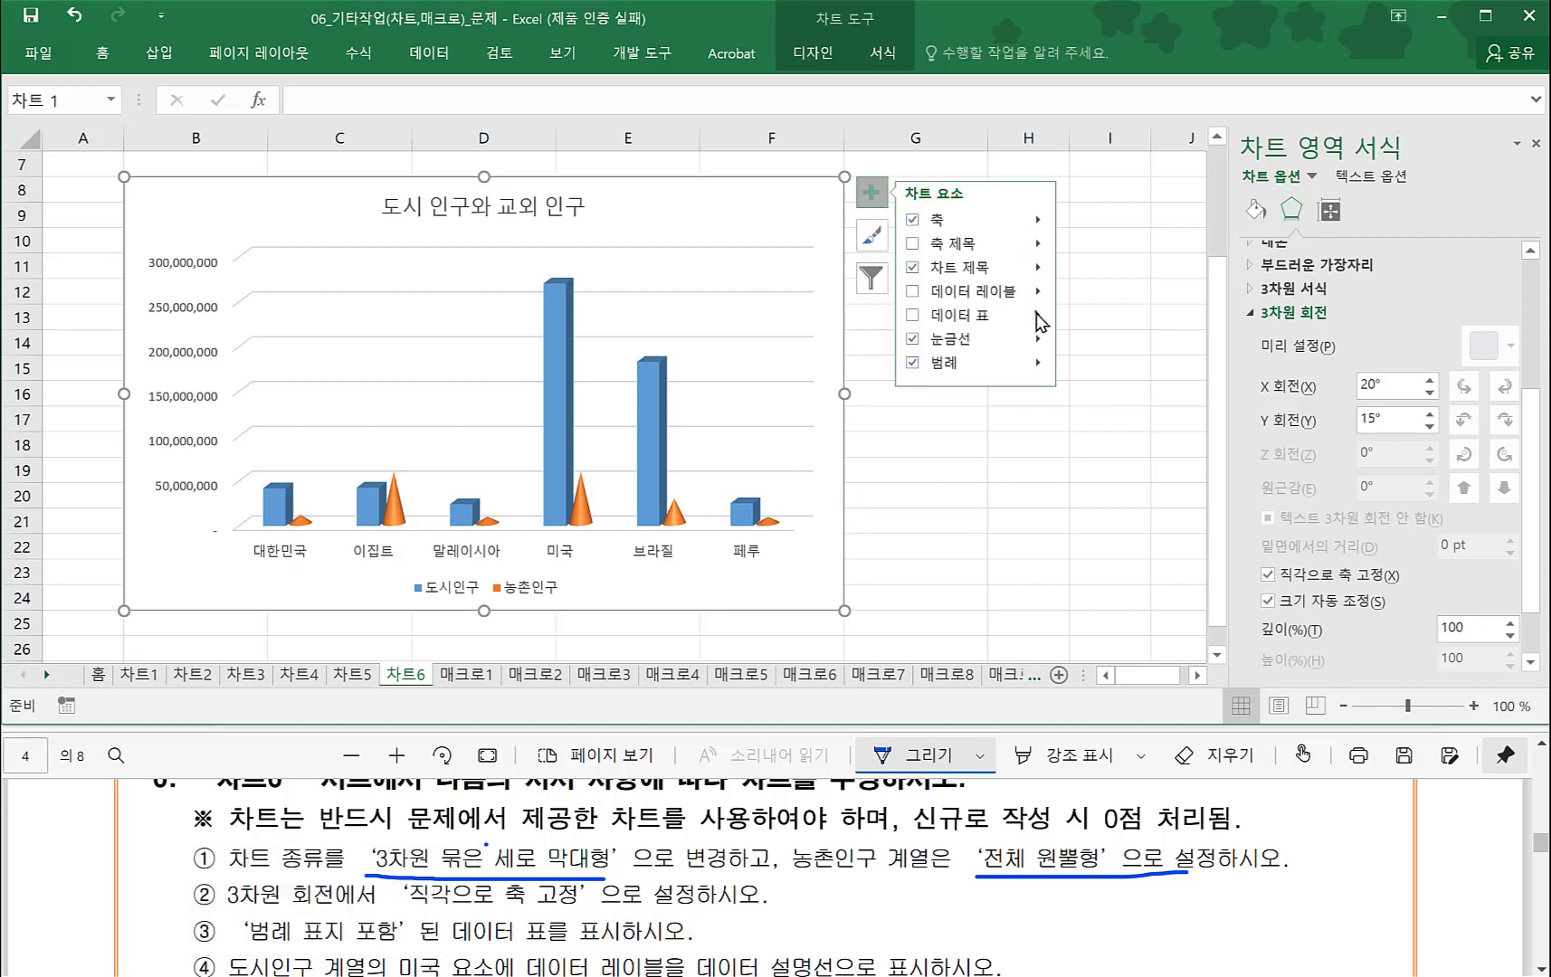
click(1038, 317)
click(1120, 324)
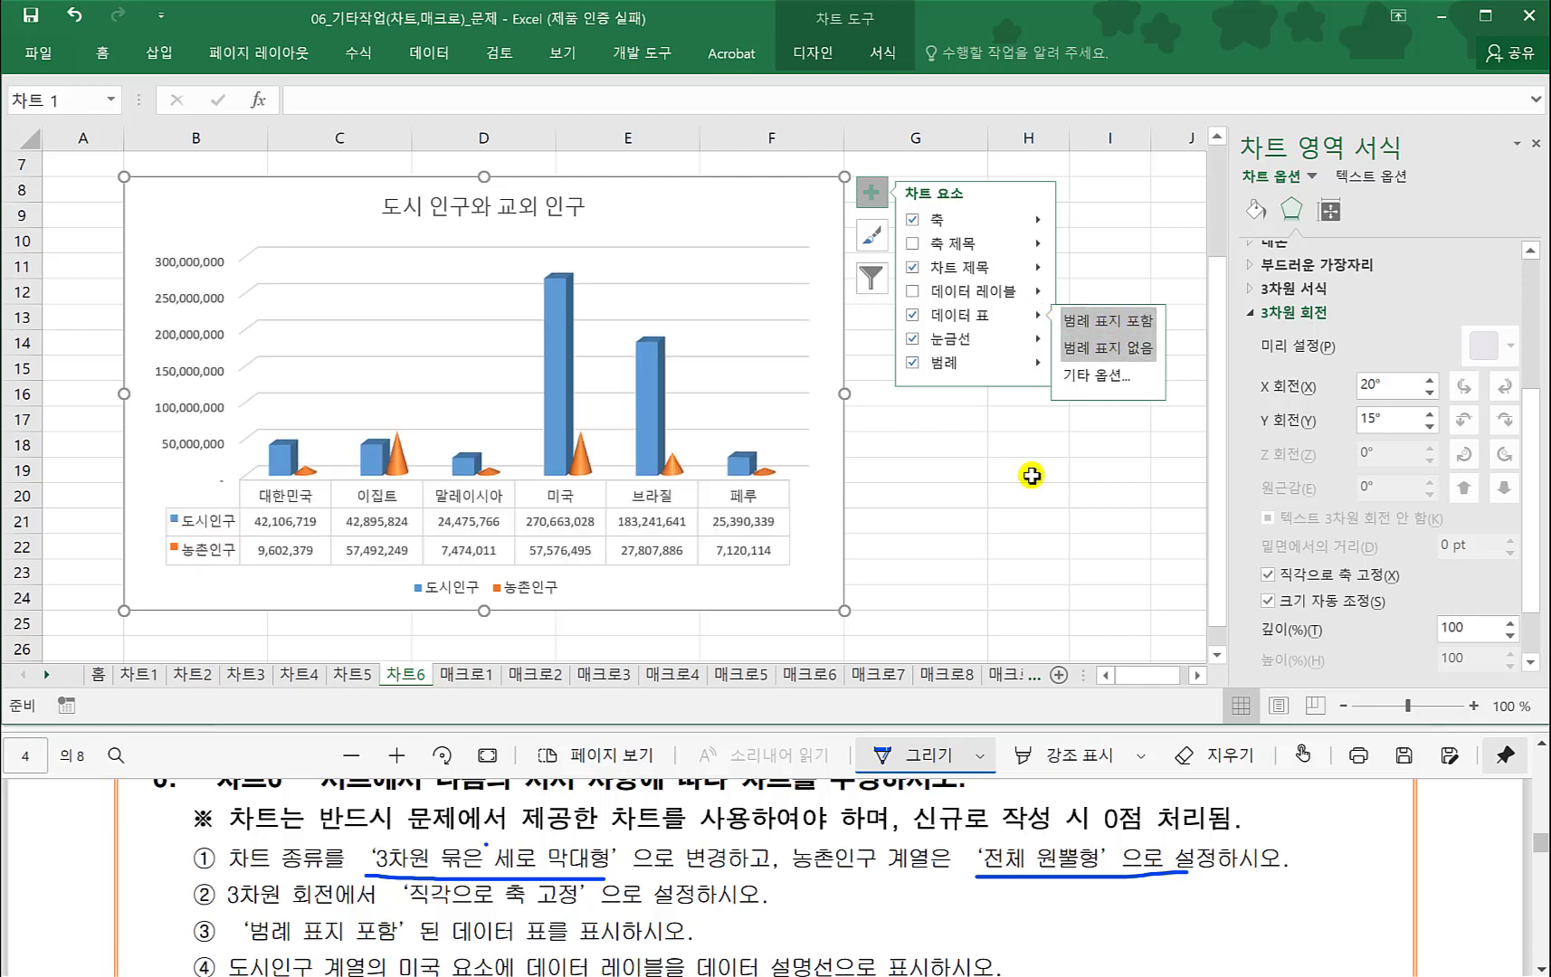
click(1007, 547)
- Bring instruction ④ into view and add a 데이터 설명선 data label to only the 미국 element of the 도시인구 series
click(591, 921)
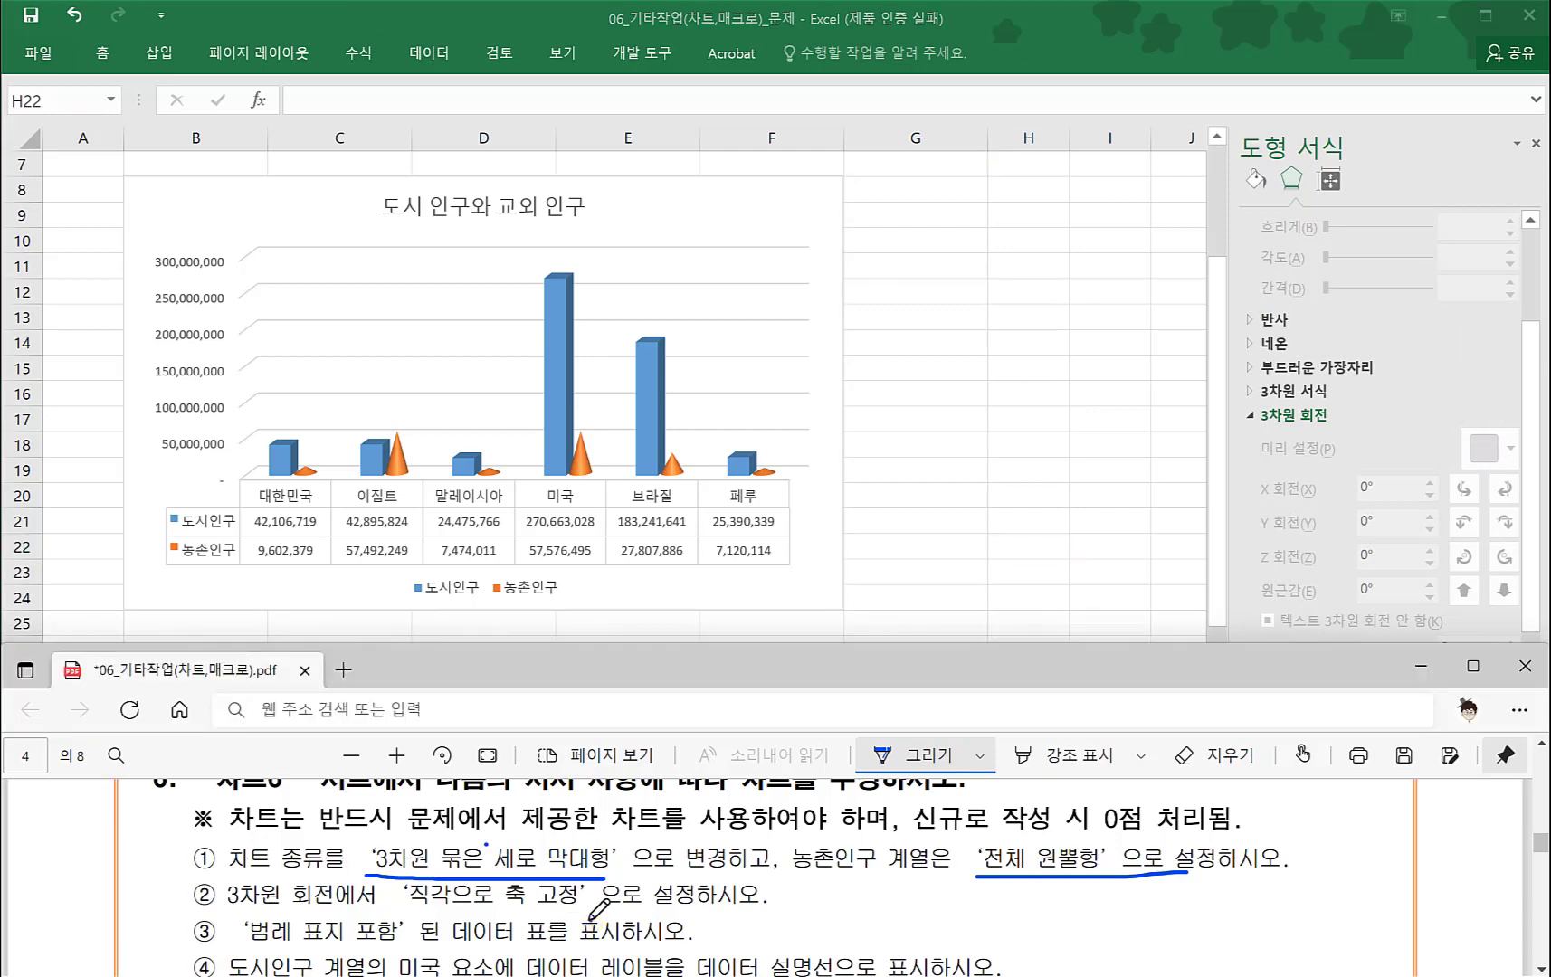
scroll(602, 909, down, 1)
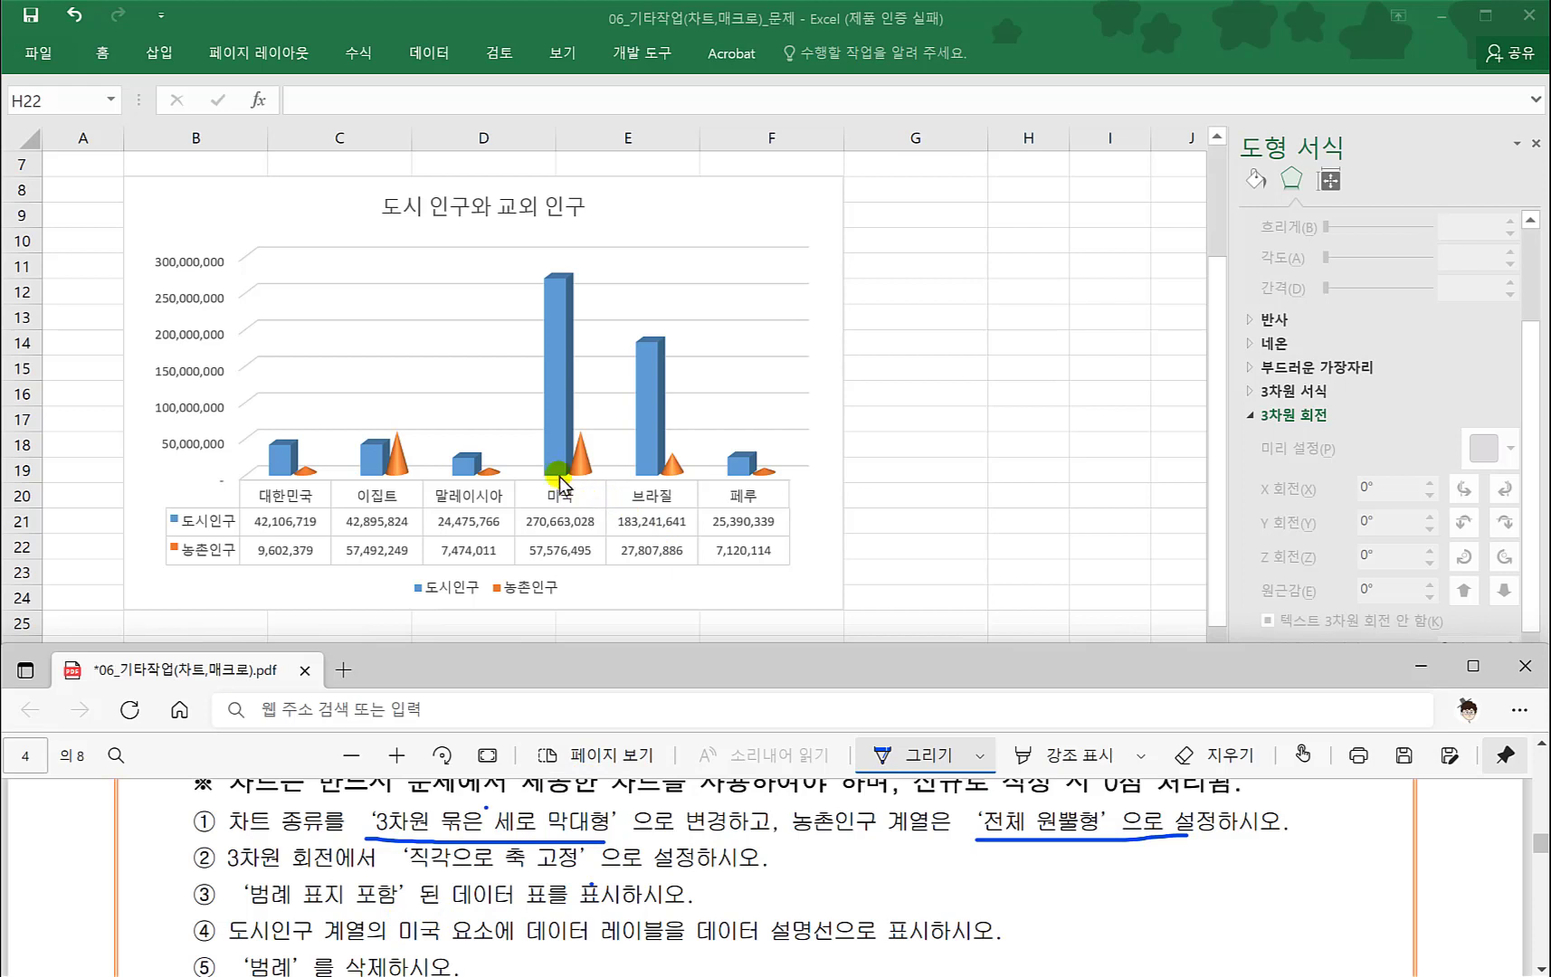
click(556, 396)
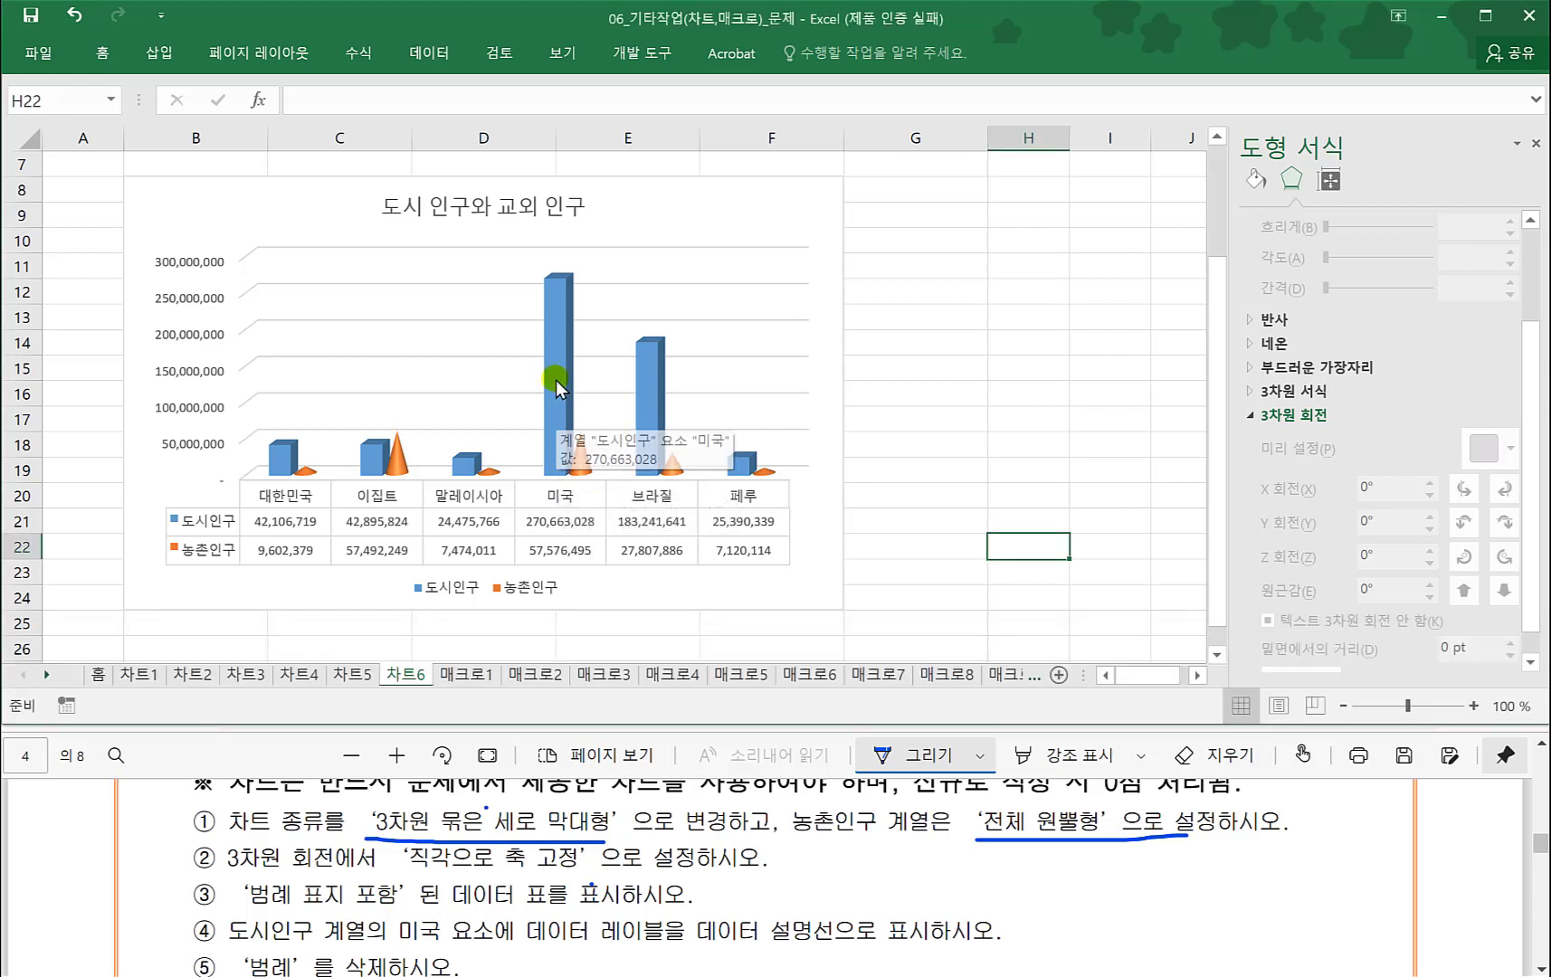
click(557, 361)
click(557, 361)
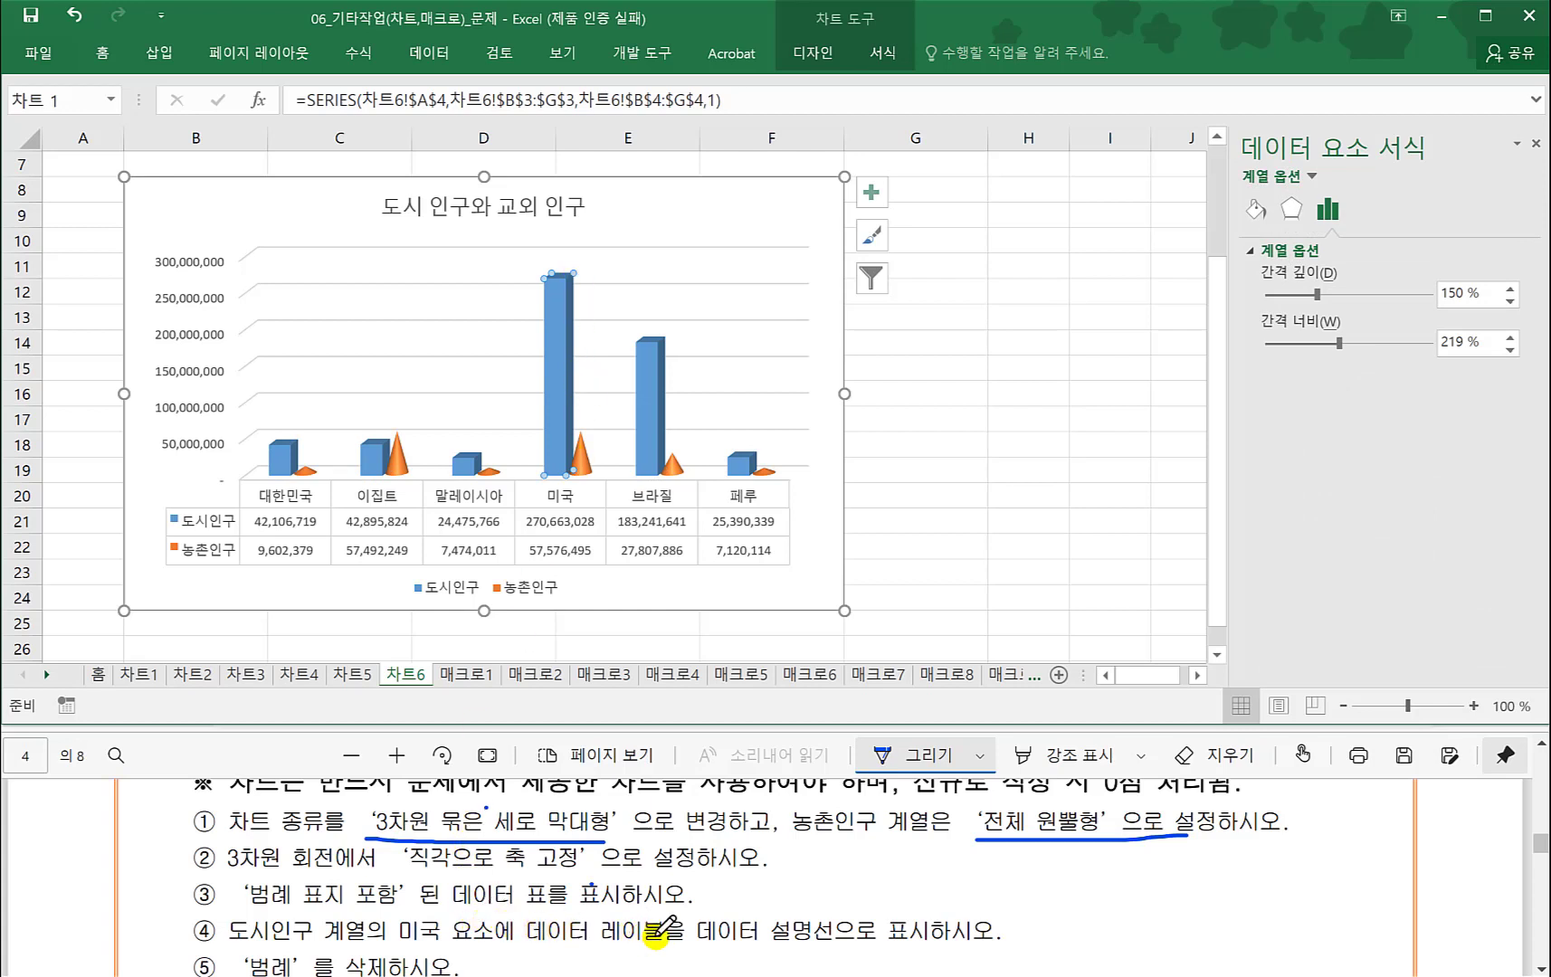
click(879, 201)
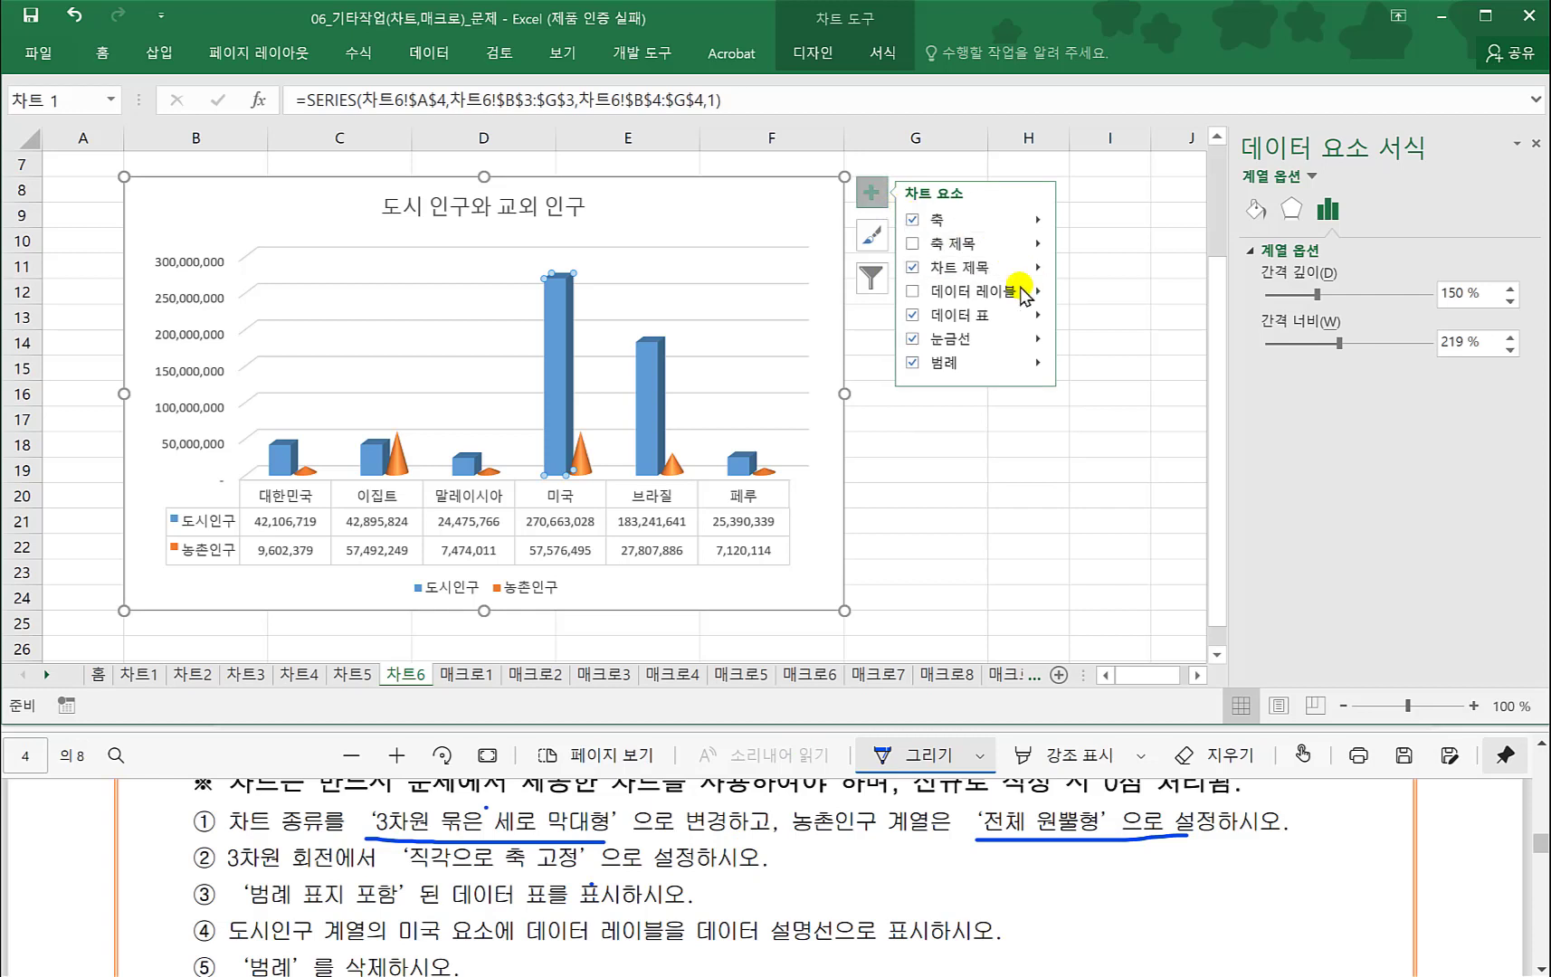
click(1040, 294)
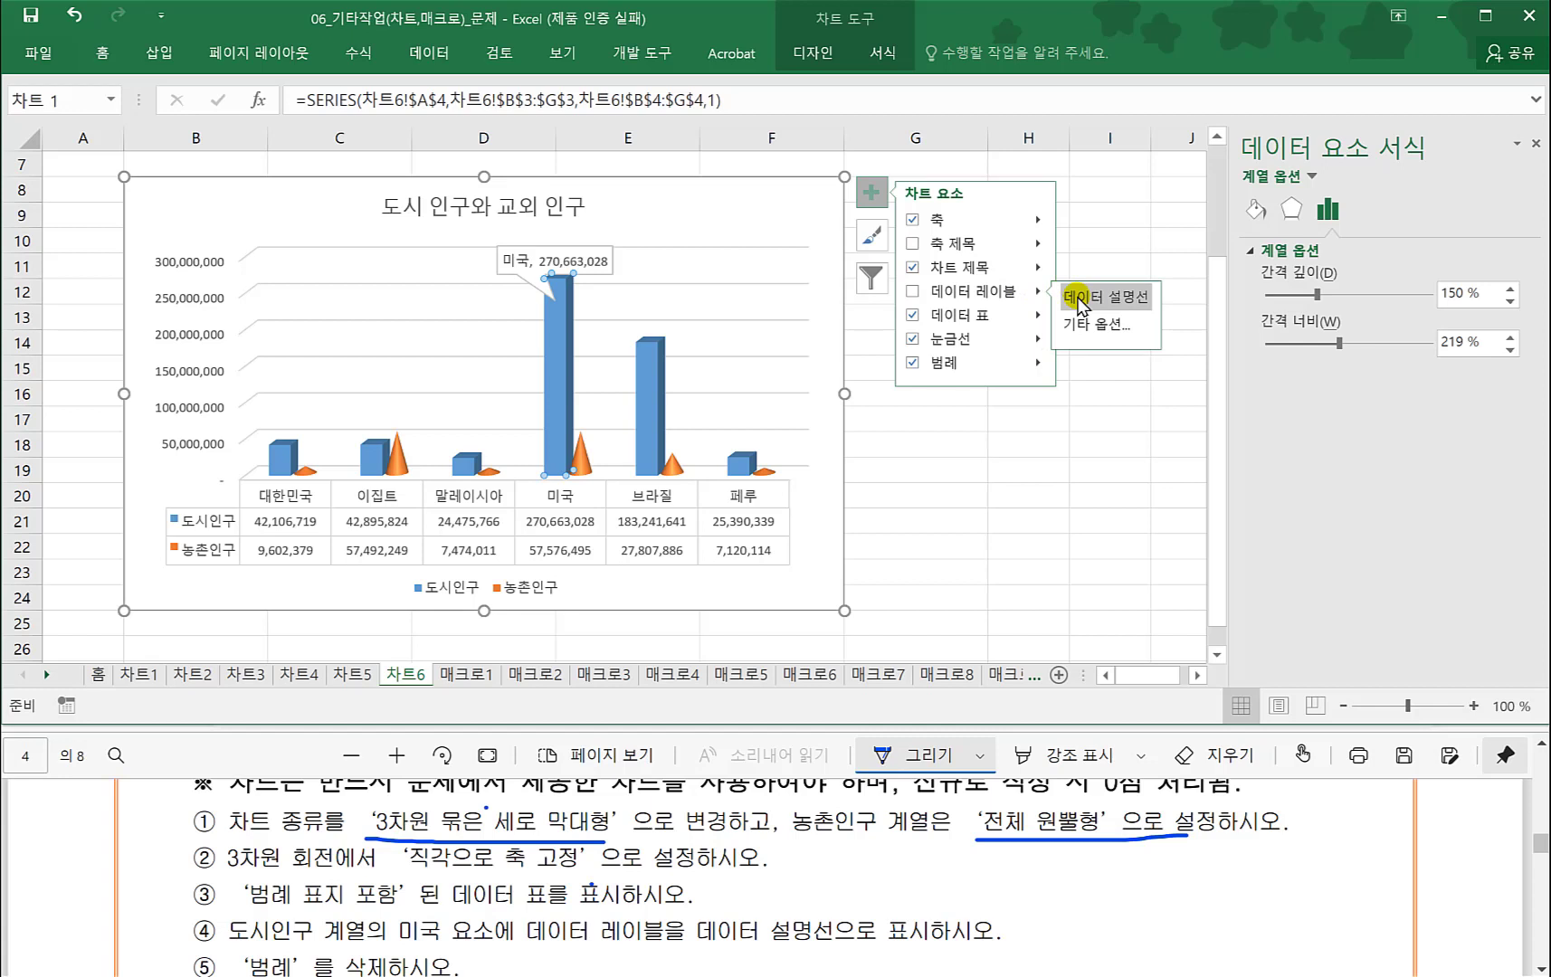
click(1077, 299)
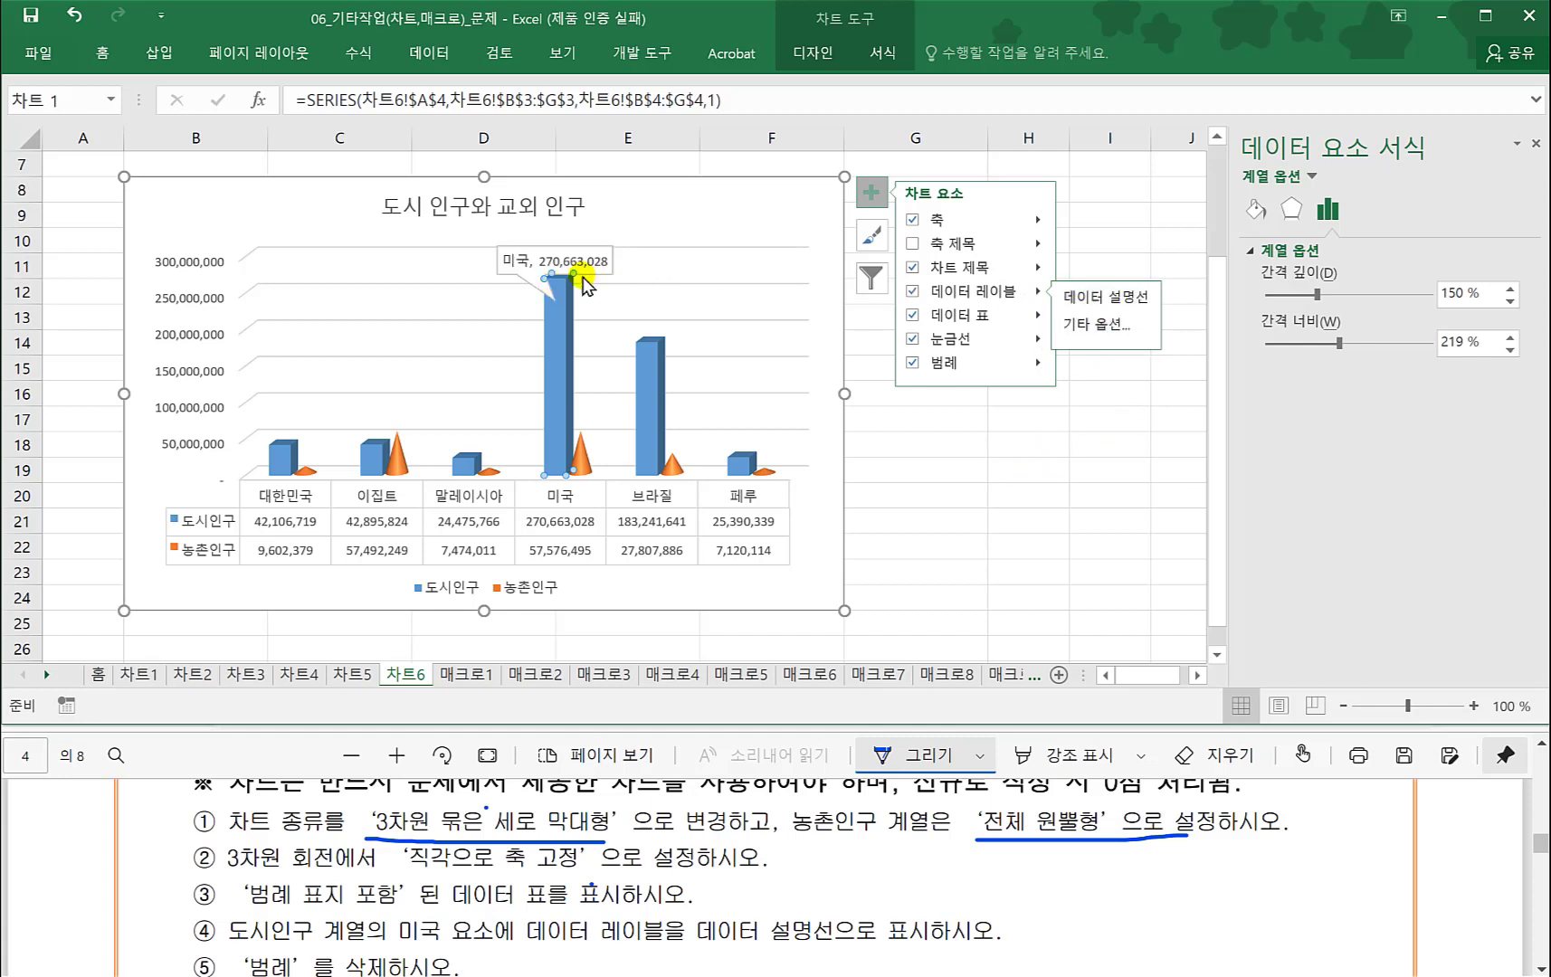
- Remove the 범례 from the 도시 인구와 교외 인구 chart
click(953, 464)
click(953, 465)
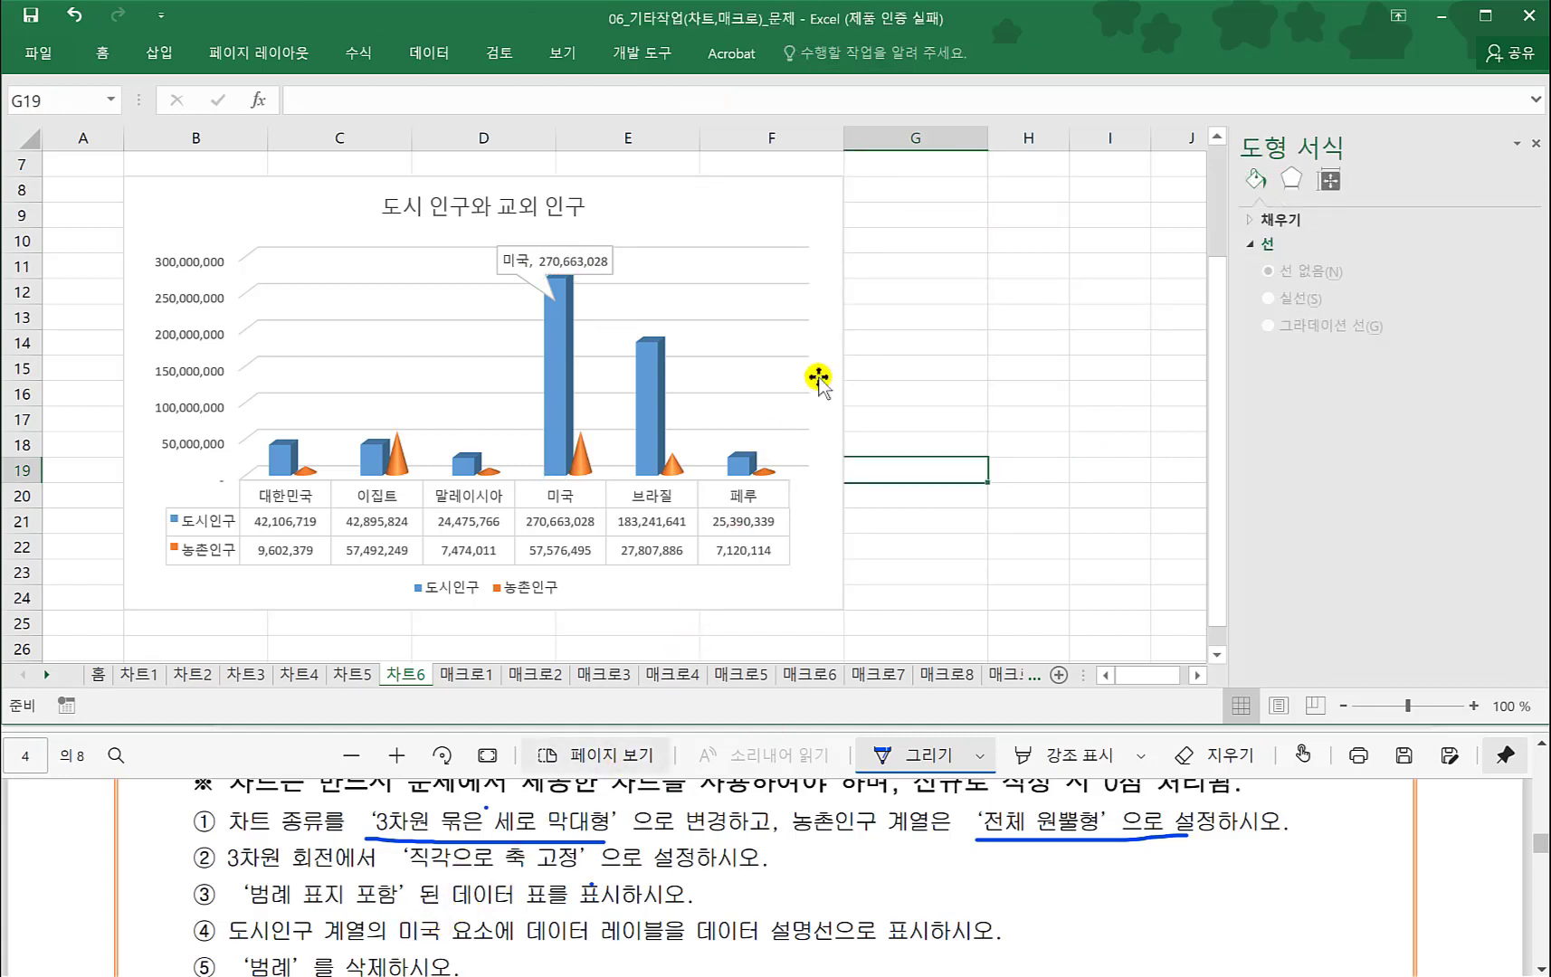
click(820, 306)
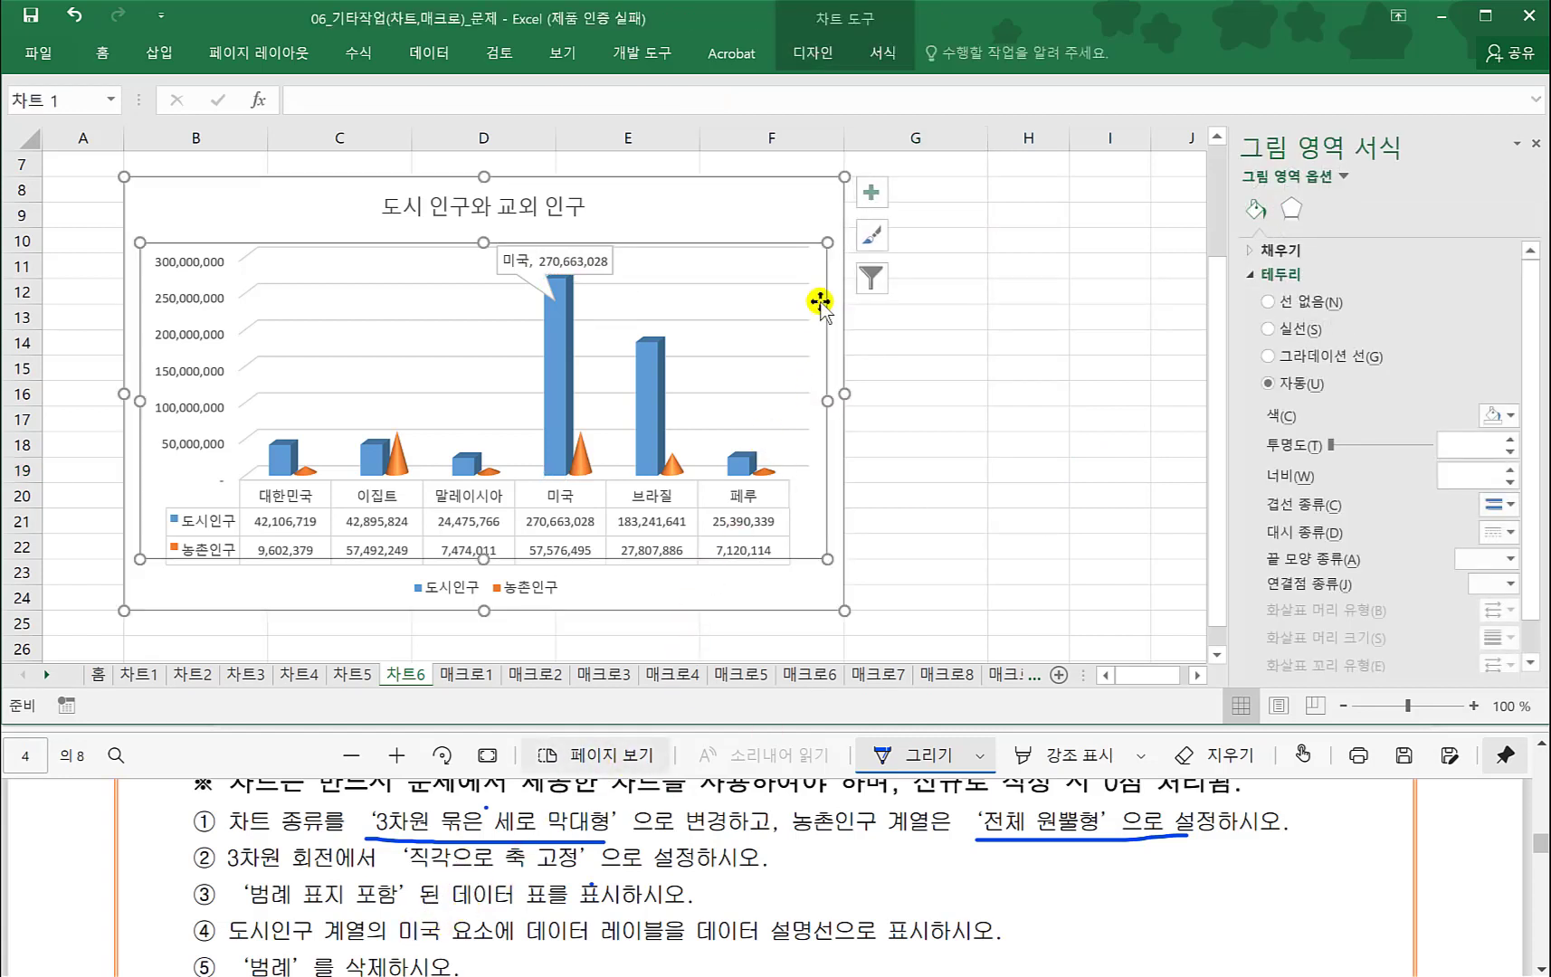
click(807, 262)
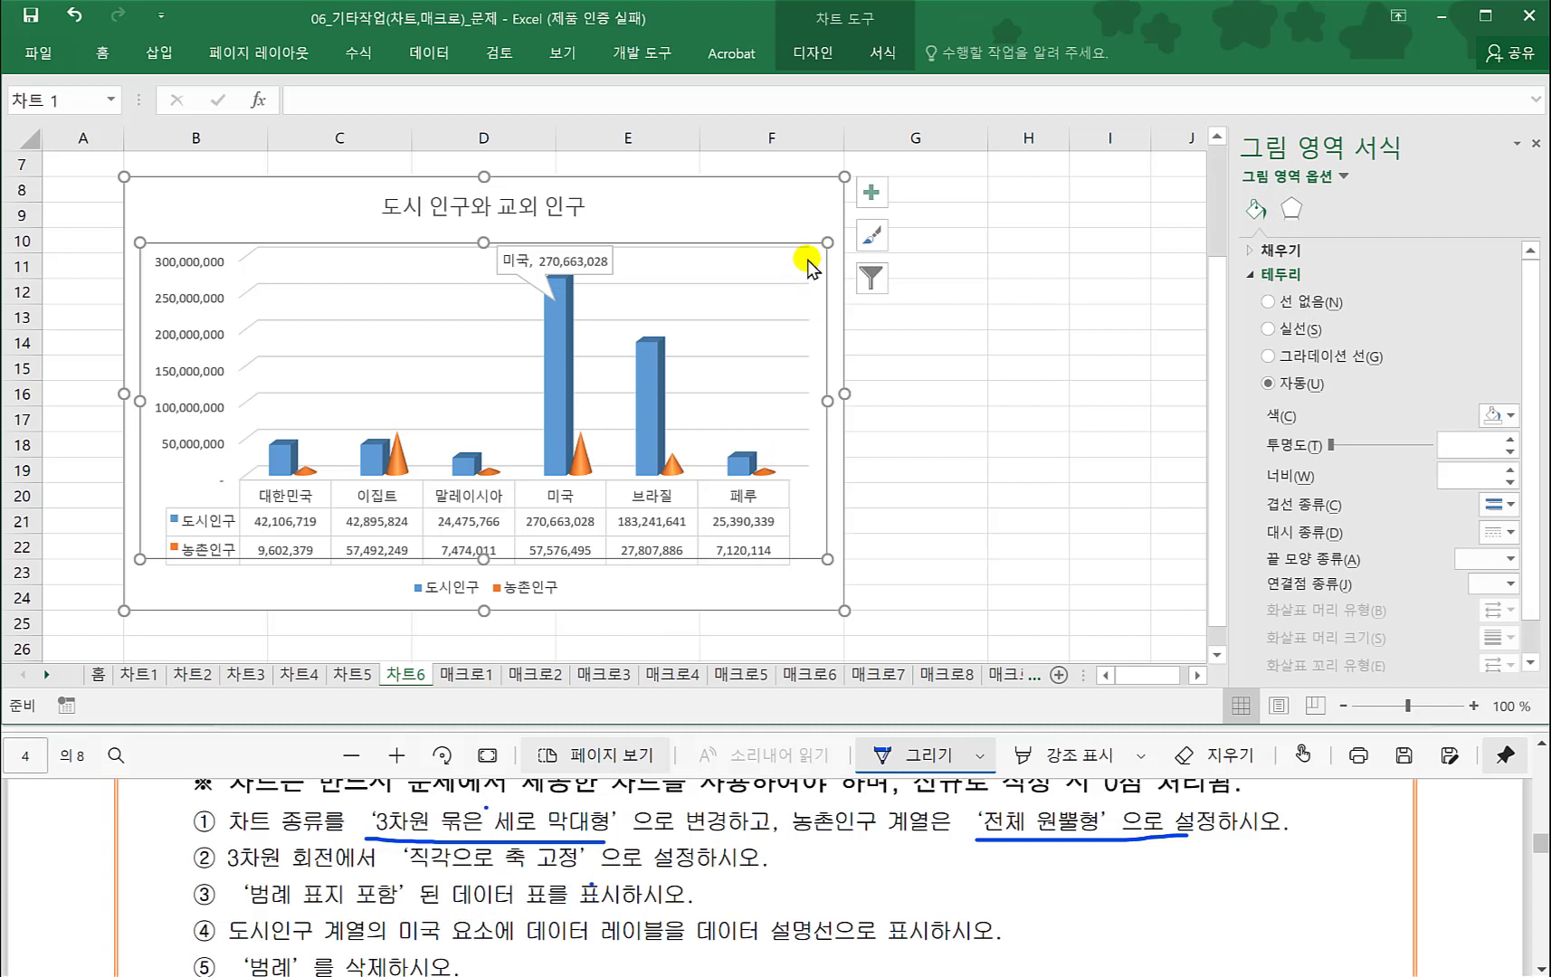
click(872, 193)
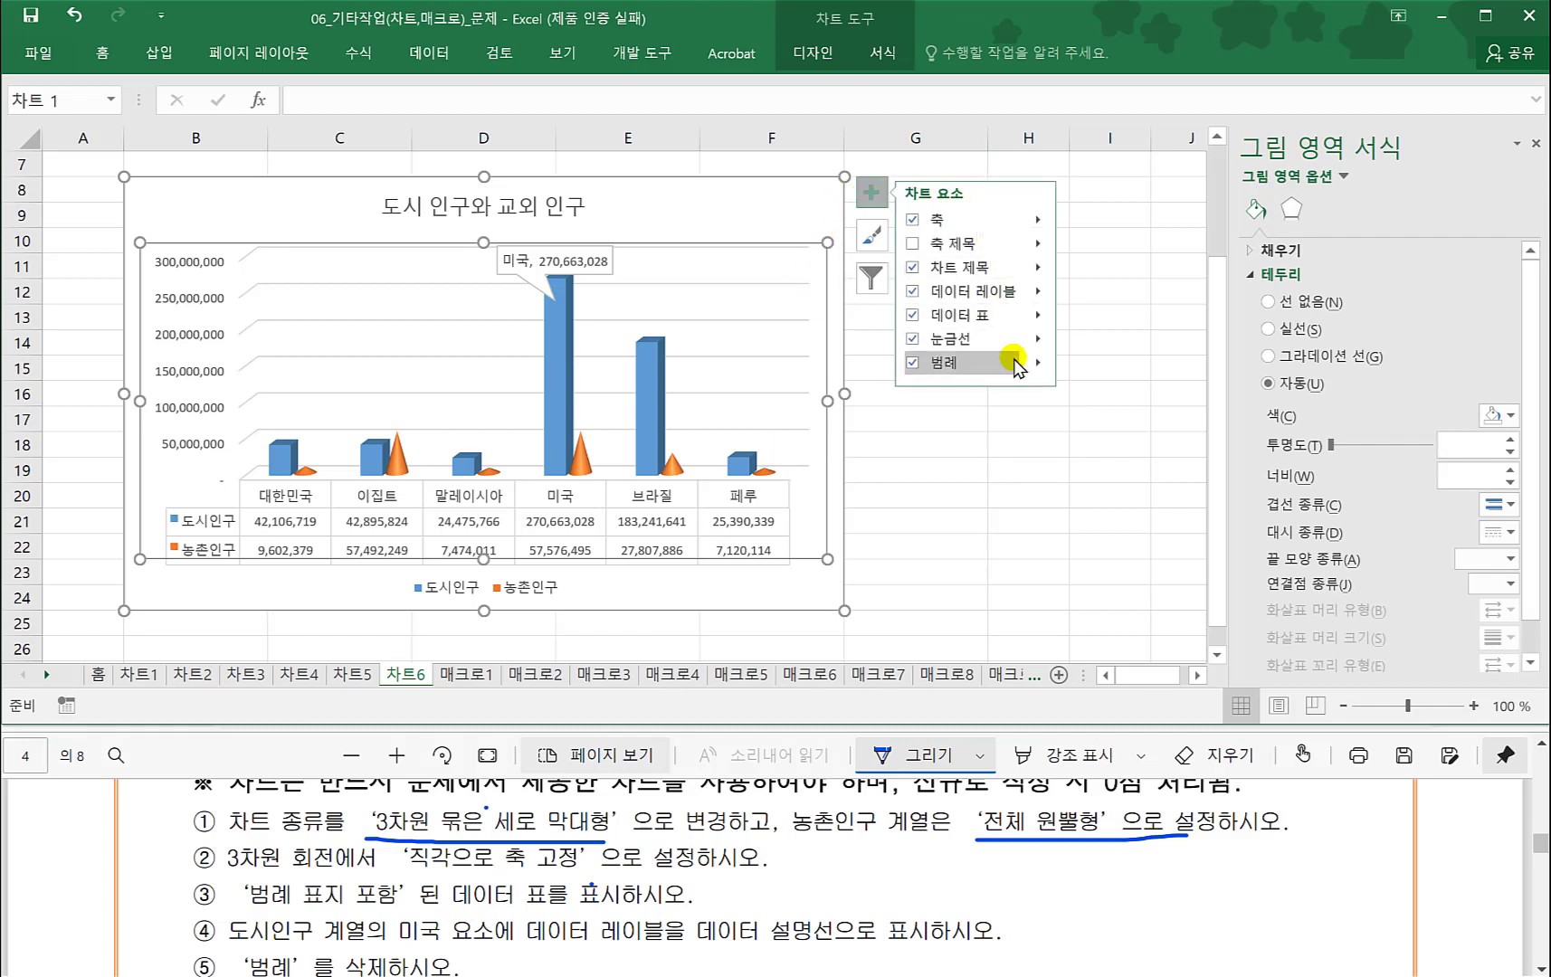
click(1037, 366)
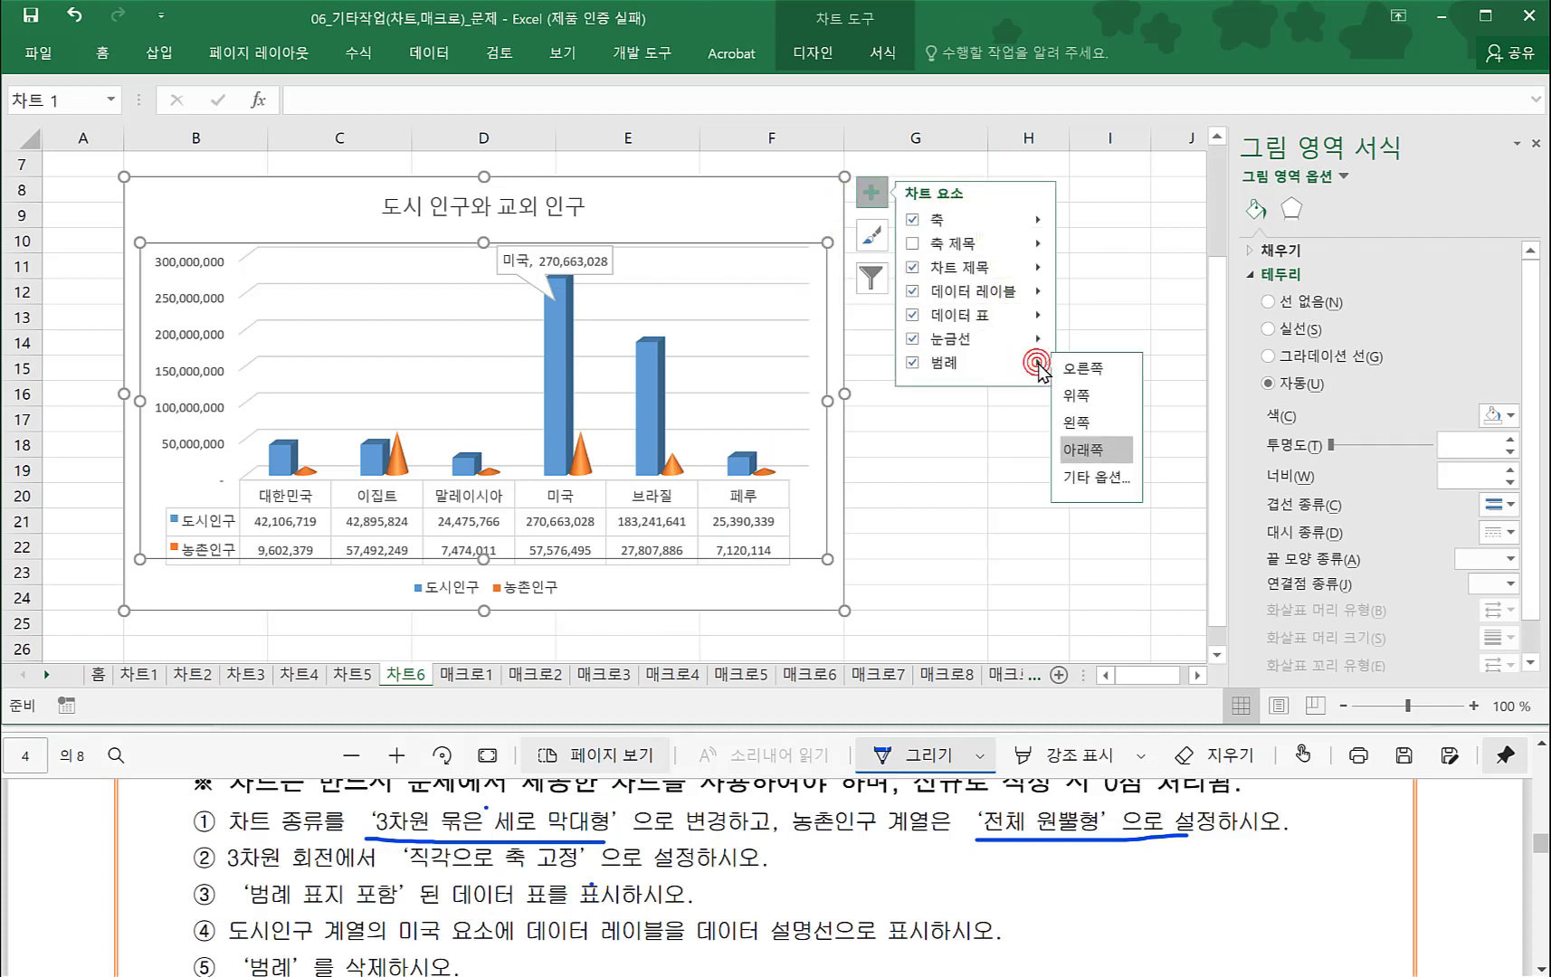
click(913, 363)
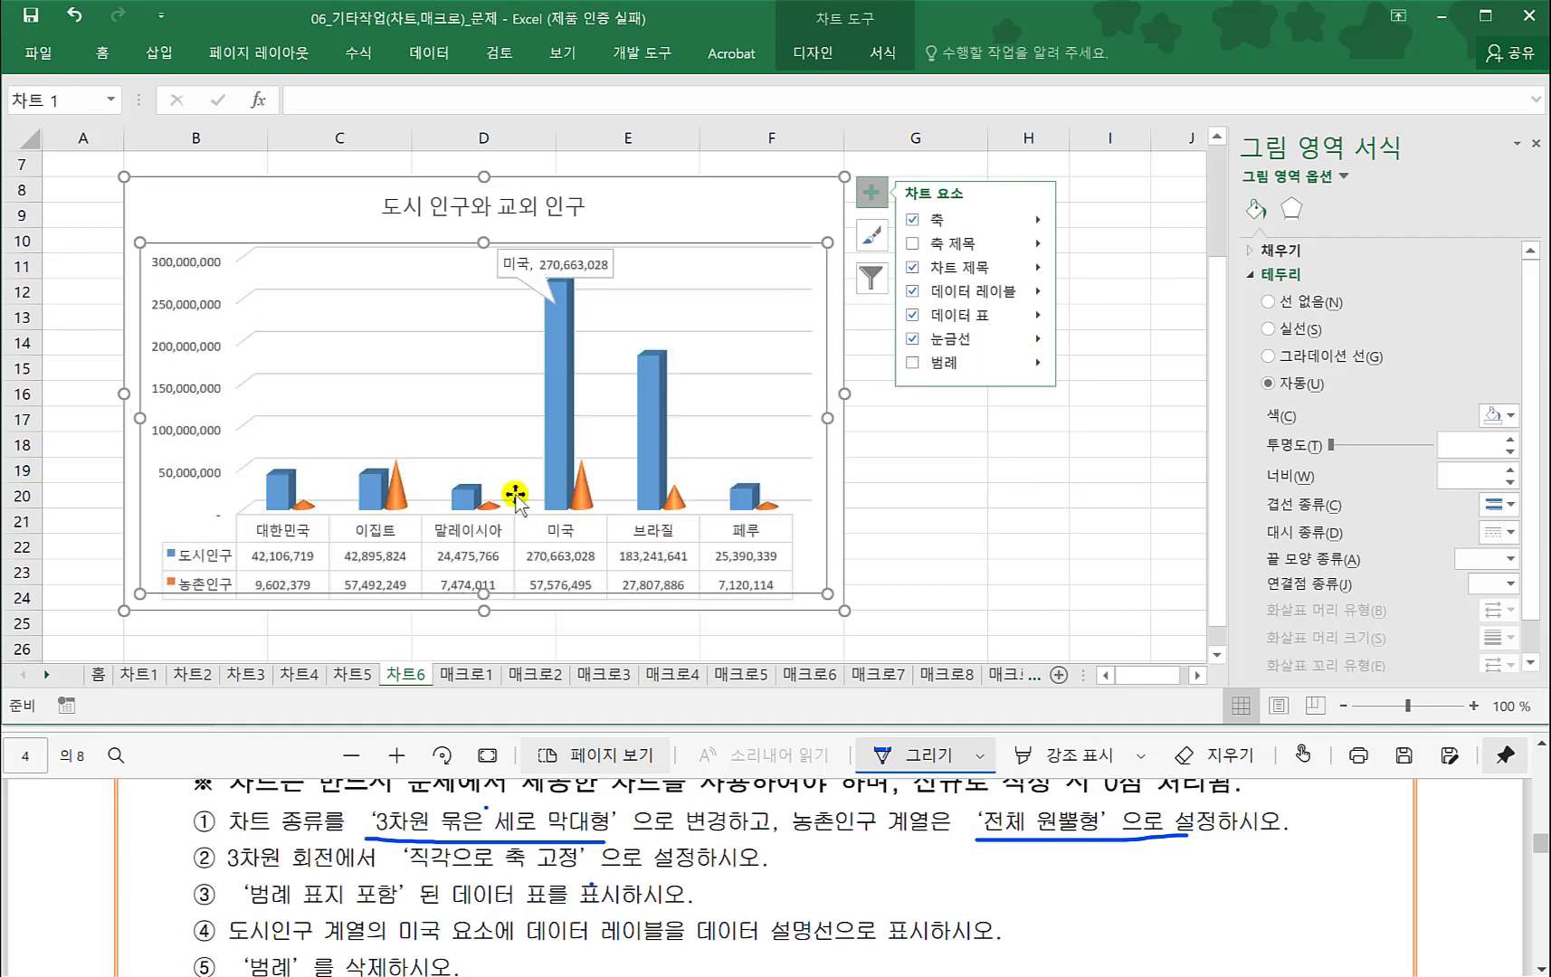
click(912, 361)
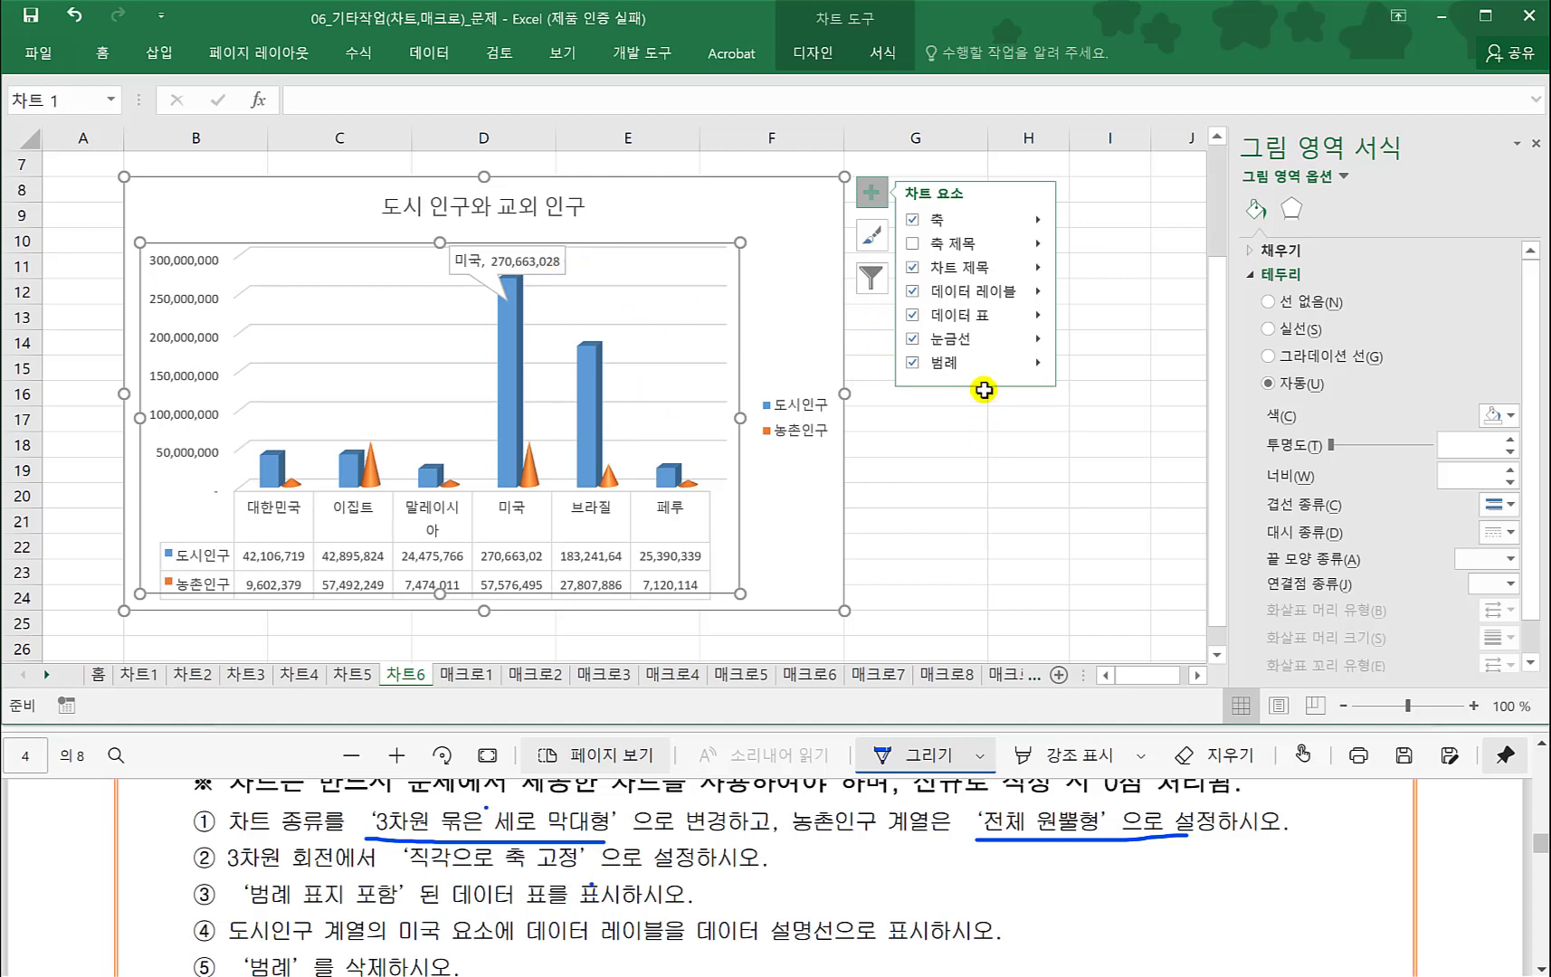
click(927, 366)
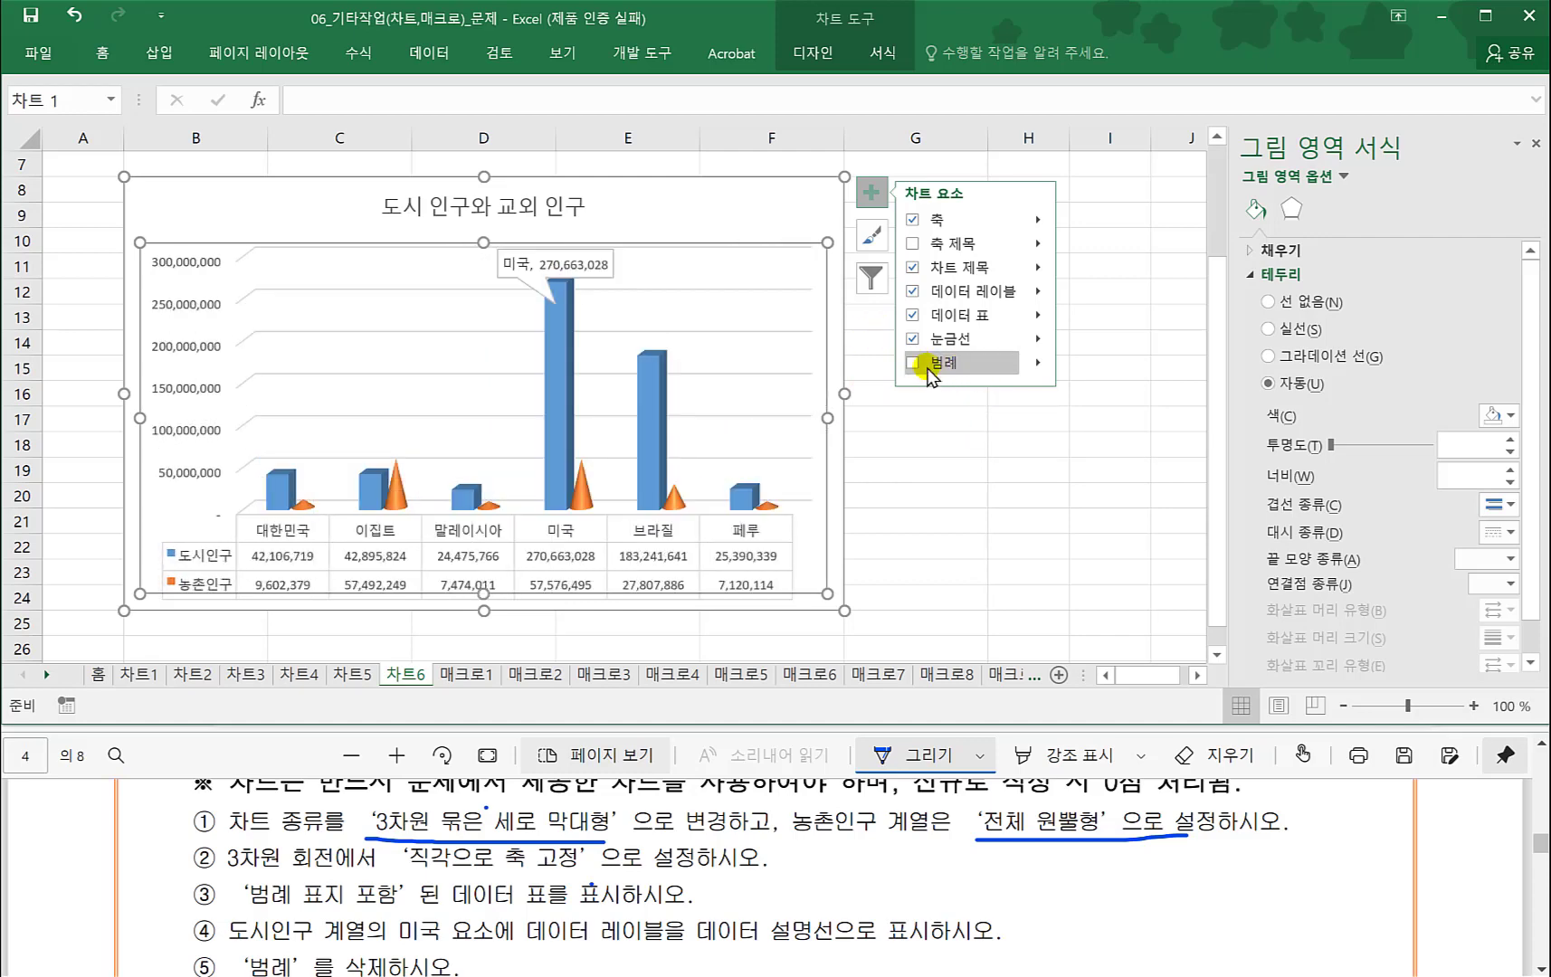
click(914, 363)
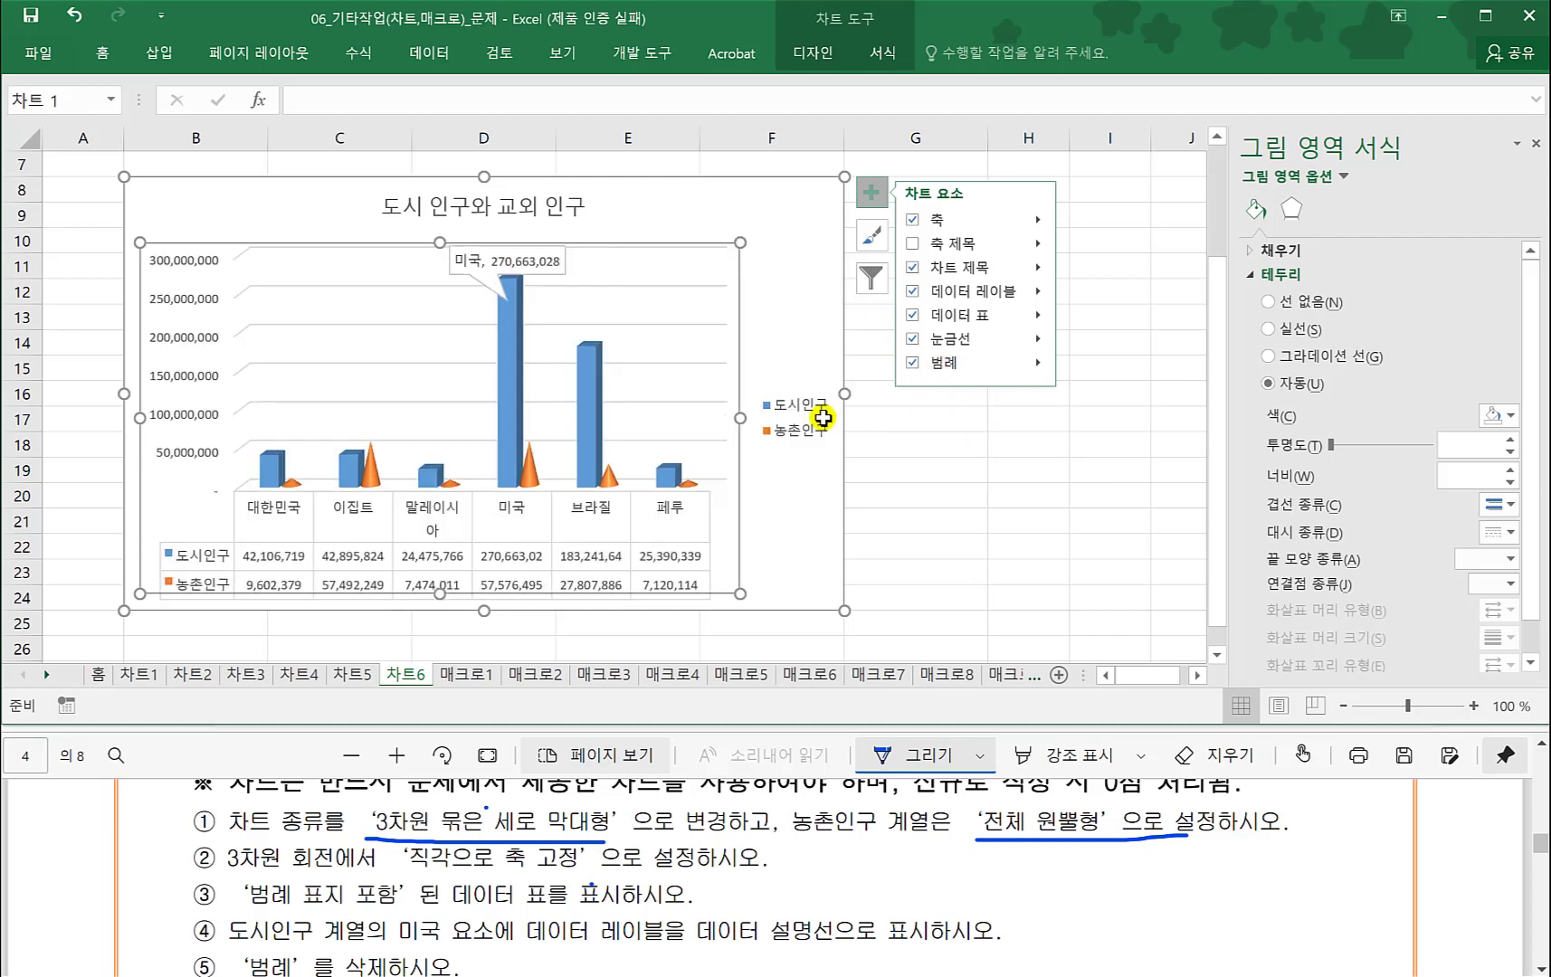
click(914, 364)
- Deselect the chart and compare it with the finished example chart for problem 6 in the PDF
click(1006, 471)
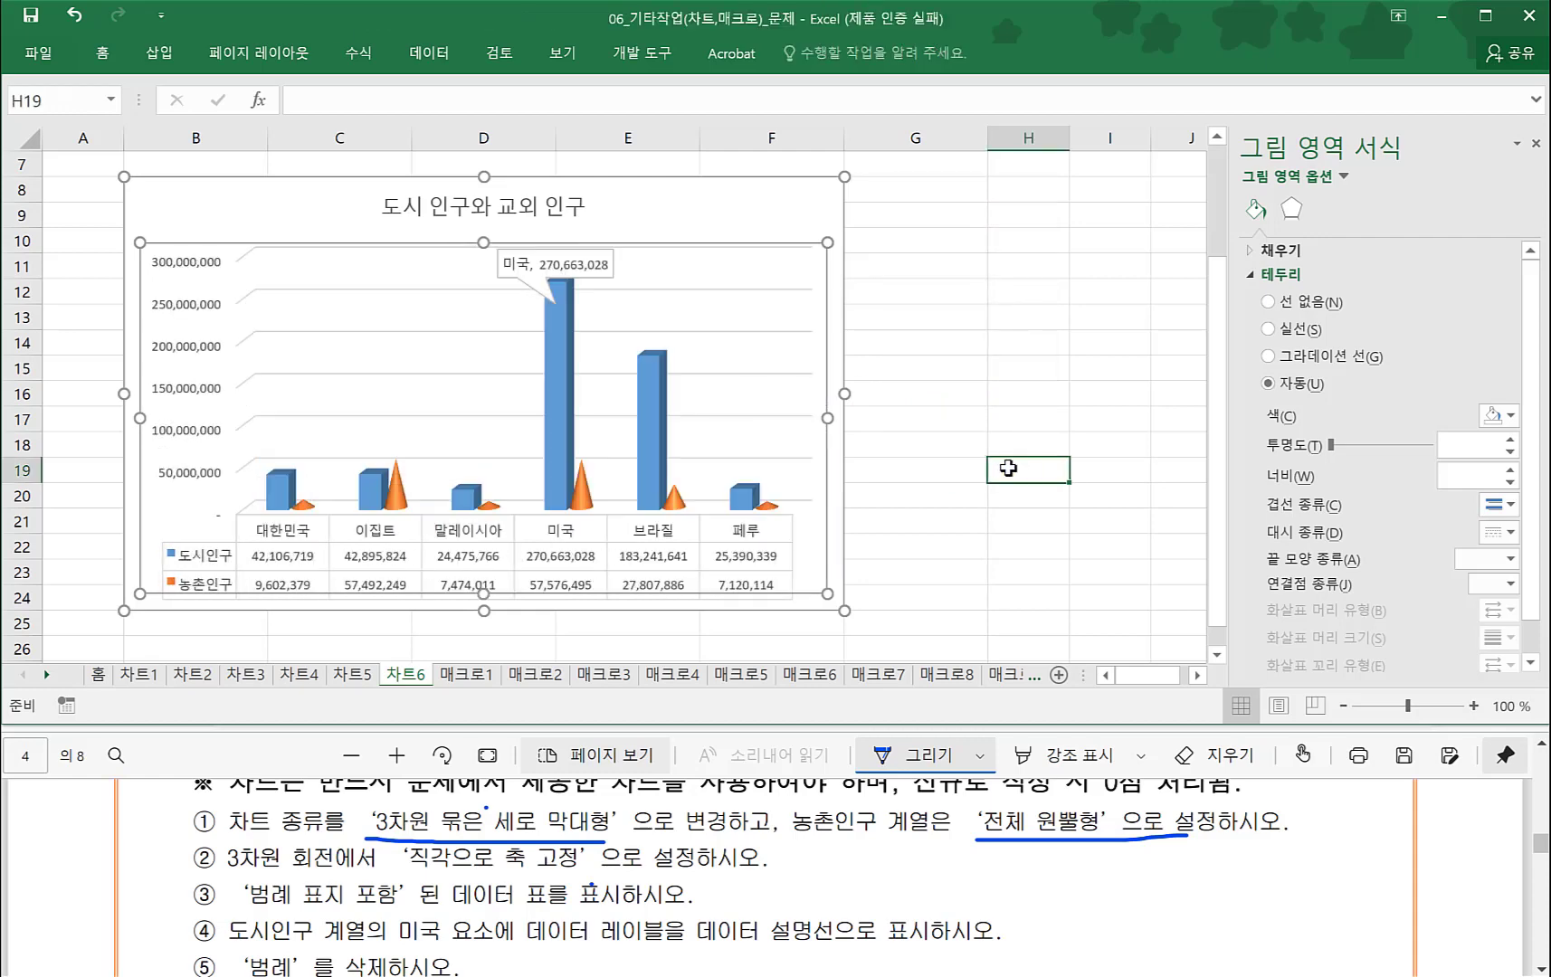
click(999, 475)
click(667, 864)
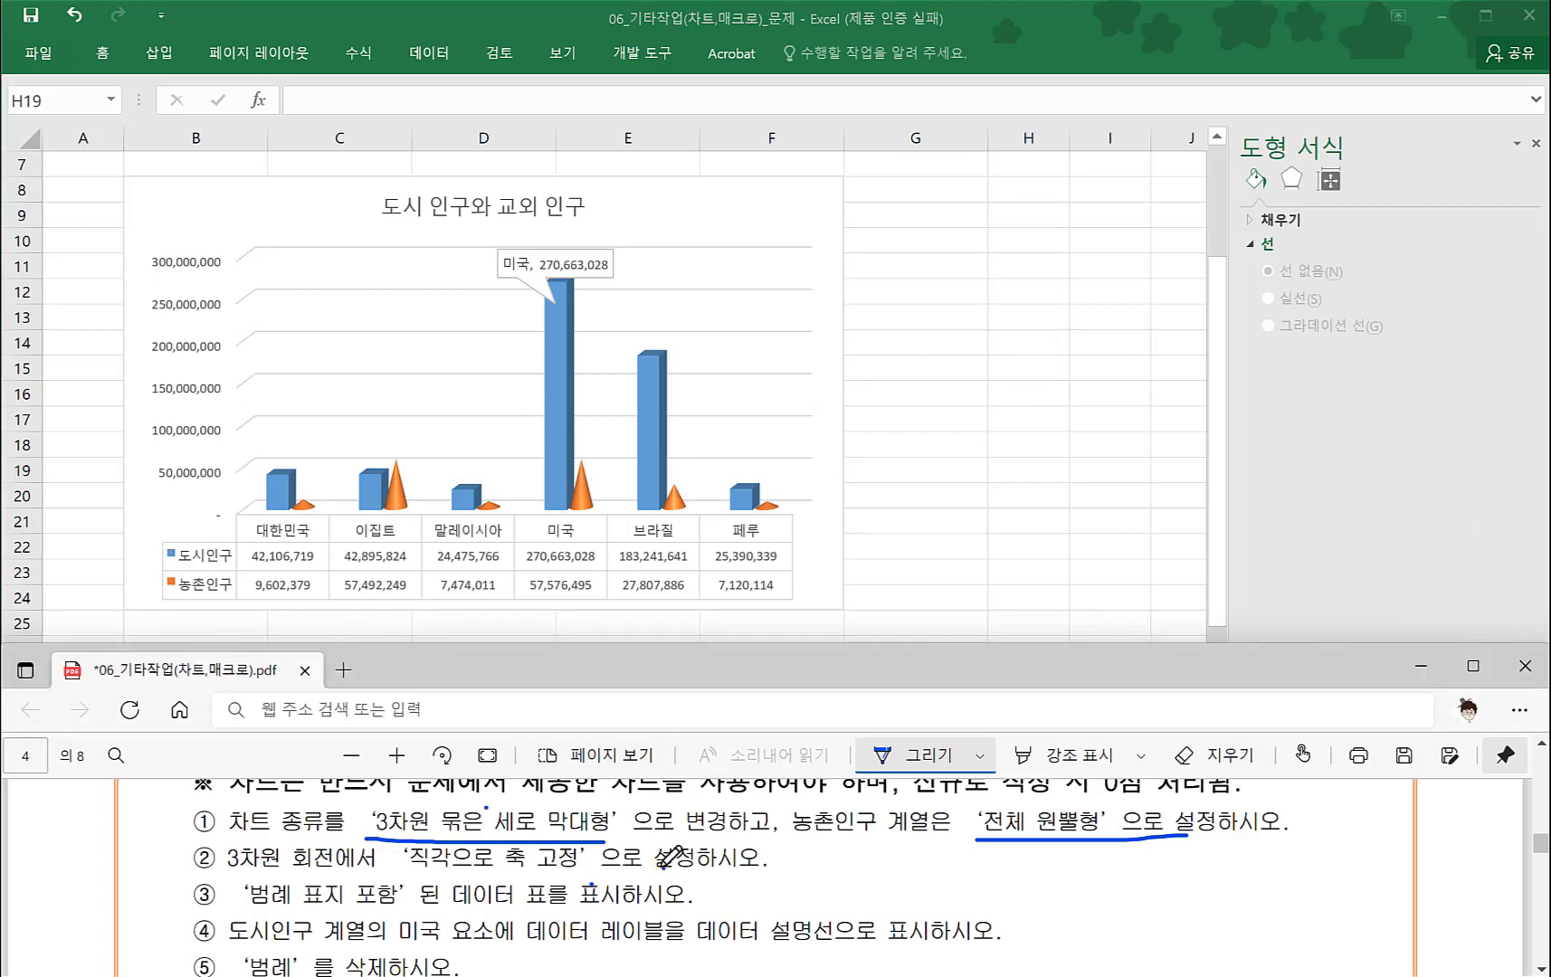
scroll(668, 869, down, 5)
scroll(668, 867, down, 4)
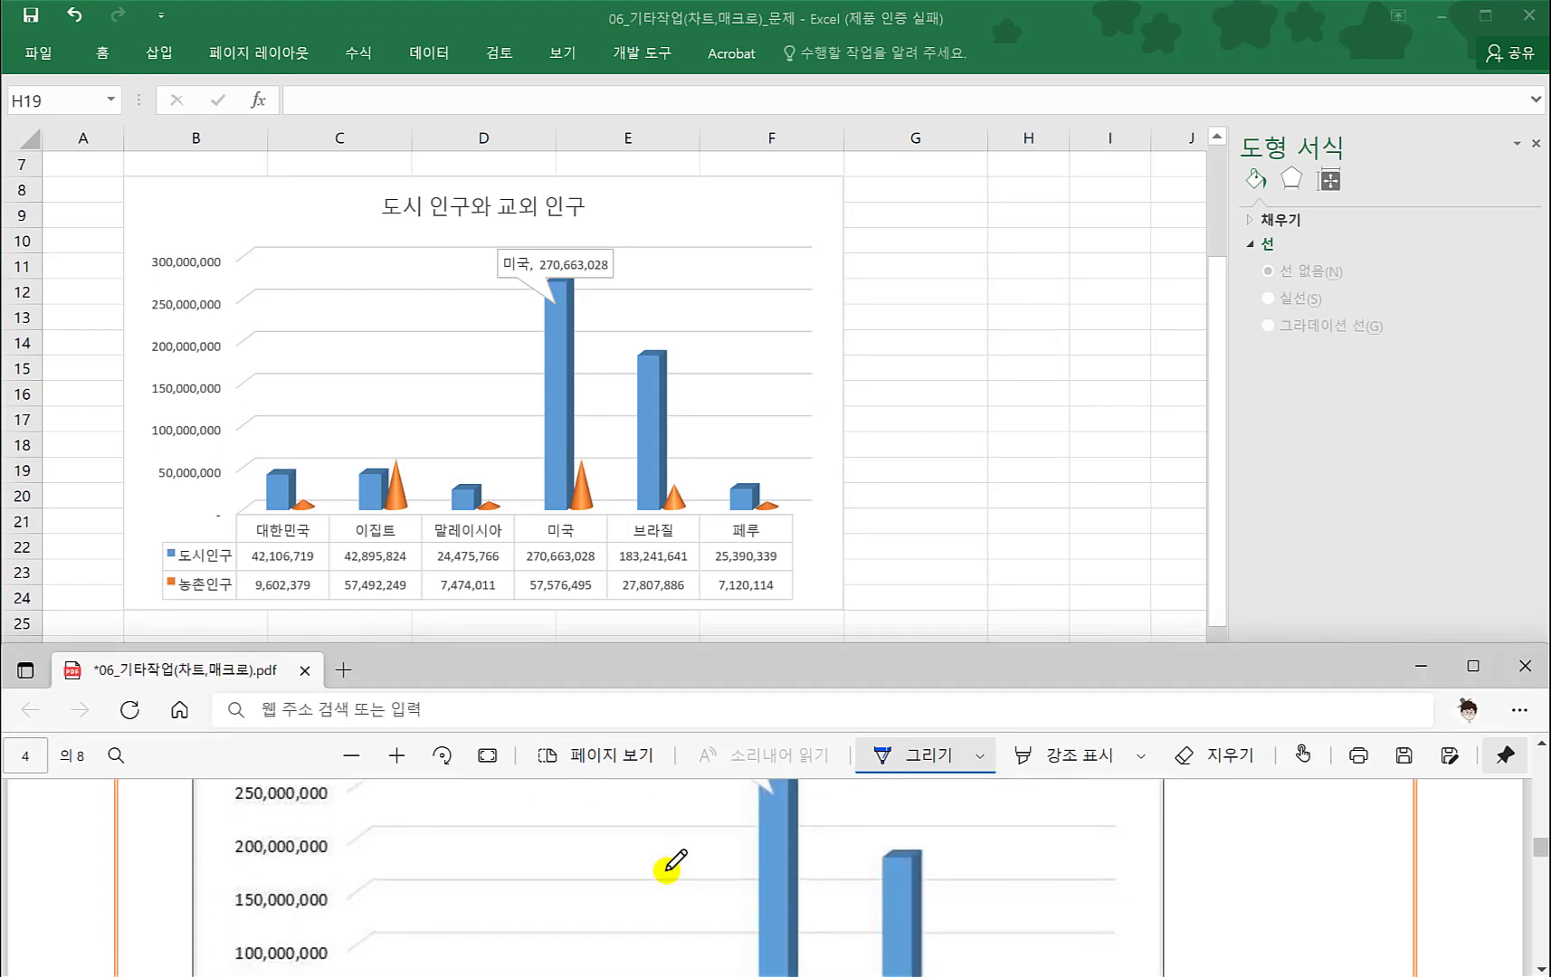
scroll(668, 864, up, 3)
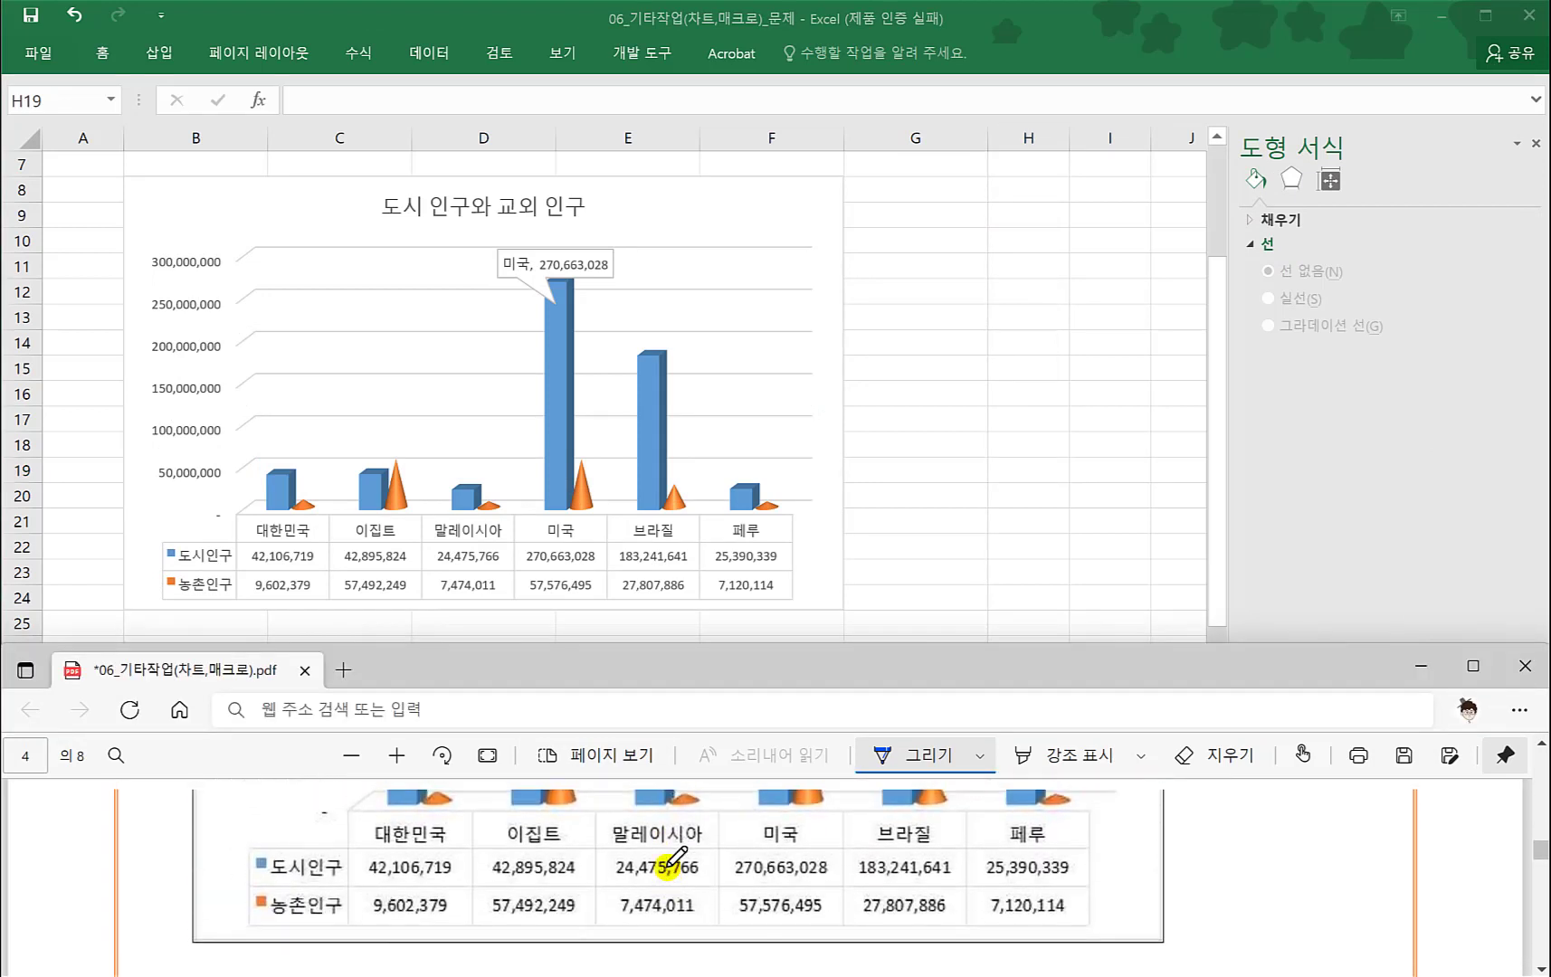
click(973, 533)
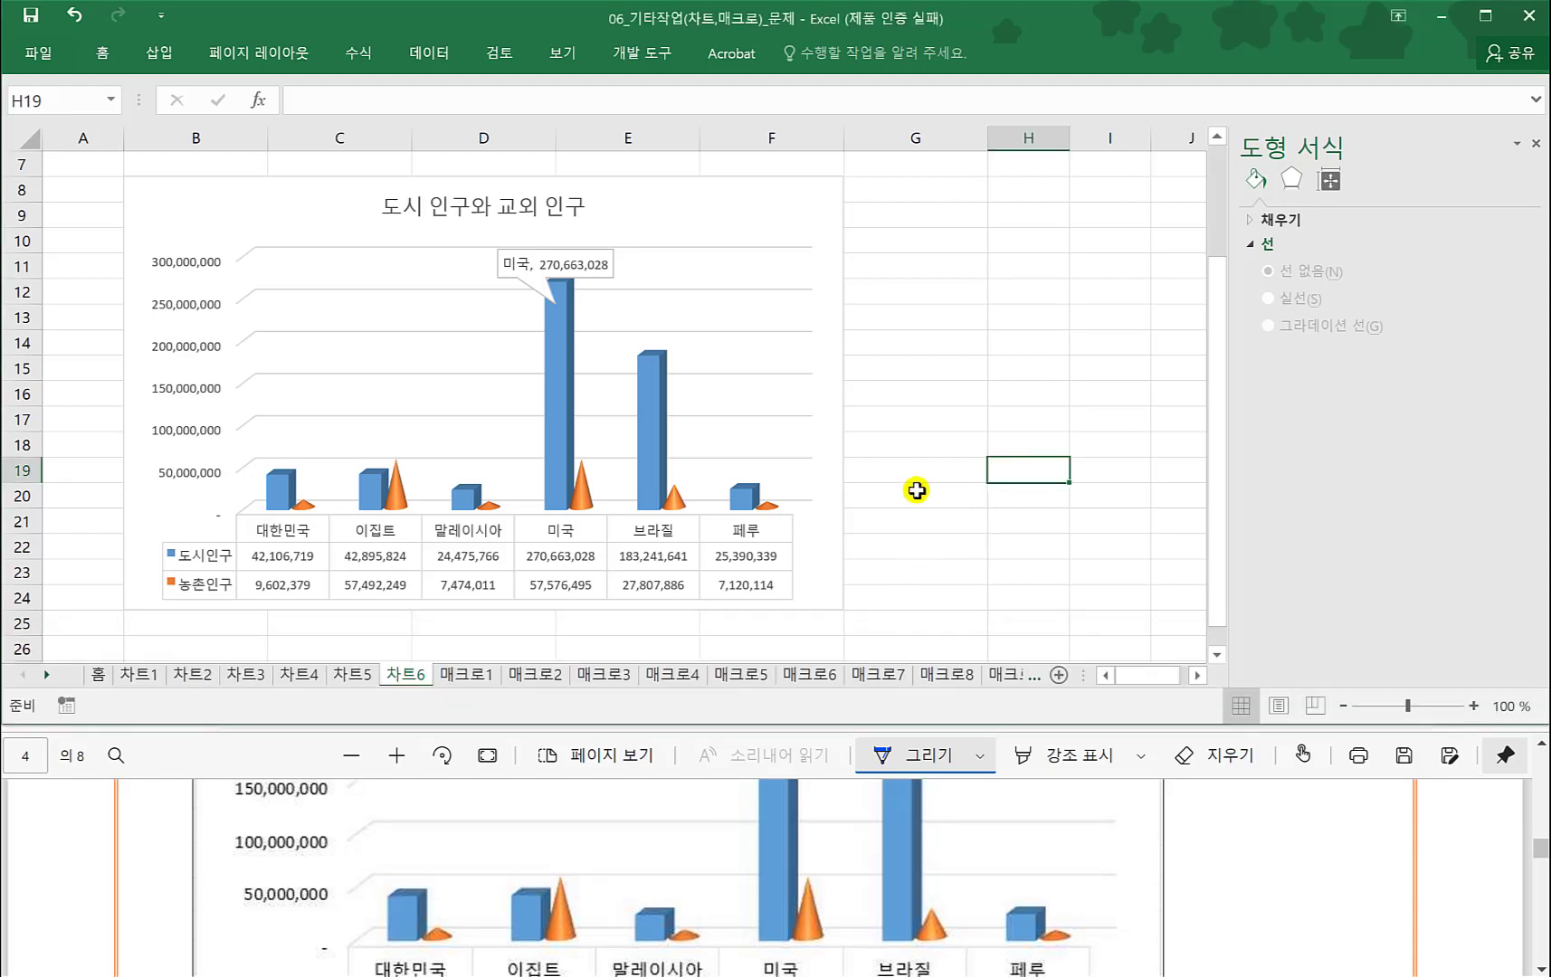
- Review the available chart elements, the chart filters and the 데이터 계열 서식 options of the 도시인구 series
click(655, 457)
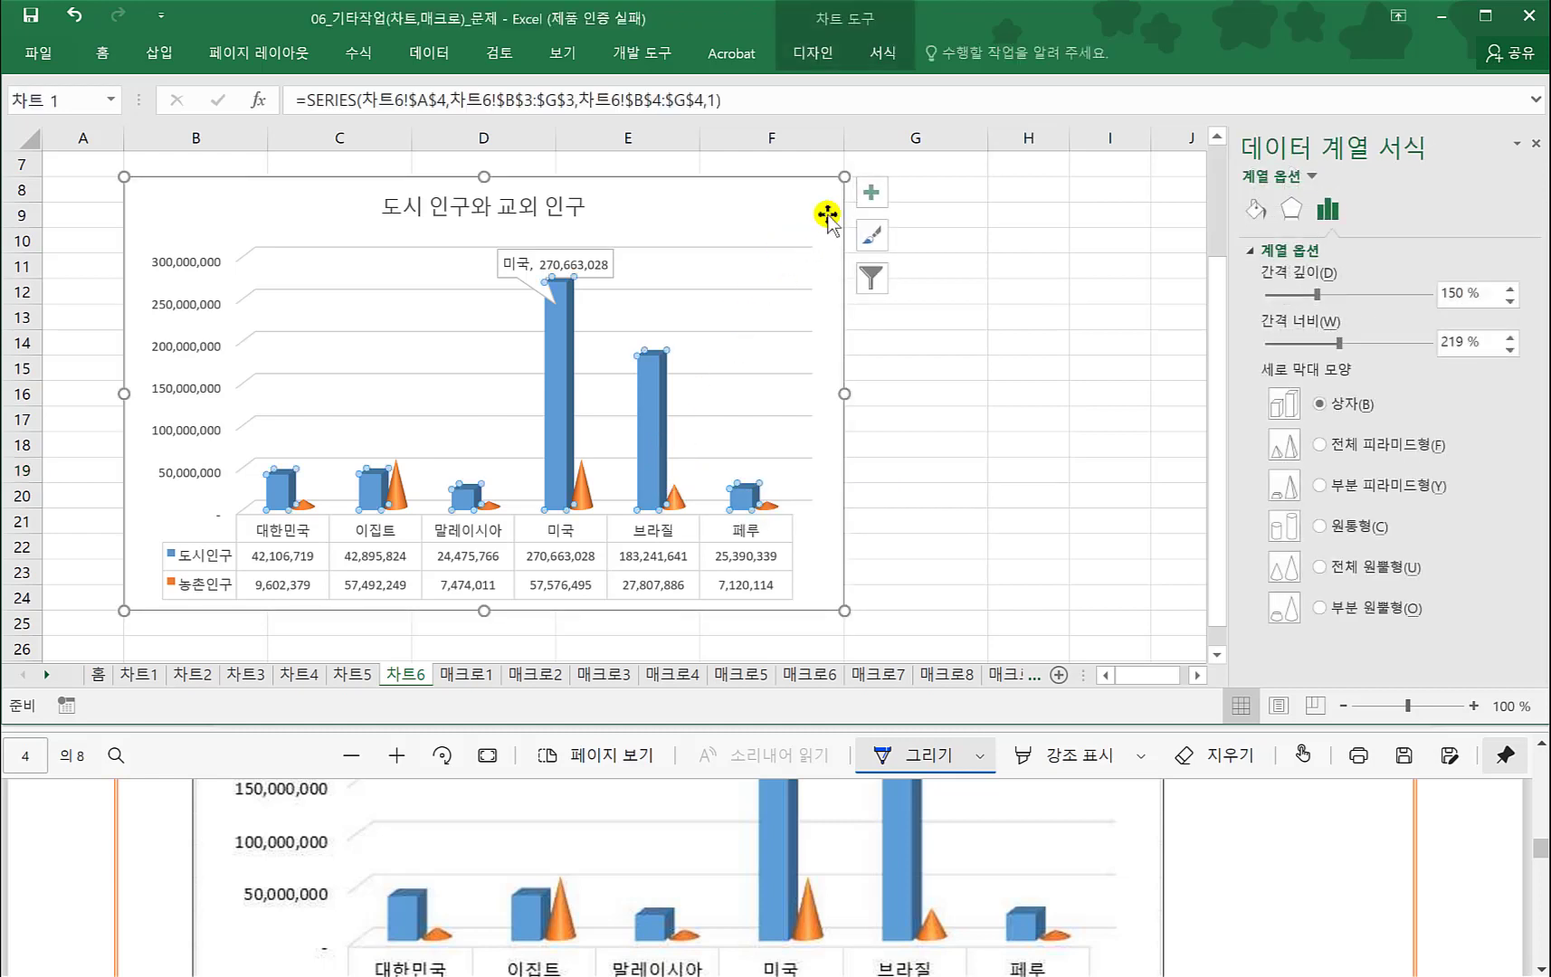
click(871, 194)
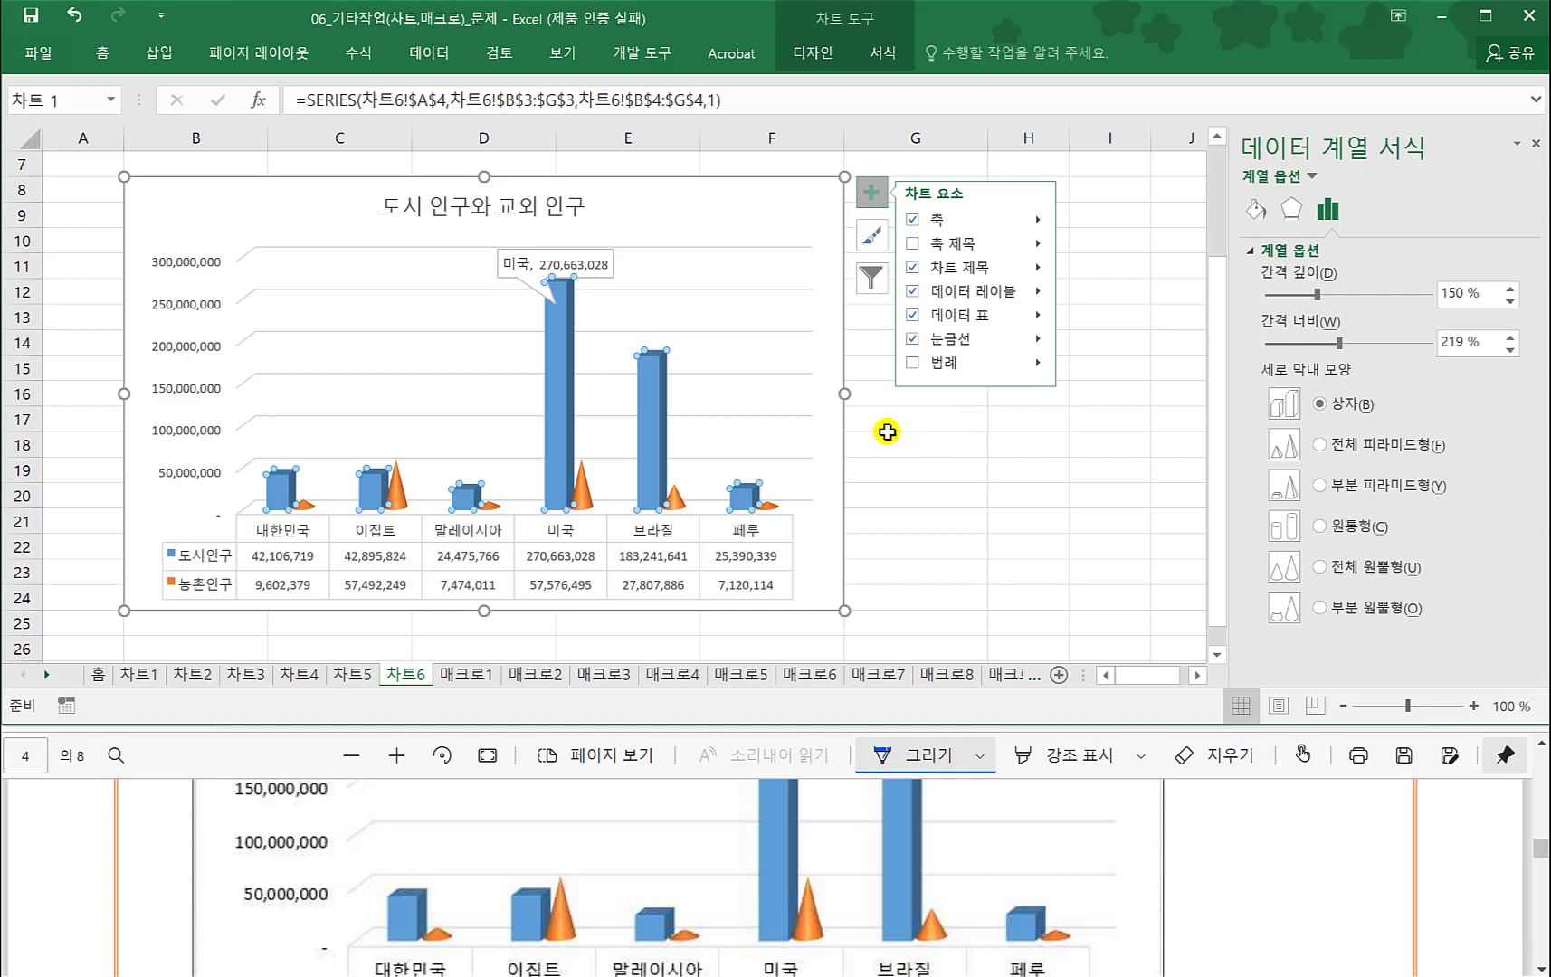
click(865, 284)
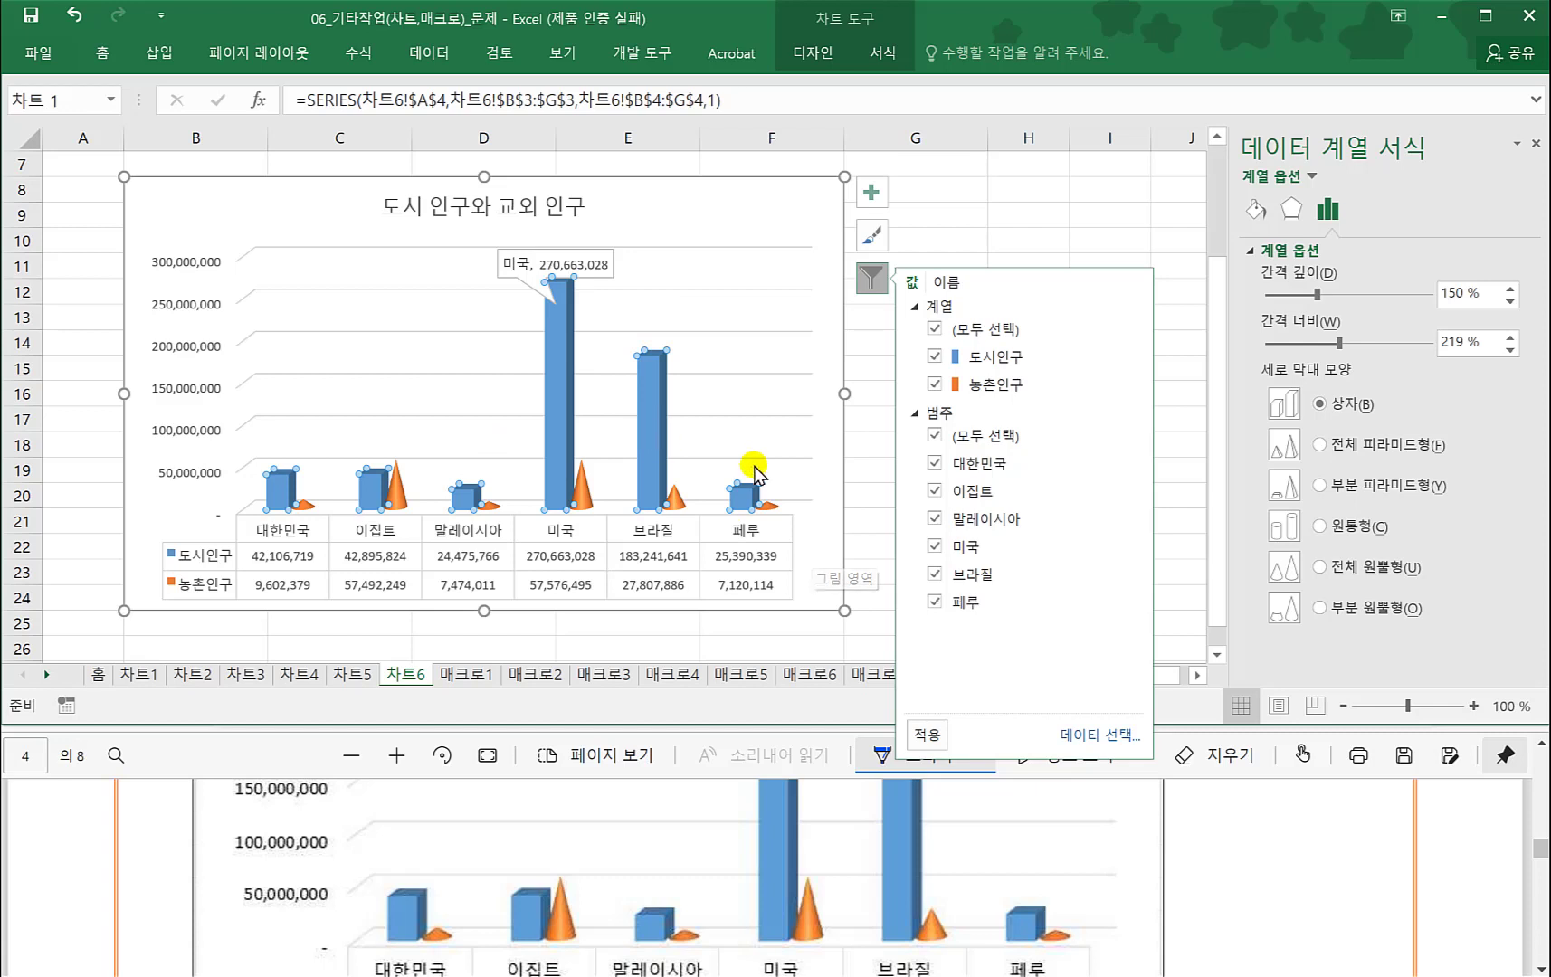
click(863, 529)
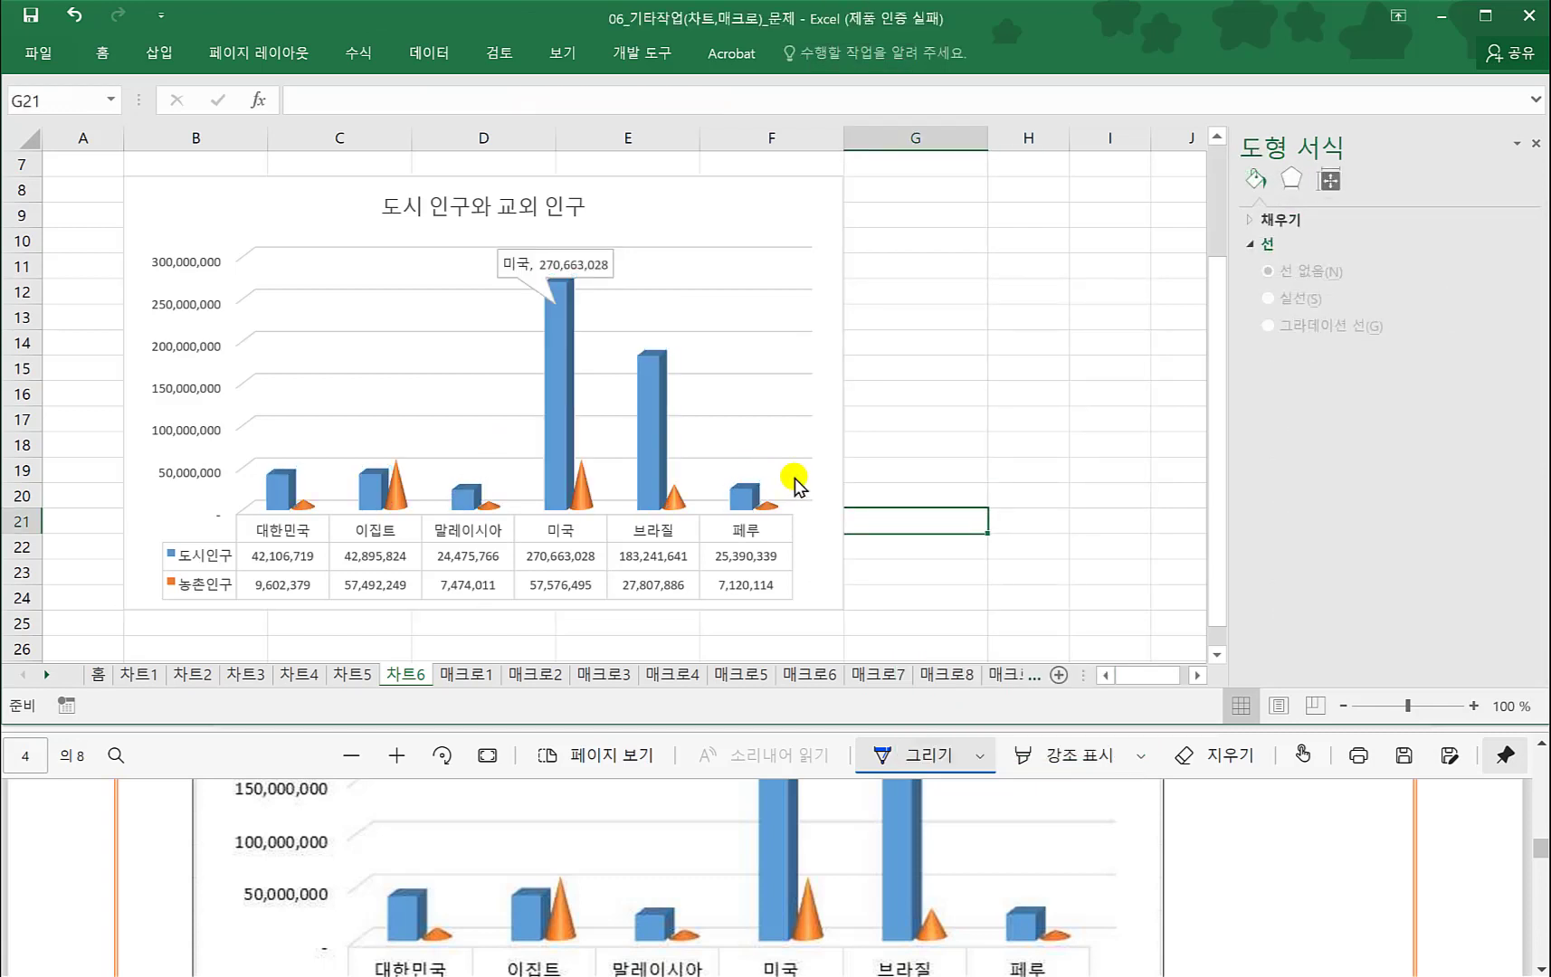
click(796, 486)
right_click(797, 480)
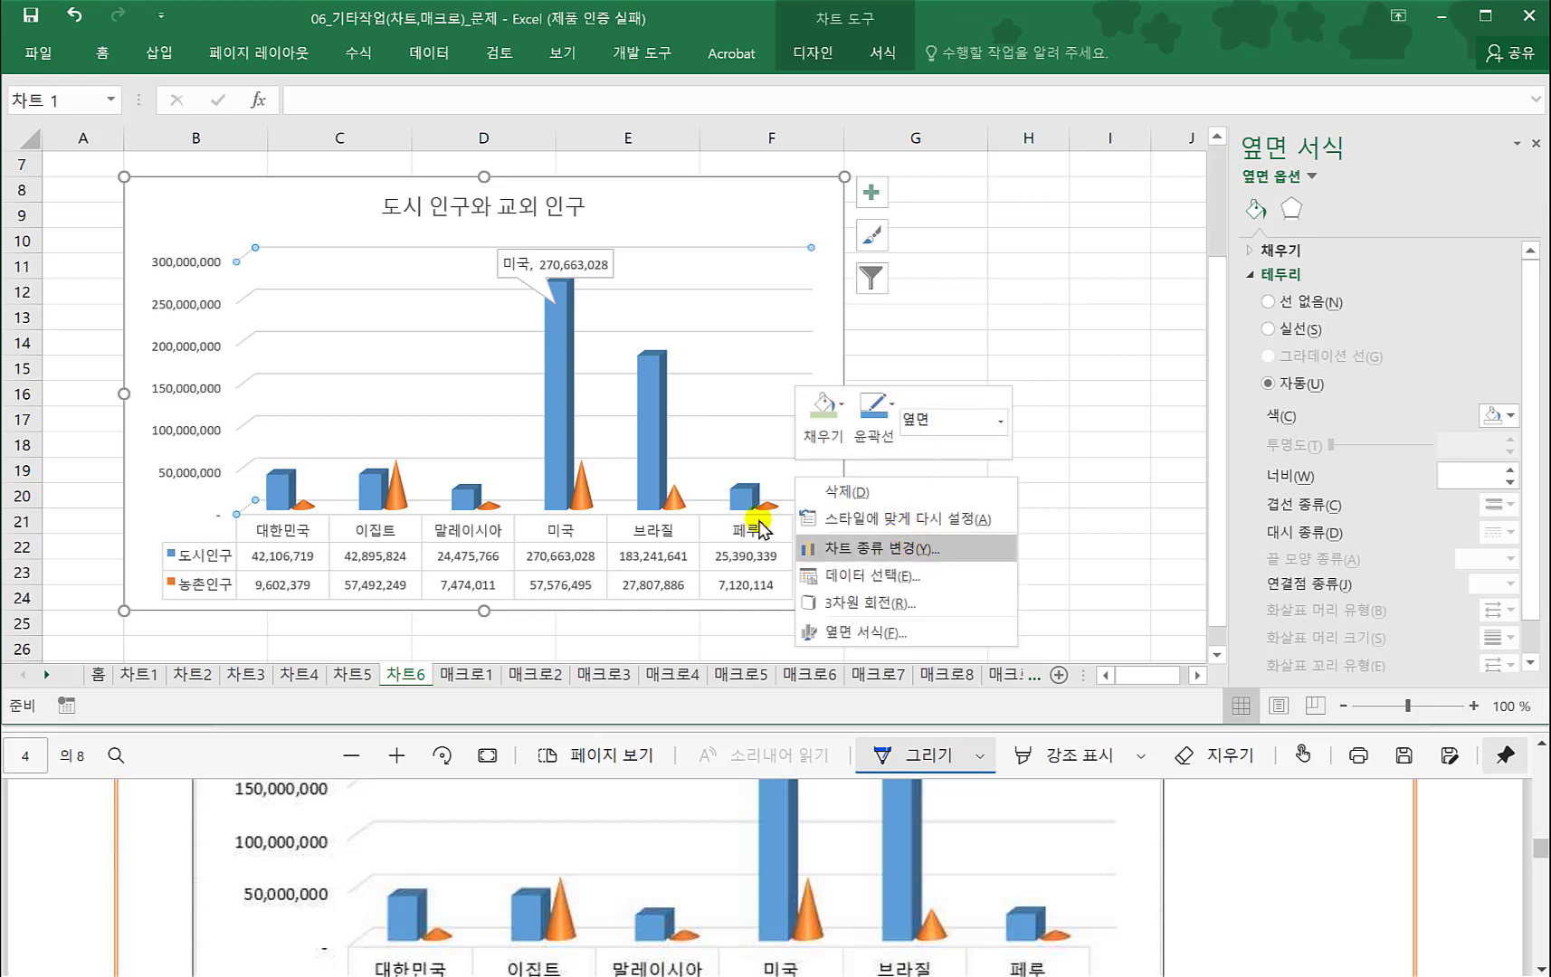
click(646, 463)
right_click(653, 438)
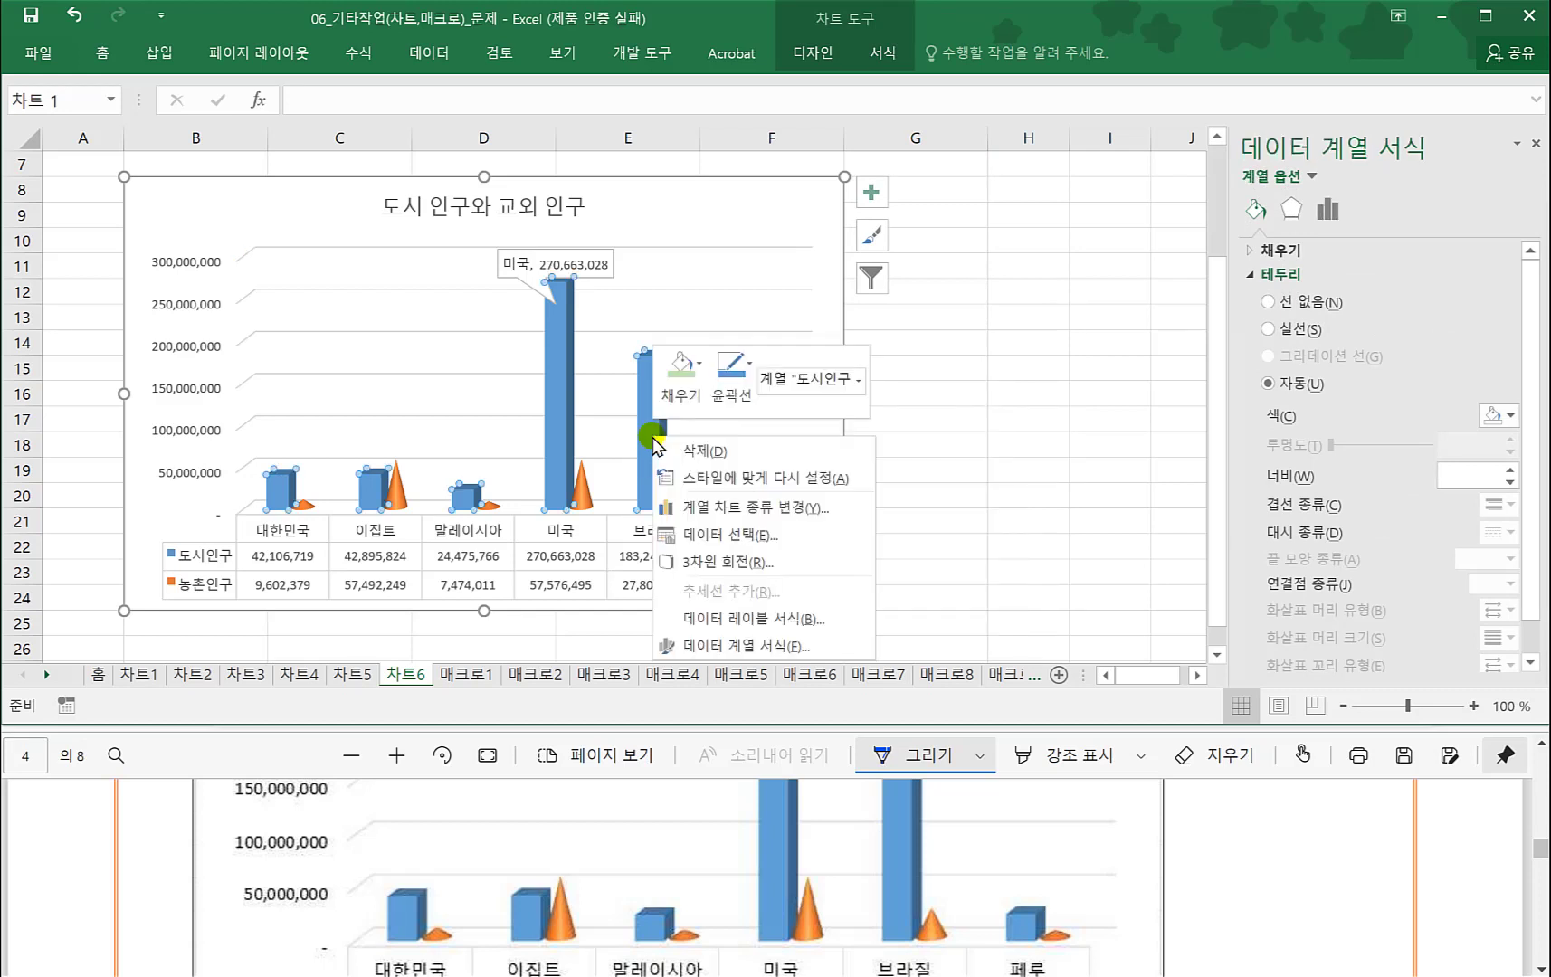
click(765, 646)
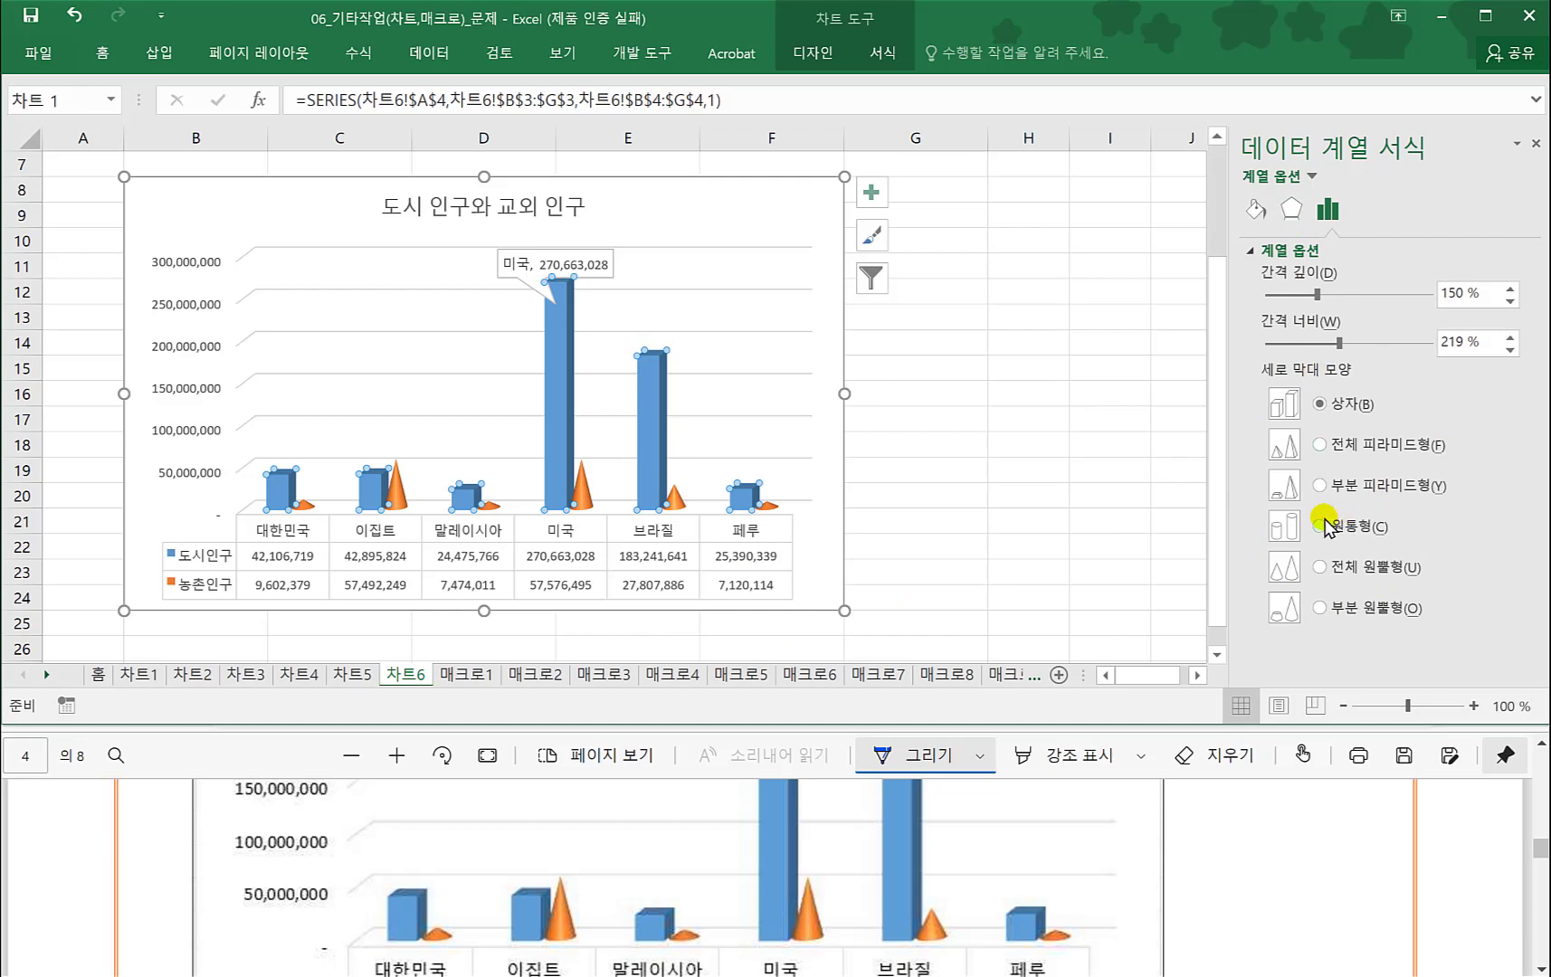
click(1036, 521)
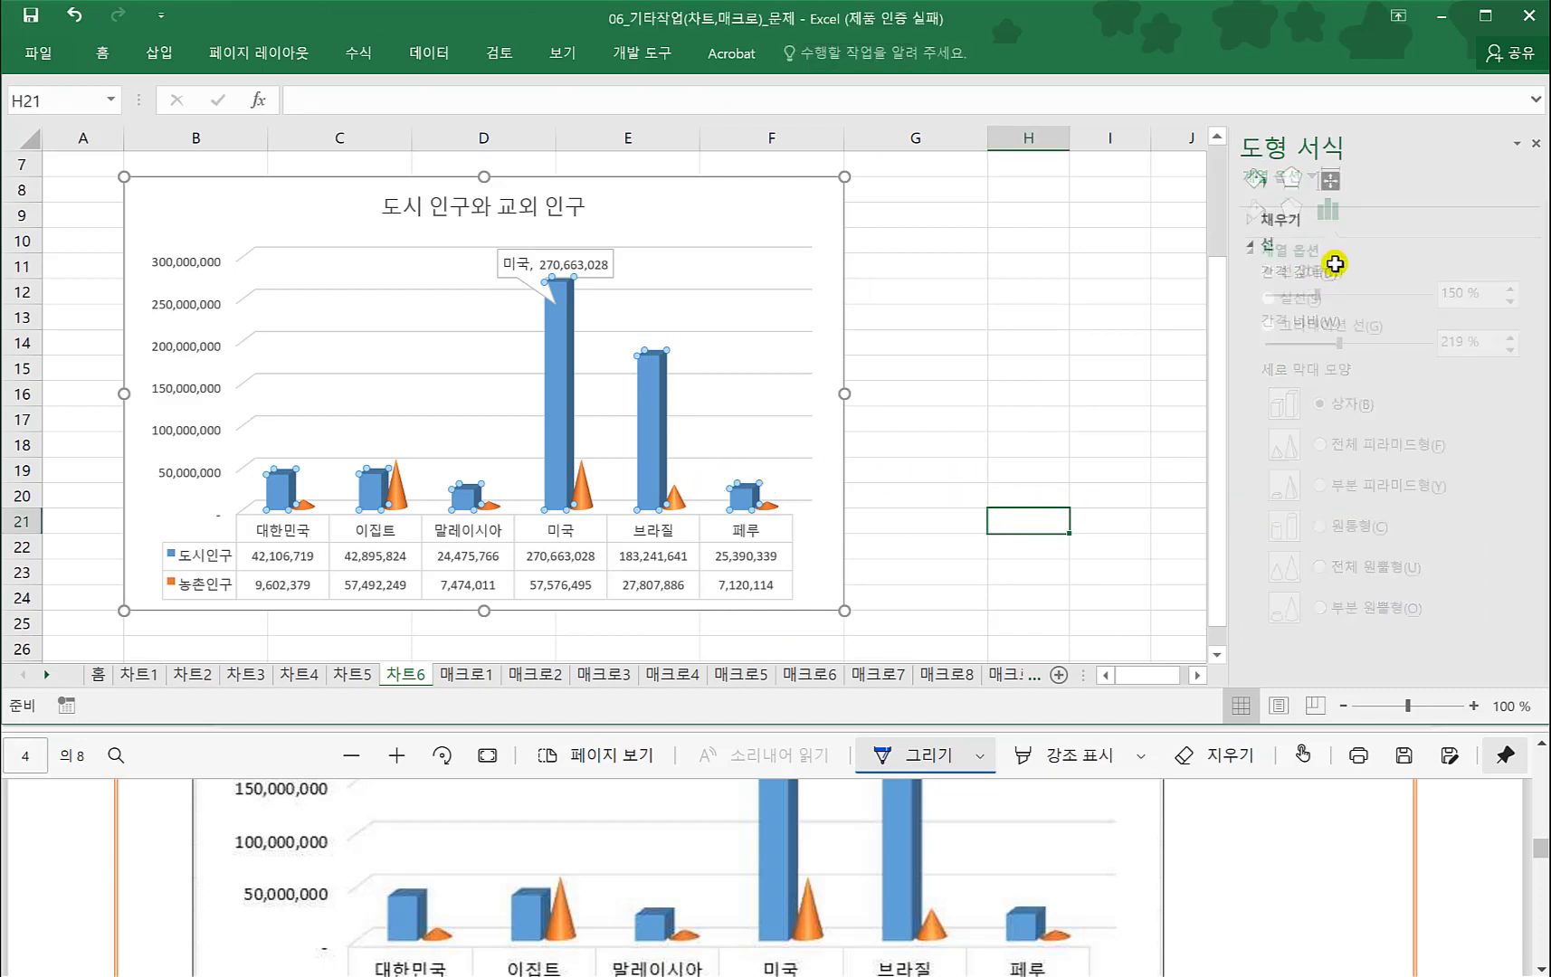